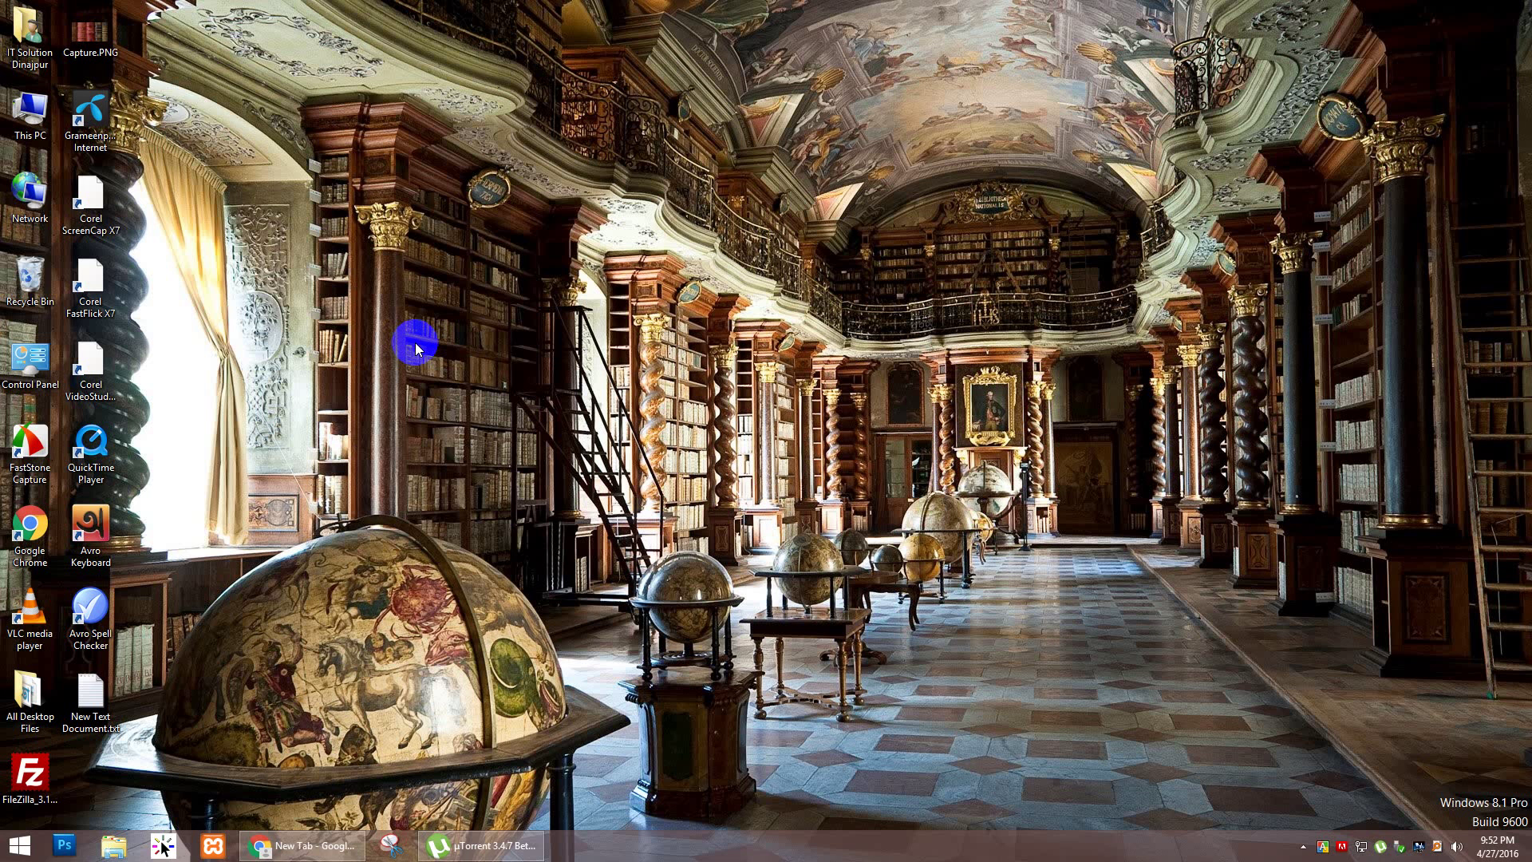
# Step: Search Google for 'top social bookmarking sites 2016' from the Chrome address bar
pyautogui.click(301, 845)
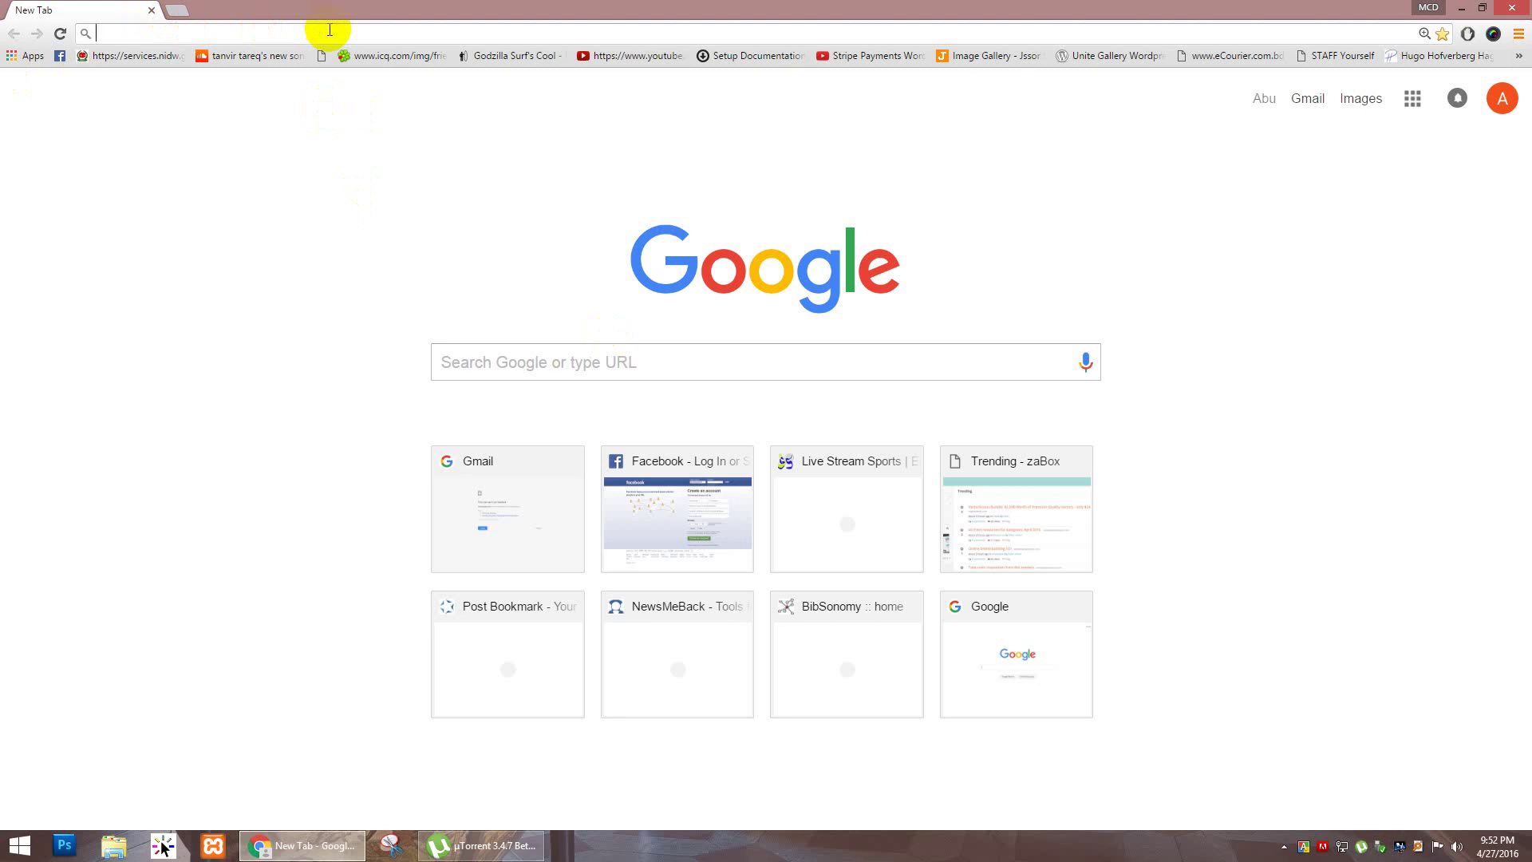
pyautogui.write('to')
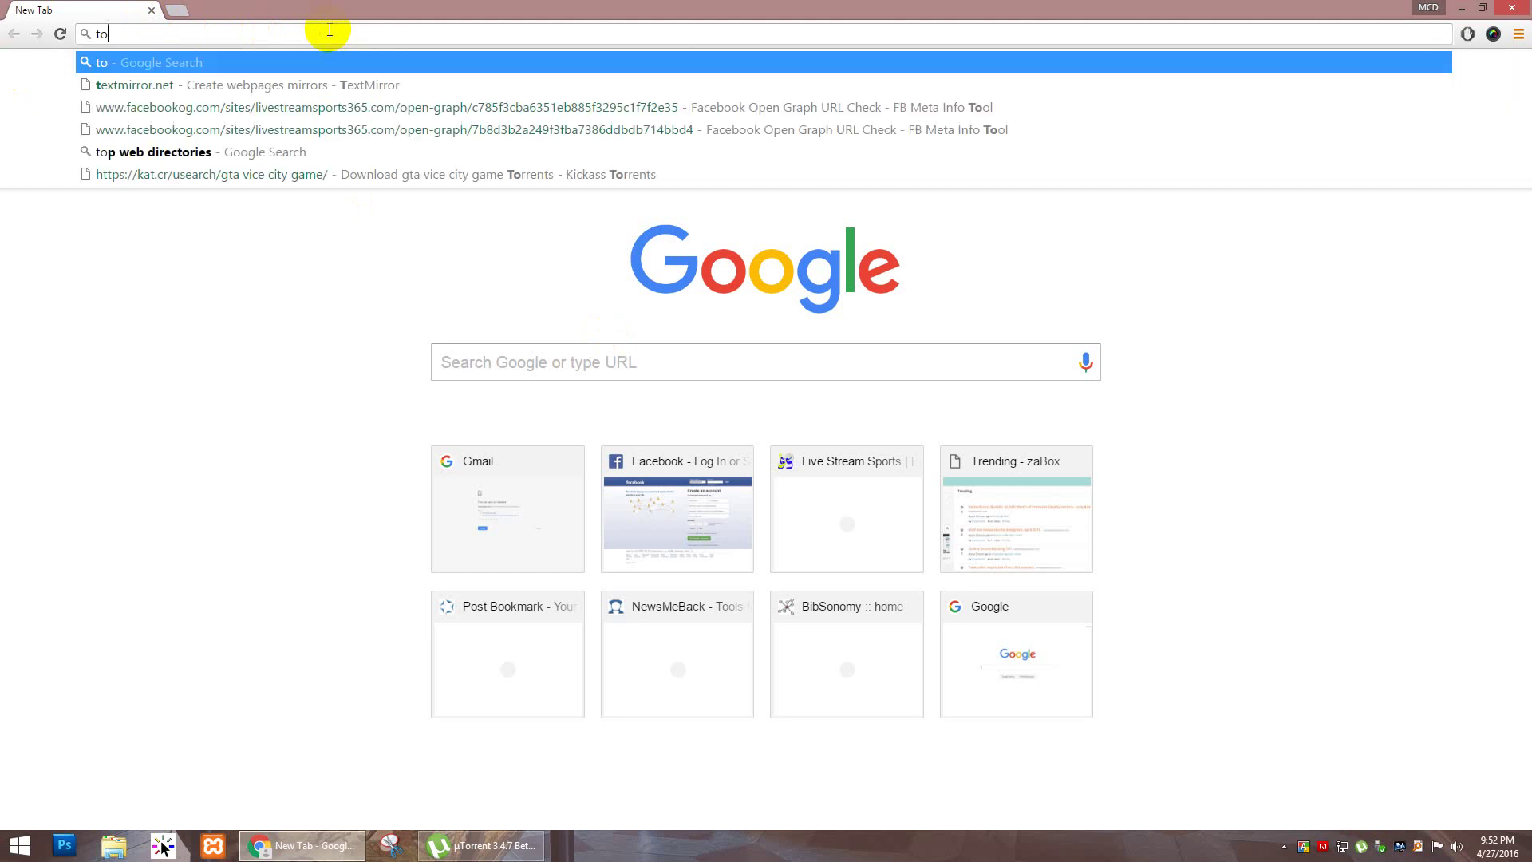
pyautogui.write('p soci')
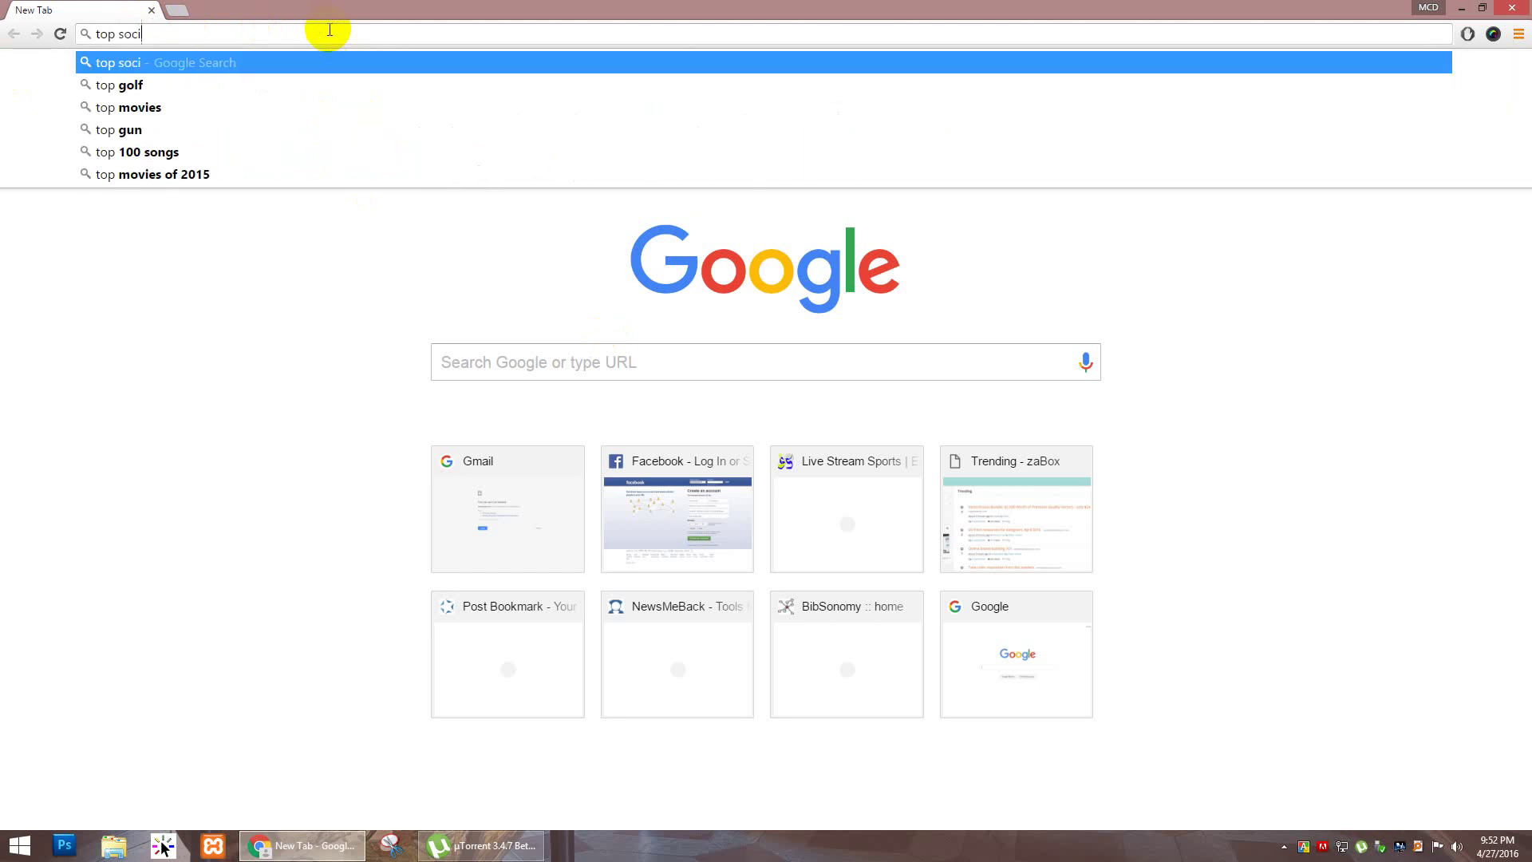
pyautogui.write('al')
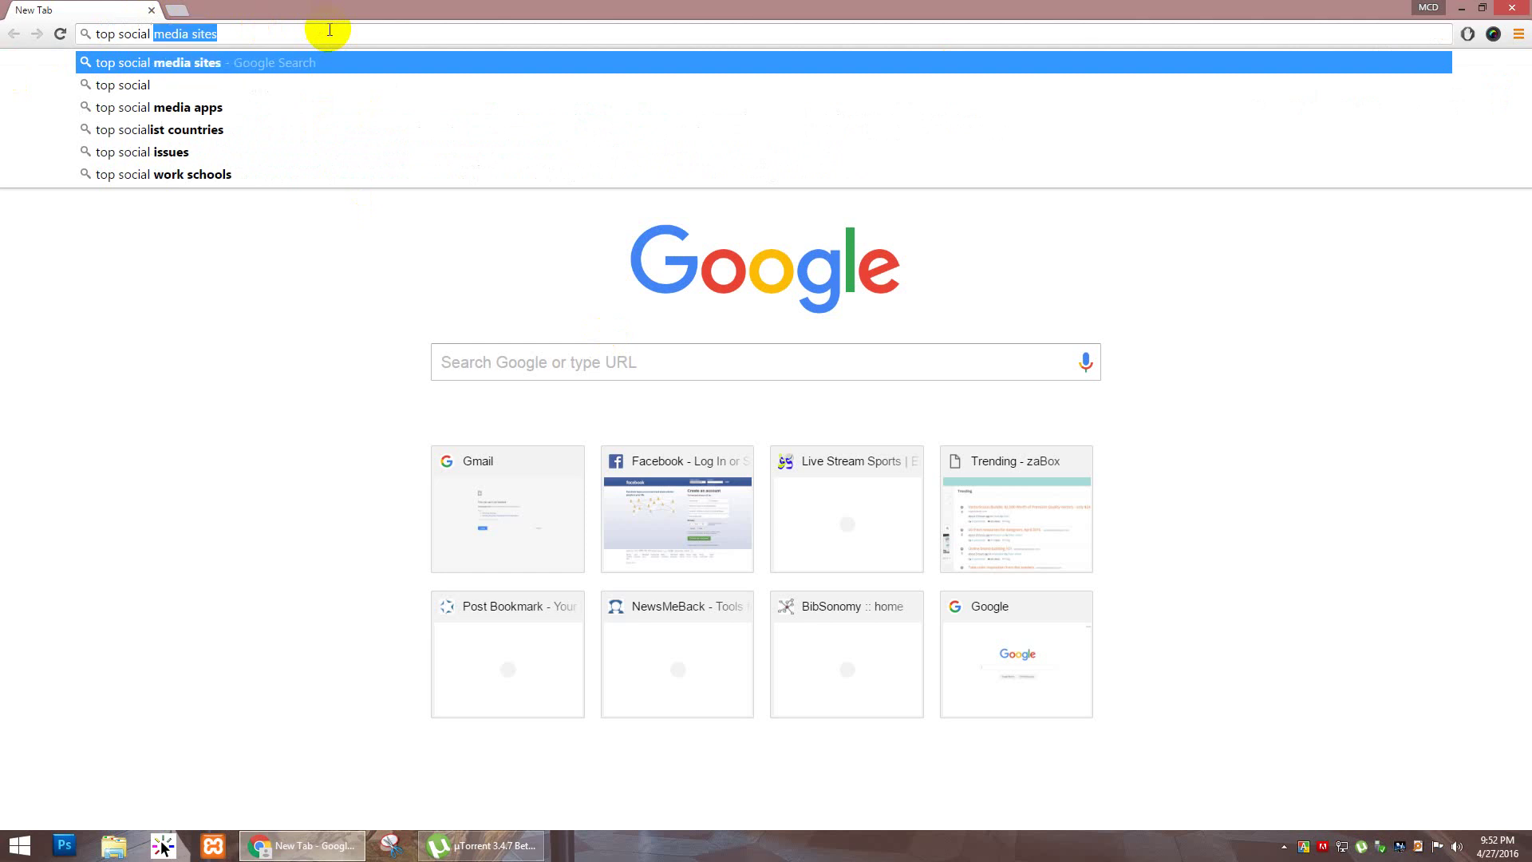
pyautogui.write(' bookma')
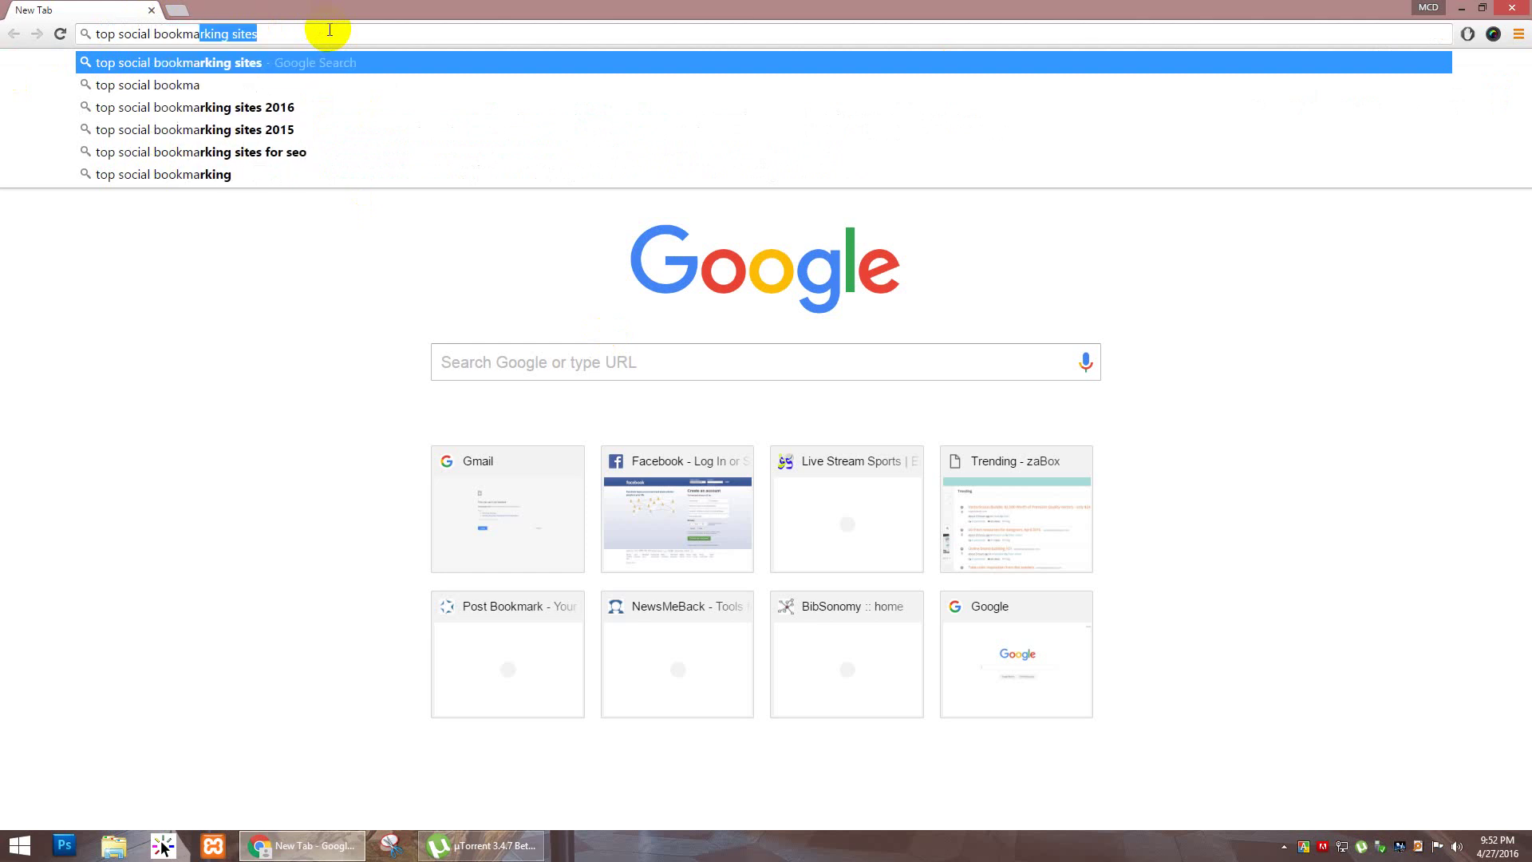
pyautogui.write('rking')
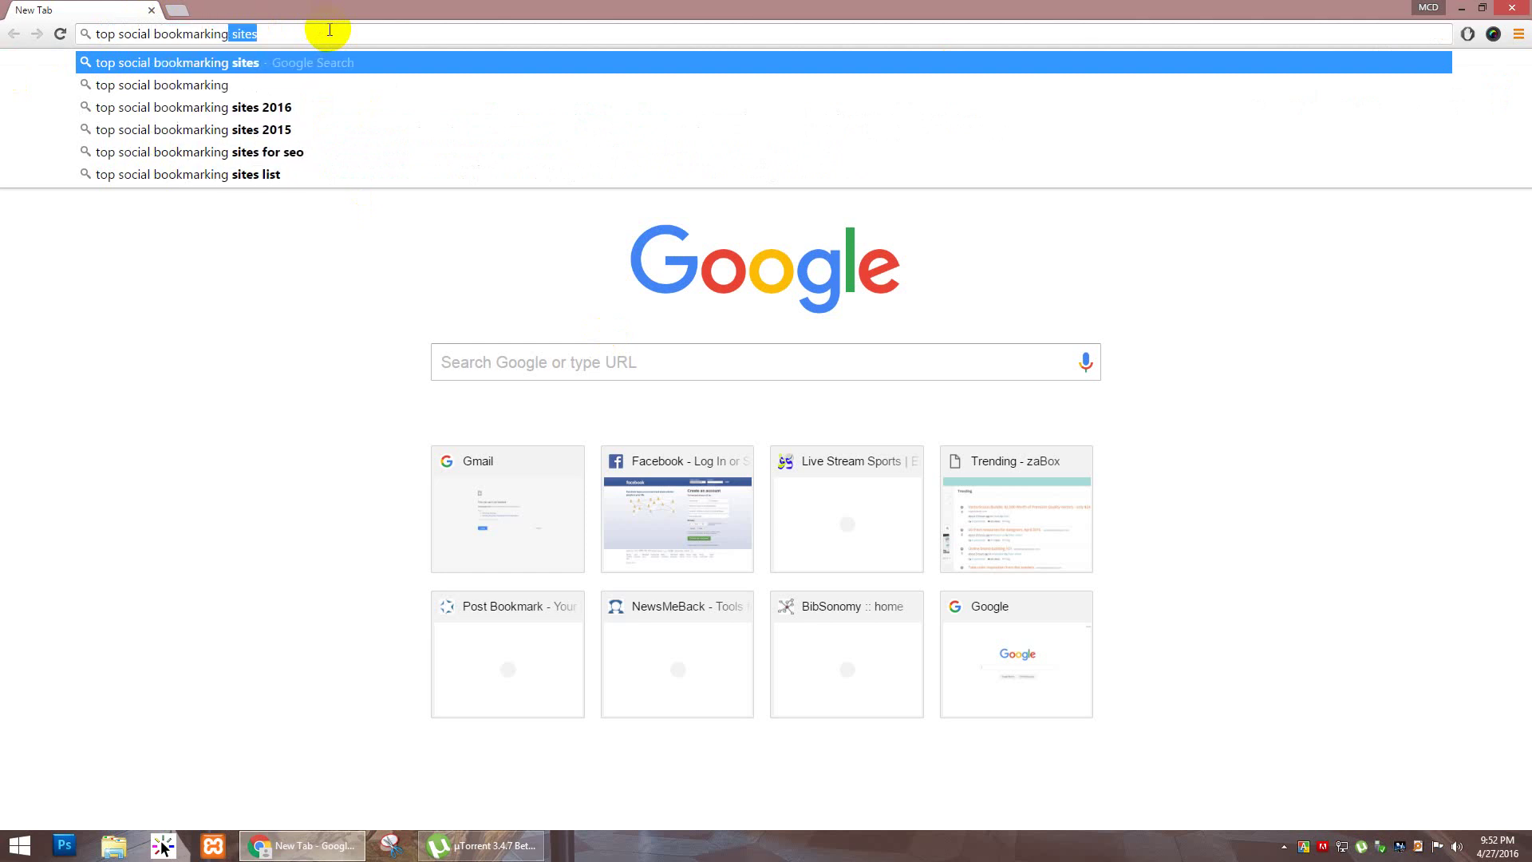
pyautogui.press('Down')
pyautogui.press('Down')
pyautogui.press('Return')
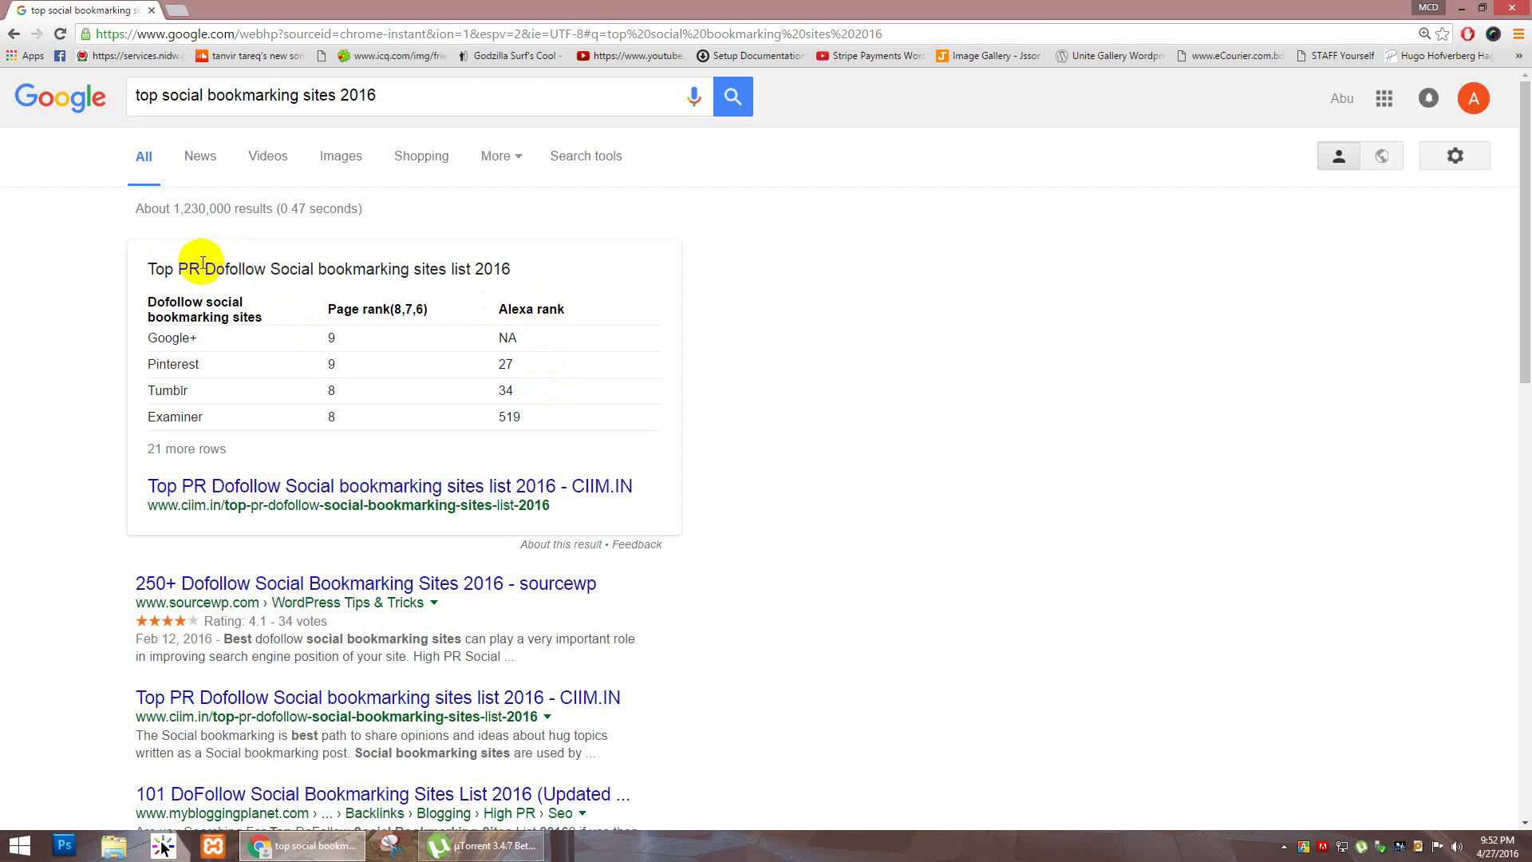
# Step: Read through the Top PR Dofollow social bookmarking snippet, highlighting its title and site table
pyautogui.moveTo(163, 269); pyautogui.dragTo(427, 269)
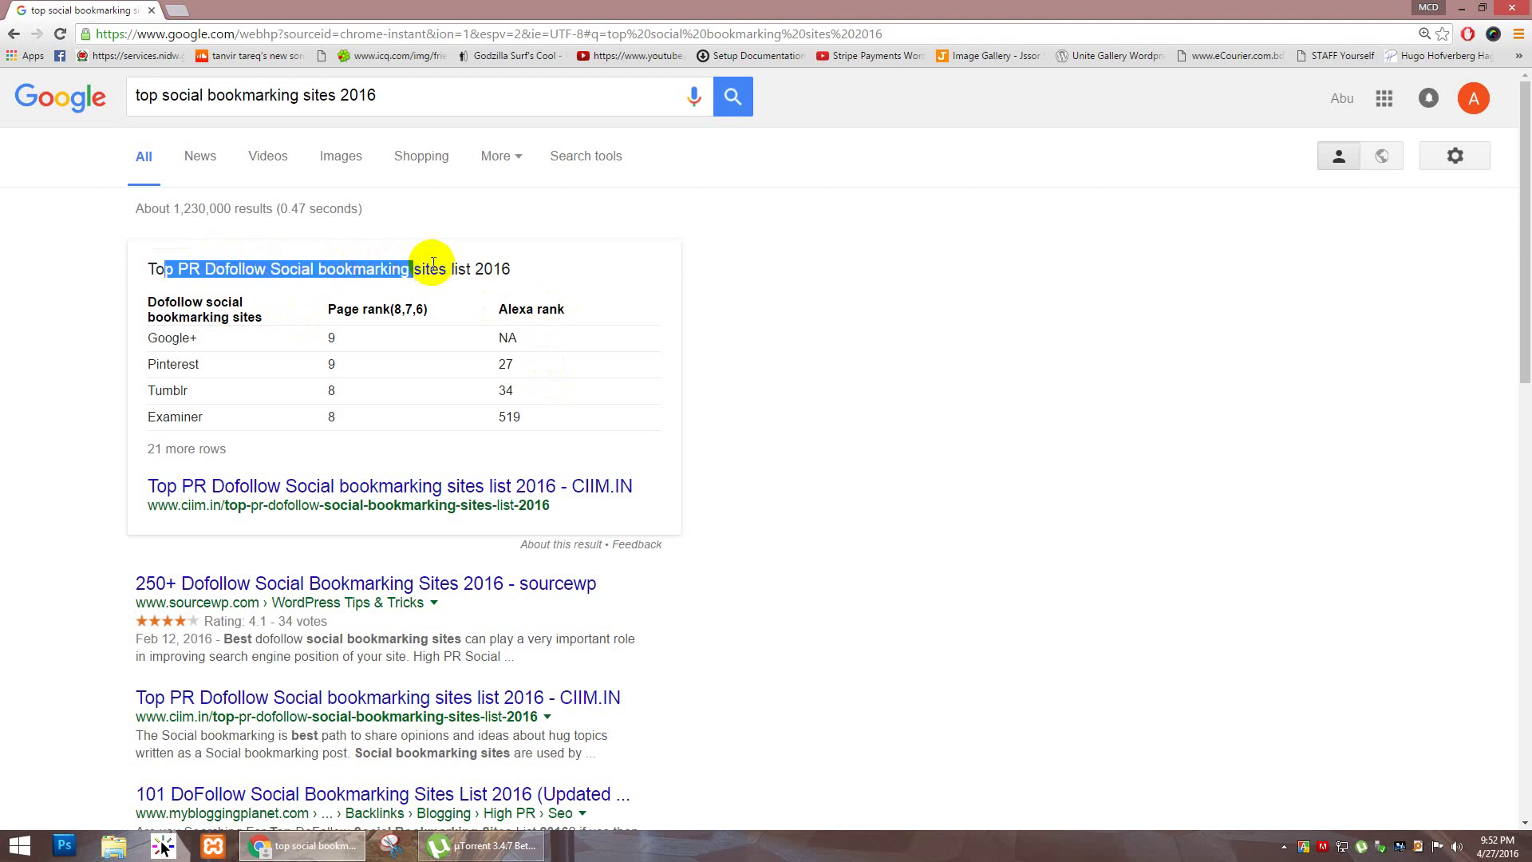
pyautogui.click(383, 269)
pyautogui.moveTo(237, 272); pyautogui.dragTo(479, 269)
pyautogui.click(490, 269)
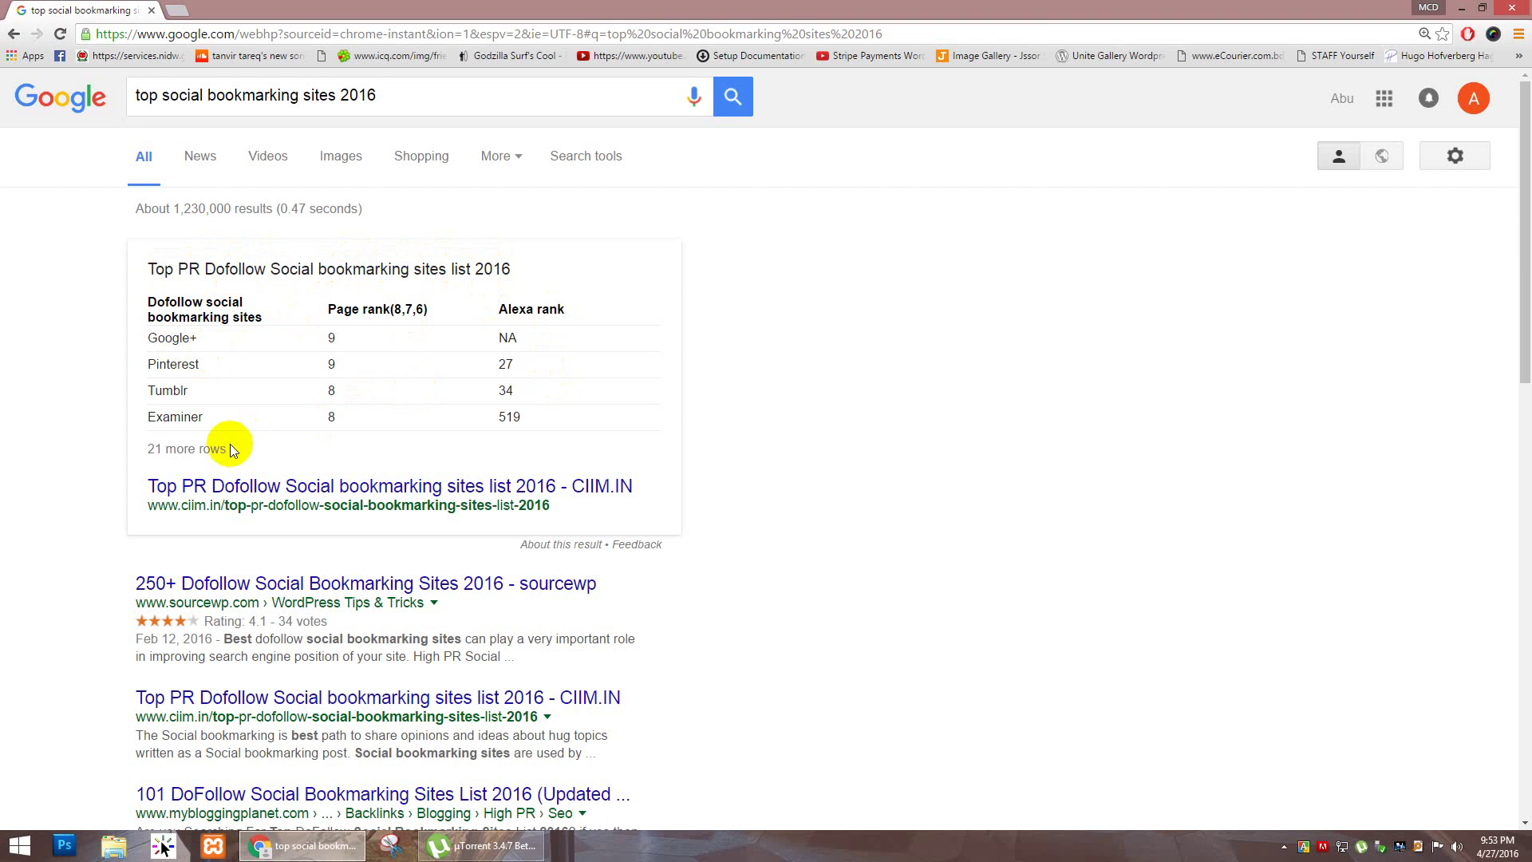
pyautogui.moveTo(154, 448); pyautogui.dragTo(260, 453)
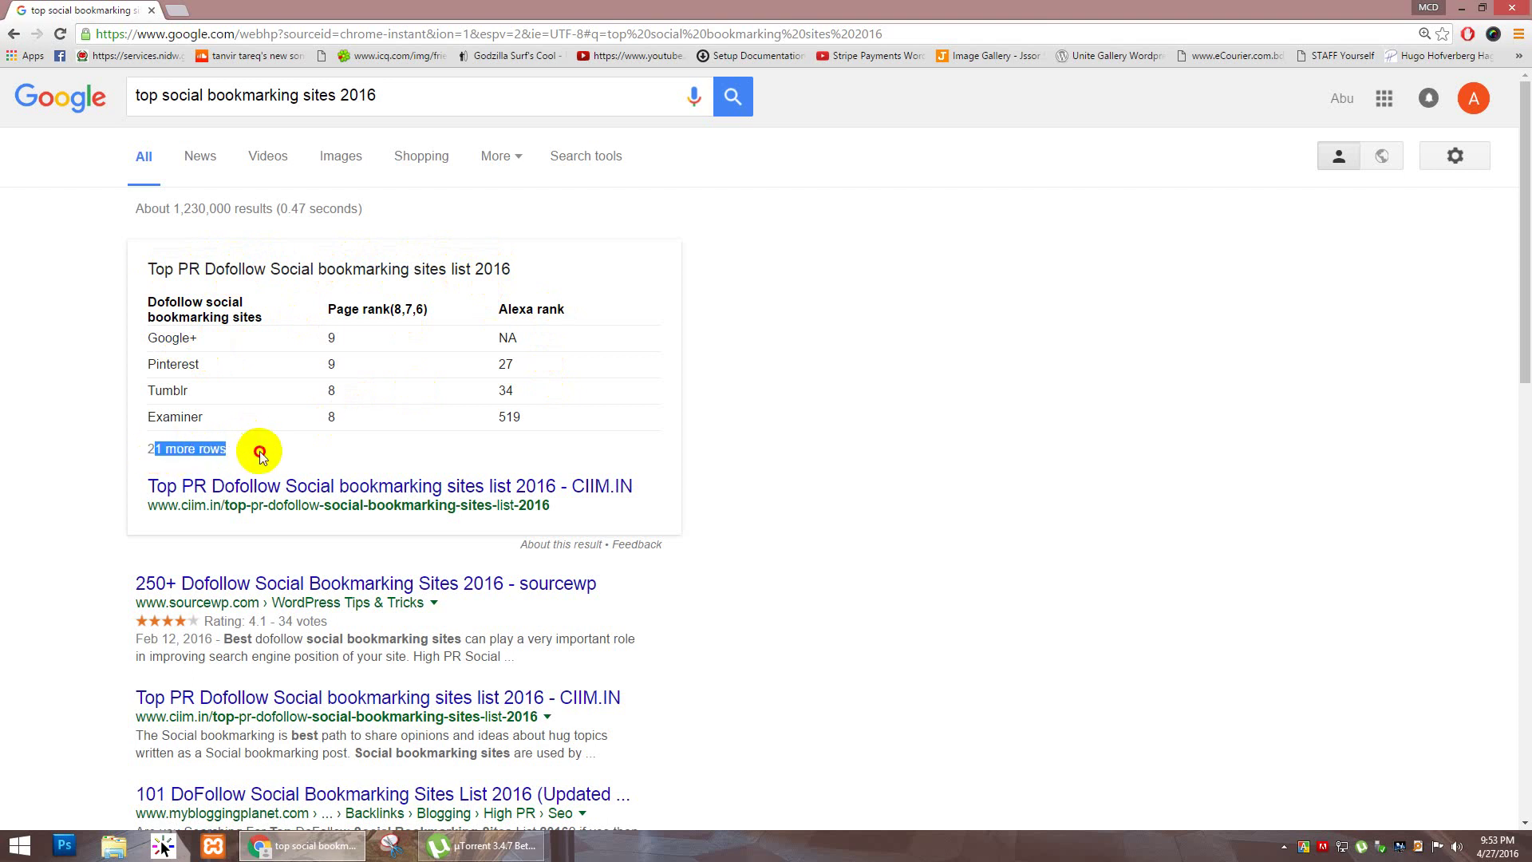
pyautogui.click(242, 428)
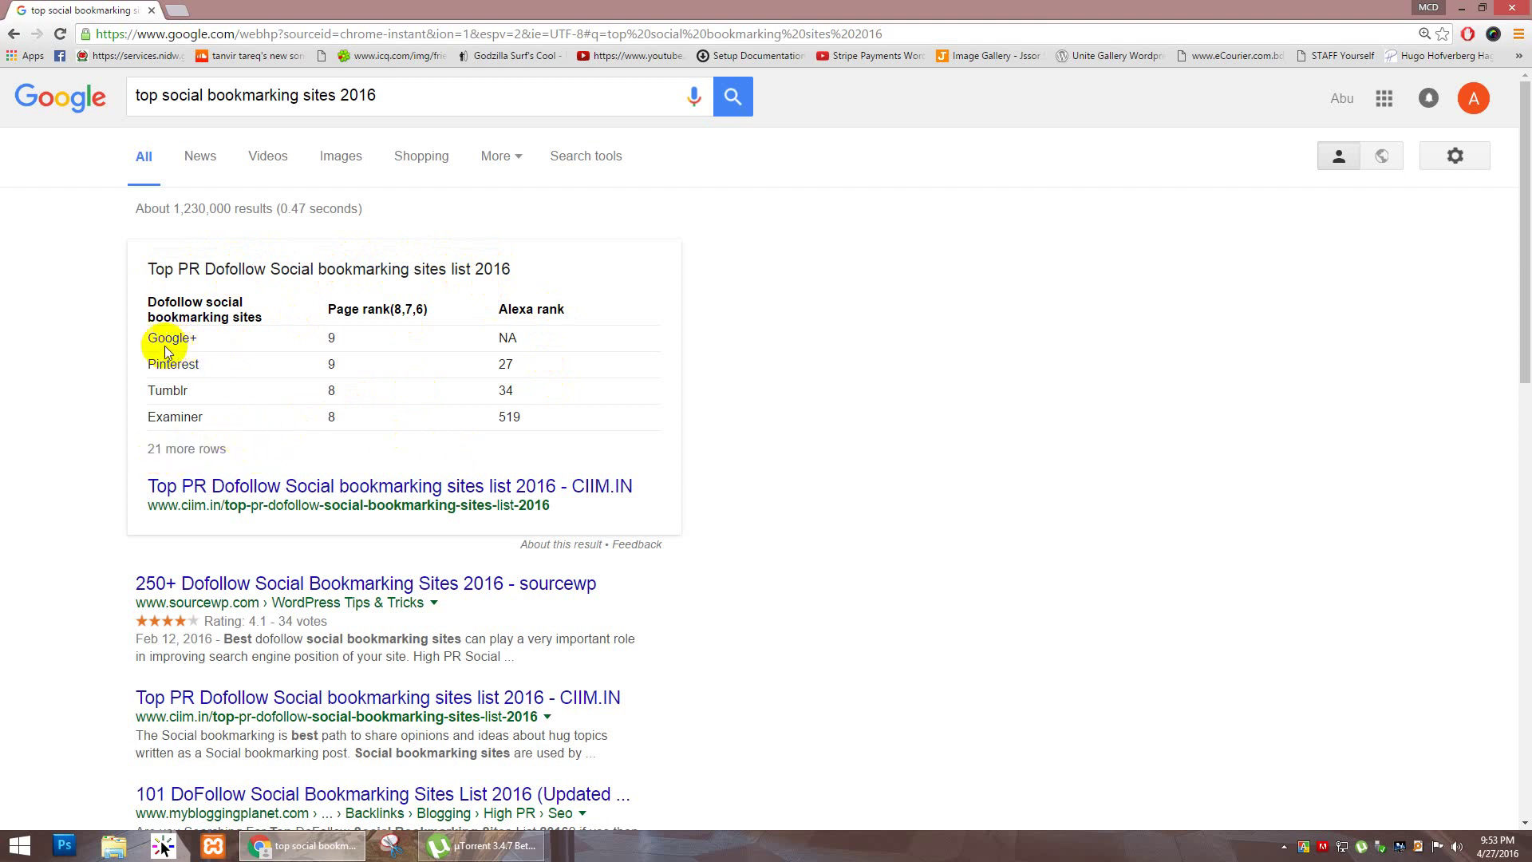
pyautogui.moveTo(164, 335); pyautogui.dragTo(201, 340)
pyautogui.click(191, 351)
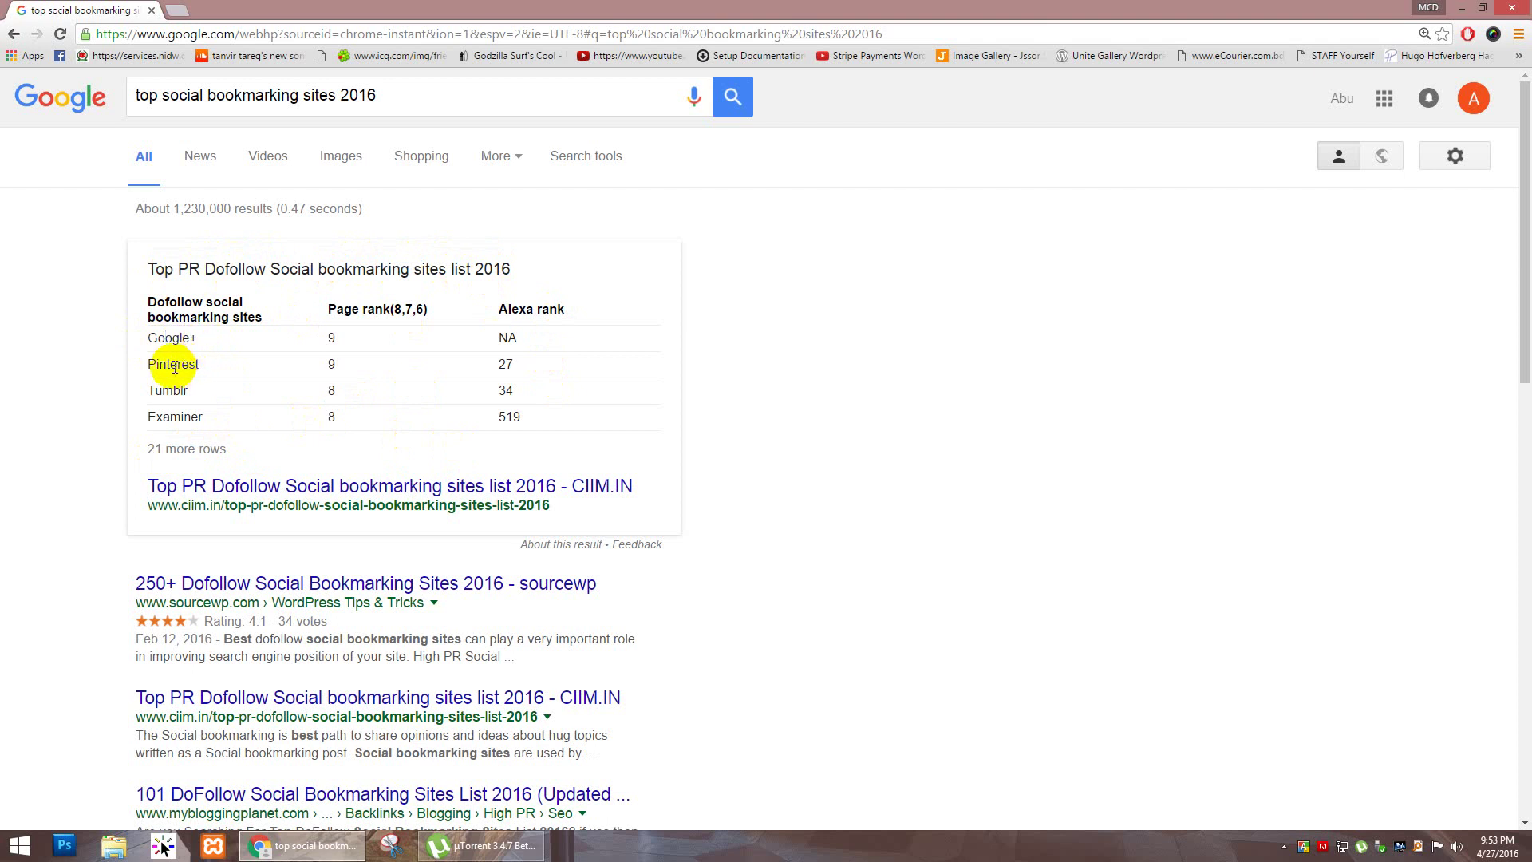
pyautogui.click(223, 343)
pyautogui.moveTo(205, 338); pyautogui.dragTo(213, 420)
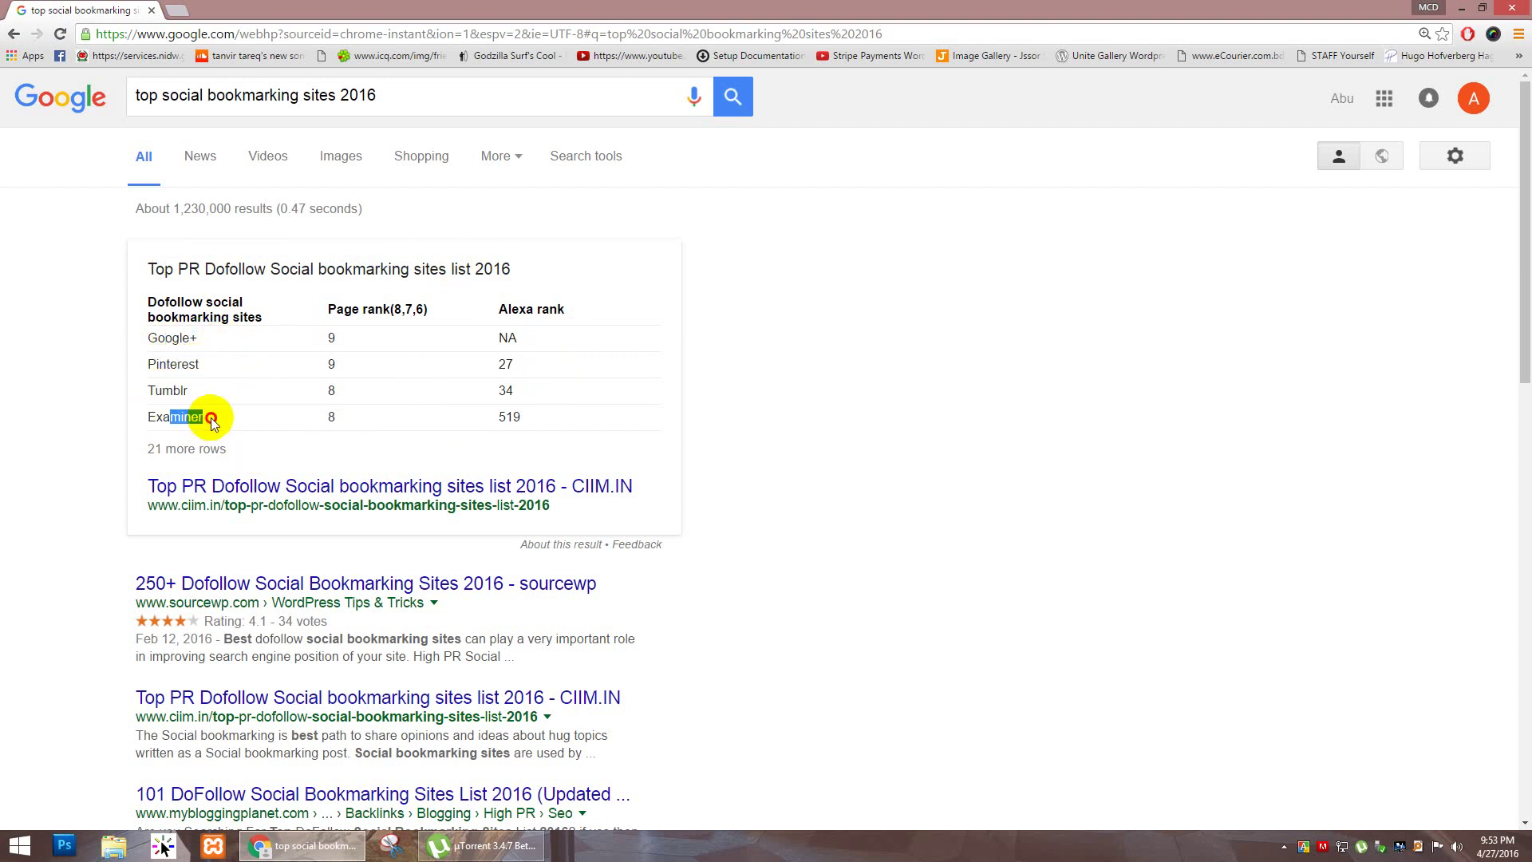
pyautogui.scroll(-1, 219, 418)
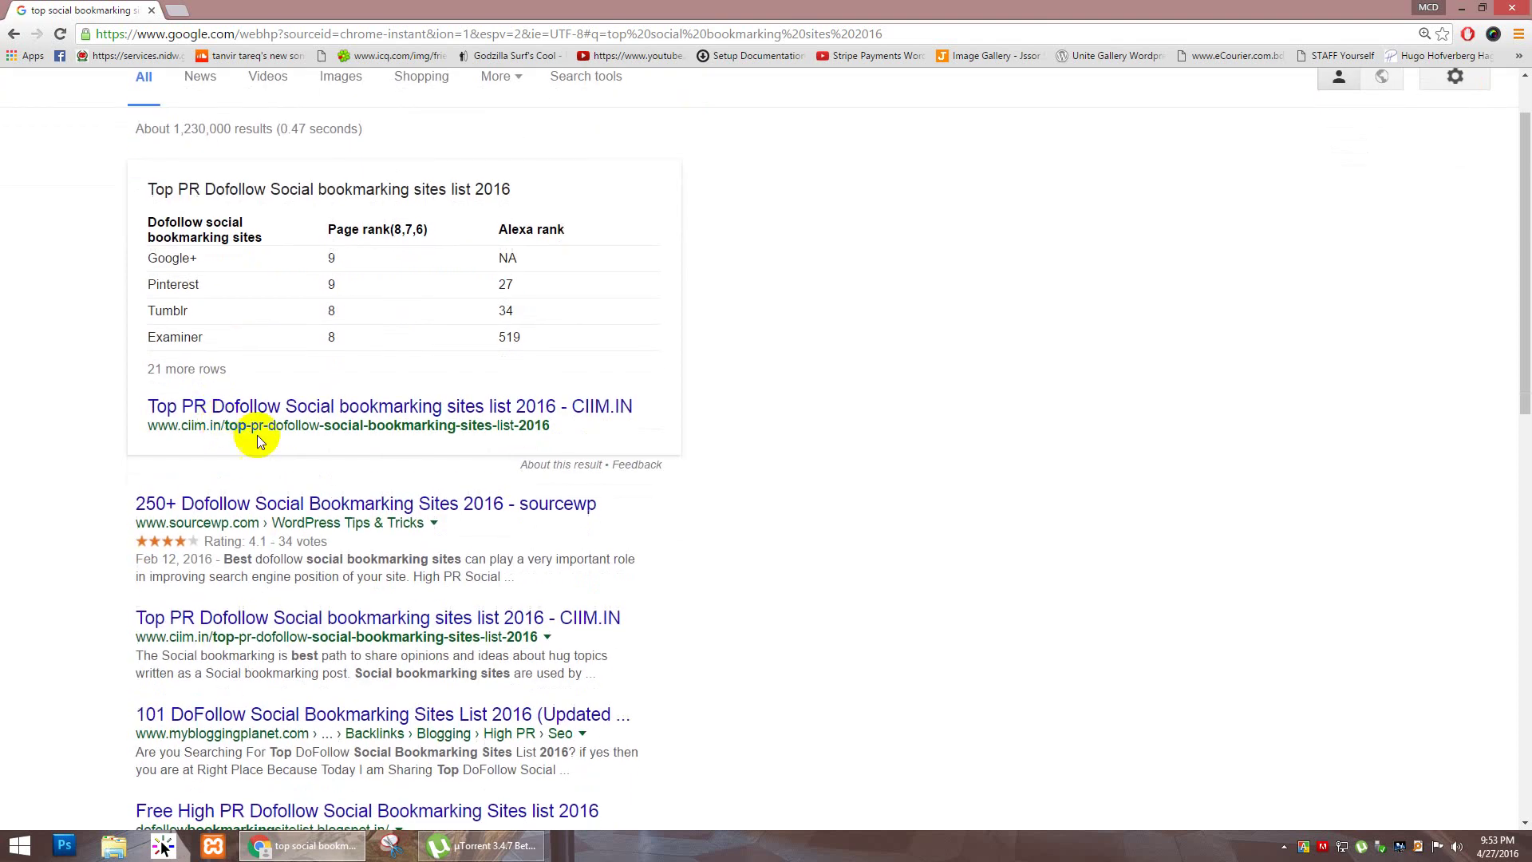
# Step: Open the CIIM.IN result in a new tab and switch to it
pyautogui.rightClick(295, 409)
pyautogui.click(315, 416)
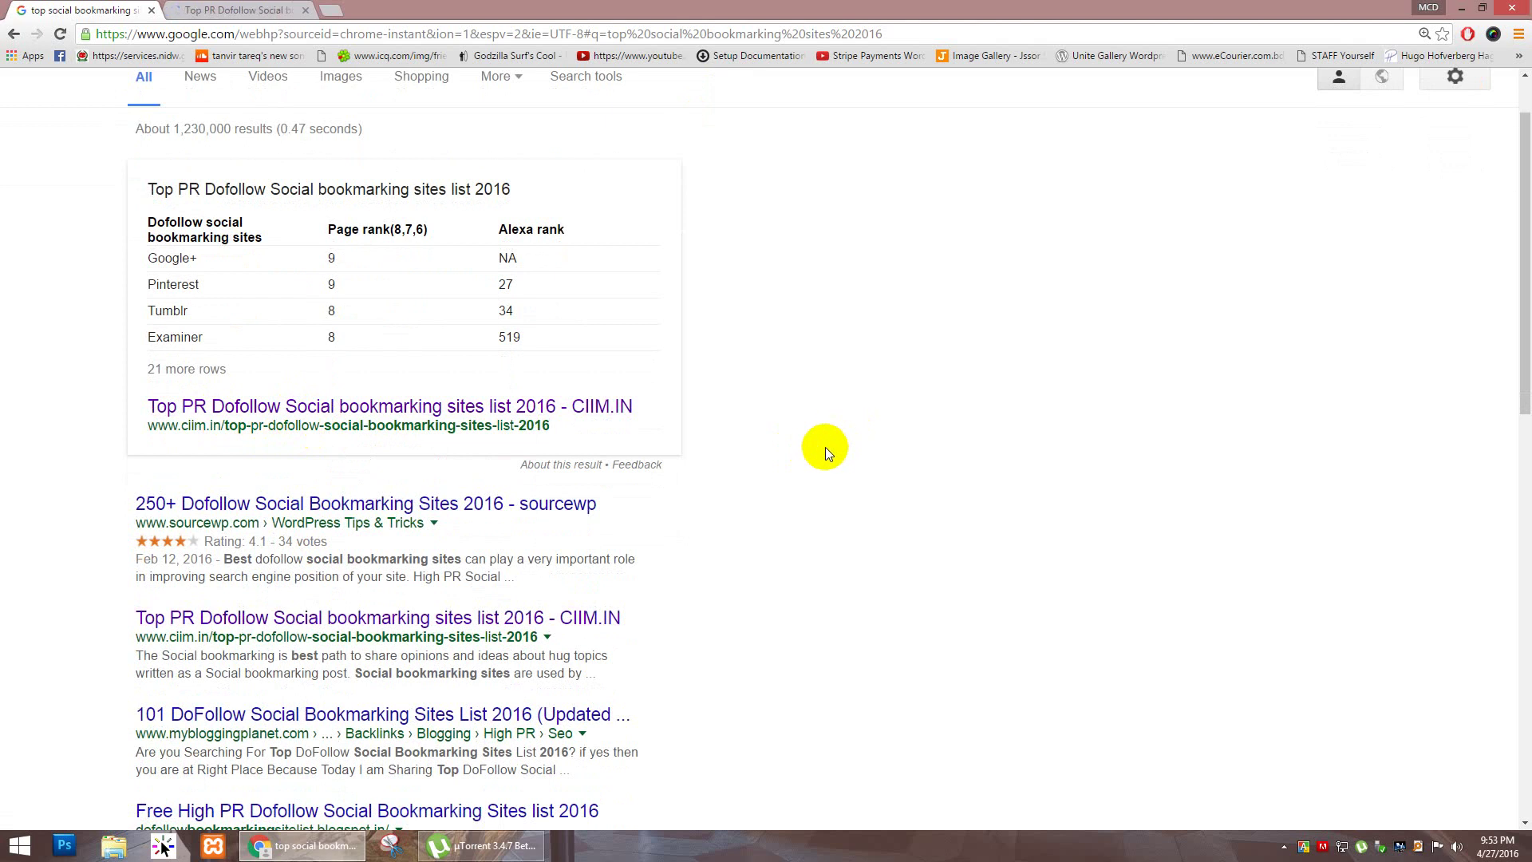
pyautogui.click(249, 10)
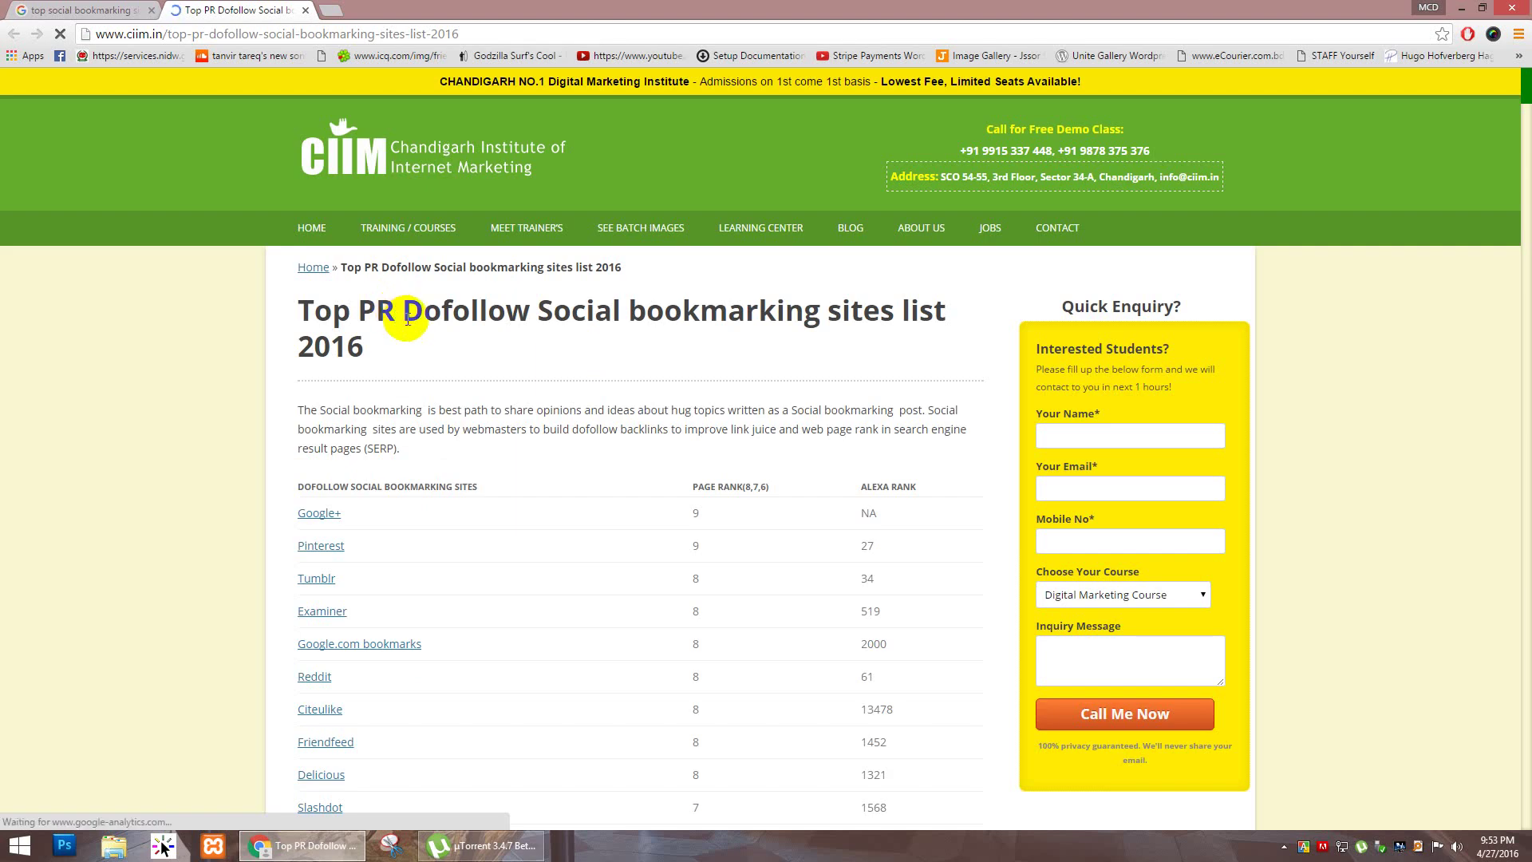
pyautogui.scroll(-1, 399, 312)
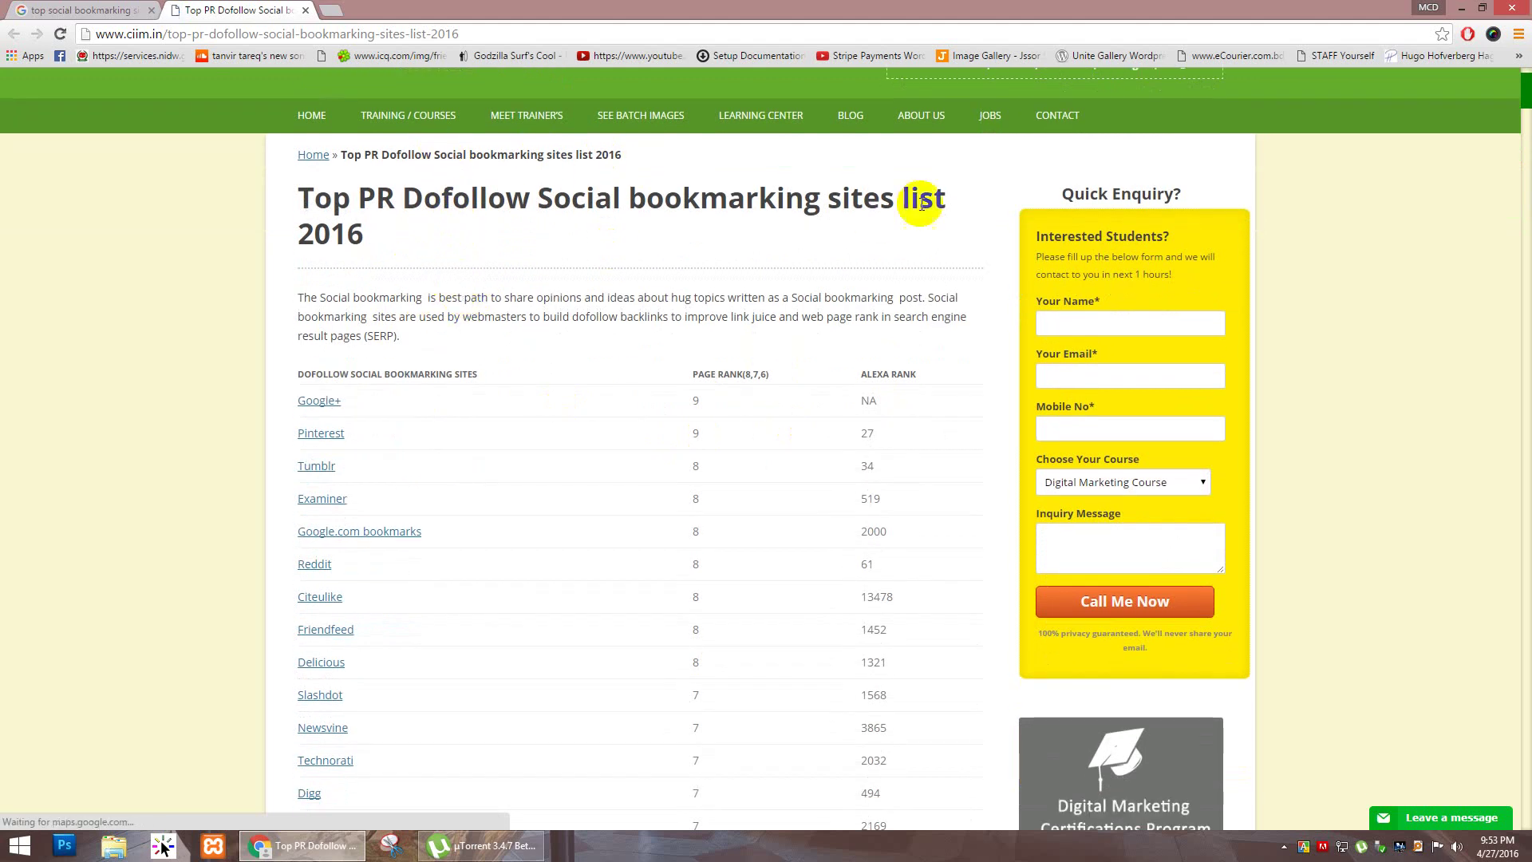
pyautogui.scroll(-7, 817, 301)
pyautogui.scroll(4, 797, 301)
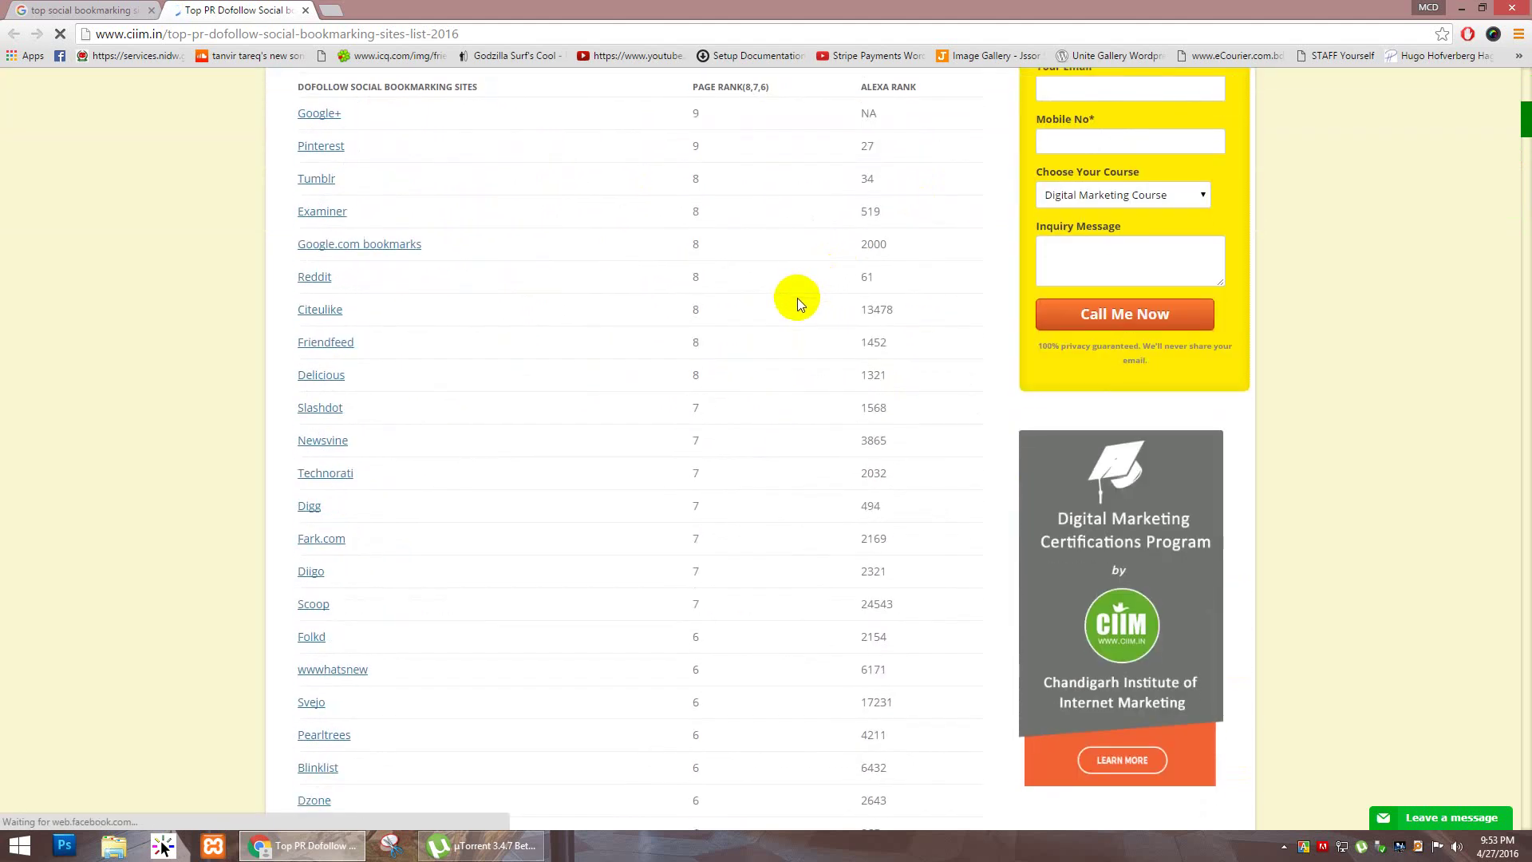
pyautogui.scroll(-12, 801, 279)
pyautogui.scroll(-15, 507, 497)
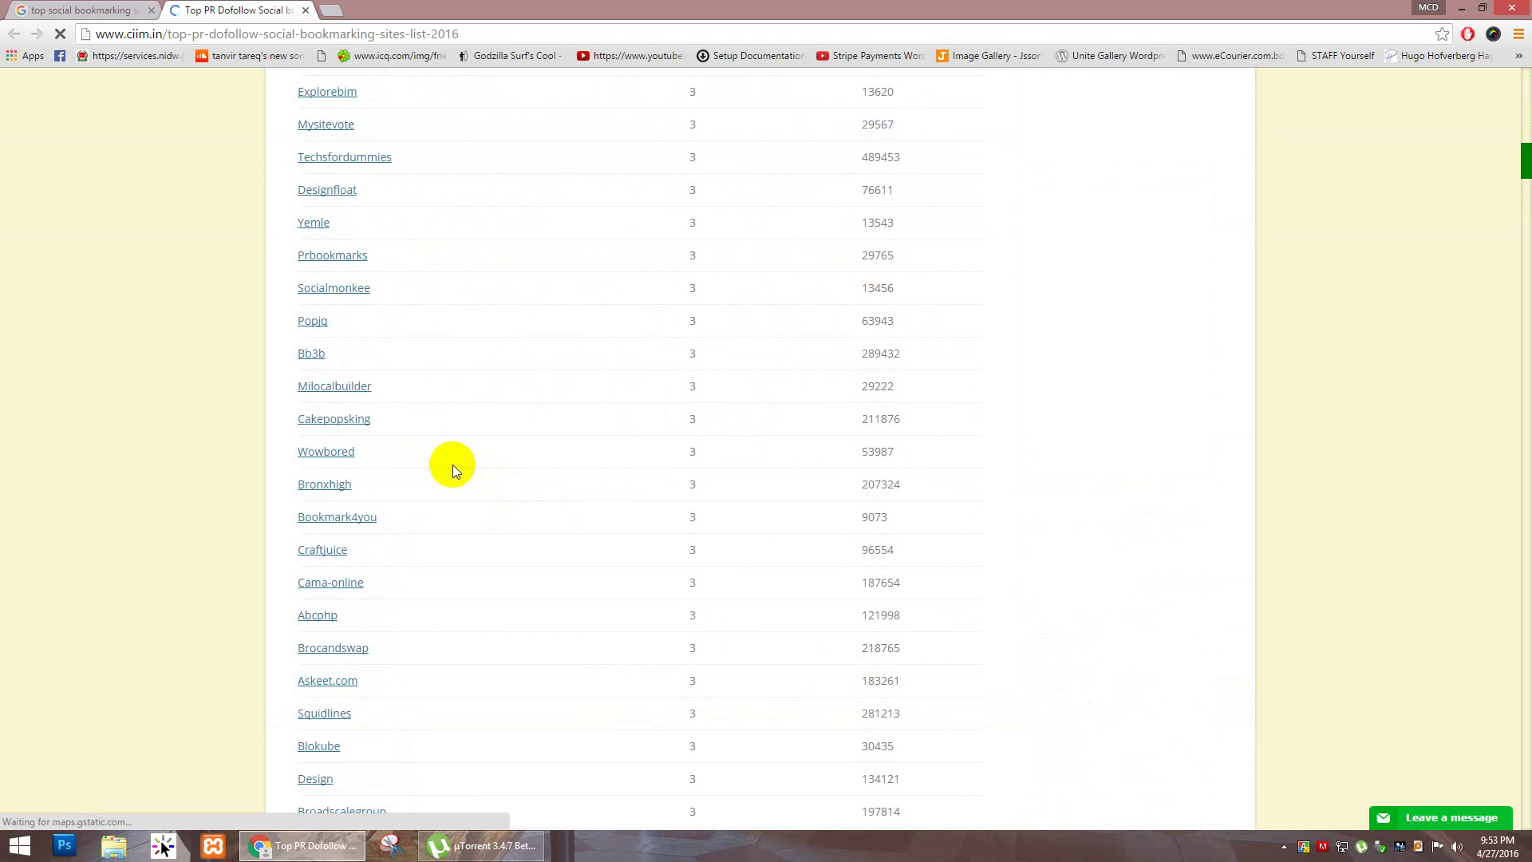
pyautogui.scroll(-20, 469, 447)
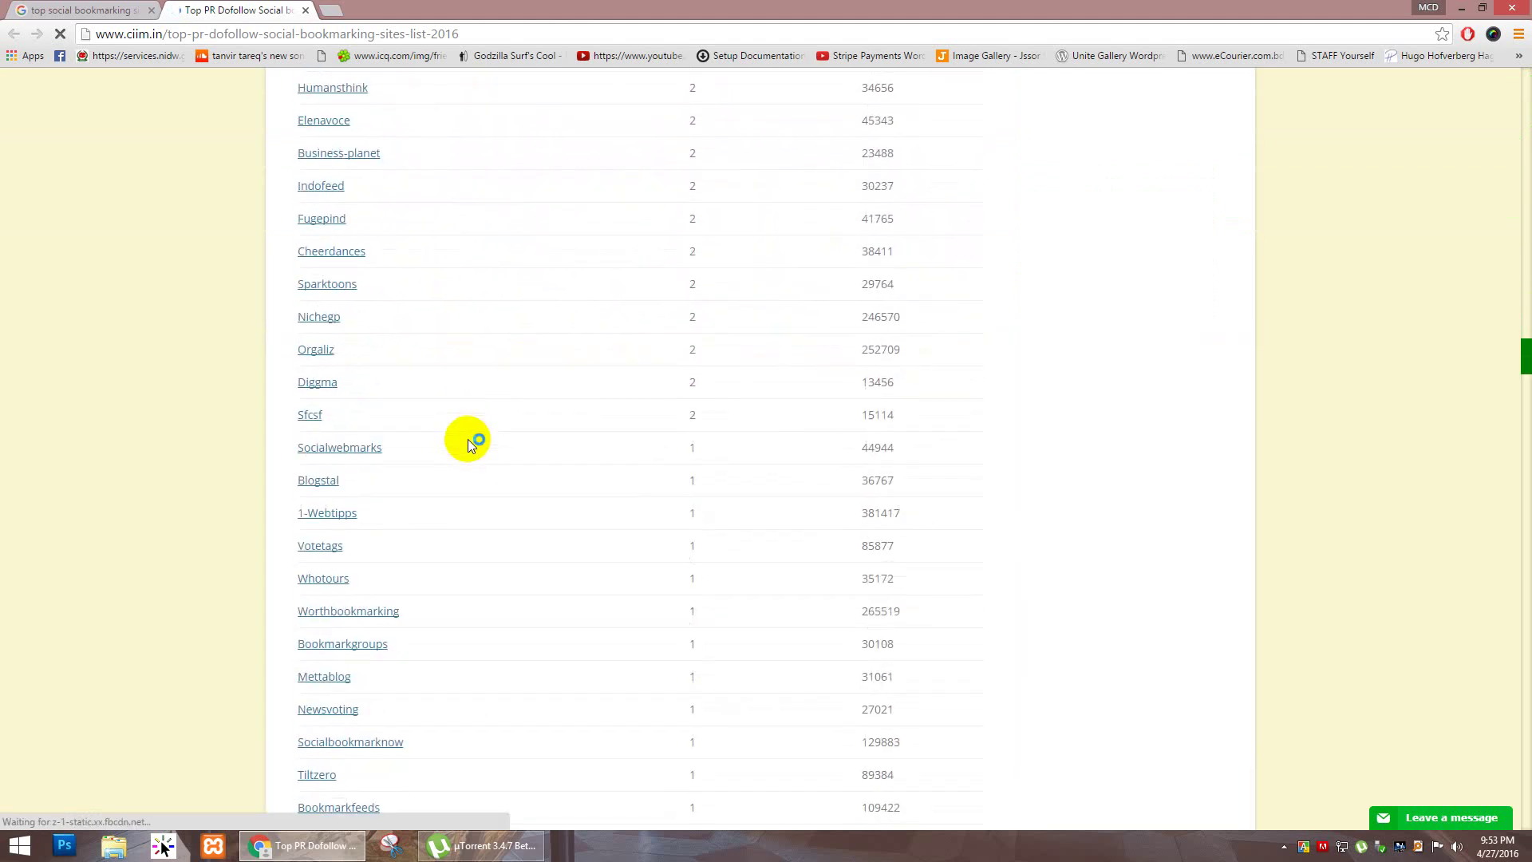
pyautogui.scroll(-20, 470, 438)
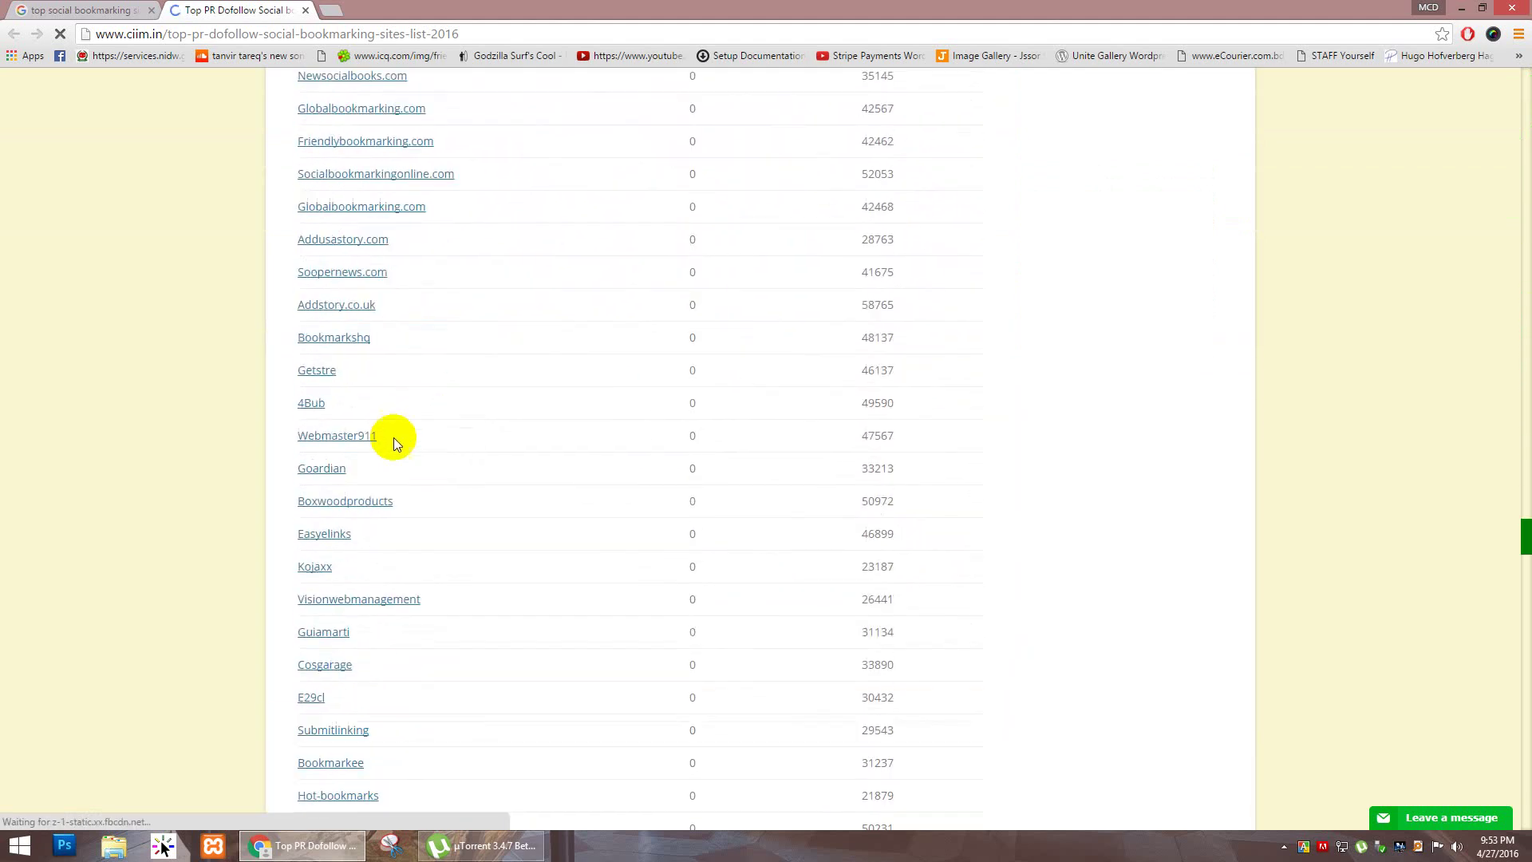
pyautogui.scroll(-20, 285, 447)
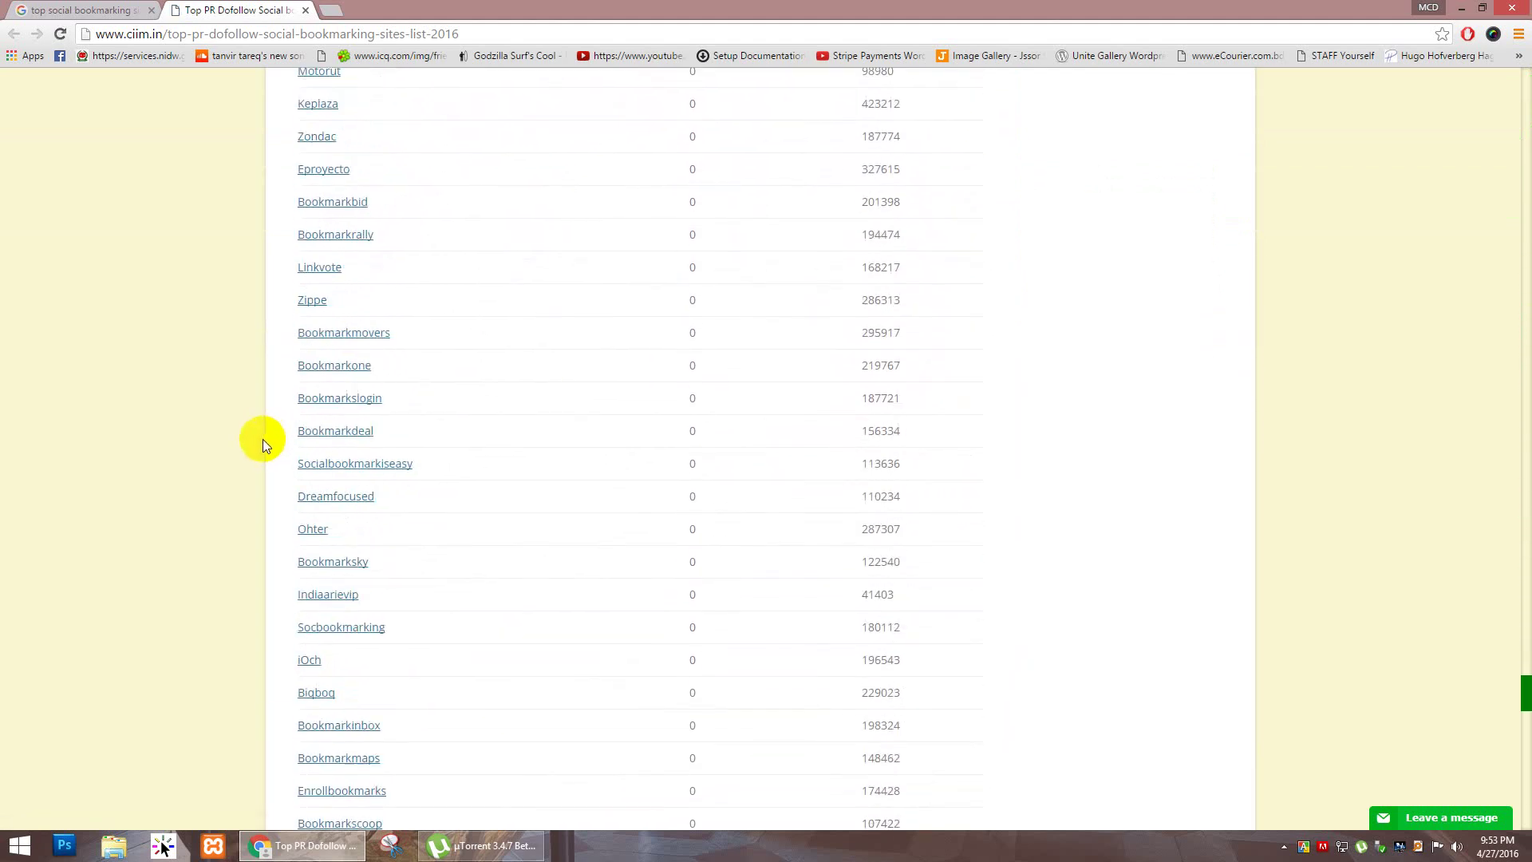
pyautogui.scroll(-6, 264, 451)
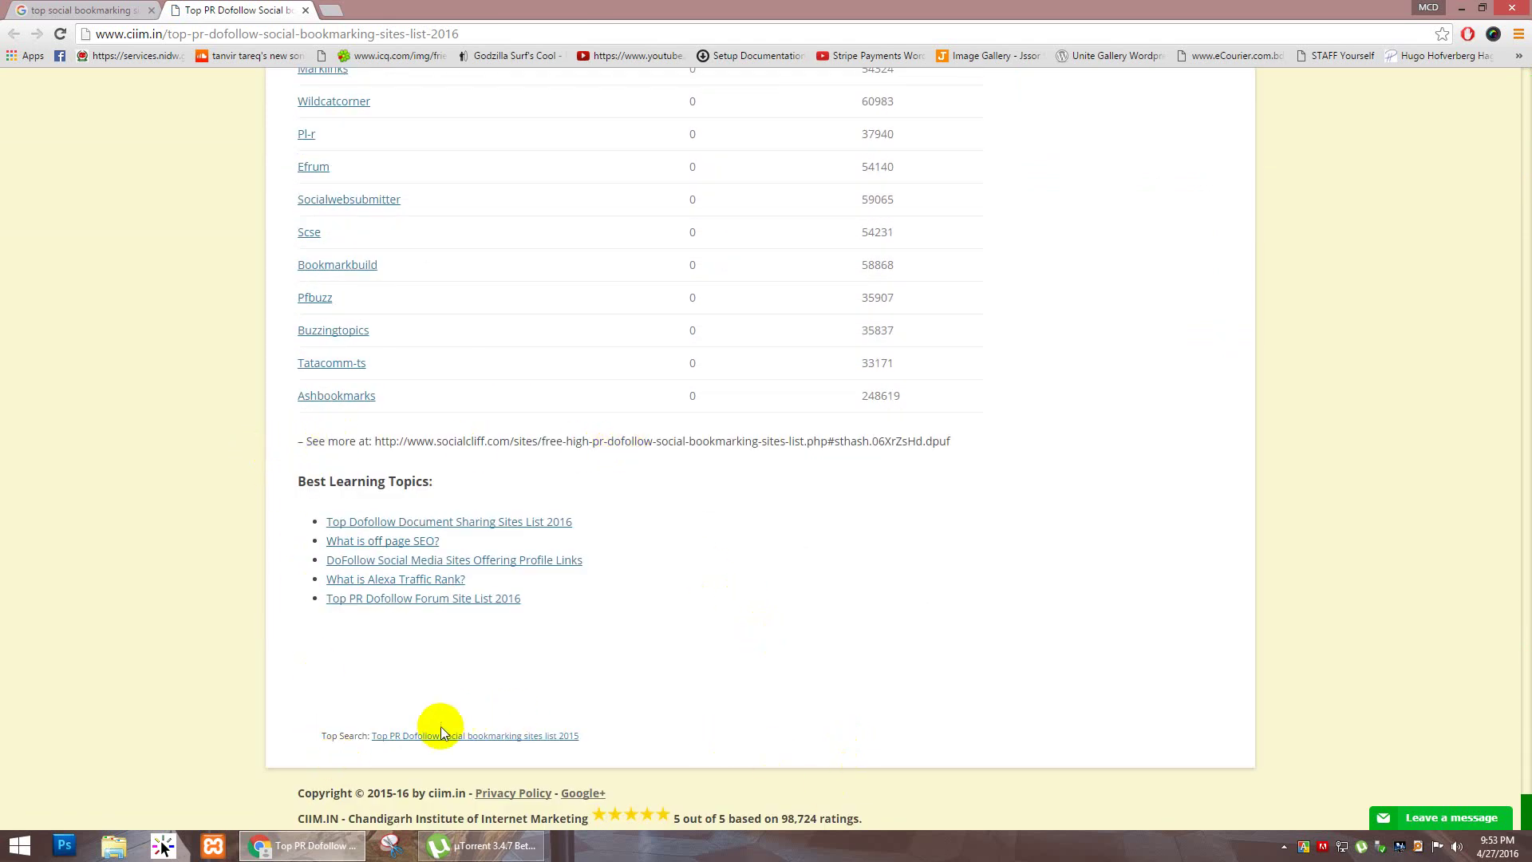
pyautogui.scroll(2, 1527, 636)
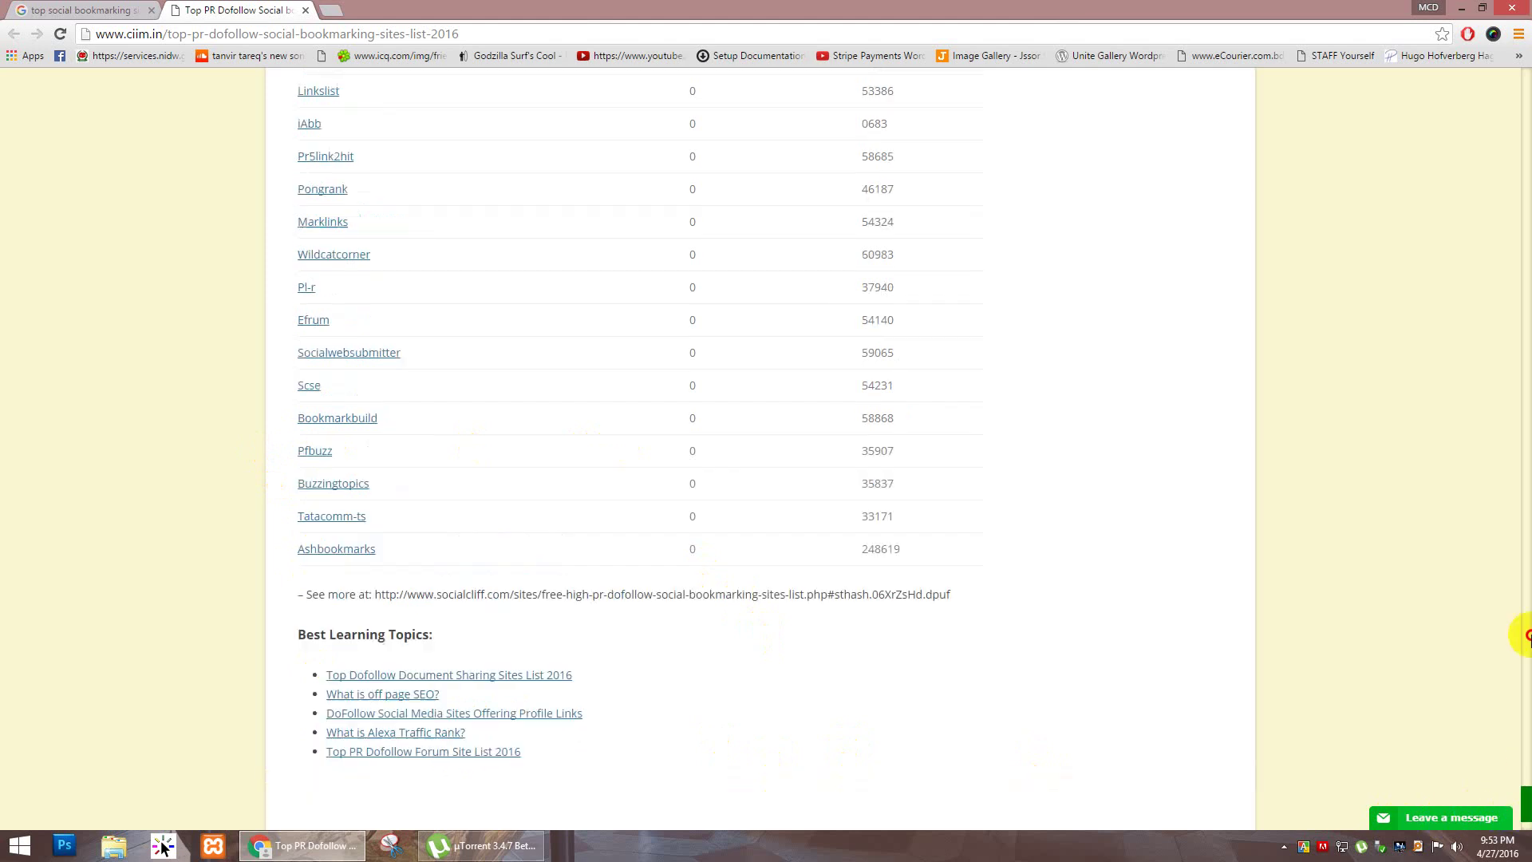
pyautogui.moveTo(1527, 636); pyautogui.dragTo(1525, 76)
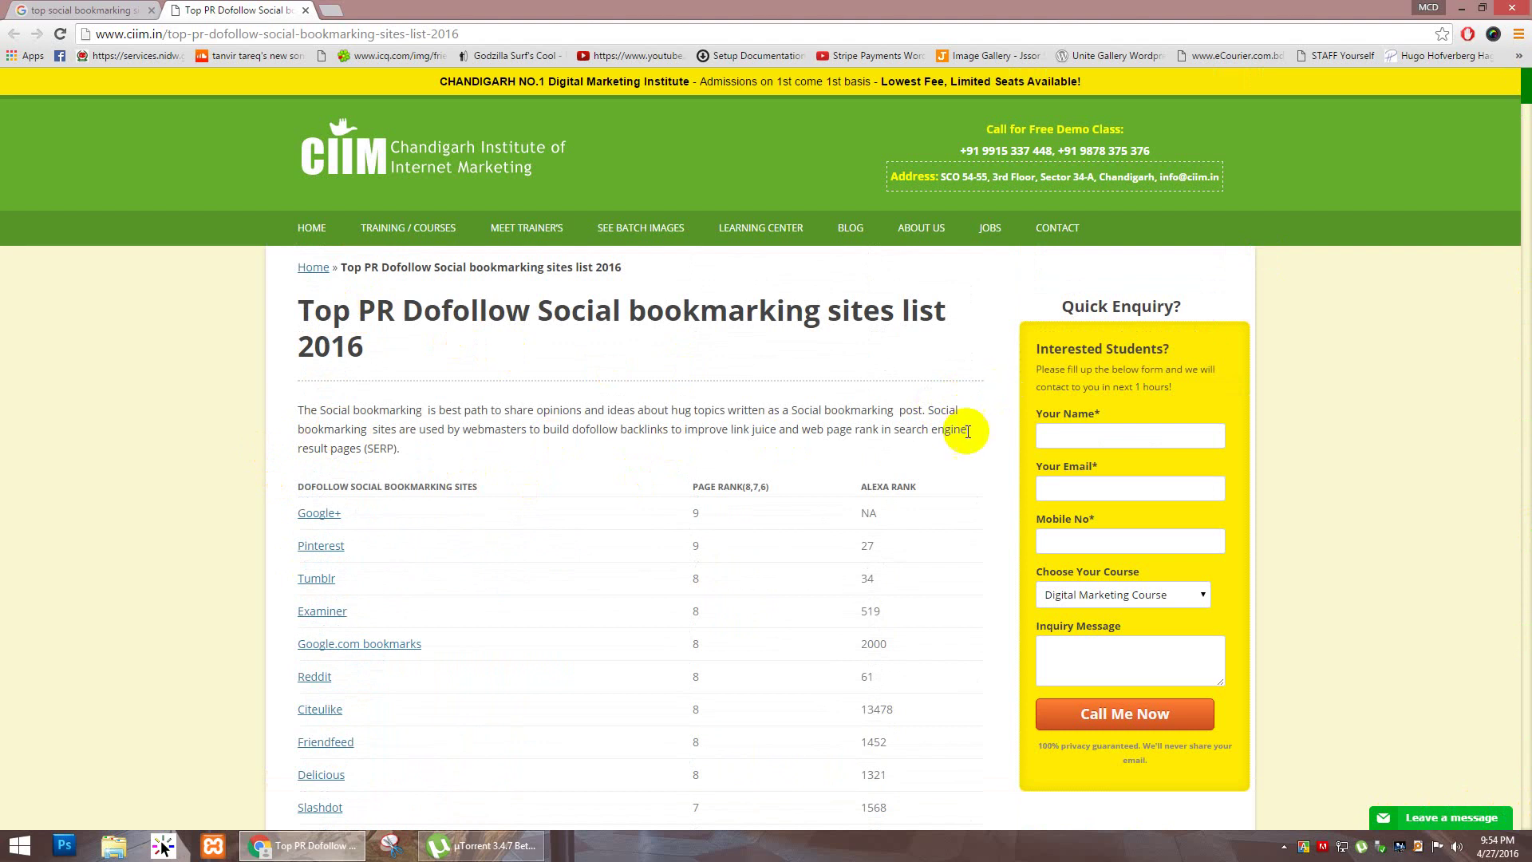
pyautogui.scroll(-1, 951, 465)
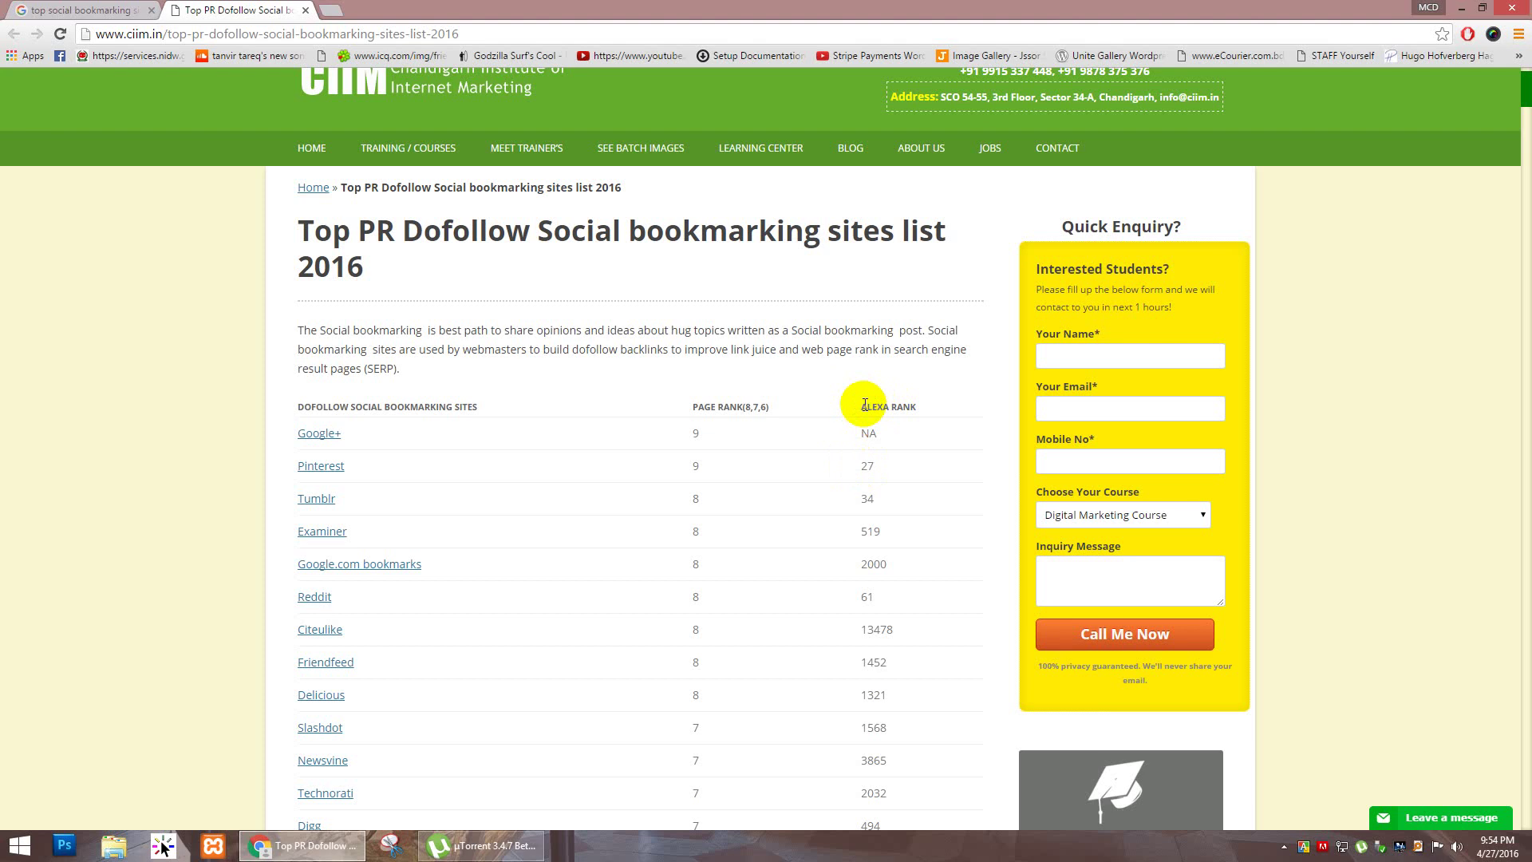
pyautogui.click(897, 408)
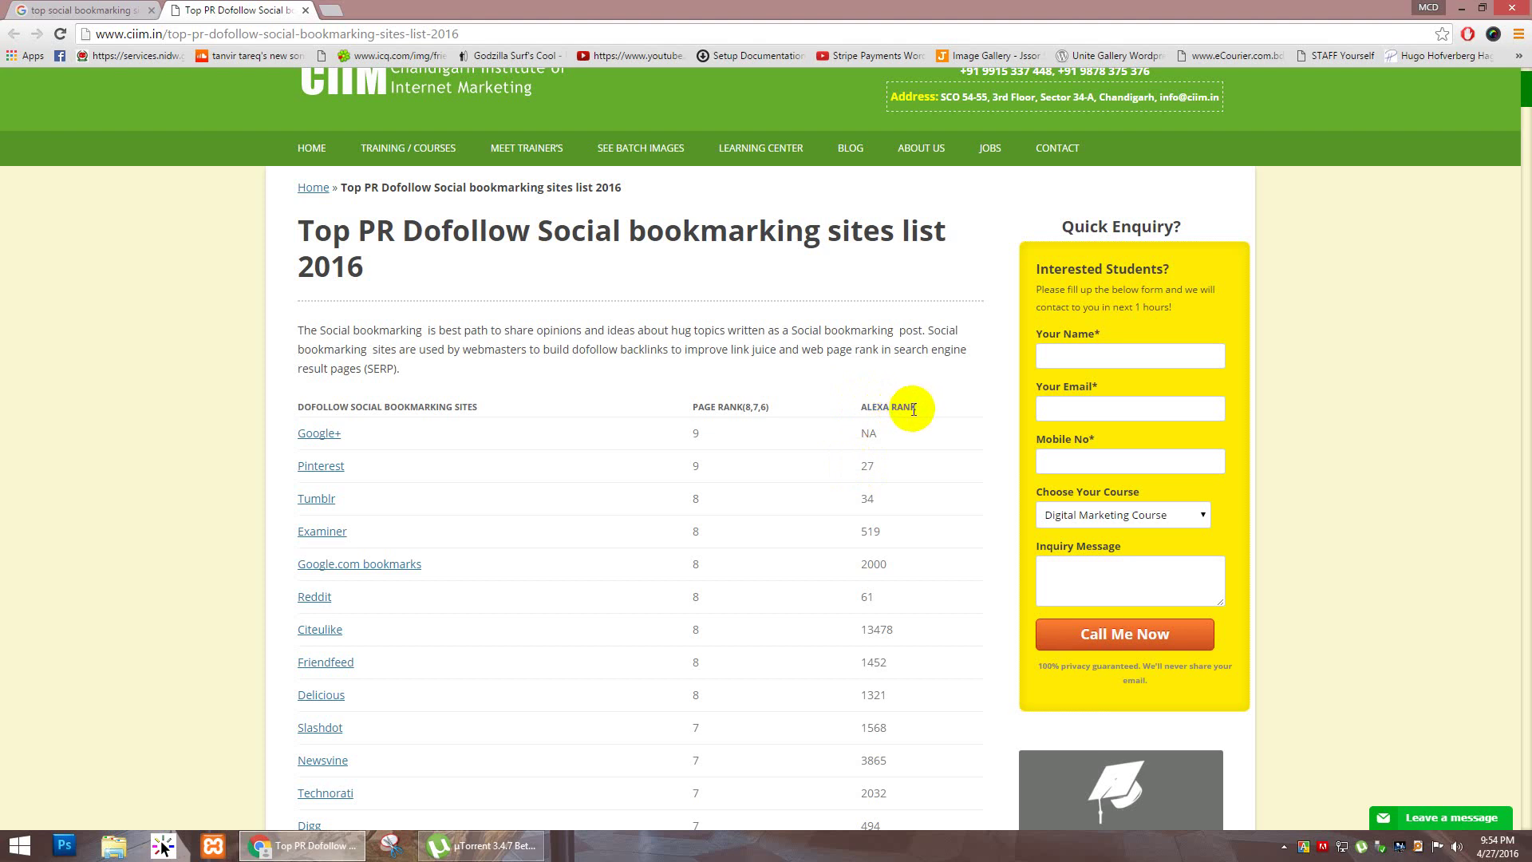
pyautogui.click(909, 408)
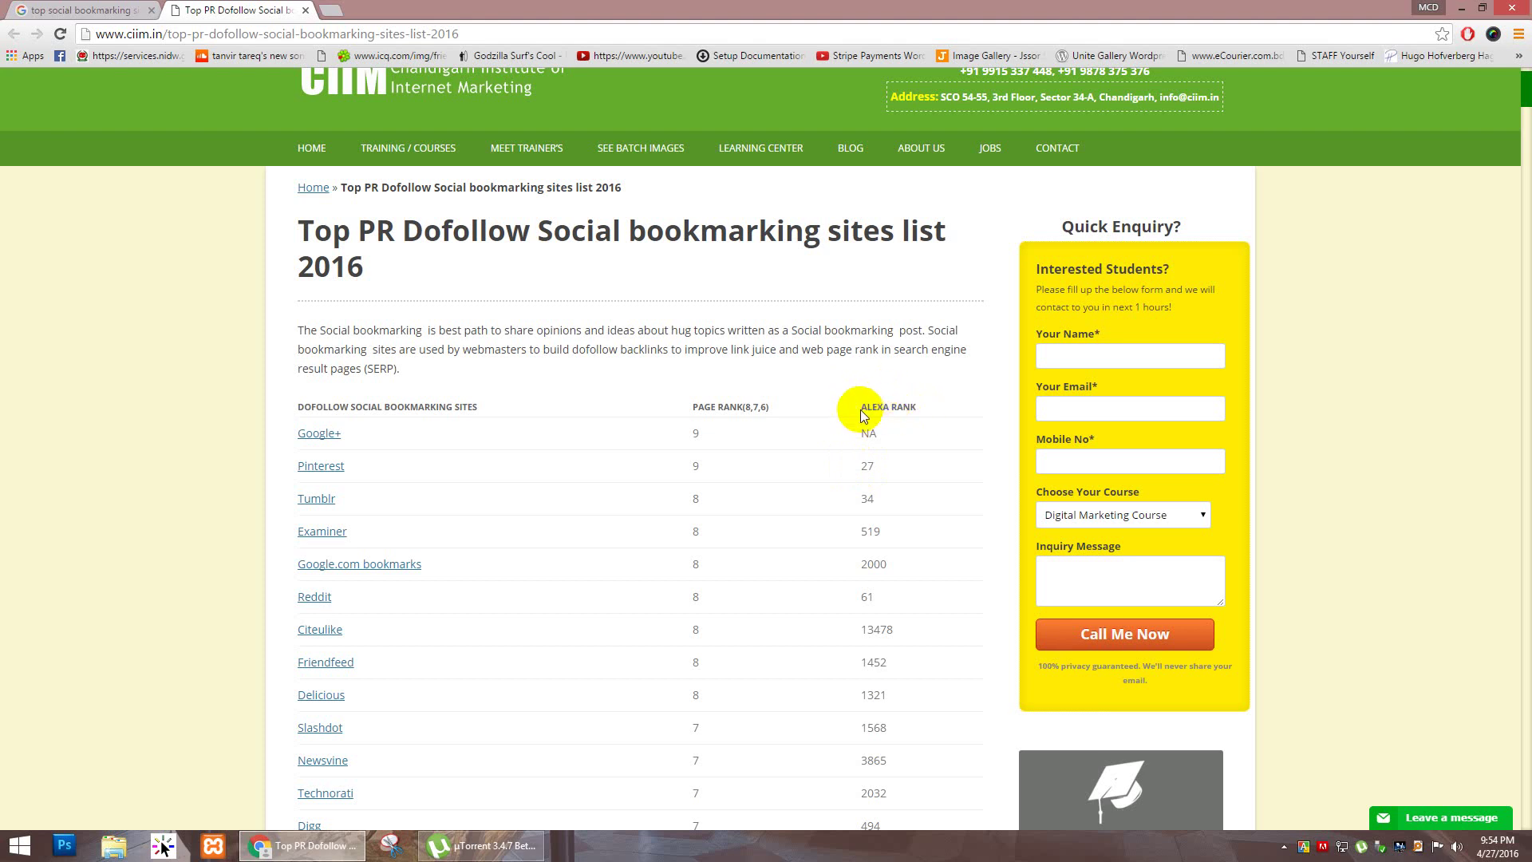
pyautogui.click(918, 409)
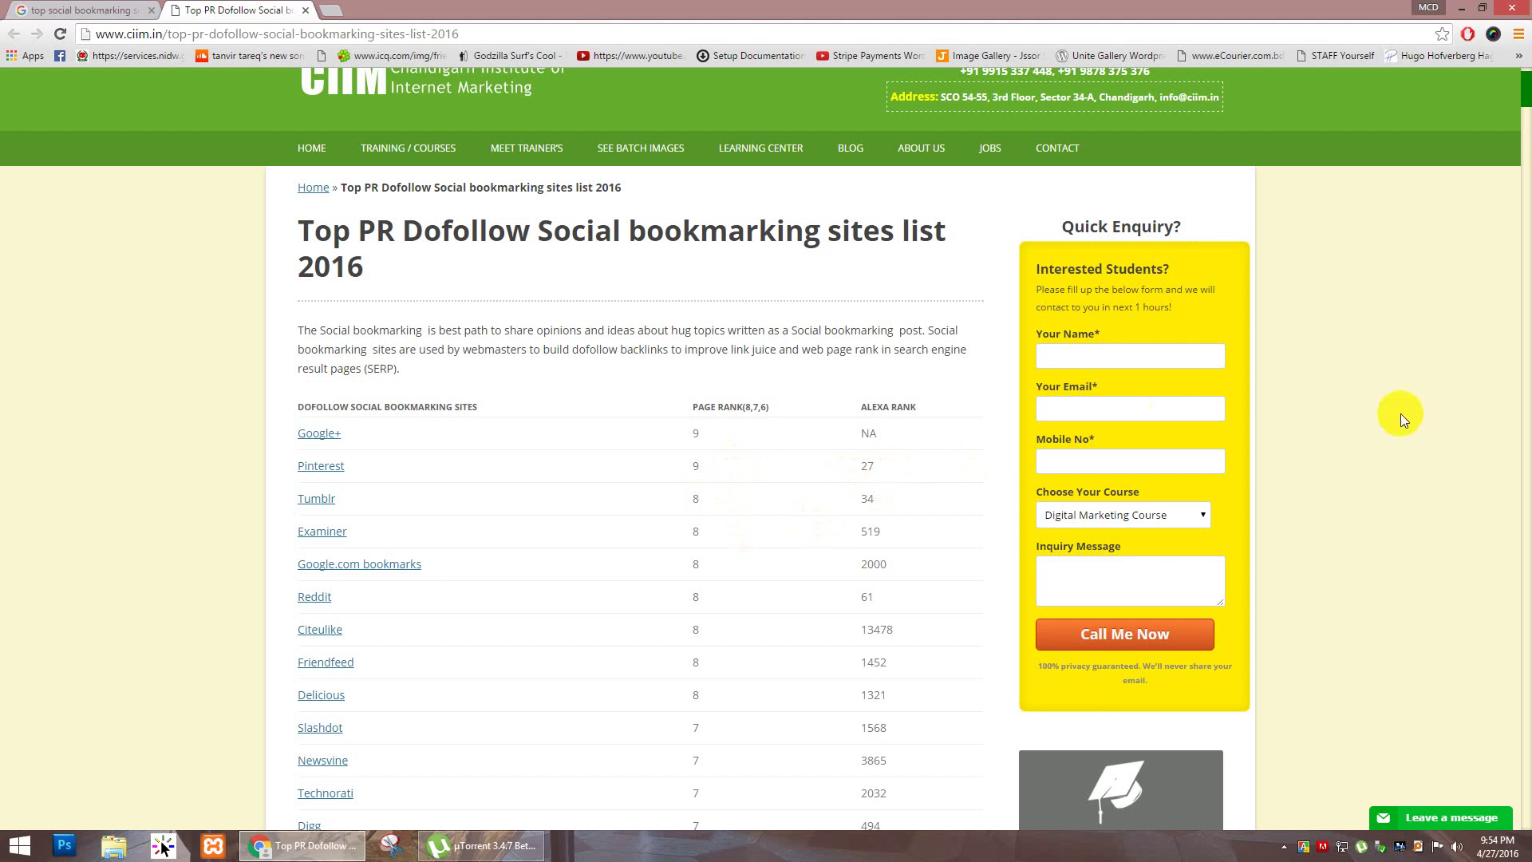
pyautogui.click(1519, 159)
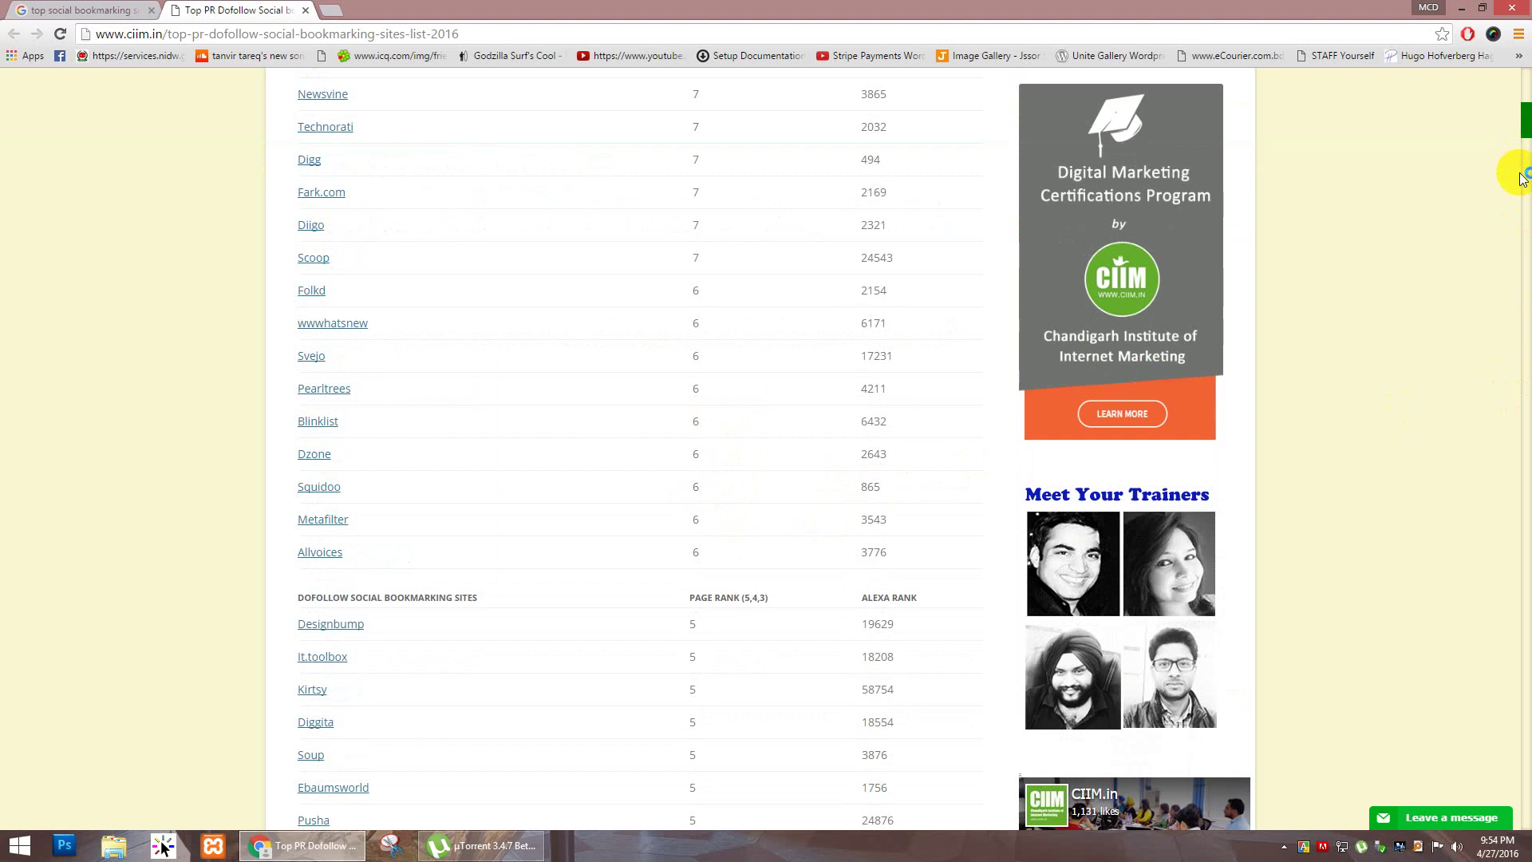
pyautogui.moveTo(1527, 124); pyautogui.dragTo(1526, 78)
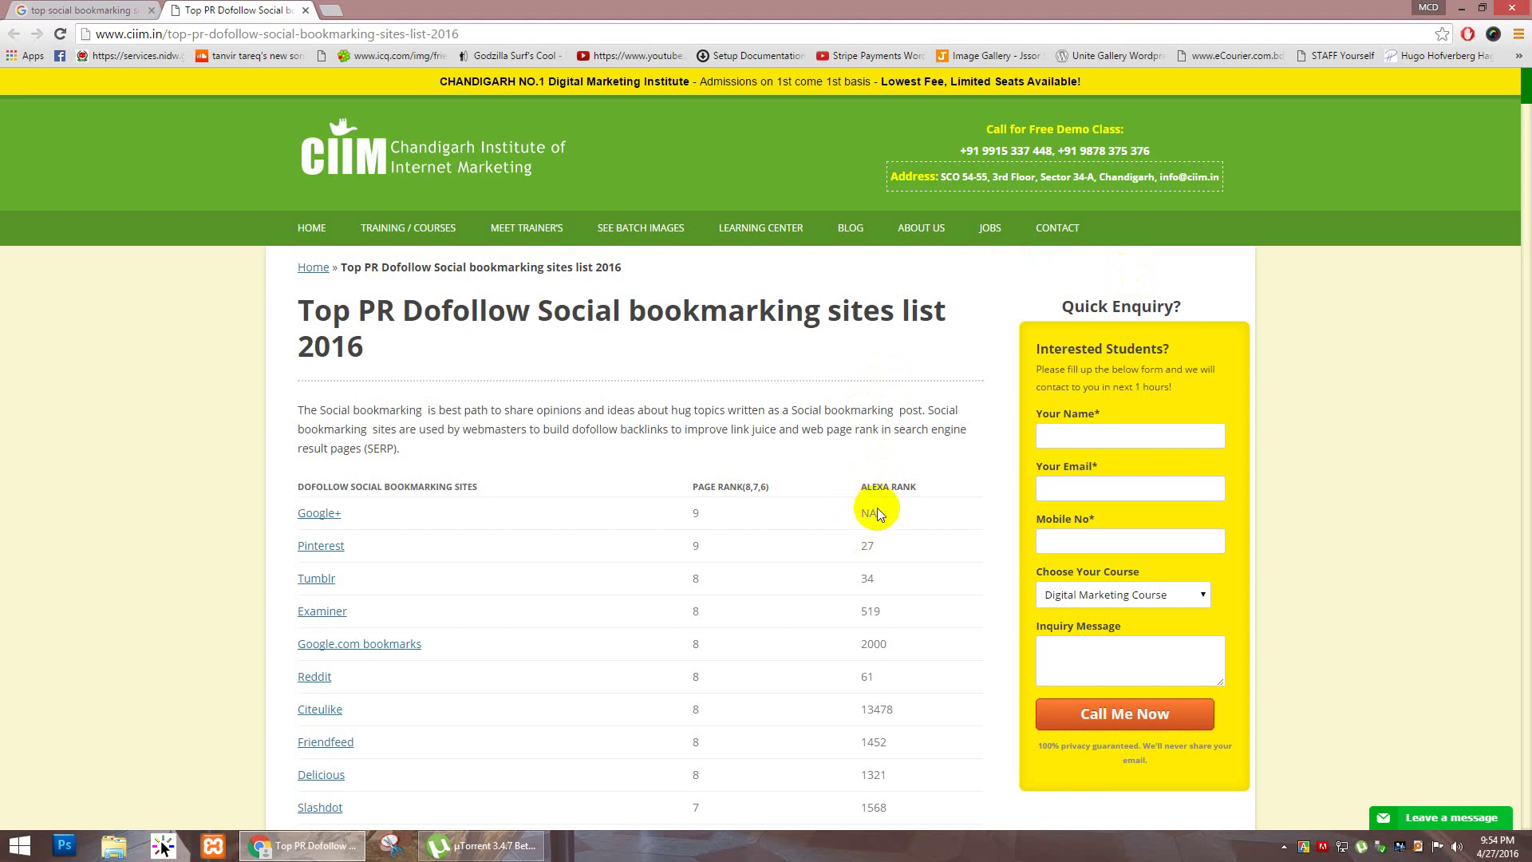
pyautogui.click(874, 548)
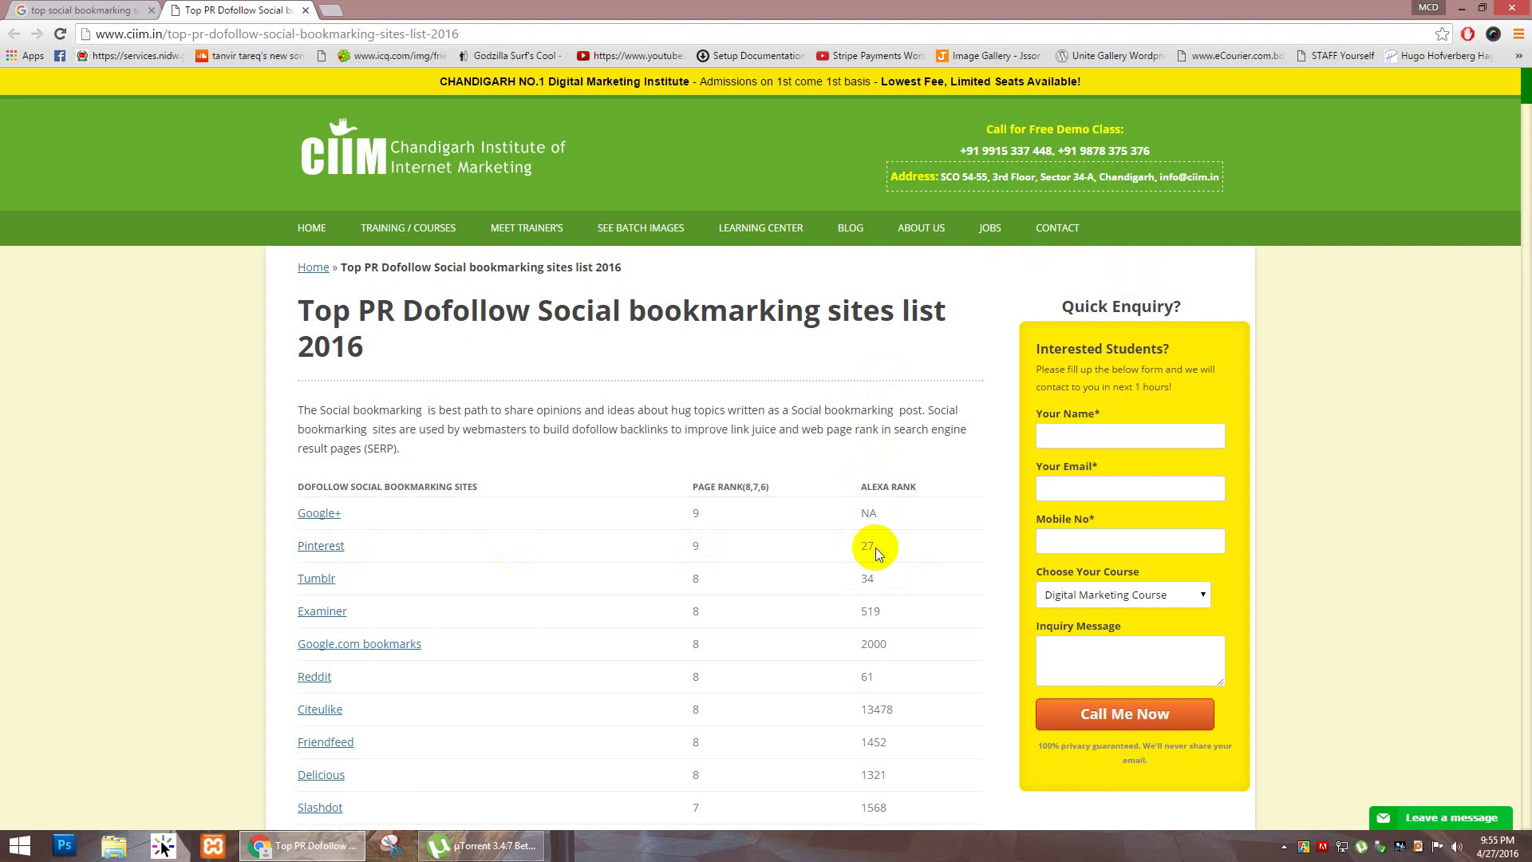
pyautogui.scroll(-1, 874, 547)
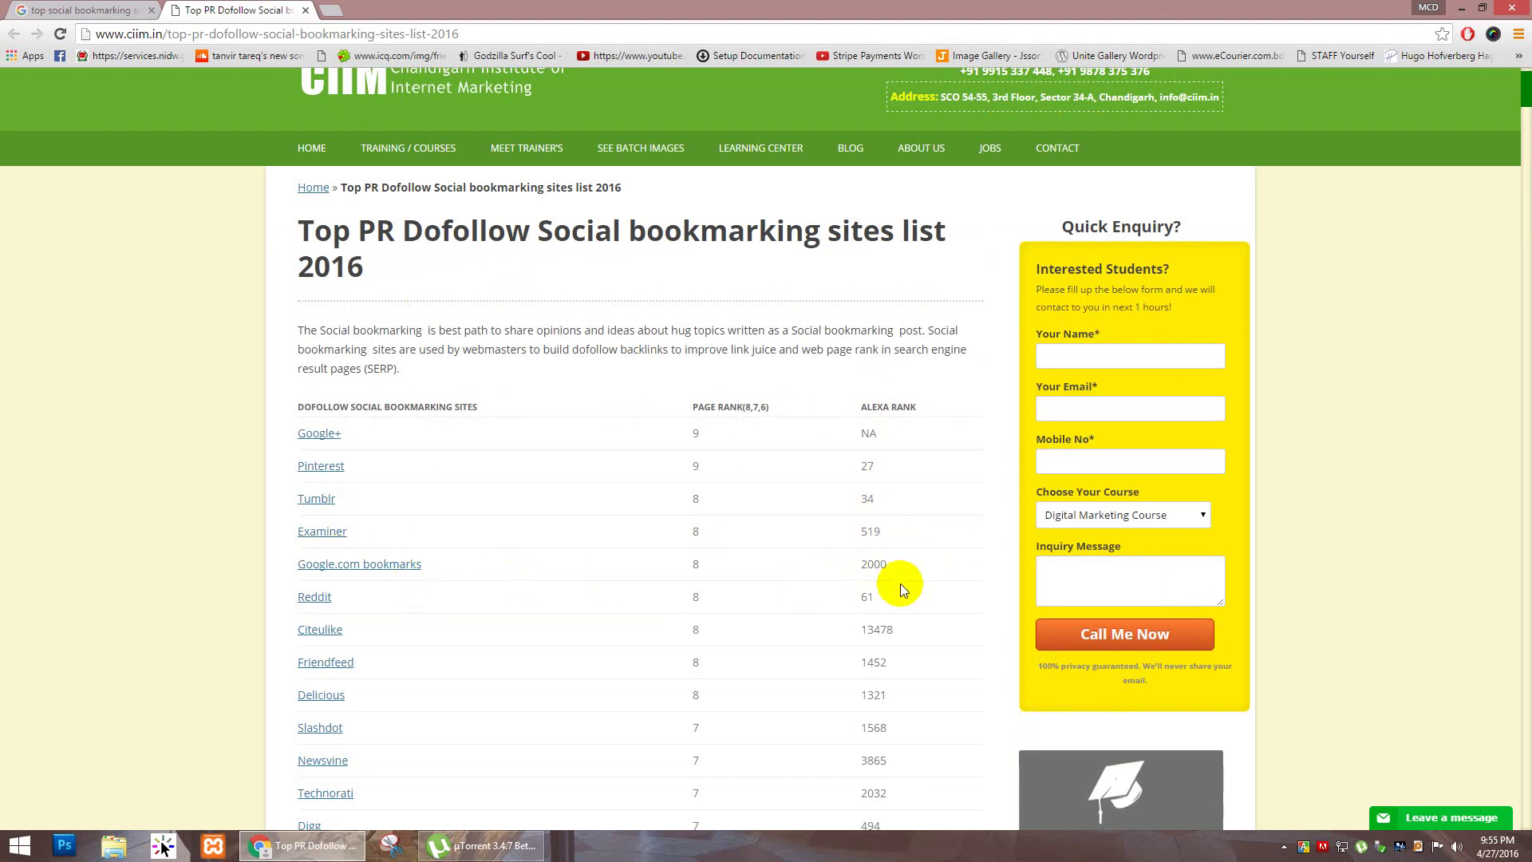
pyautogui.scroll(-1, 900, 576)
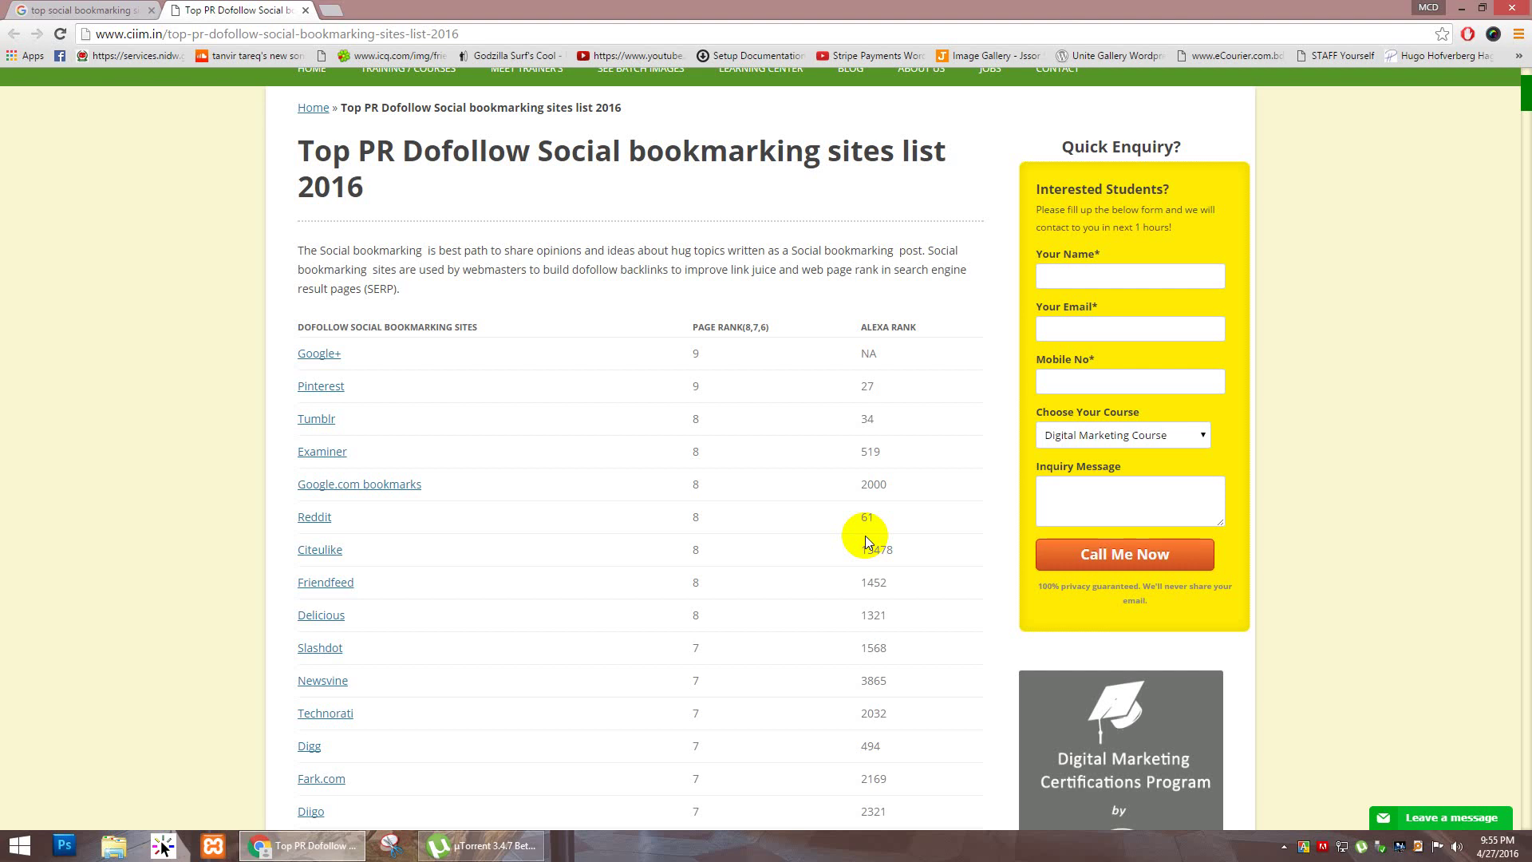
# Step: Scroll through the CIIM.in bookmarking list to find the Slashdot and Newsvine entries
pyautogui.scroll(-5, 866, 541)
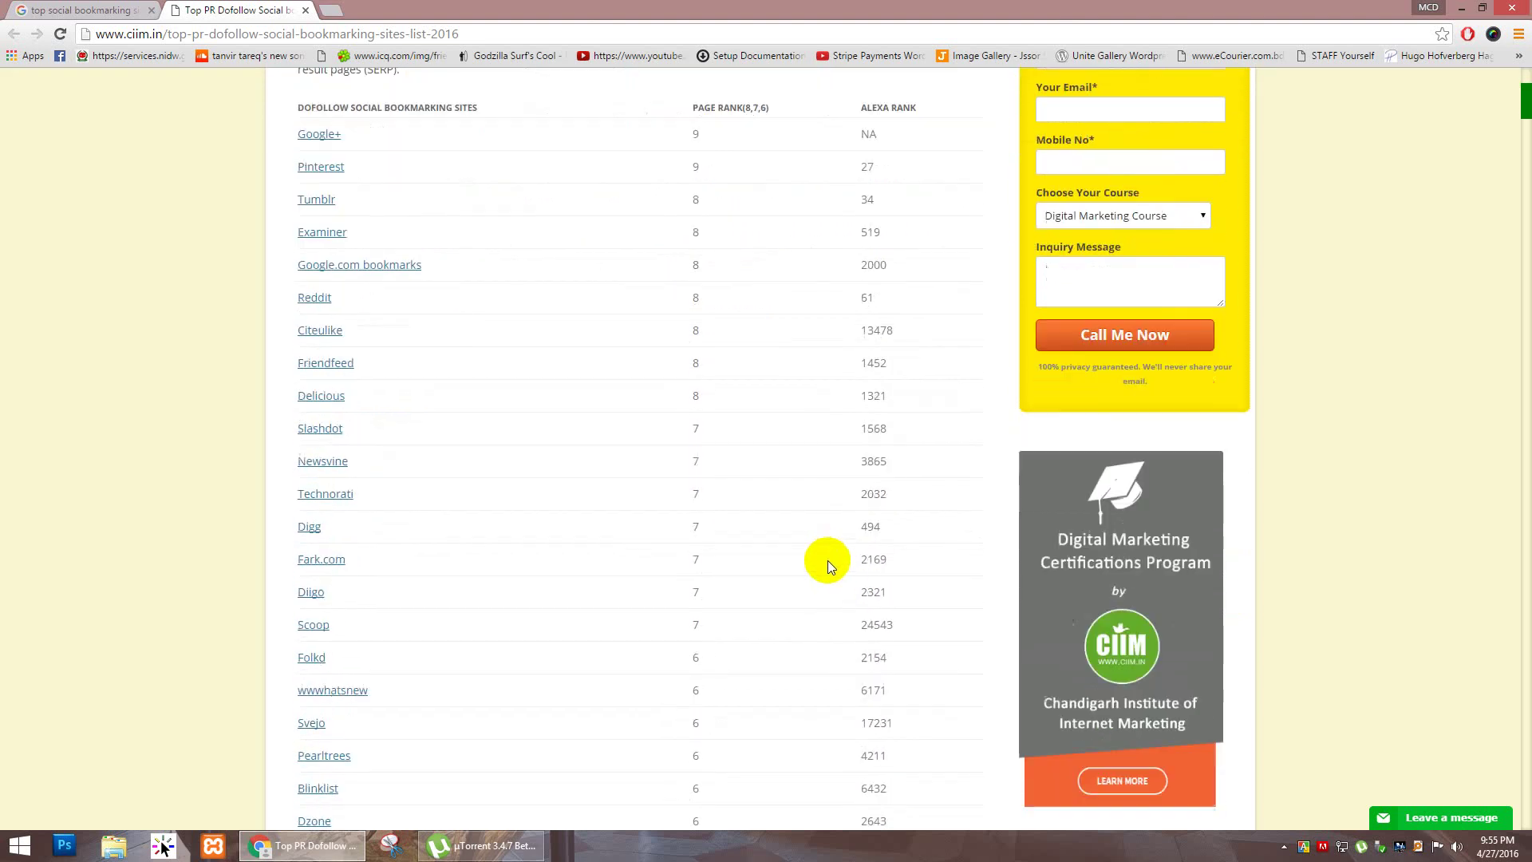
pyautogui.scroll(7, 826, 562)
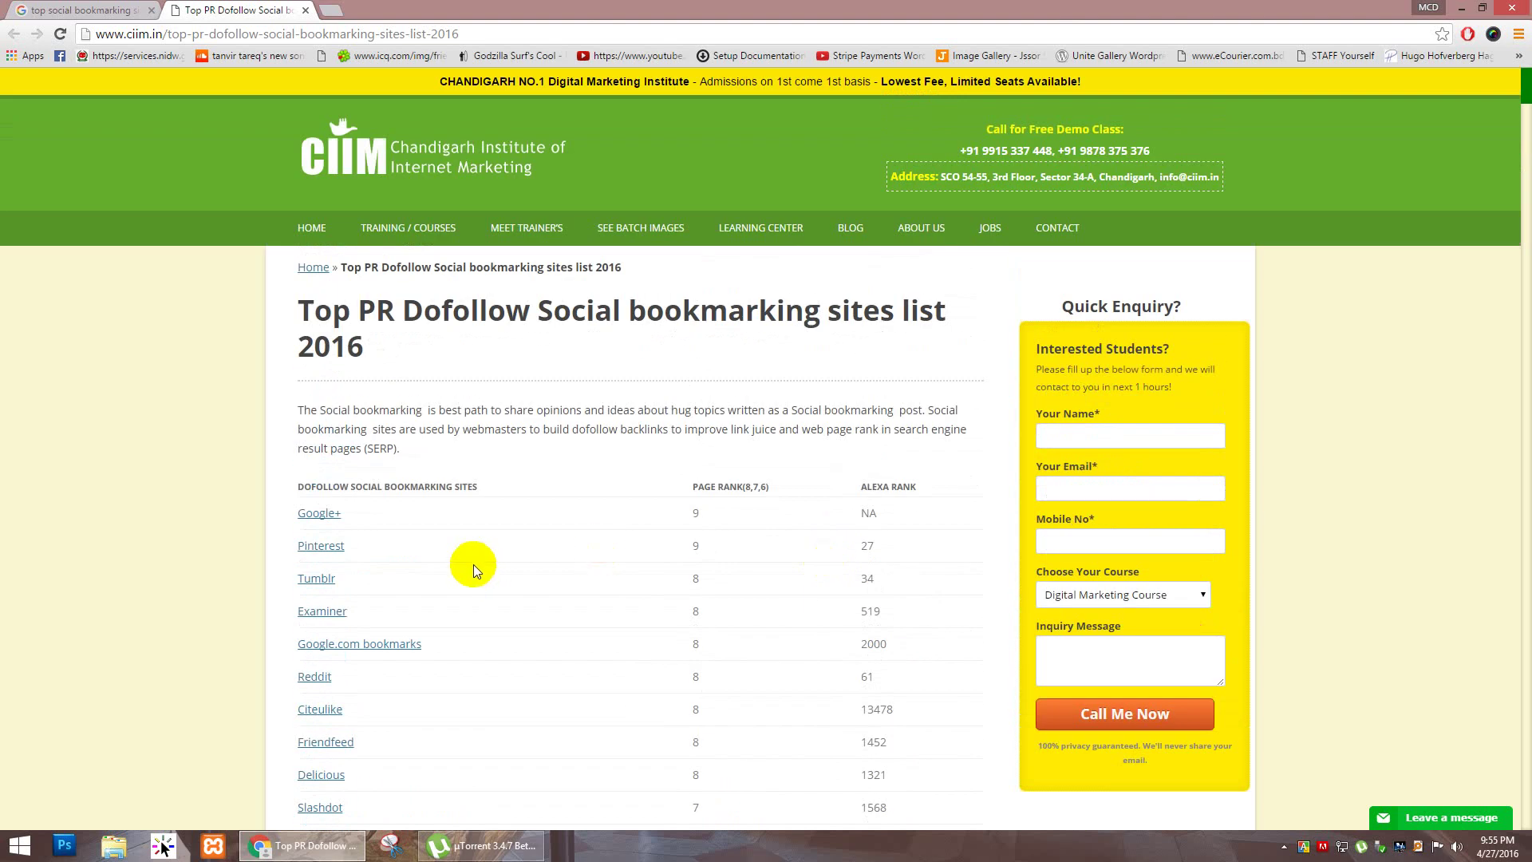
pyautogui.scroll(-3, 308, 507)
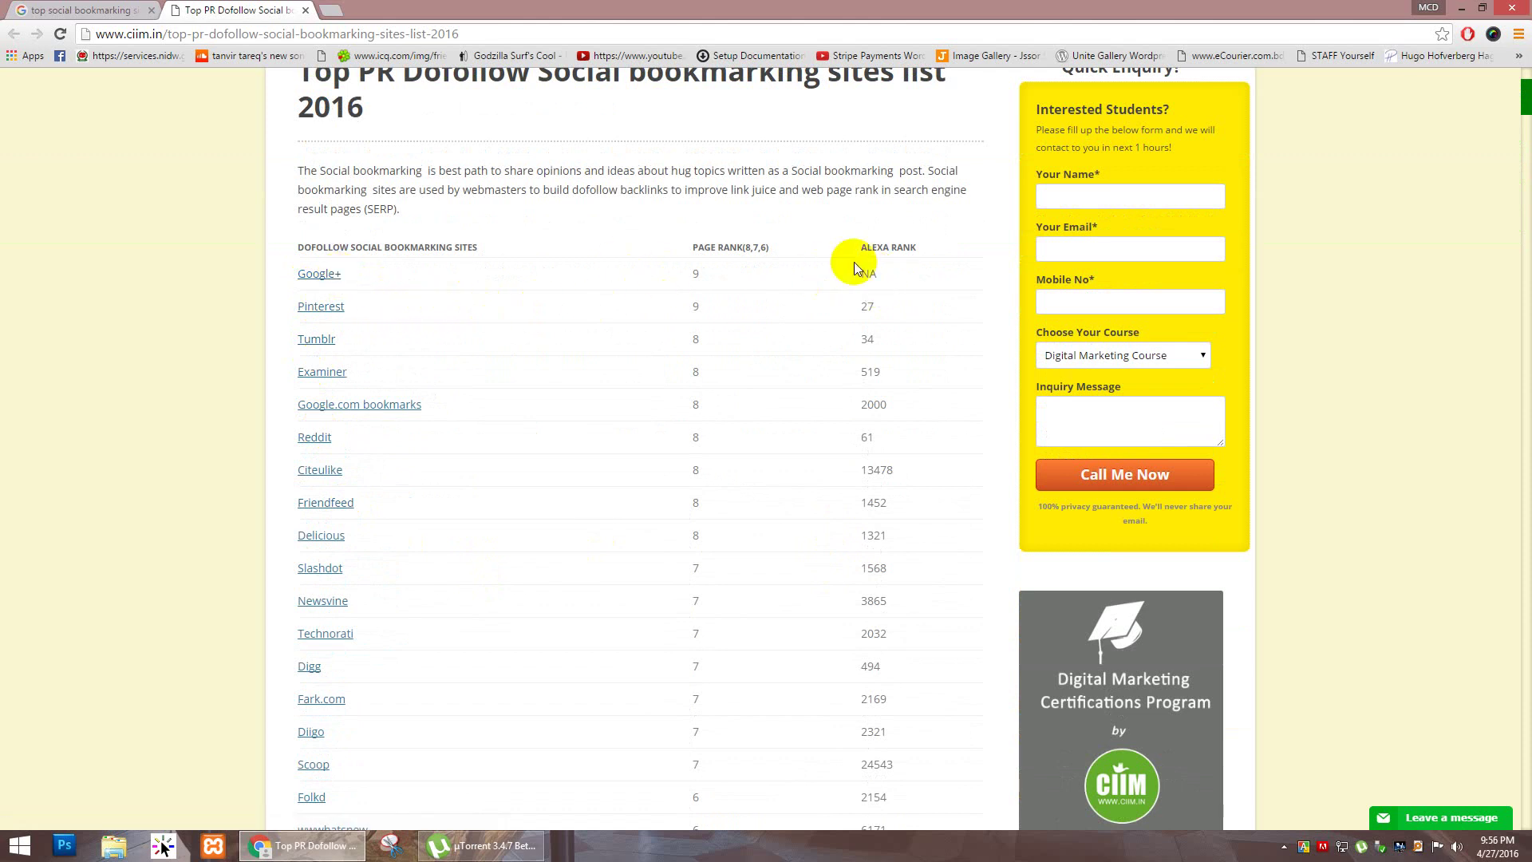
pyautogui.click(872, 275)
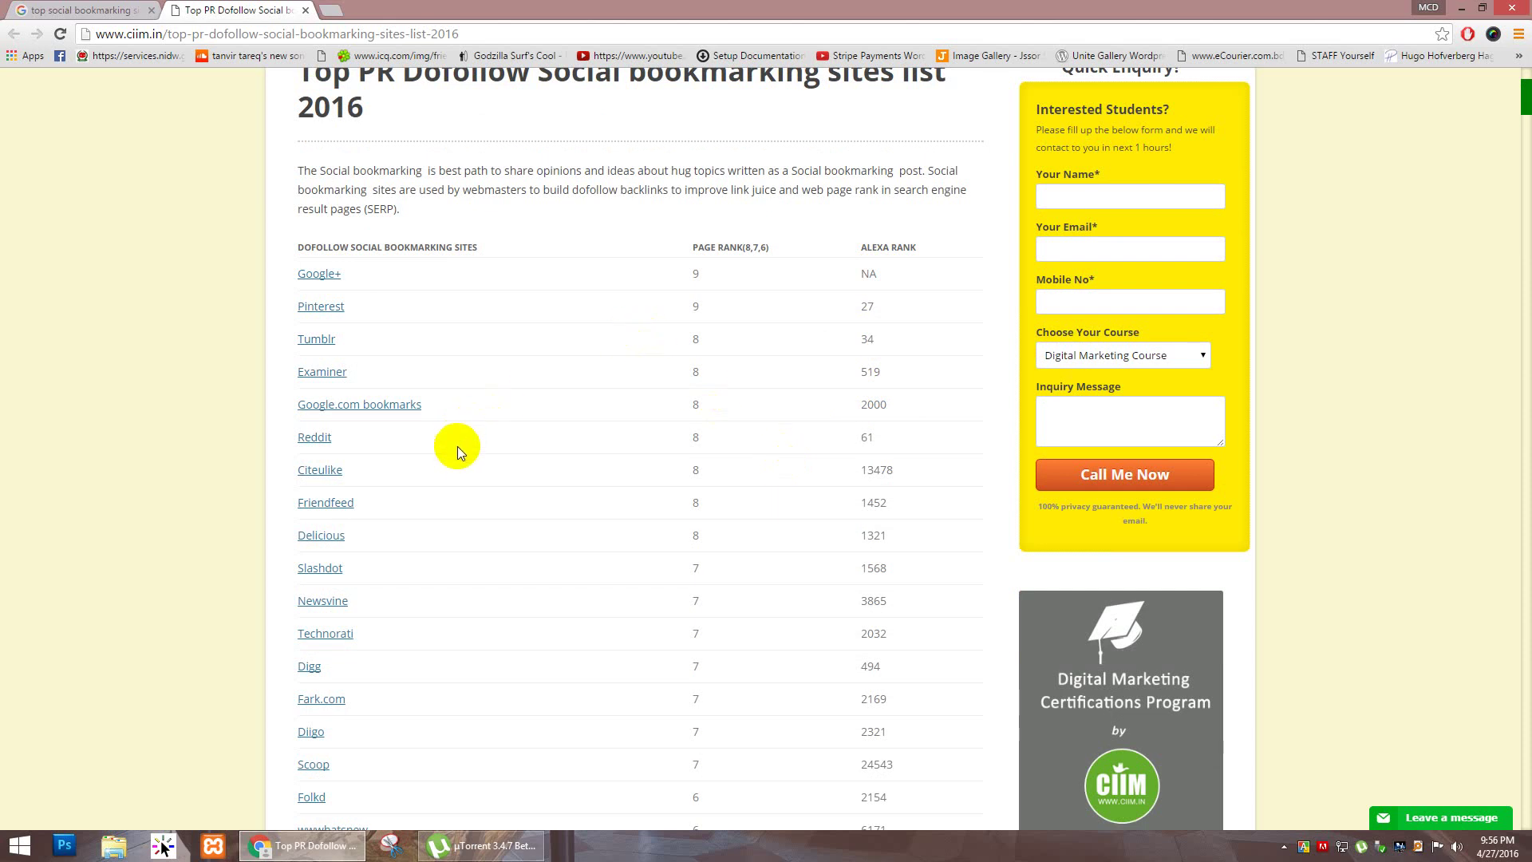
pyautogui.scroll(-1, 459, 461)
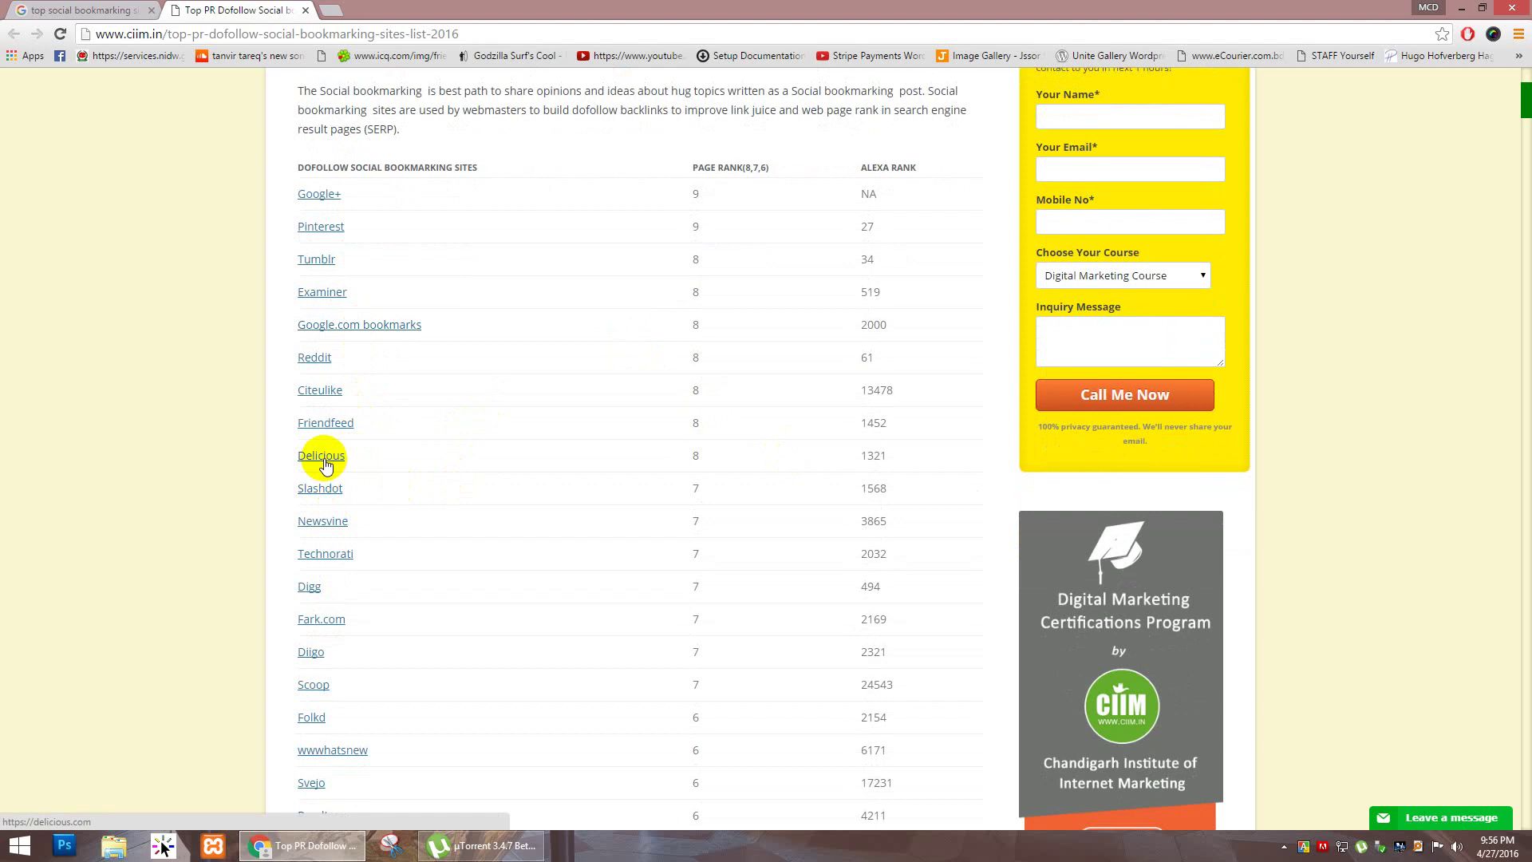
# Step: Dismiss the right-click warning, open Slashdot and Newsvine in new tabs, and view Slashdot
pyautogui.rightClick(321, 488)
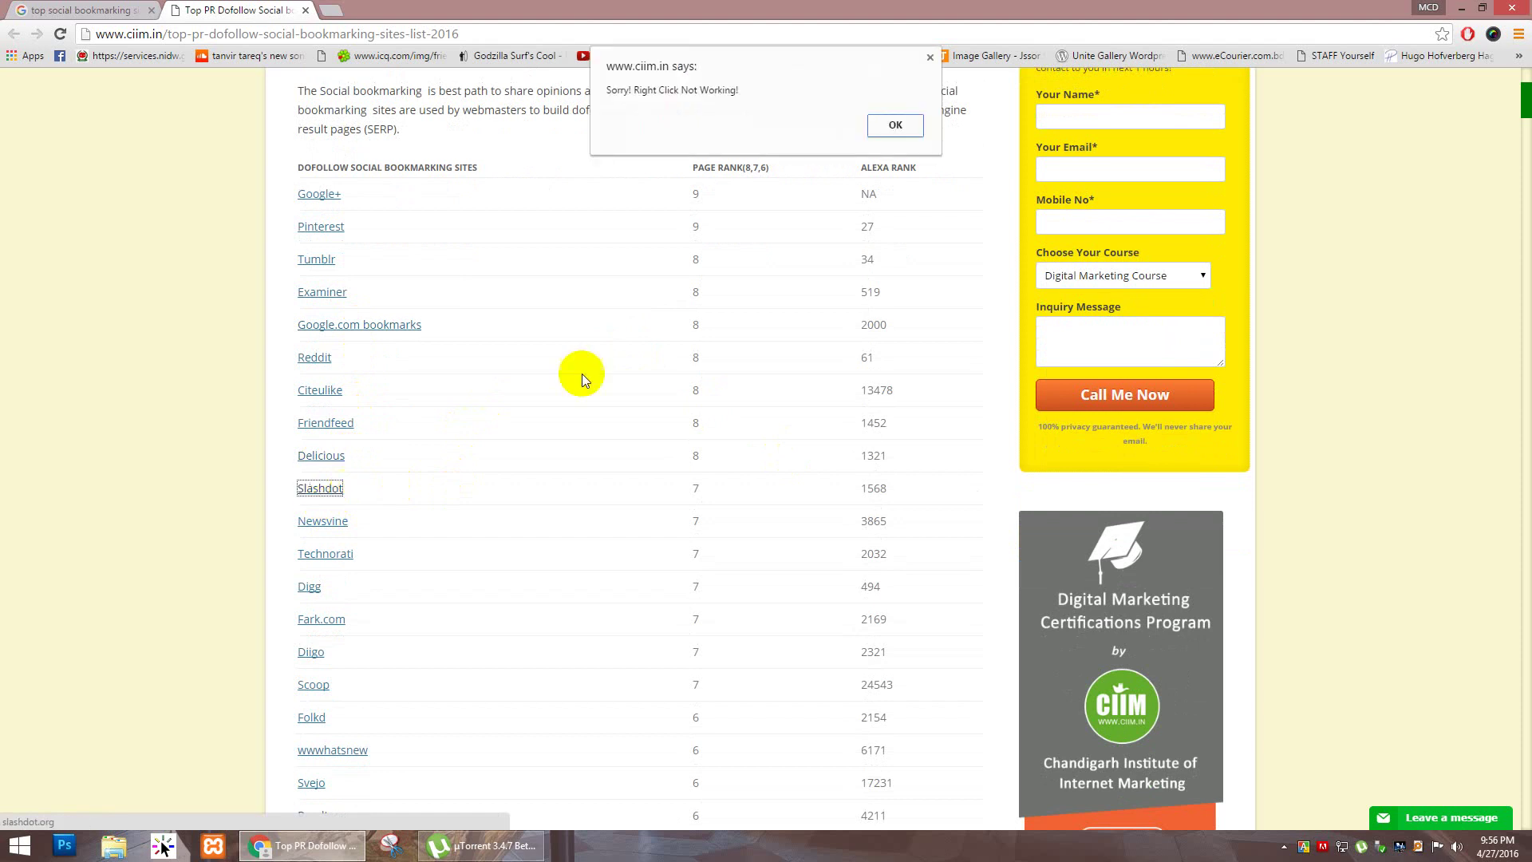
pyautogui.click(895, 125)
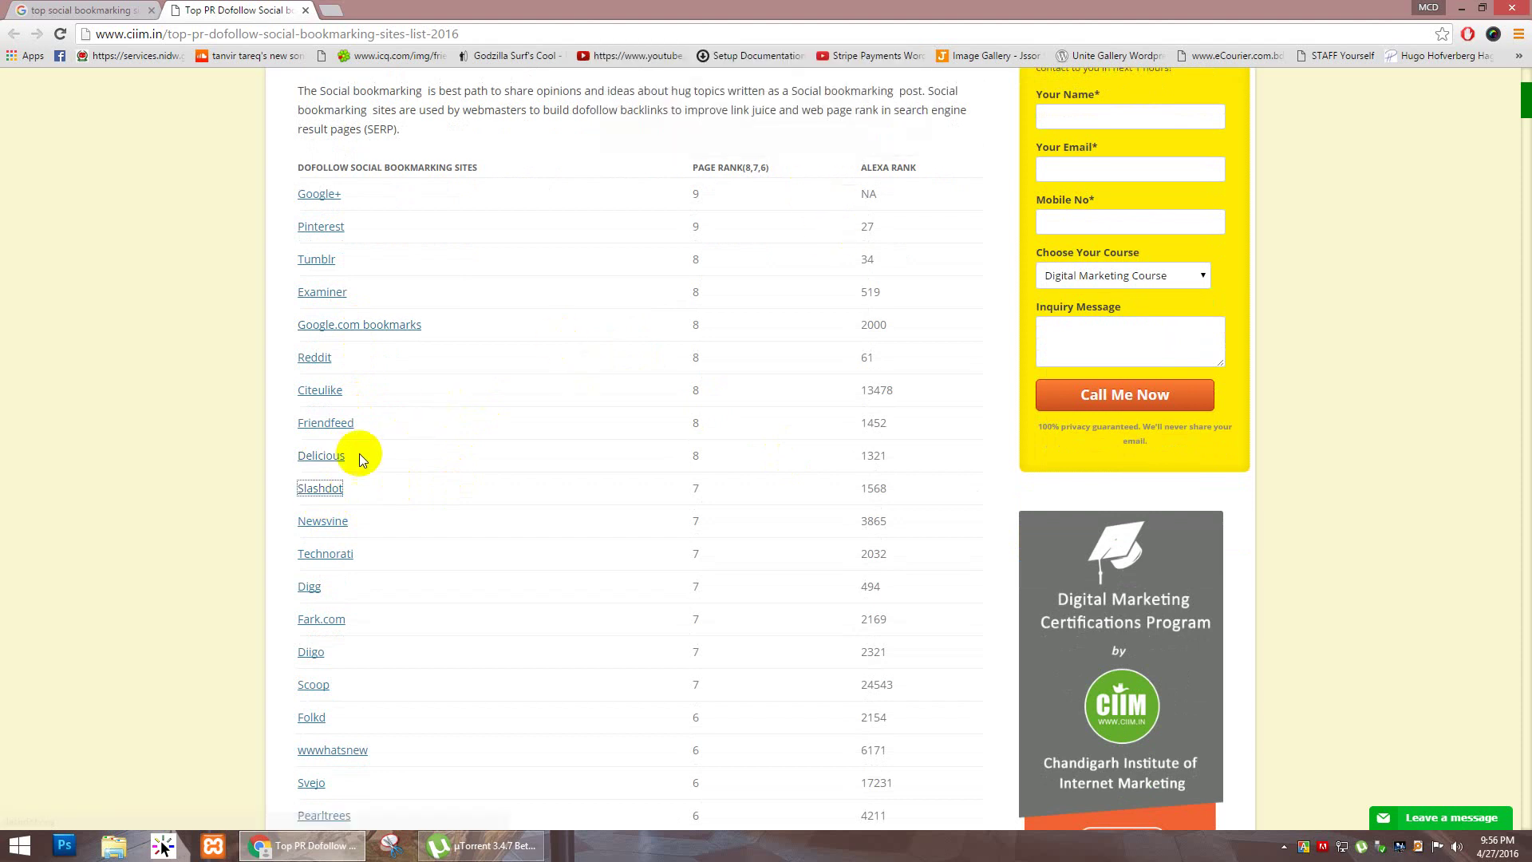
pyautogui.middleClick(318, 488)
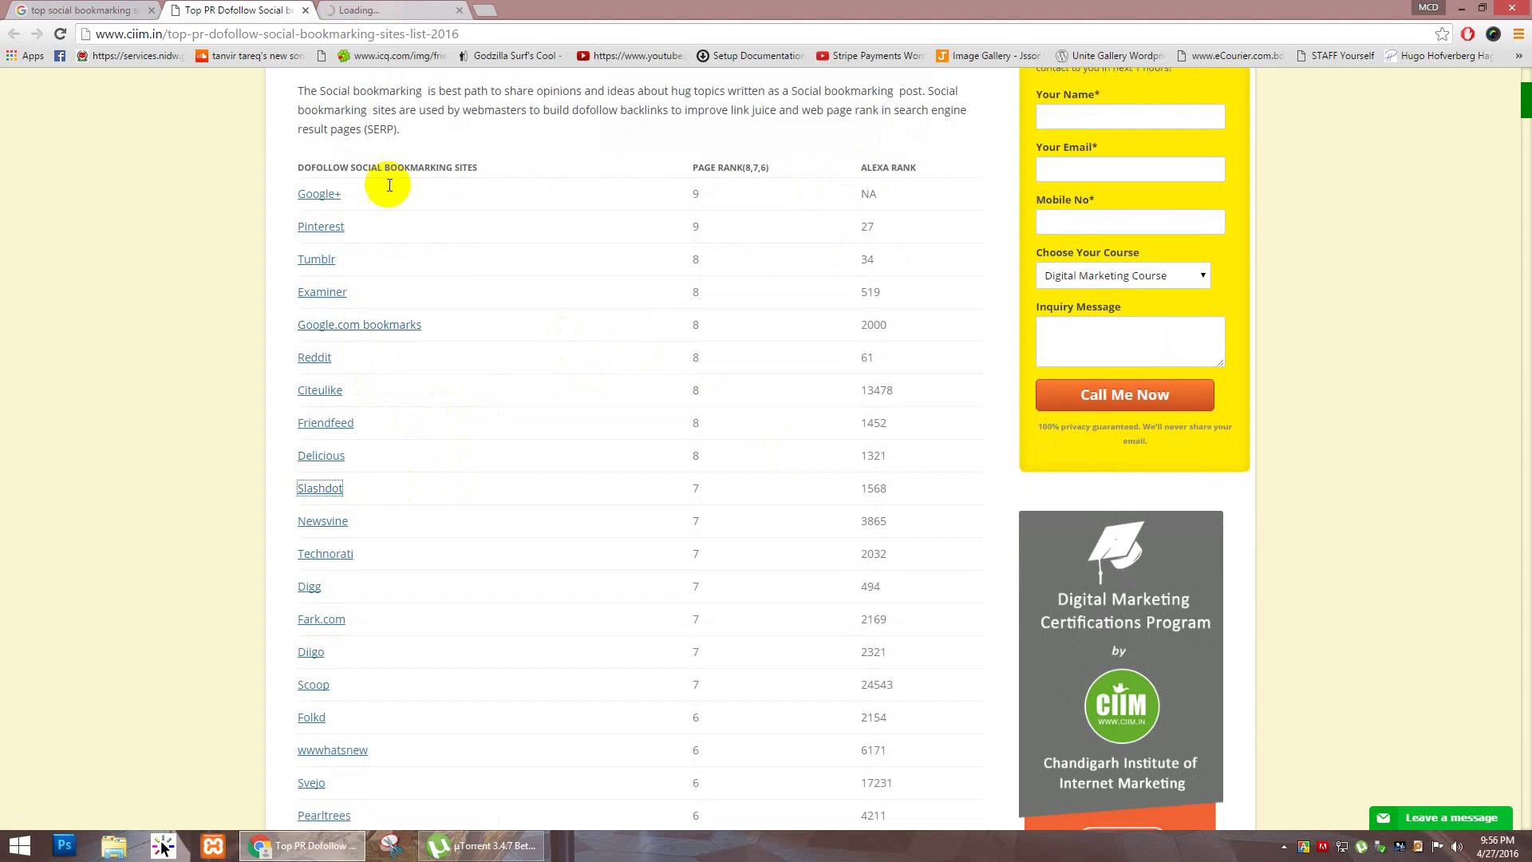
pyautogui.middleClick(322, 527)
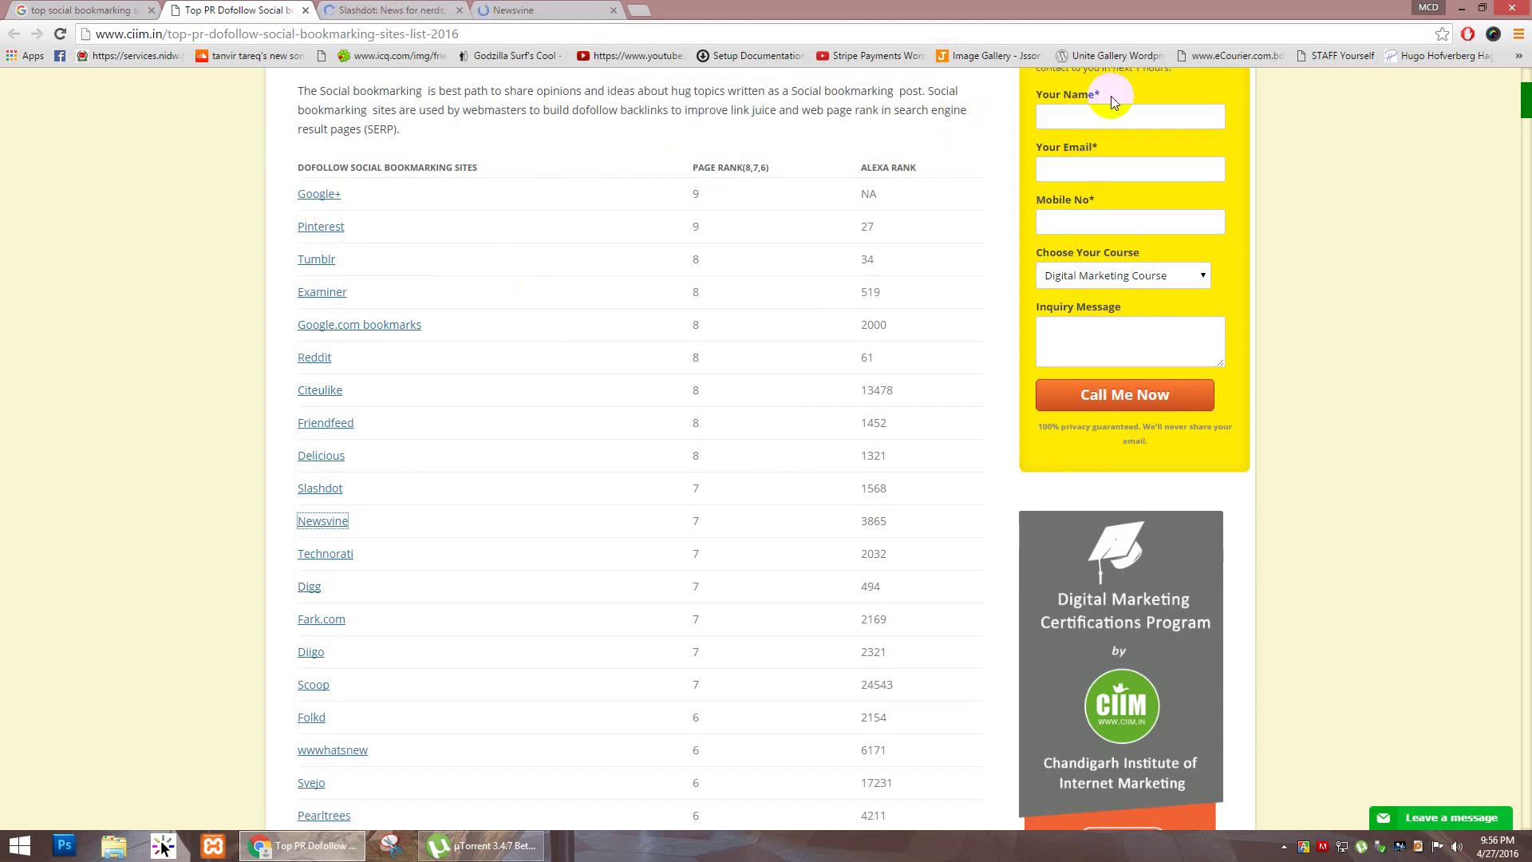
pyautogui.click(373, 10)
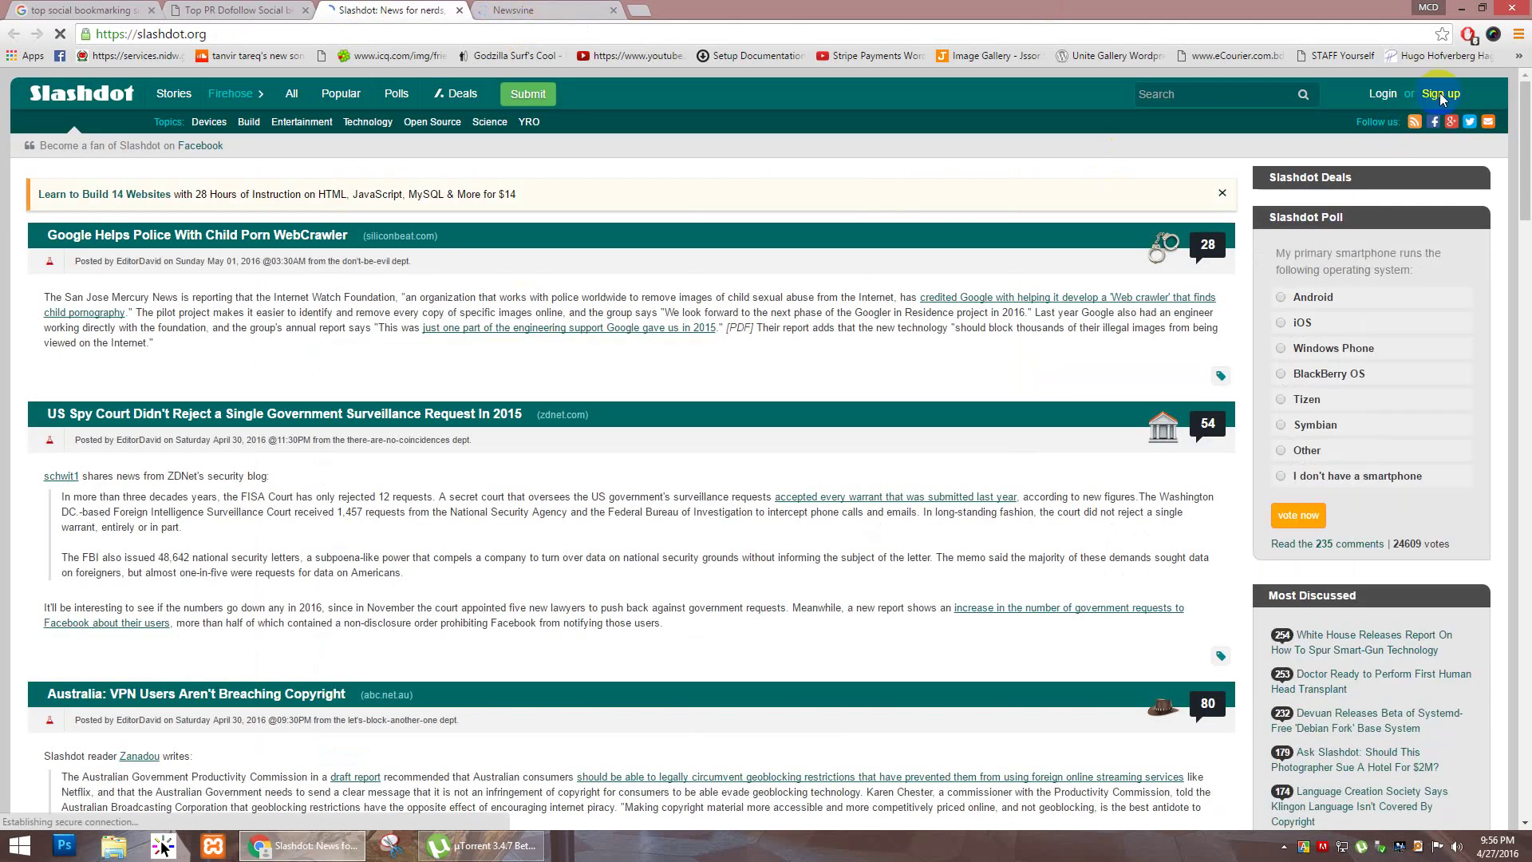
# Step: Switch to the Newsvine tab and scroll down through its front-page story cards
pyautogui.click(570, 10)
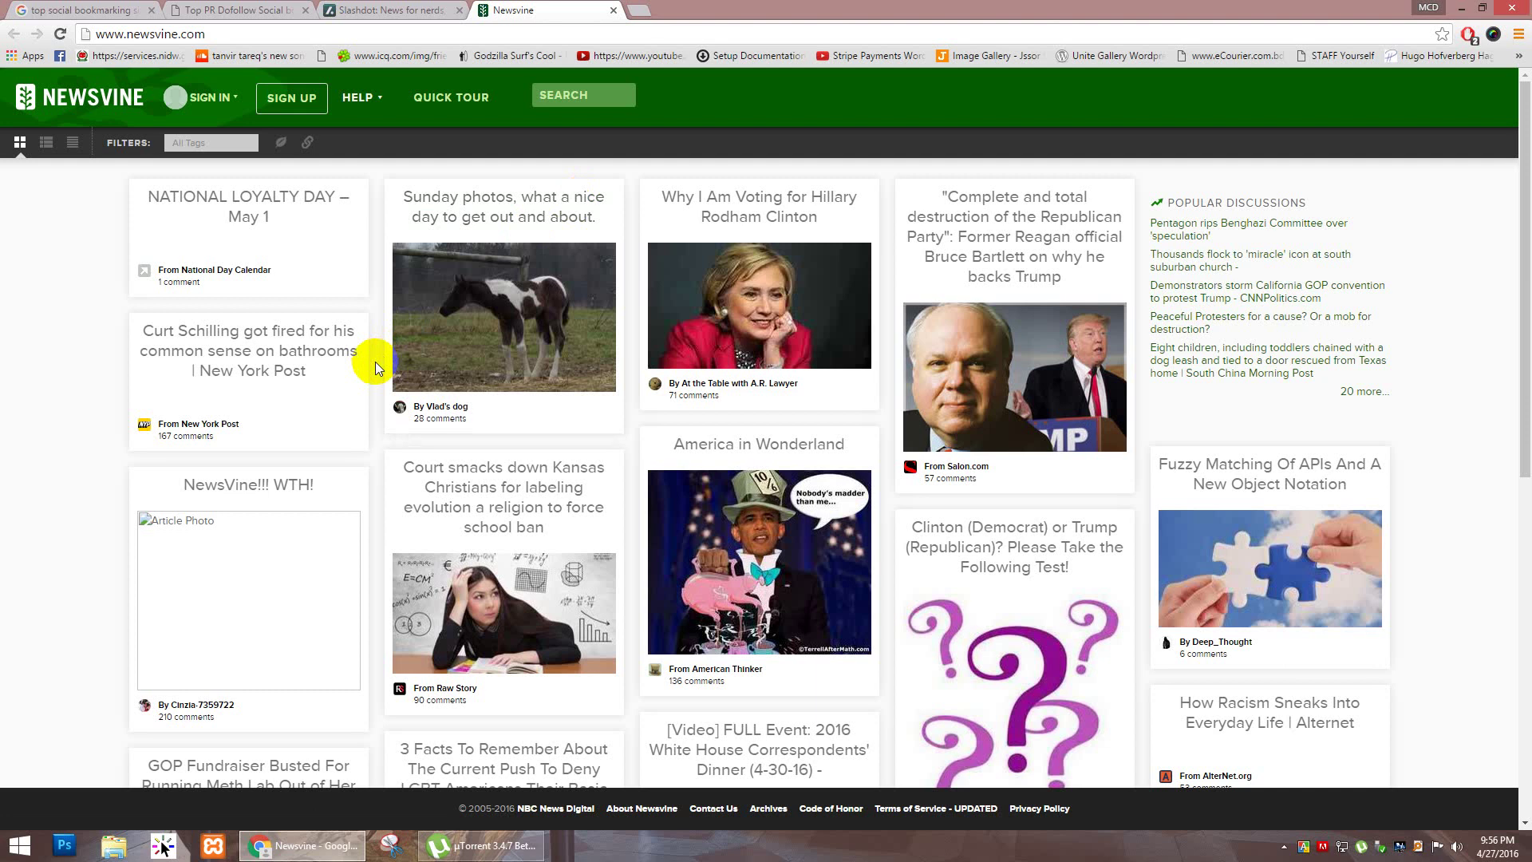
pyautogui.scroll(-5, 375, 363)
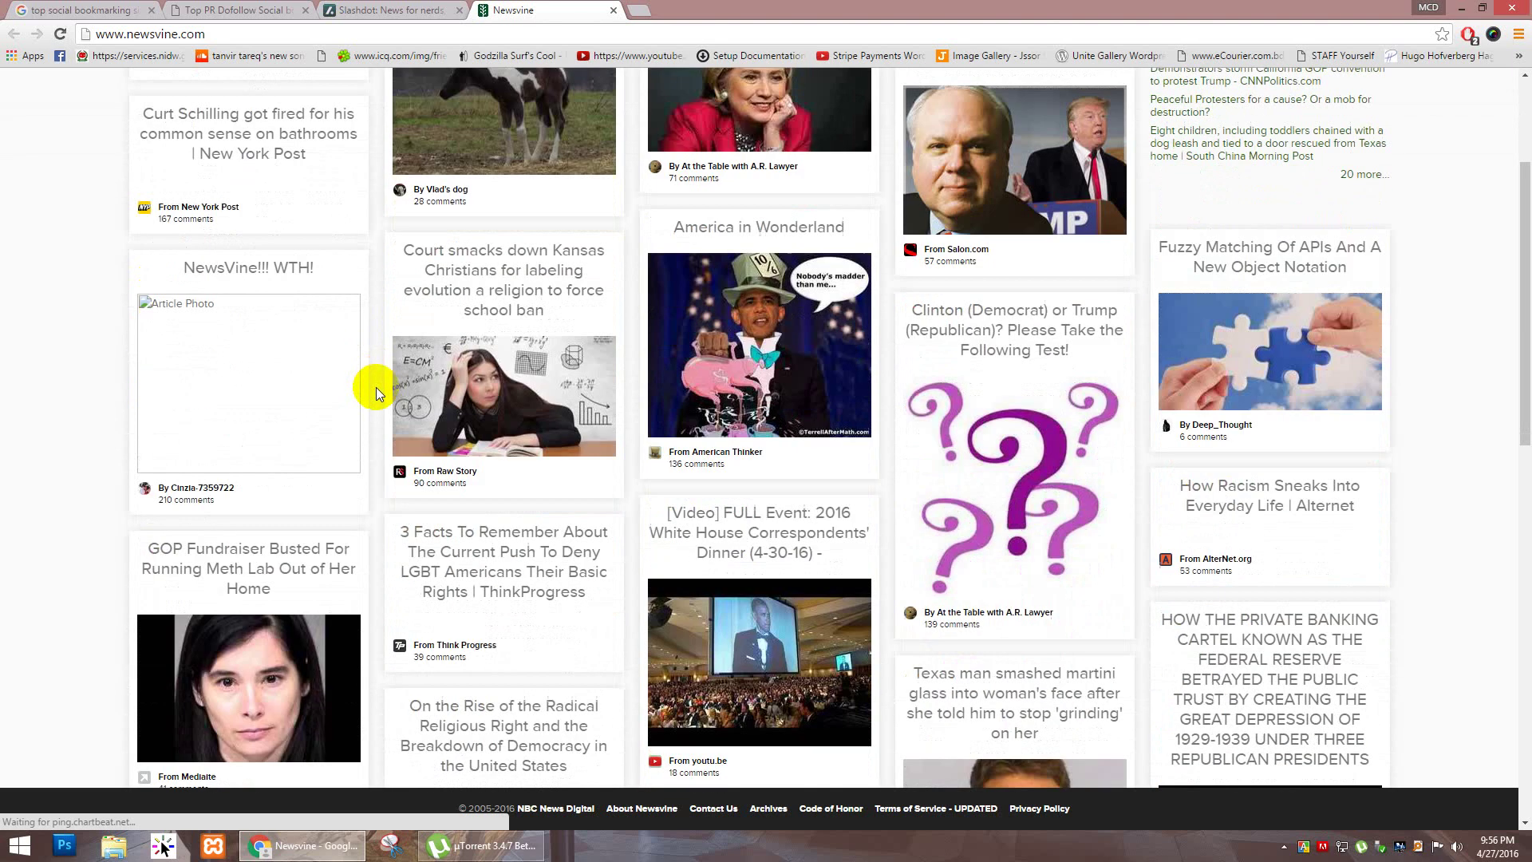
pyautogui.scroll(-2, 376, 397)
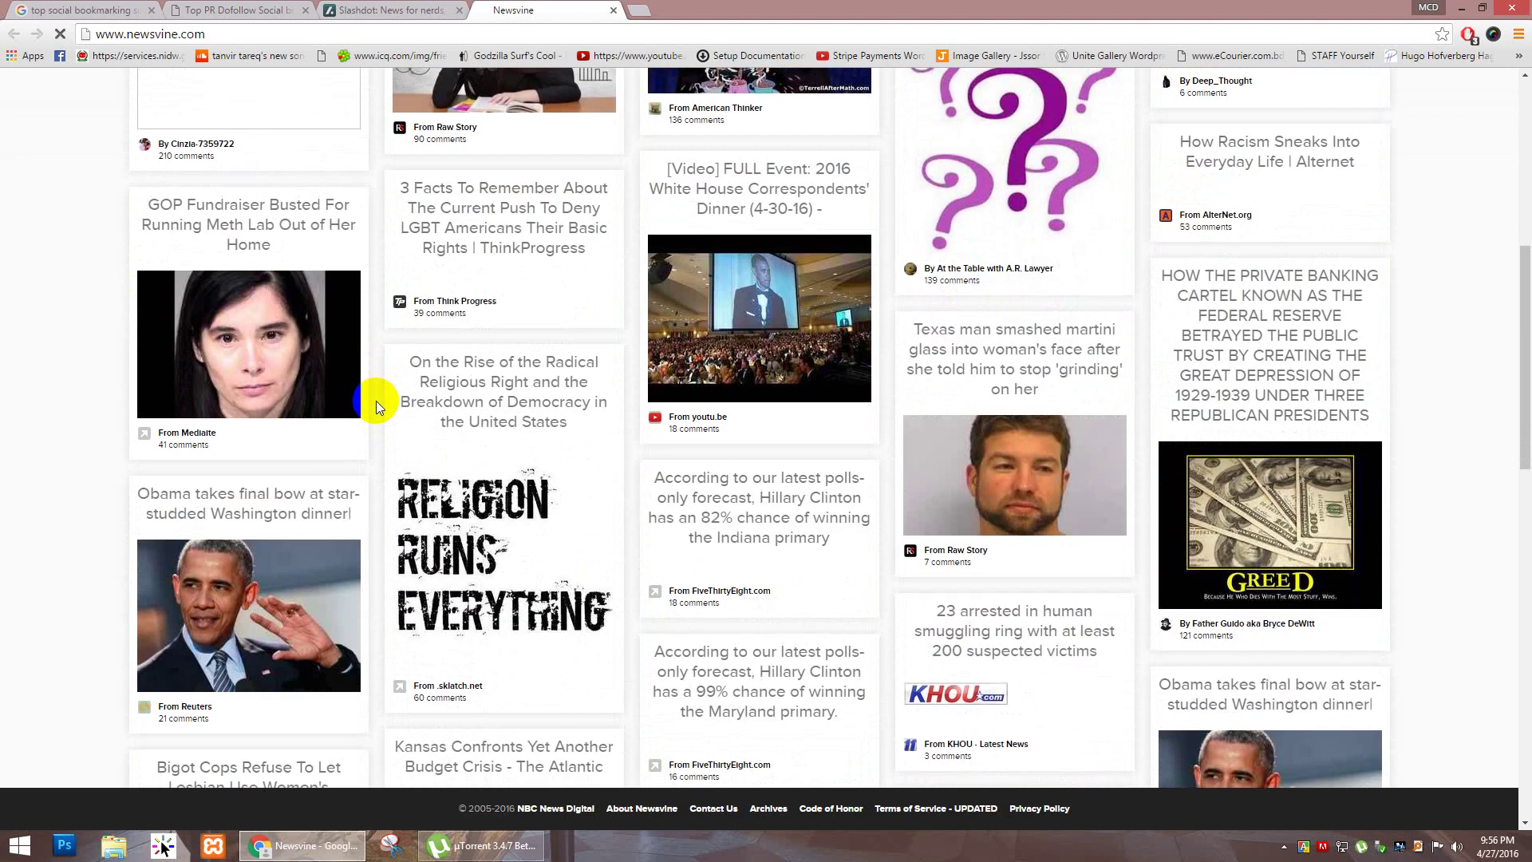
pyautogui.scroll(-4, 376, 400)
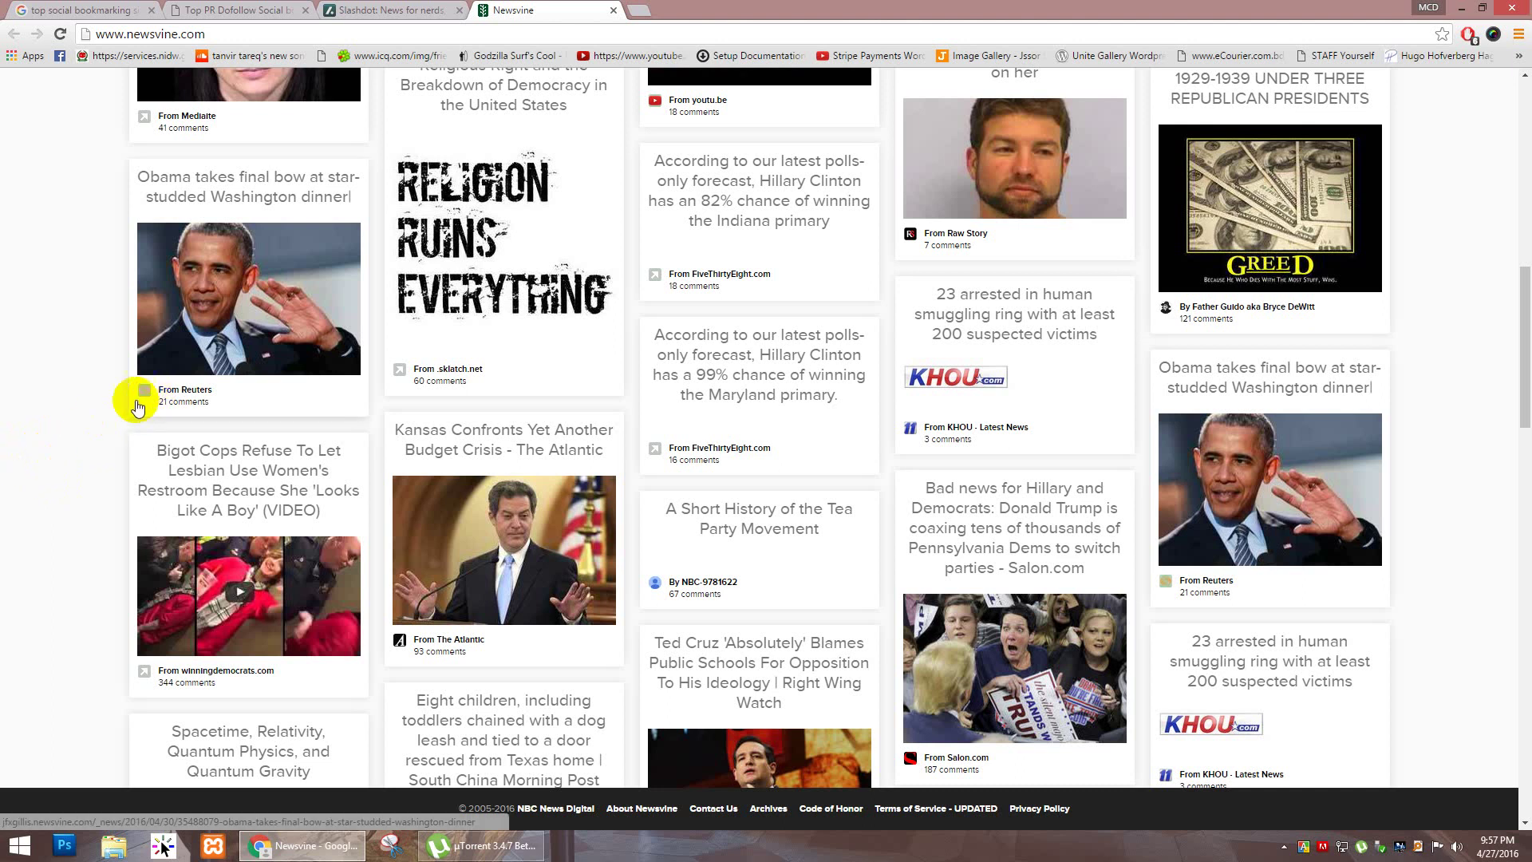
pyautogui.click(243, 297)
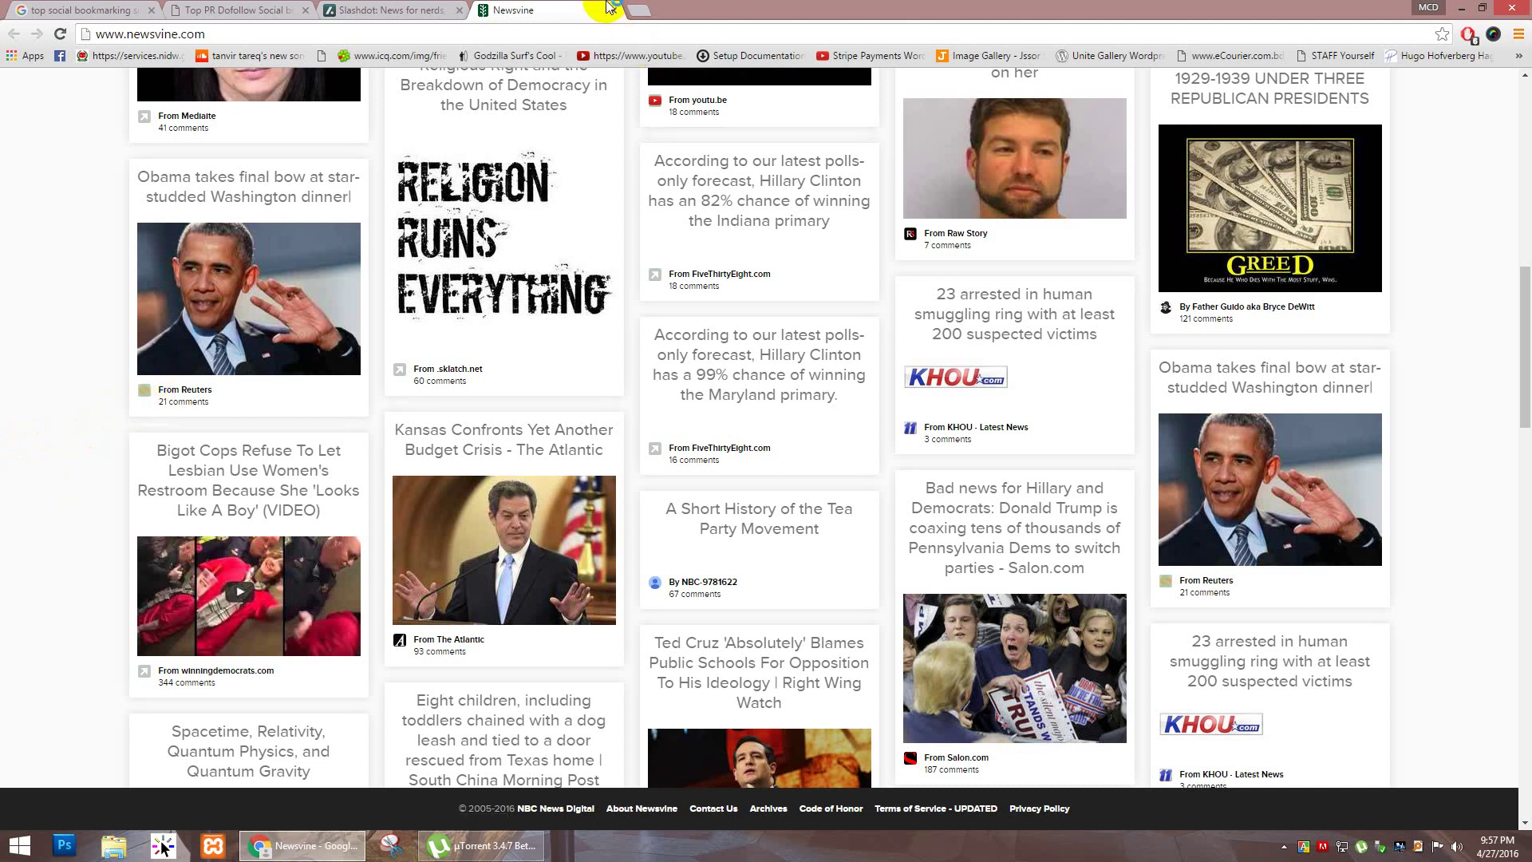
pyautogui.click(361, 10)
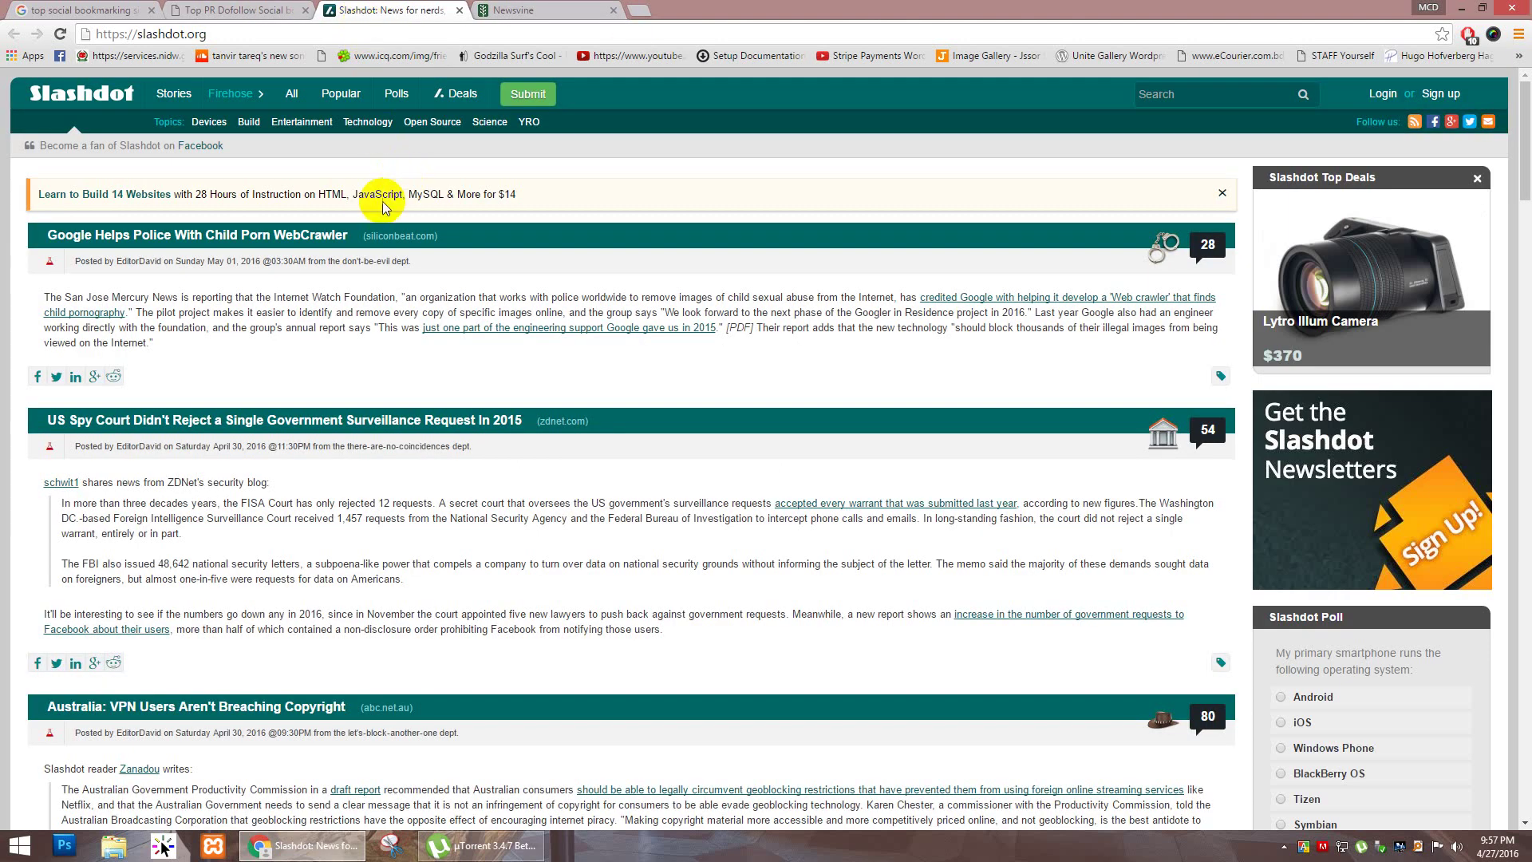
pyautogui.moveTo(353, 195); pyautogui.dragTo(523, 192)
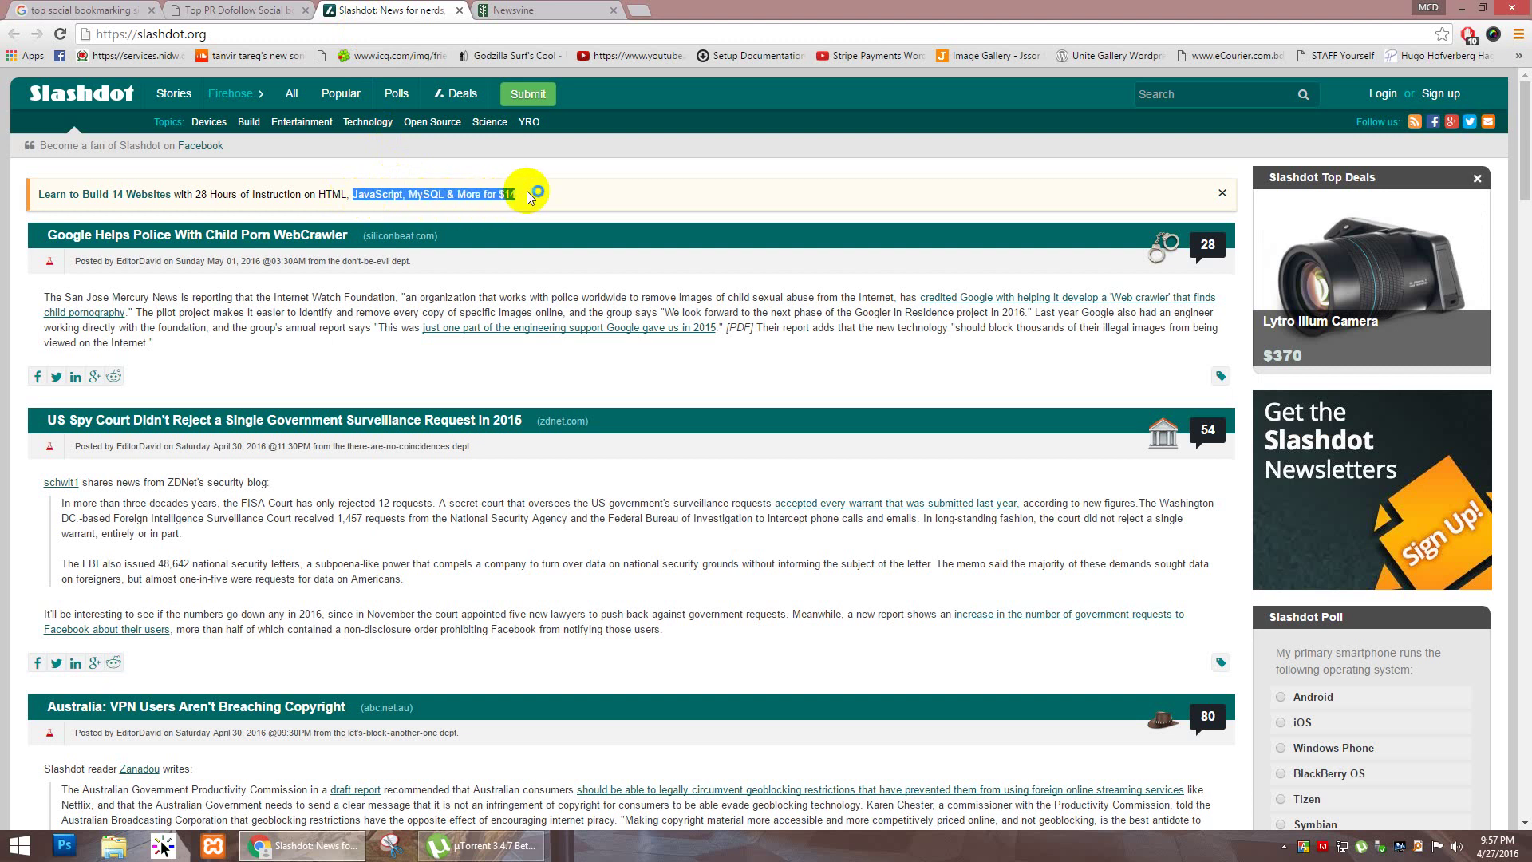
pyautogui.click(529, 194)
pyautogui.moveTo(189, 197); pyautogui.dragTo(319, 195)
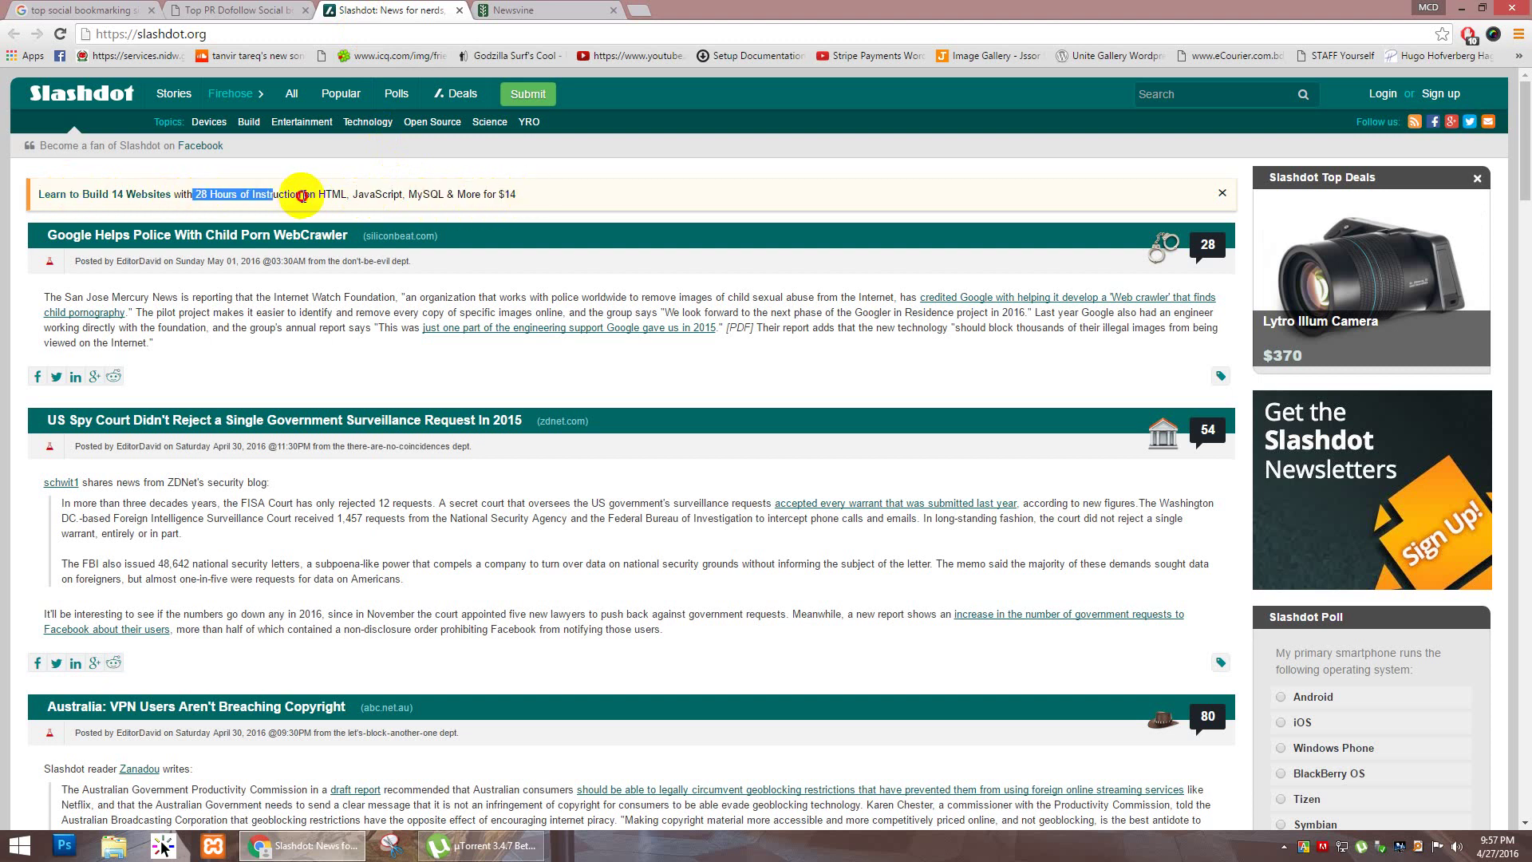
pyautogui.click(342, 178)
pyautogui.click(497, 8)
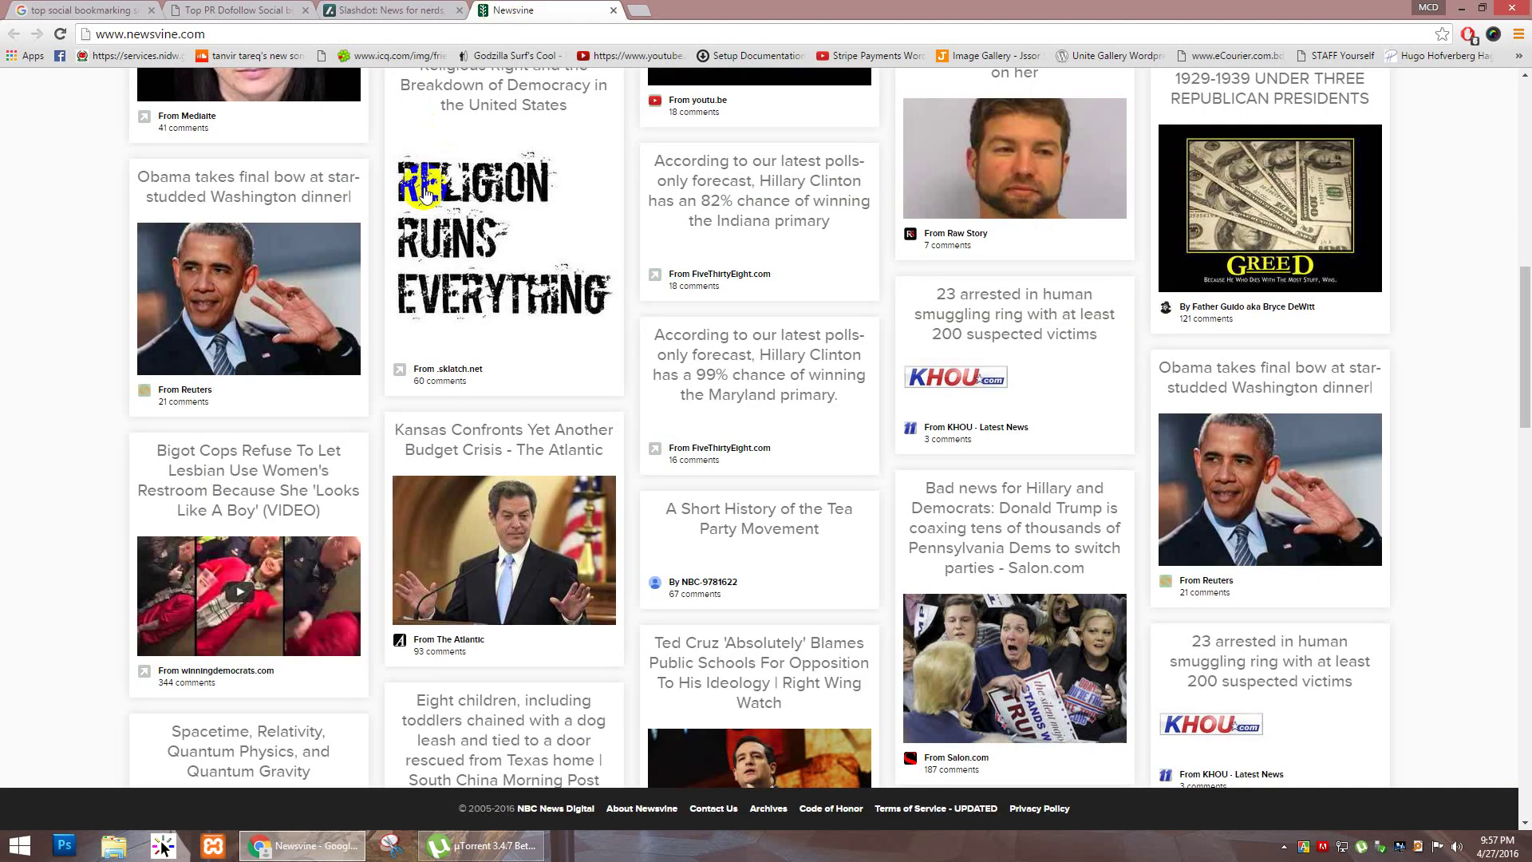
pyautogui.scroll(-6, 29, 278)
pyautogui.scroll(-9, 28, 277)
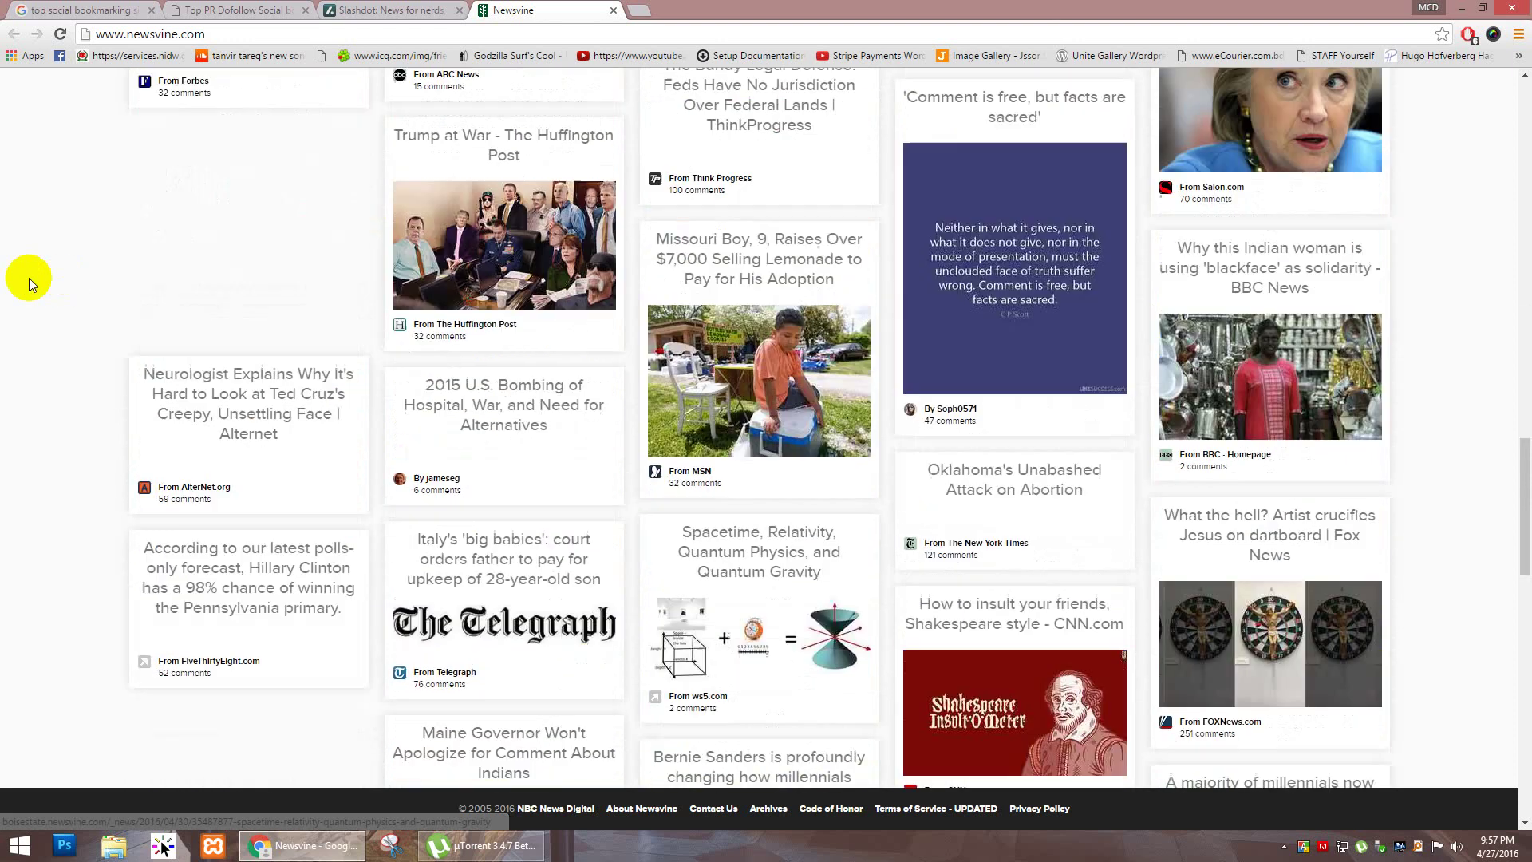
pyautogui.scroll(5, 29, 278)
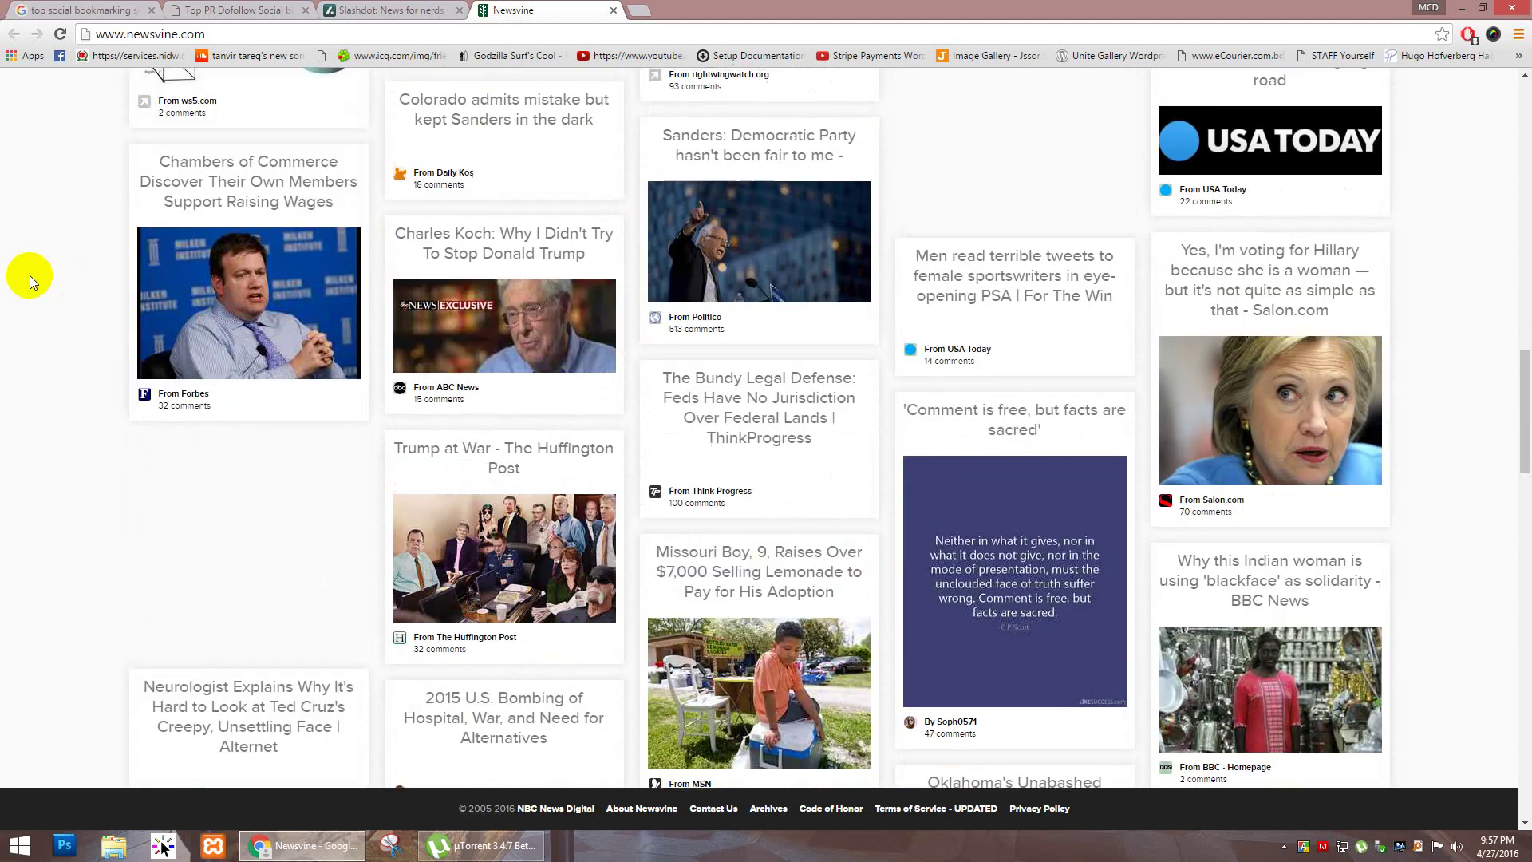
pyautogui.scroll(9, 30, 275)
pyautogui.scroll(10, 30, 275)
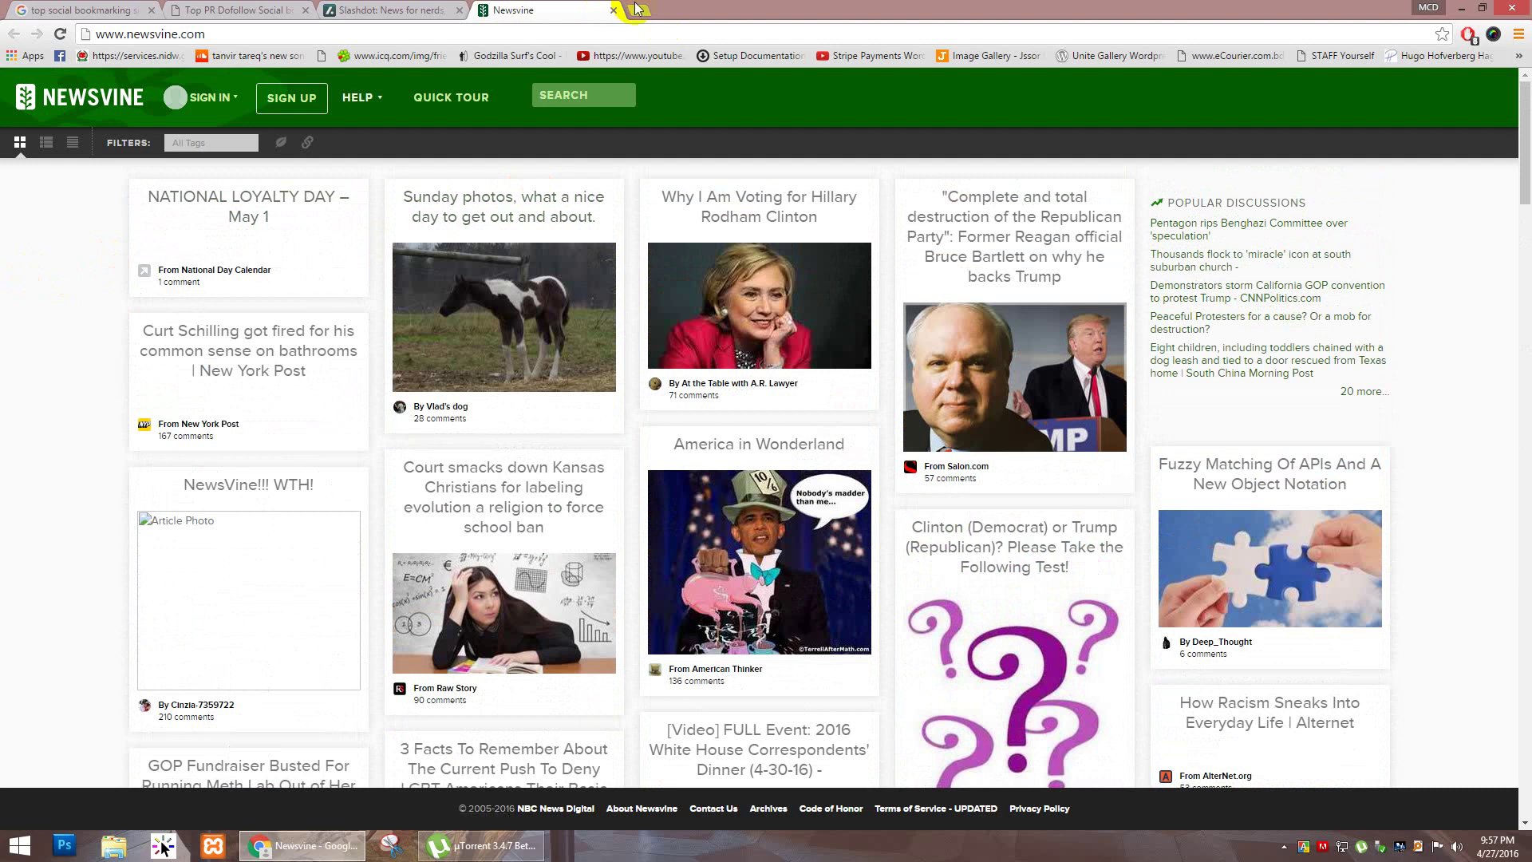
pyautogui.click(634, 9)
pyautogui.click(547, 10)
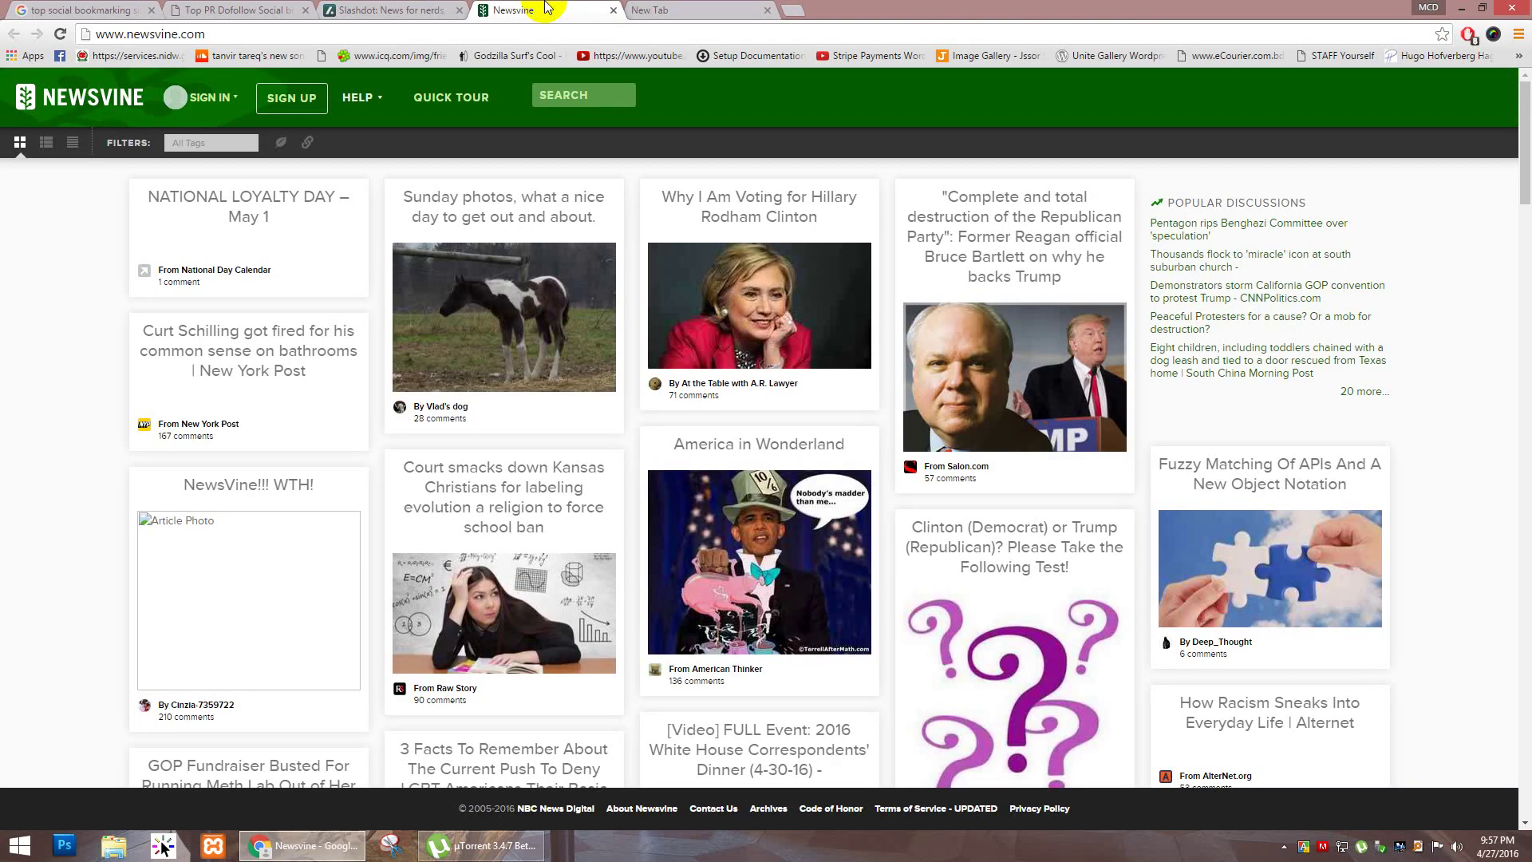
pyautogui.click(701, 9)
pyautogui.click(558, 10)
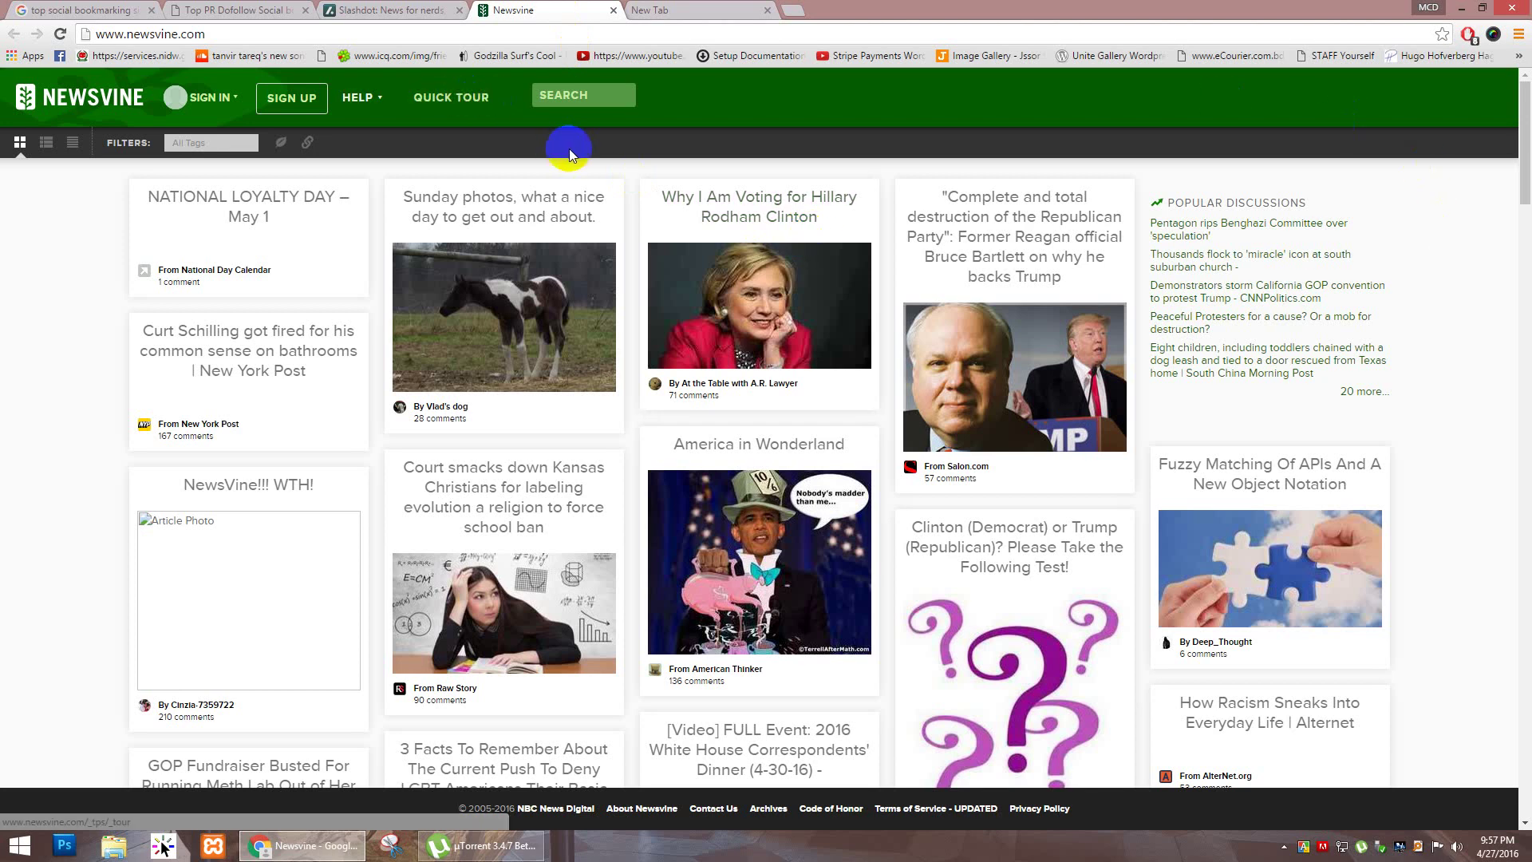
pyautogui.click(650, 9)
pyautogui.click(532, 10)
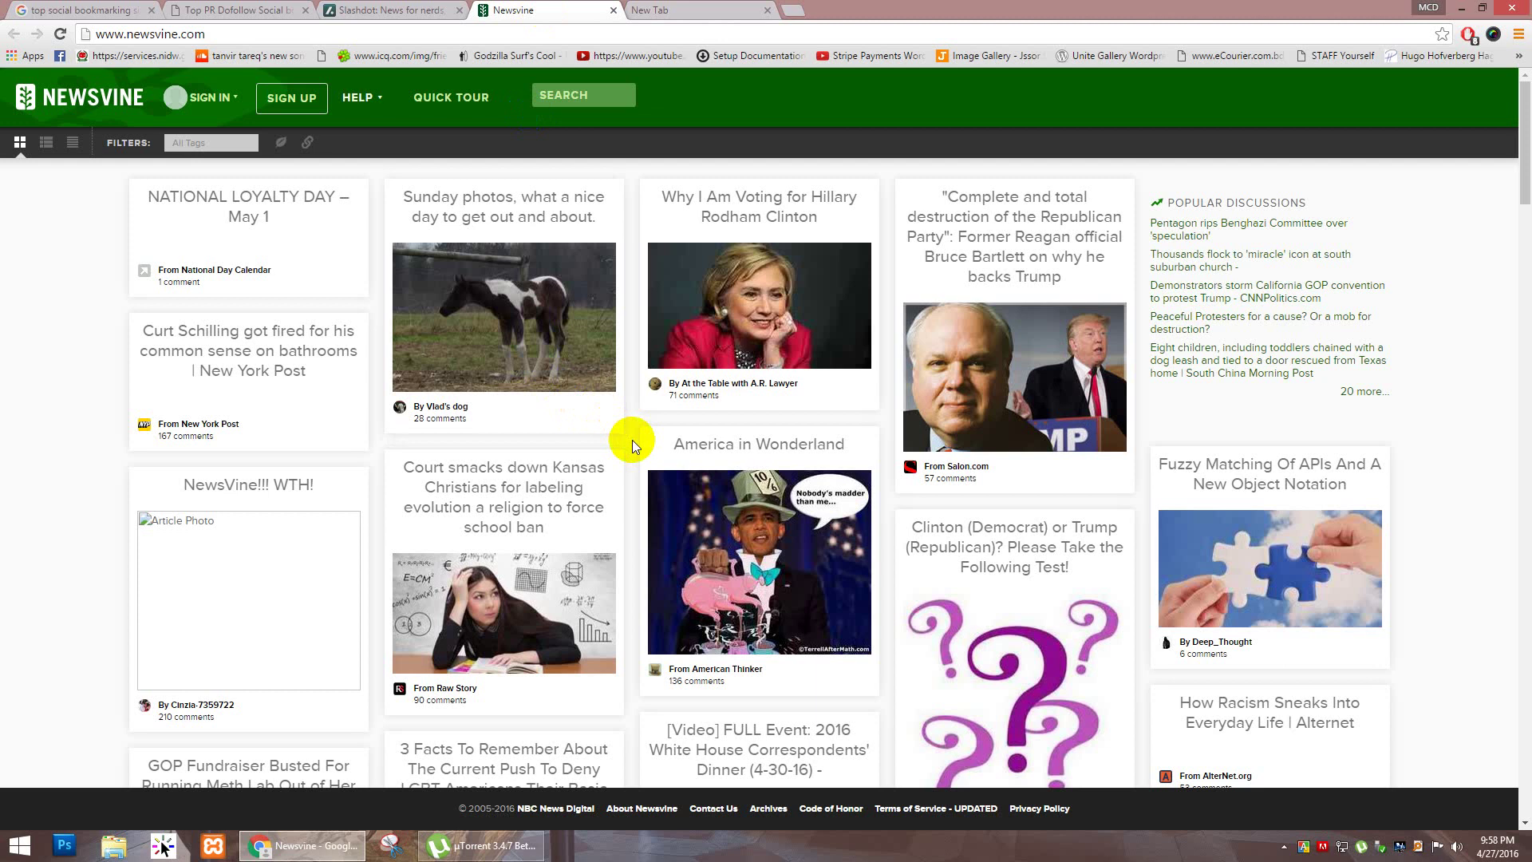
pyautogui.scroll(-5, 632, 439)
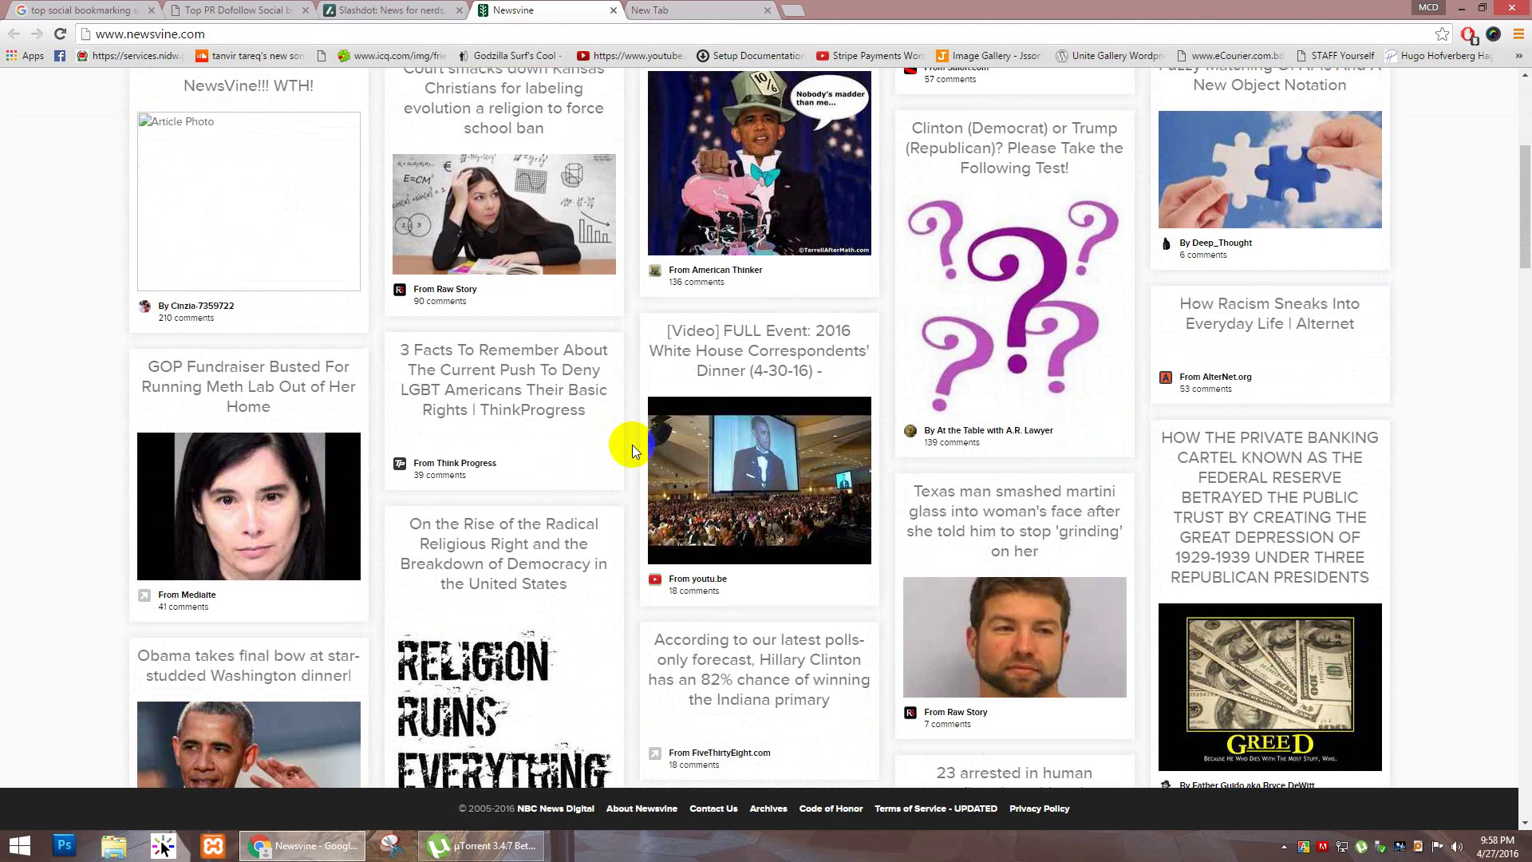
pyautogui.scroll(-3, 631, 444)
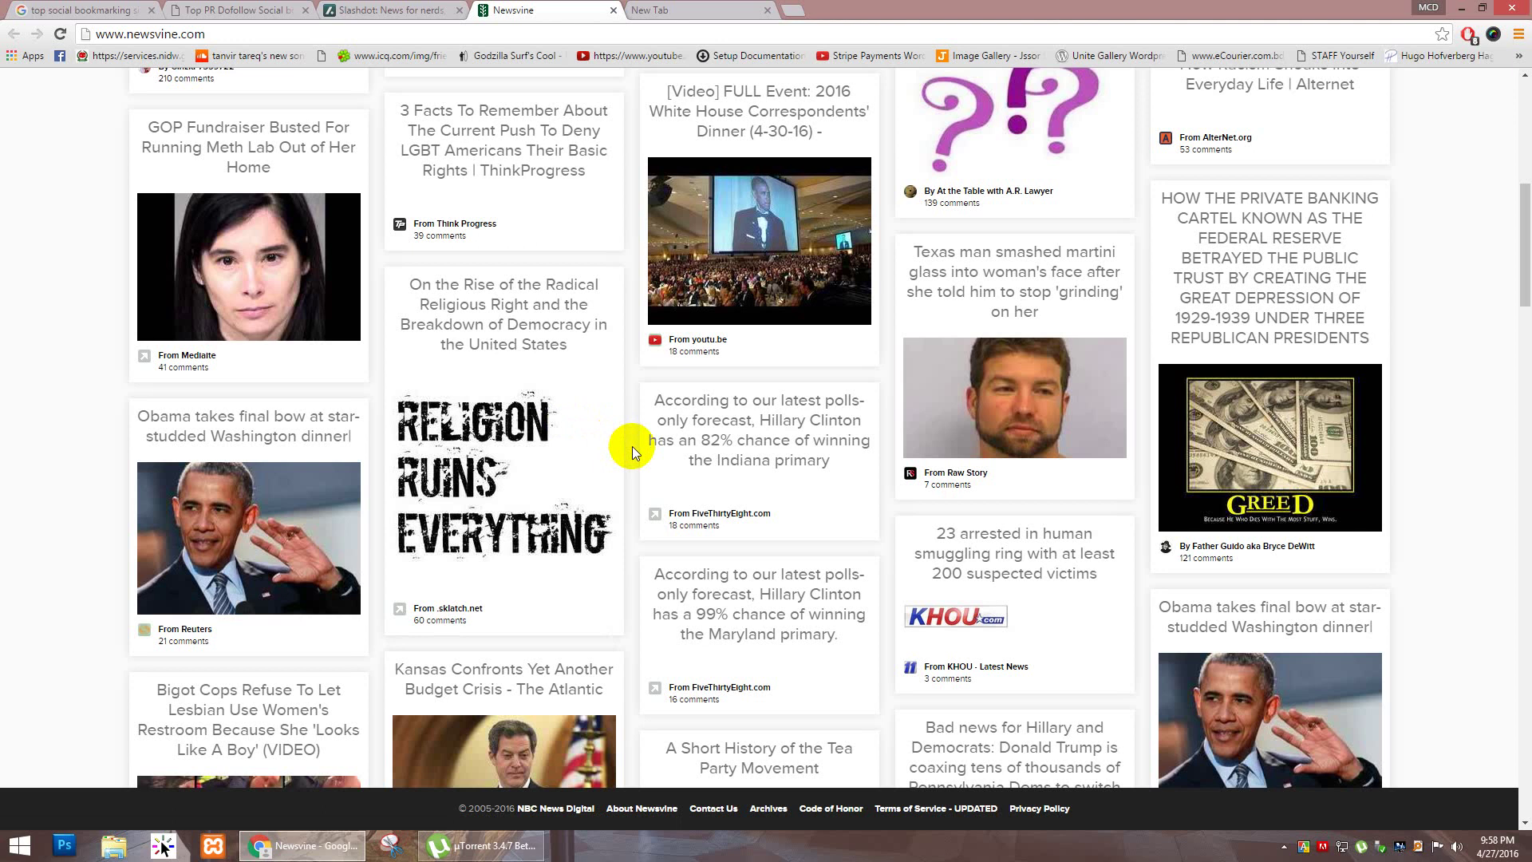
pyautogui.scroll(-6, 632, 447)
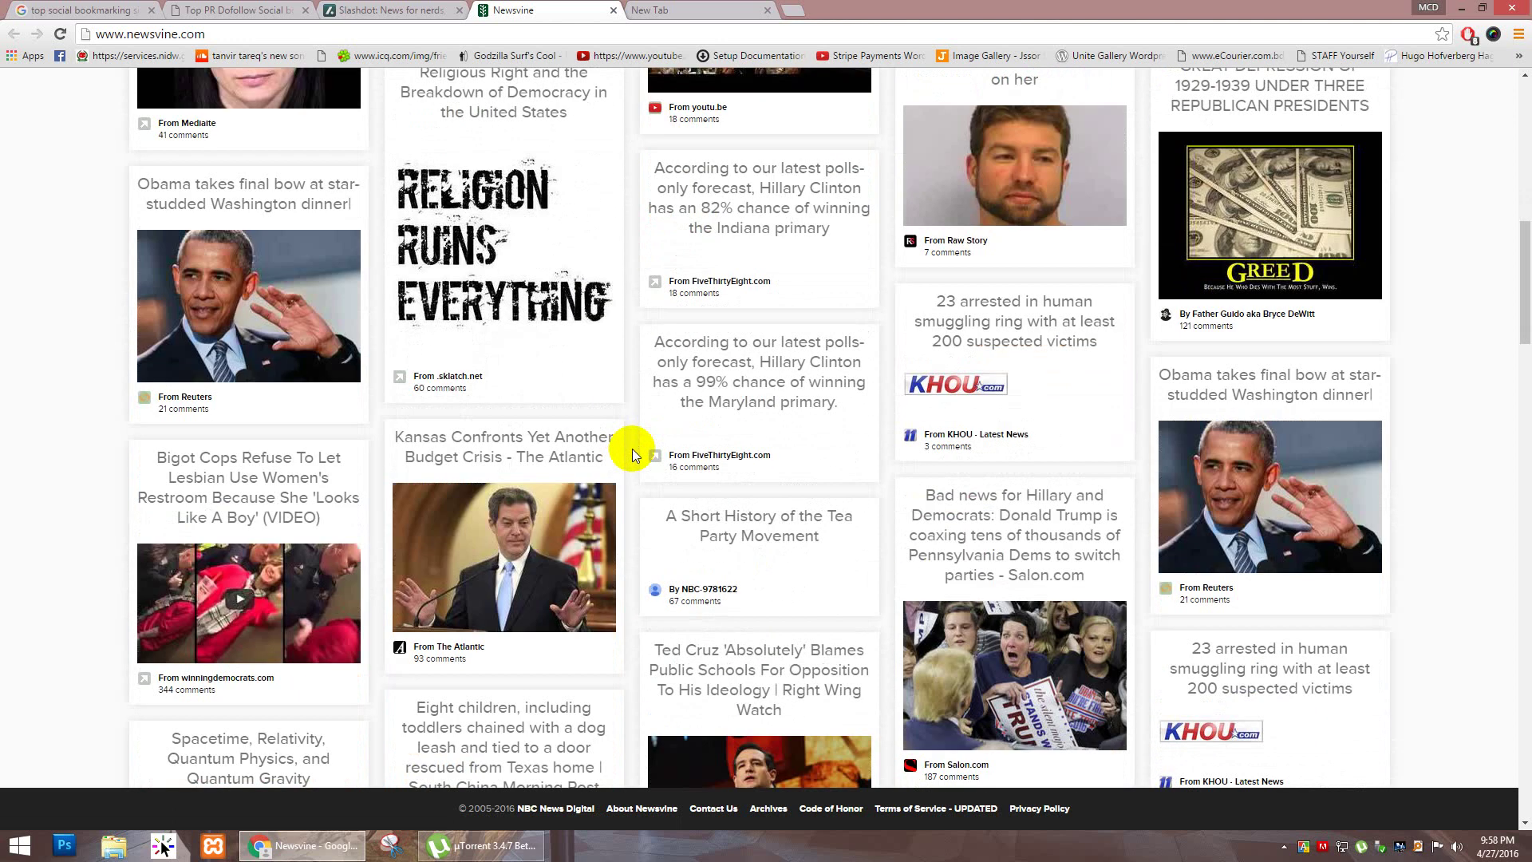
pyautogui.scroll(-14, 632, 449)
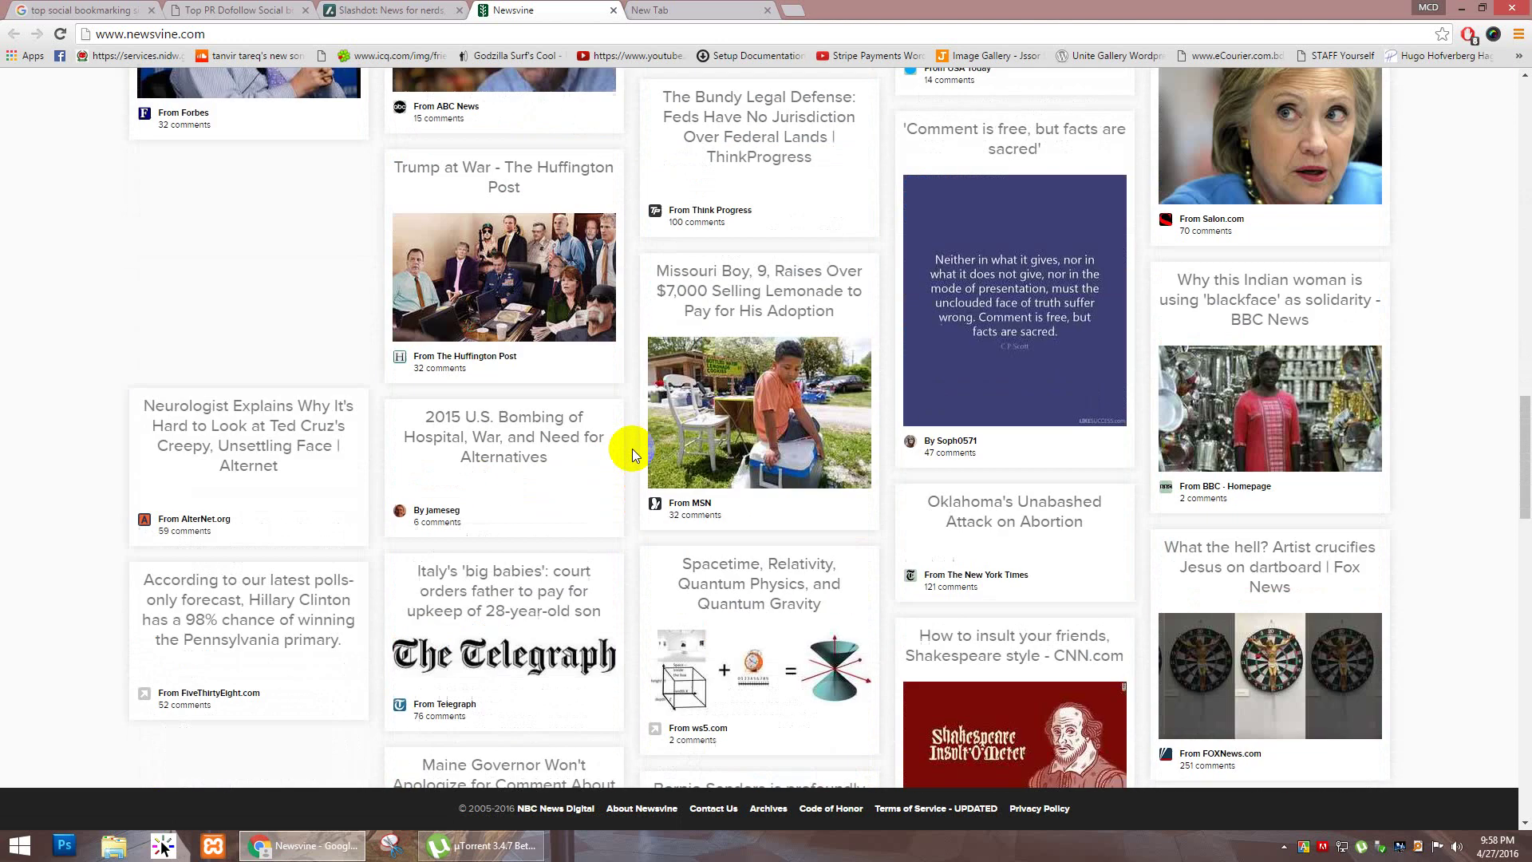
pyautogui.scroll(-4, 633, 370)
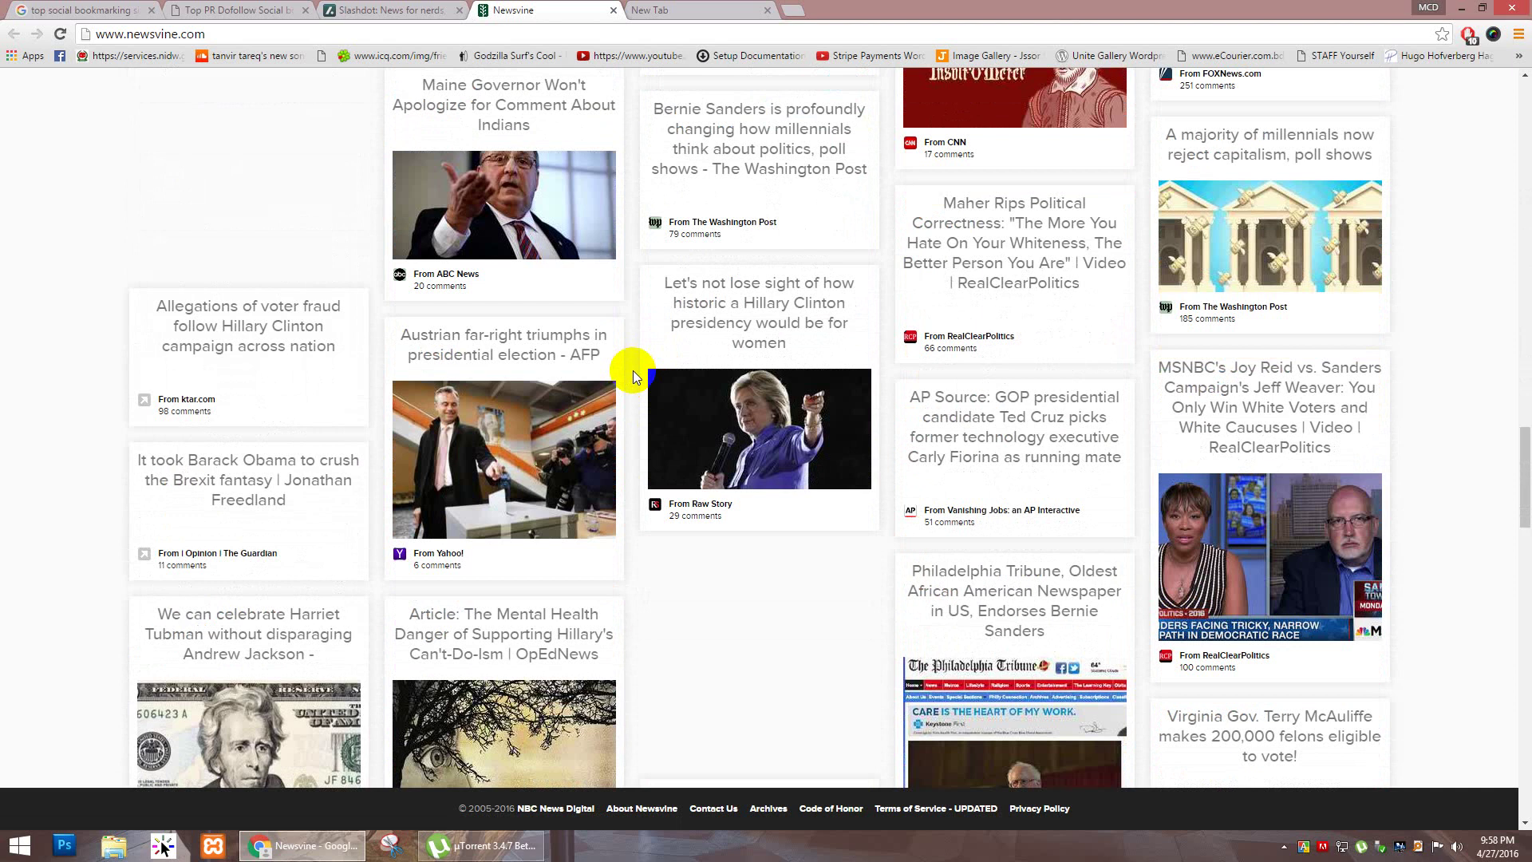
pyautogui.scroll(-3, 632, 371)
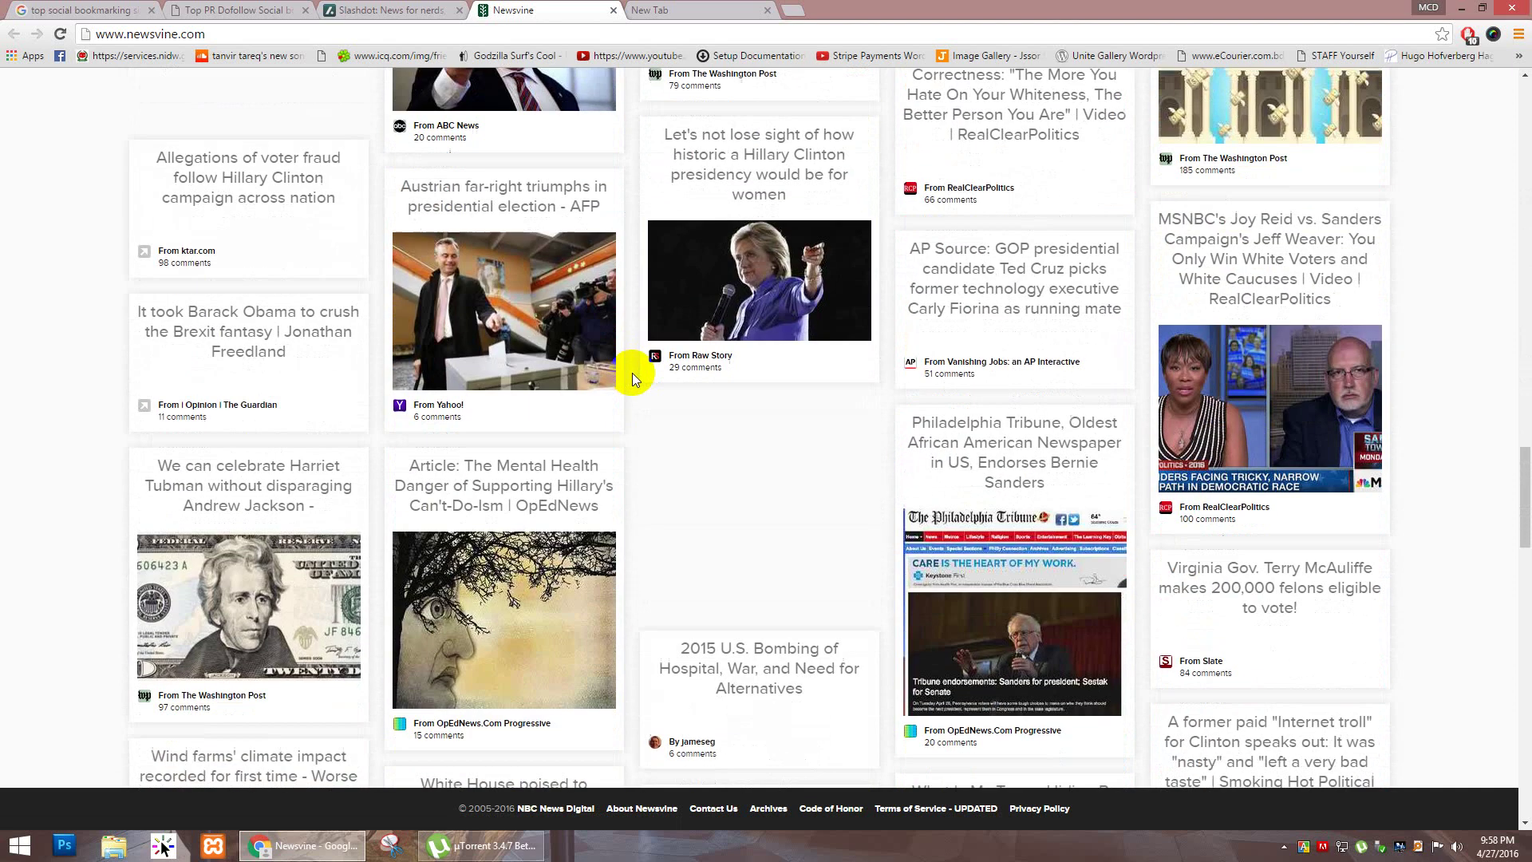
pyautogui.scroll(-2, 630, 375)
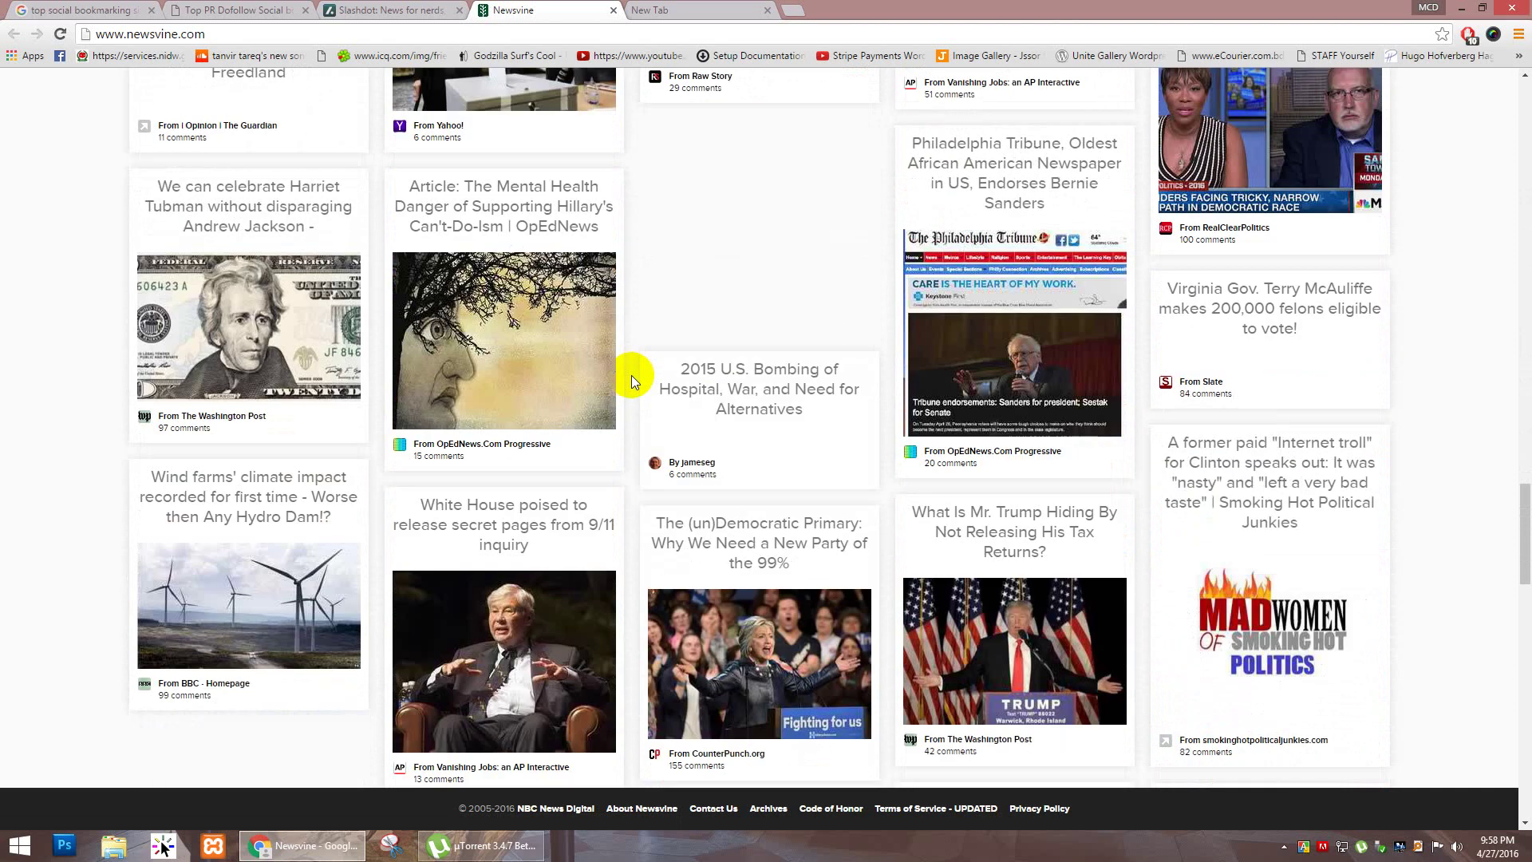
pyautogui.scroll(-4, 630, 375)
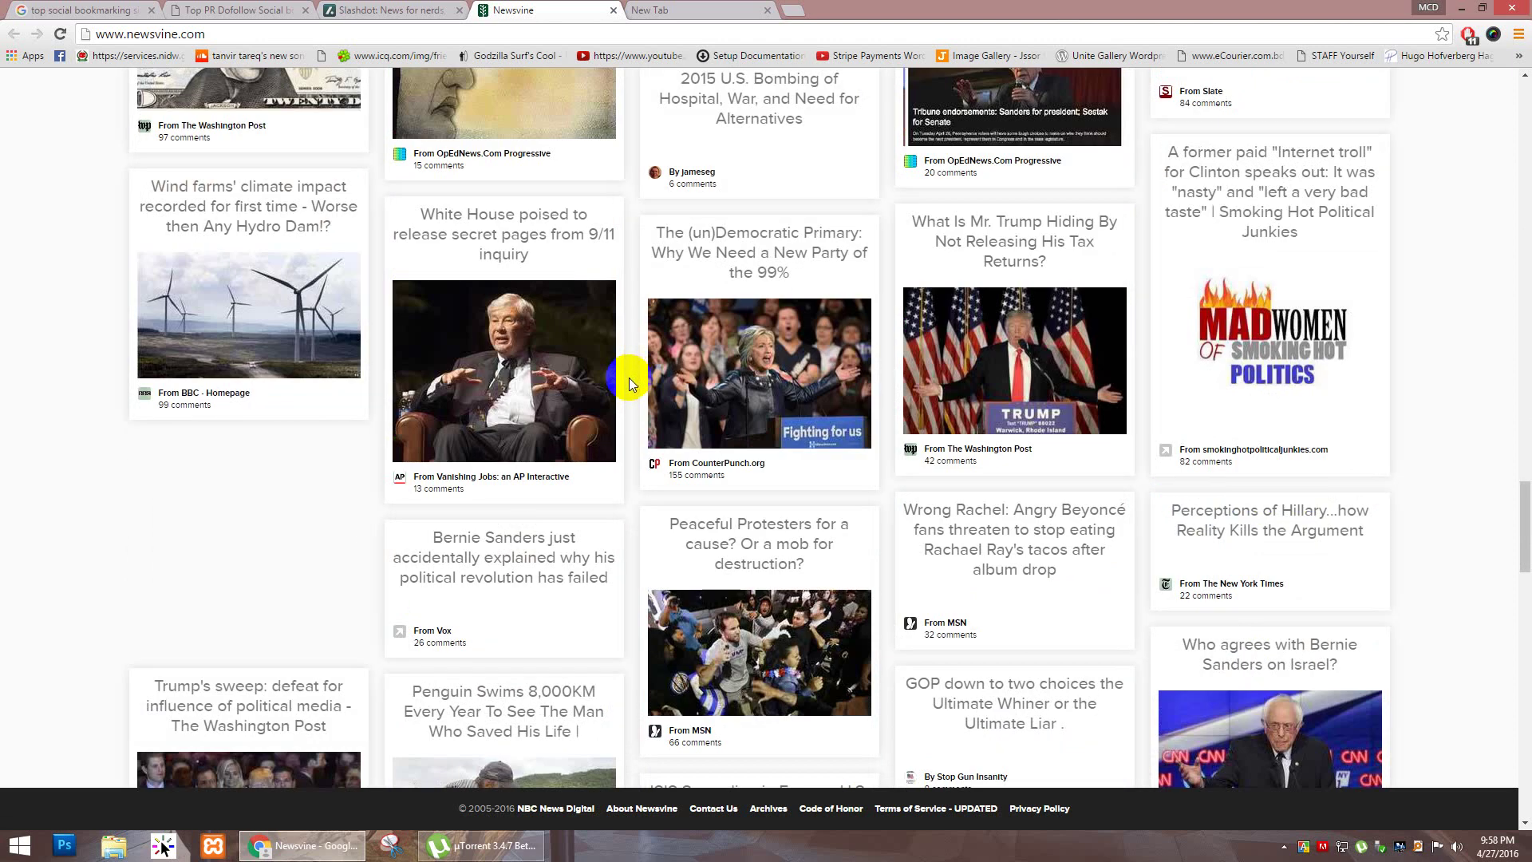
pyautogui.scroll(-3, 630, 376)
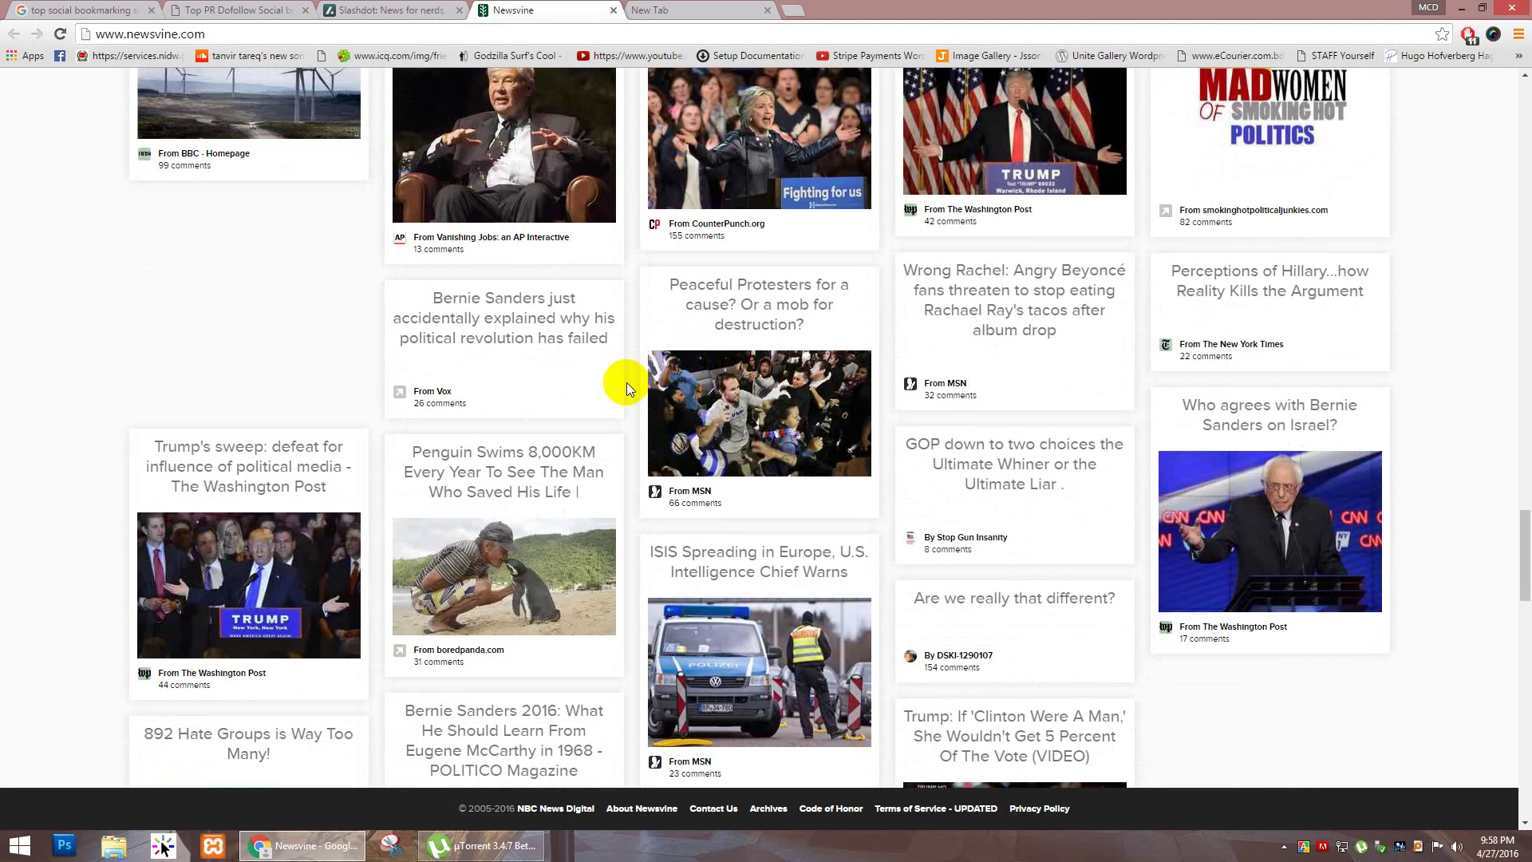
pyautogui.scroll(-3, 625, 388)
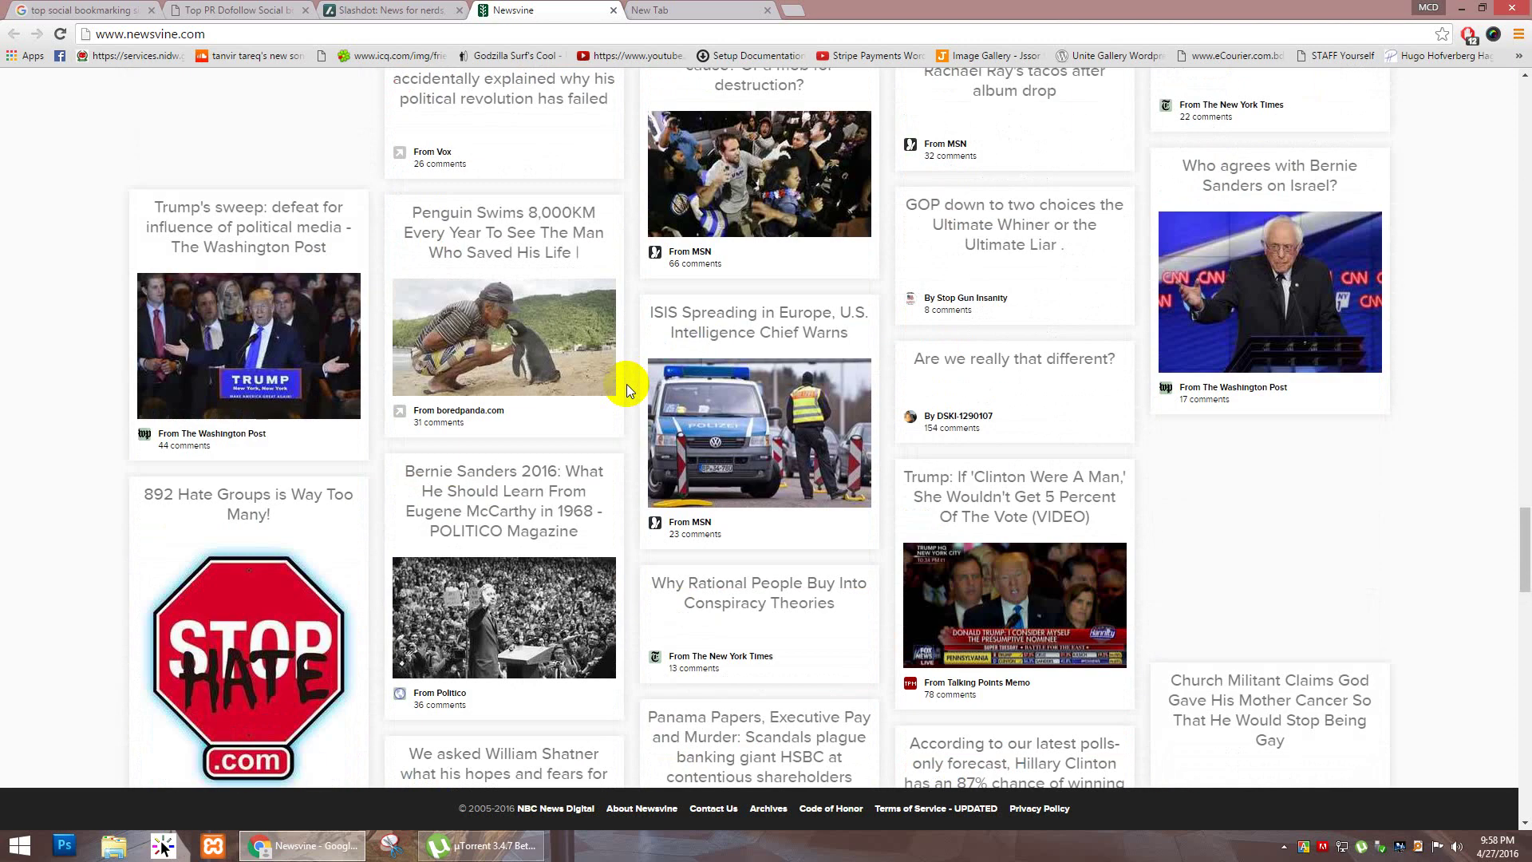
pyautogui.scroll(10, 626, 384)
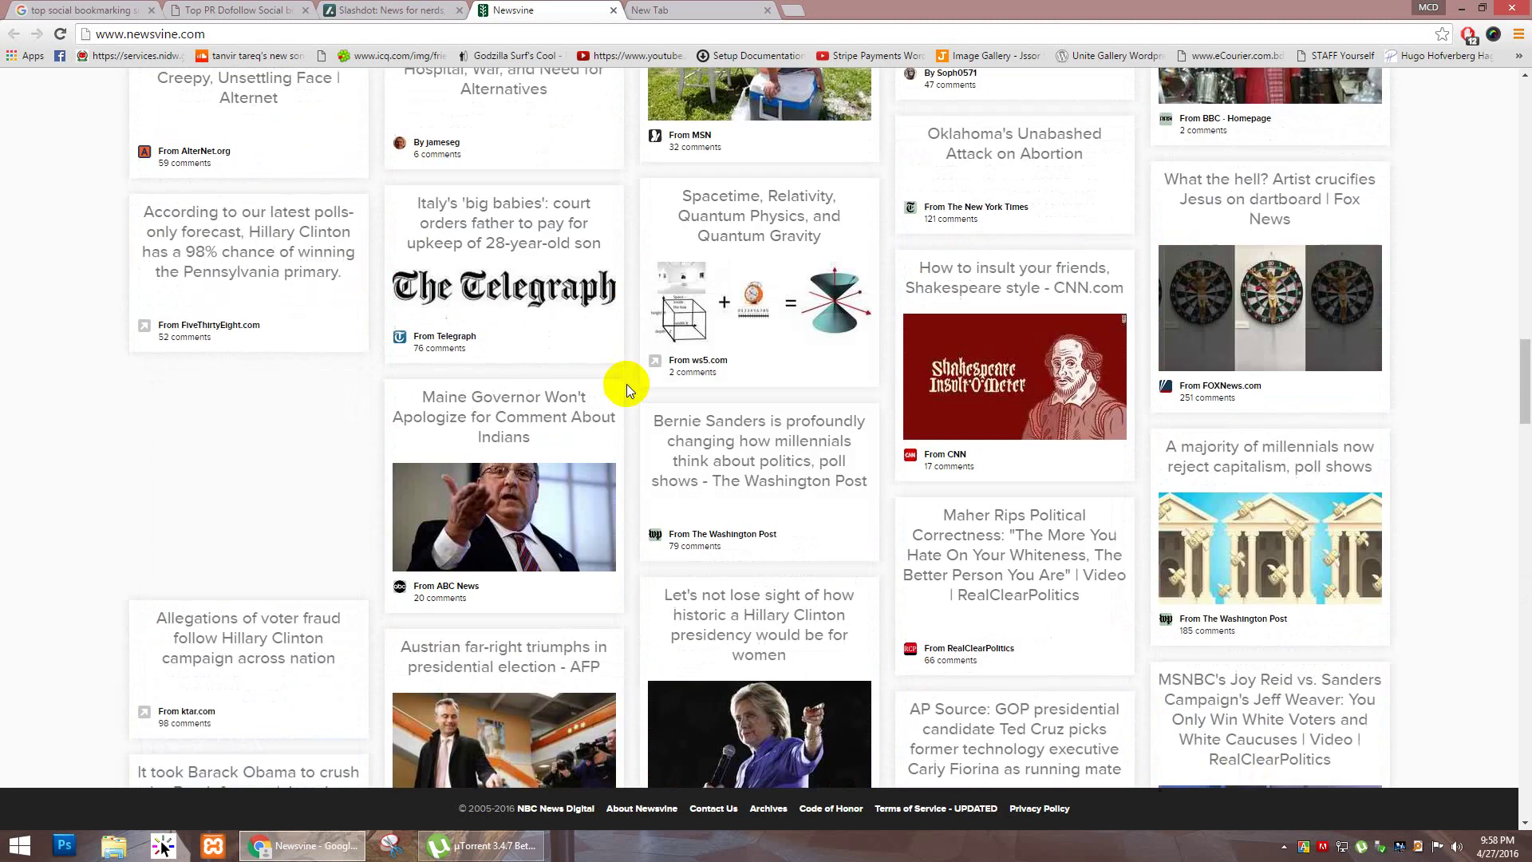
pyautogui.scroll(10, 626, 385)
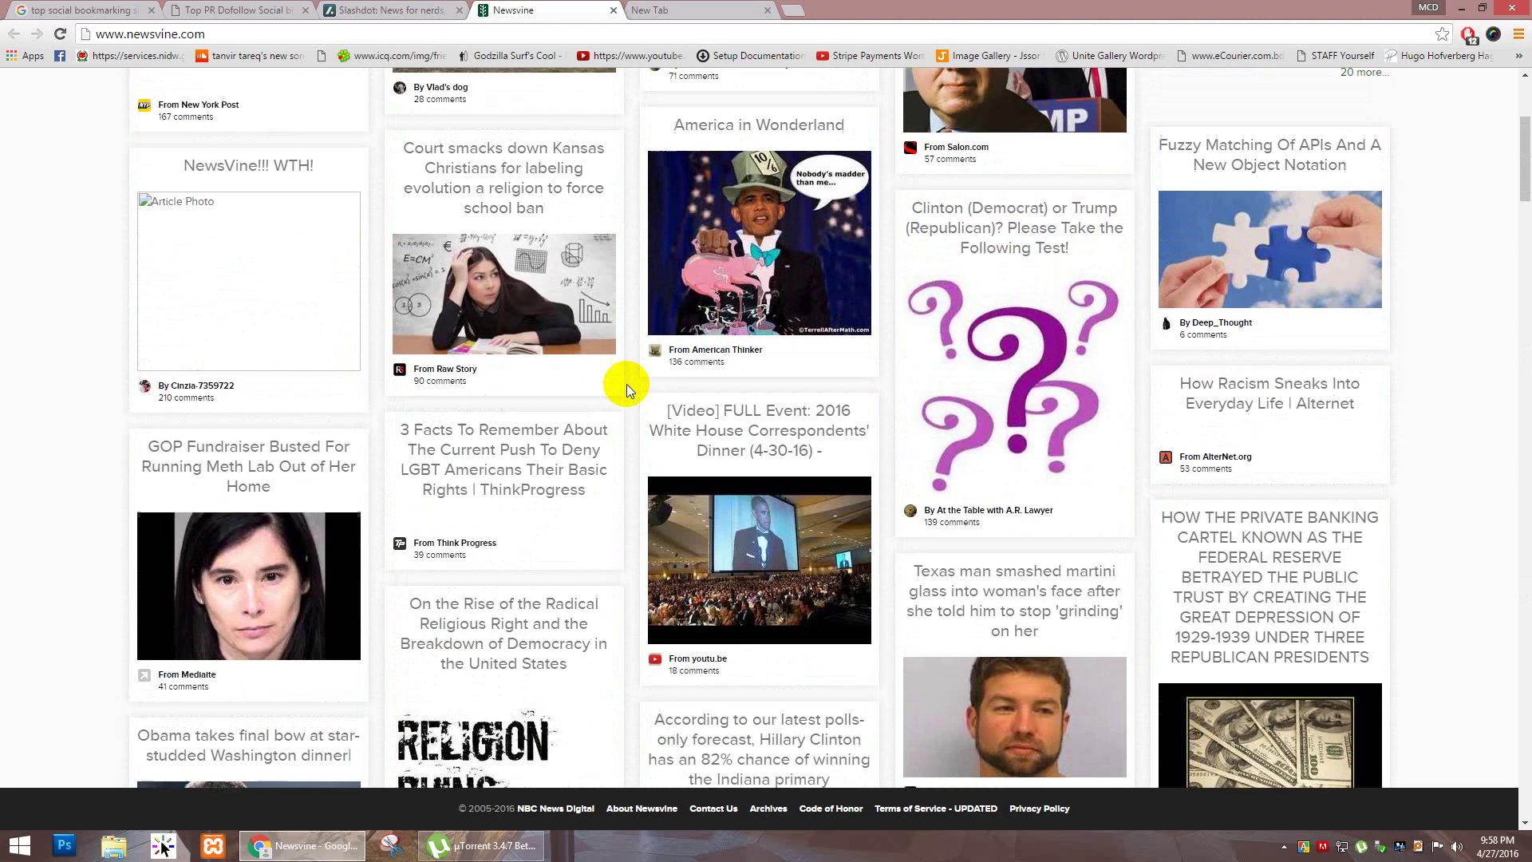
pyautogui.scroll(4, 625, 385)
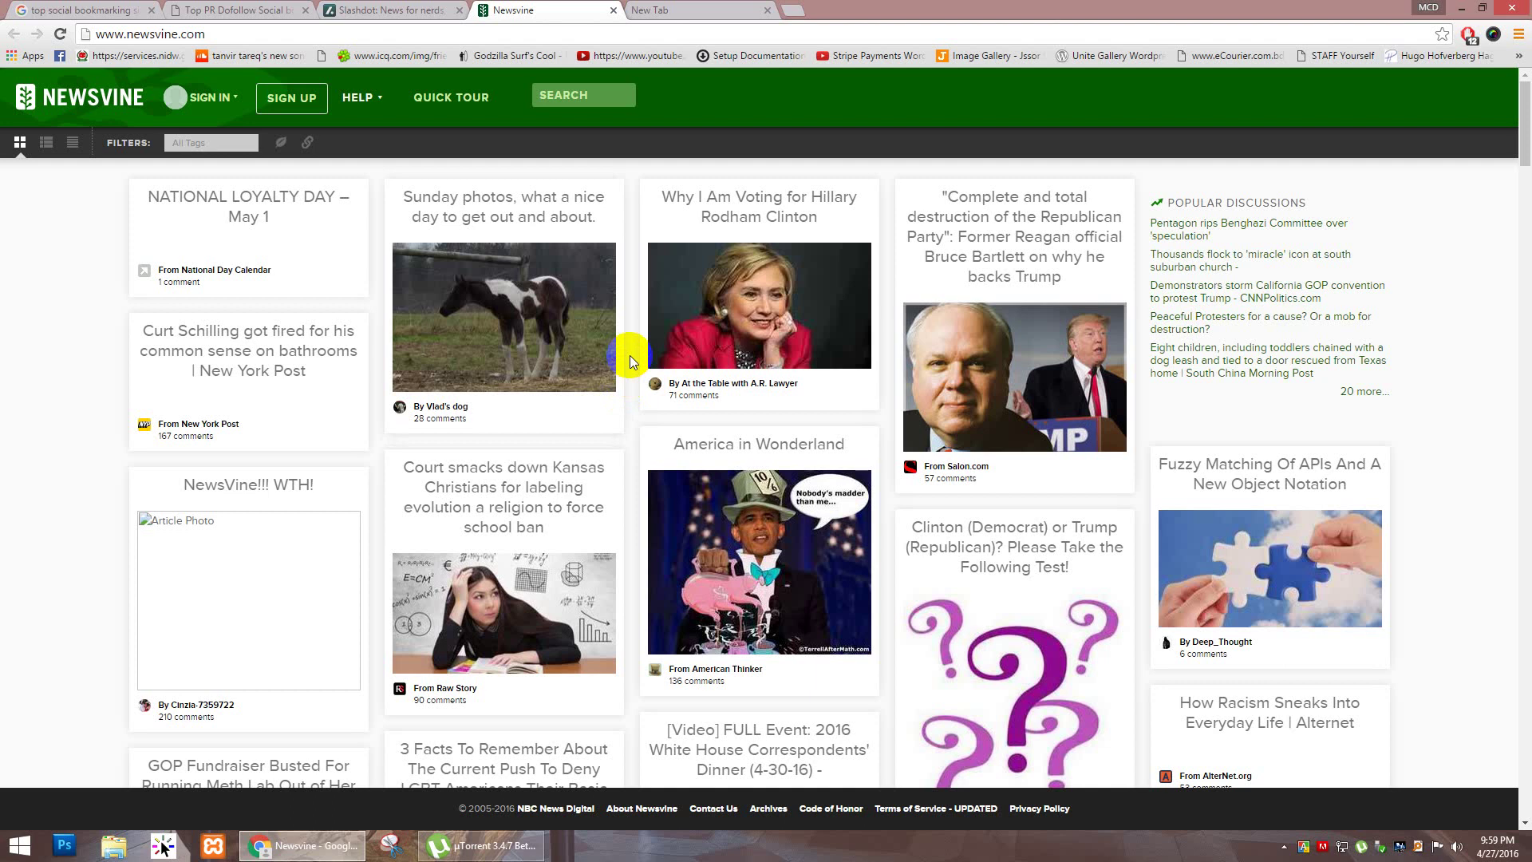
pyautogui.scroll(-9, 630, 357)
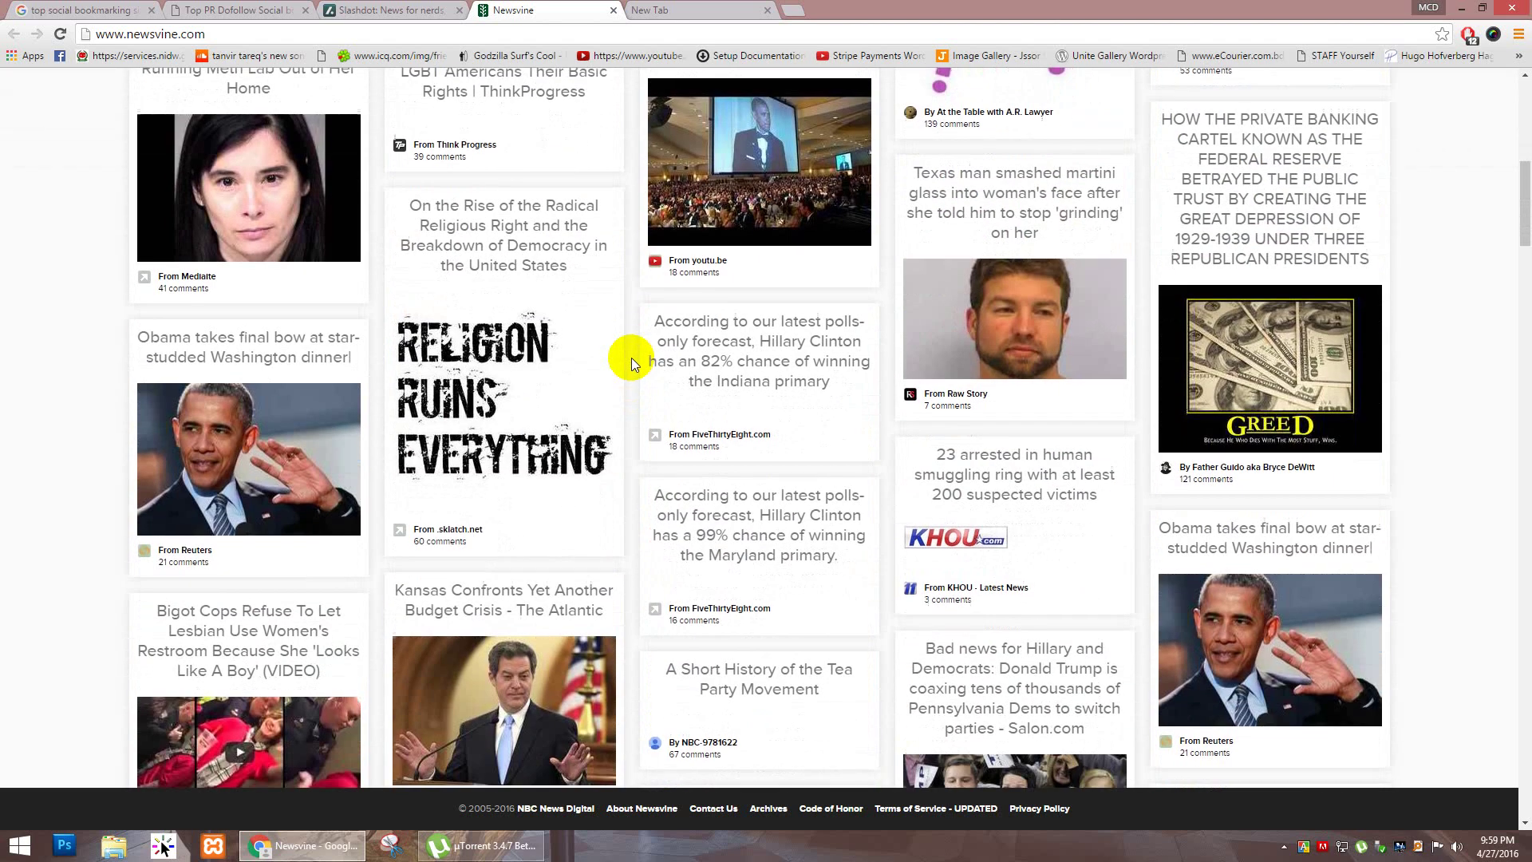
pyautogui.scroll(-9, 631, 357)
pyautogui.scroll(8, 648, 113)
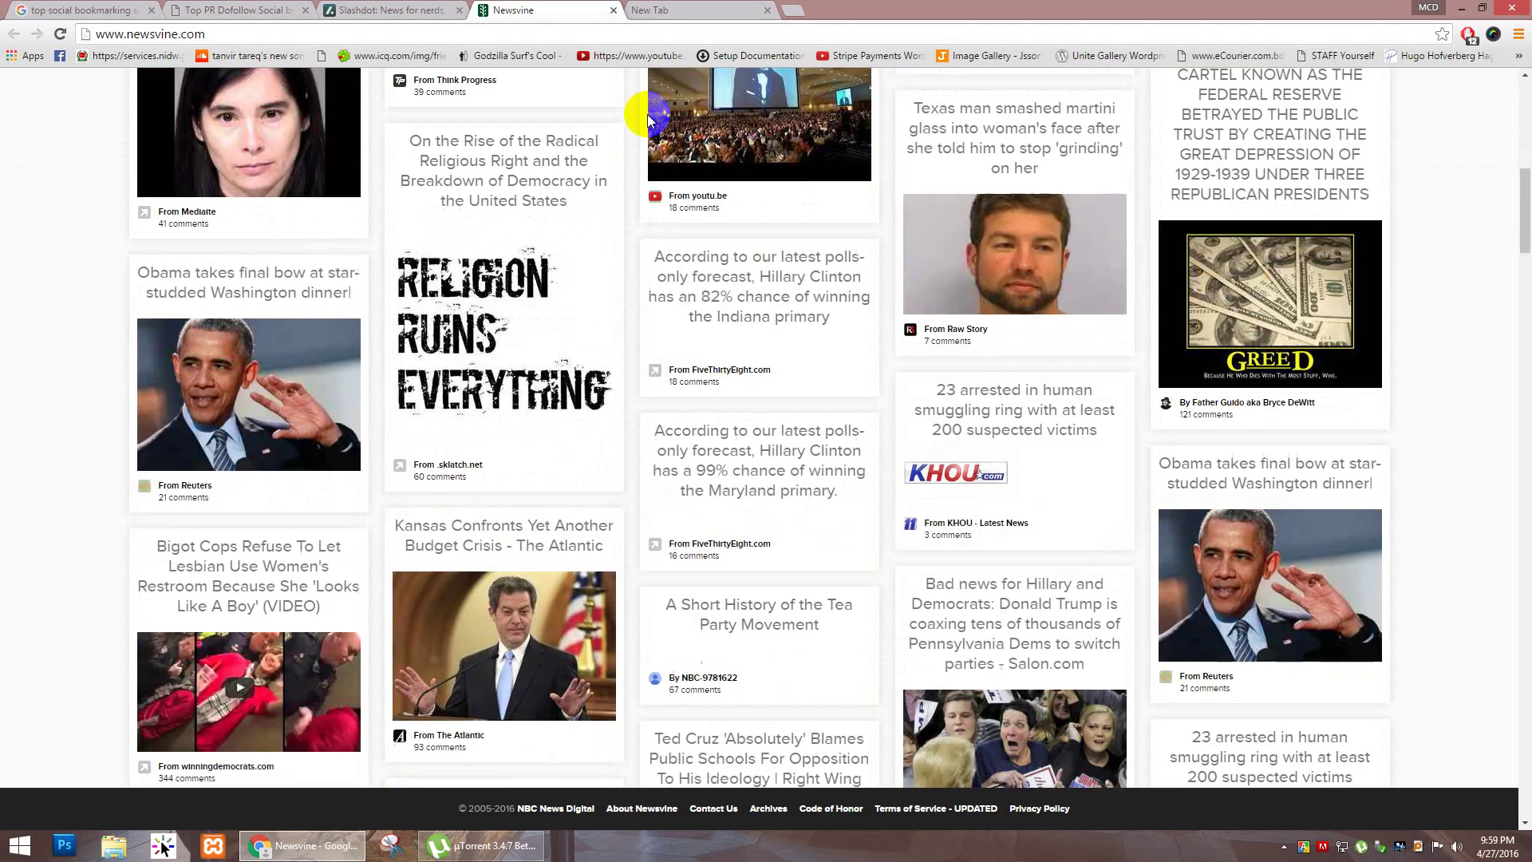
pyautogui.scroll(7, 648, 113)
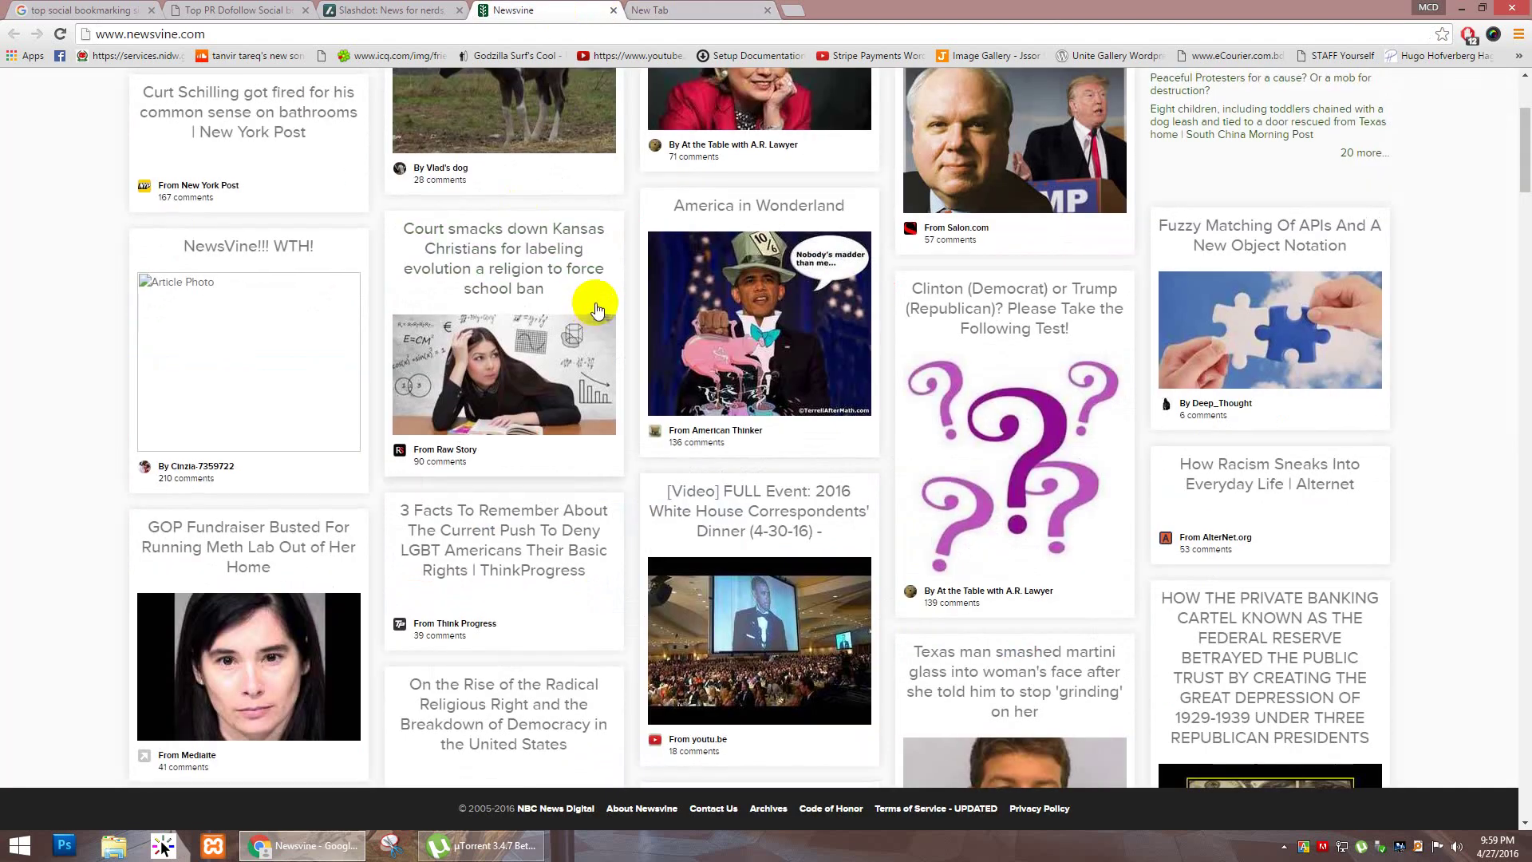
pyautogui.scroll(3, 597, 310)
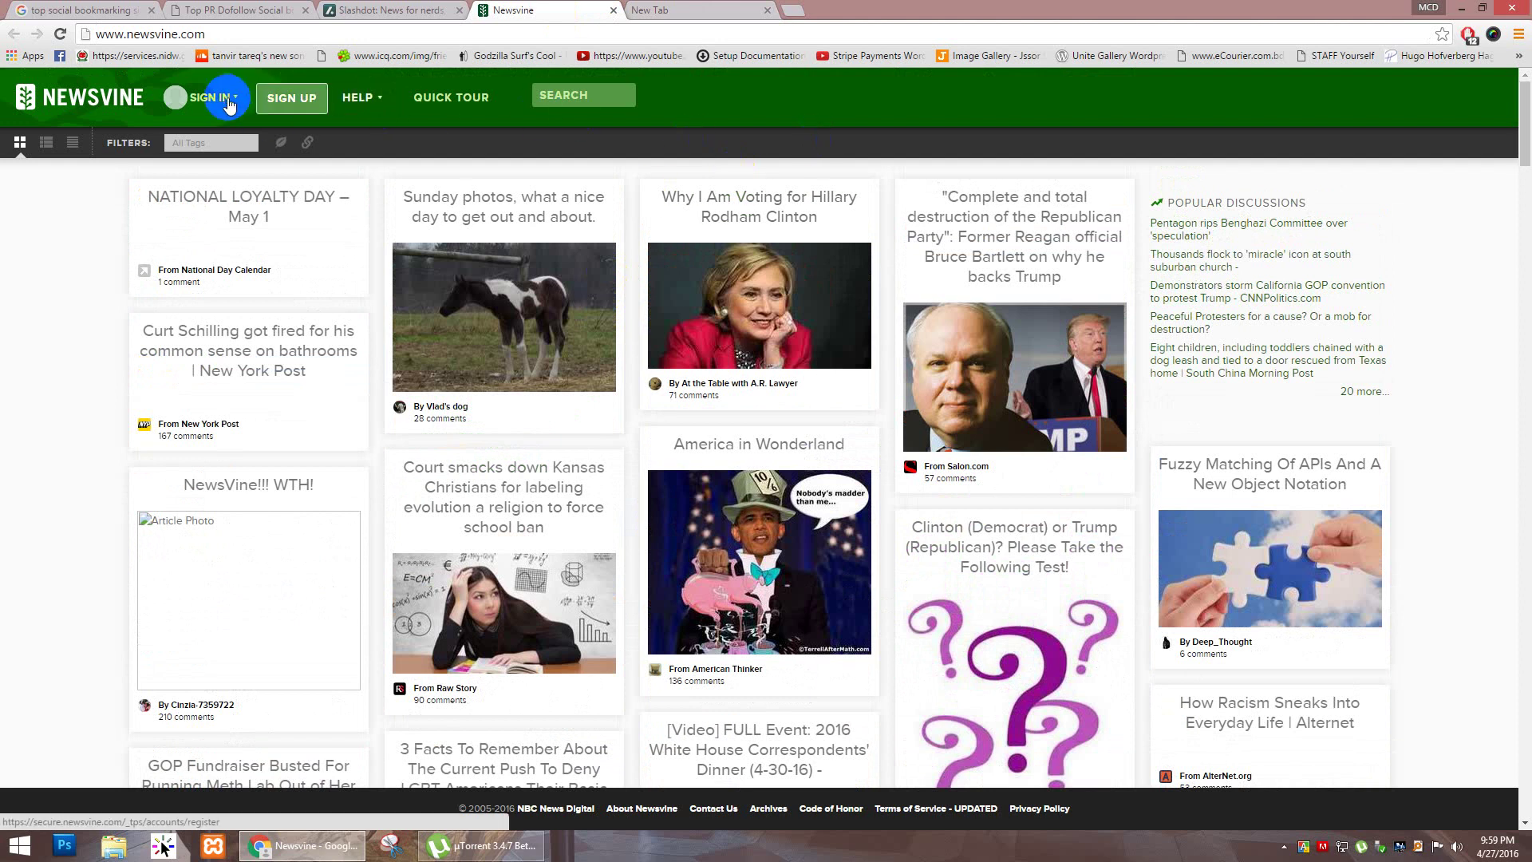
# Step: Open the Newsvine sign-up form and enter the account's Gmail address as the e-mail
pyautogui.click(284, 102)
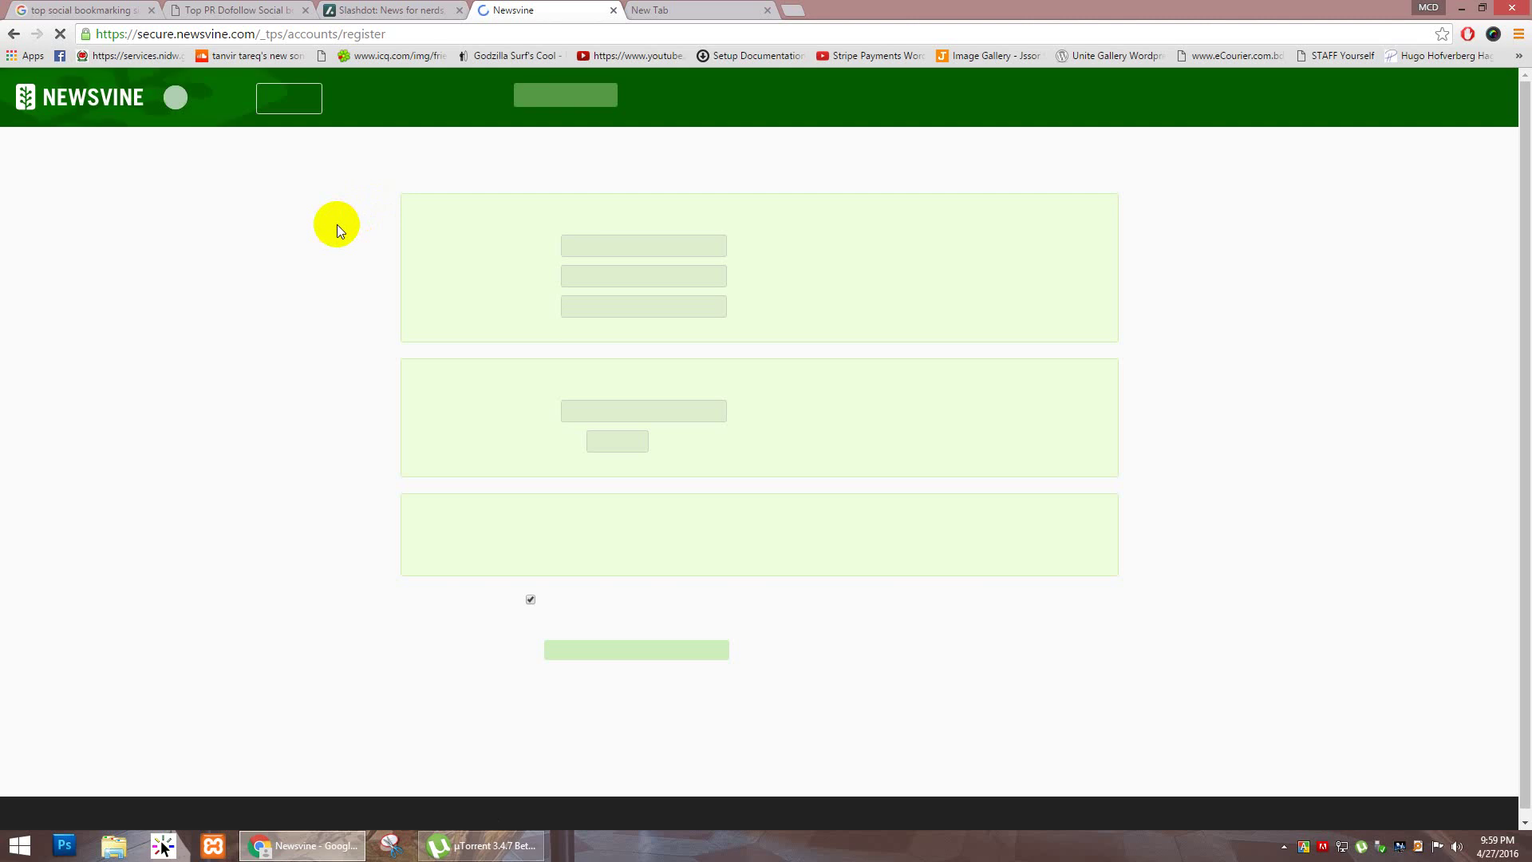
pyautogui.click(602, 249)
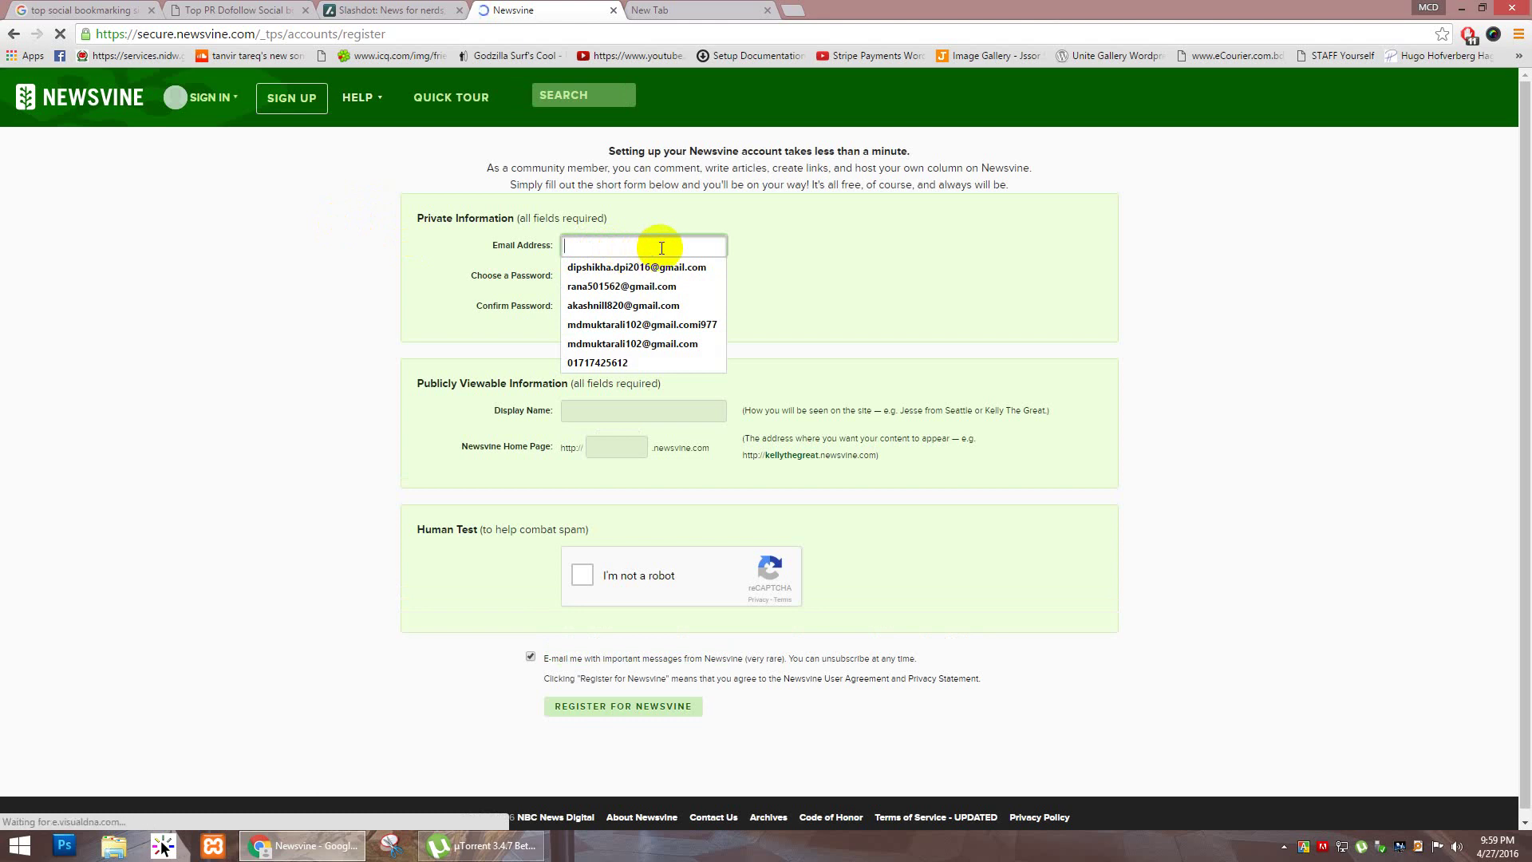
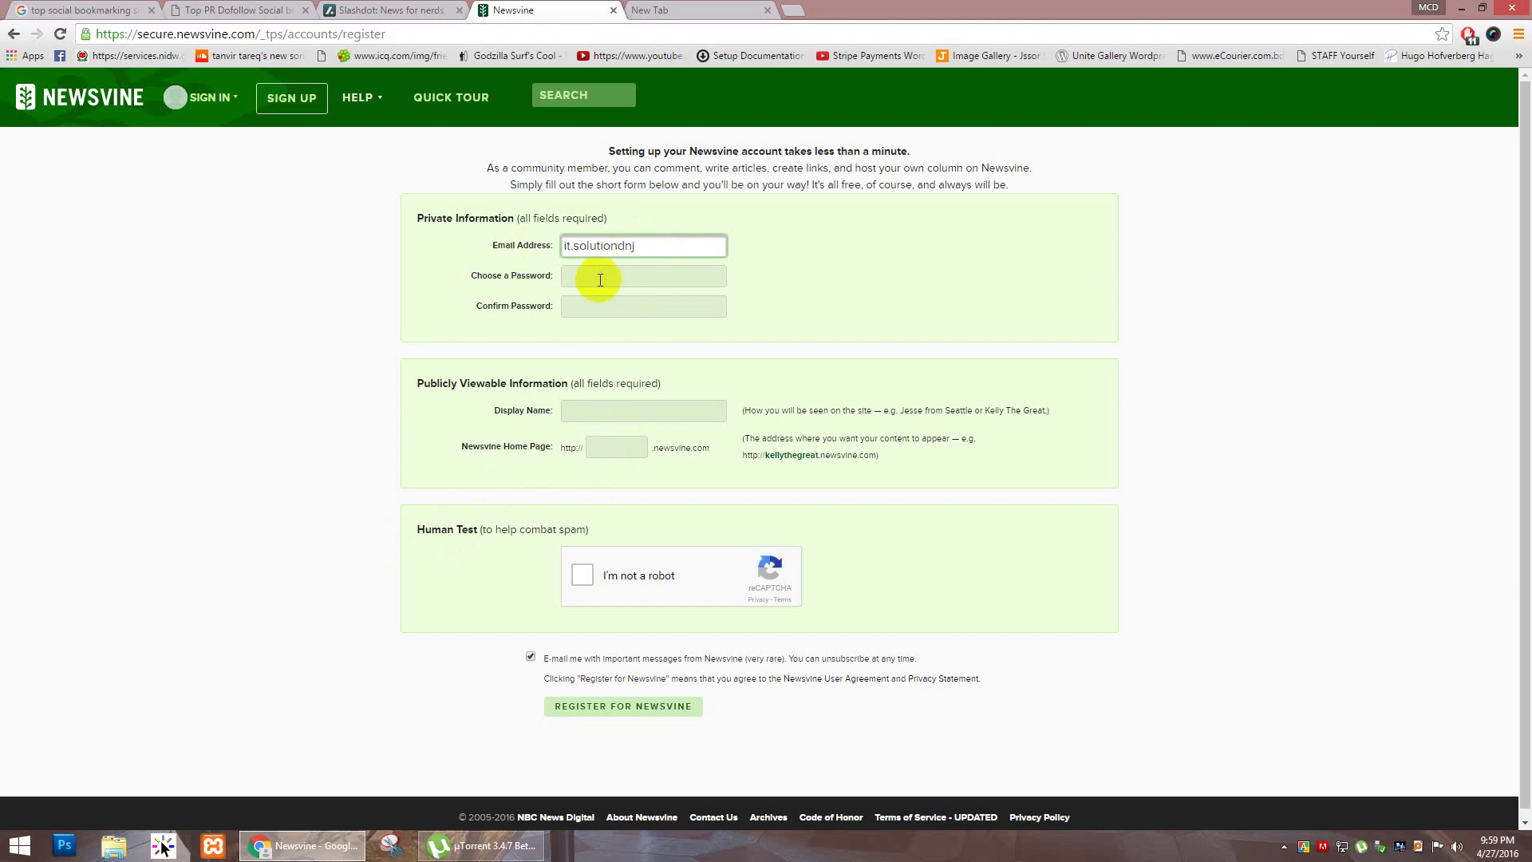
pyautogui.click(584, 405)
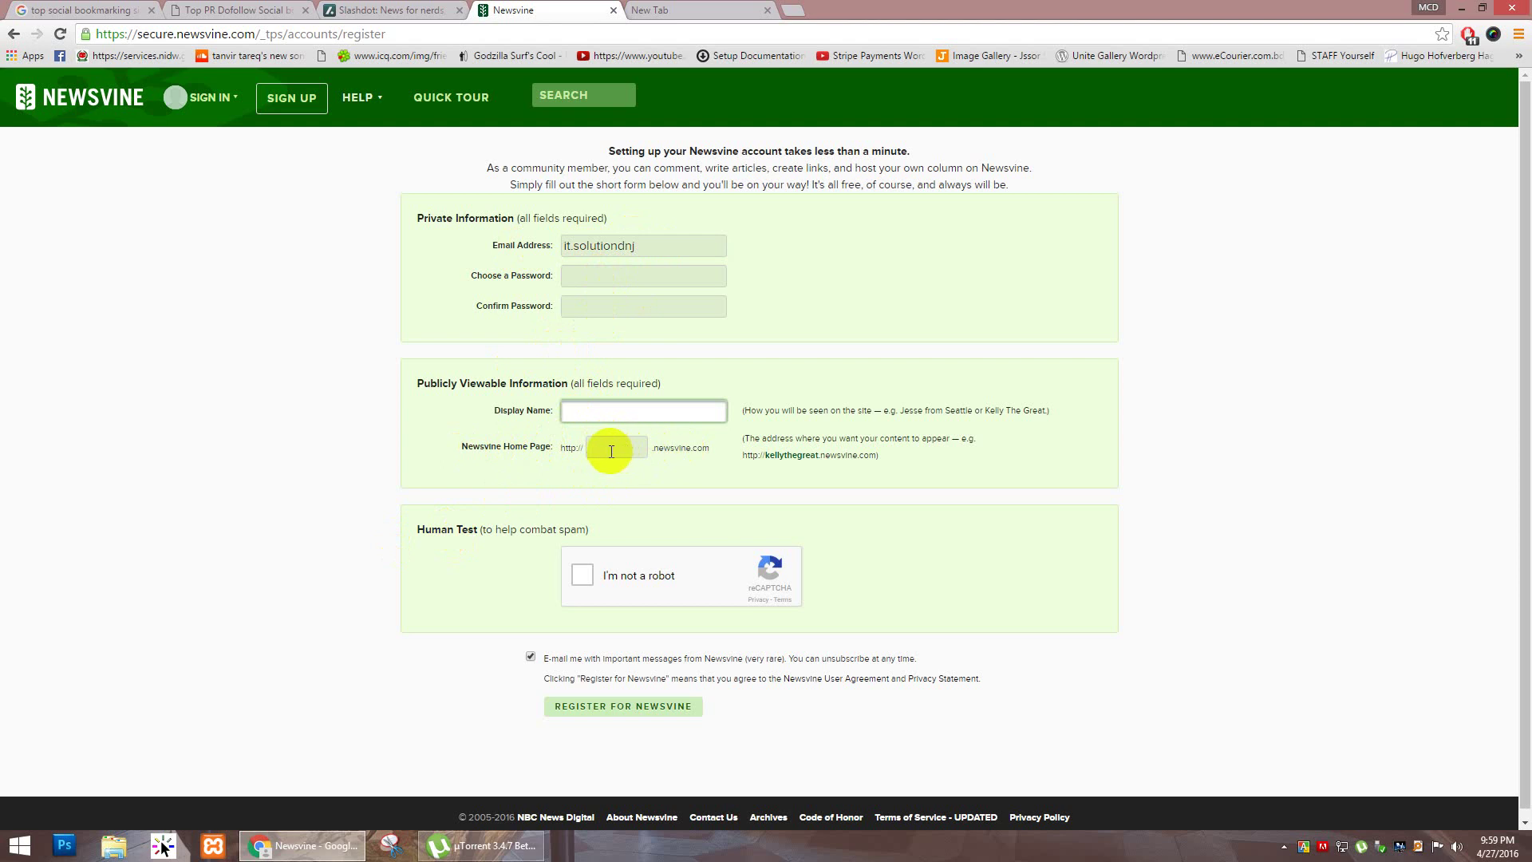
pyautogui.click(608, 452)
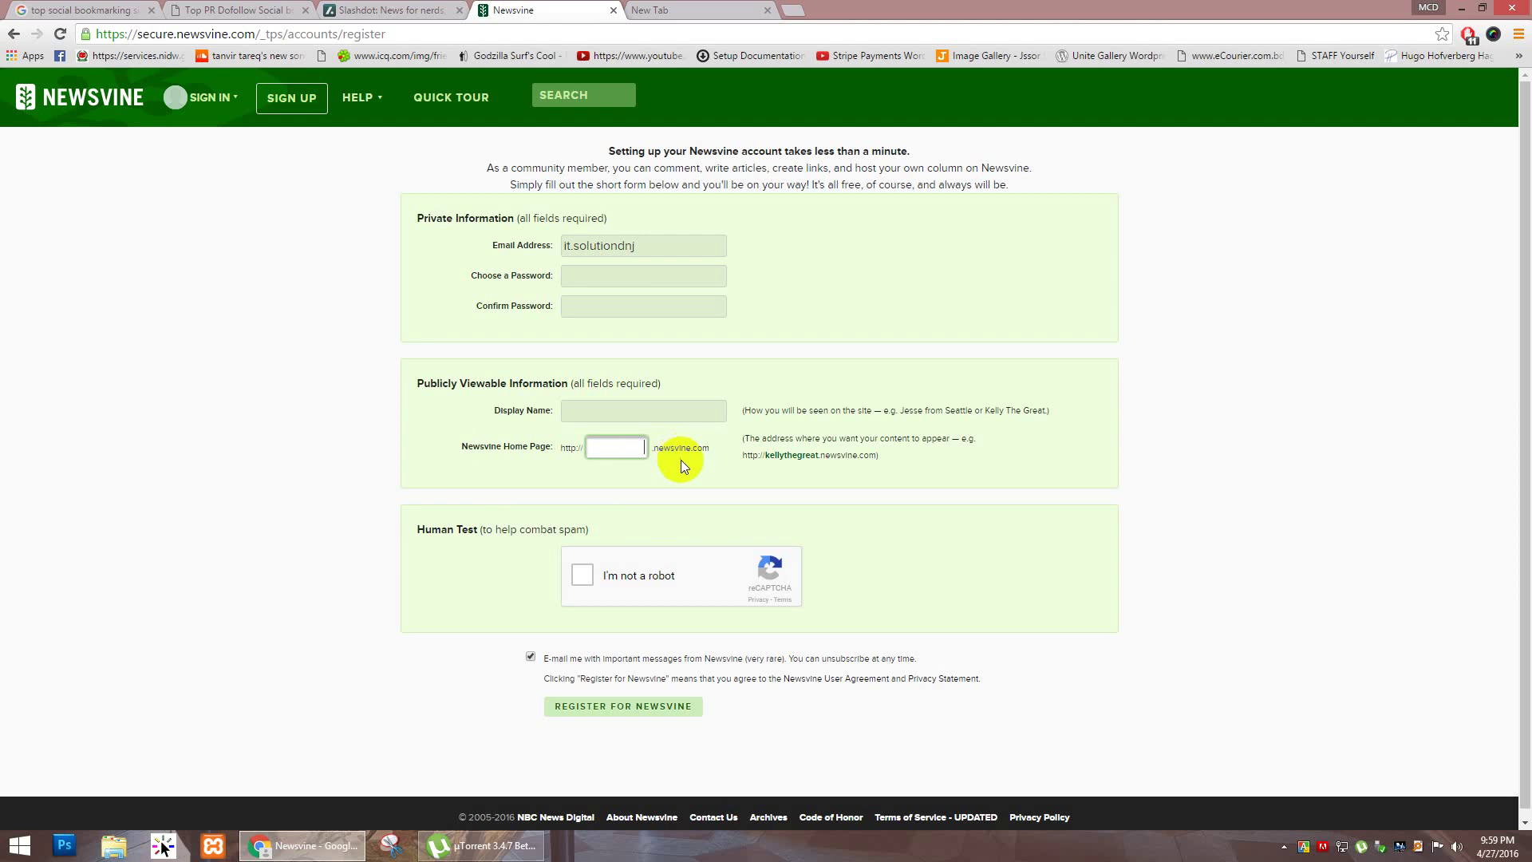
pyautogui.click(626, 419)
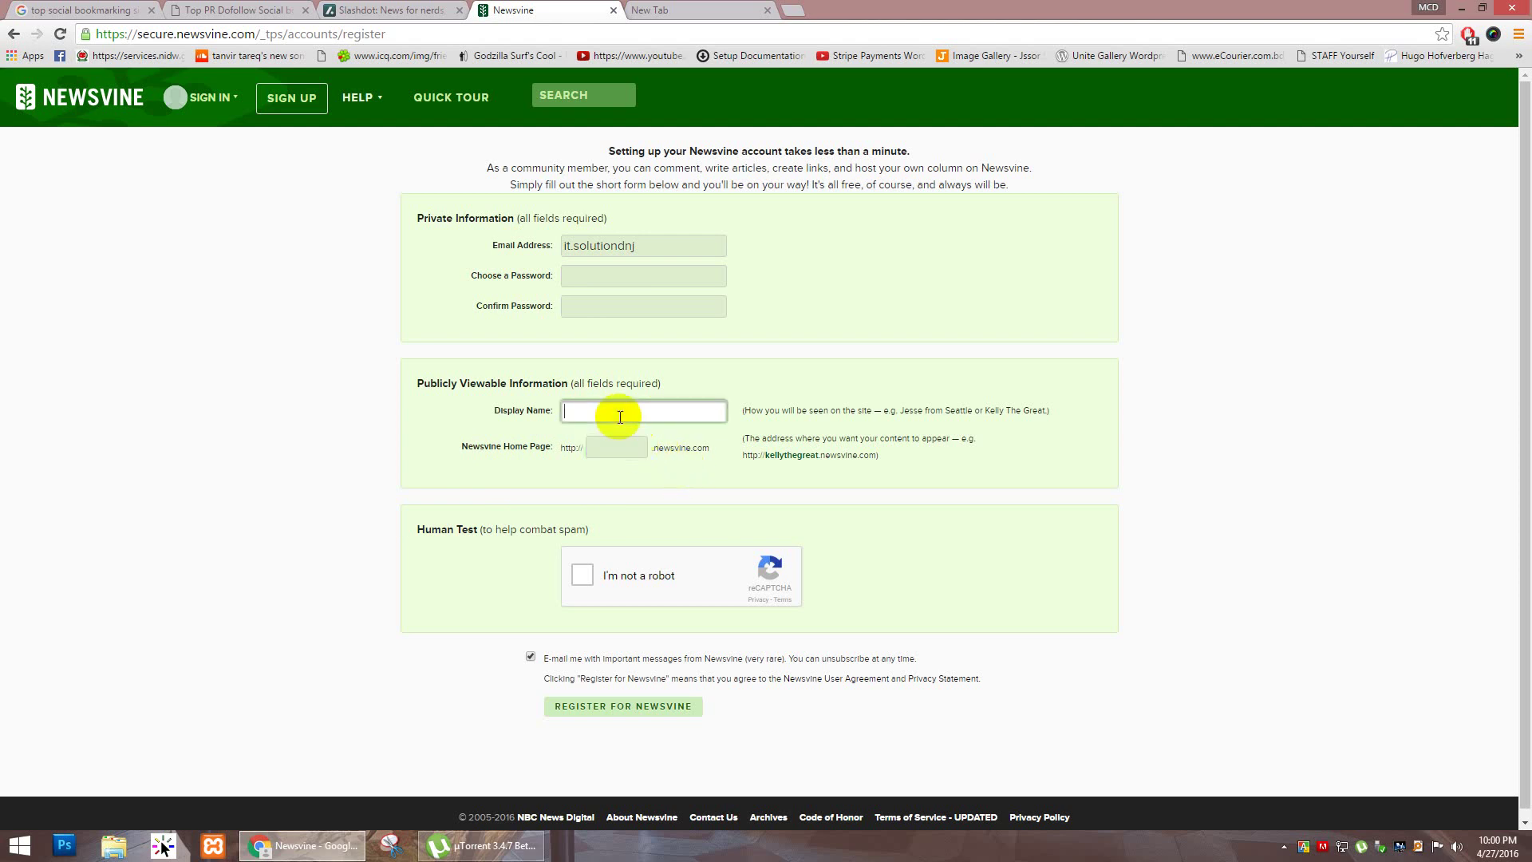
pyautogui.click(580, 578)
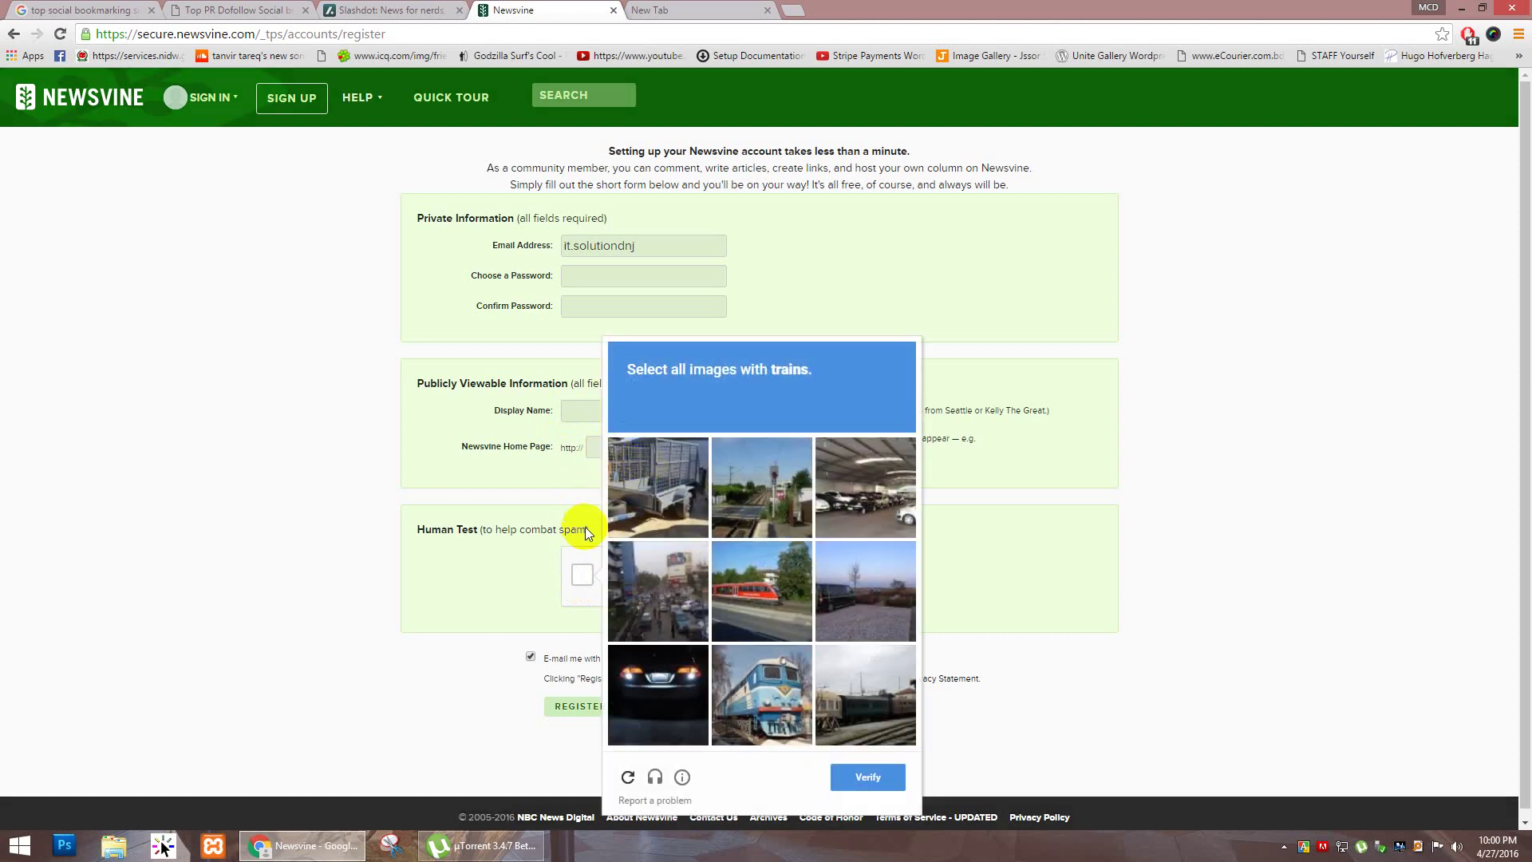
pyautogui.click(1001, 602)
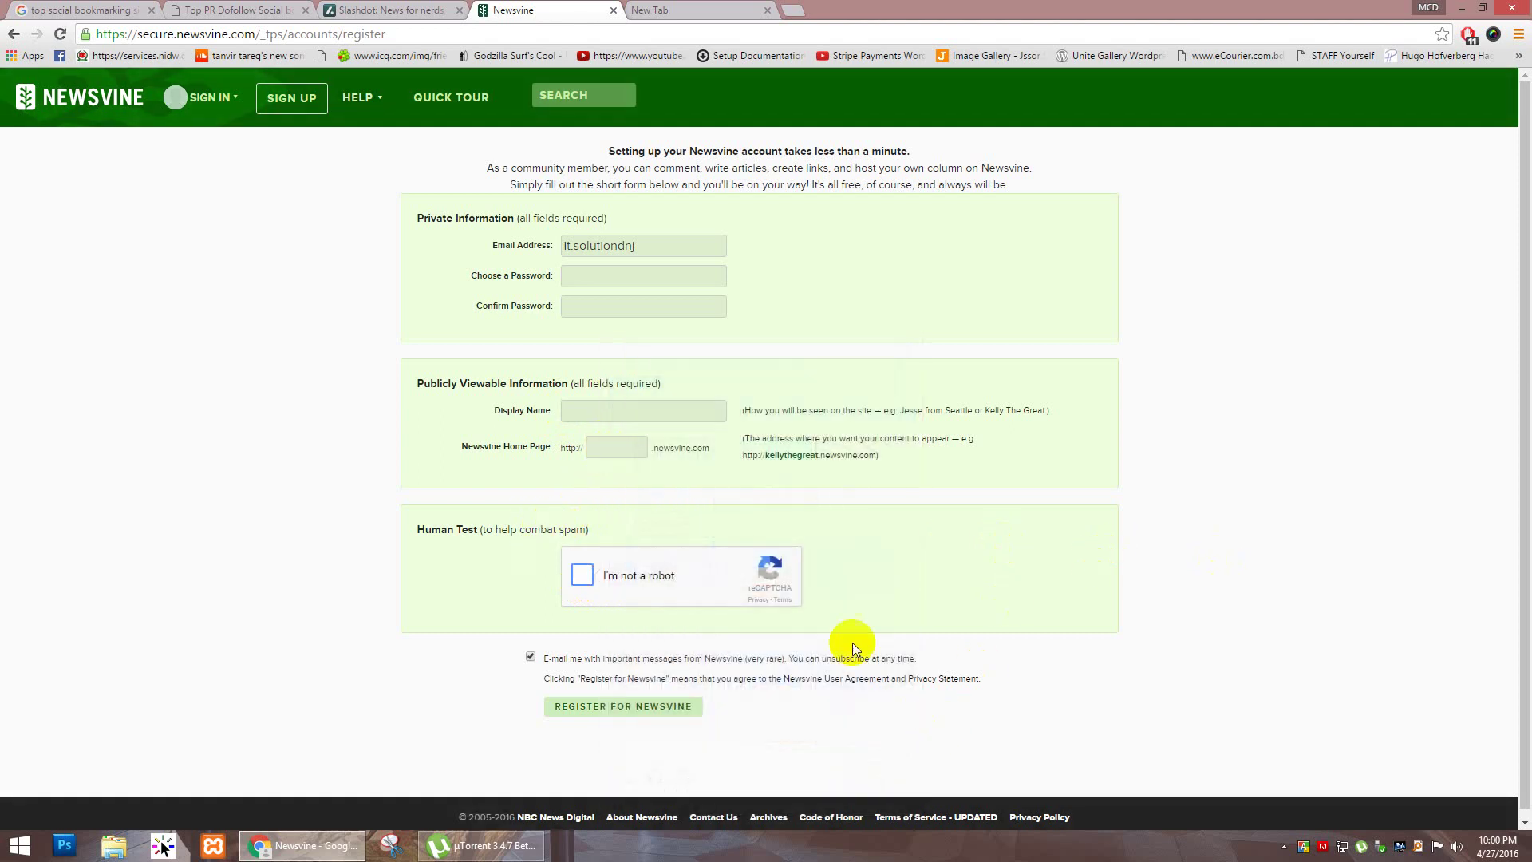
pyautogui.click(630, 446)
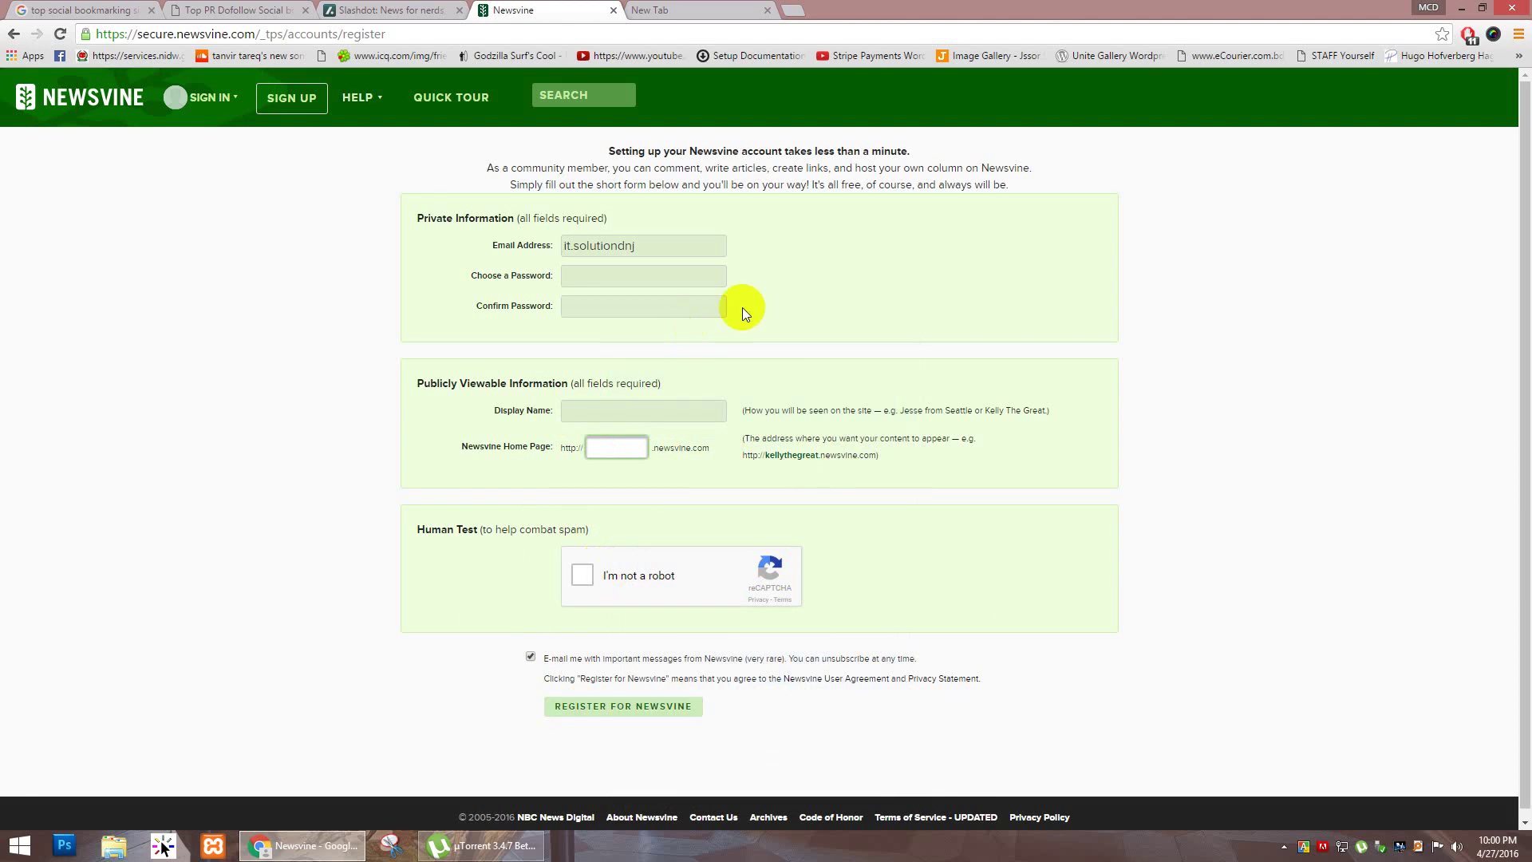
pyautogui.click(598, 409)
pyautogui.click(676, 247)
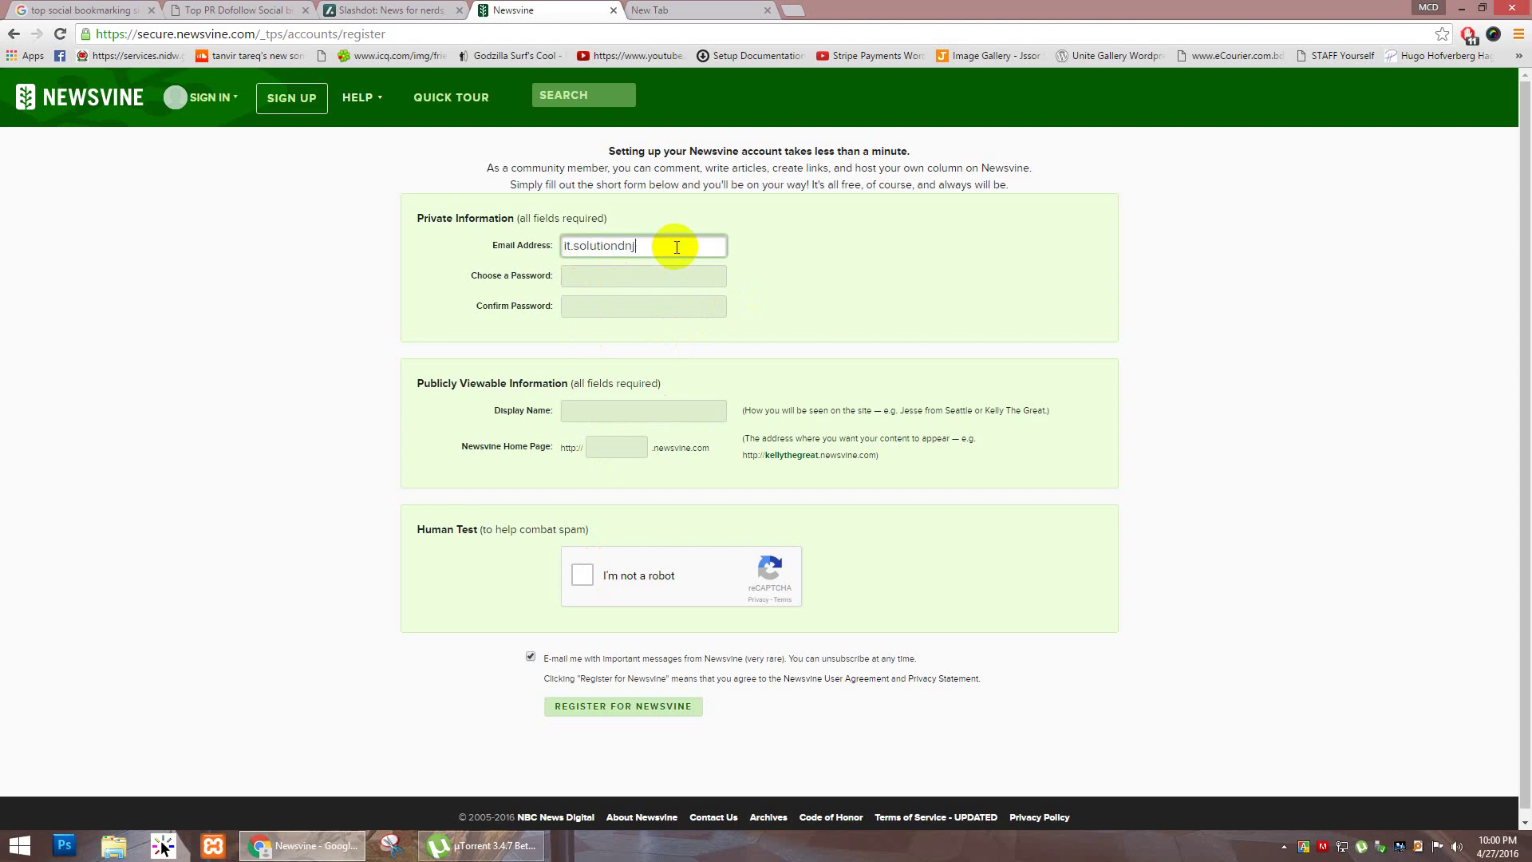
pyautogui.write('@gmail.com')
# Step: Enter the account password in Choose a Password and retype it in Confirm Password
pyautogui.click(584, 278)
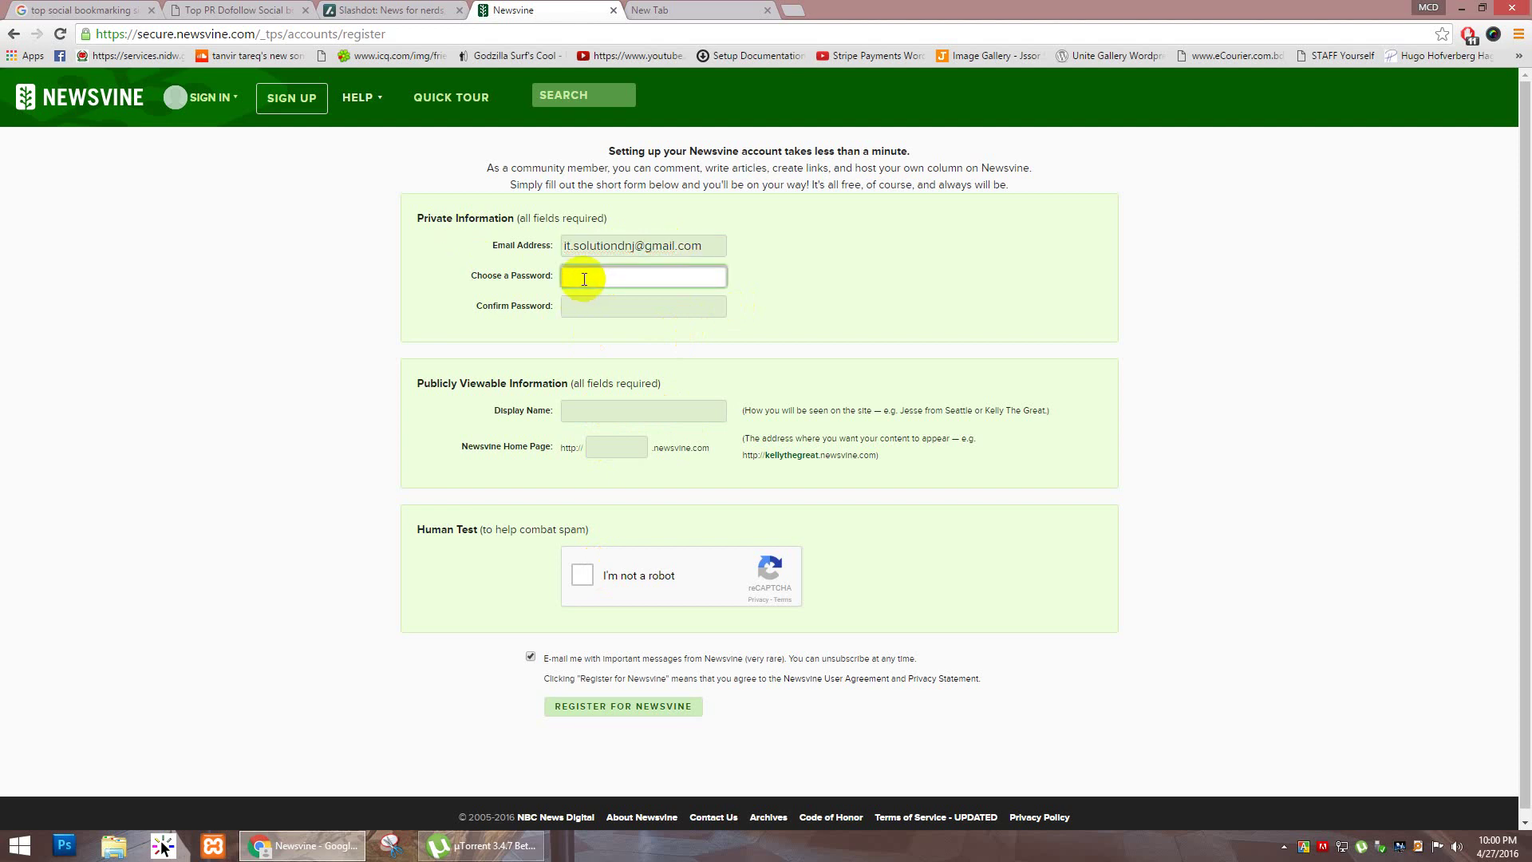
pyautogui.write('******')
pyautogui.press('Tab')
pyautogui.write('**')
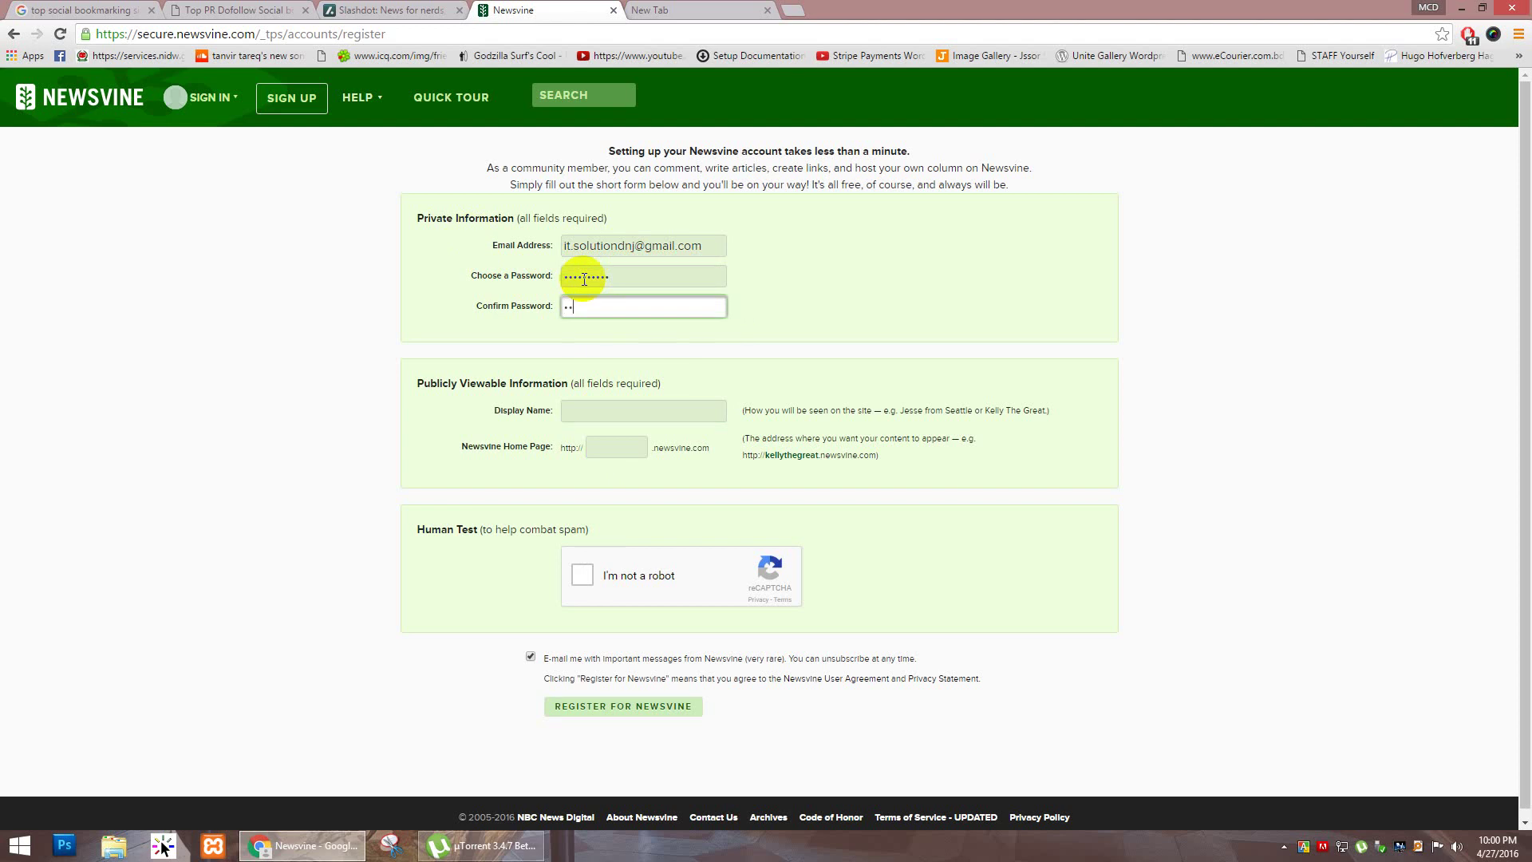
pyautogui.write('******')
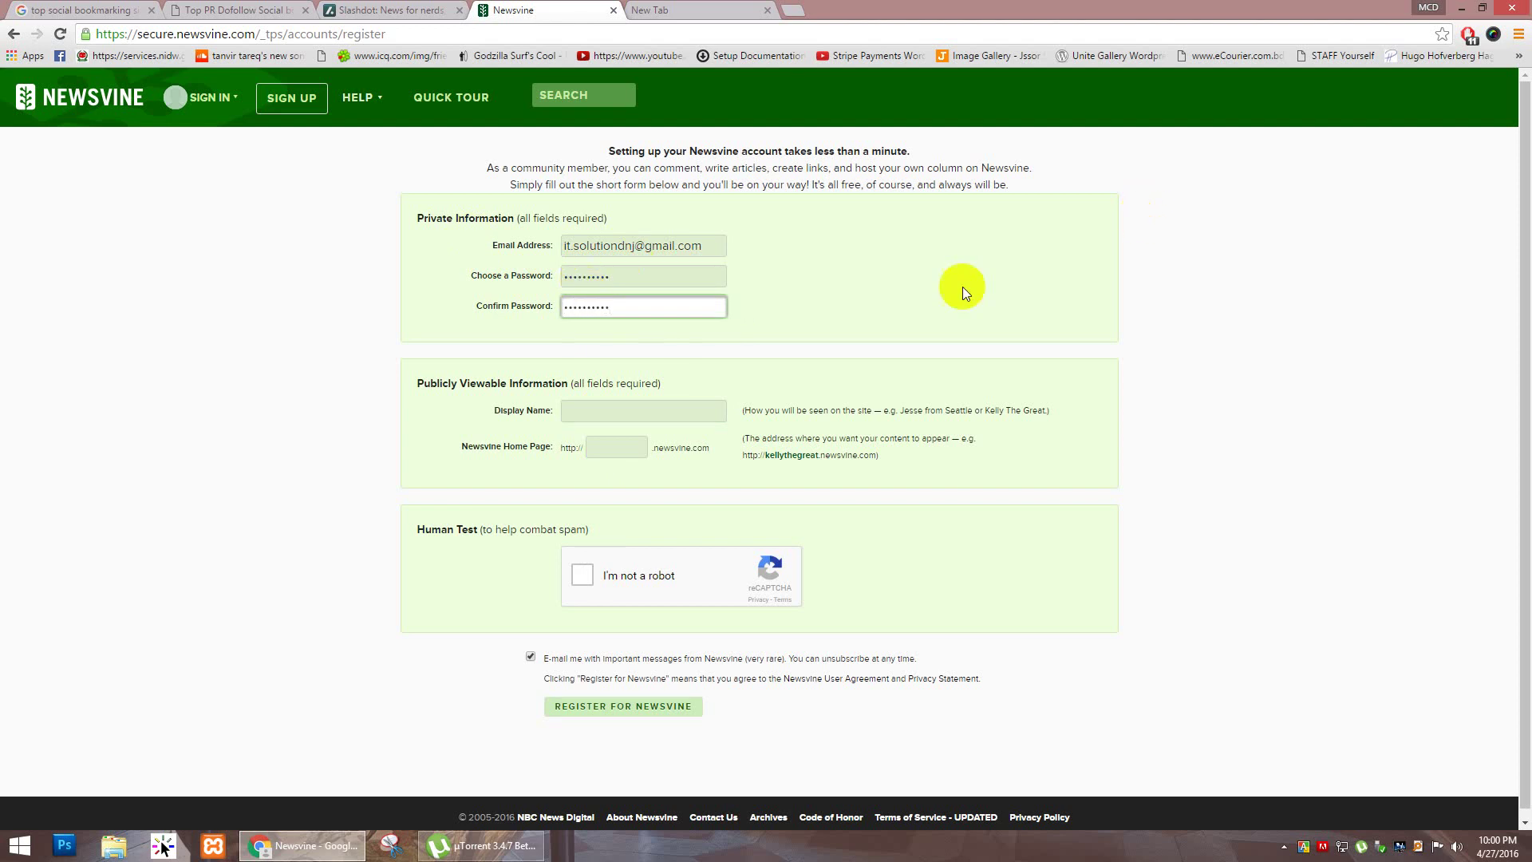
pyautogui.click(613, 411)
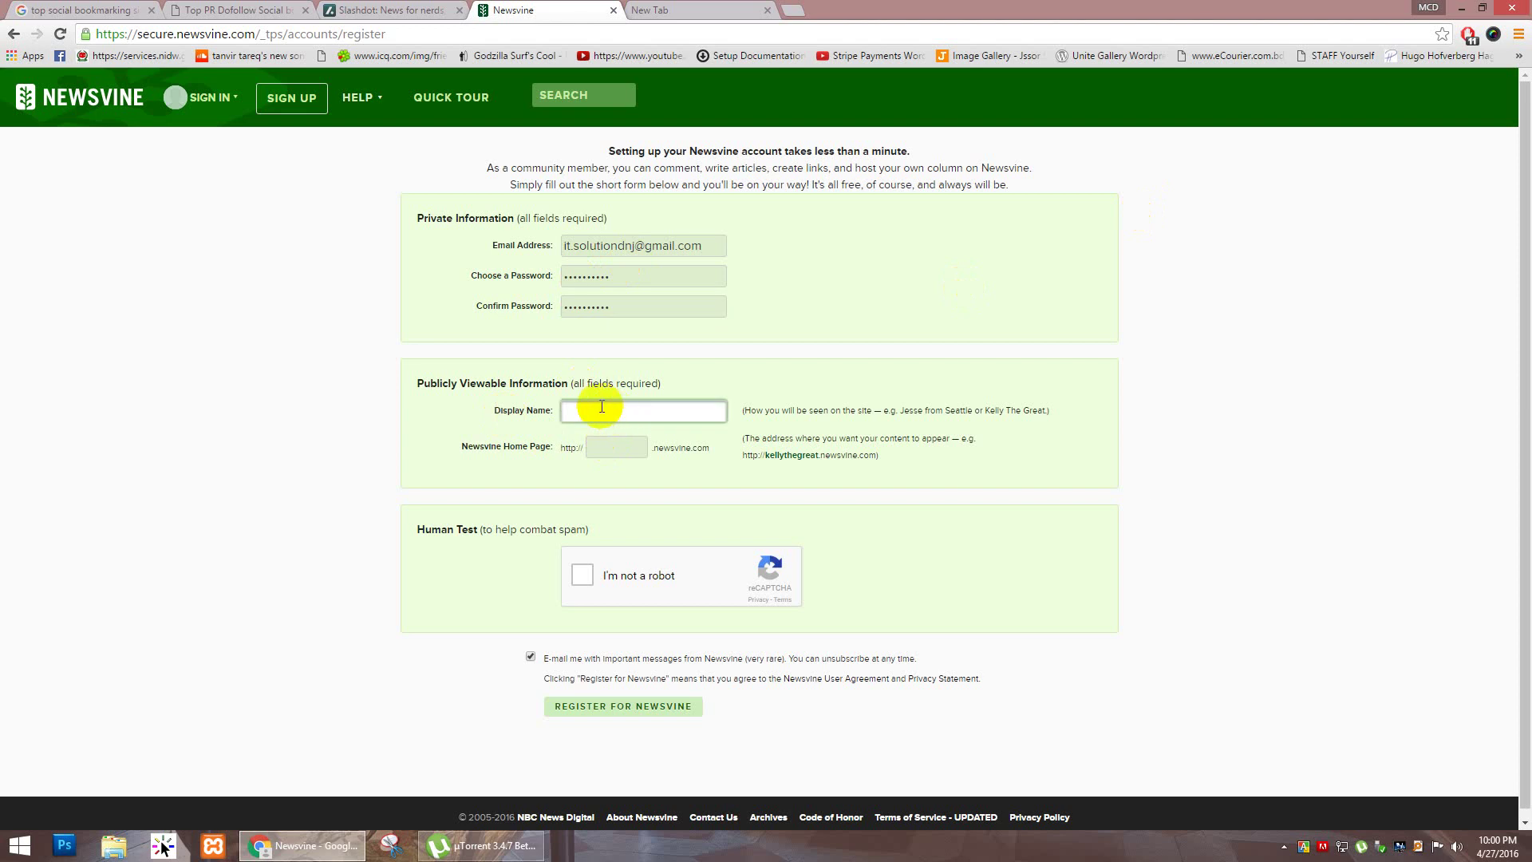
# Step: Enter display name 'Alpha tech world' and set the home page address to alphatech
pyautogui.write('Al')
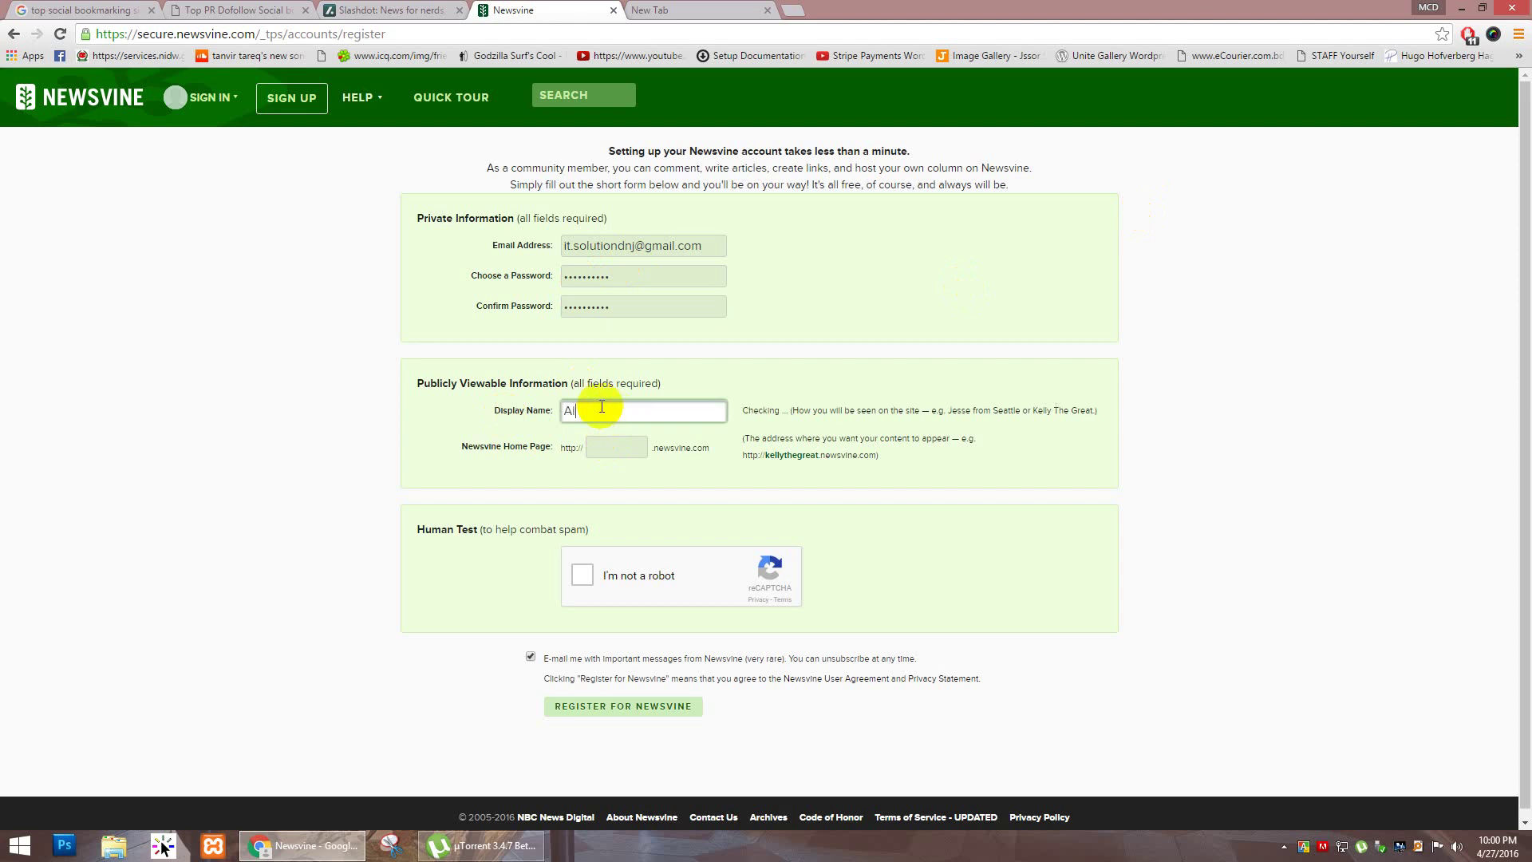
pyautogui.write('pha tech world')
pyautogui.click(604, 444)
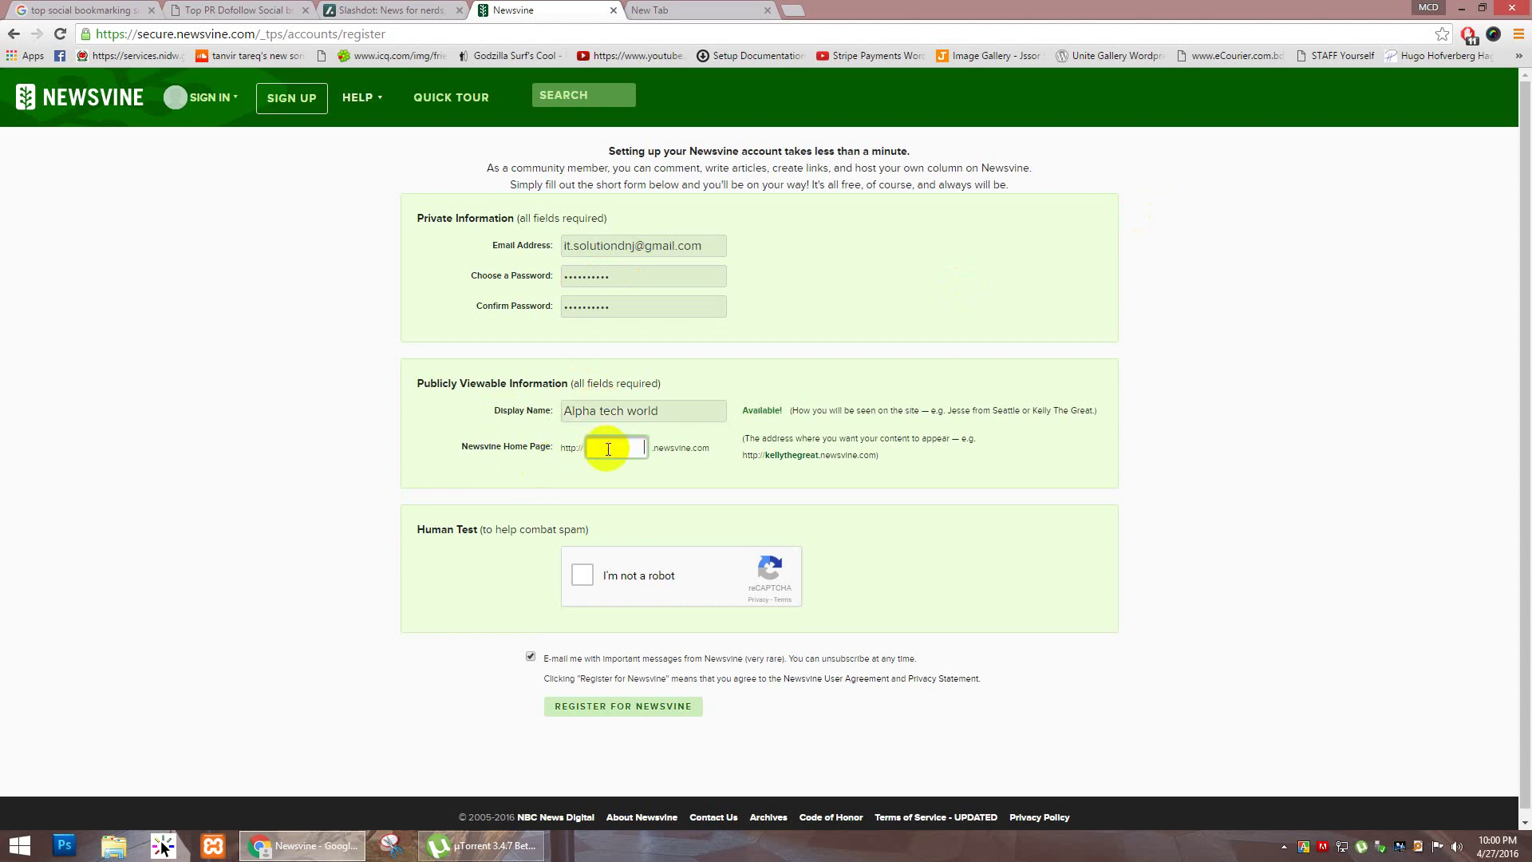
pyautogui.moveTo(671, 411); pyautogui.dragTo(433, 383)
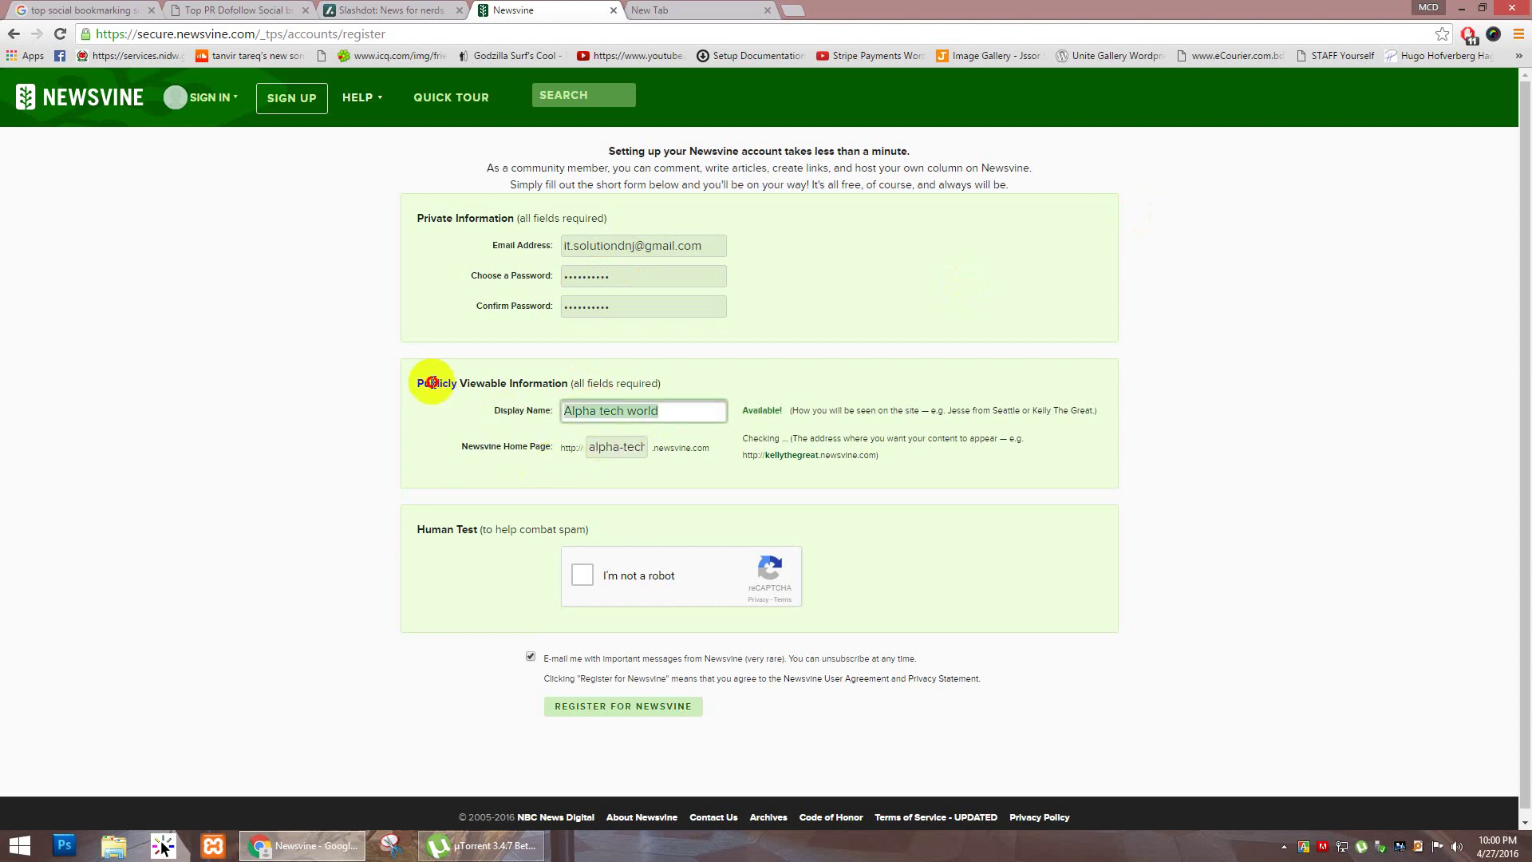
pyautogui.click(609, 452)
pyautogui.click(623, 449)
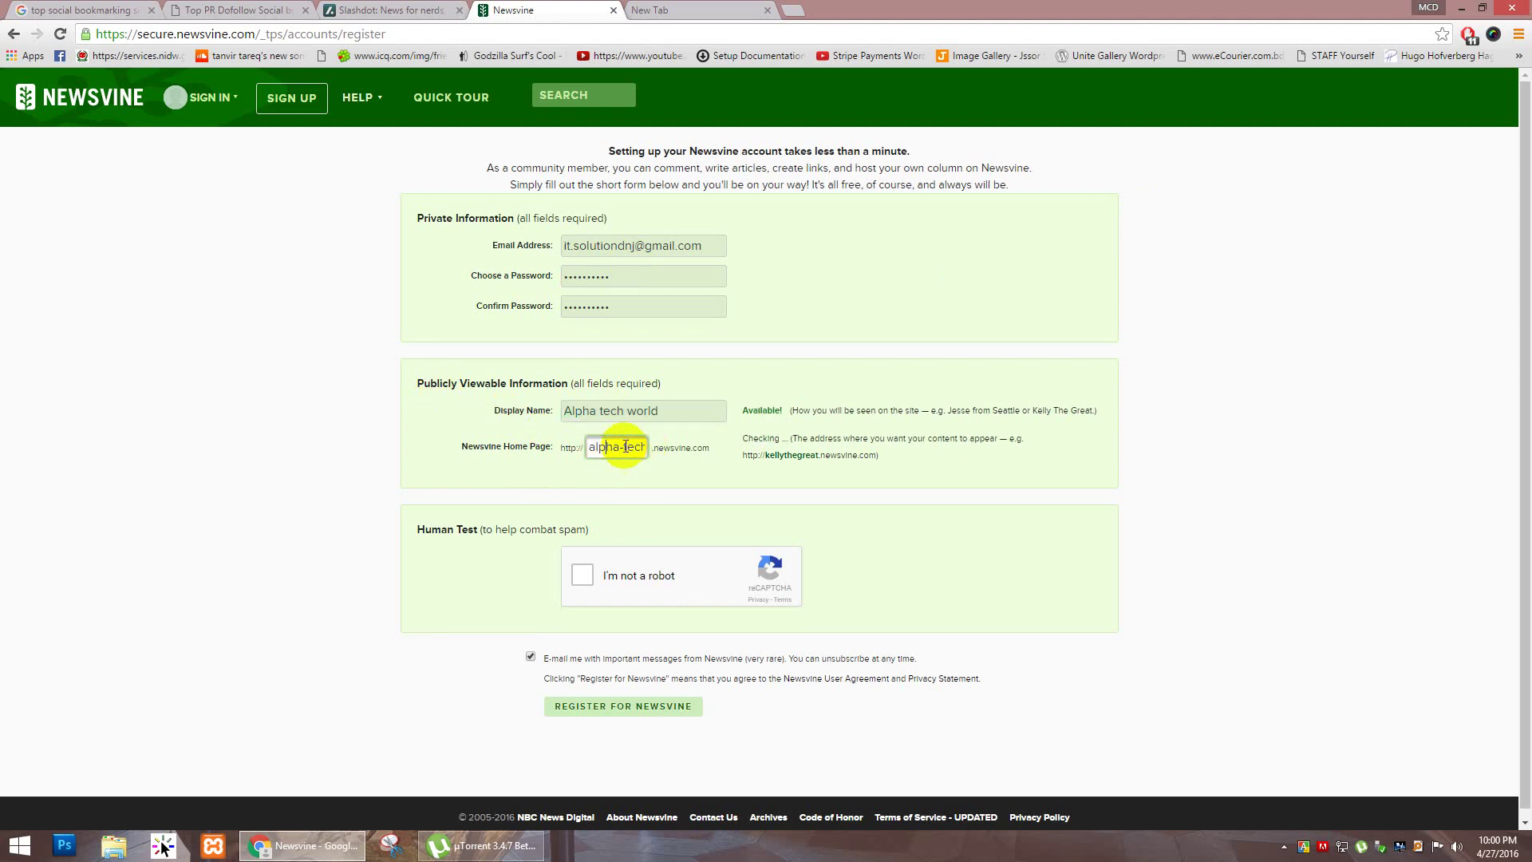
pyautogui.press('BackSpace')
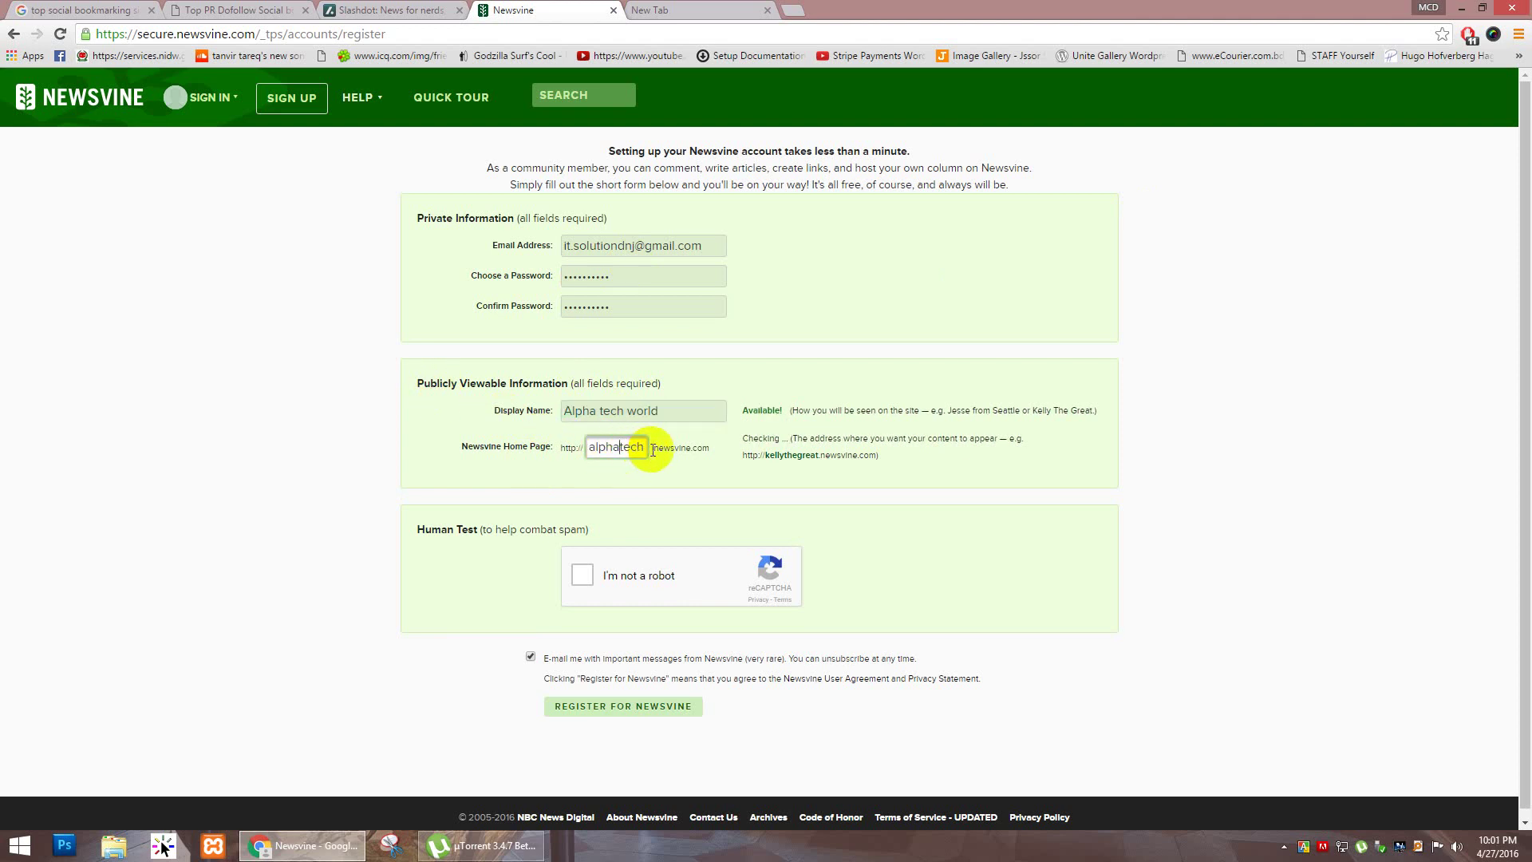
pyautogui.press('End')
pyautogui.write('w')
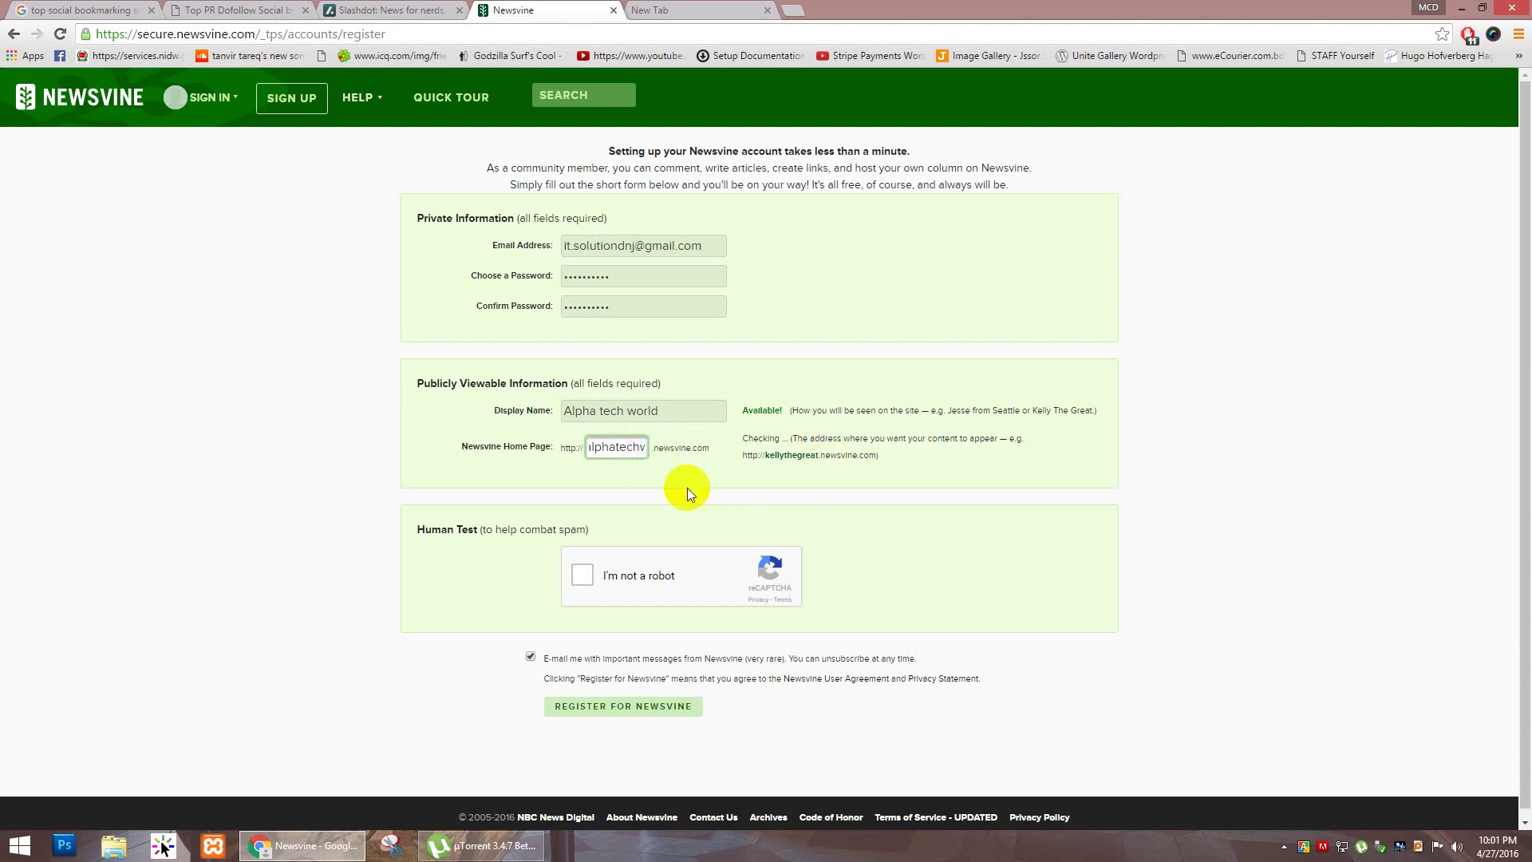
# Step: Pass the reCAPTCHA by selecting the train images, then submit the Newsvine registration
pyautogui.click(582, 574)
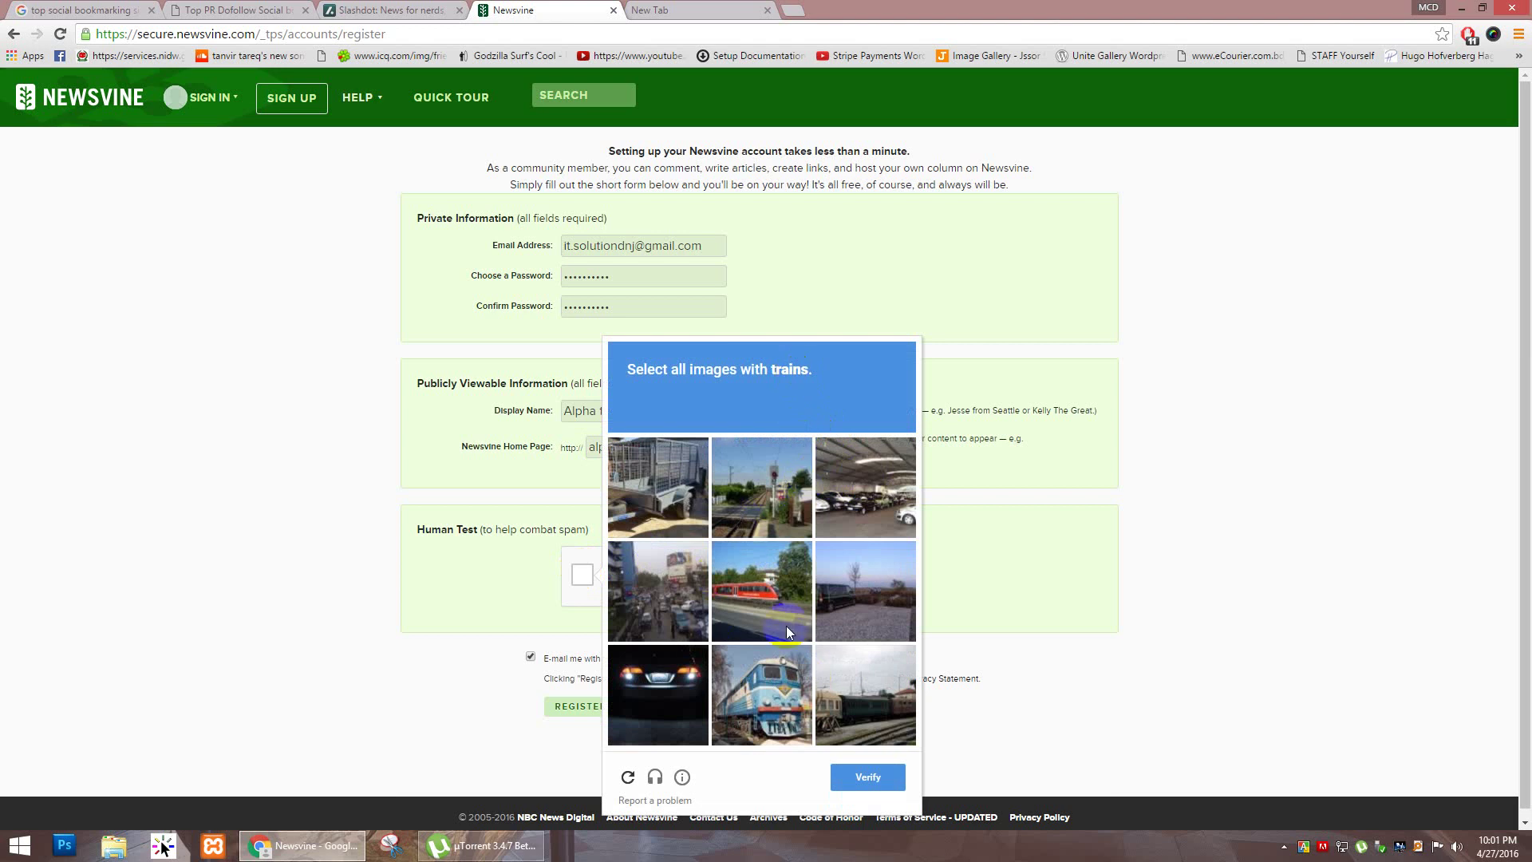
pyautogui.click(761, 595)
pyautogui.click(778, 700)
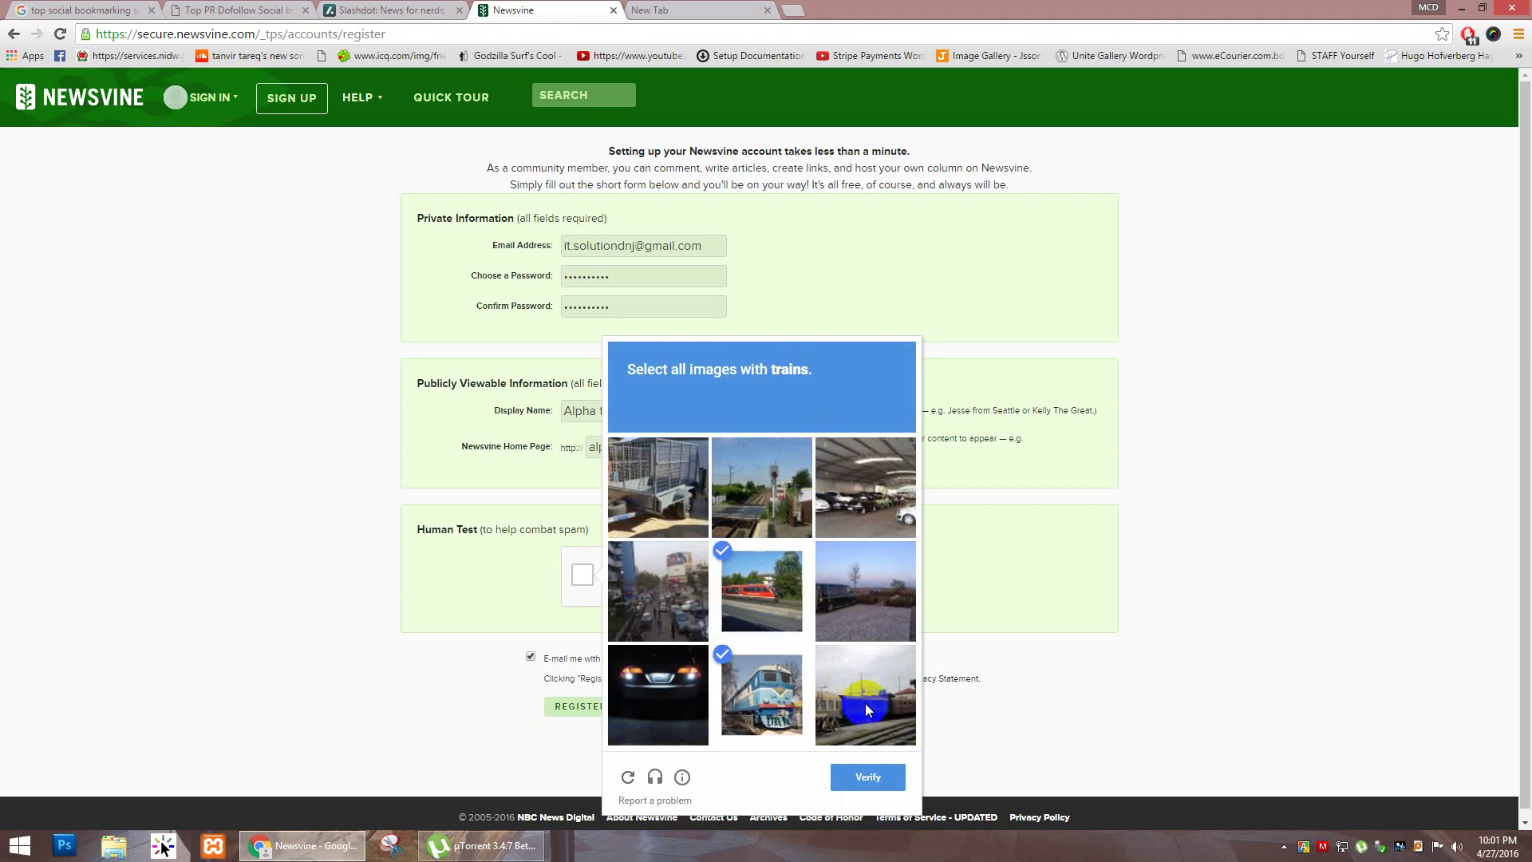
pyautogui.click(844, 657)
pyautogui.click(877, 777)
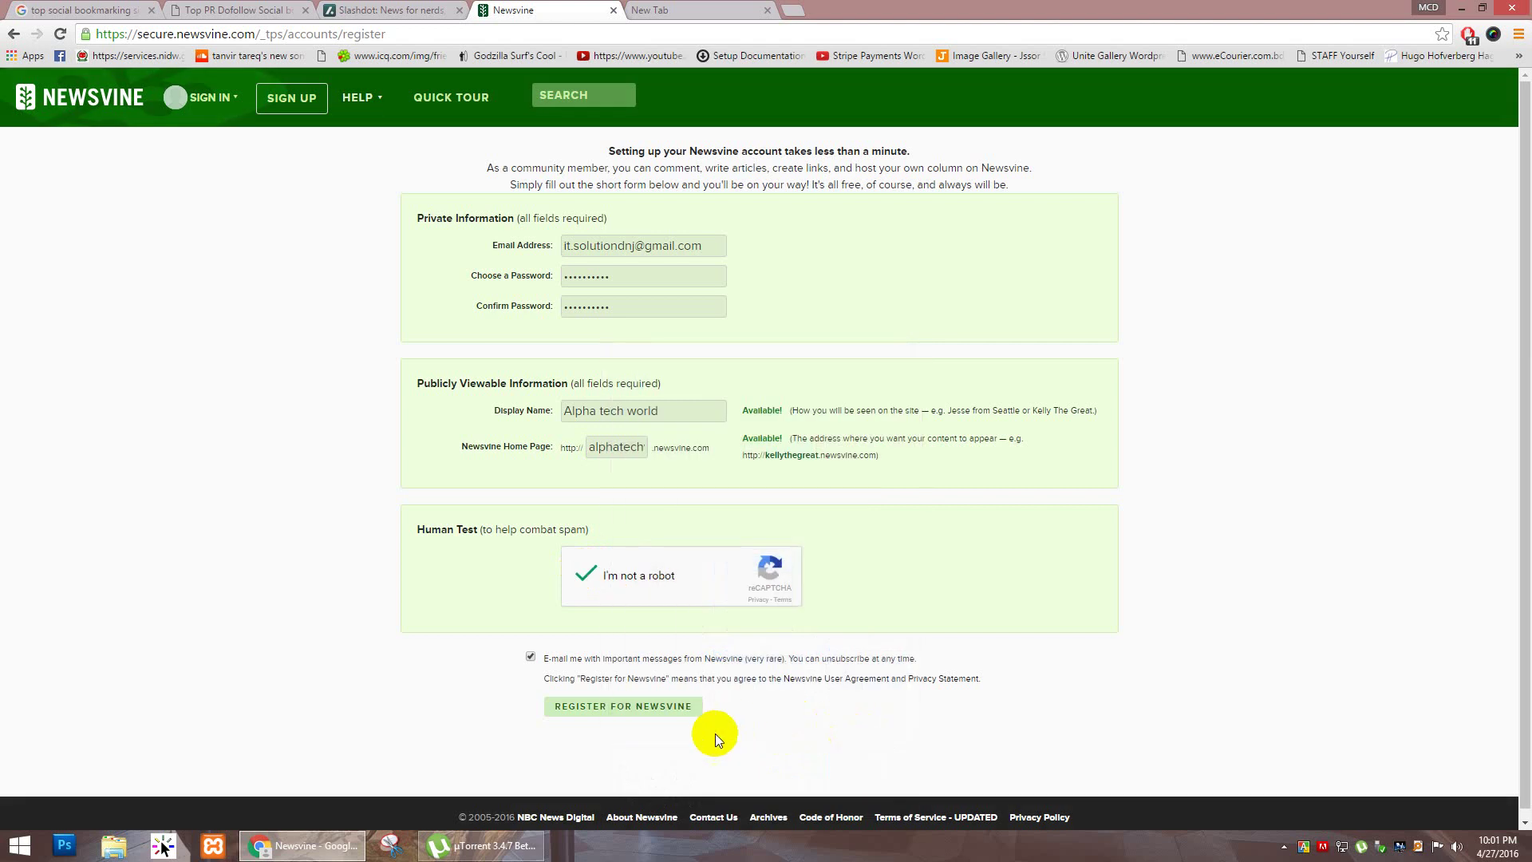
pyautogui.click(623, 708)
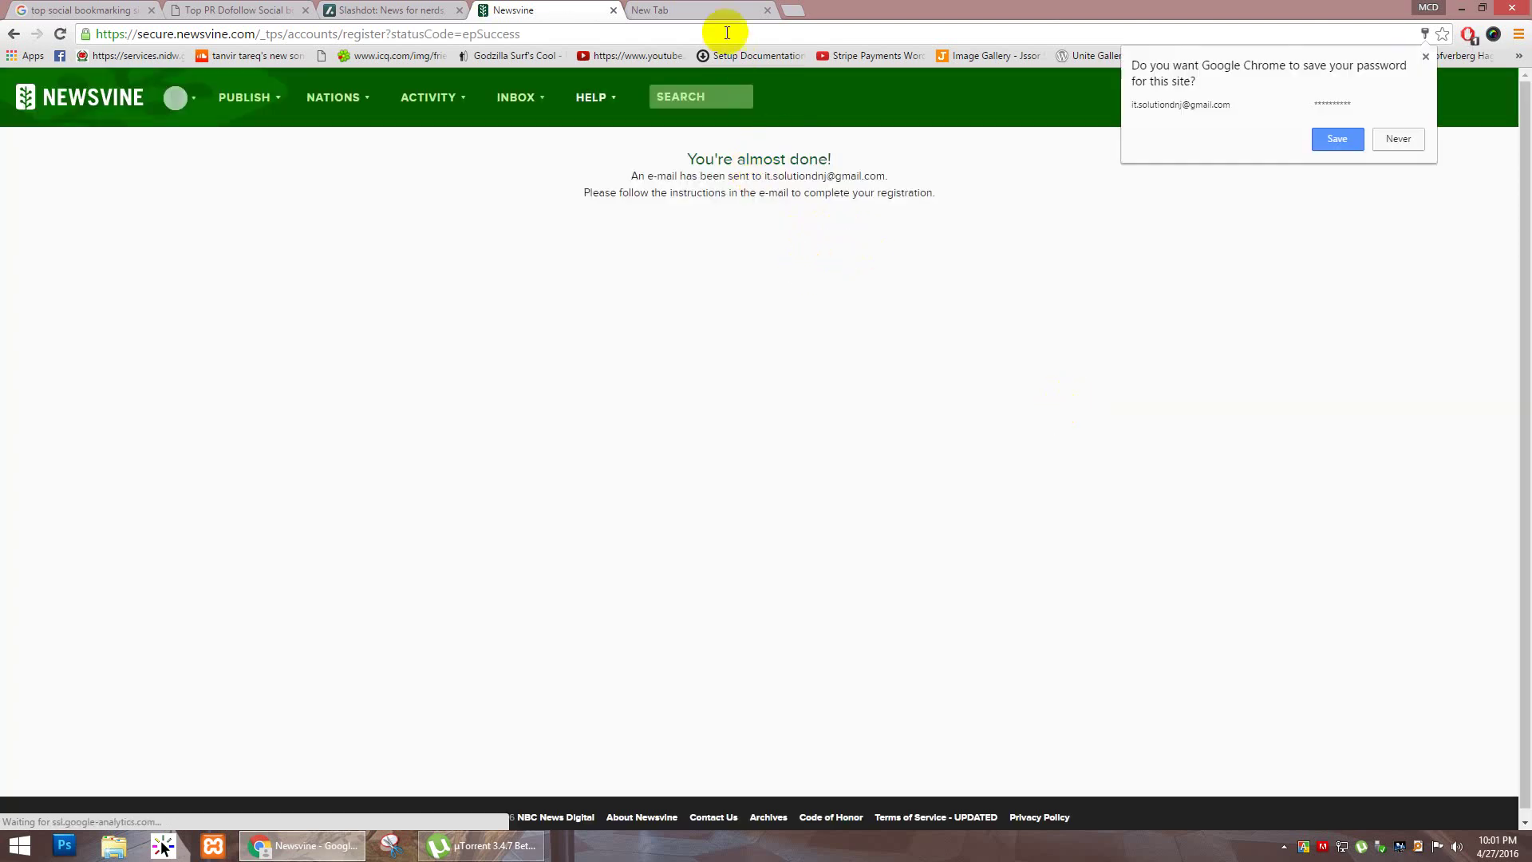
# Step: Save the password in Chrome and open Gmail from the Google apps grid in the new tab
pyautogui.click(1341, 141)
pyautogui.click(764, 8)
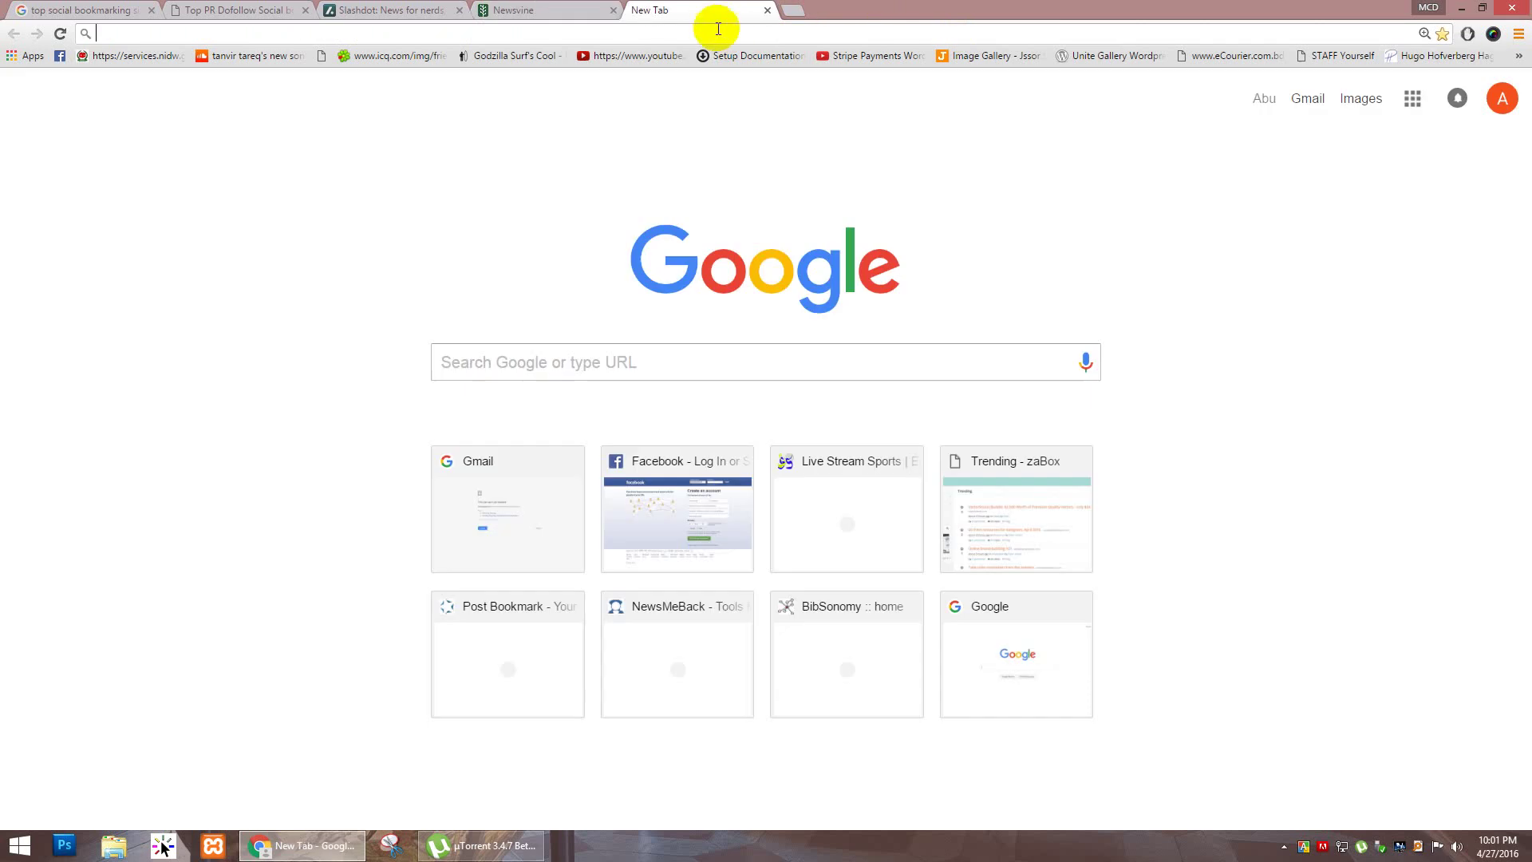
pyautogui.click(1412, 99)
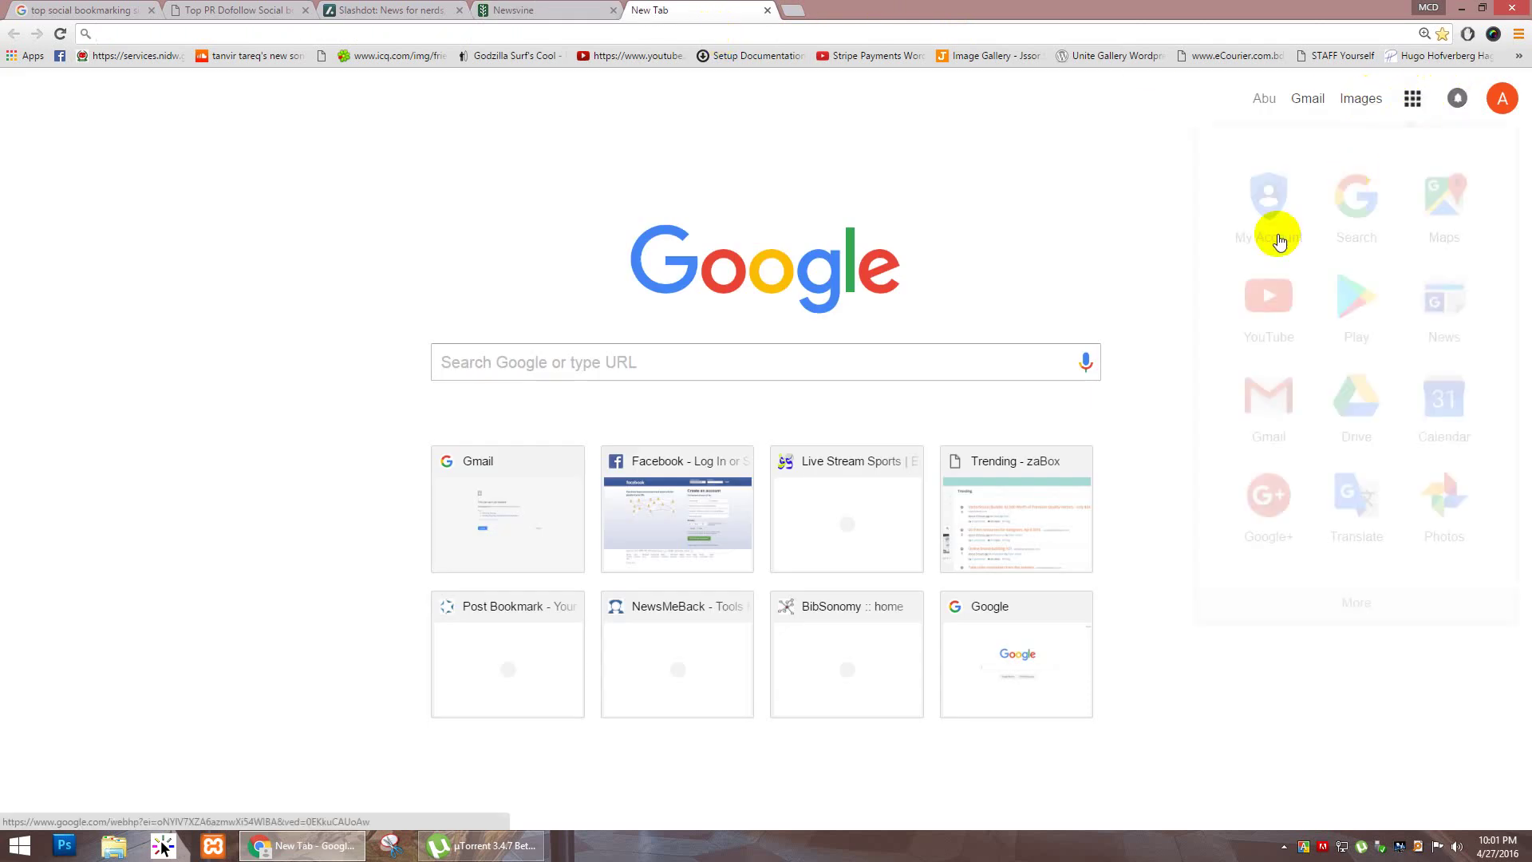
pyautogui.click(1262, 390)
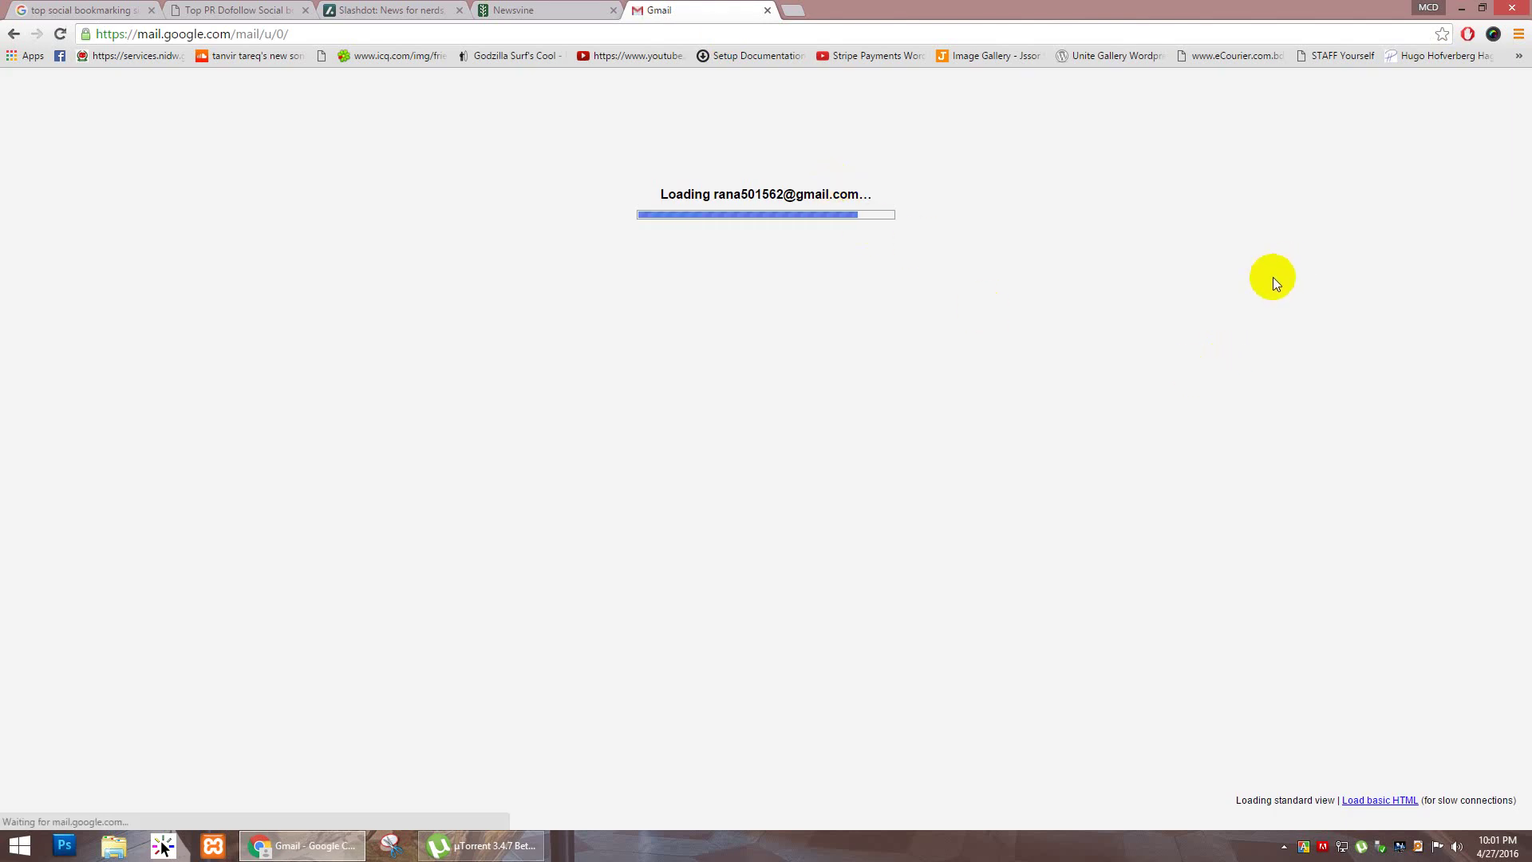
# Step: Dismiss the browser profile picker, keeping the current profile, and close the Gmail tab
pyautogui.click(1425, 9)
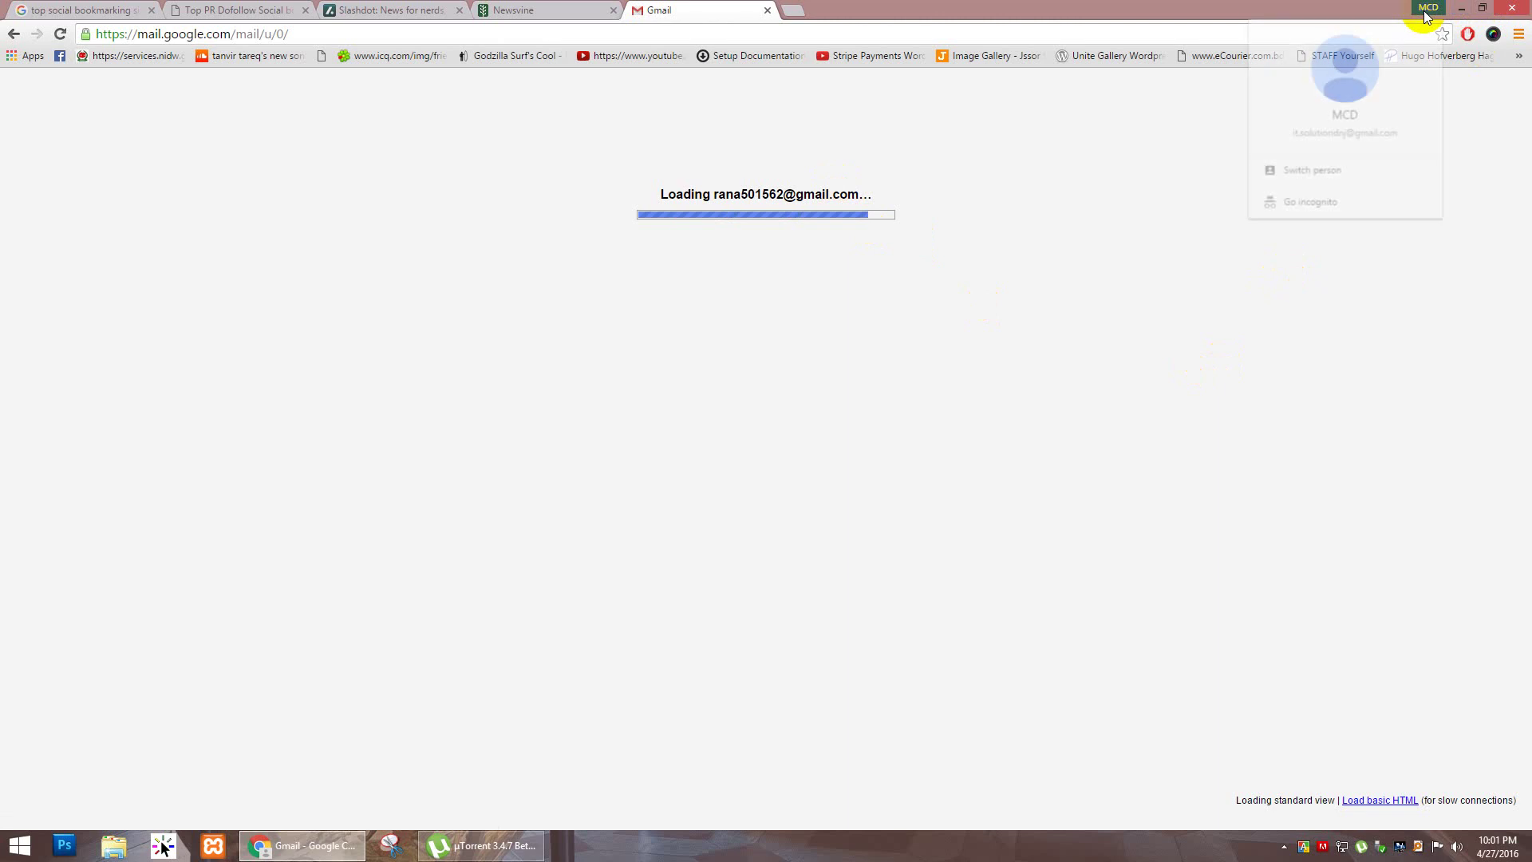
pyautogui.click(1328, 172)
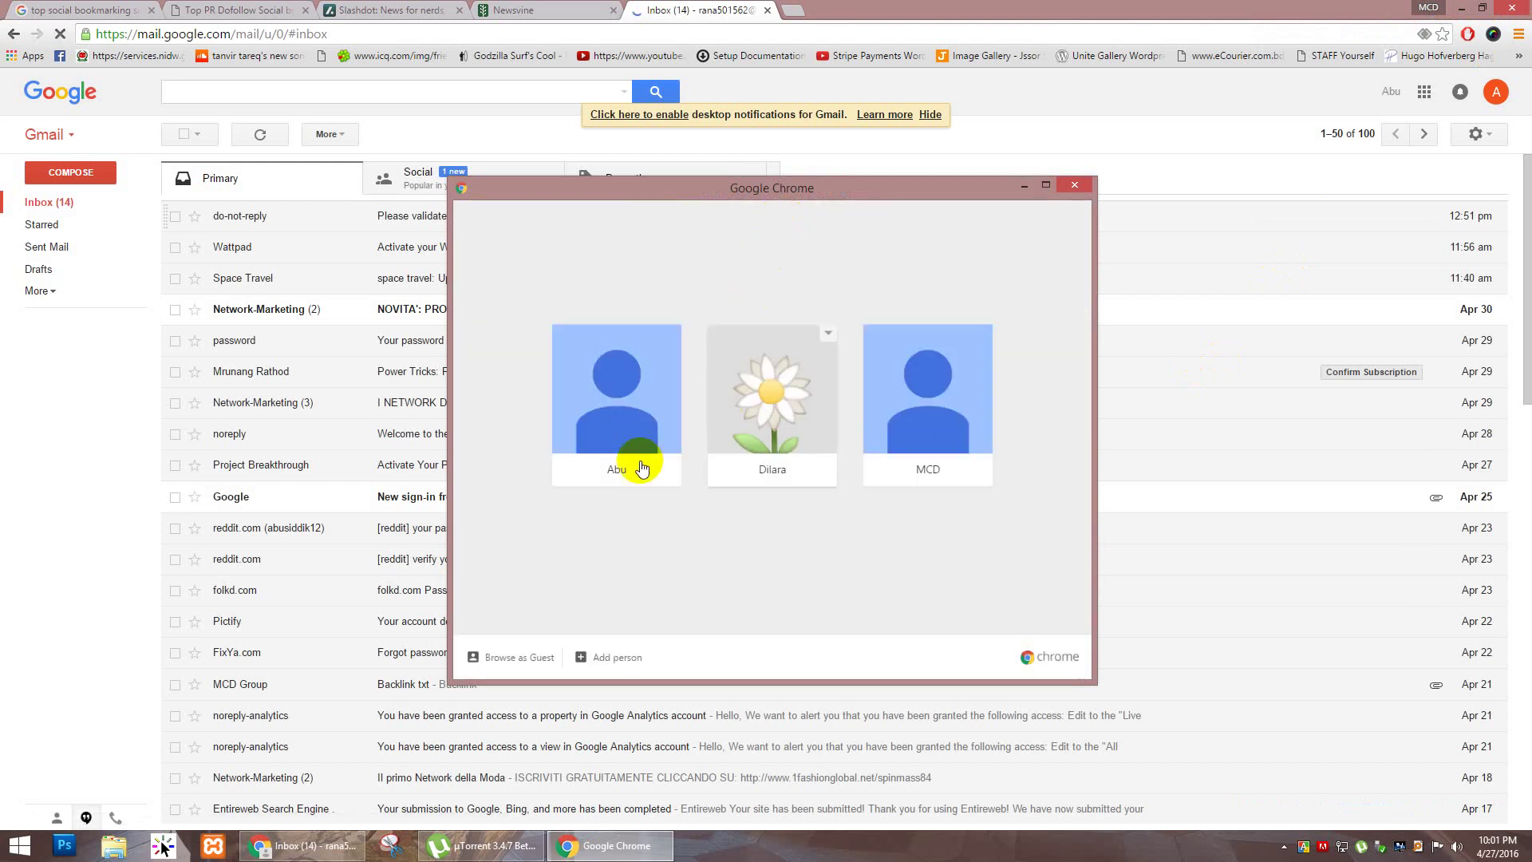
pyautogui.click(959, 467)
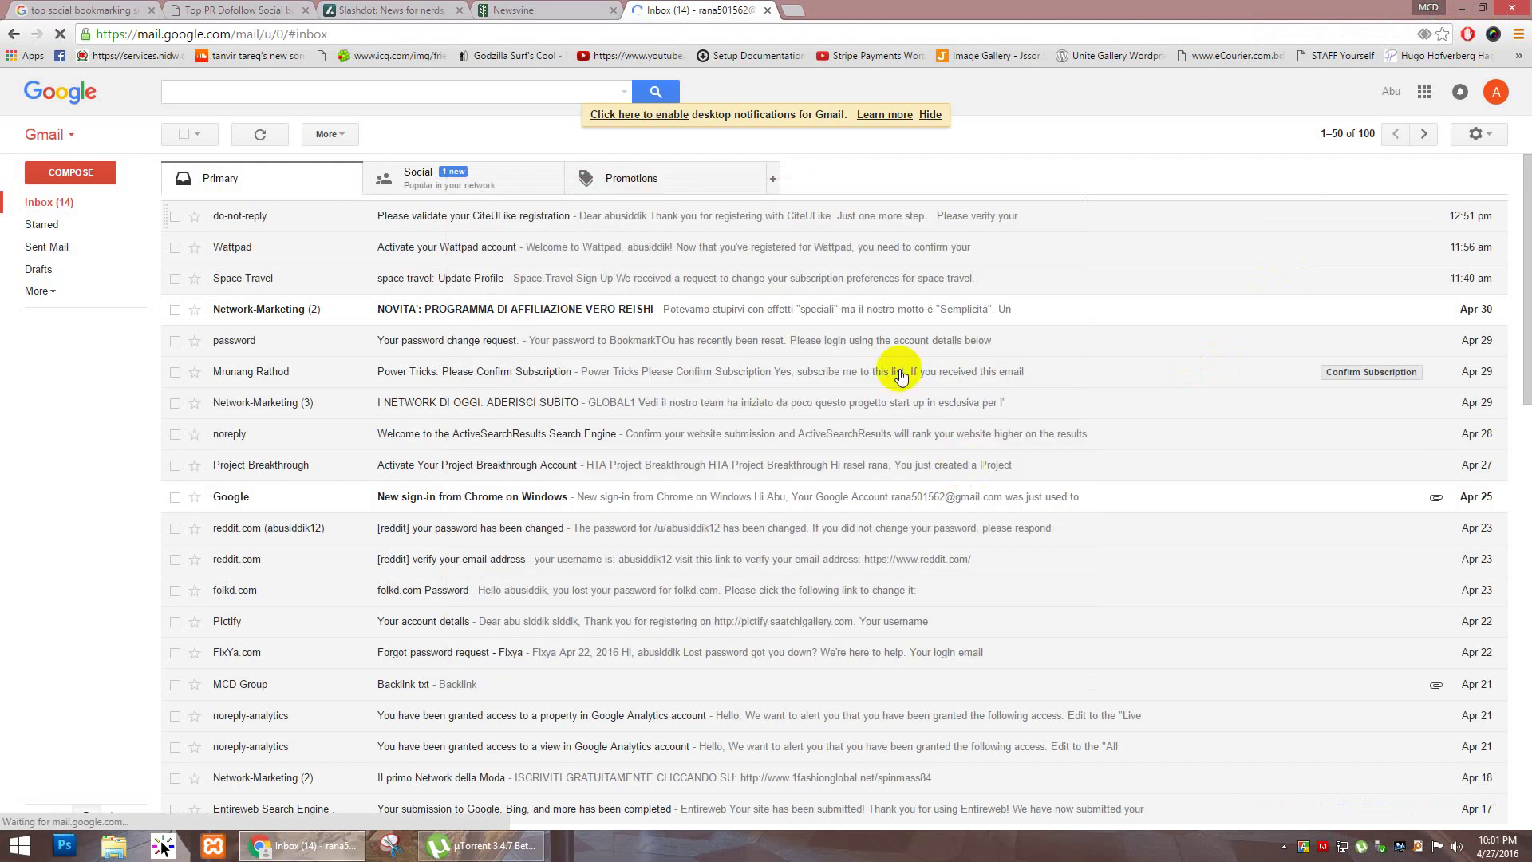
pyautogui.click(768, 11)
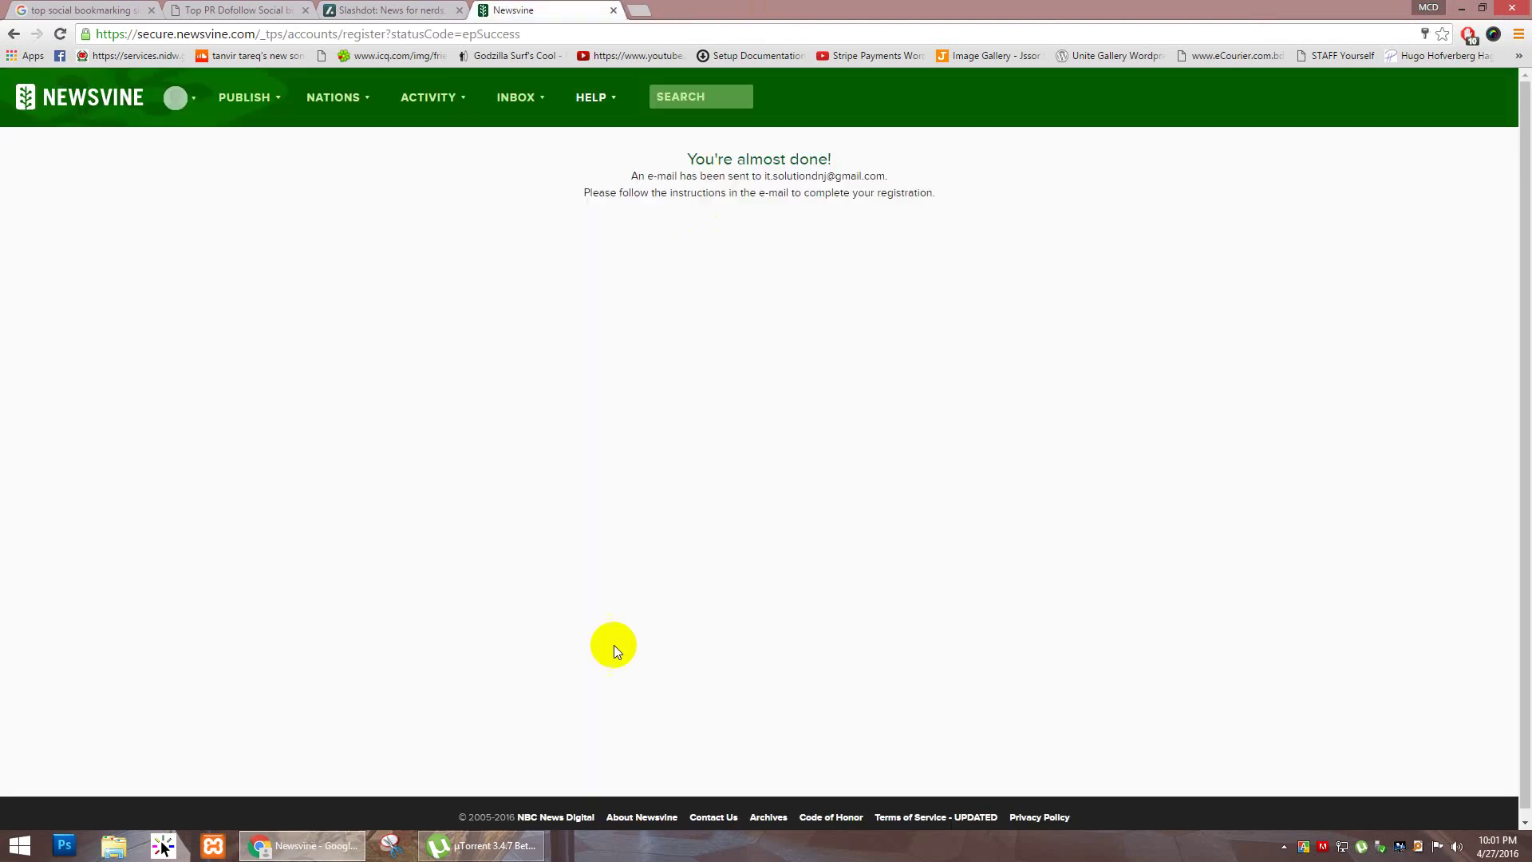
# Step: Dismiss the profile picker, restore Chrome, and open a new tab showing the Google start page
pyautogui.click(1430, 12)
pyautogui.click(1301, 177)
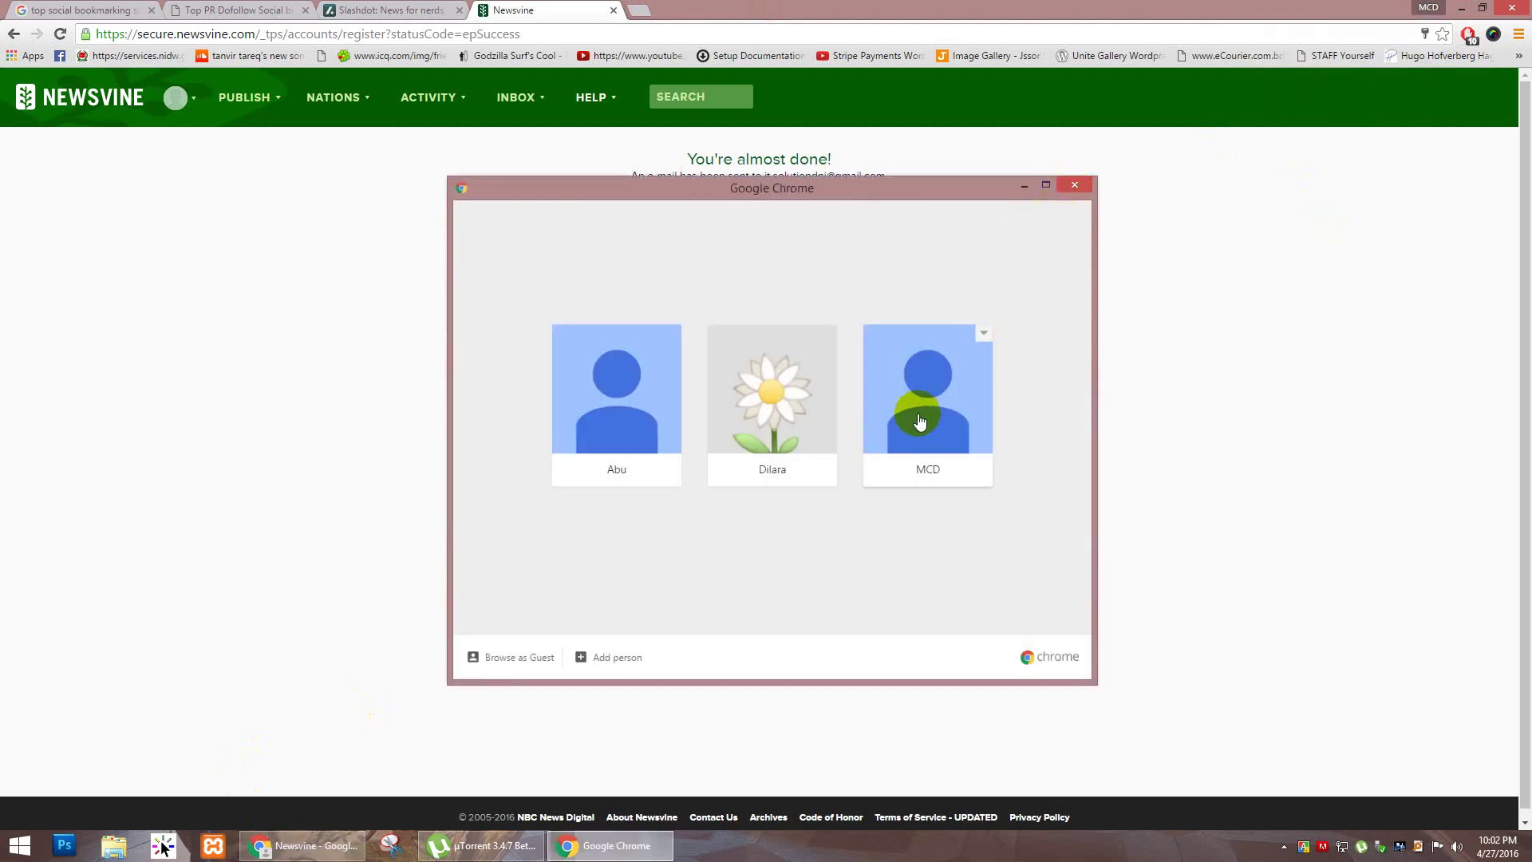
pyautogui.click(920, 420)
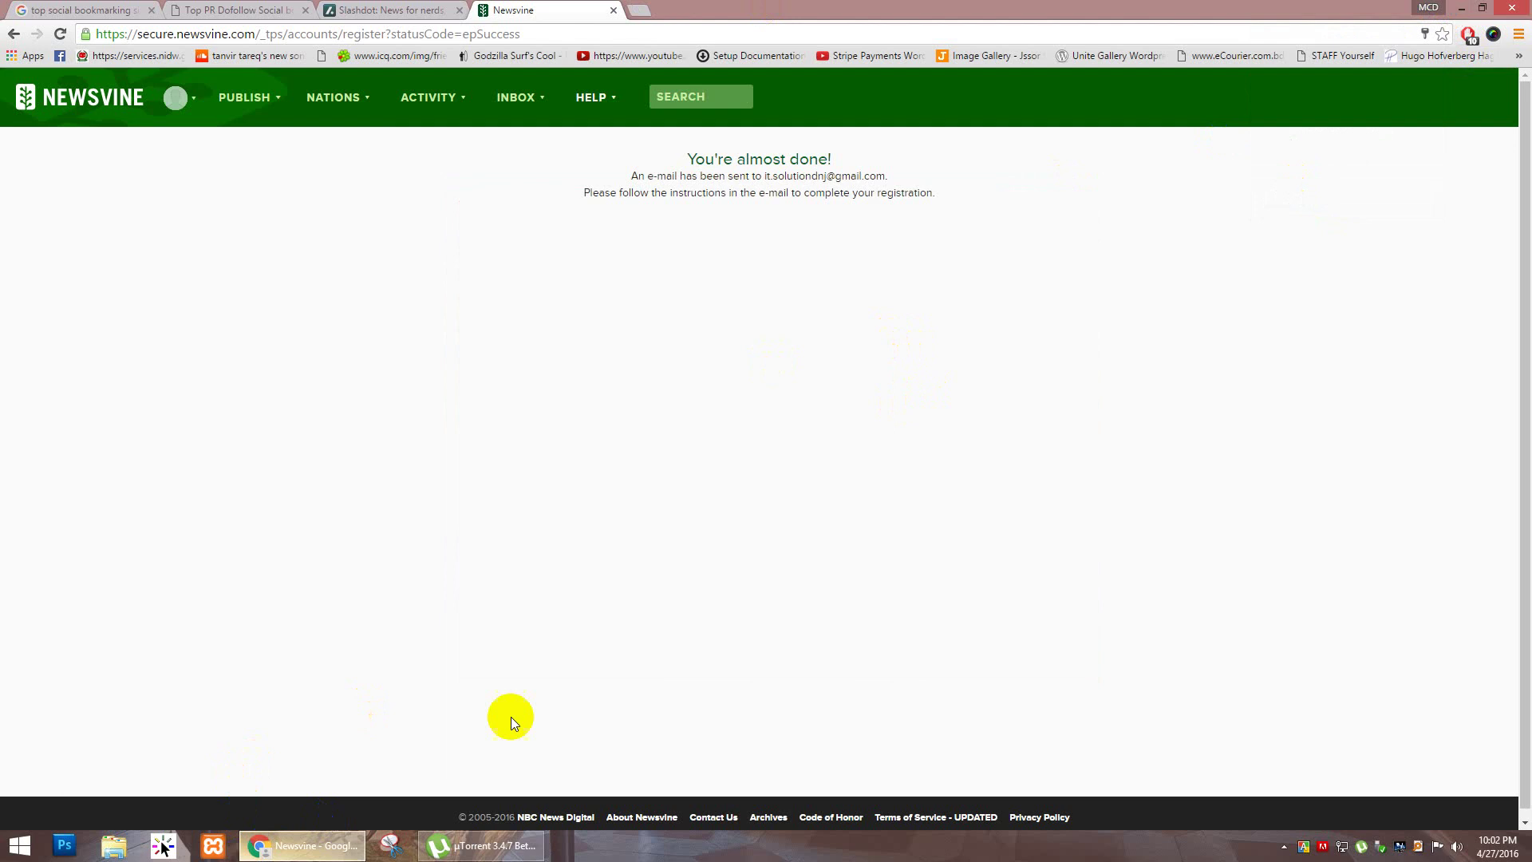
pyautogui.click(1459, 10)
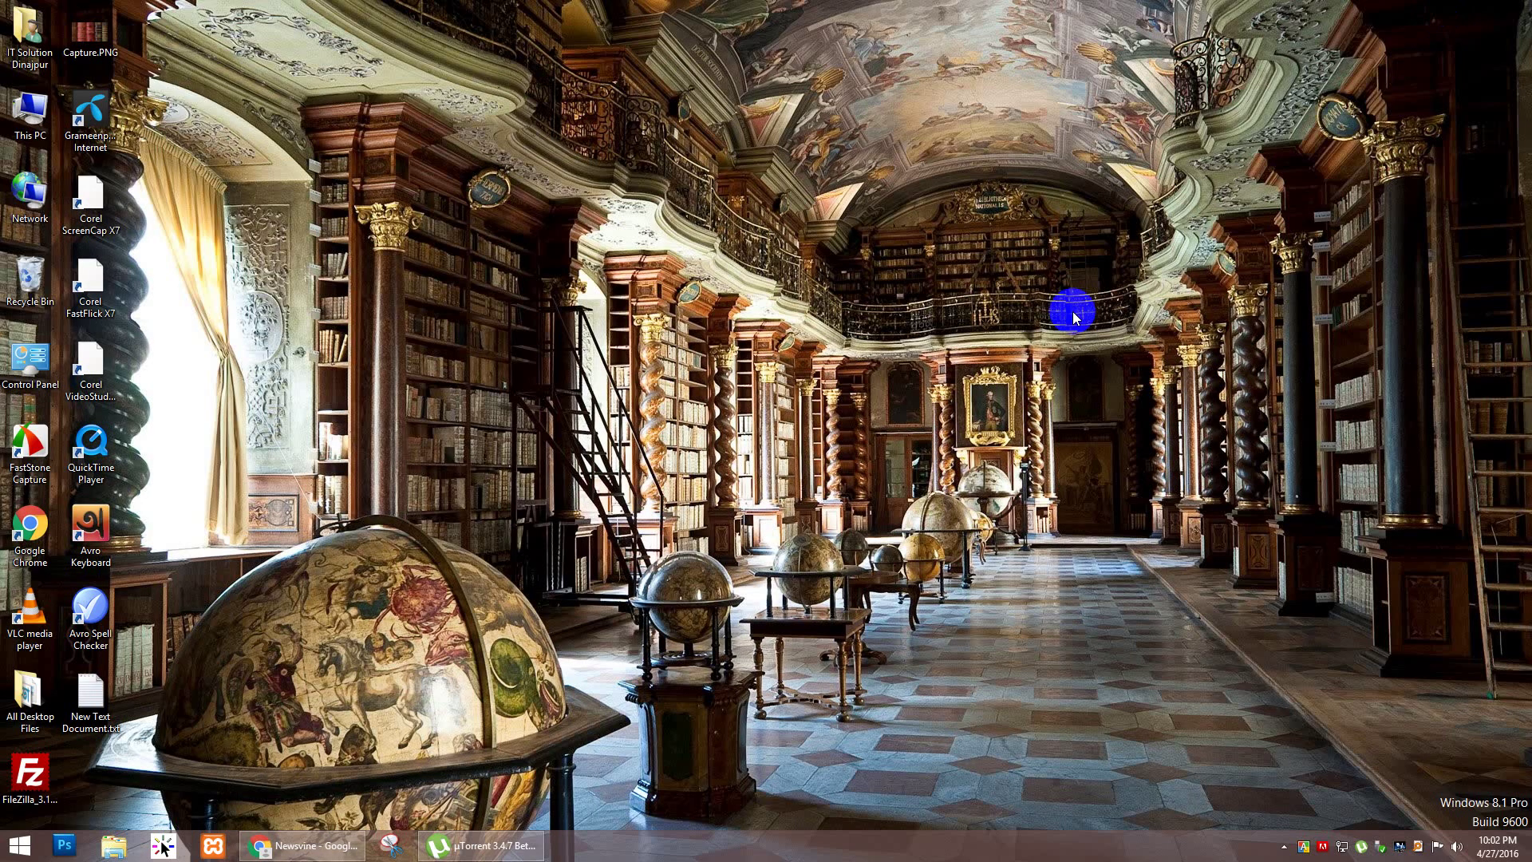
pyautogui.click(302, 845)
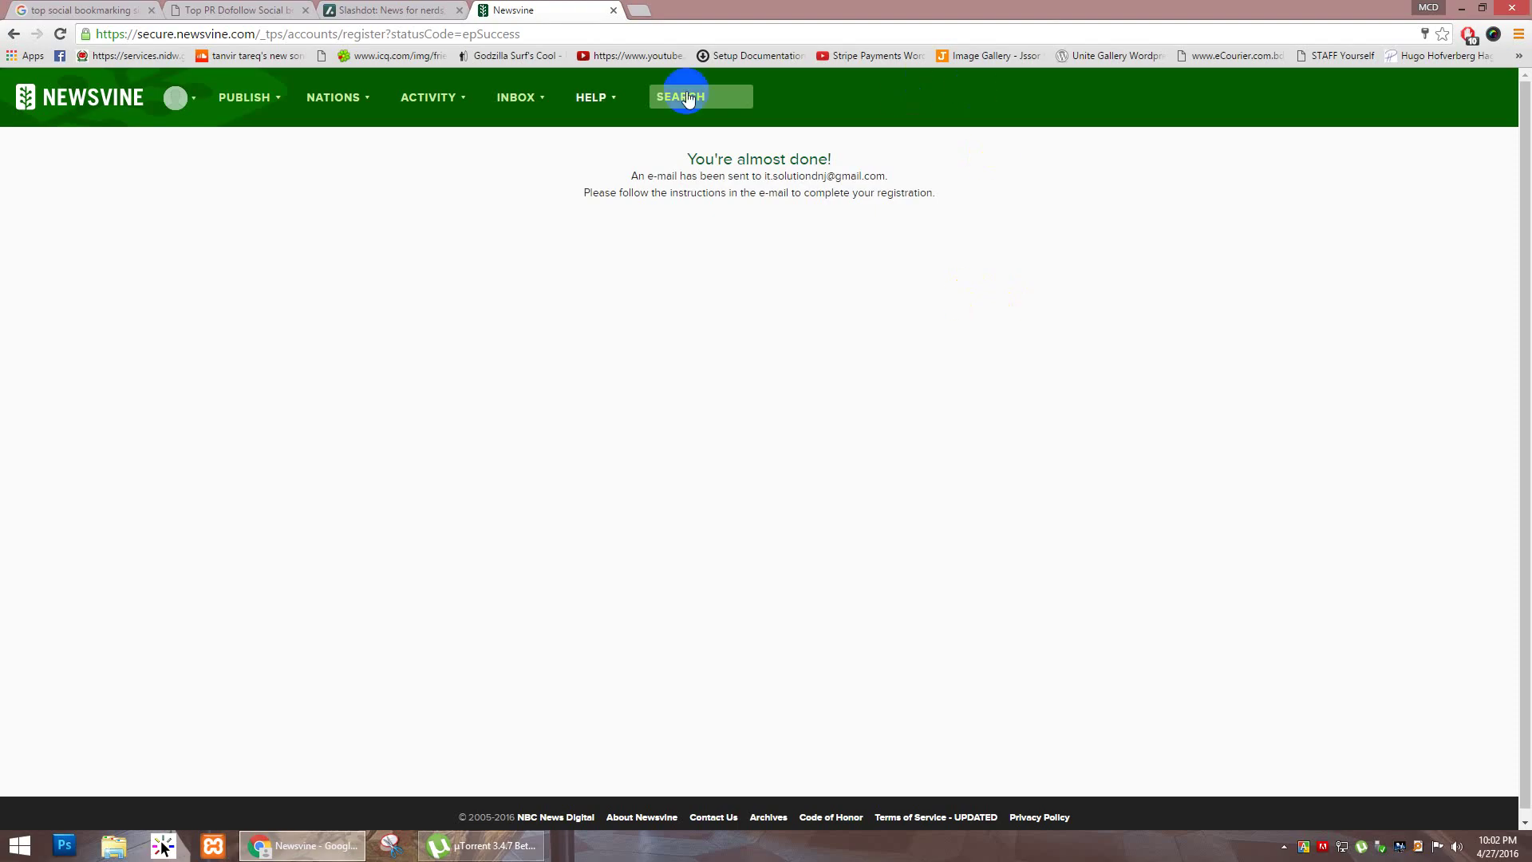
pyautogui.click(634, 10)
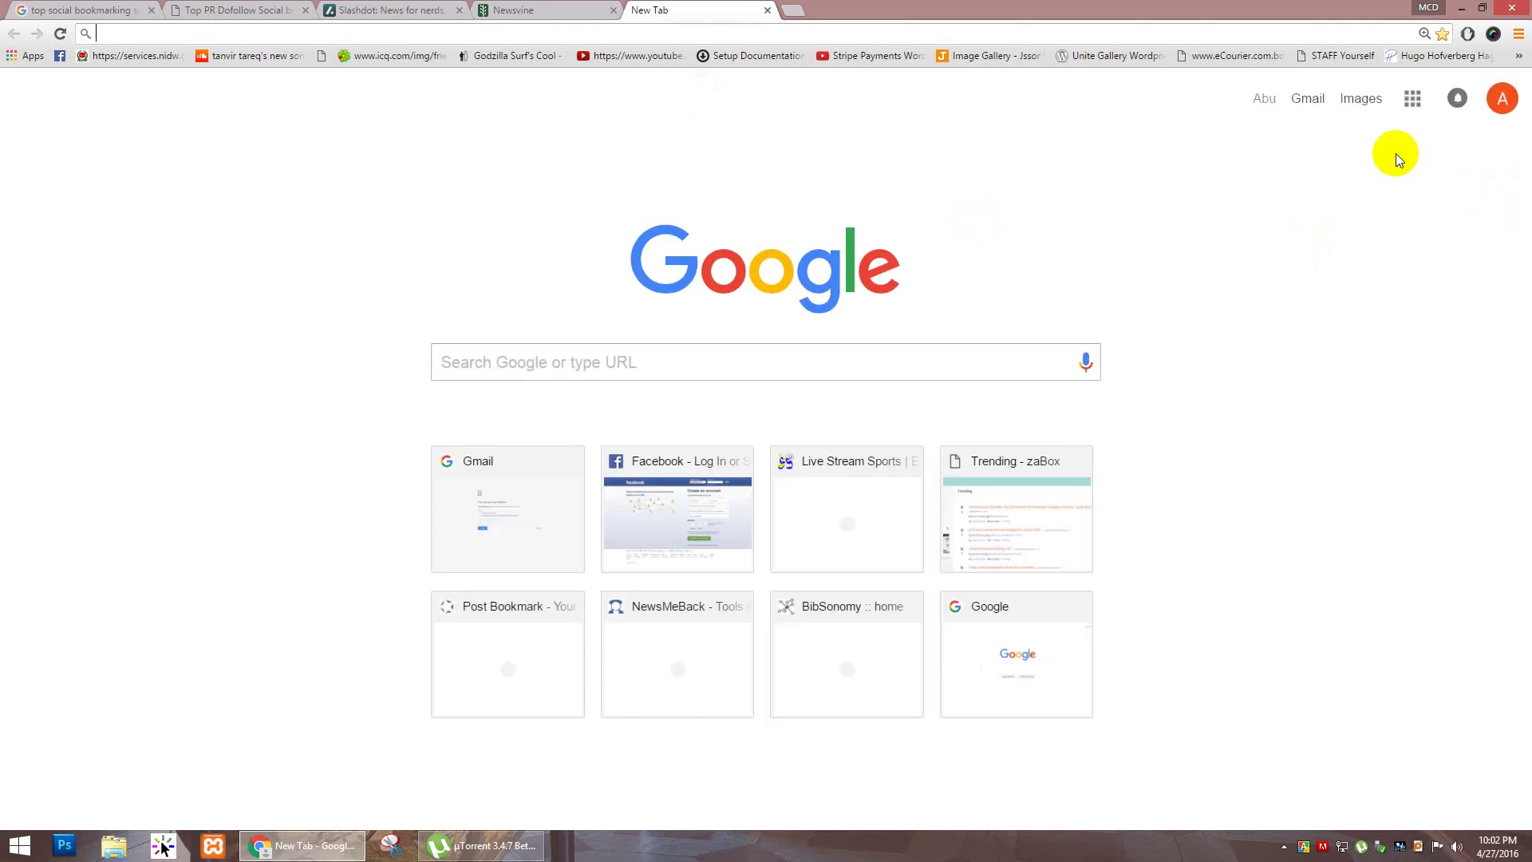
# Step: Open Gmail and check the Social, Primary and Promotions categories for the Newsvine confirmation
pyautogui.click(1412, 100)
pyautogui.click(1254, 403)
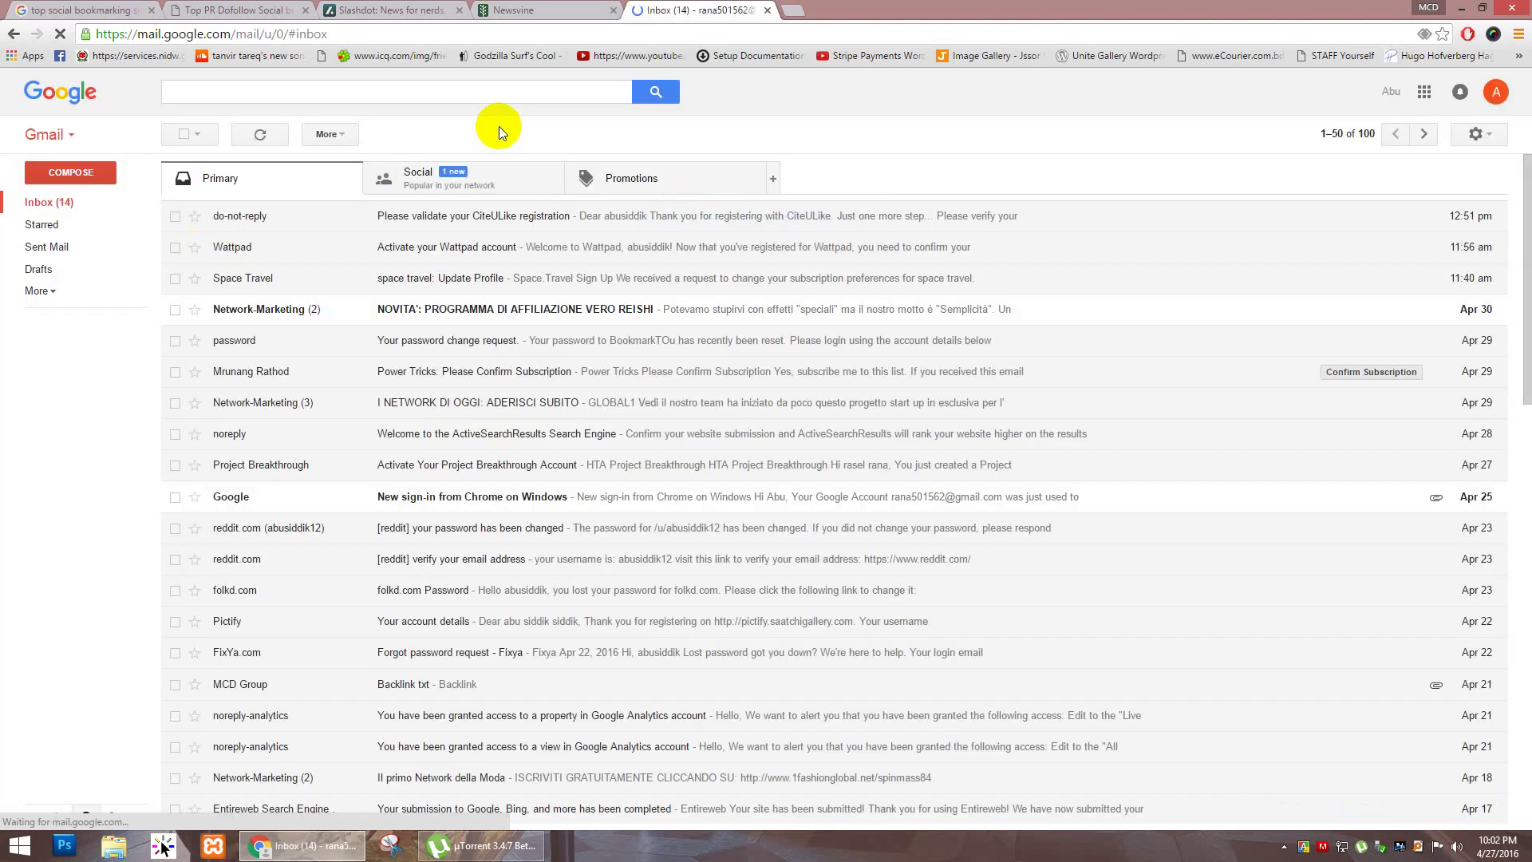
pyautogui.click(443, 181)
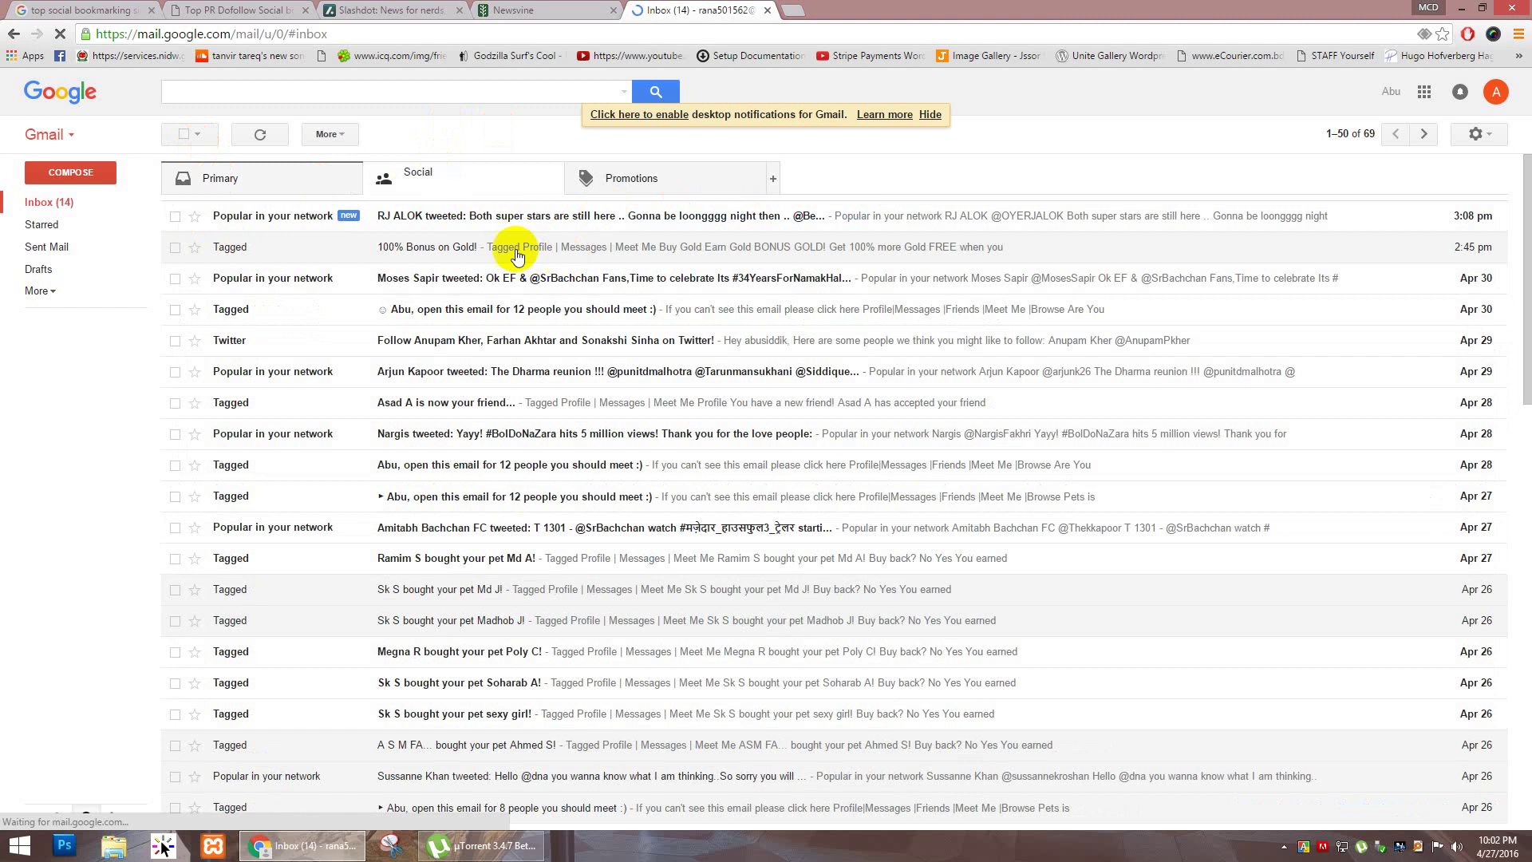
pyautogui.click(271, 185)
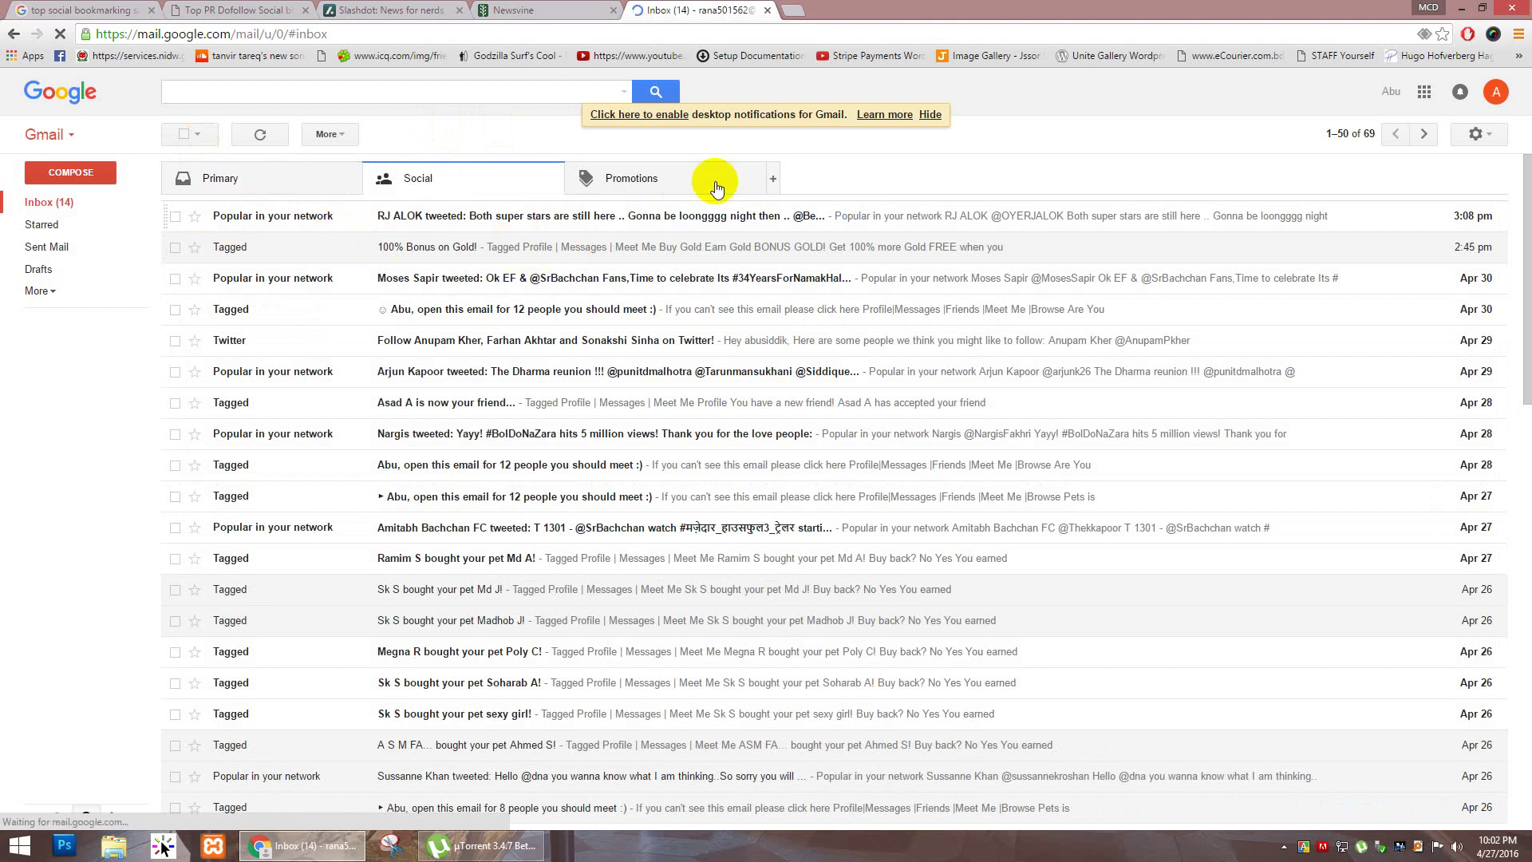
pyautogui.click(696, 179)
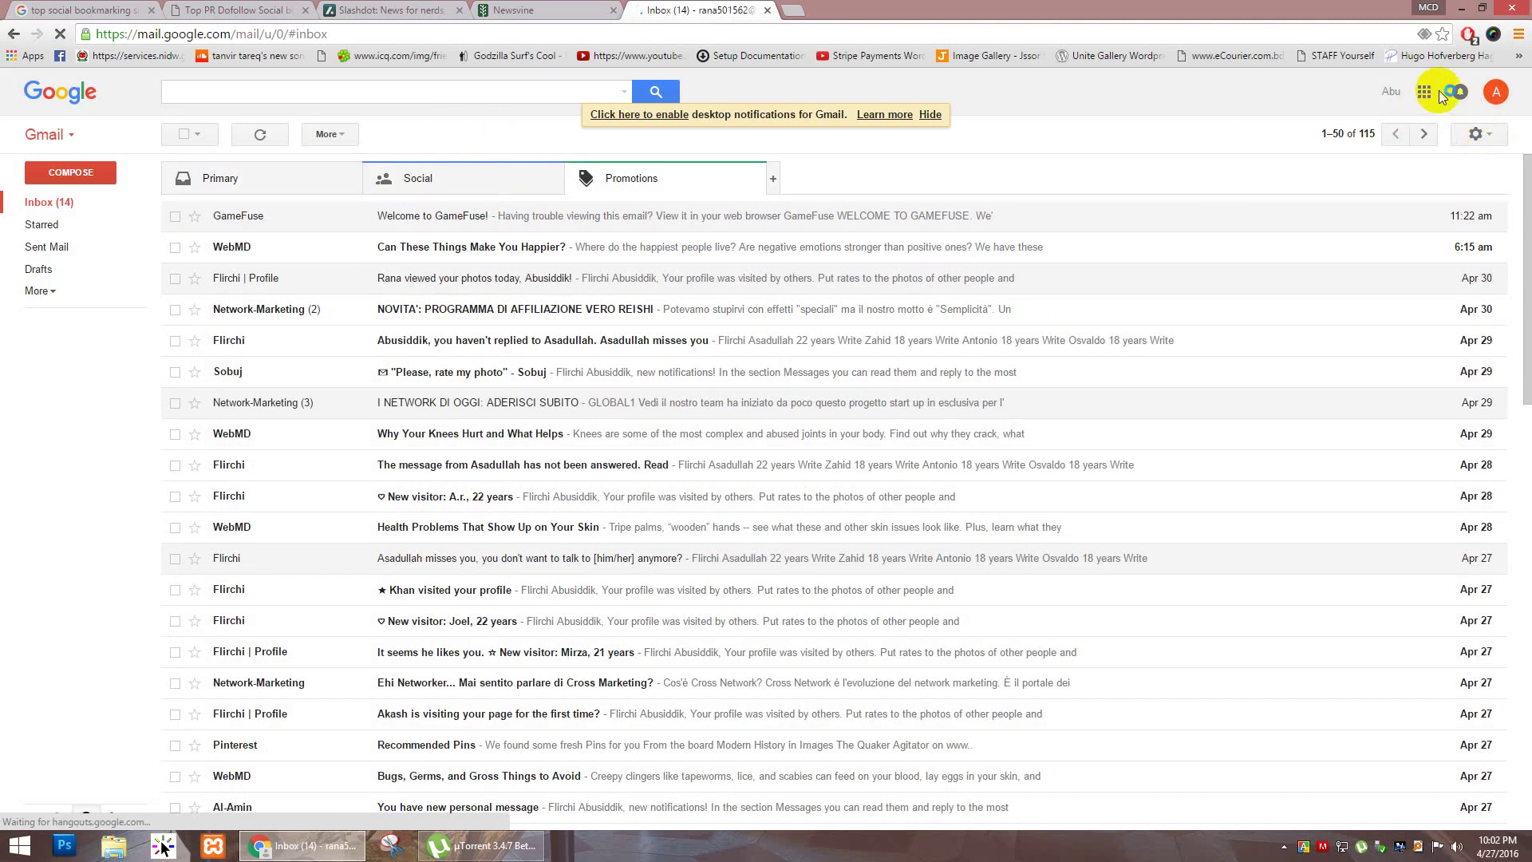
pyautogui.click(1496, 92)
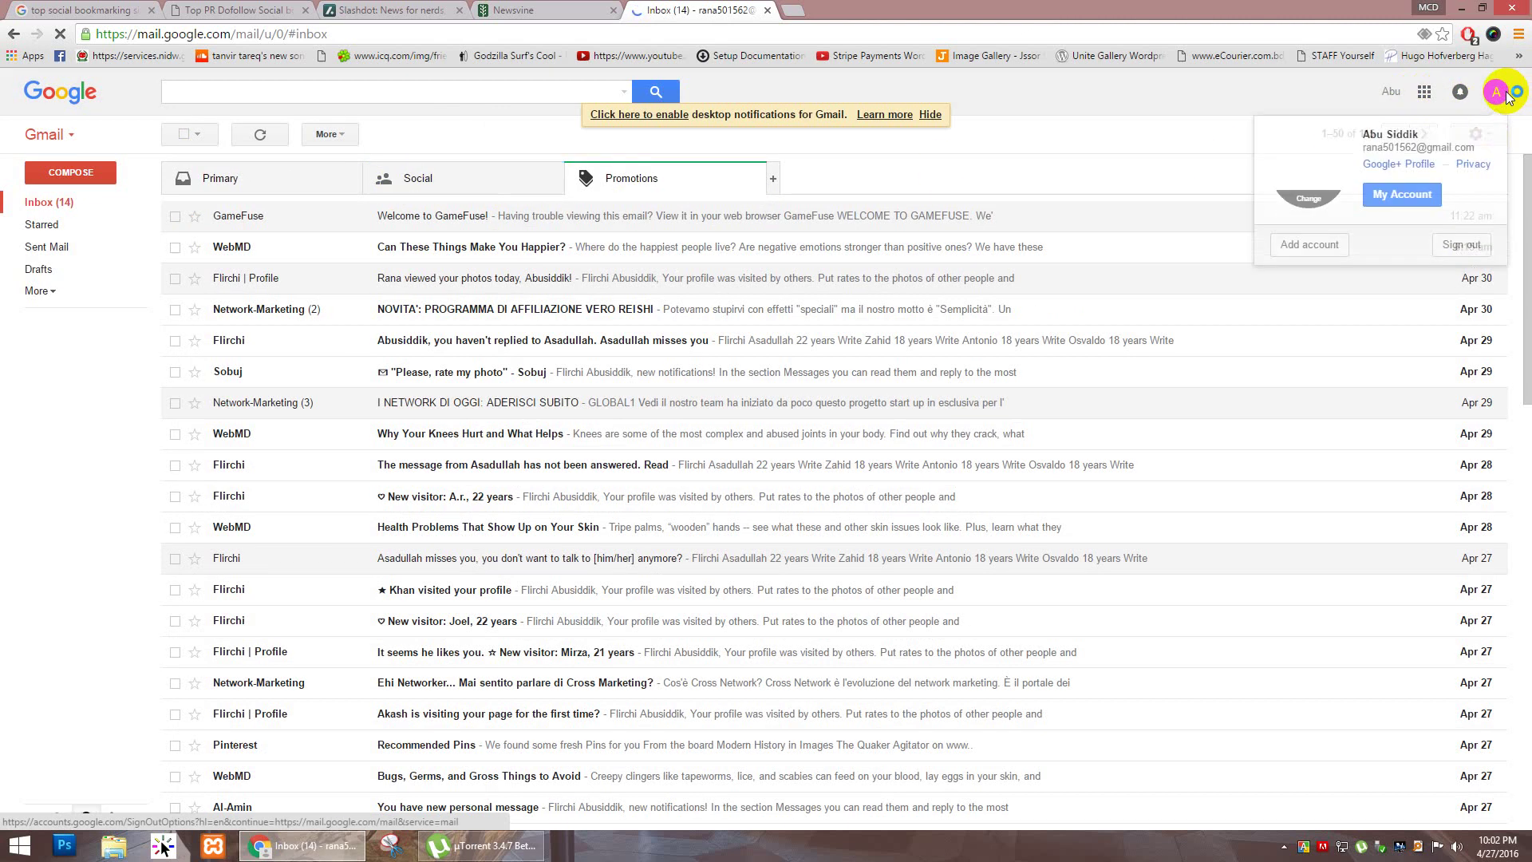
pyautogui.click(1452, 247)
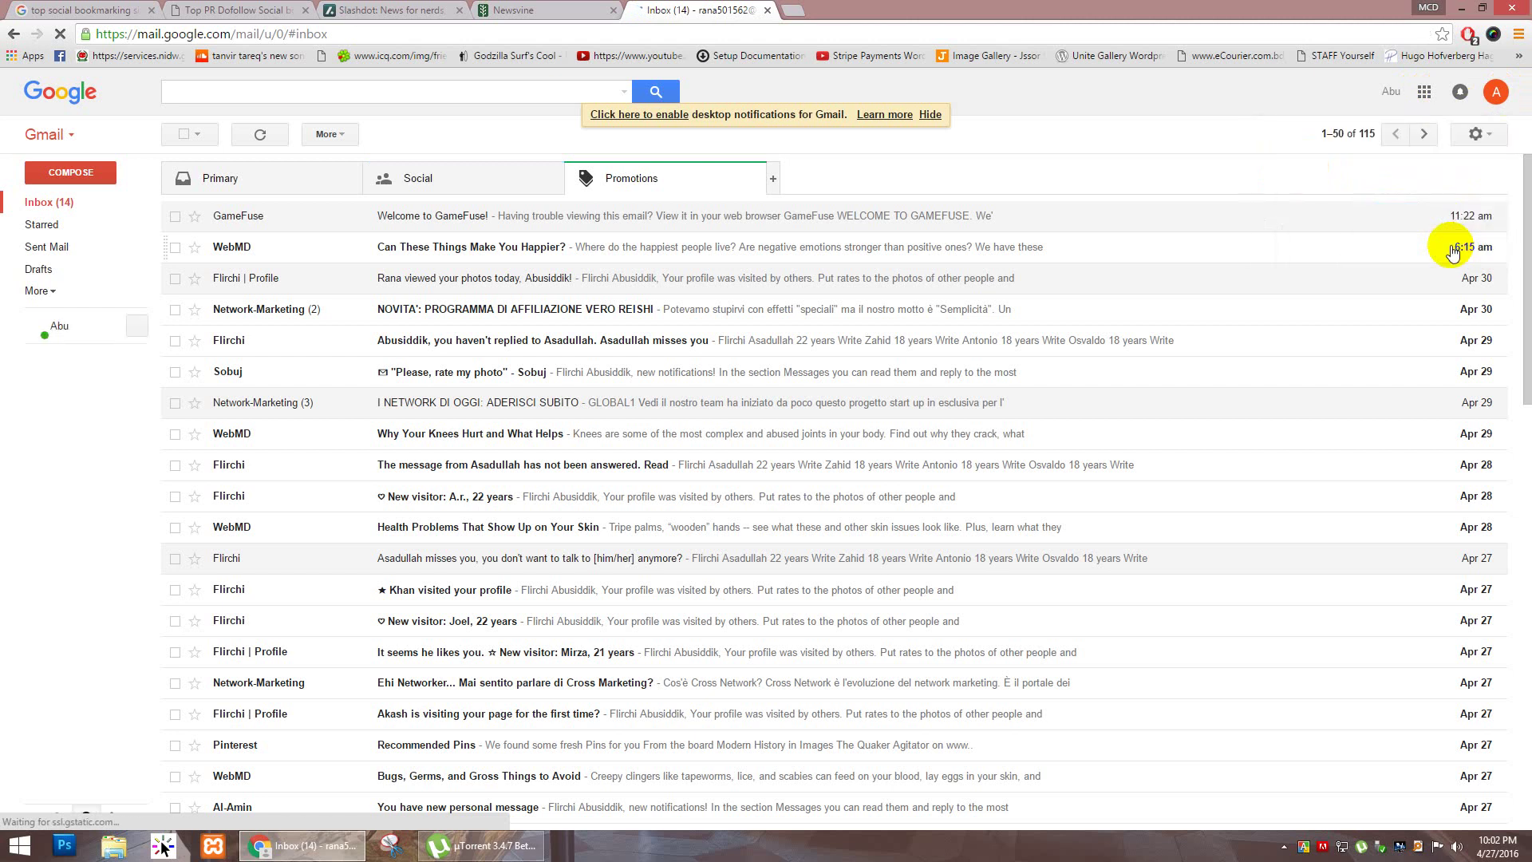
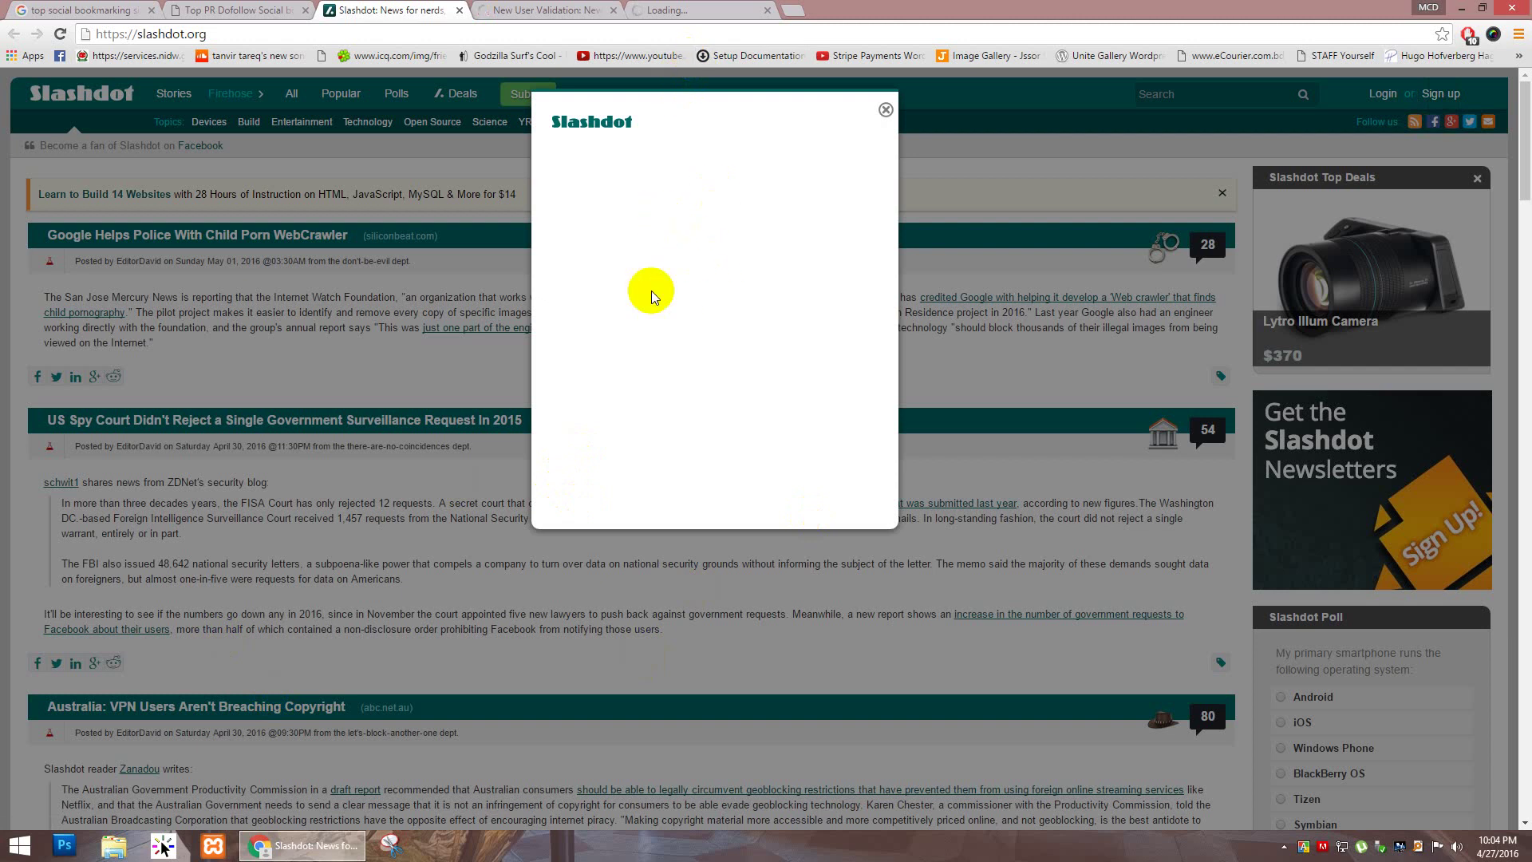
# Step: Leave the Newsvine tour and open Account Settings from the profile avatar menu
pyautogui.click(712, 9)
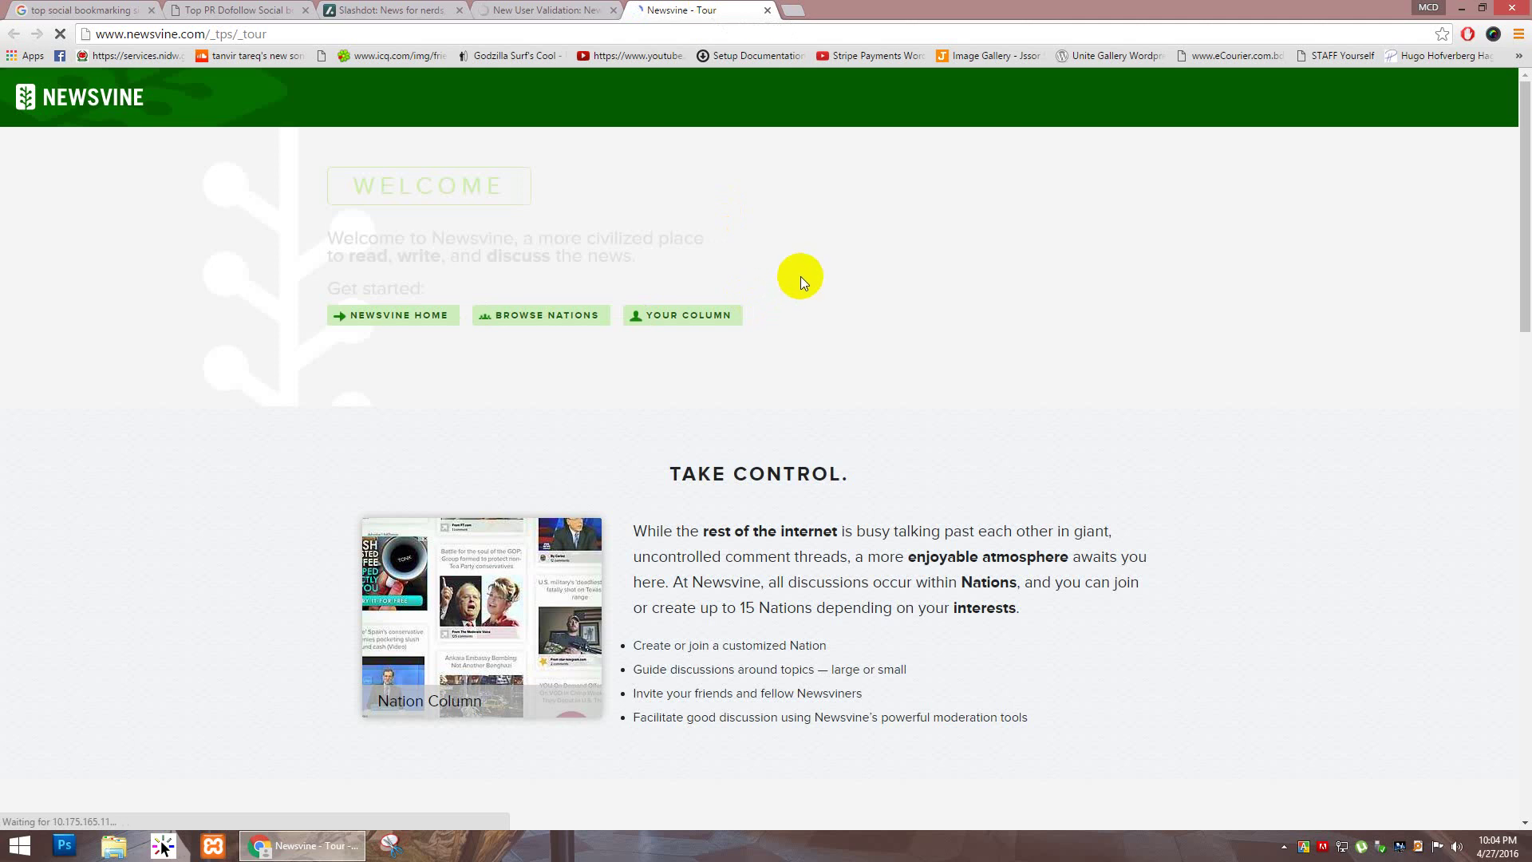
pyautogui.scroll(-12, 820, 401)
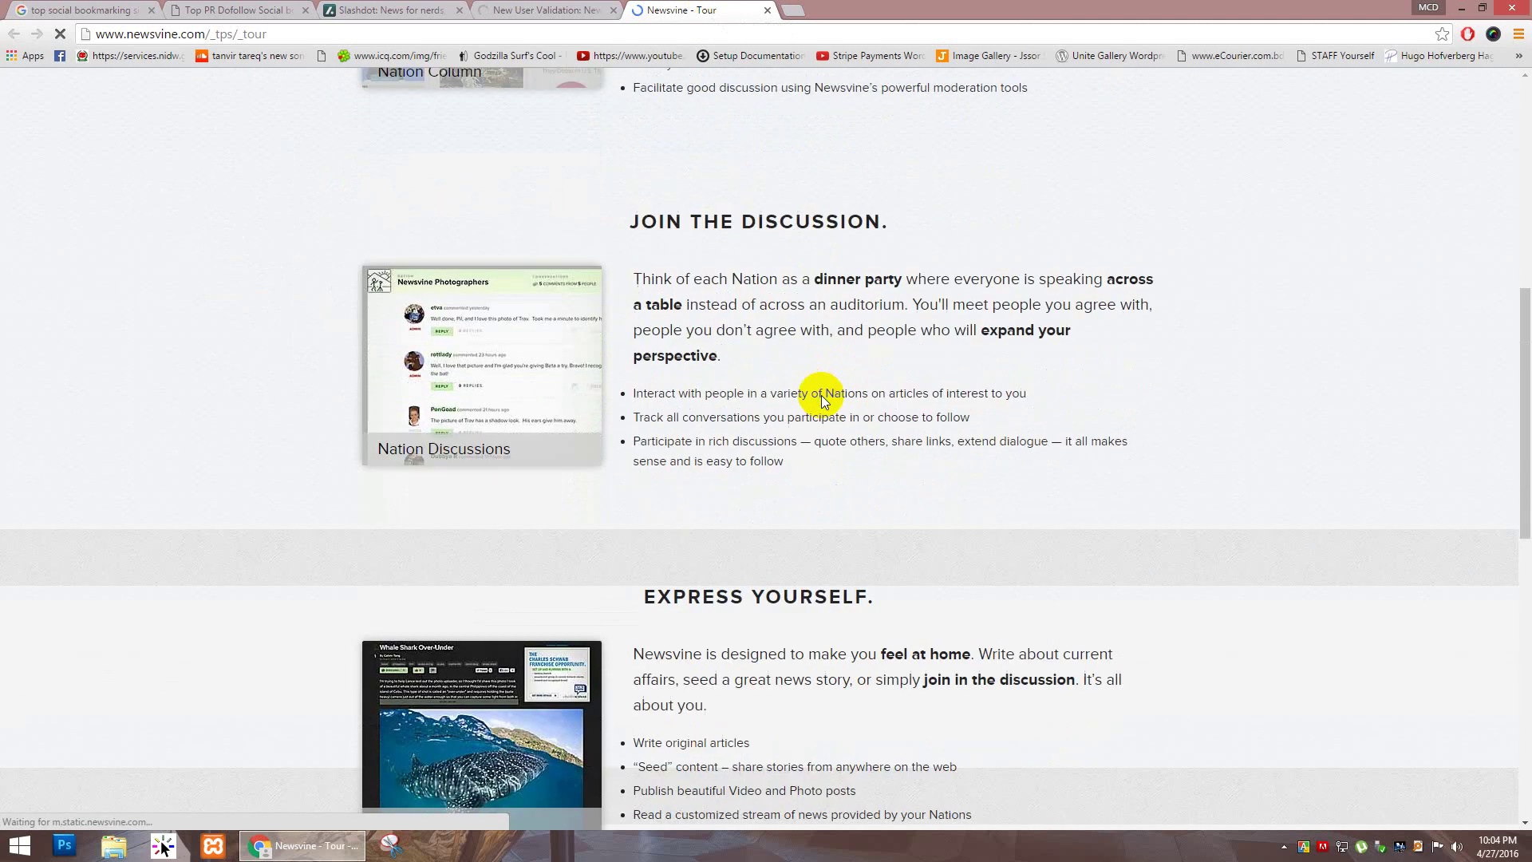
pyautogui.scroll(-5, 822, 395)
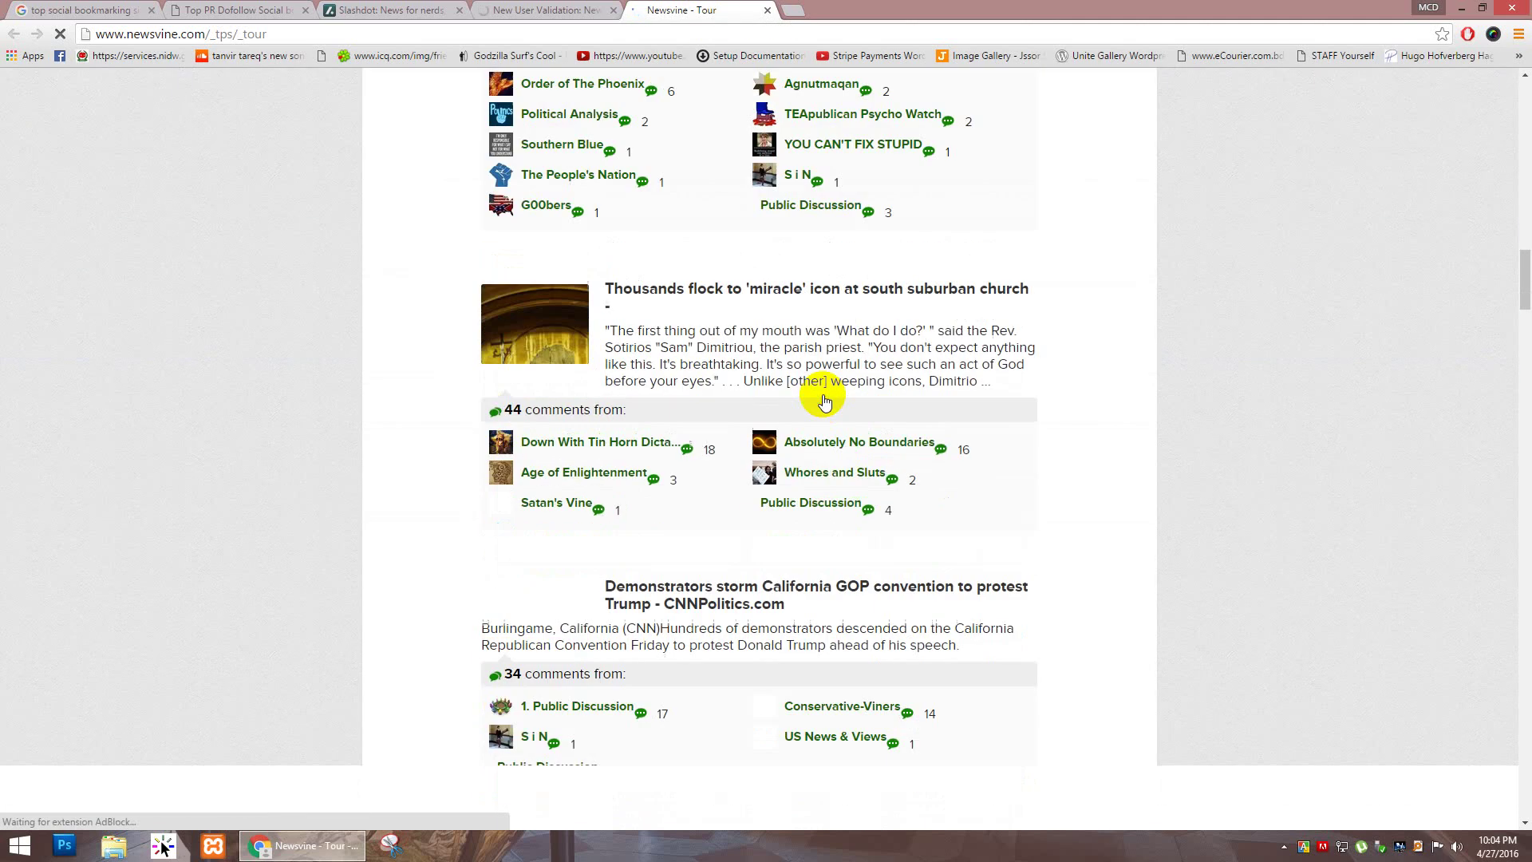
pyautogui.scroll(15, 822, 395)
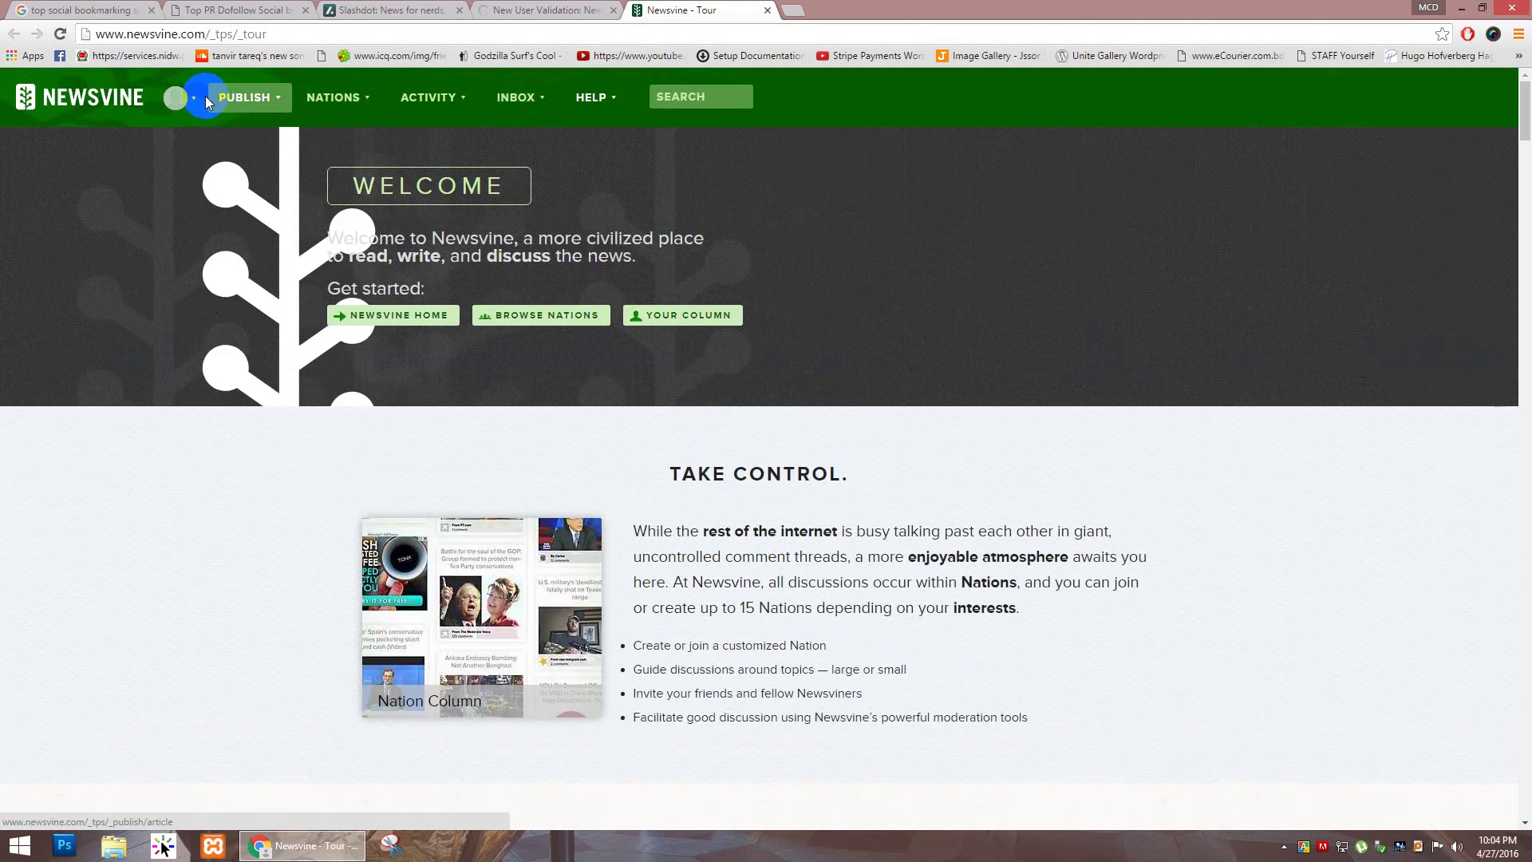
pyautogui.click(178, 97)
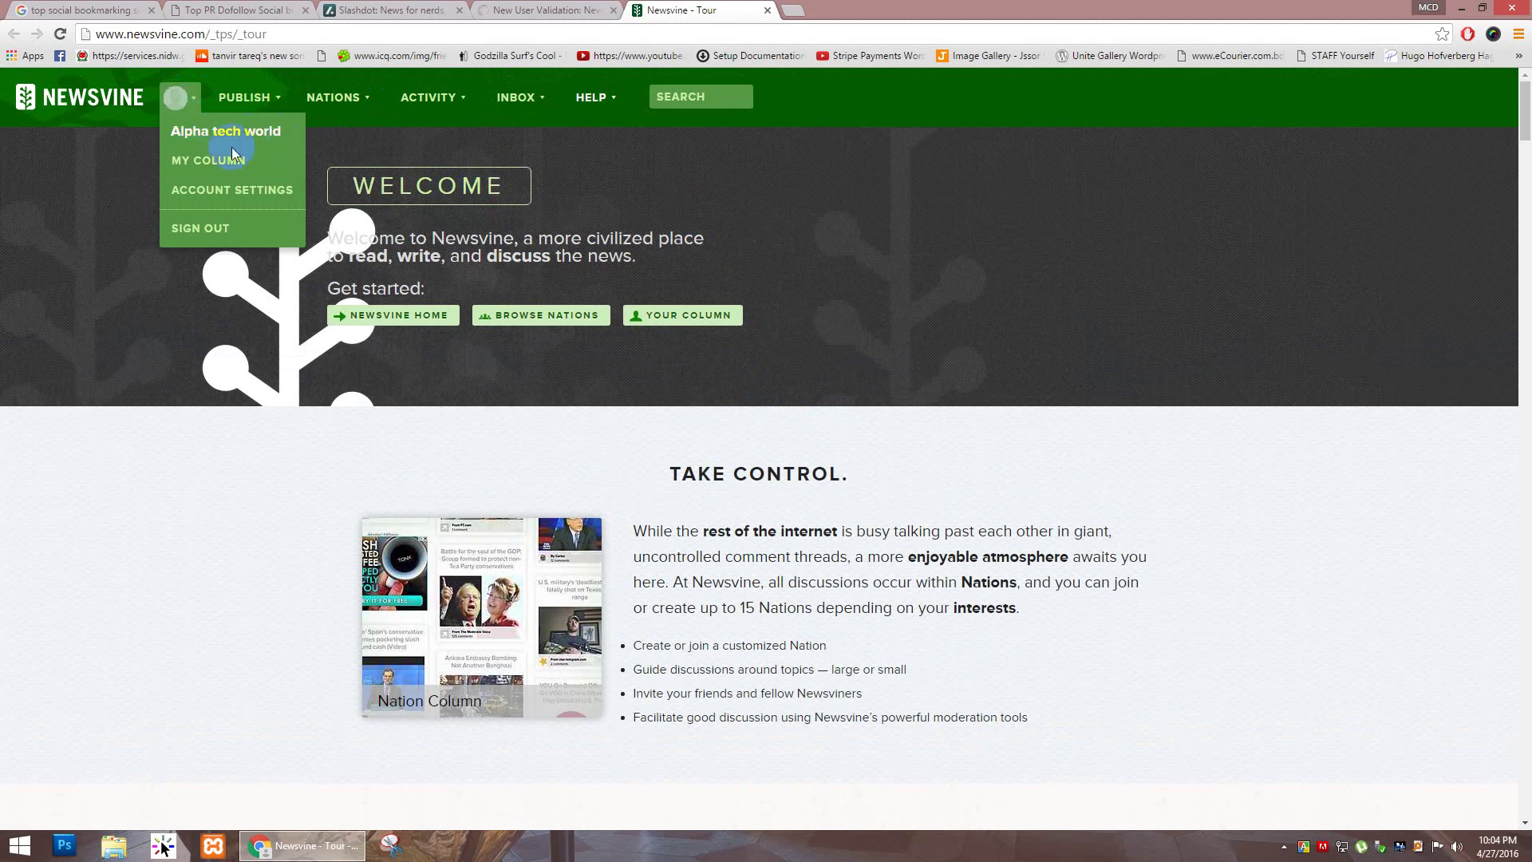
pyautogui.click(237, 189)
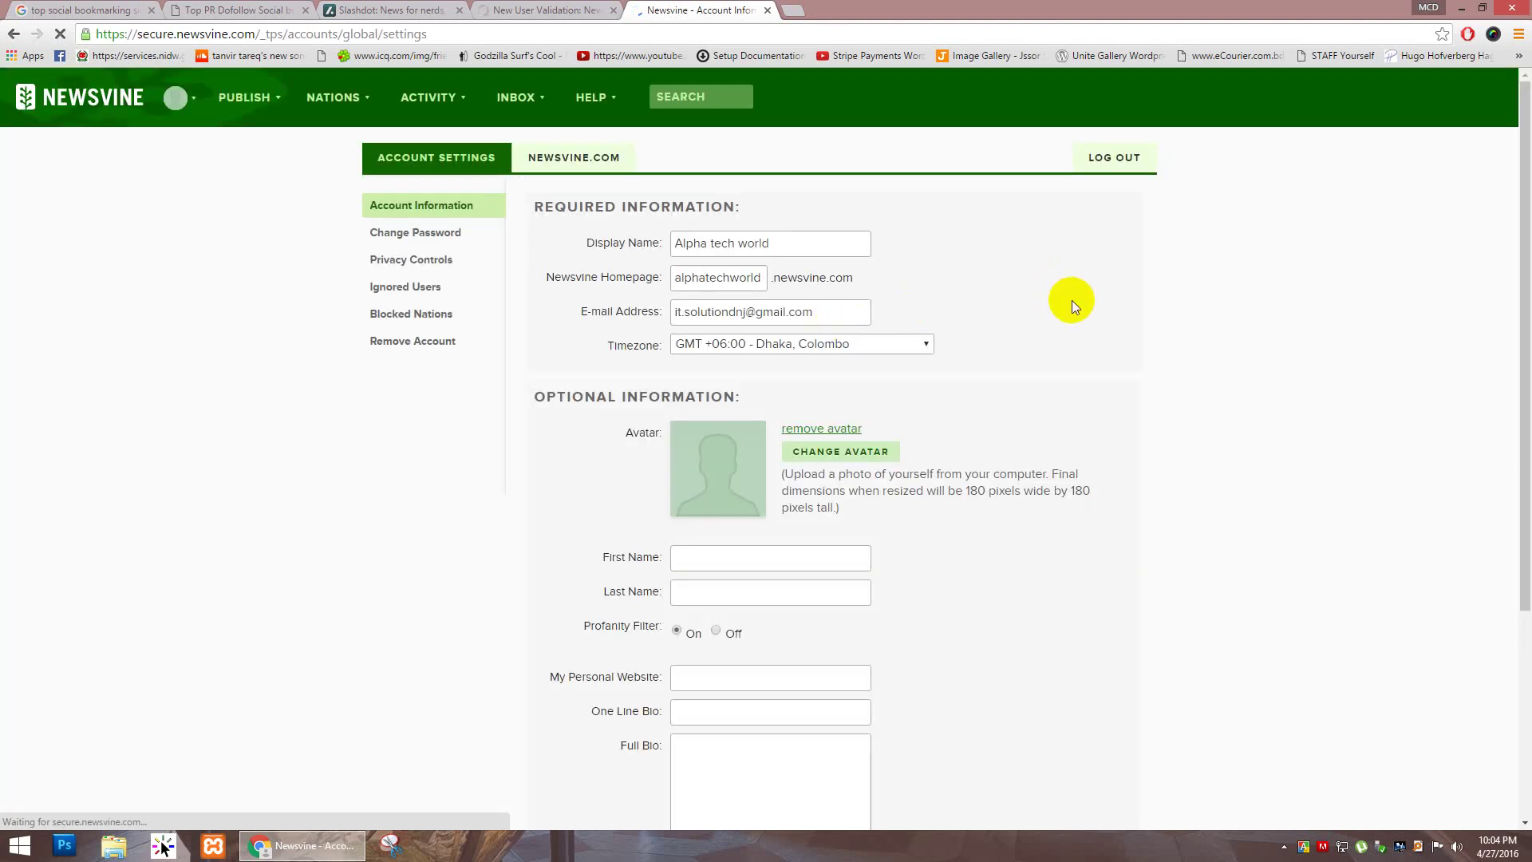
# Step: Load alphatechworld.com in a new tab and paste its address into My Personal Website
pyautogui.scroll(-2, 1070, 300)
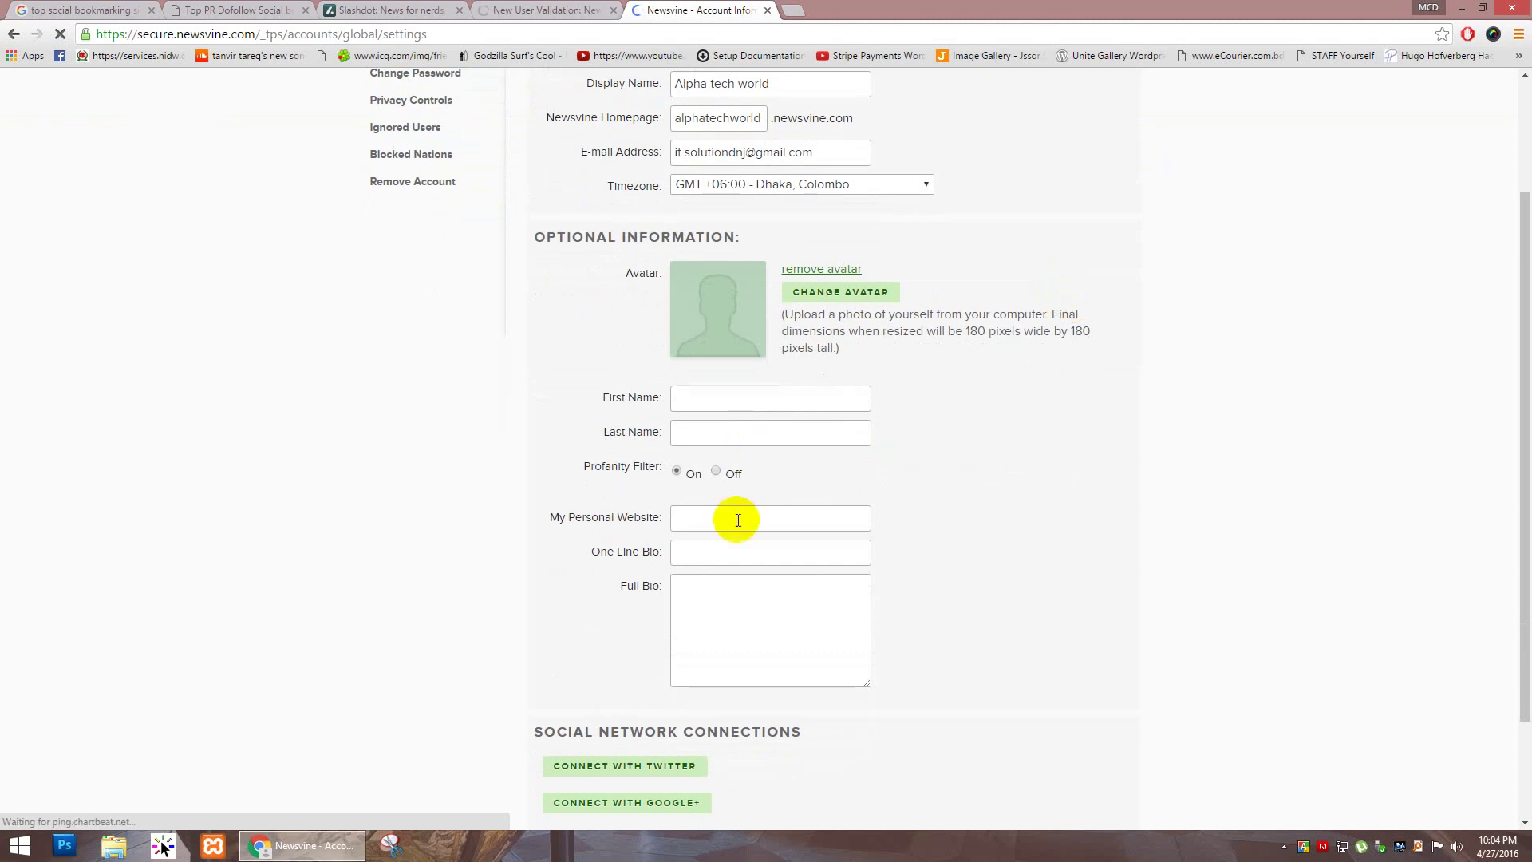
pyautogui.click(738, 520)
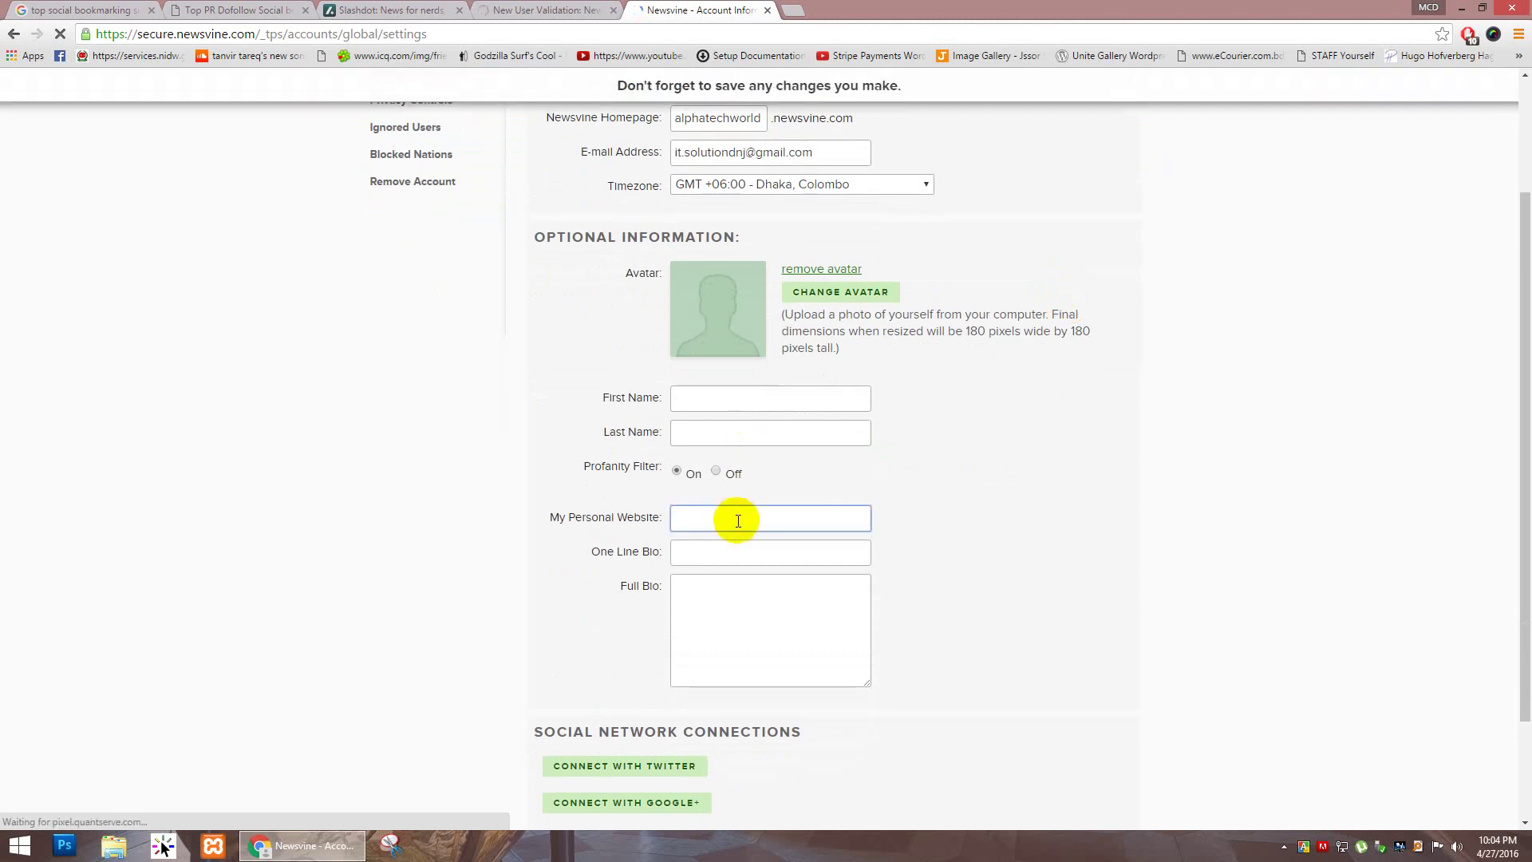
pyautogui.click(796, 10)
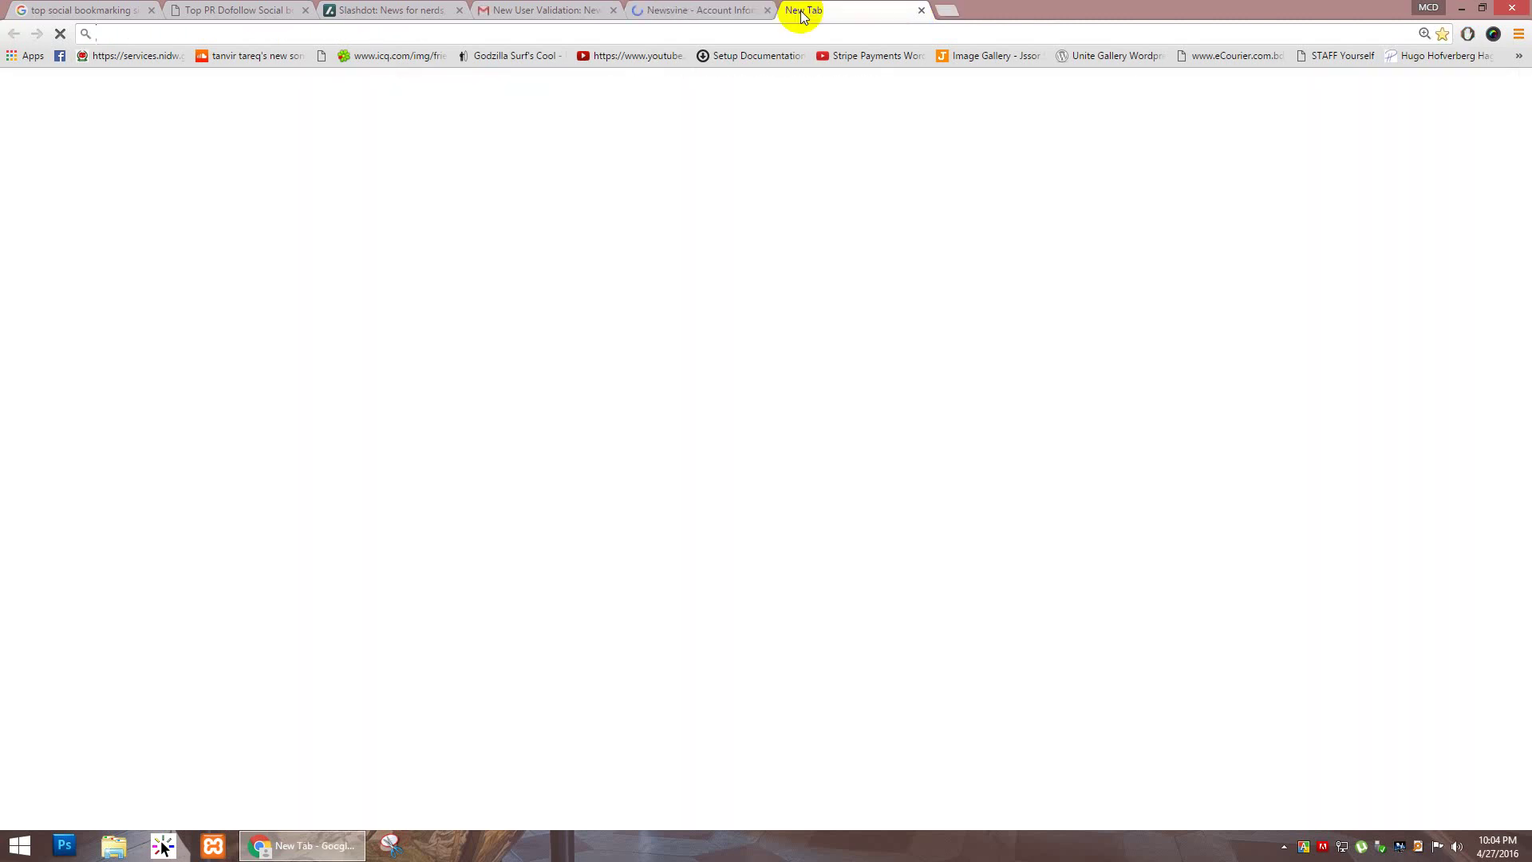
pyautogui.write('alp')
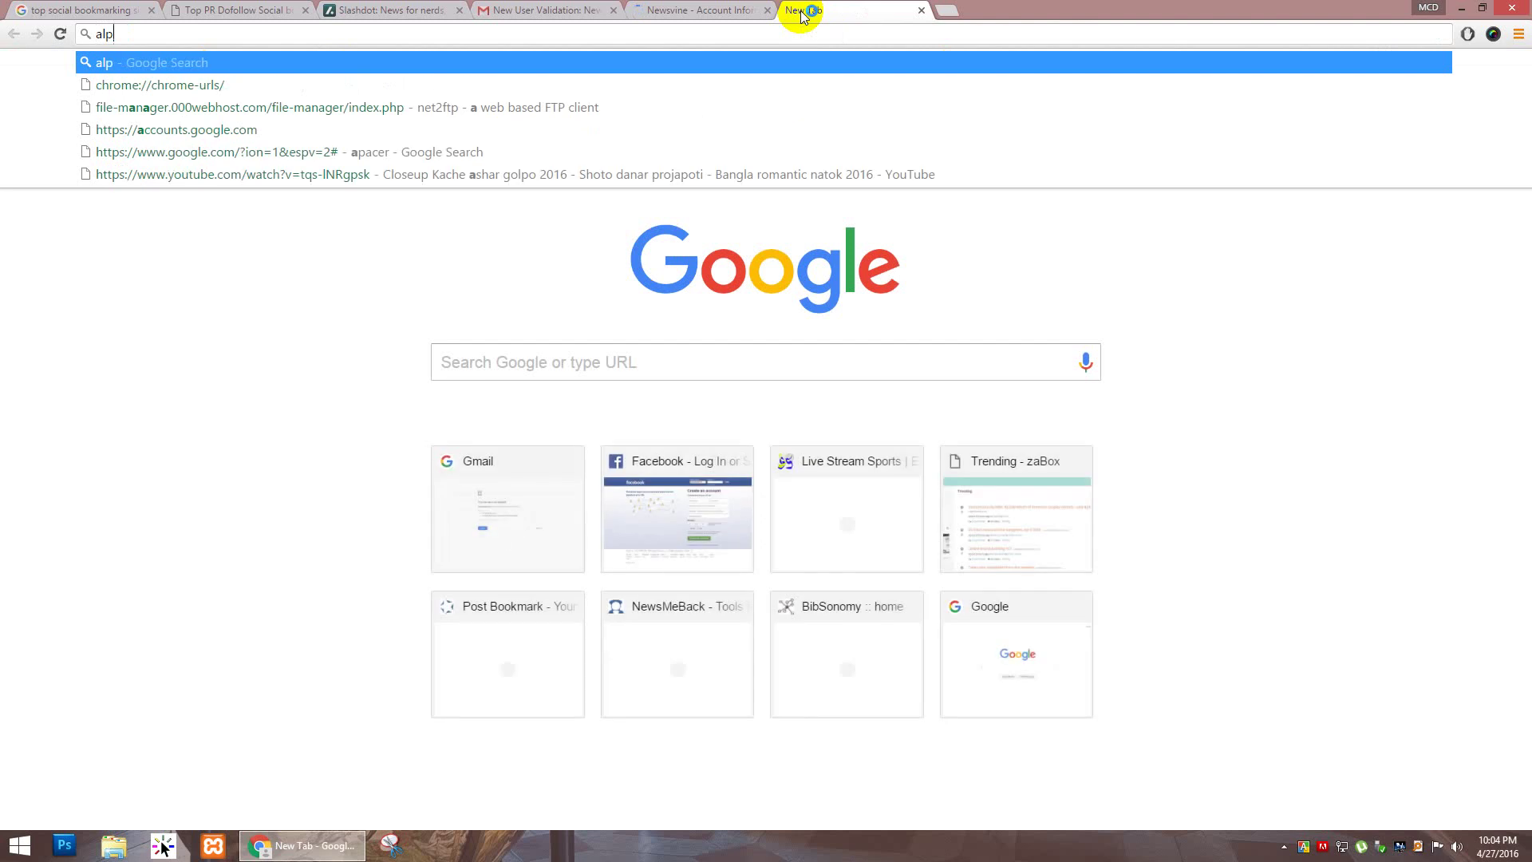
pyautogui.write('hatech')
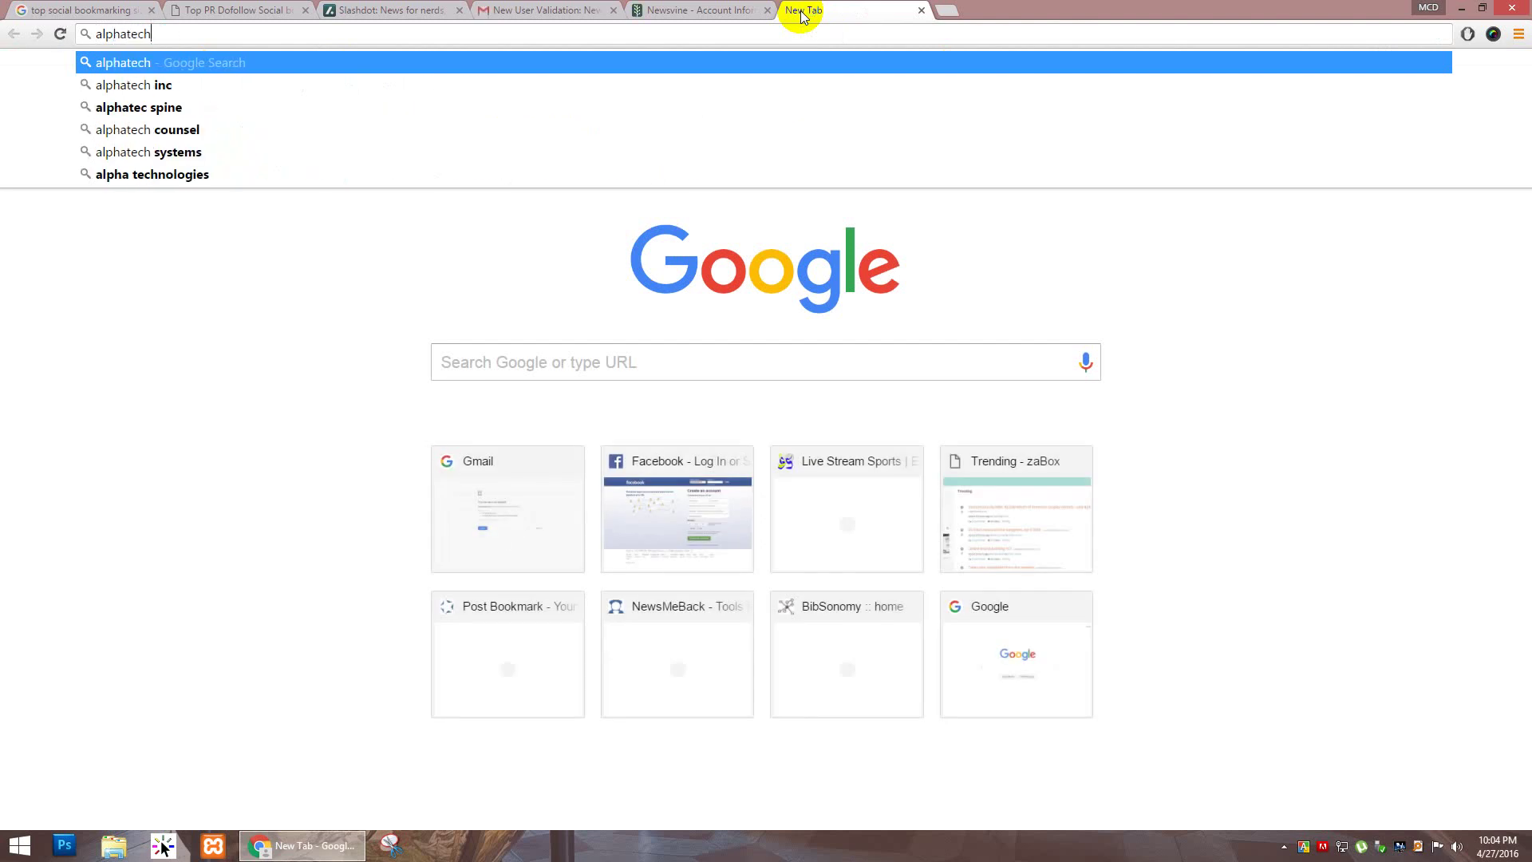
pyautogui.write('world.c')
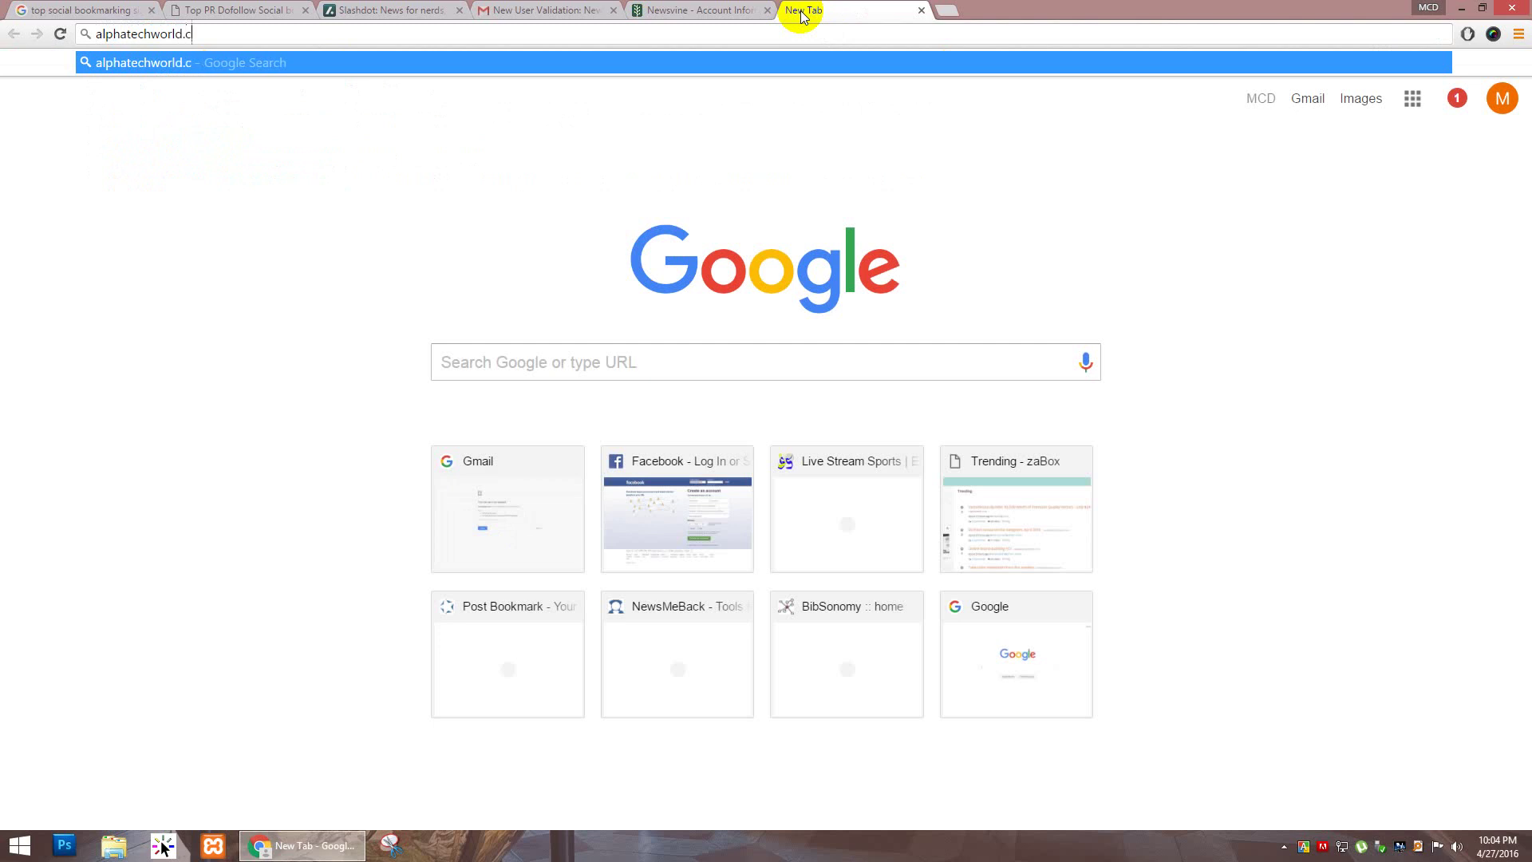
pyautogui.write('om')
pyautogui.press('Return')
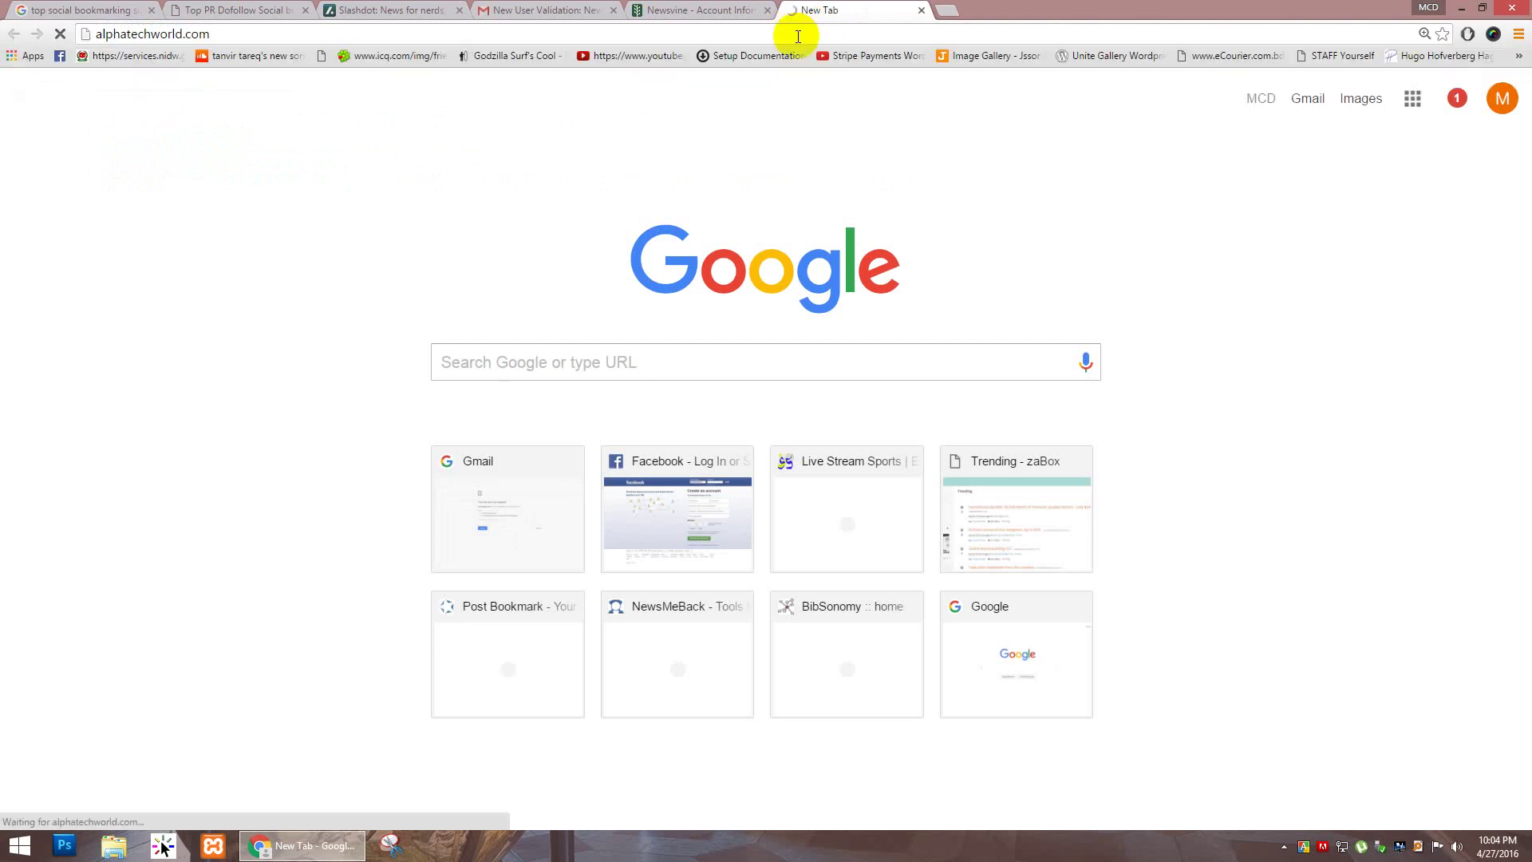
pyautogui.click(798, 36)
pyautogui.hotkey('ctrl', 'c')
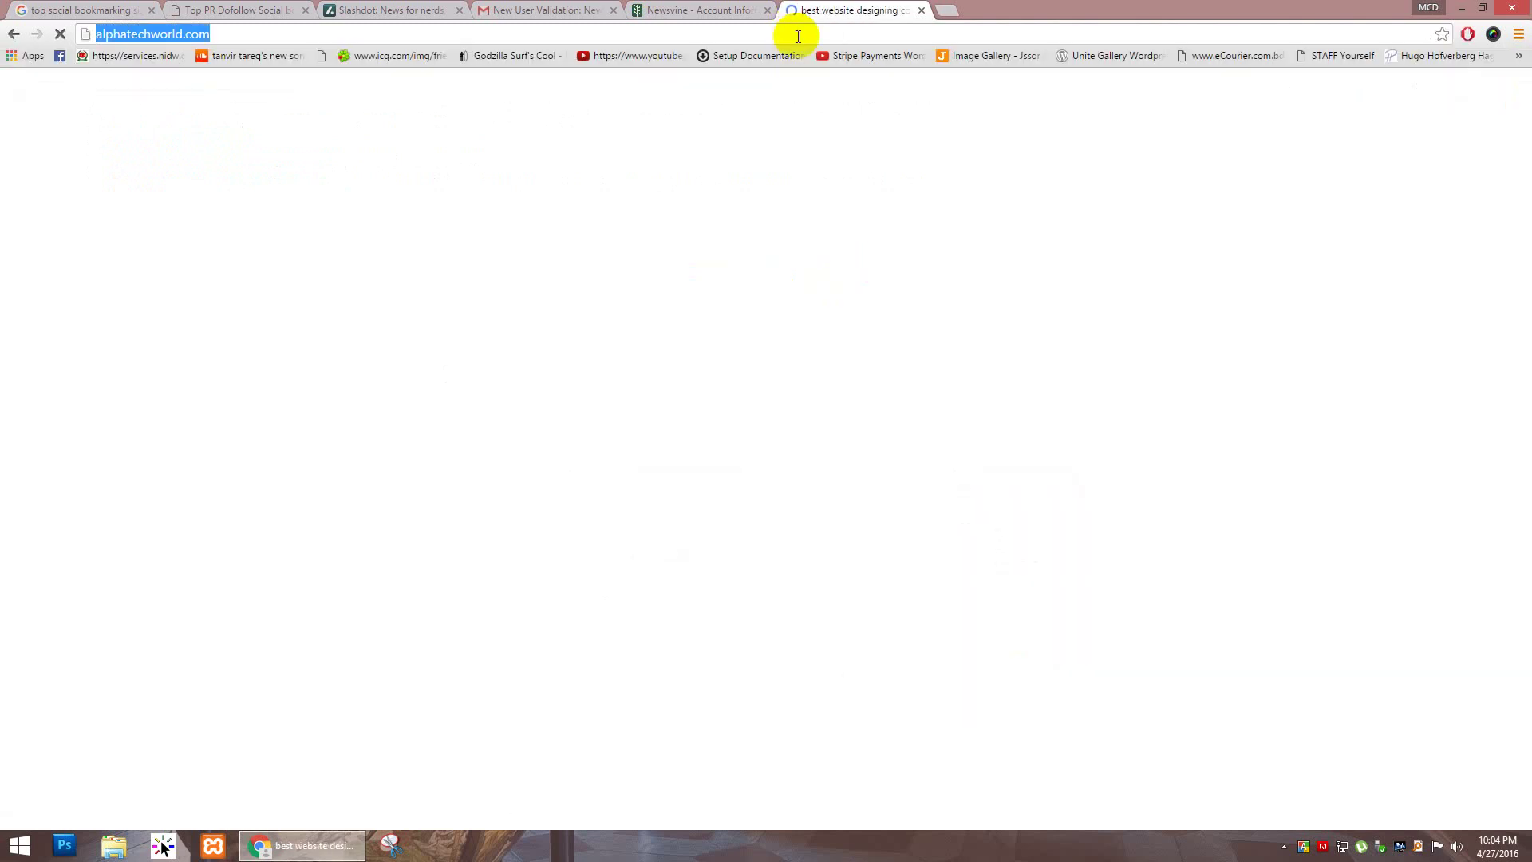
pyautogui.click(694, 10)
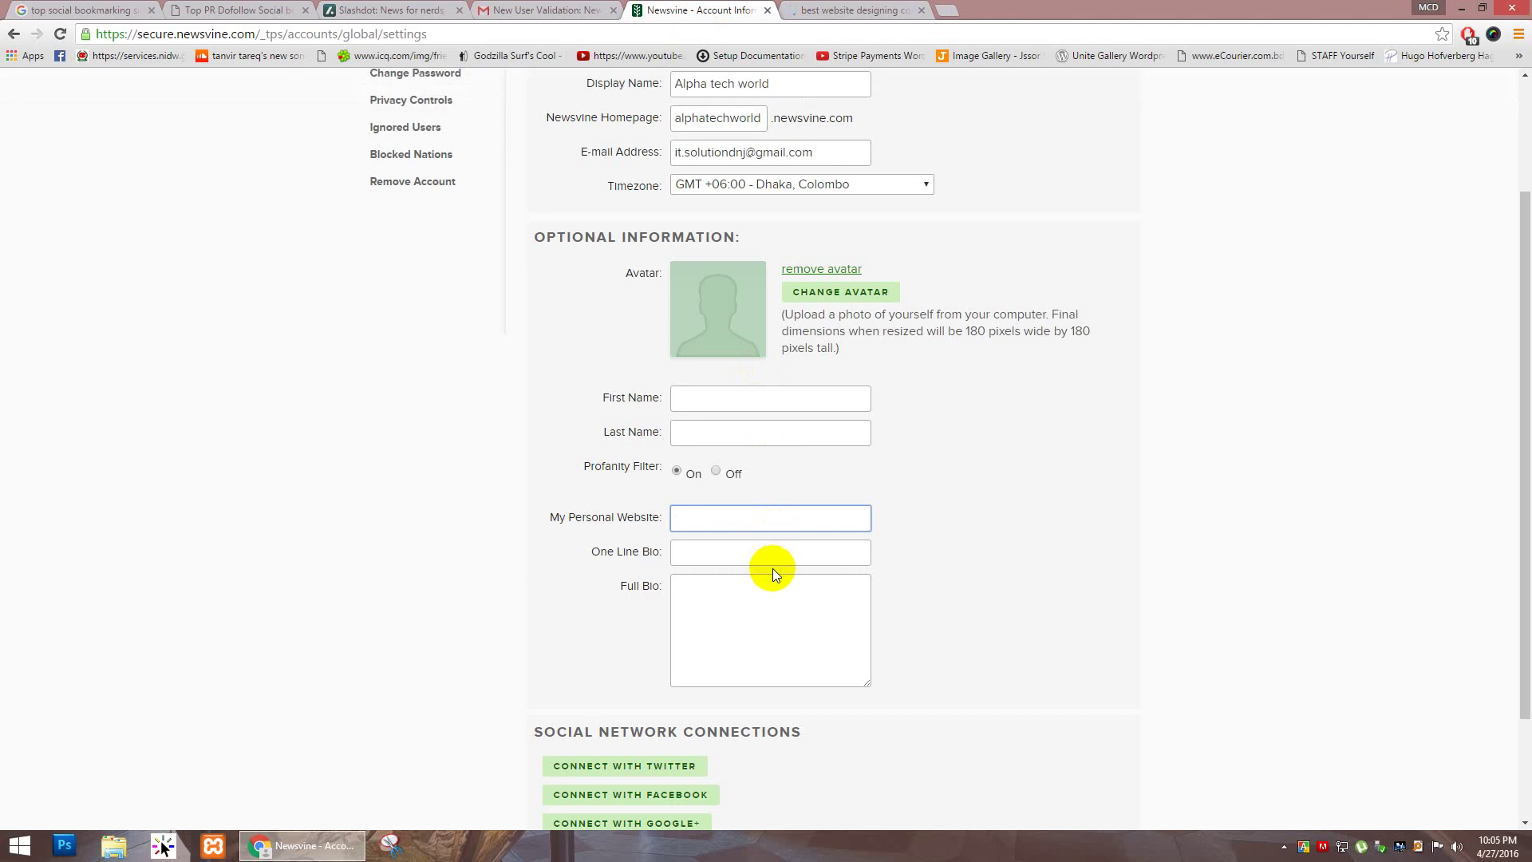
pyautogui.hotkey('ctrl', 'v')
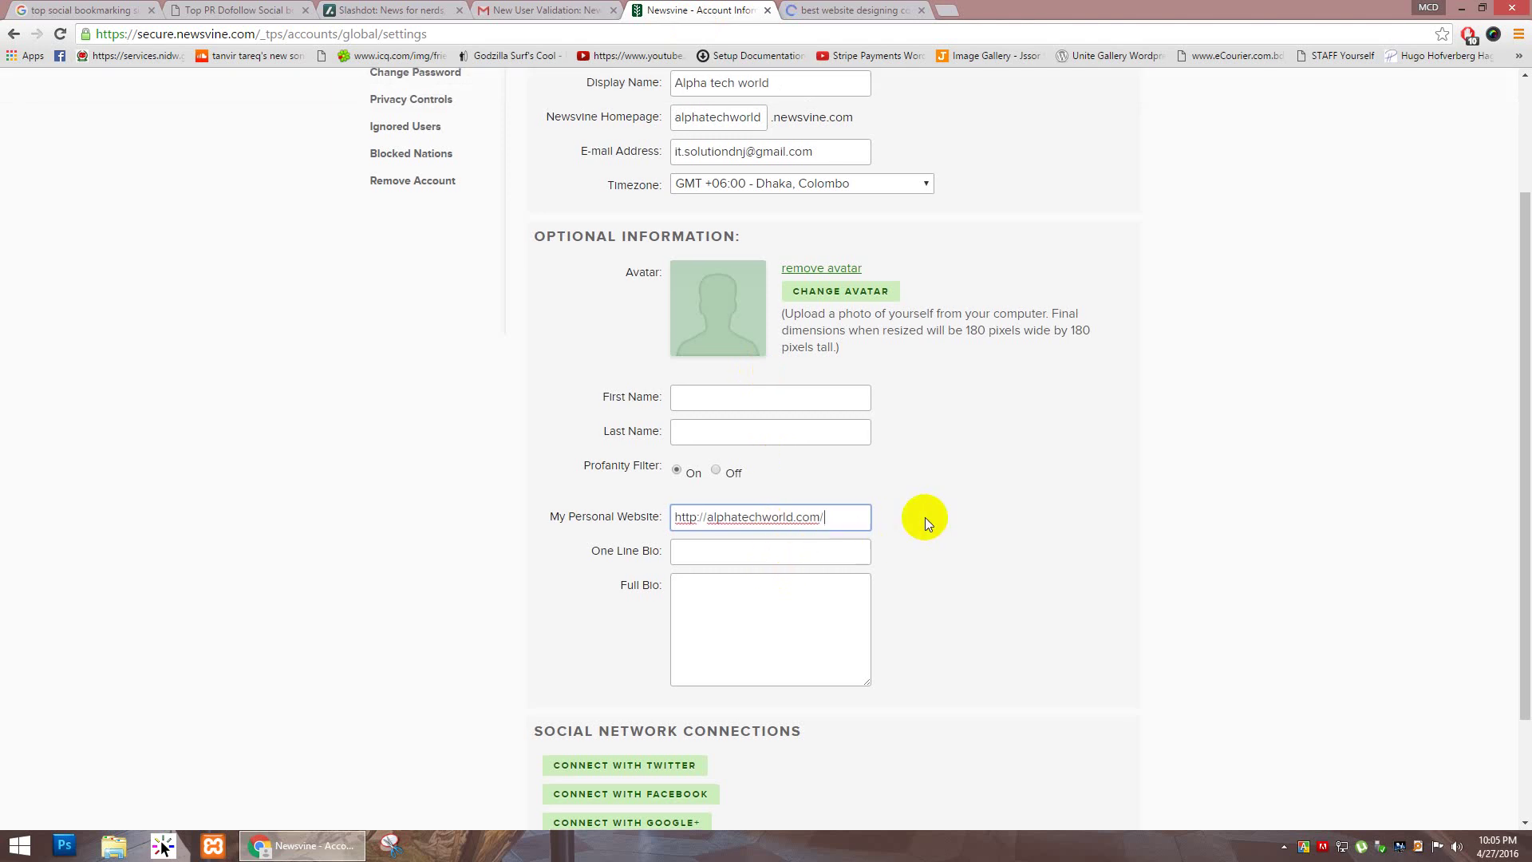
# Step: Review the Full Bio field and compare it with the alphatechworld.com site
pyautogui.scroll(-1, 921, 519)
pyautogui.click(707, 532)
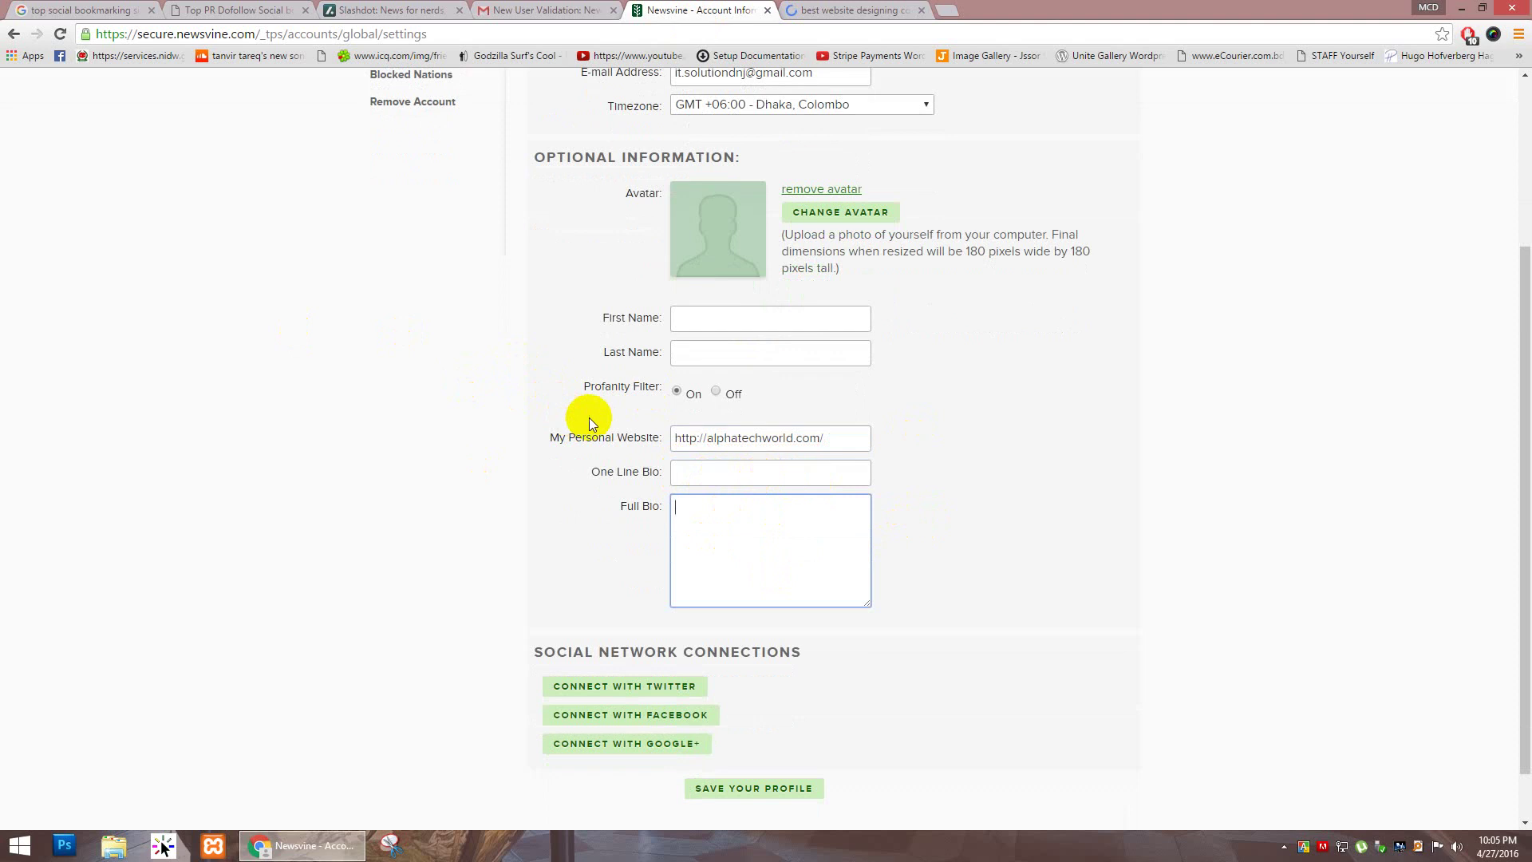
pyautogui.scroll(2, 612, 320)
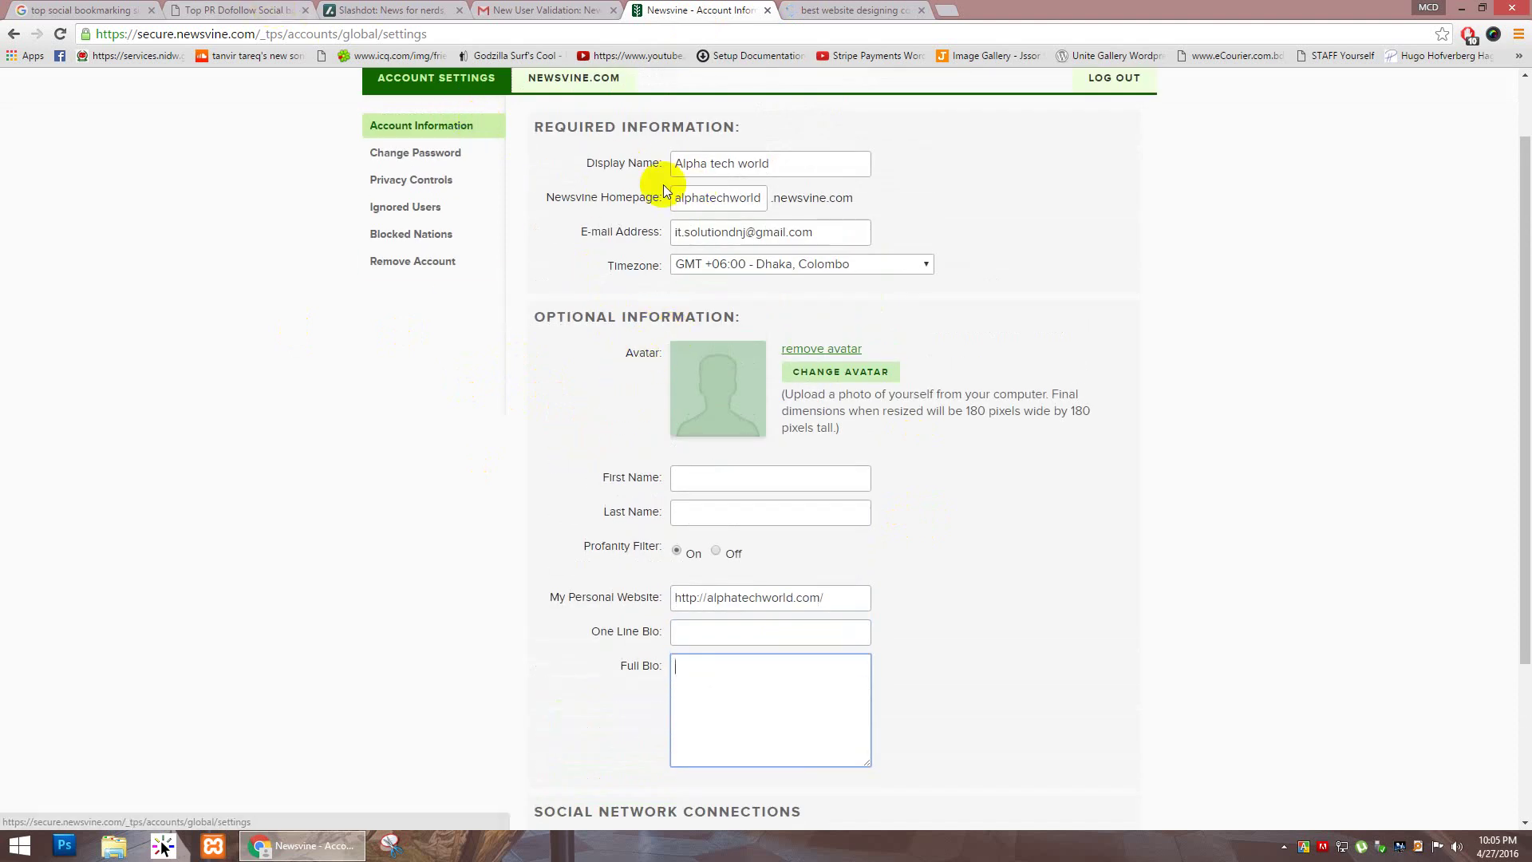
pyautogui.scroll(1, 673, 213)
pyautogui.click(837, 10)
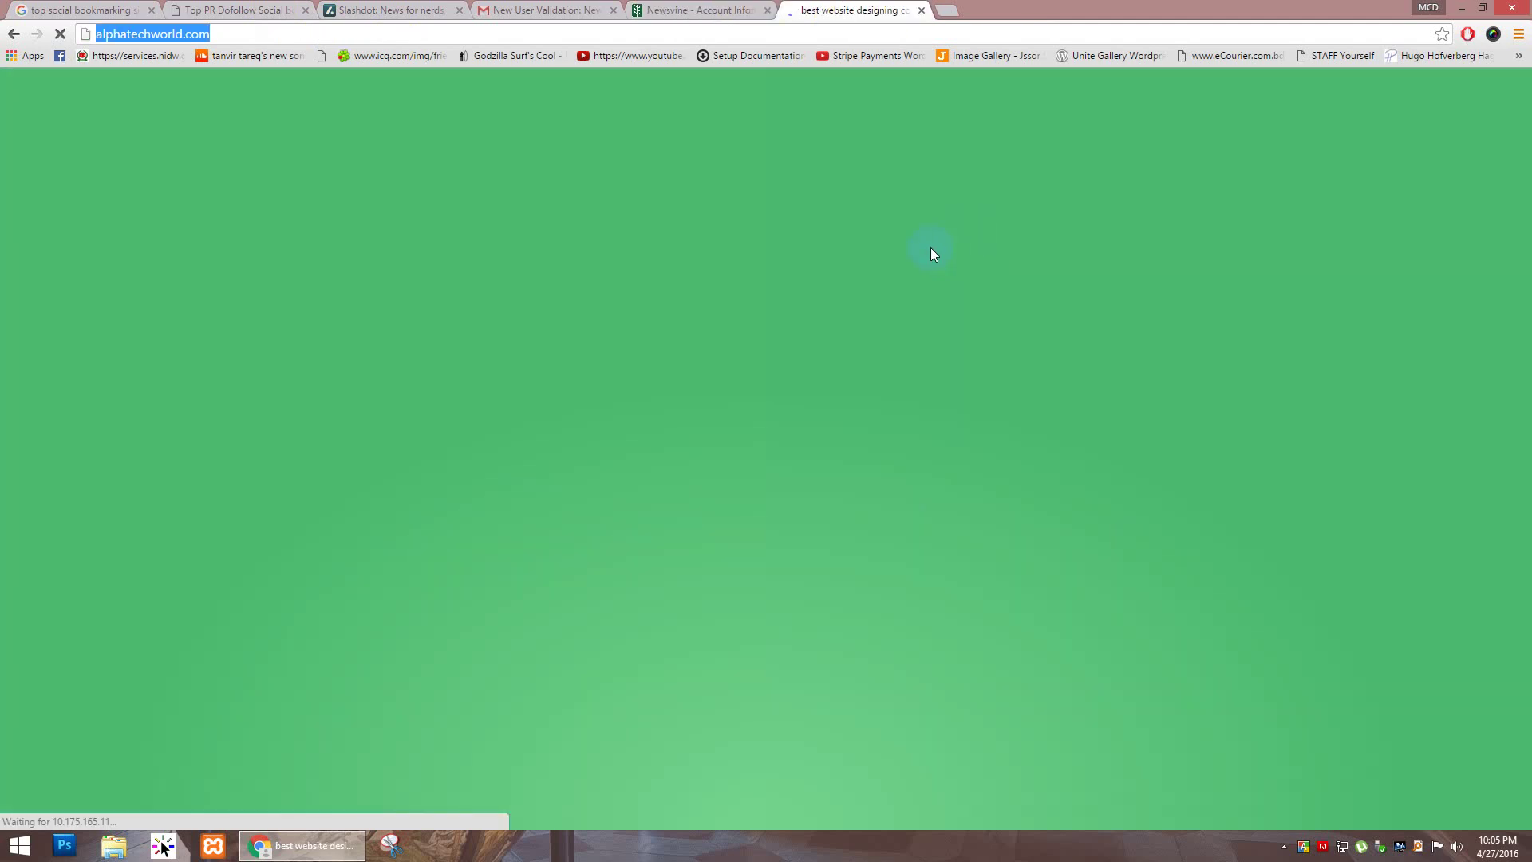
pyautogui.click(707, 10)
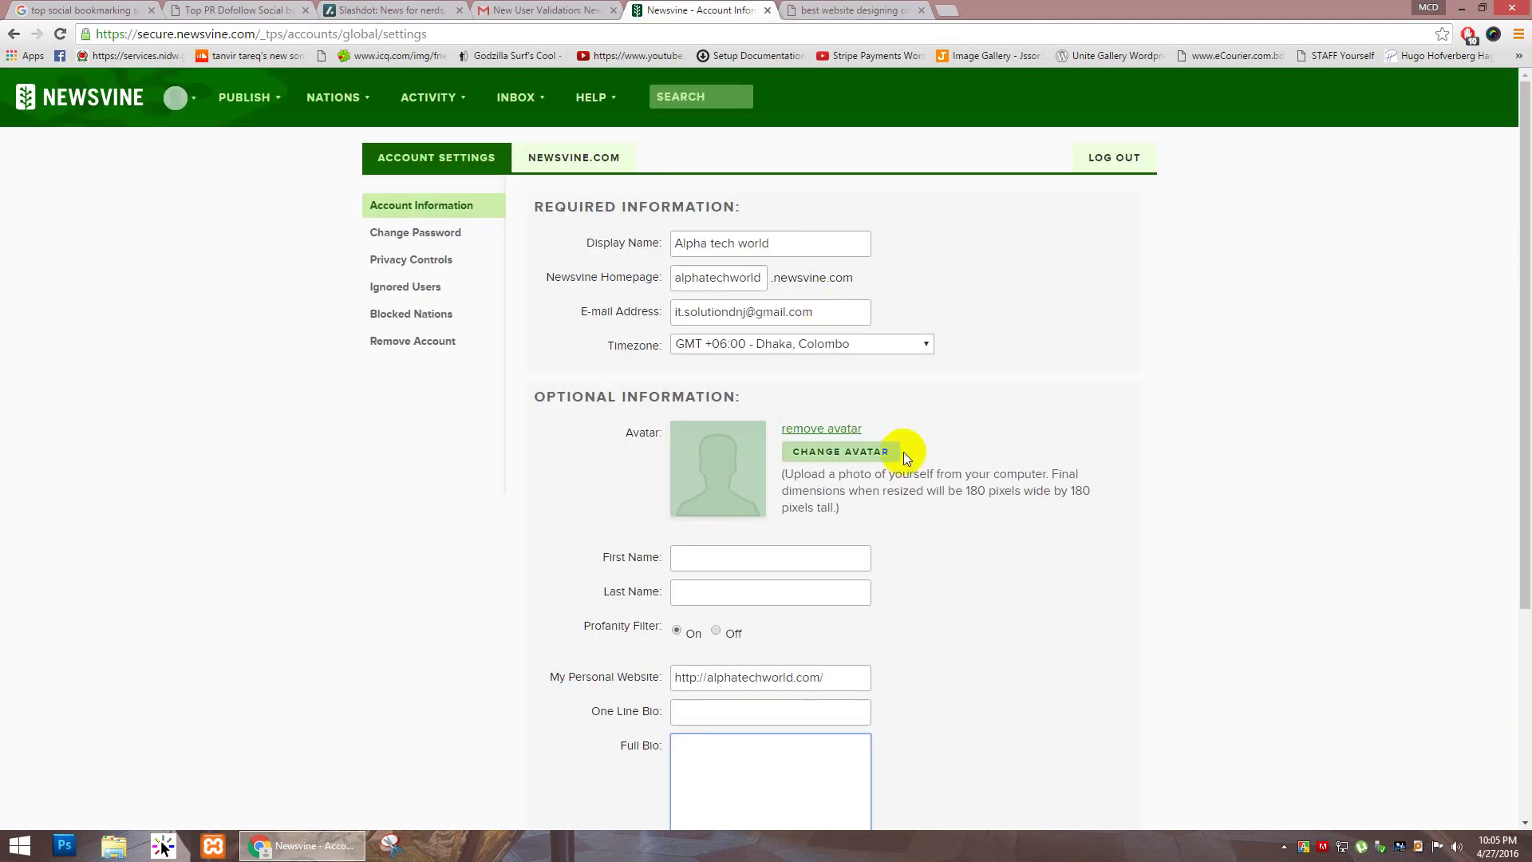
# Step: Save the profile, then recheck the First and Last Name fields
pyautogui.scroll(-4, 903, 451)
pyautogui.click(718, 739)
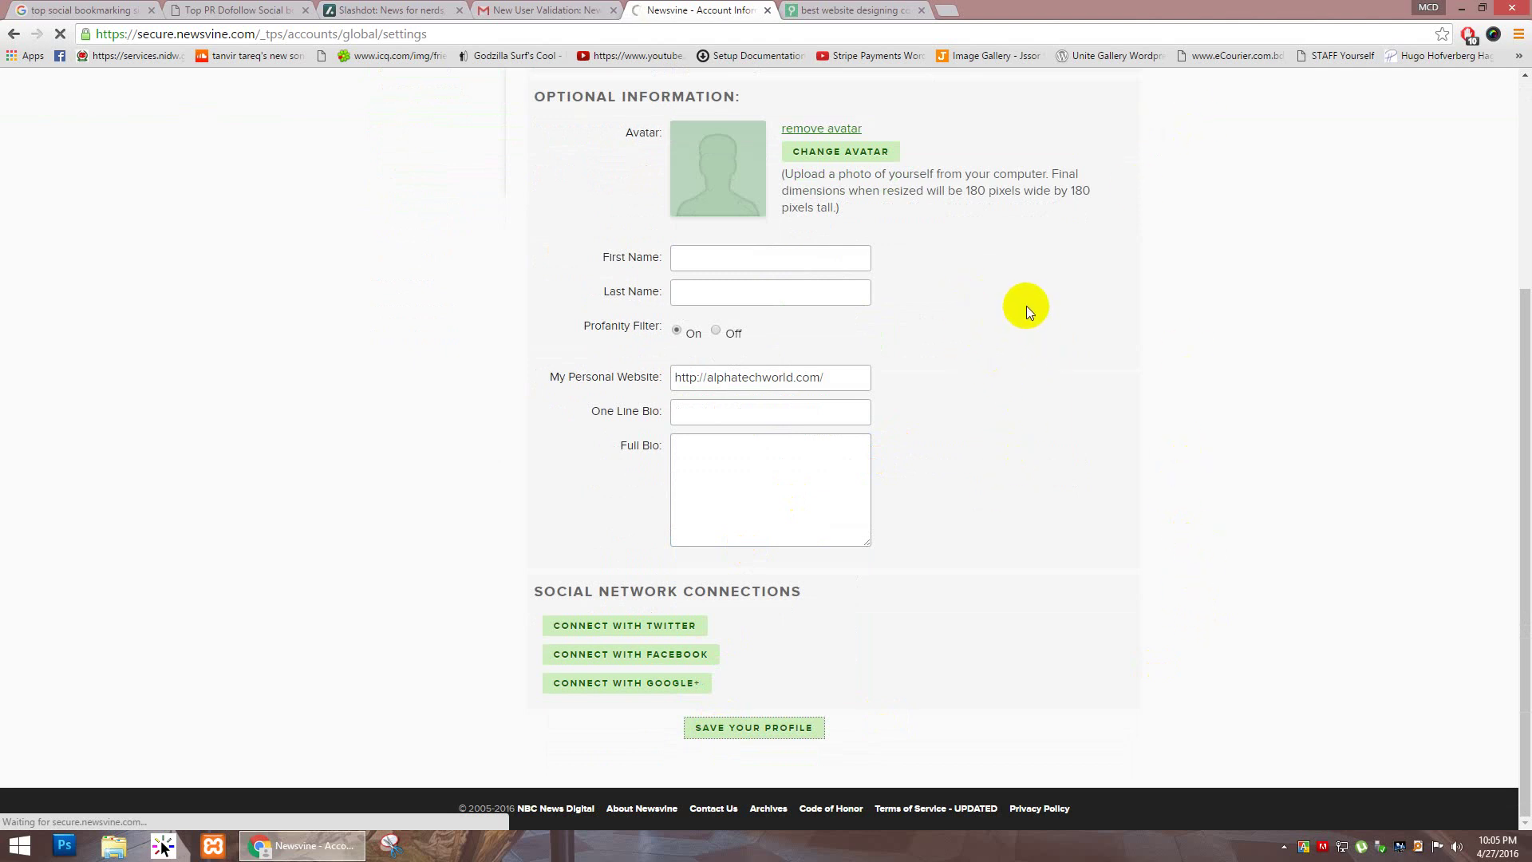
pyautogui.click(823, 292)
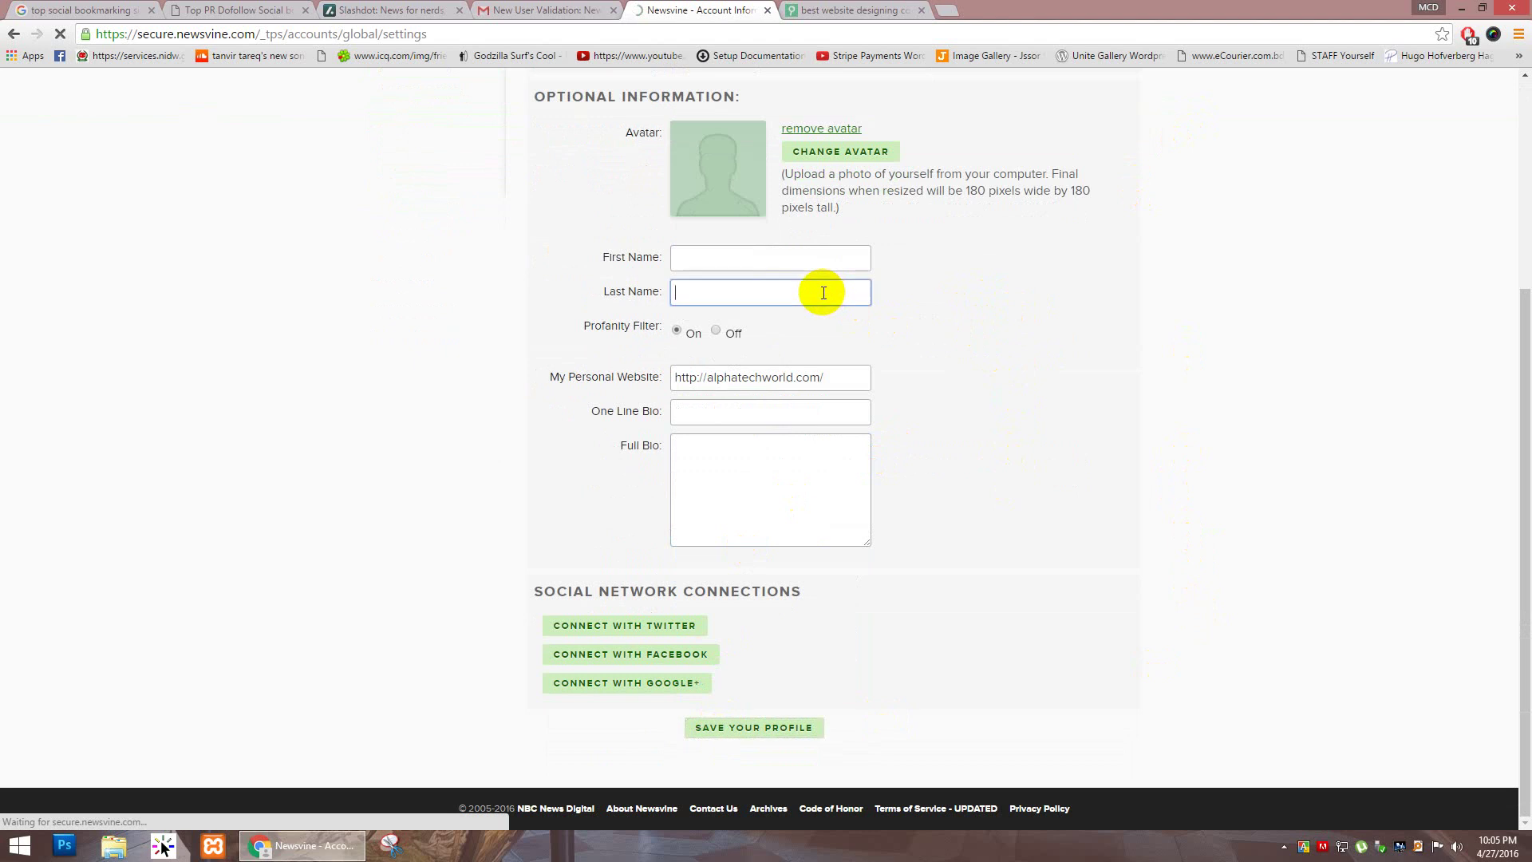
pyautogui.click(810, 257)
pyautogui.scroll(4, 809, 258)
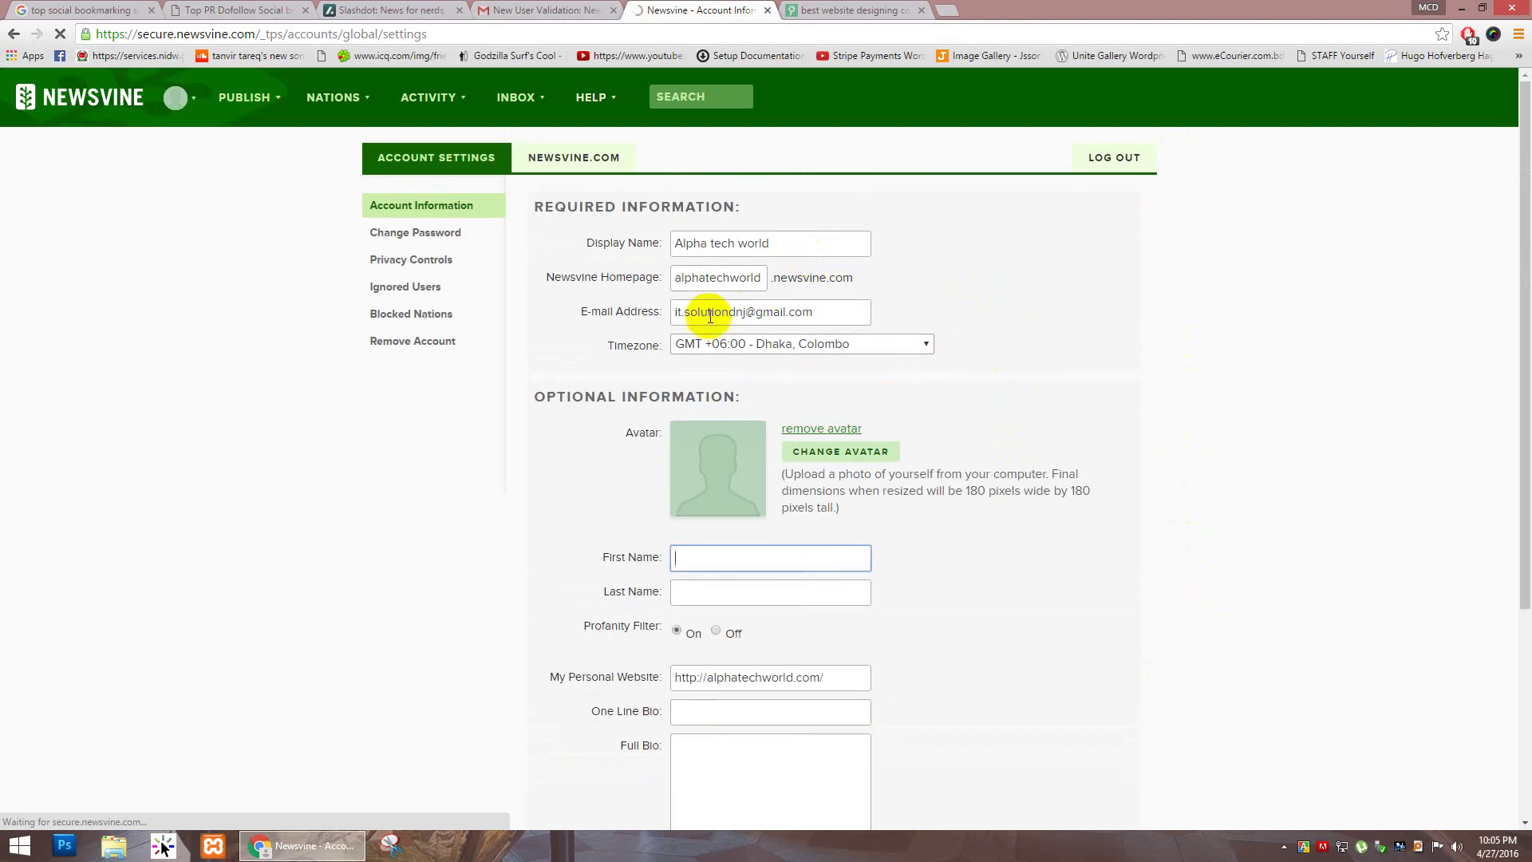
pyautogui.click(829, 8)
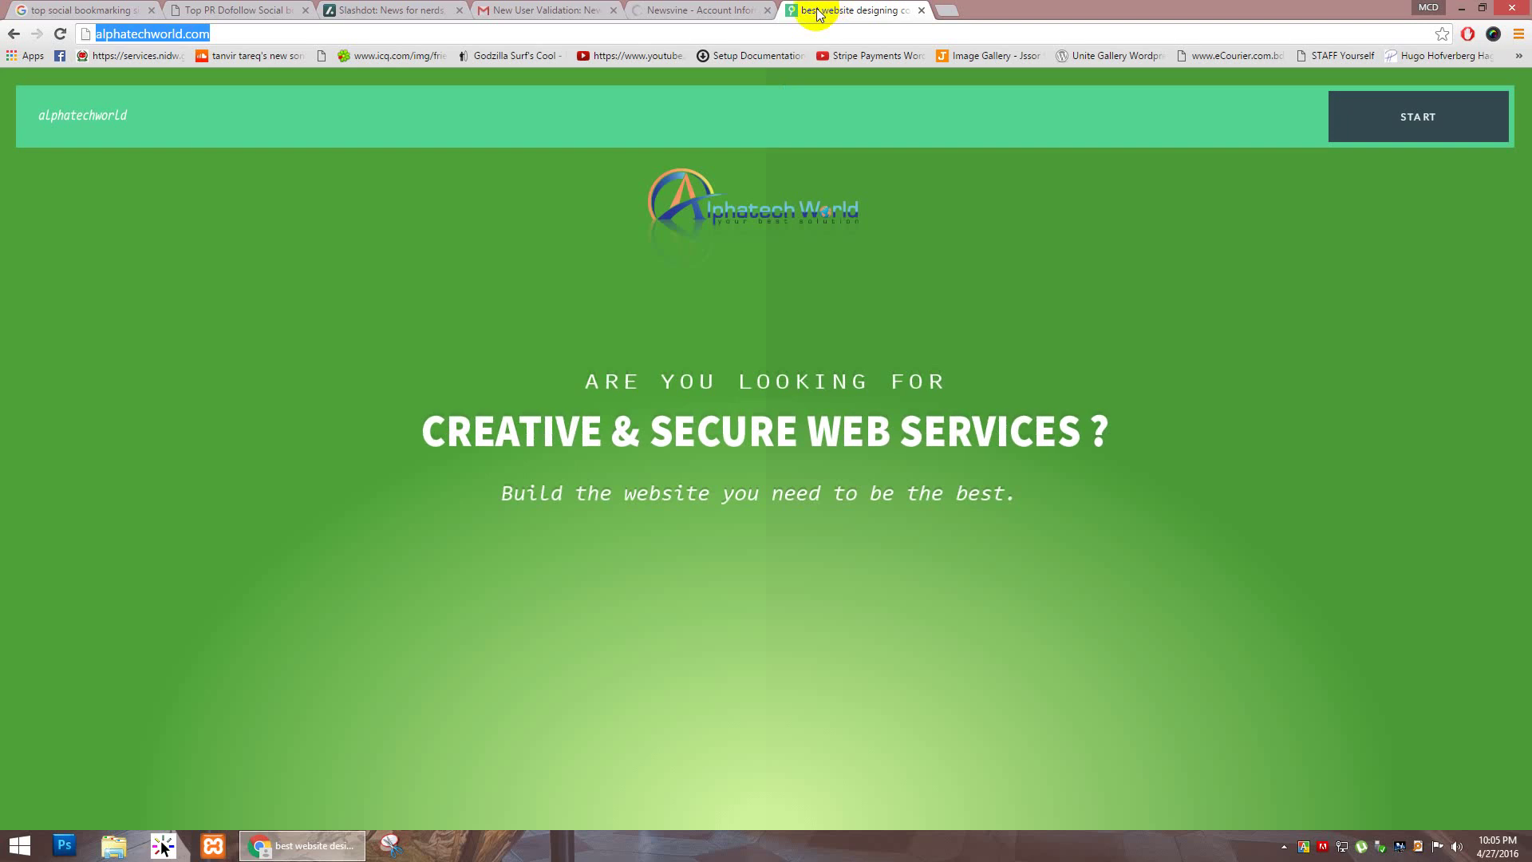
pyautogui.click(700, 10)
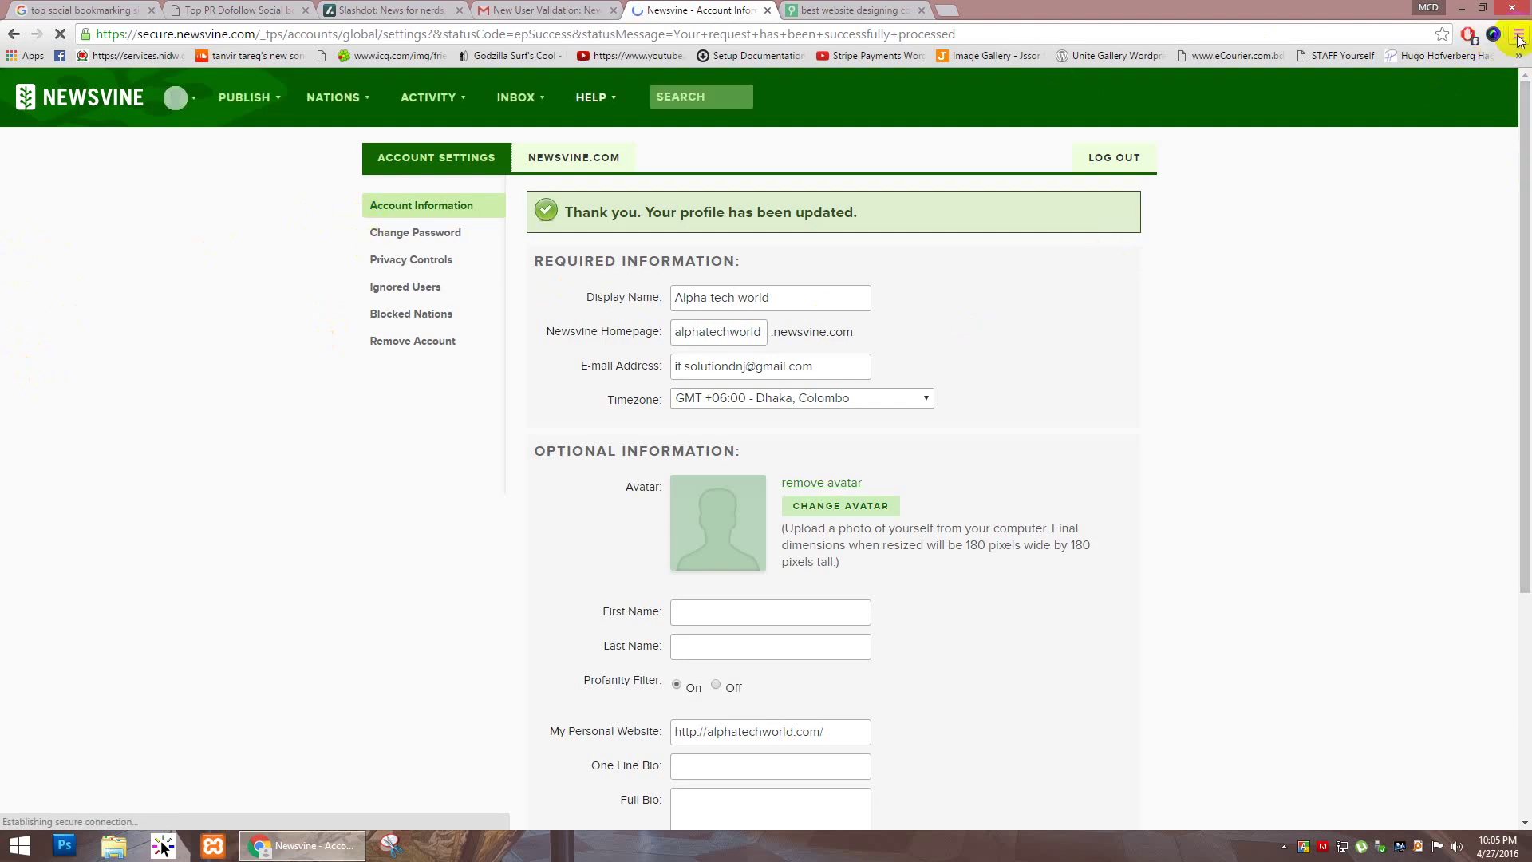
# Step: Search Google in a new tab for 'add & share for chrome'
pyautogui.click(947, 10)
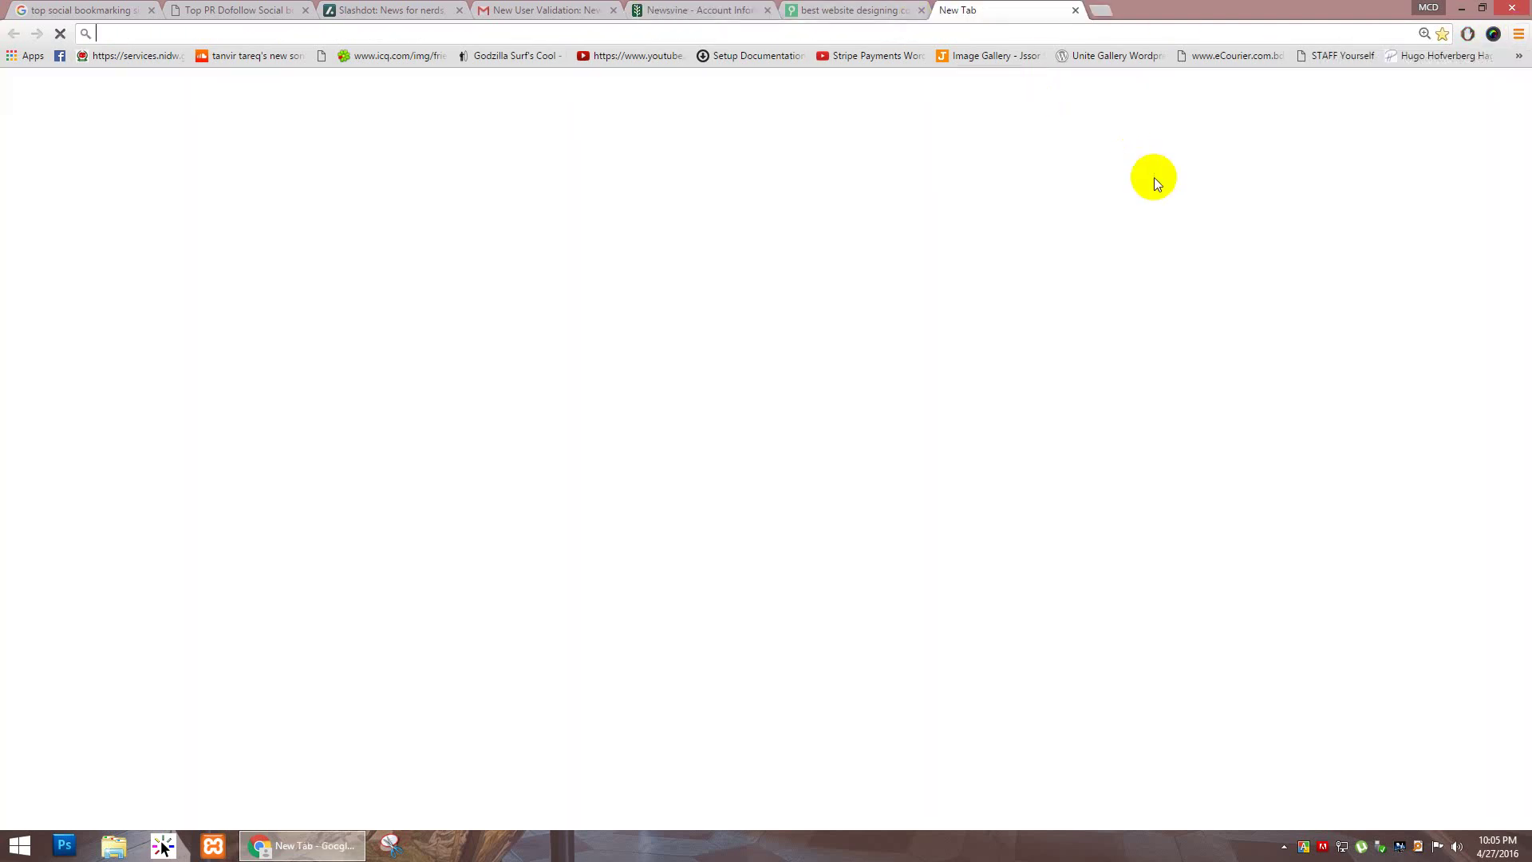
pyautogui.write('add a')
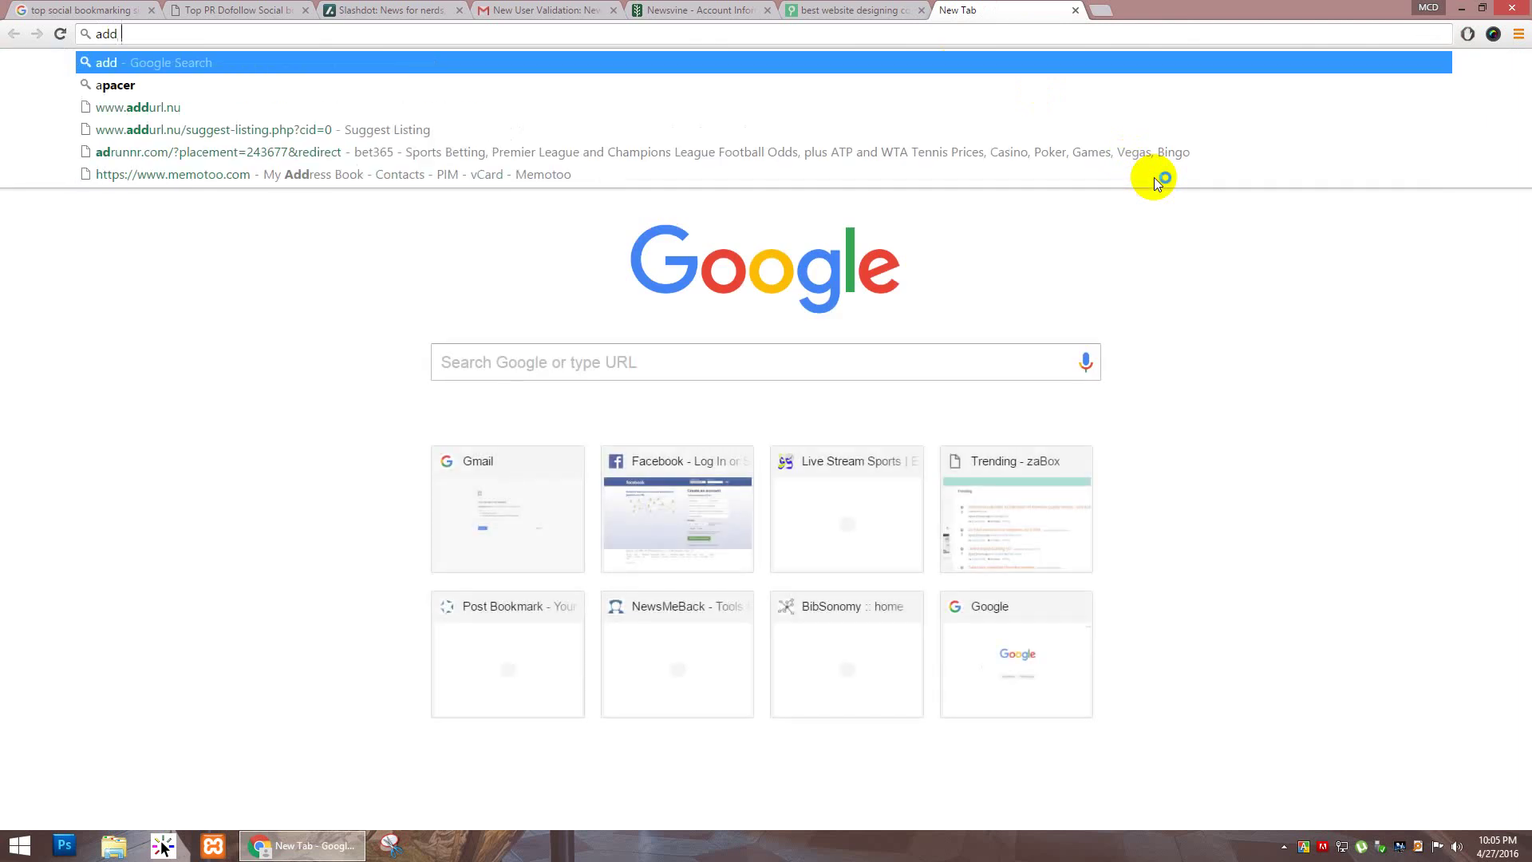
pyautogui.press('BackSpace')
pyautogui.press('BackSpace')
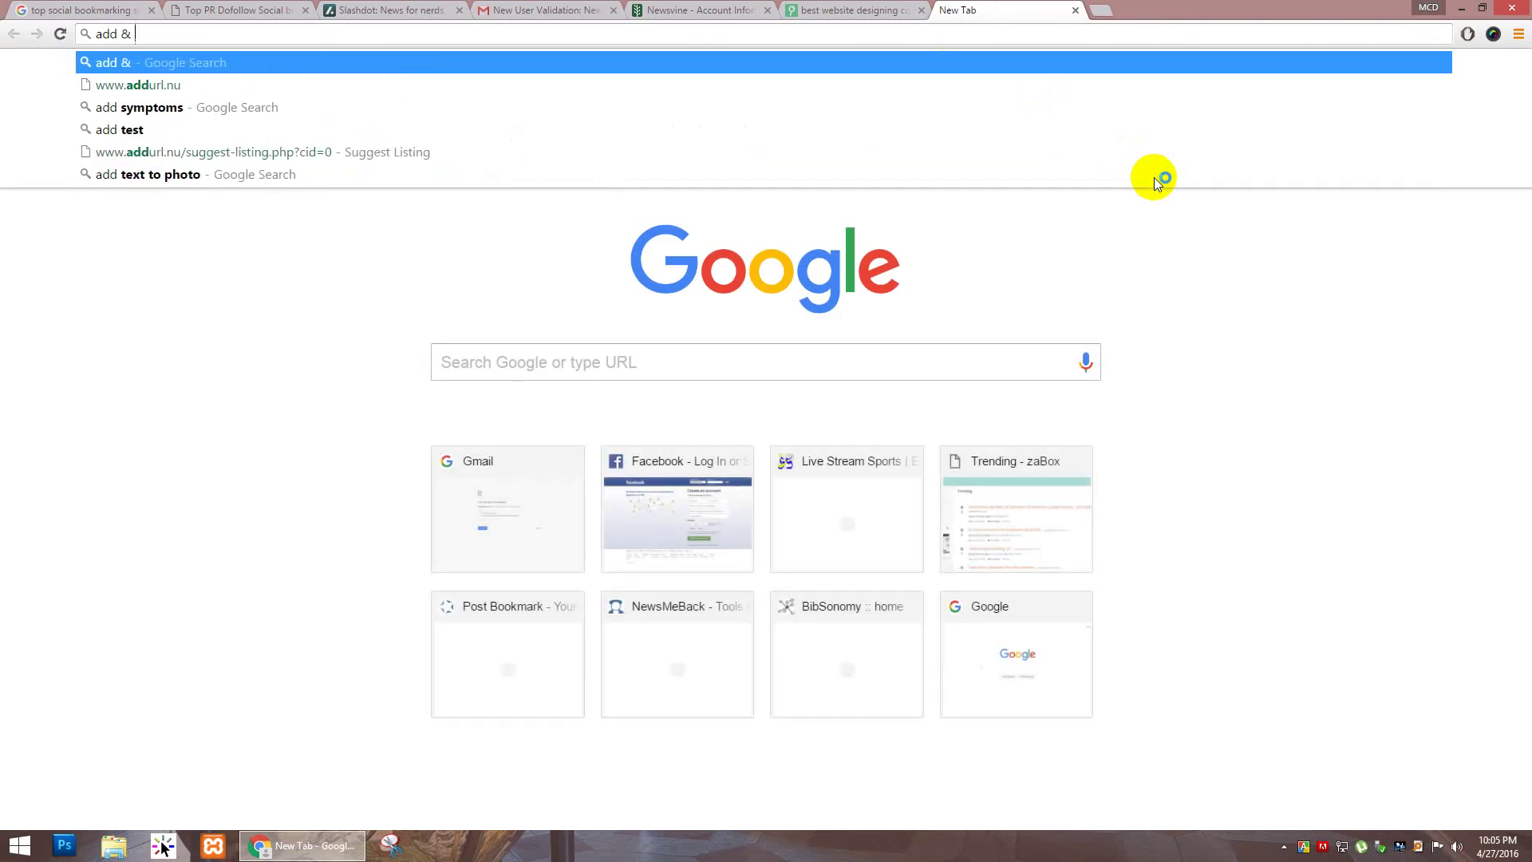
pyautogui.write('&')
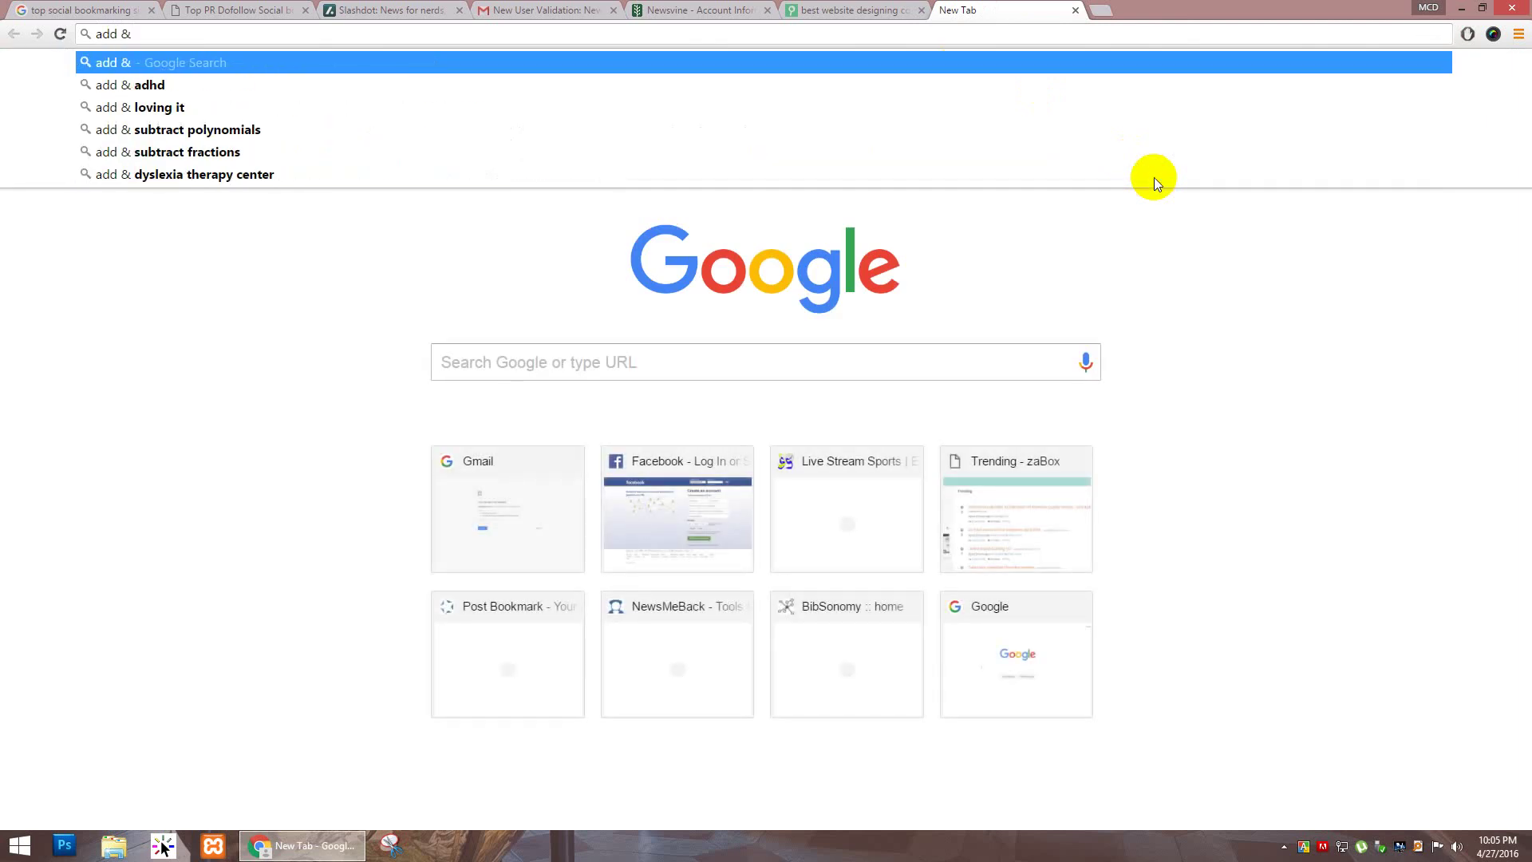
pyautogui.write(' share')
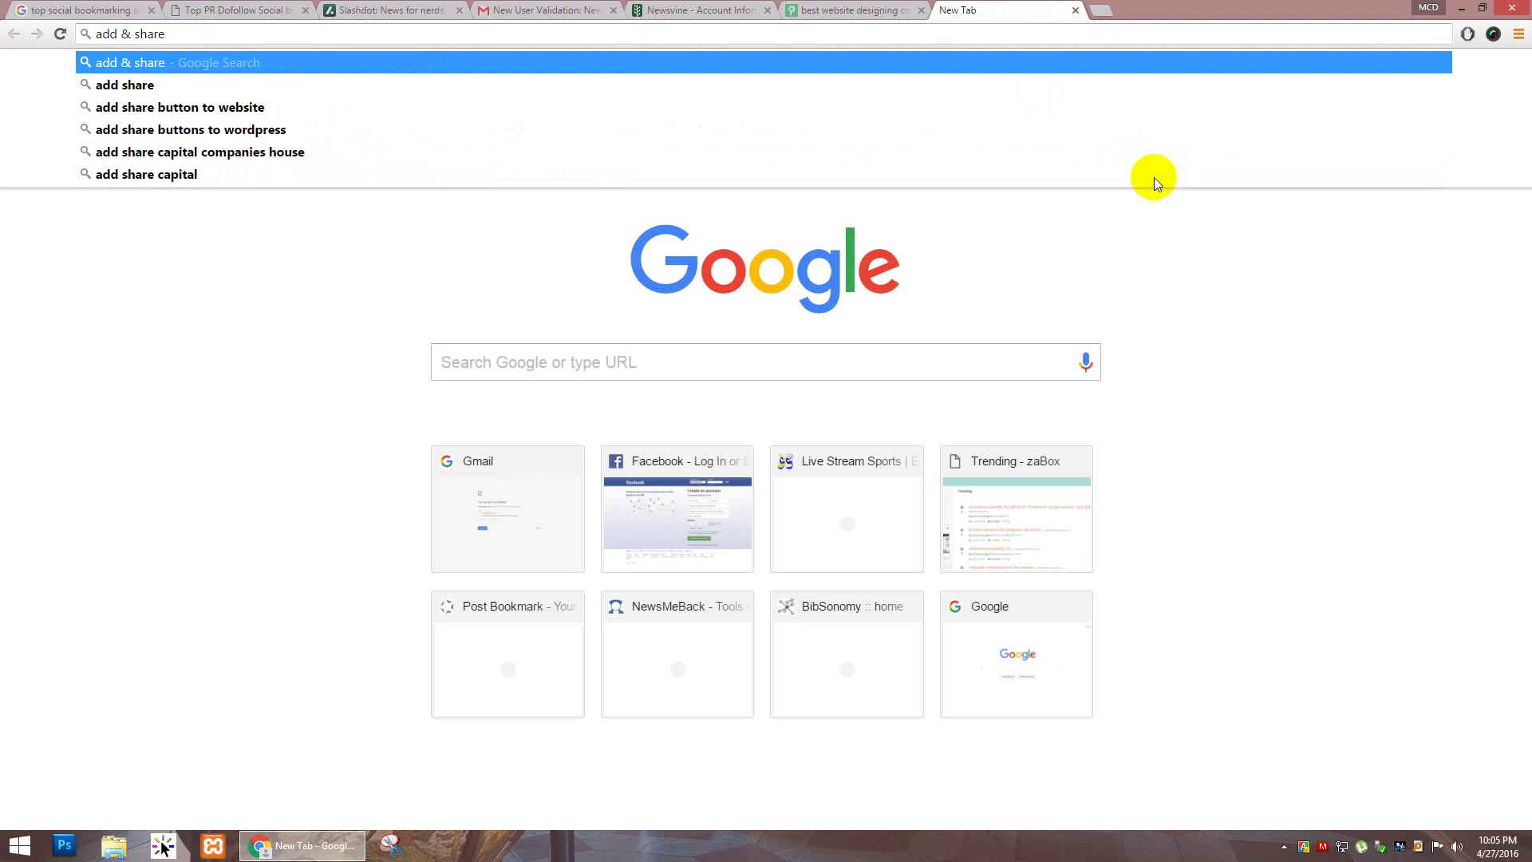
pyautogui.write(' for chro')
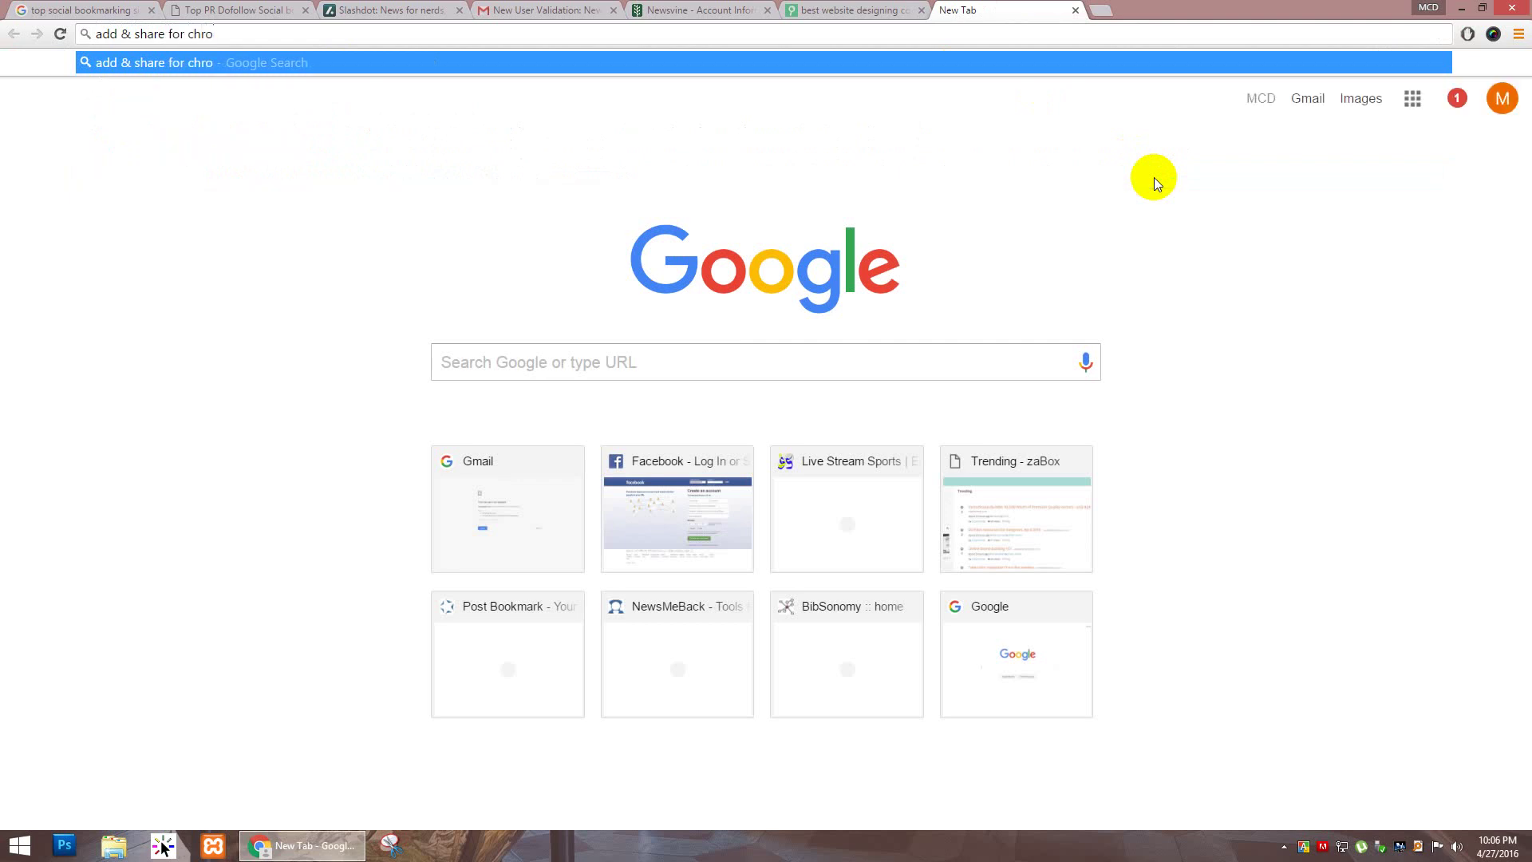
pyautogui.write('me')
pyautogui.press('Return')
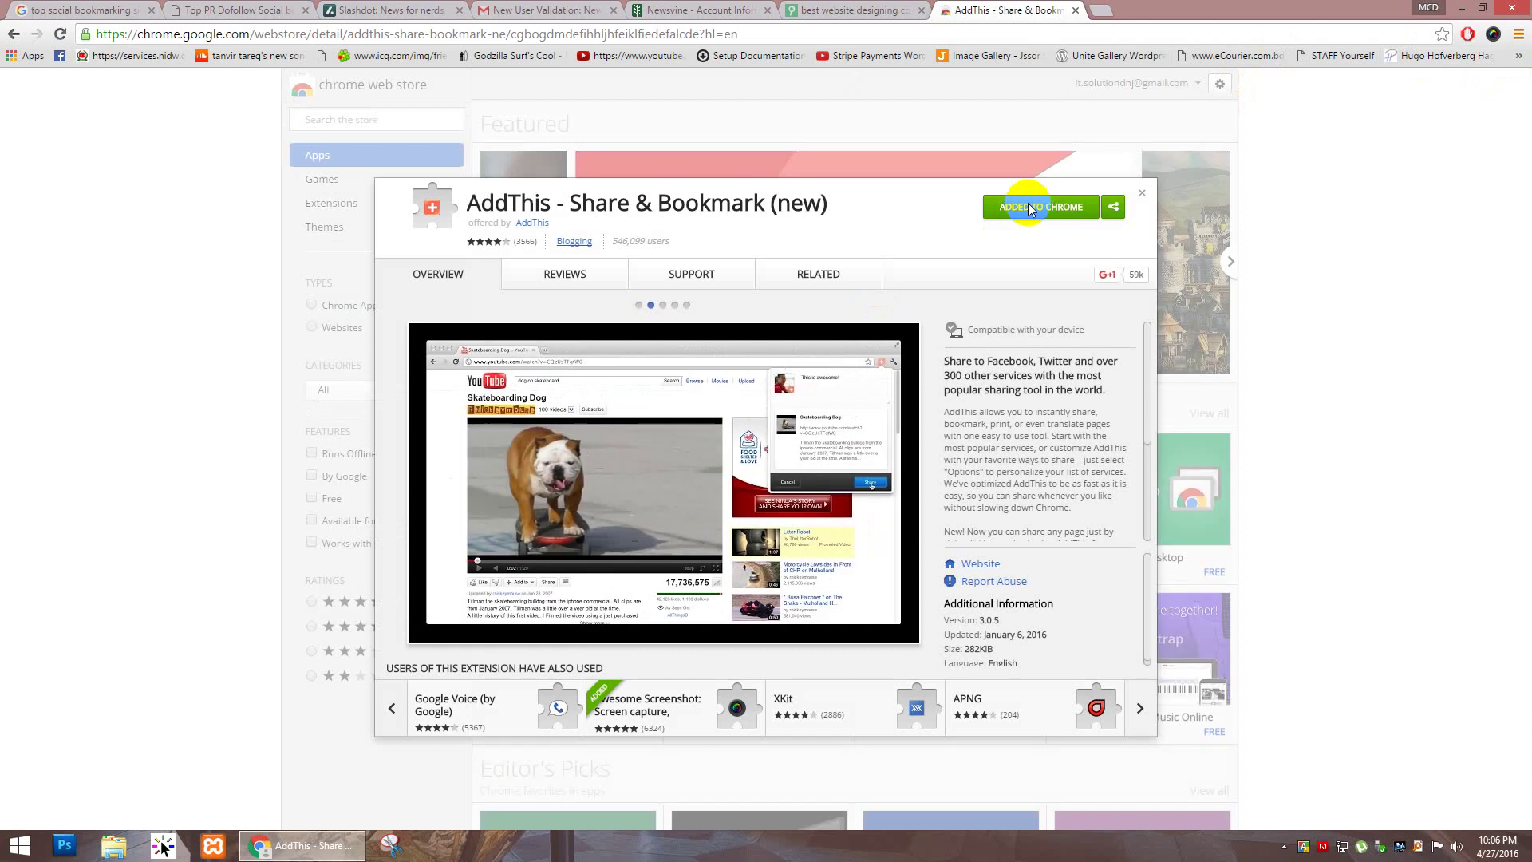
# Step: Go to Chrome's extensions settings and toggle AddThis off and back on
pyautogui.click(1518, 33)
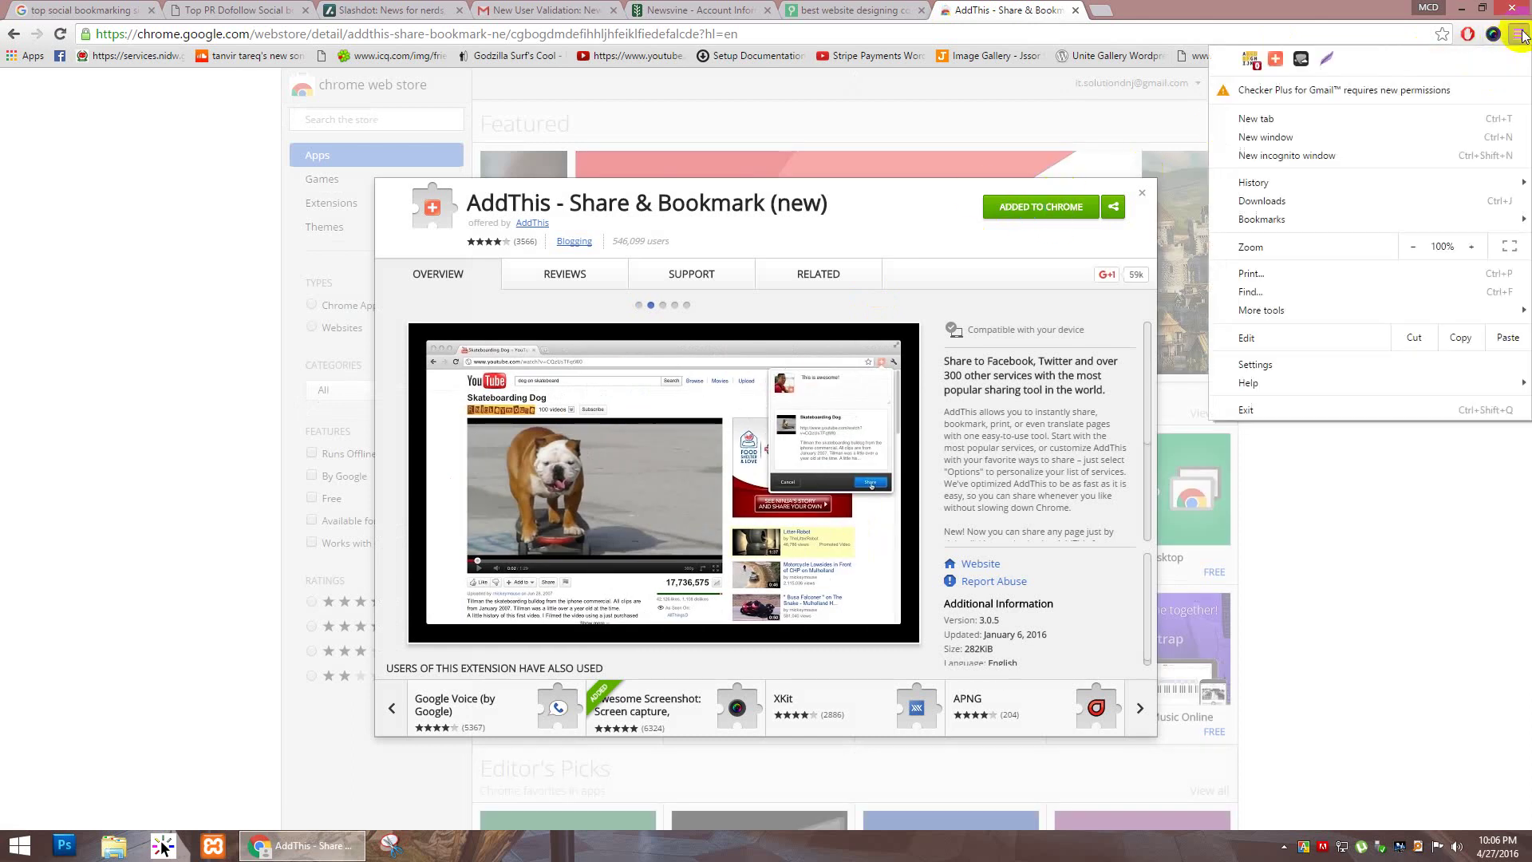
pyautogui.click(1309, 365)
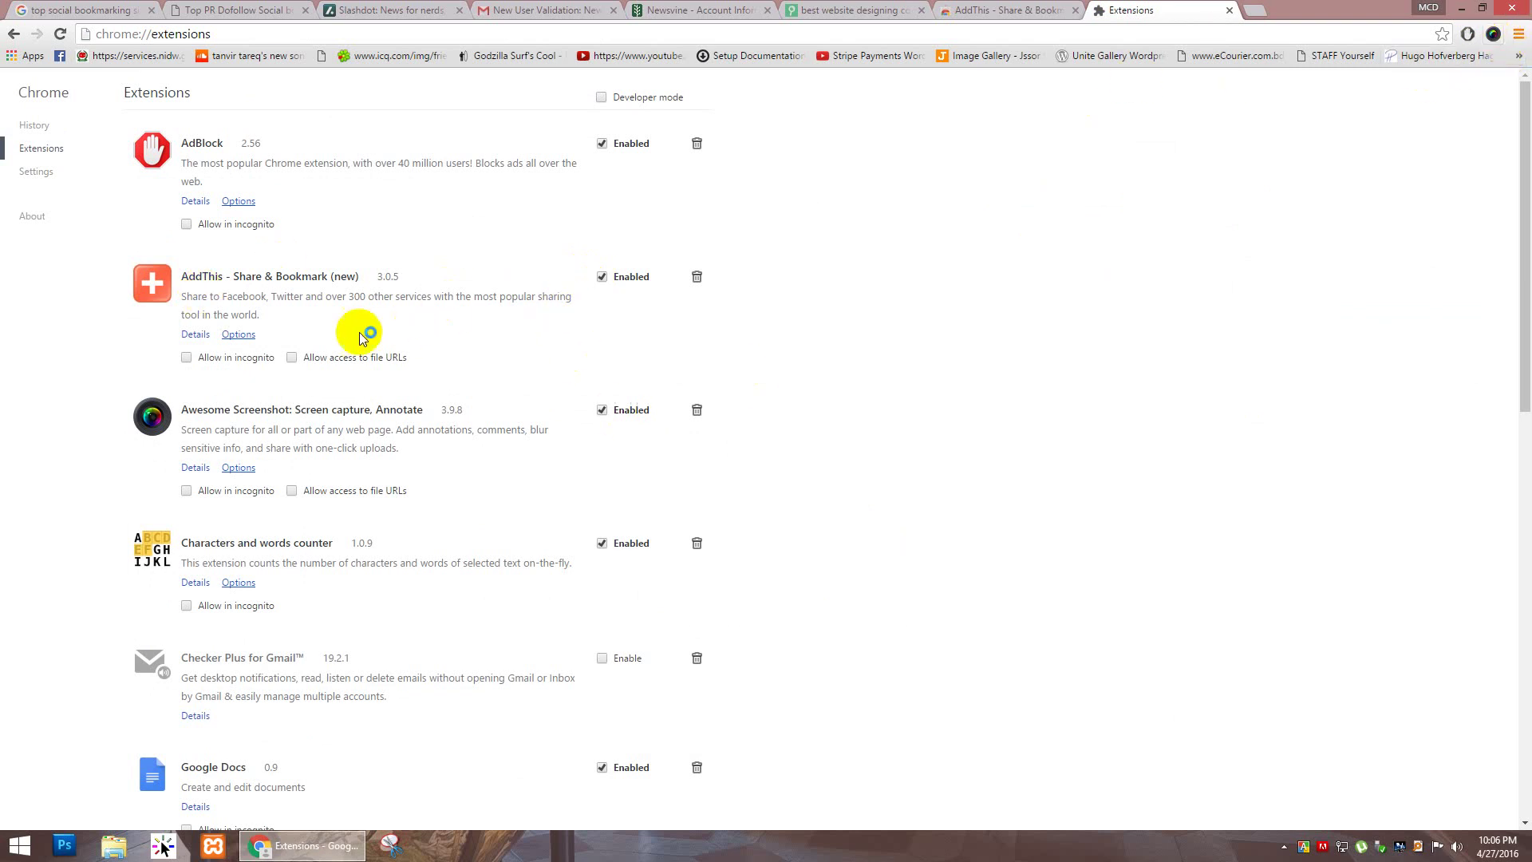
pyautogui.click(602, 278)
pyautogui.click(601, 278)
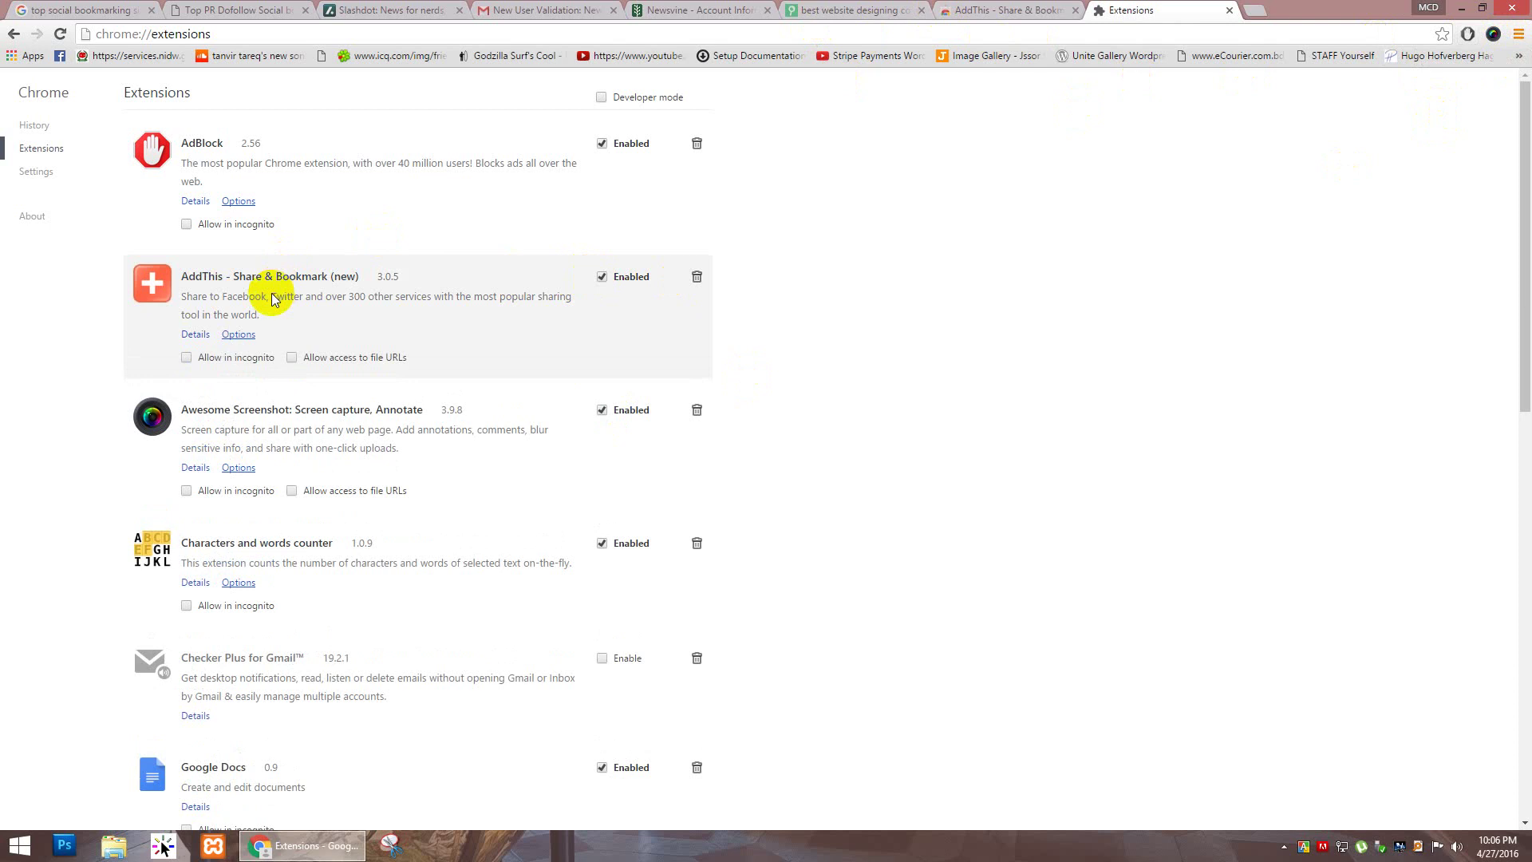
# Step: Disable the AdBlock, Awesome Screenshot and Characters and words counter extensions
pyautogui.scroll(-1, 308, 345)
pyautogui.scroll(1, 309, 345)
pyautogui.click(602, 145)
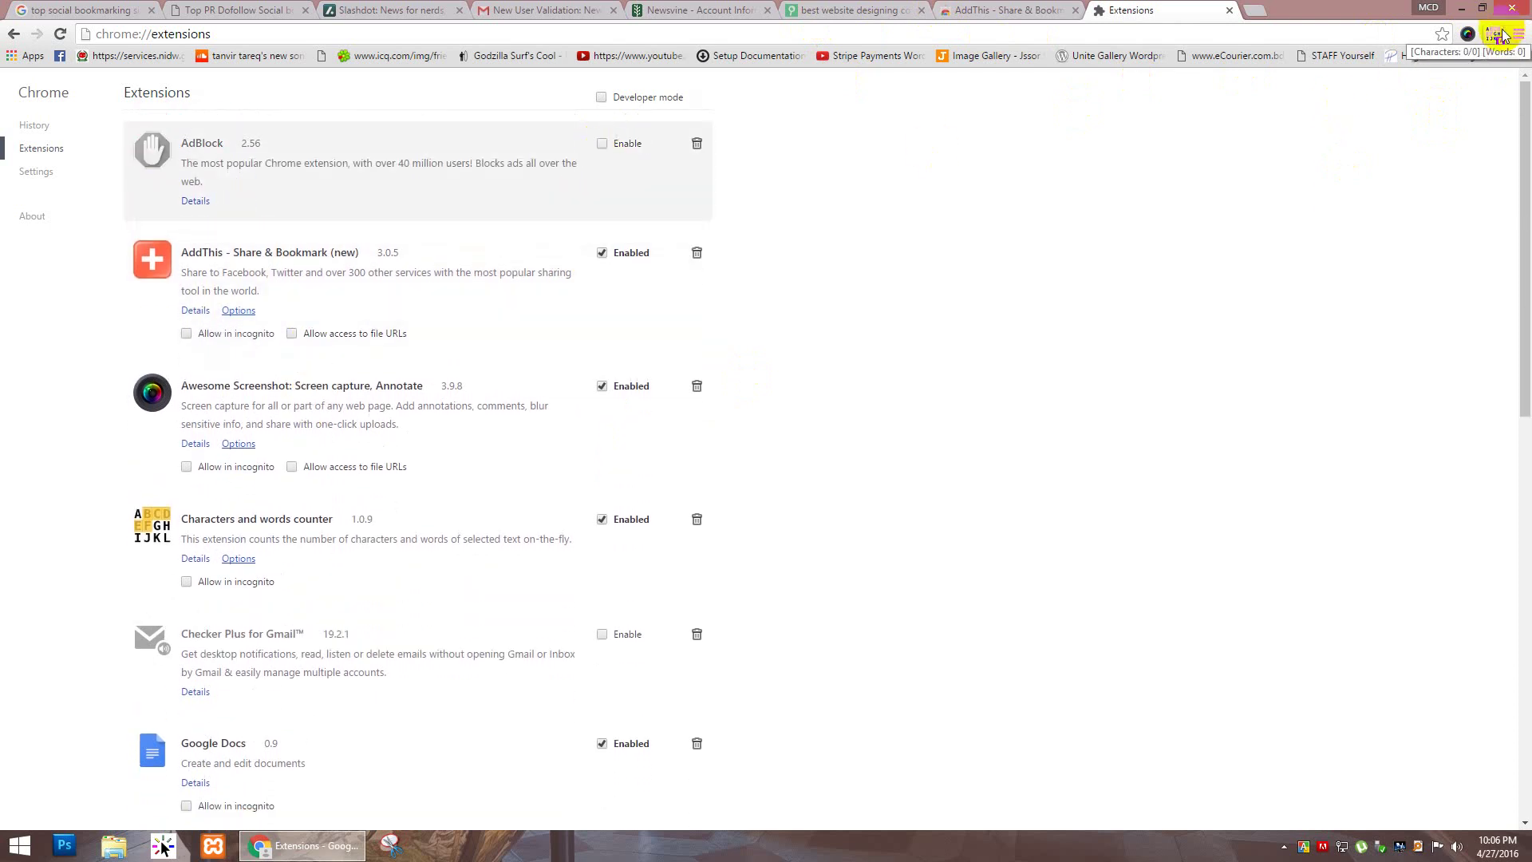
pyautogui.click(603, 387)
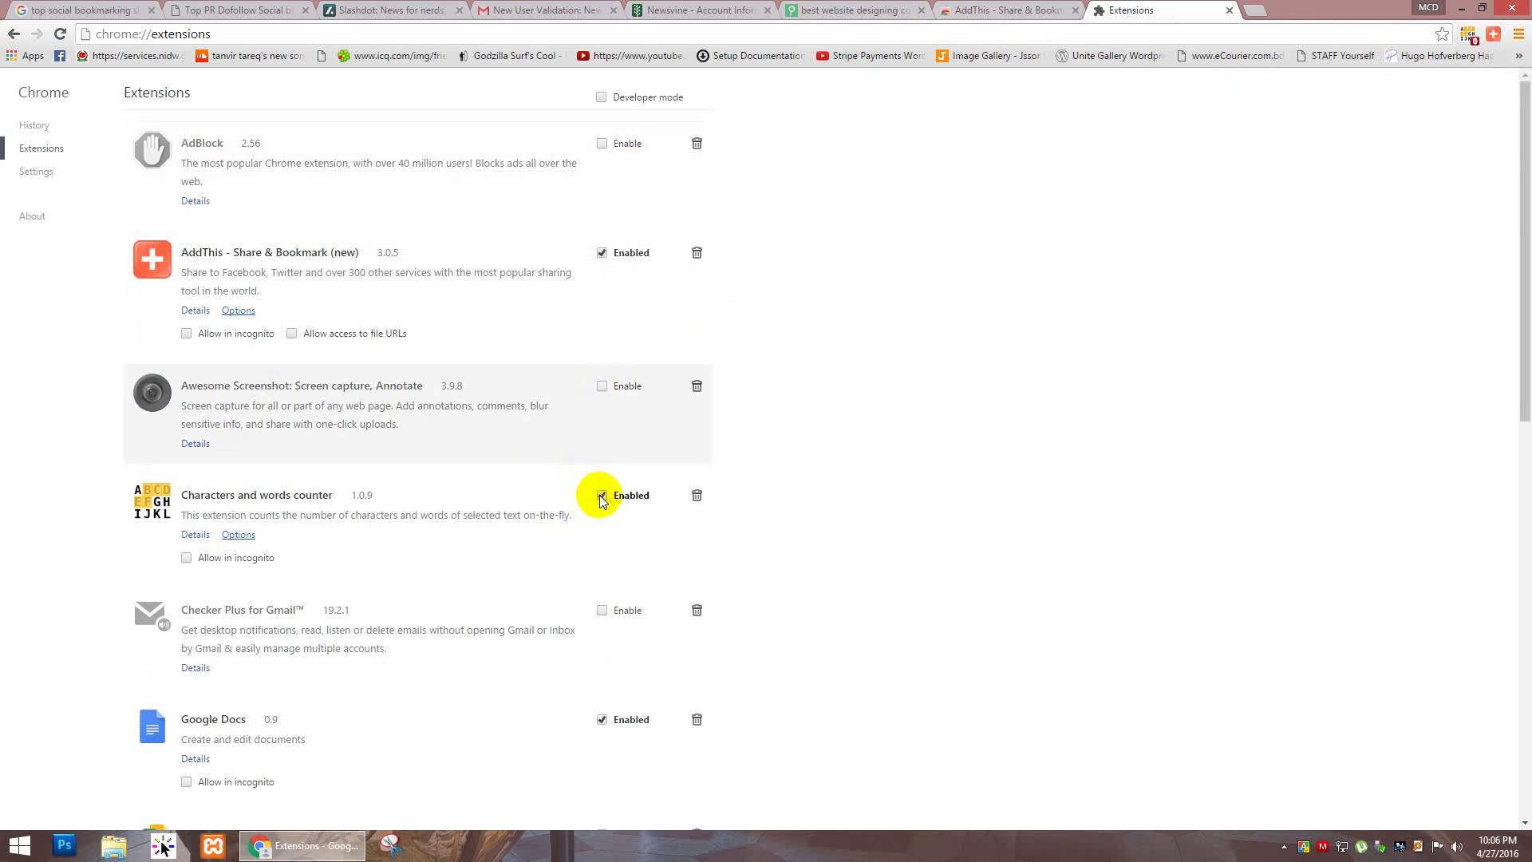
pyautogui.click(603, 497)
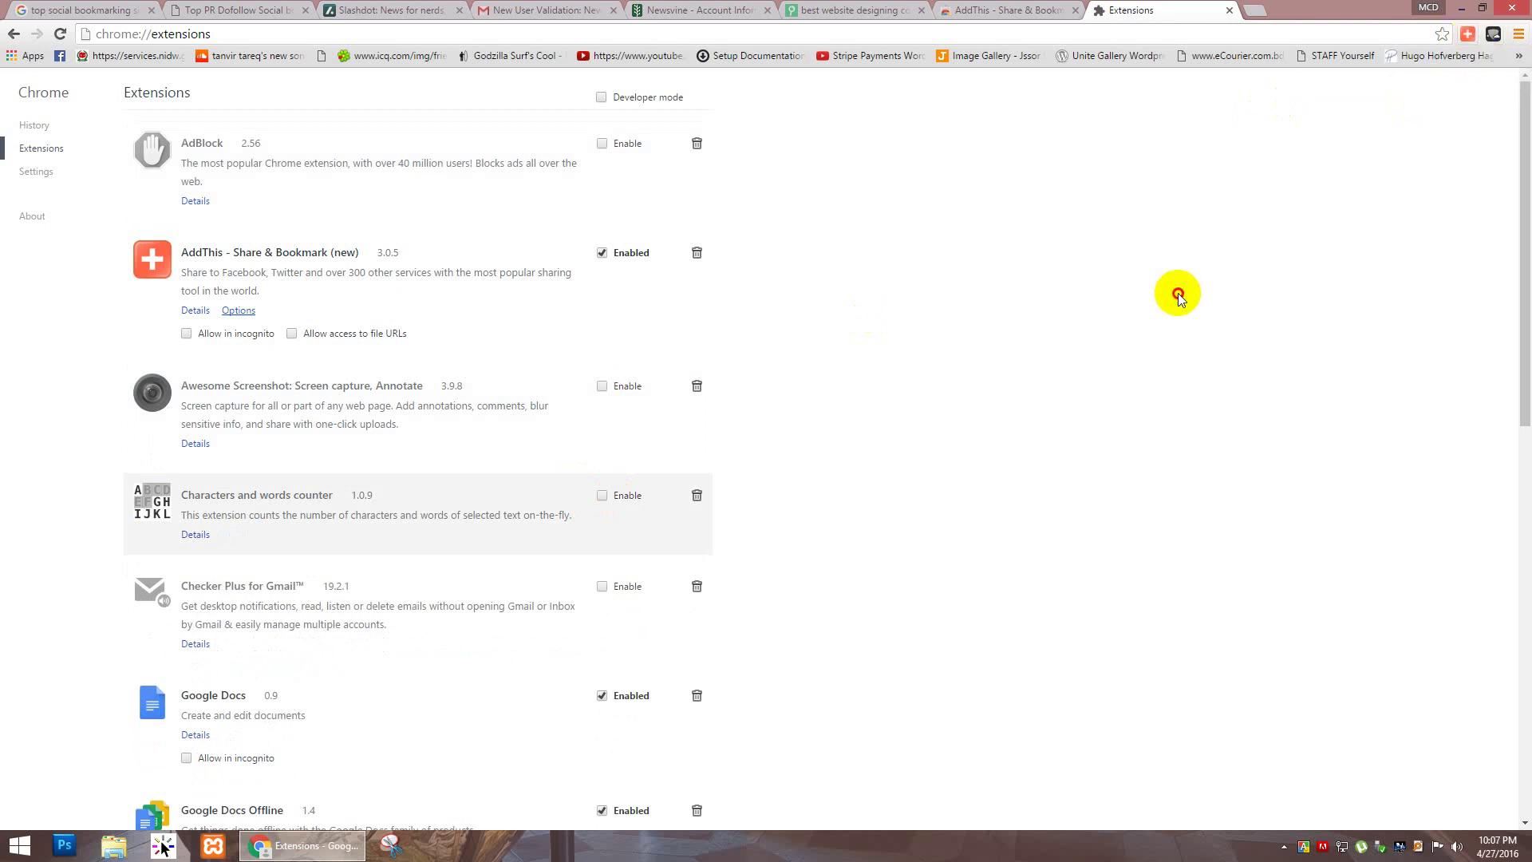
# Step: Close the extensions and Web Store tabs, then show AddThis's full sharing-service list
pyautogui.click(1229, 10)
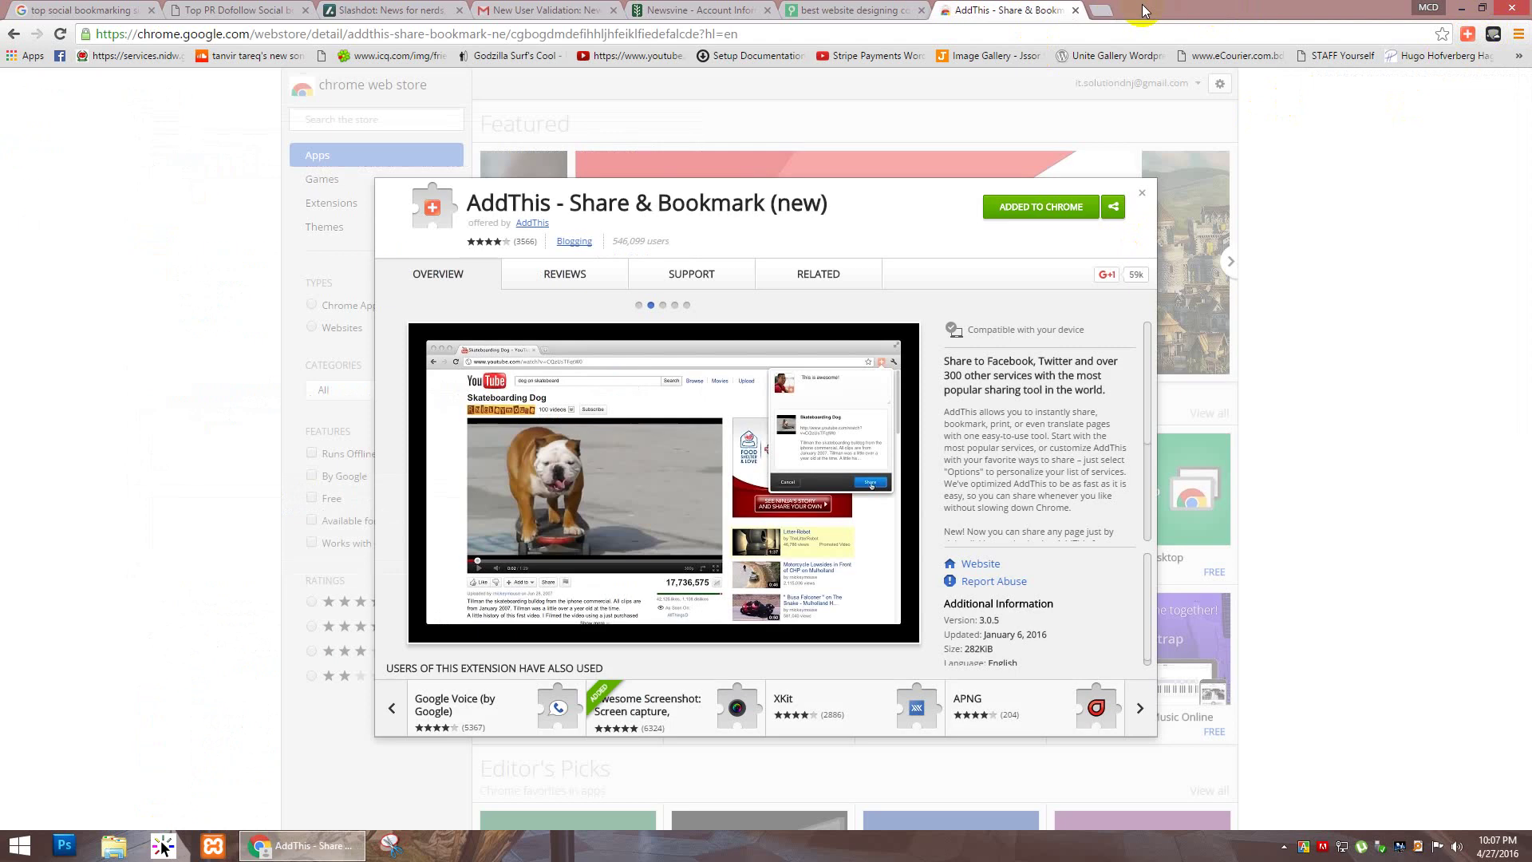
pyautogui.click(1075, 9)
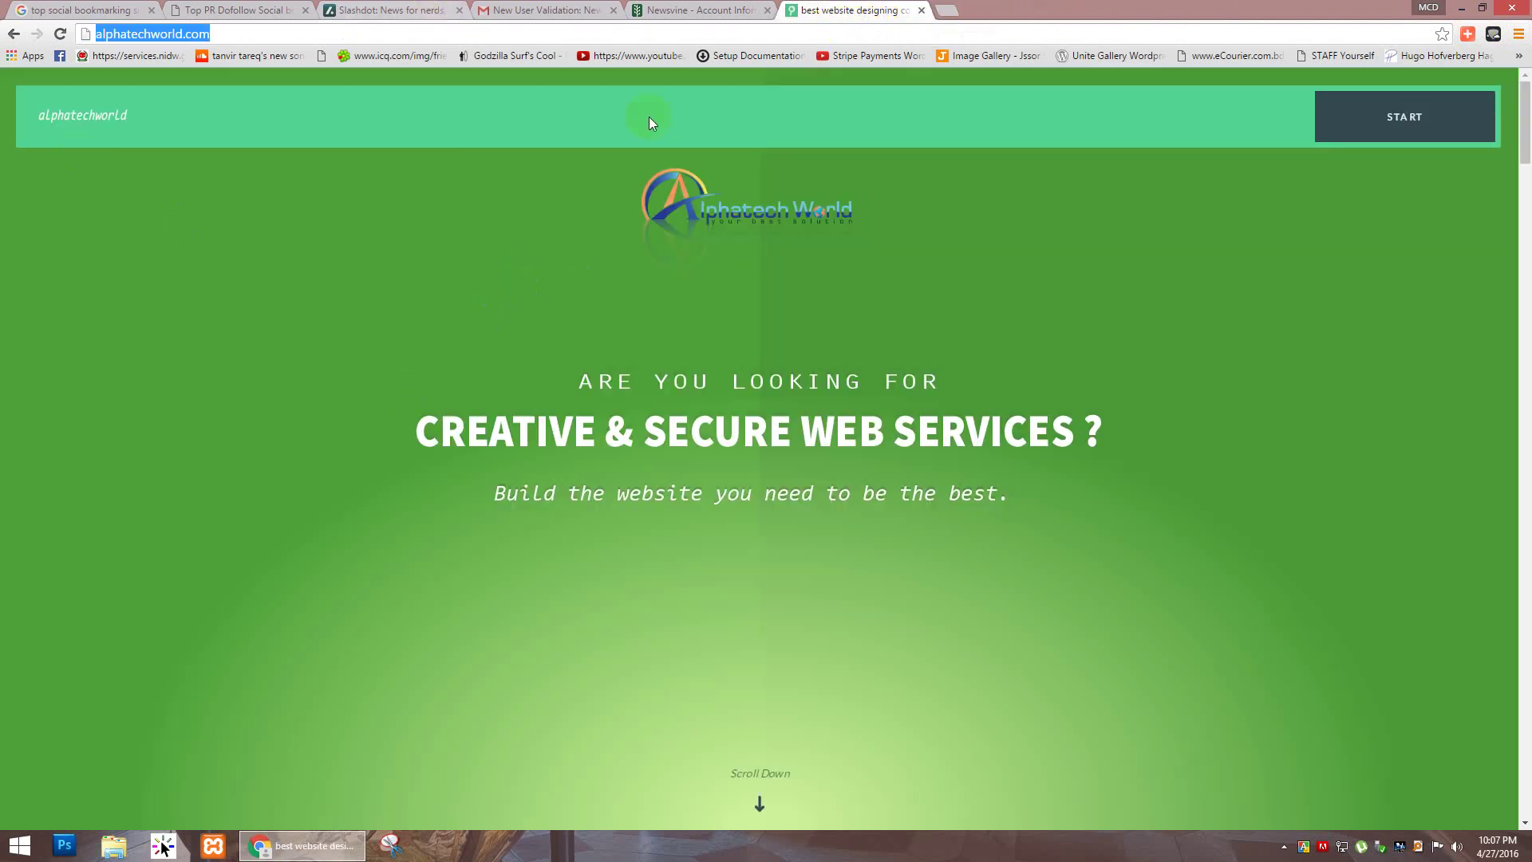
pyautogui.click(1468, 36)
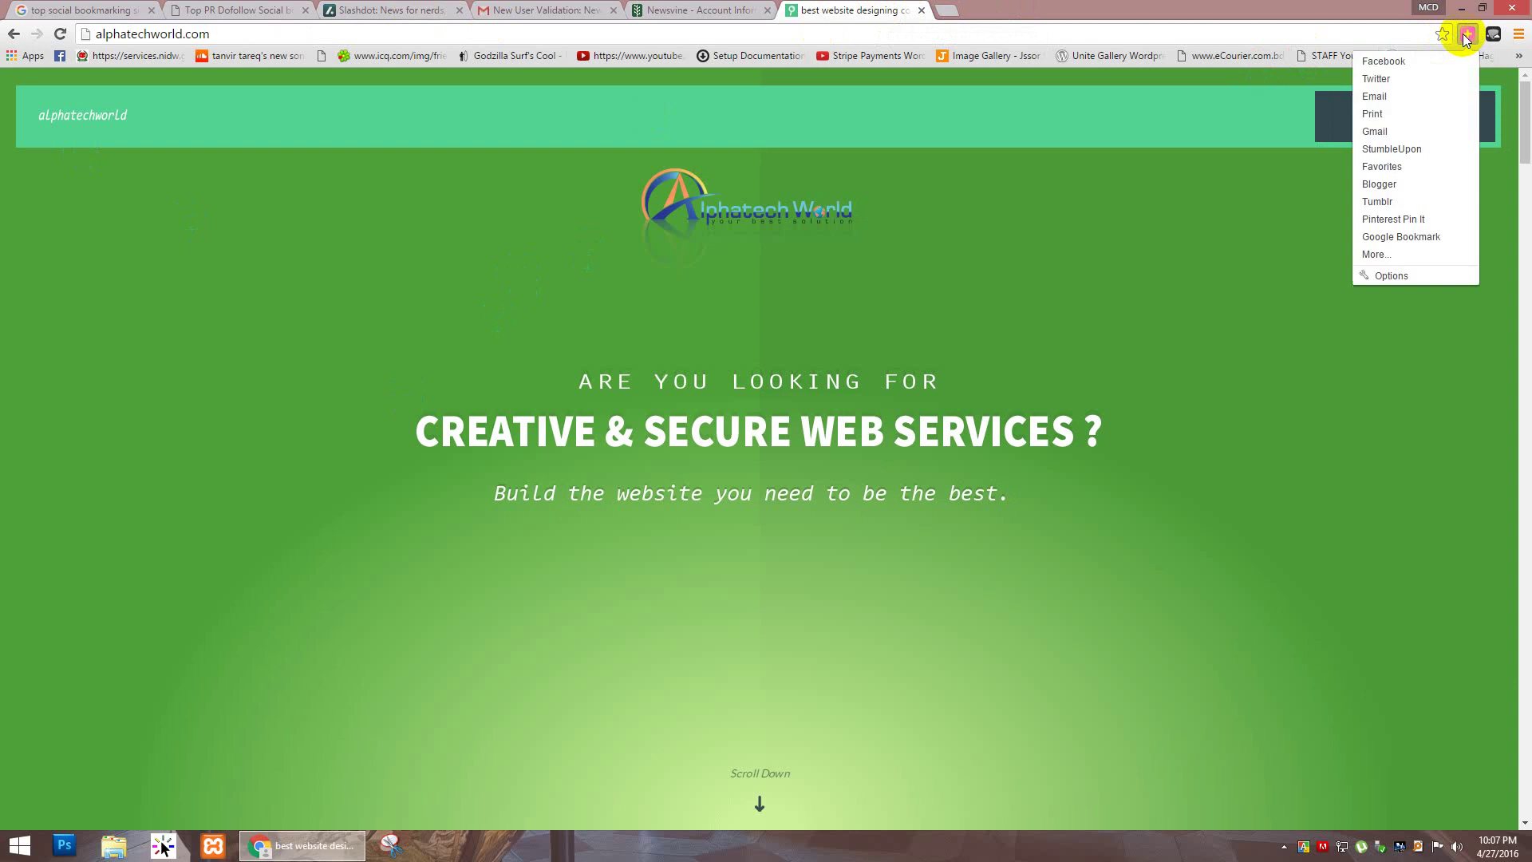
pyautogui.click(1396, 255)
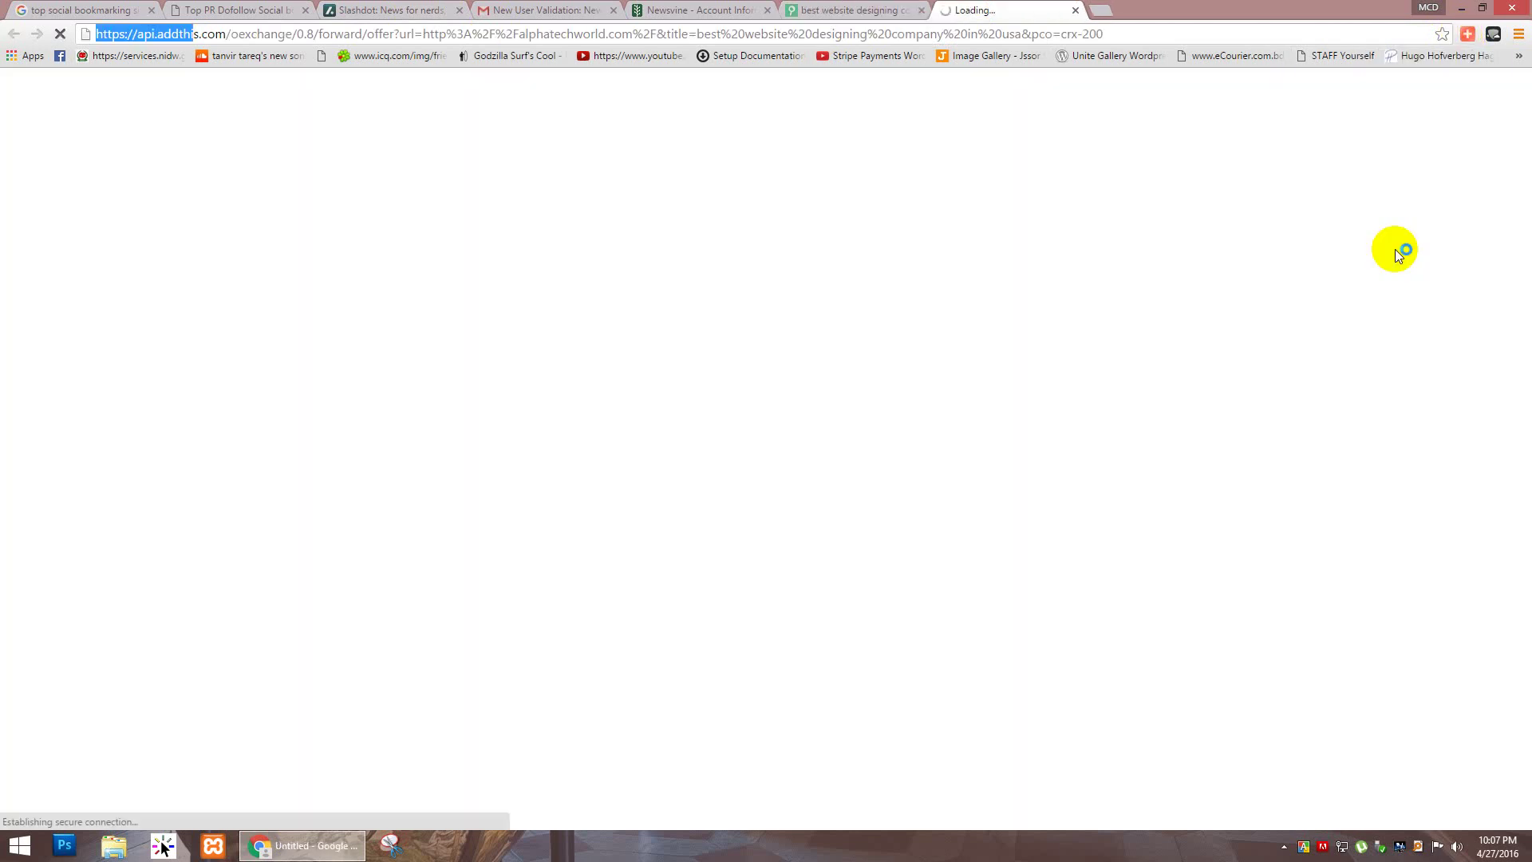
# Step: Copy 'newsvine' from the Newsvine address, filter AddThis services with it, and choose Newsvine
pyautogui.click(654, 11)
pyautogui.click(967, 8)
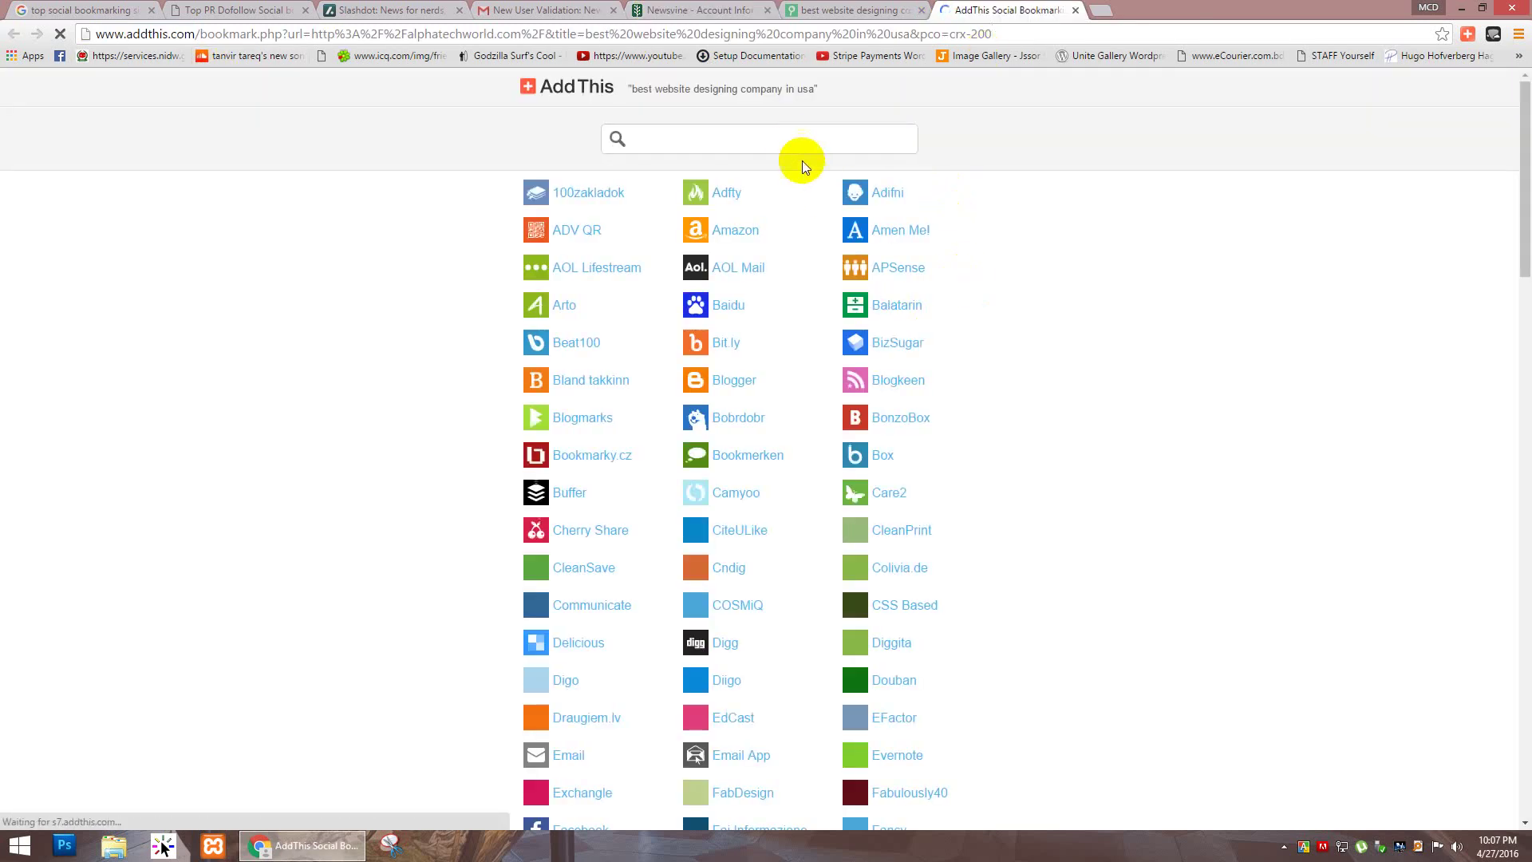
pyautogui.click(691, 13)
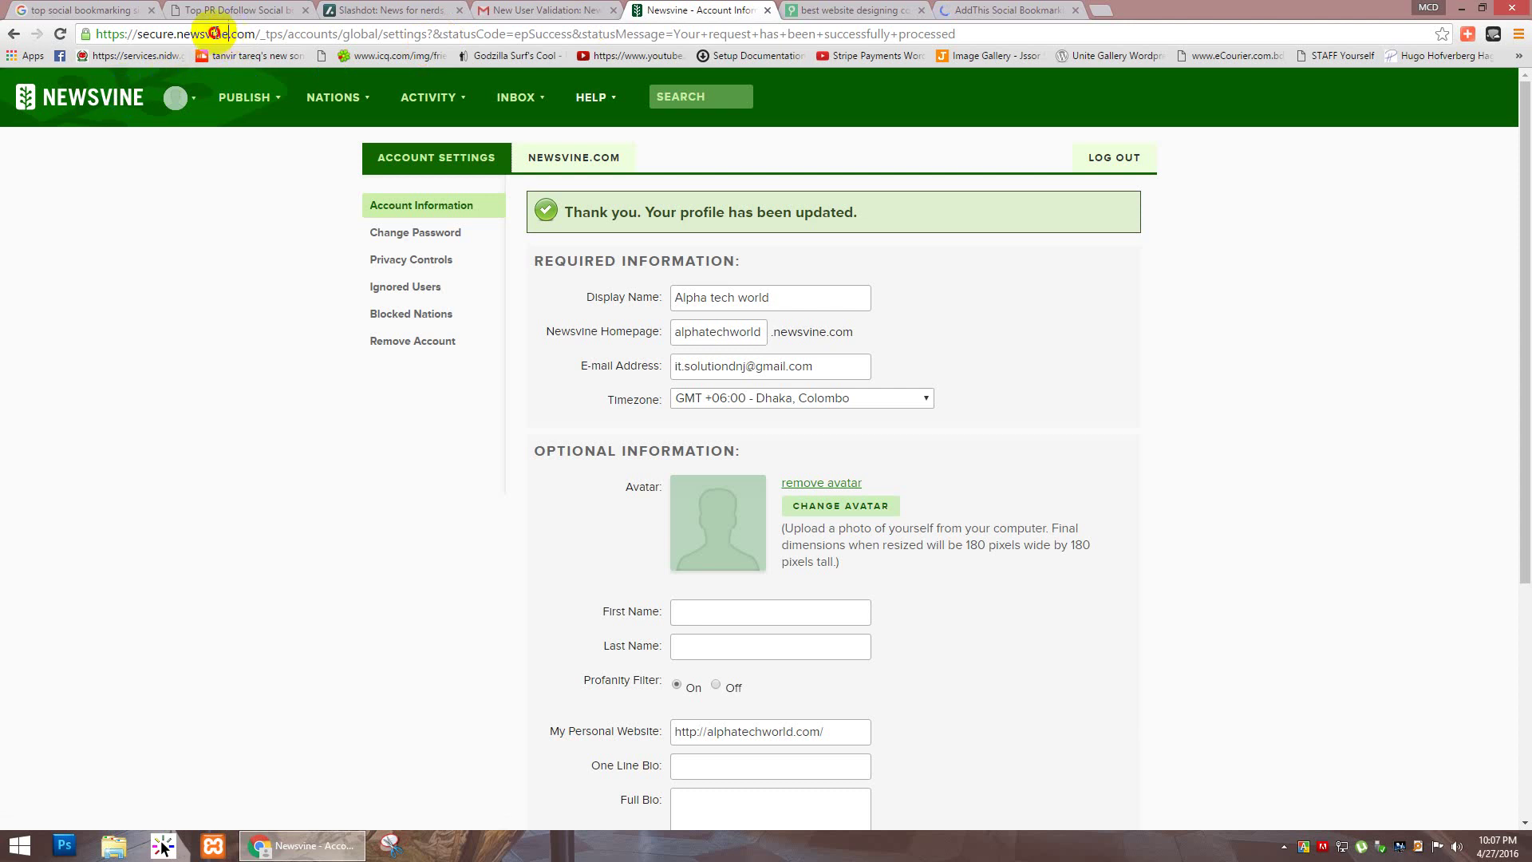
pyautogui.doubleClick(180, 34)
pyautogui.hotkey('ctrl', 'c')
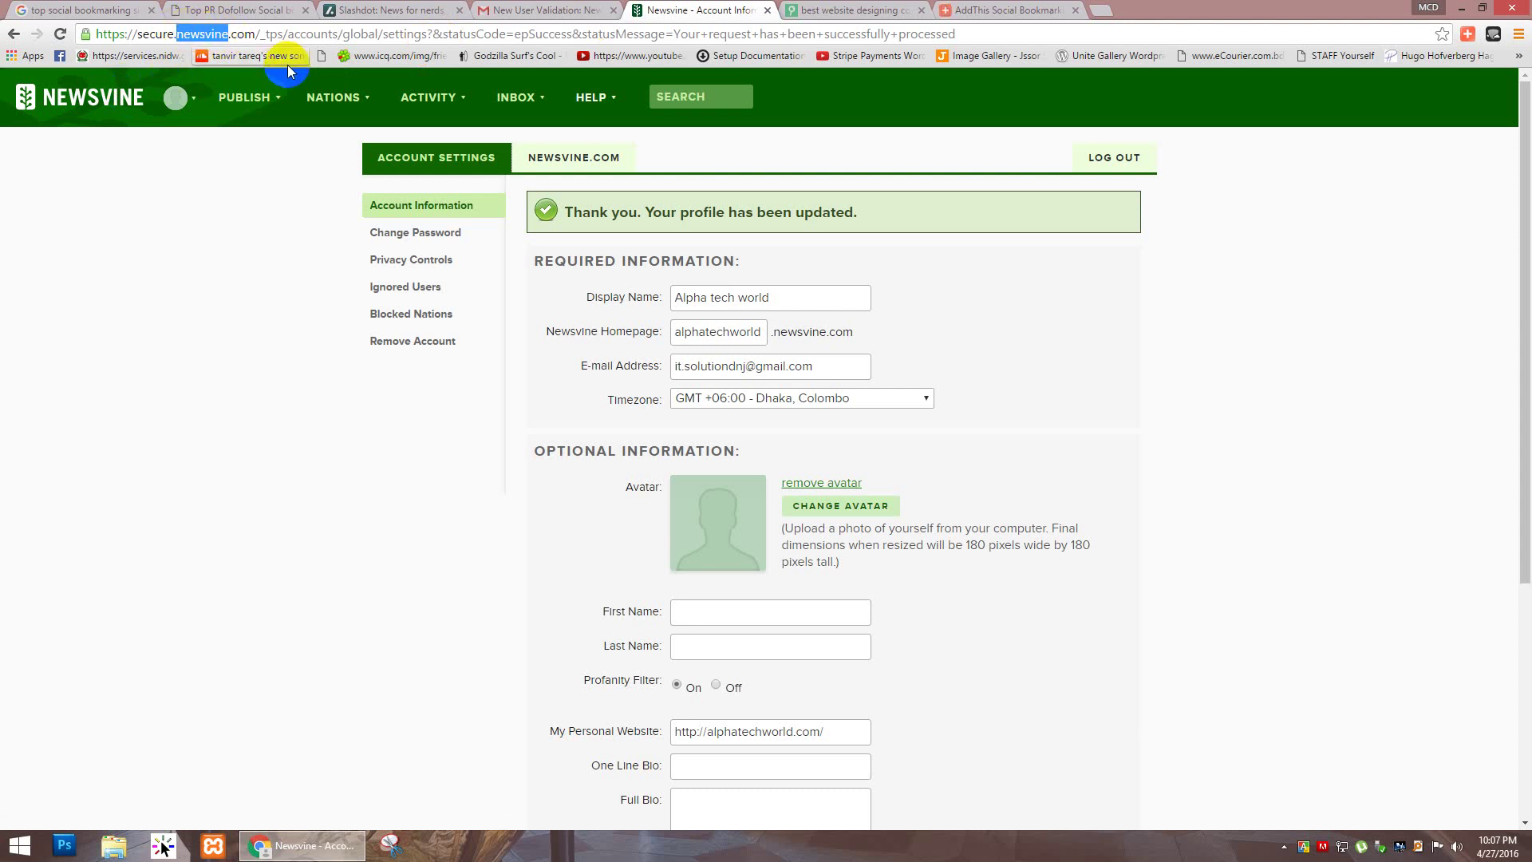
pyautogui.click(982, 13)
pyautogui.click(648, 139)
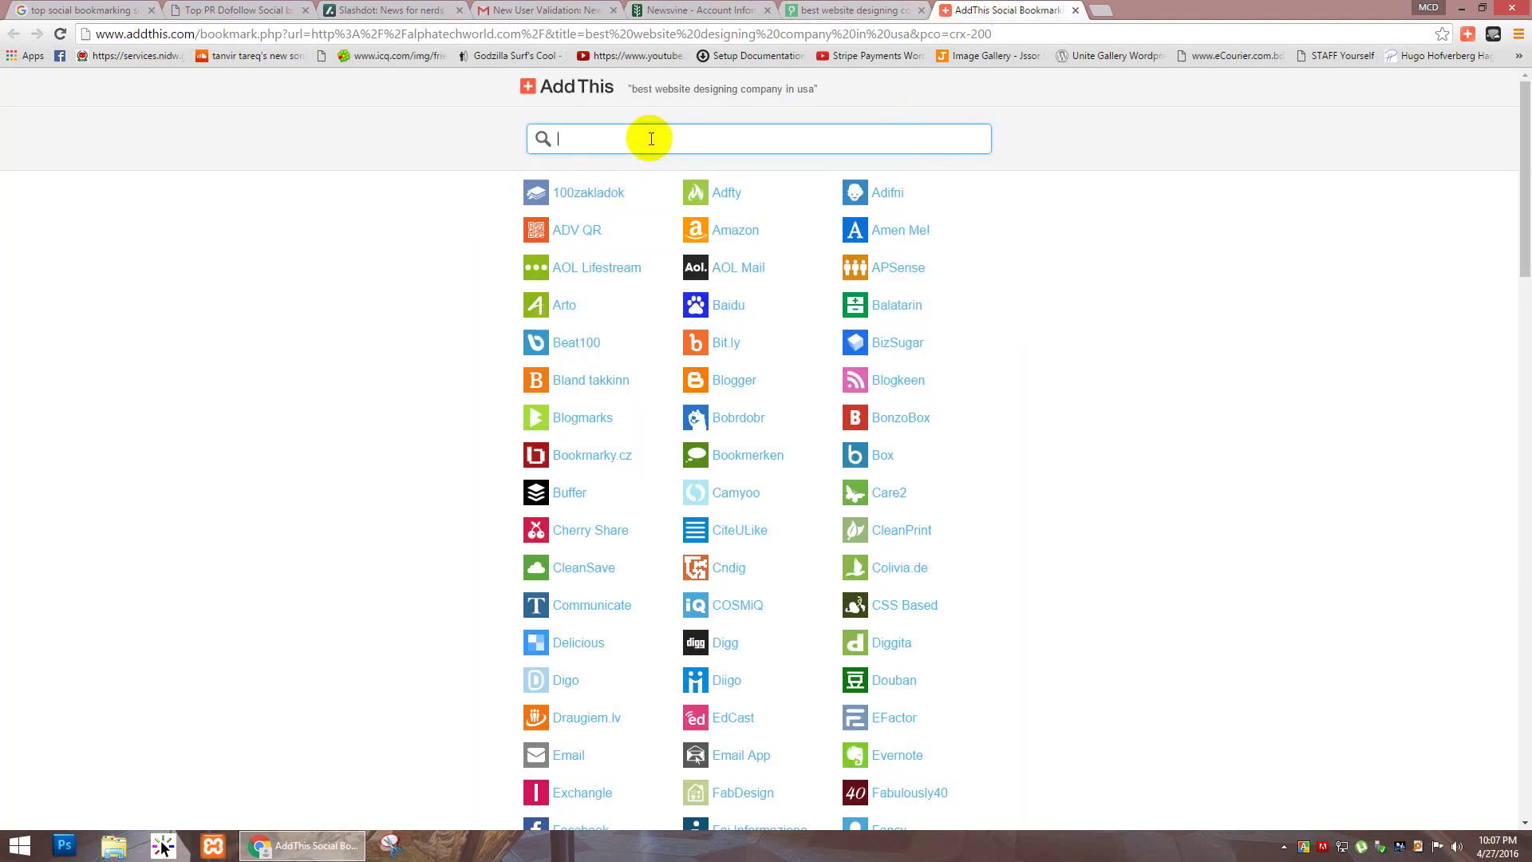
pyautogui.hotkey('ctrl', 'v')
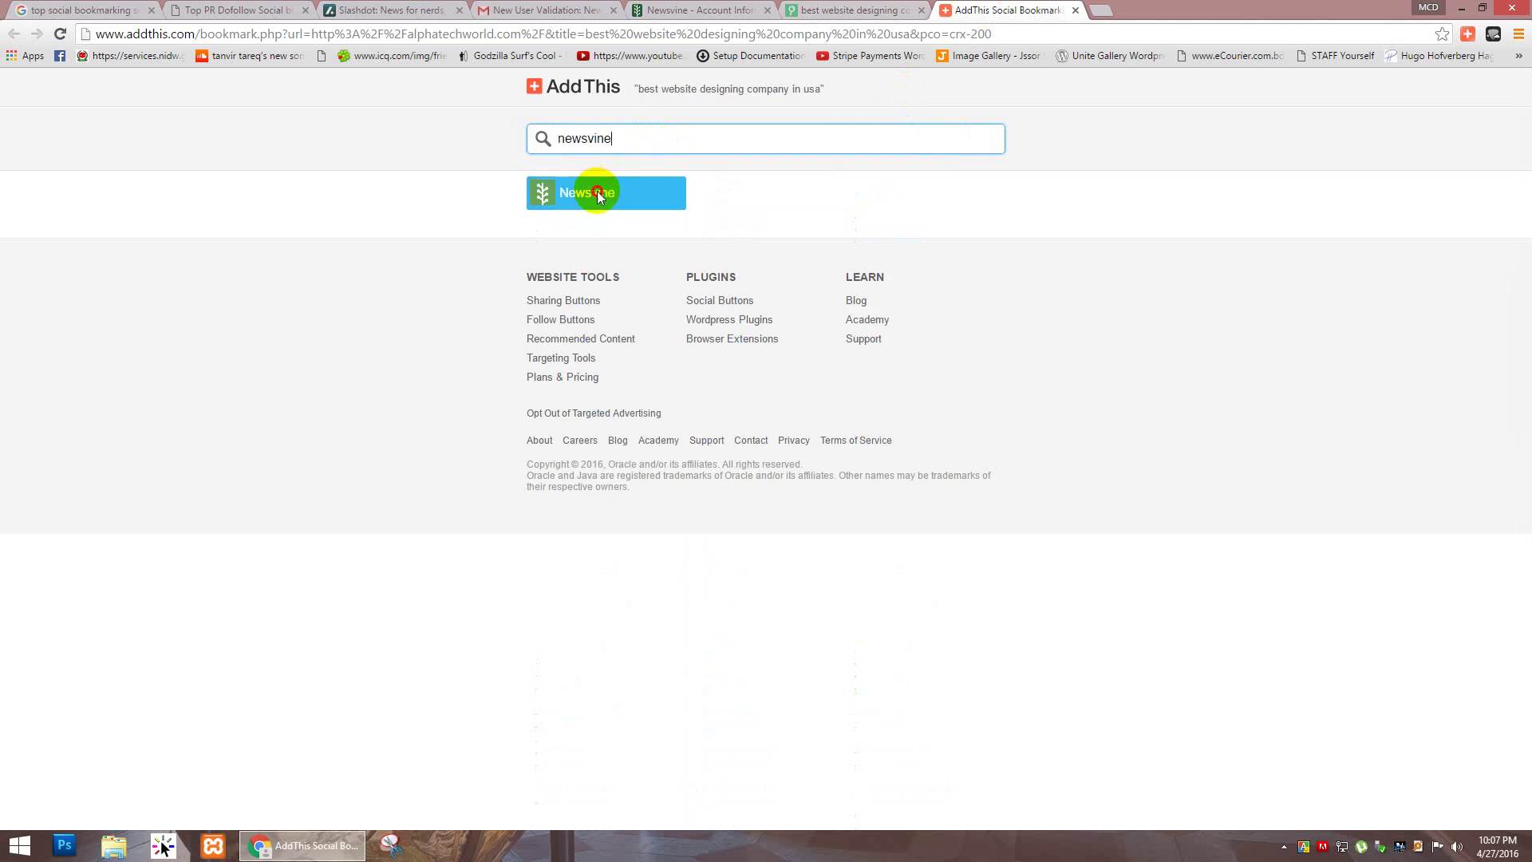
pyautogui.click(602, 192)
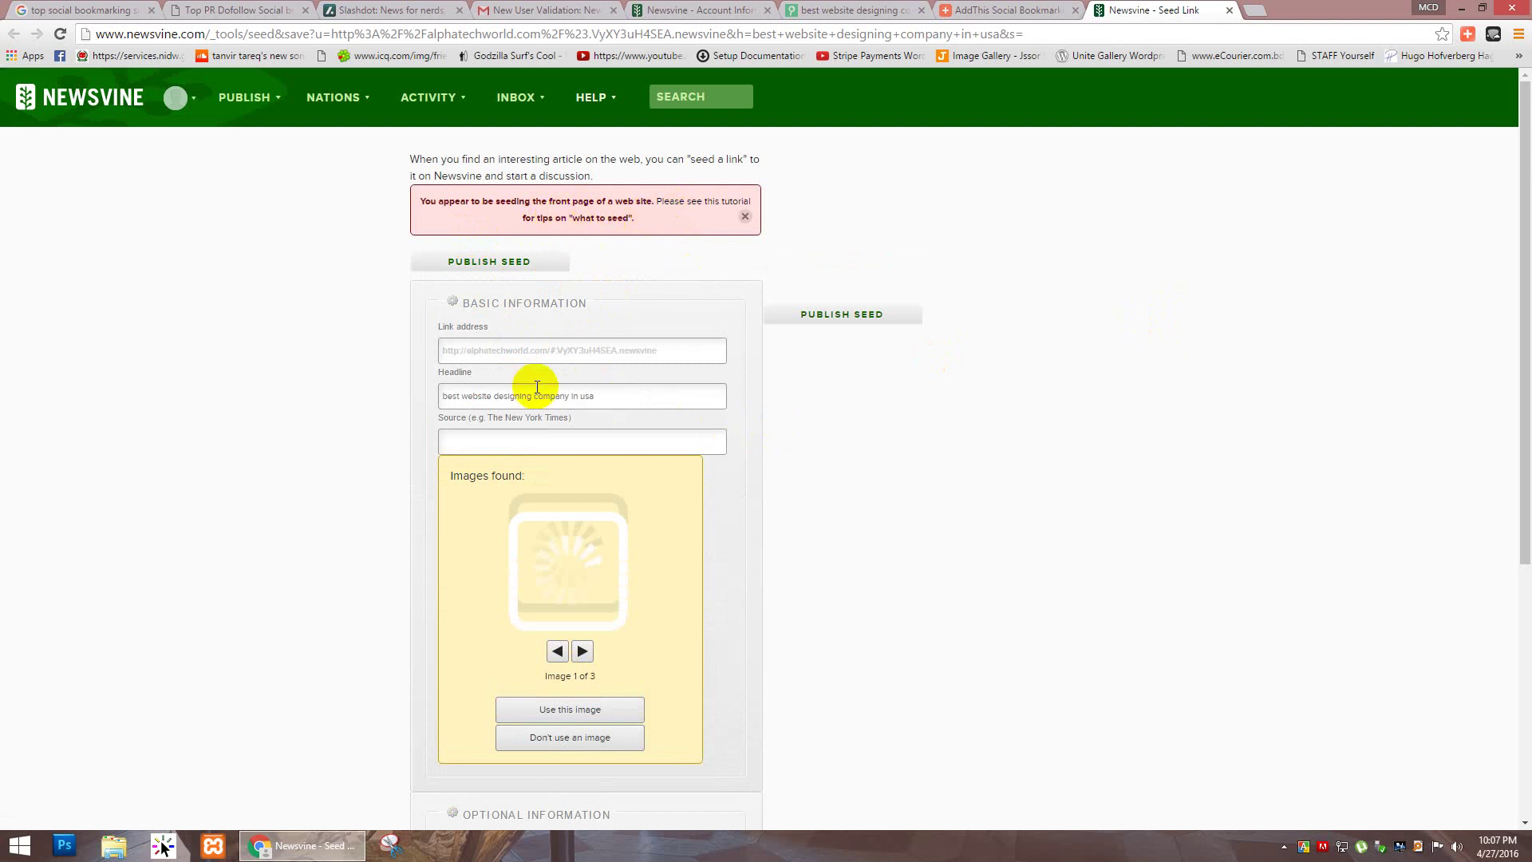
# Step: Lowercase the headline to 'best website designing company in usa' and check the link address
pyautogui.click(447, 391)
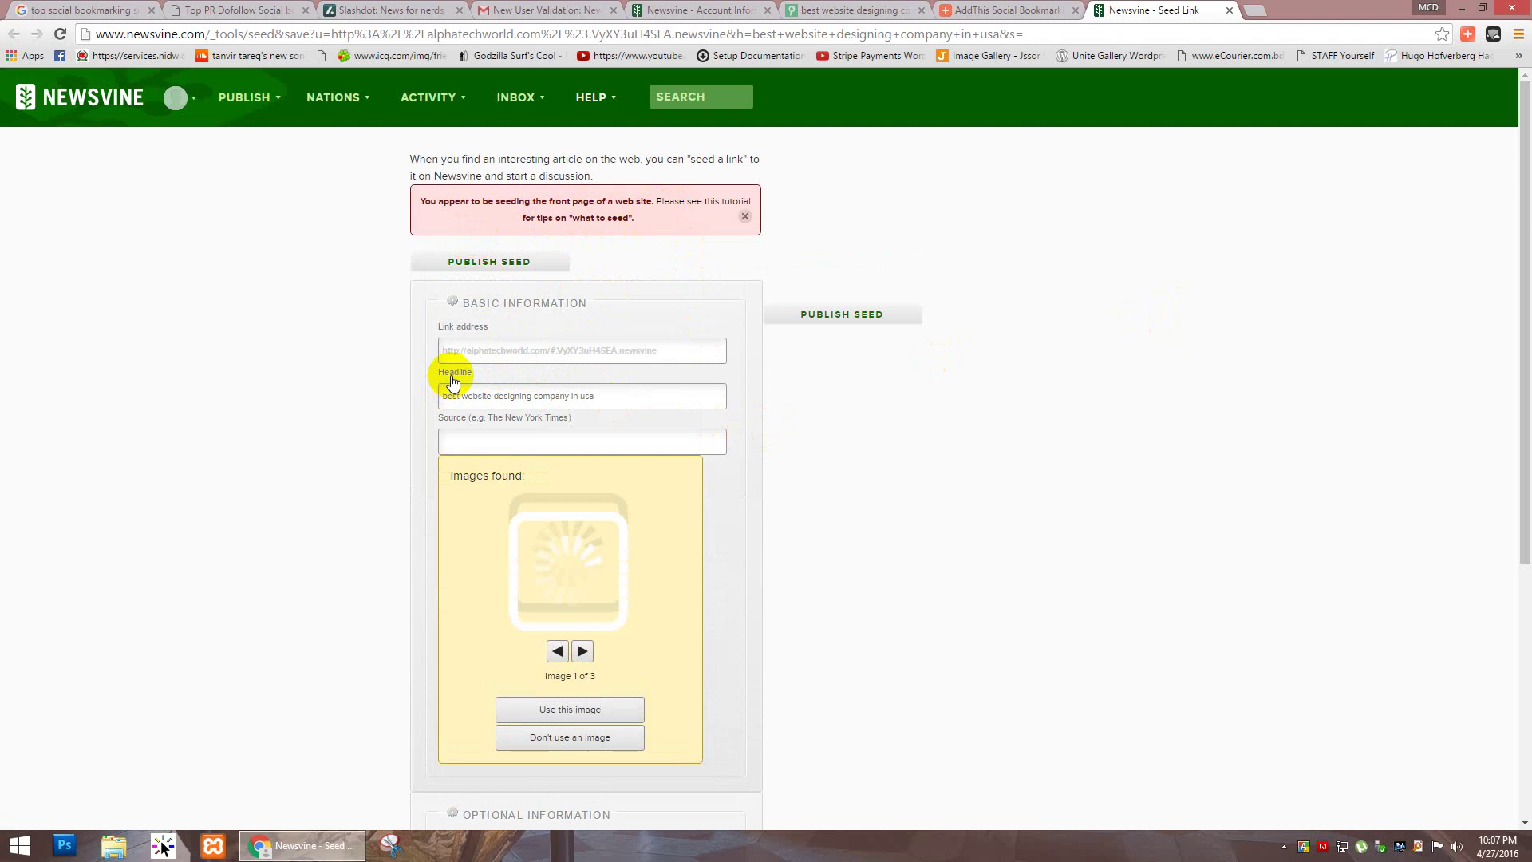
pyautogui.press('BackSpace')
pyautogui.write('b')
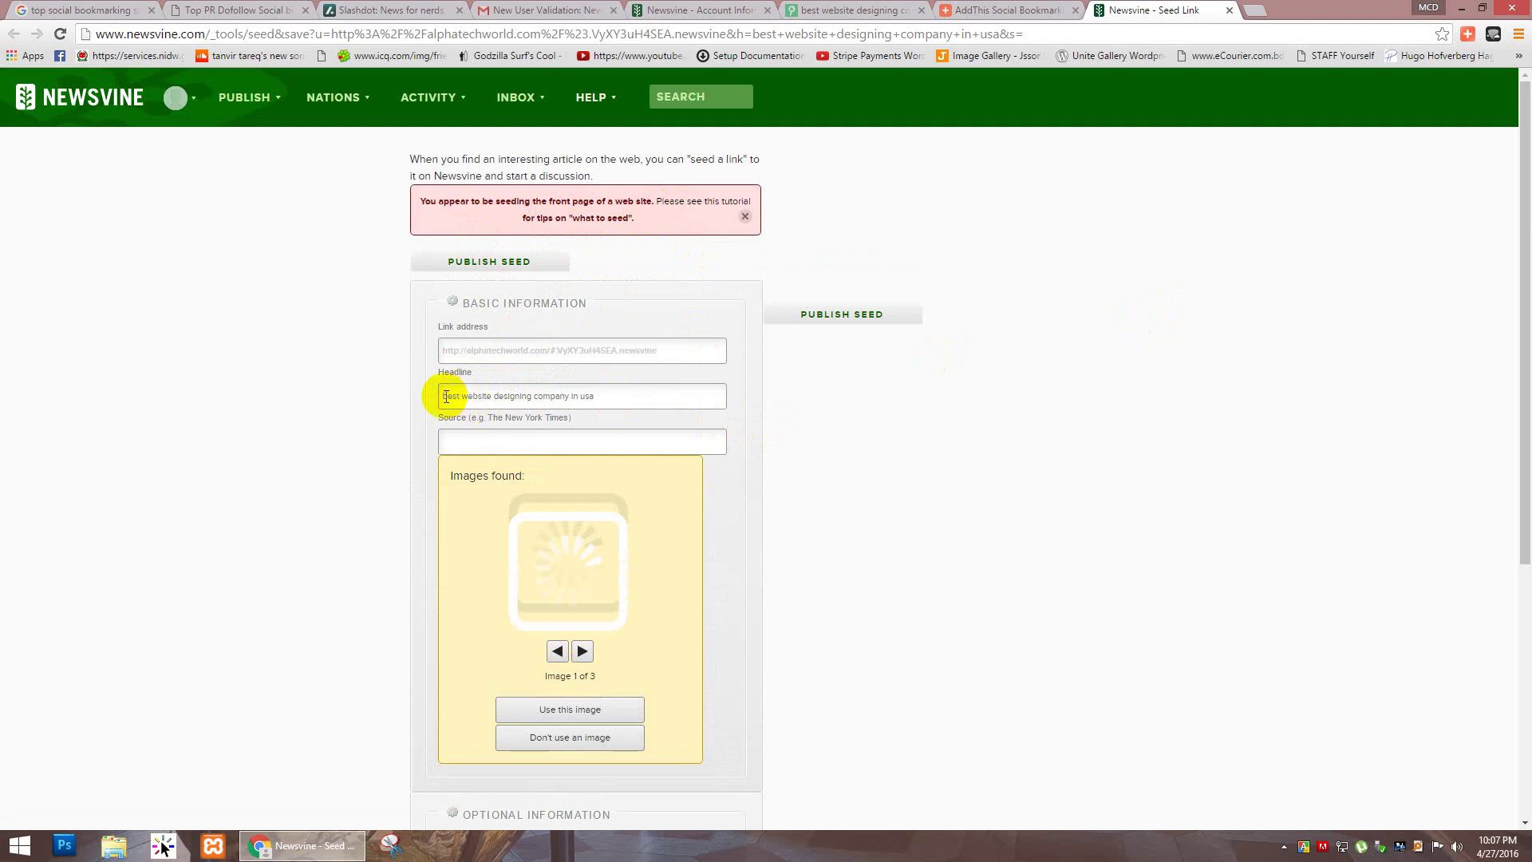
pyautogui.moveTo(447, 396); pyautogui.dragTo(591, 395)
pyautogui.click(593, 396)
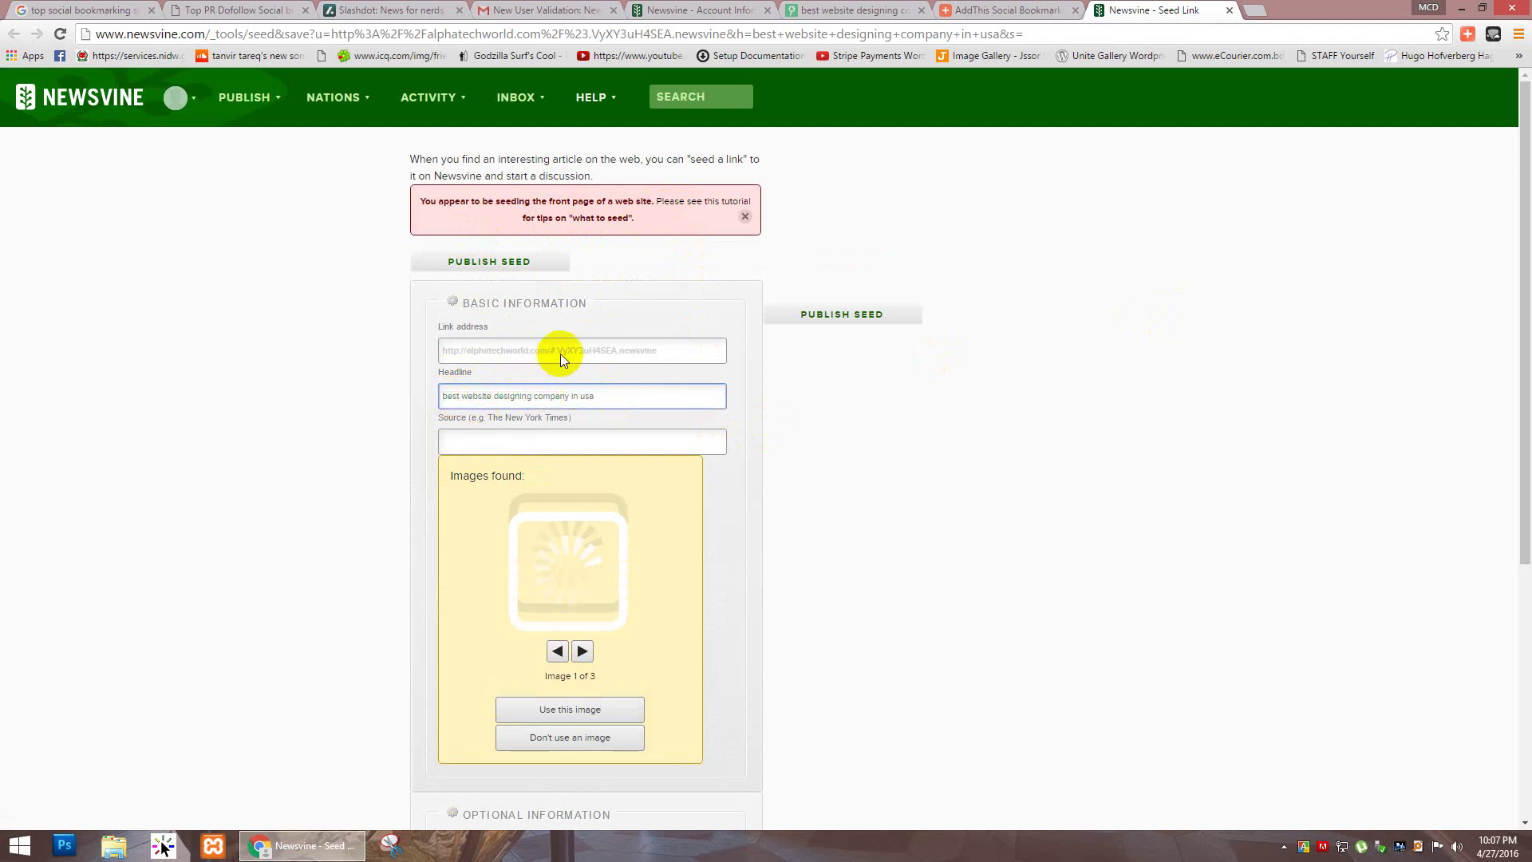
pyautogui.moveTo(508, 349); pyautogui.dragTo(668, 348)
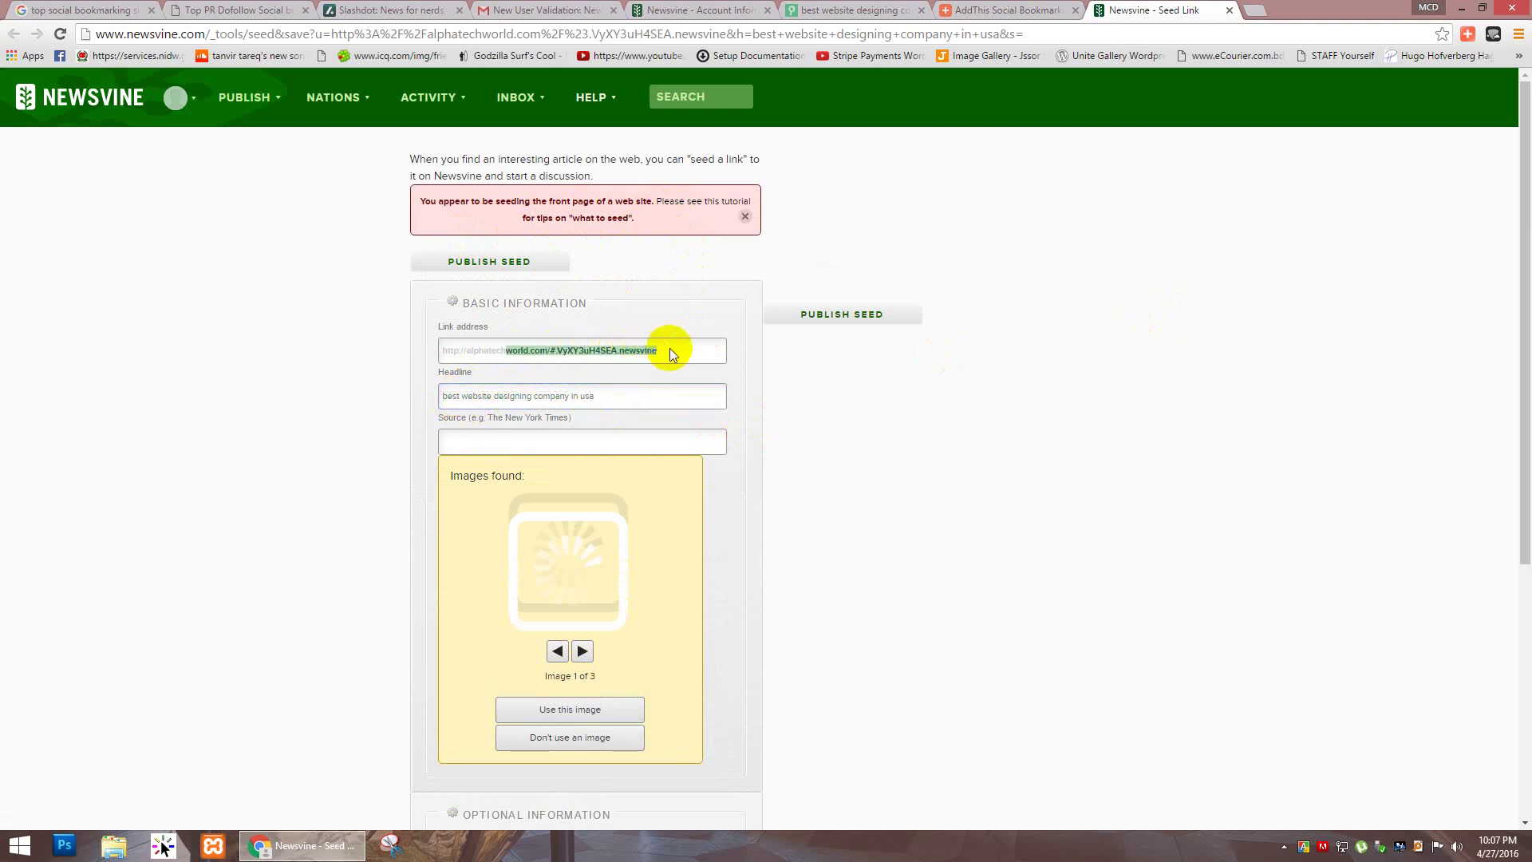
pyautogui.click(493, 319)
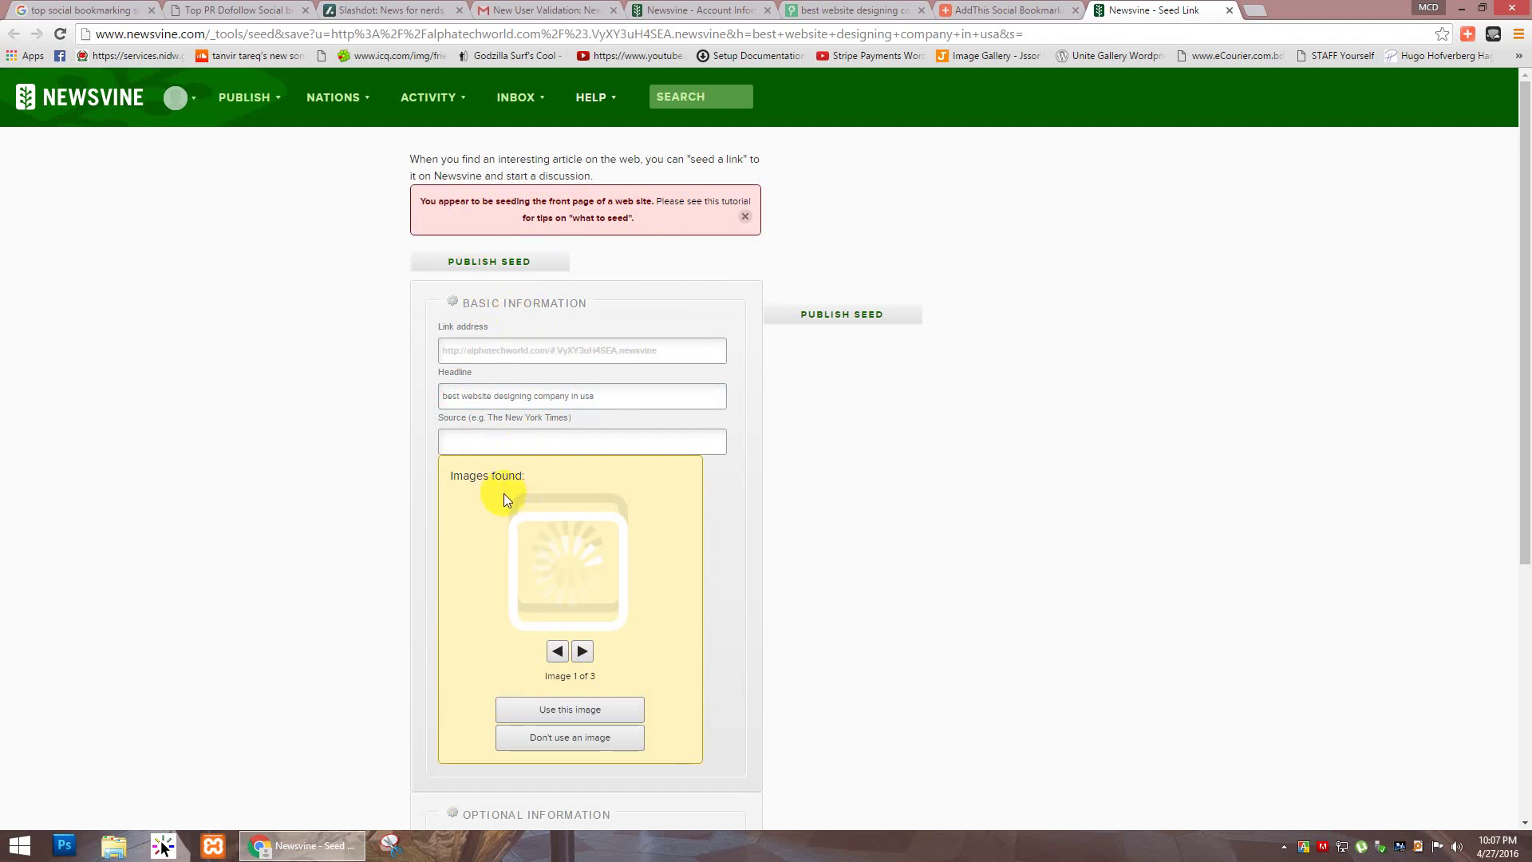
# Step: Set the seed's Category to Business, then return to the alphatechworld.com tab
pyautogui.scroll(-5, 504, 493)
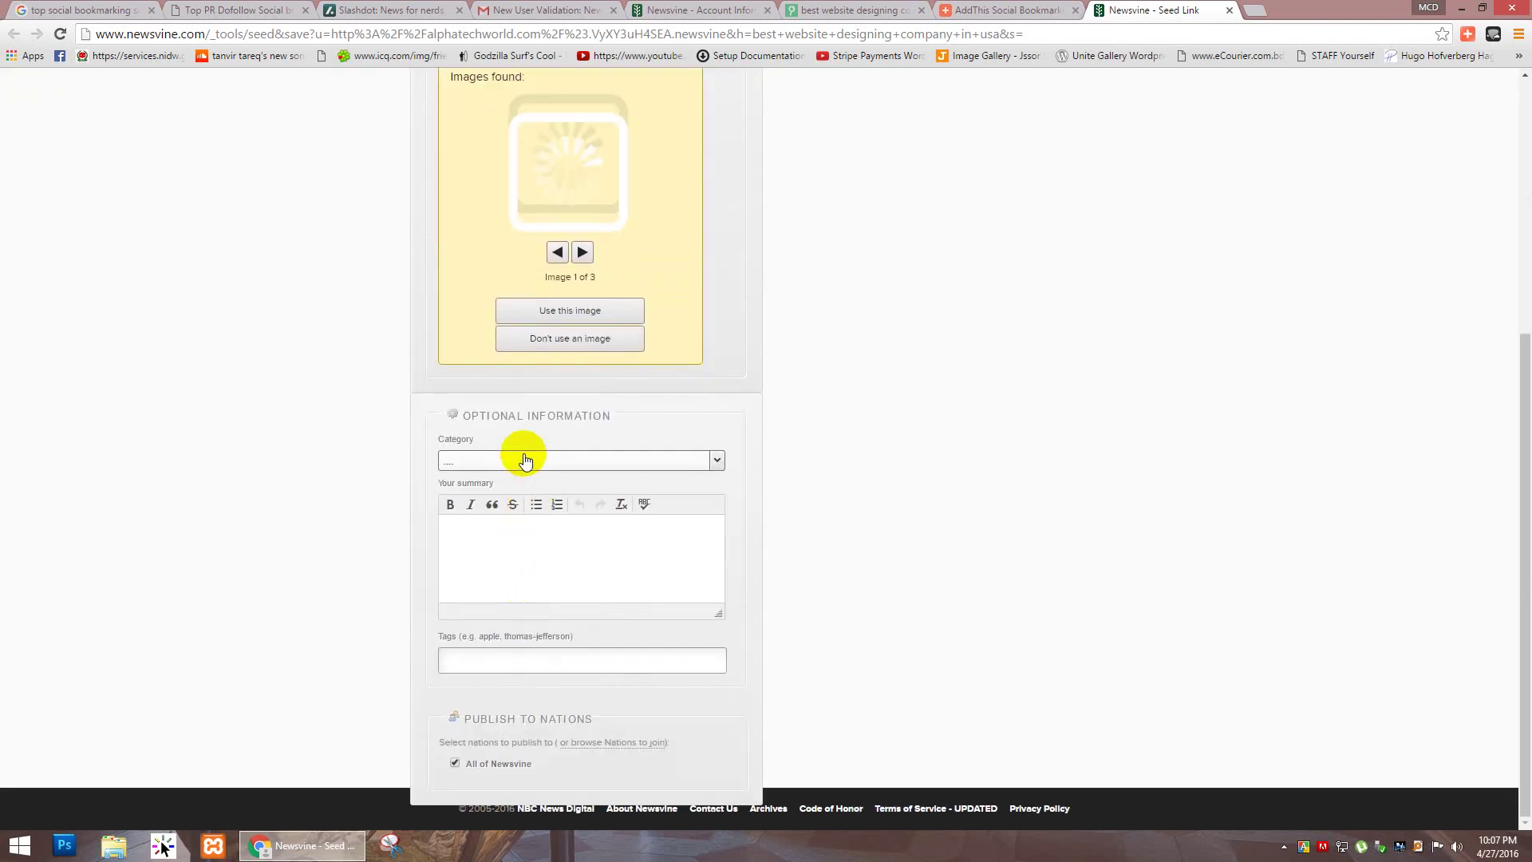
pyautogui.click(523, 460)
pyautogui.scroll(-2, 583, 540)
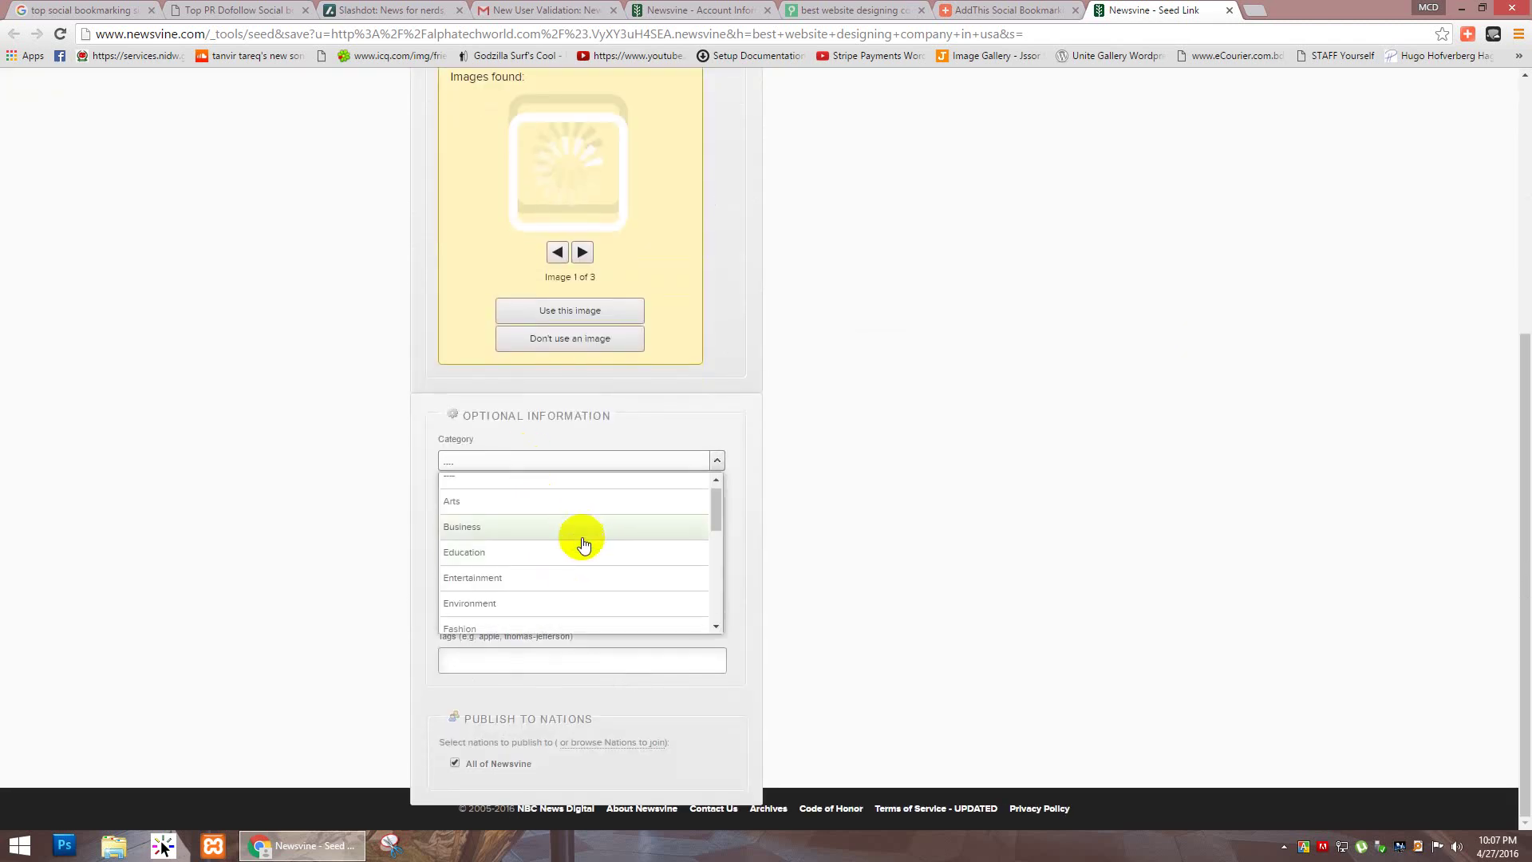
pyautogui.scroll(-1, 583, 545)
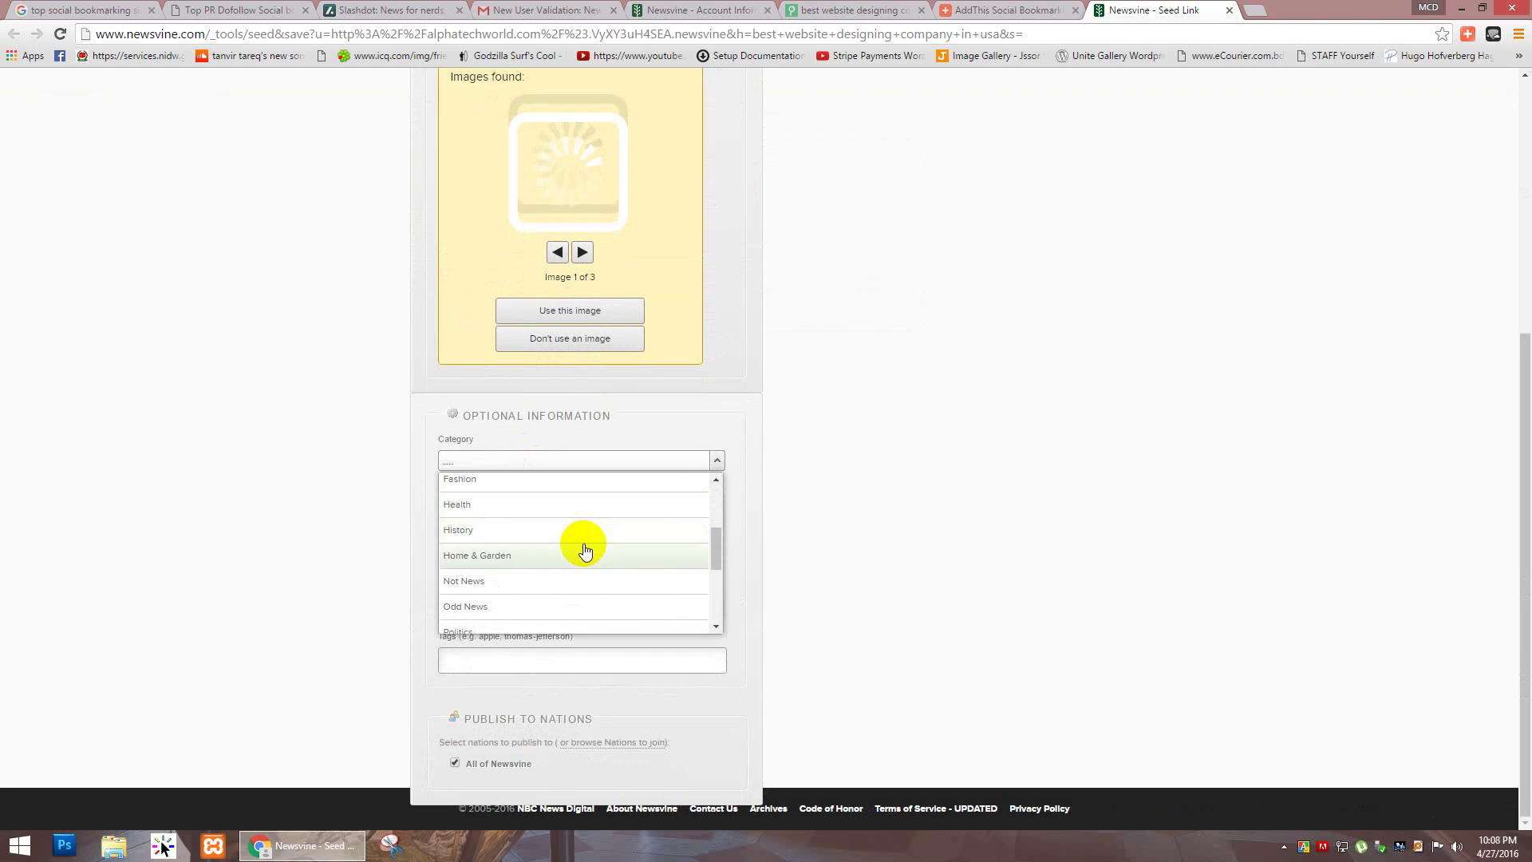
pyautogui.scroll(-1, 583, 556)
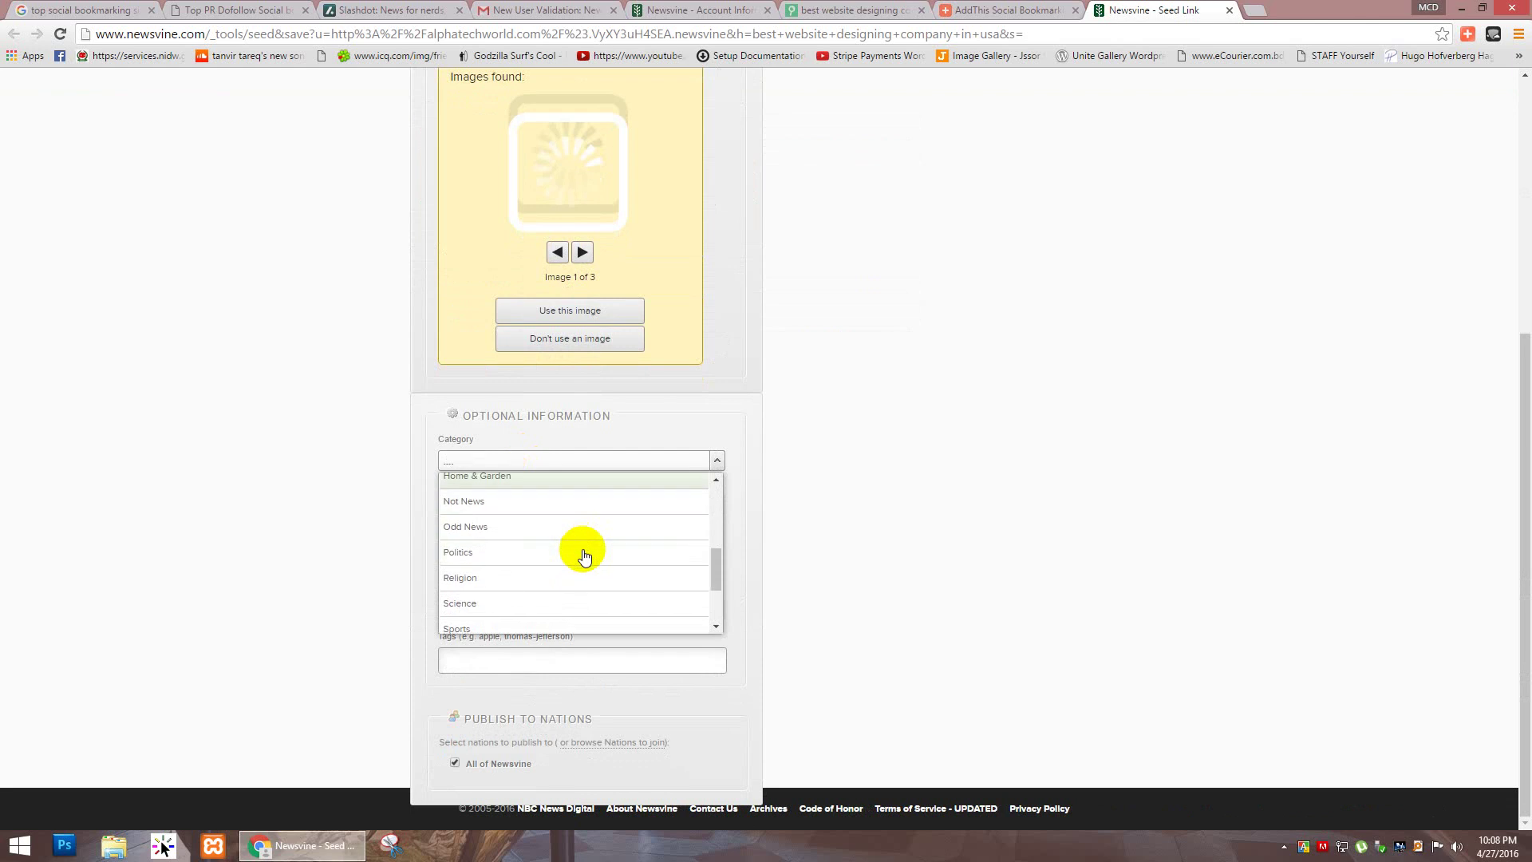
pyautogui.scroll(1, 583, 536)
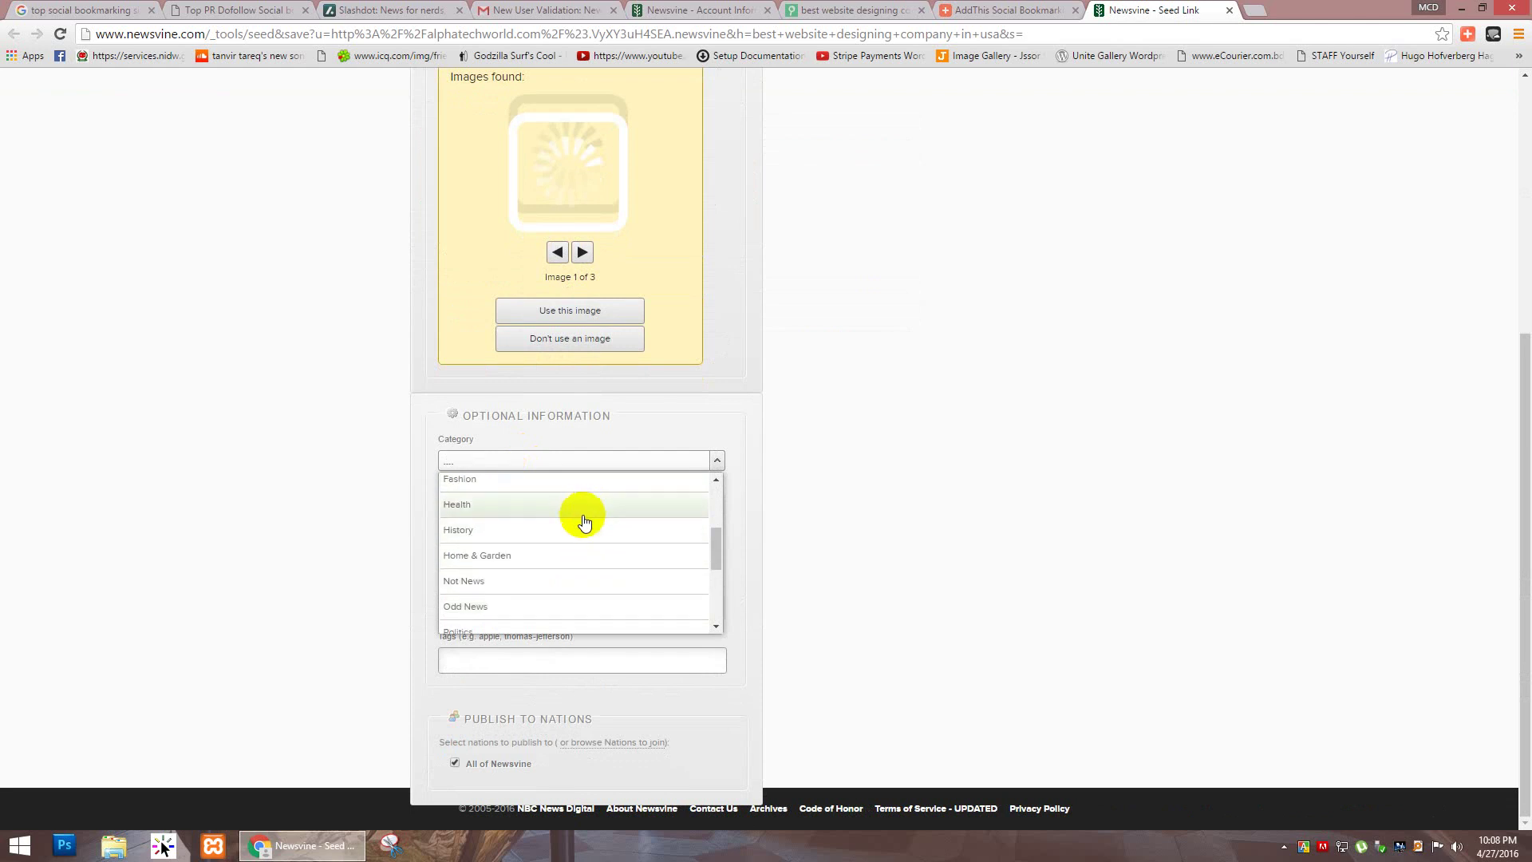
pyautogui.scroll(-1, 583, 518)
pyautogui.scroll(-1, 586, 552)
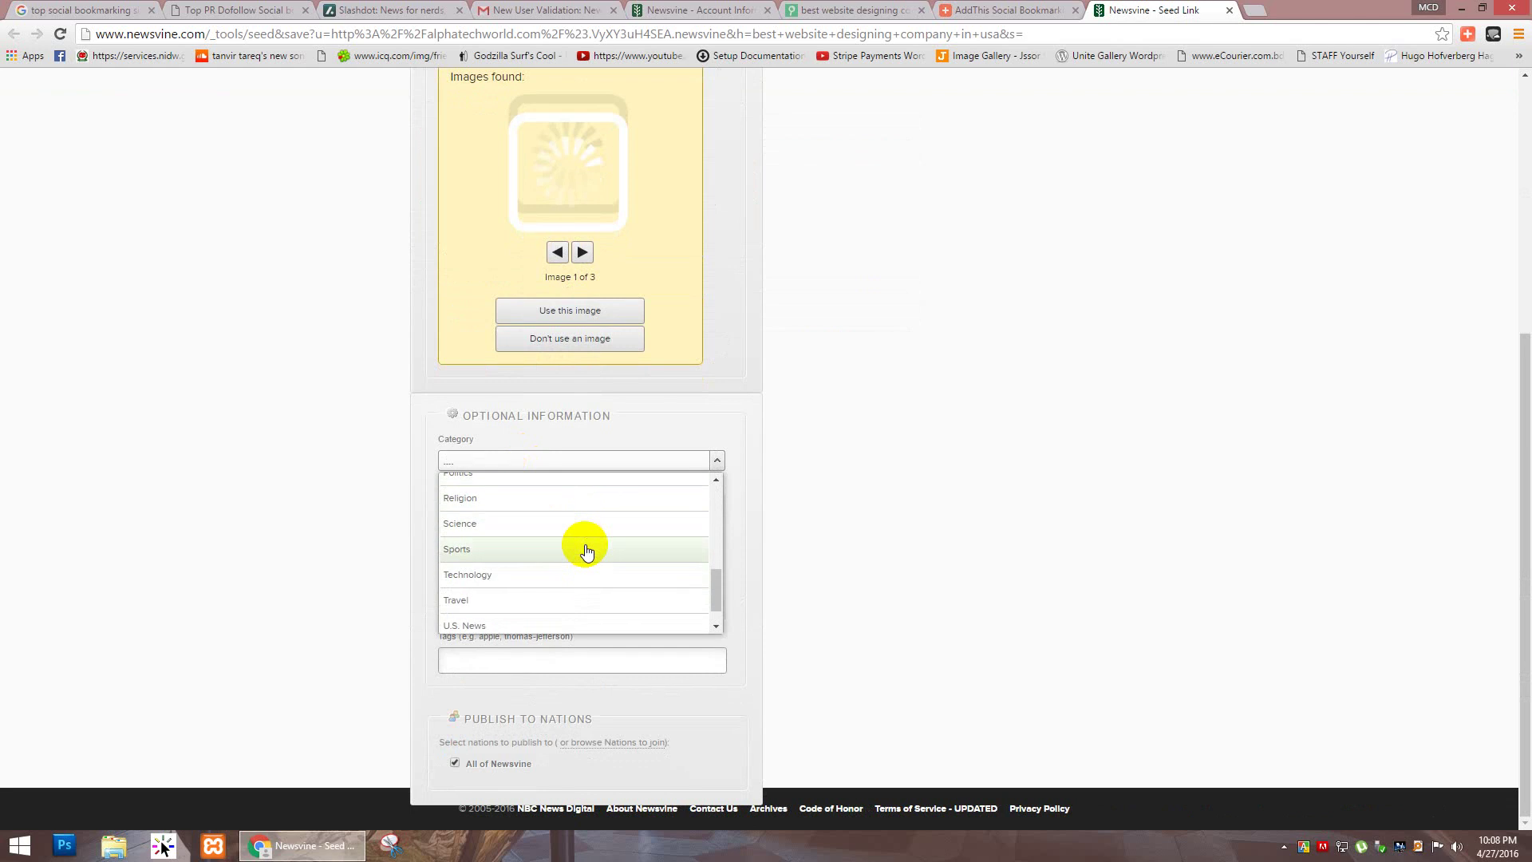
pyautogui.scroll(-1, 583, 598)
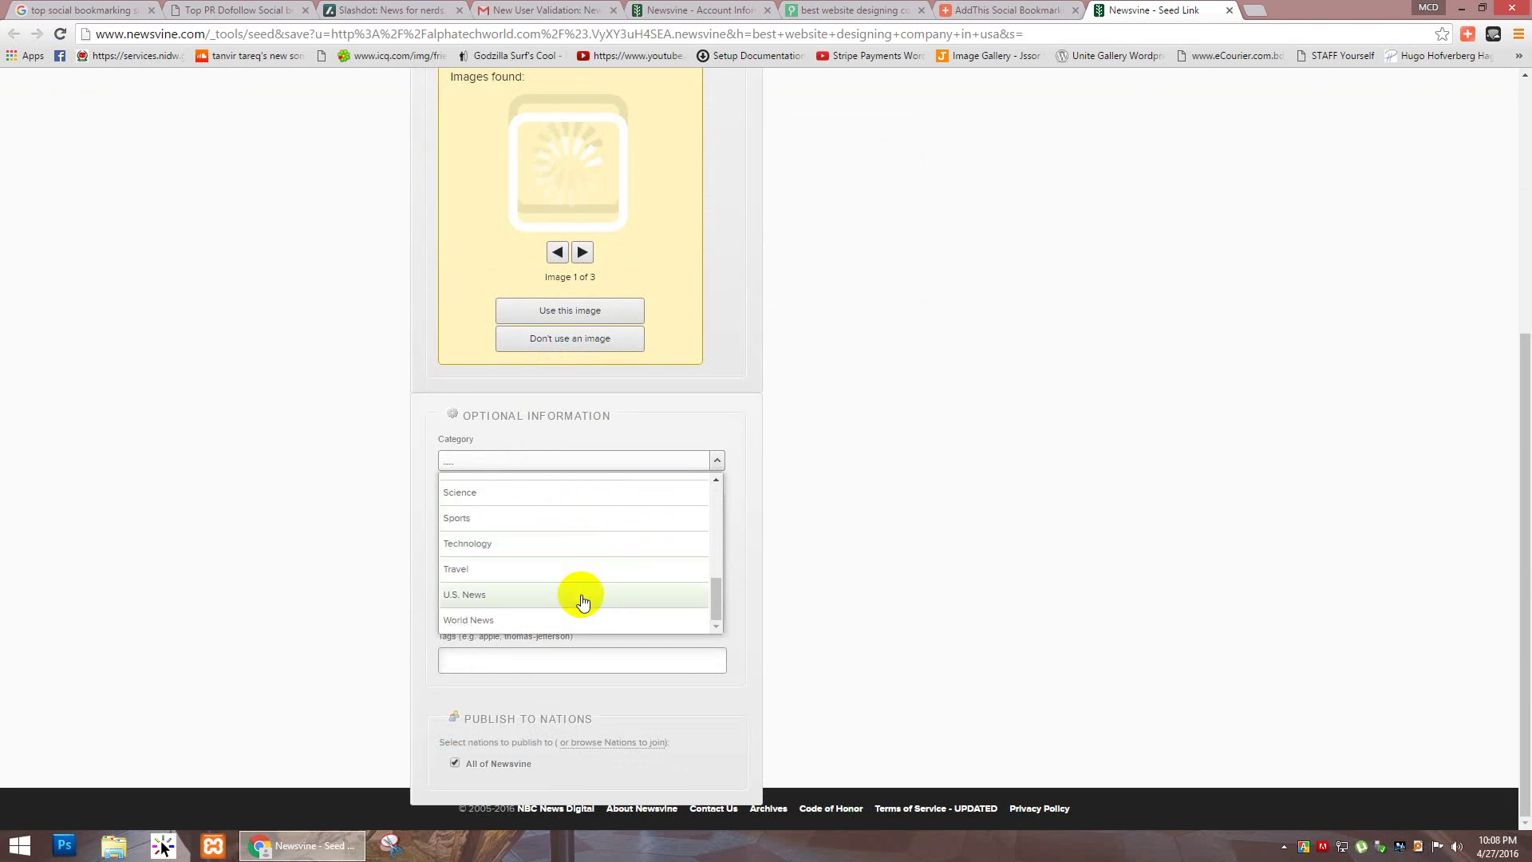
pyautogui.scroll(1, 592, 571)
pyautogui.scroll(6, 592, 570)
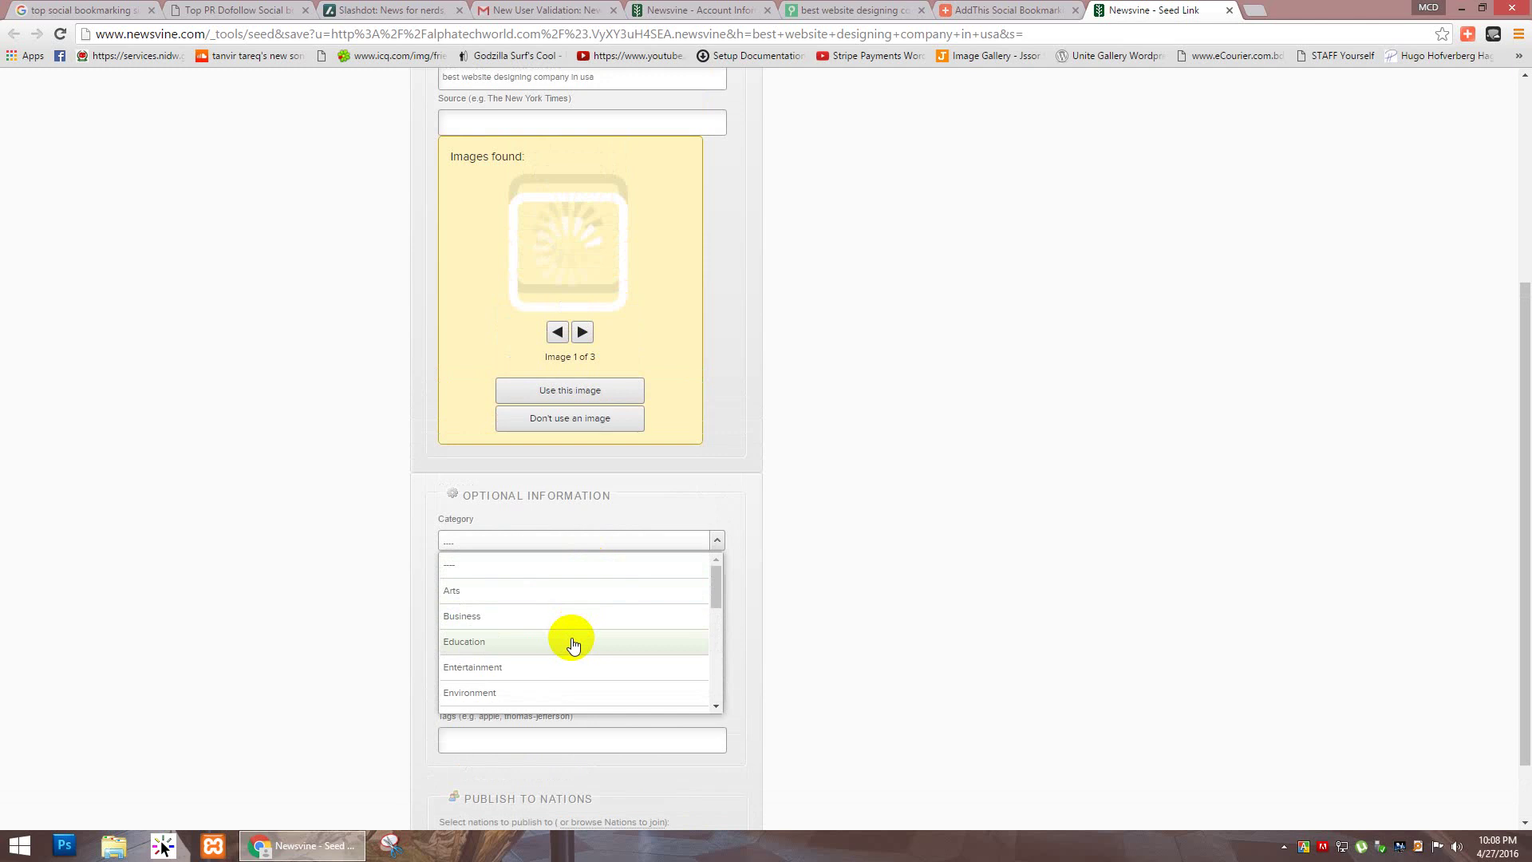
pyautogui.click(574, 626)
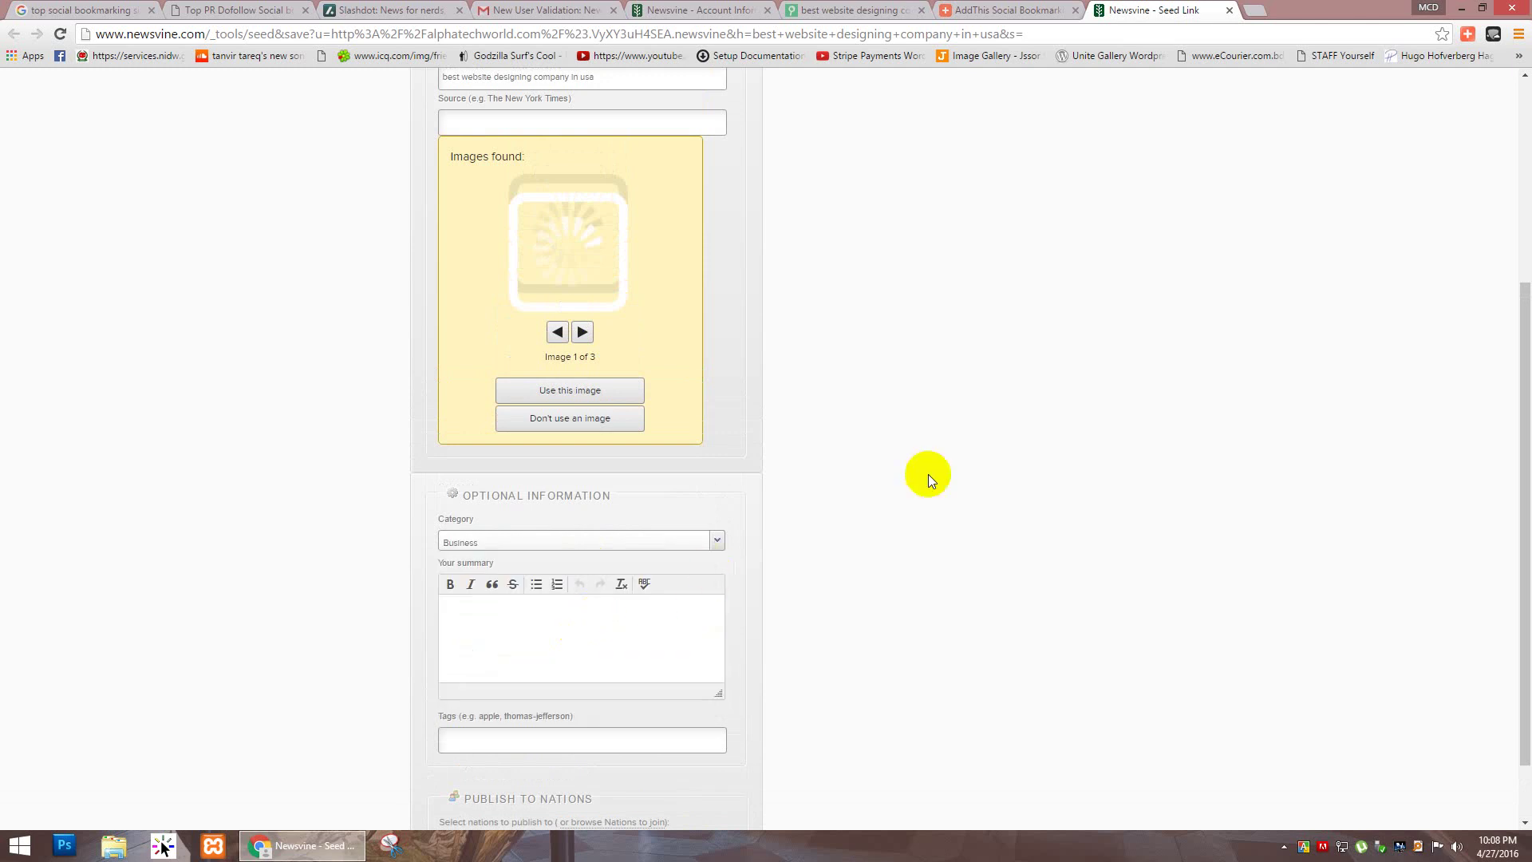
pyautogui.scroll(-1, 909, 469)
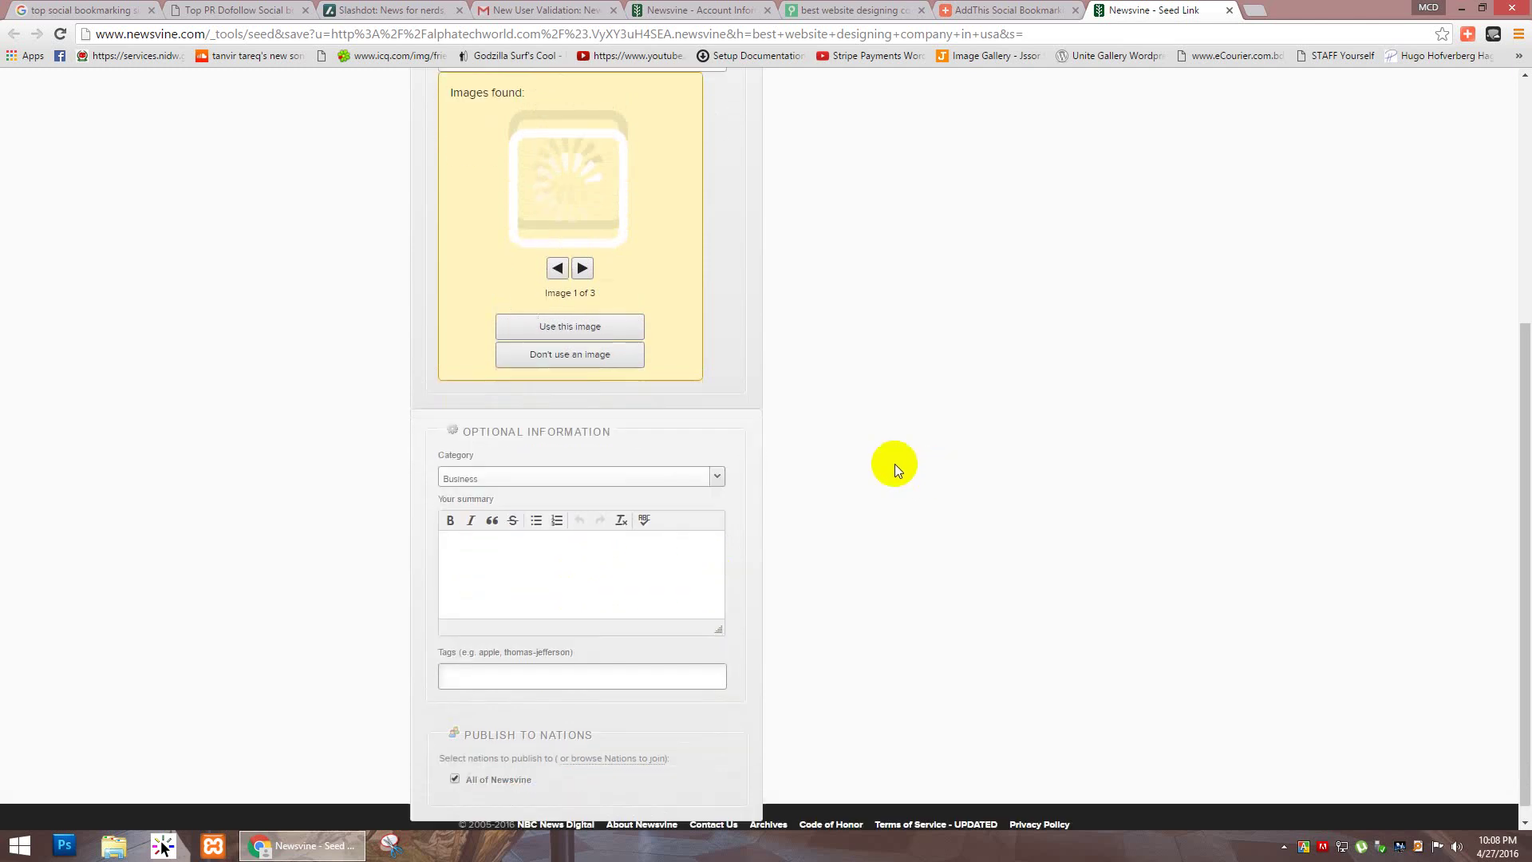
pyautogui.click(501, 549)
pyautogui.click(822, 10)
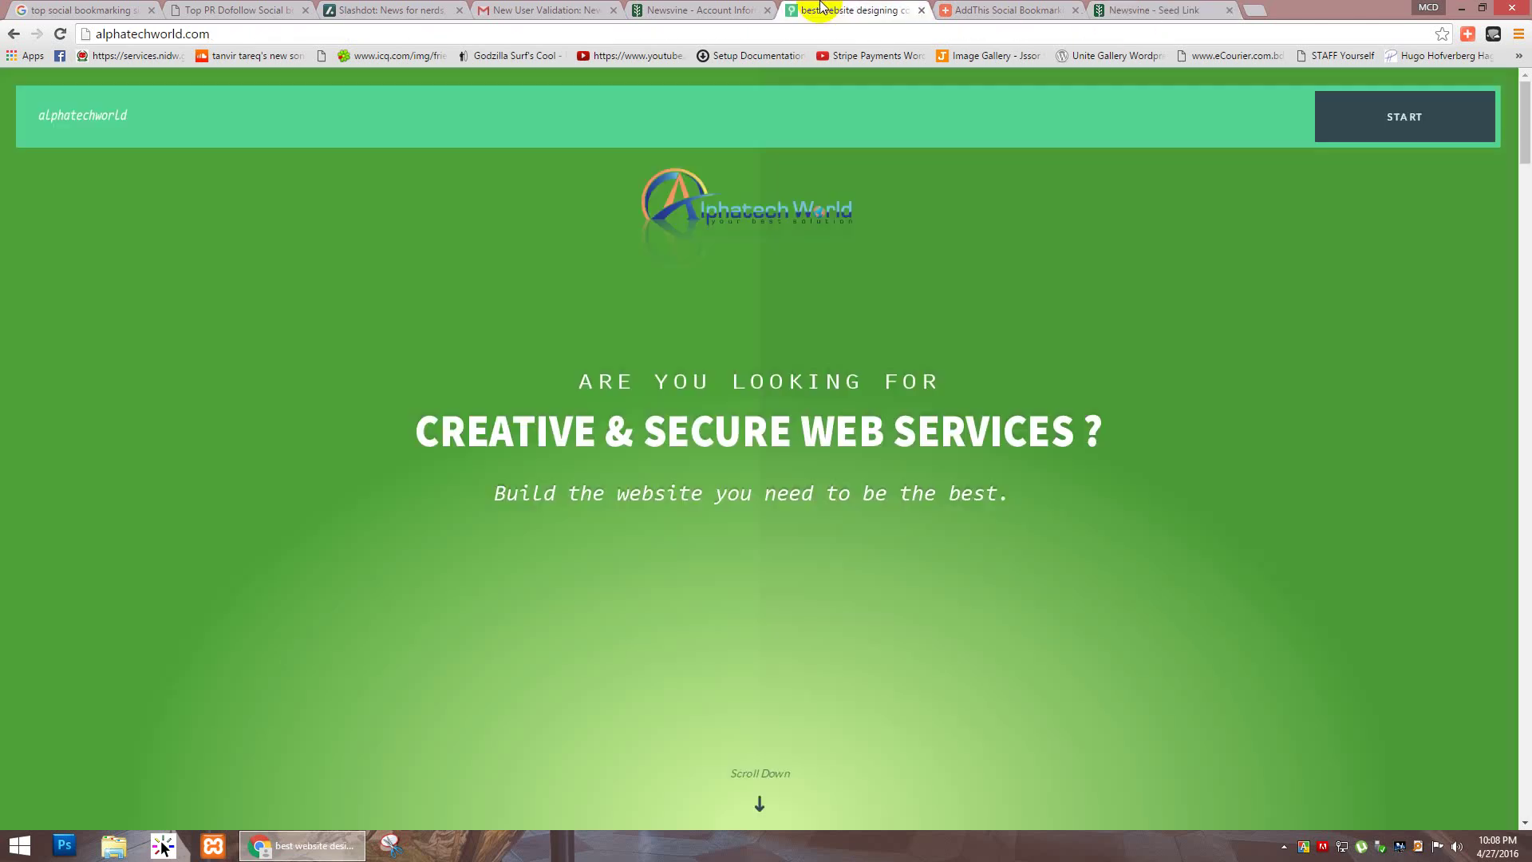
# Step: Copy the meta description from the page source into the Newsvine Summary
pyautogui.hotkey('ctrl', 'u')
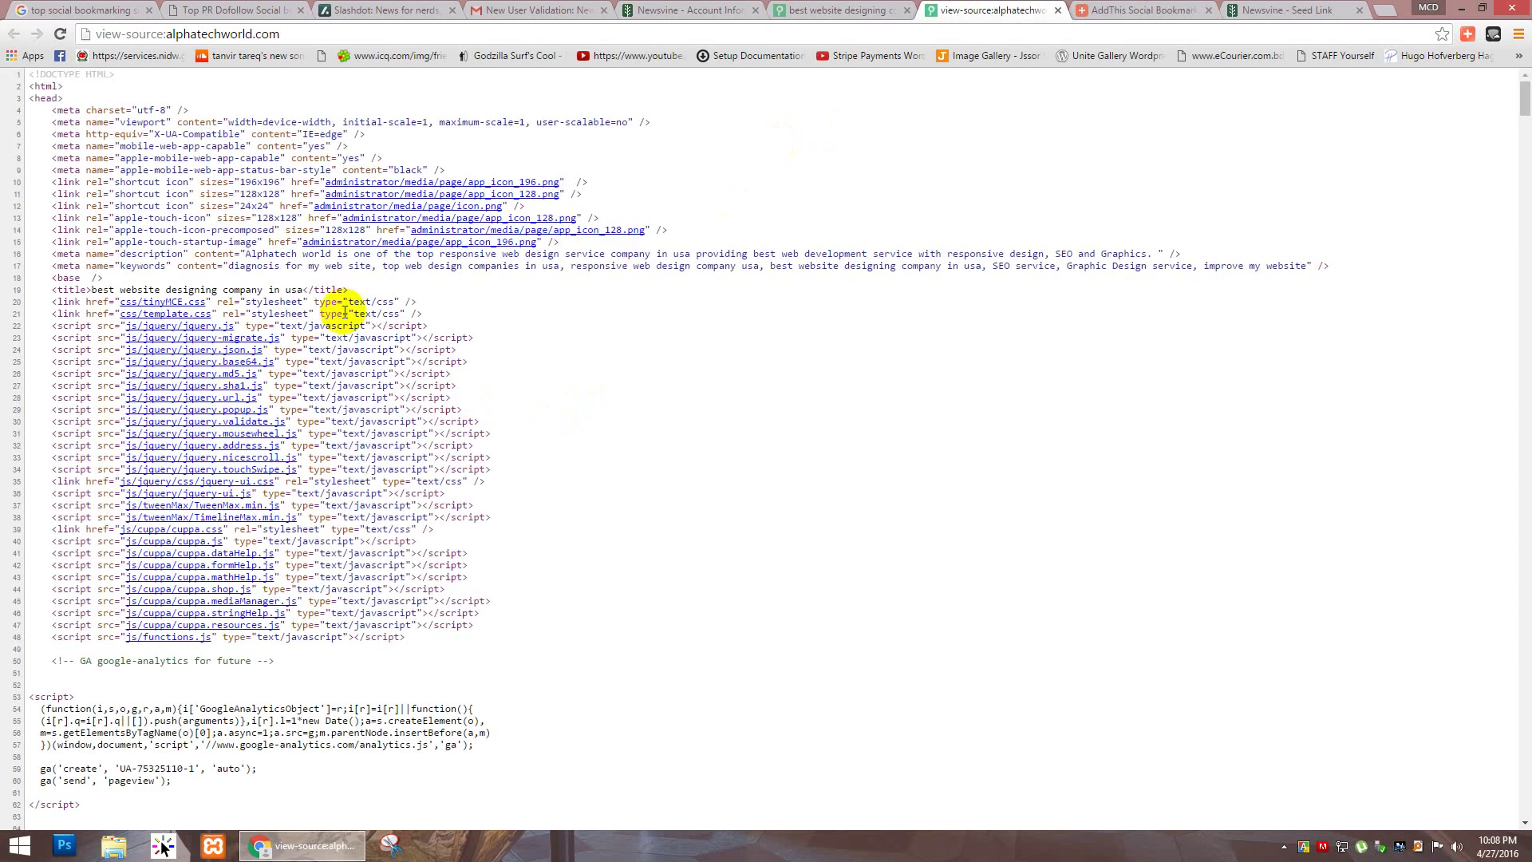
pyautogui.moveTo(245, 255); pyautogui.dragTo(1156, 250)
pyautogui.hotkey('ctrl', 'c')
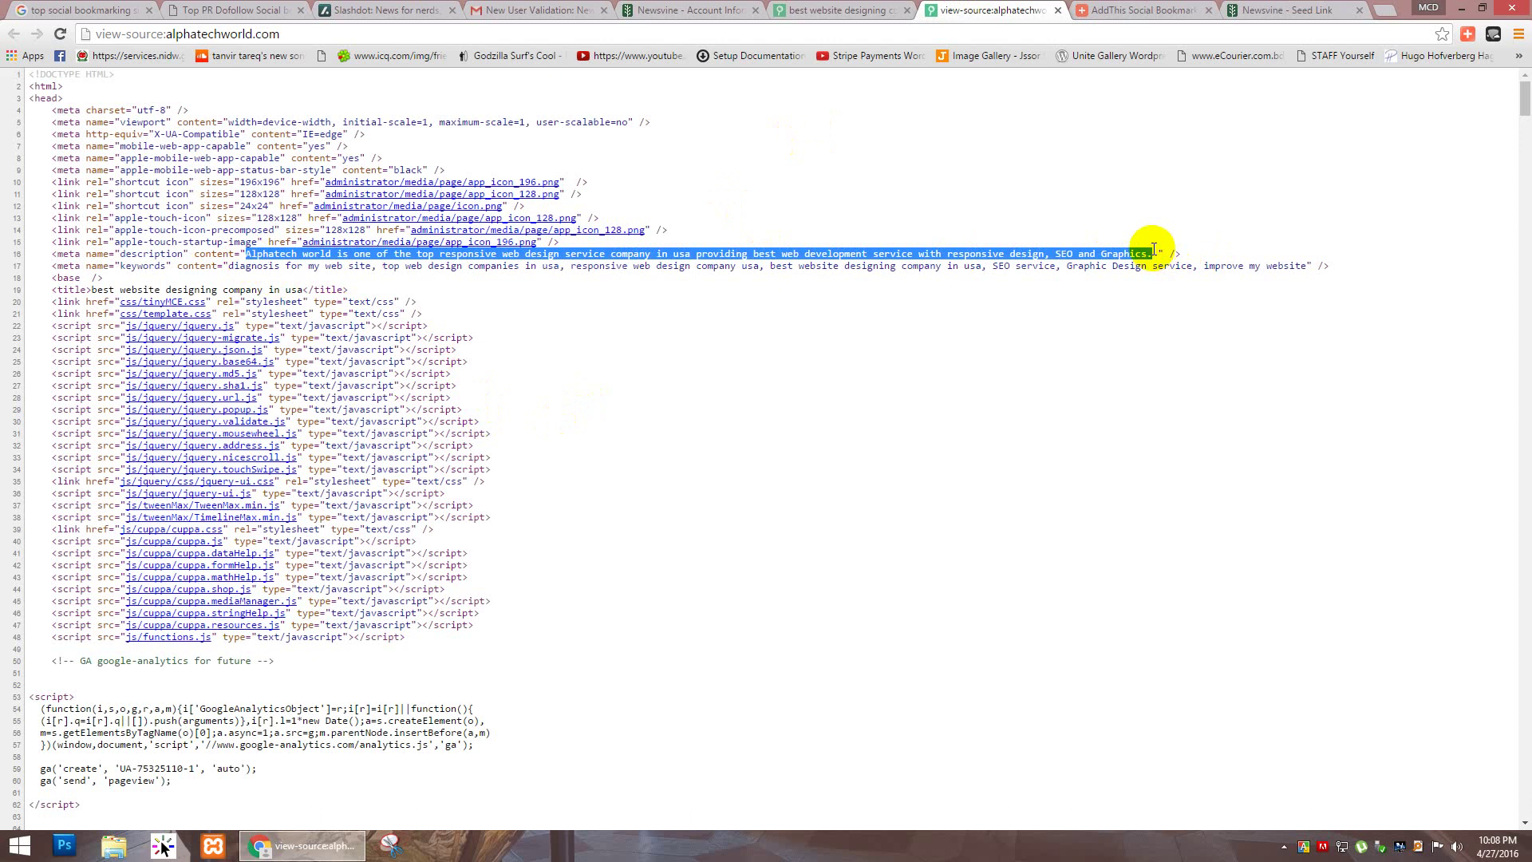
pyautogui.click(1308, 9)
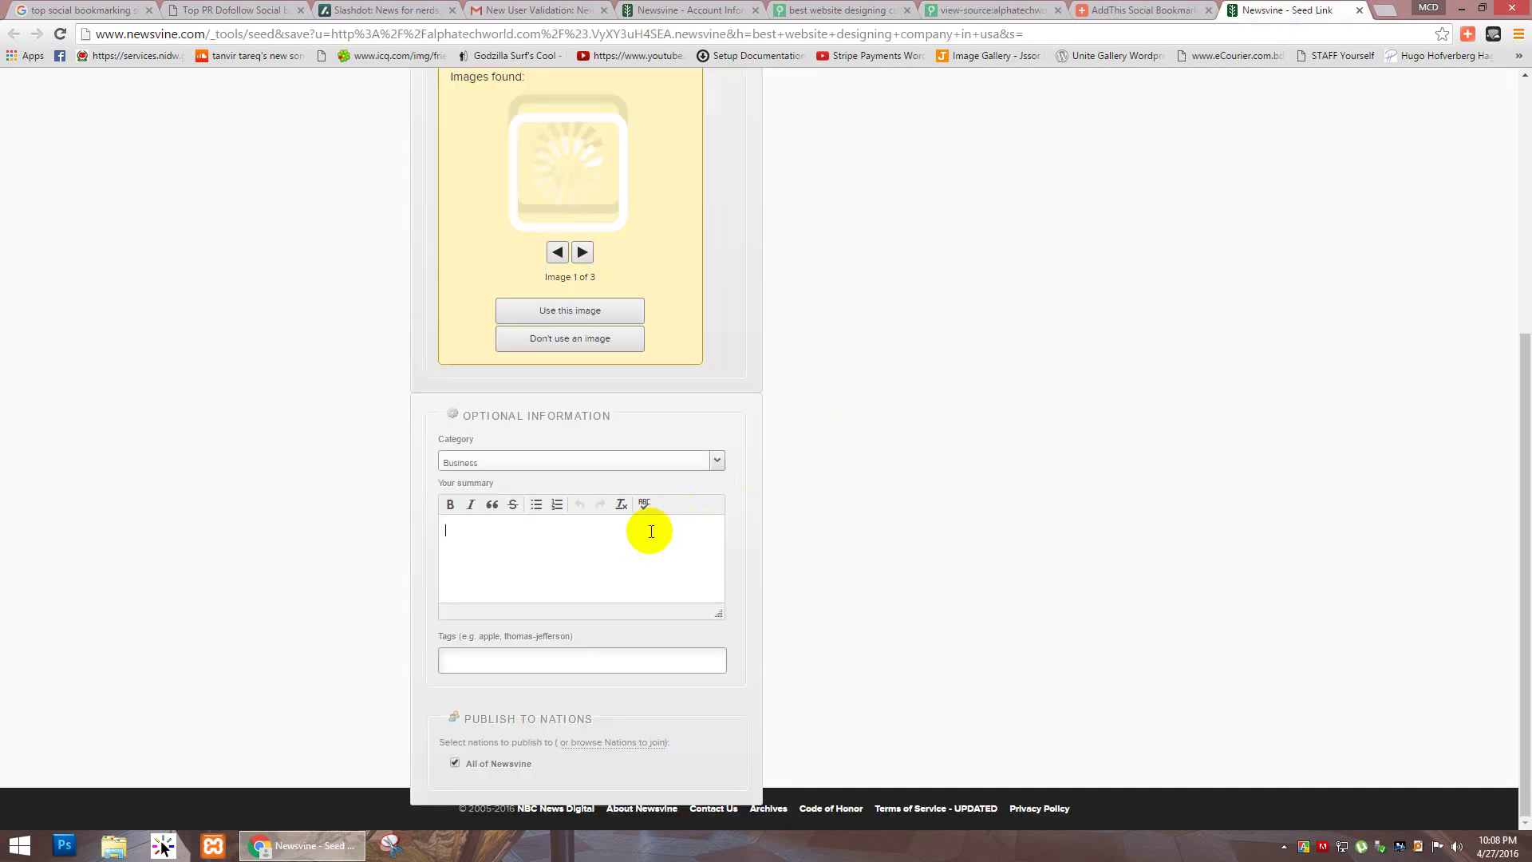
pyautogui.hotkey('ctrl', 'v')
# Step: Copy the meta keywords from the page source into the Tags field
pyautogui.click(609, 660)
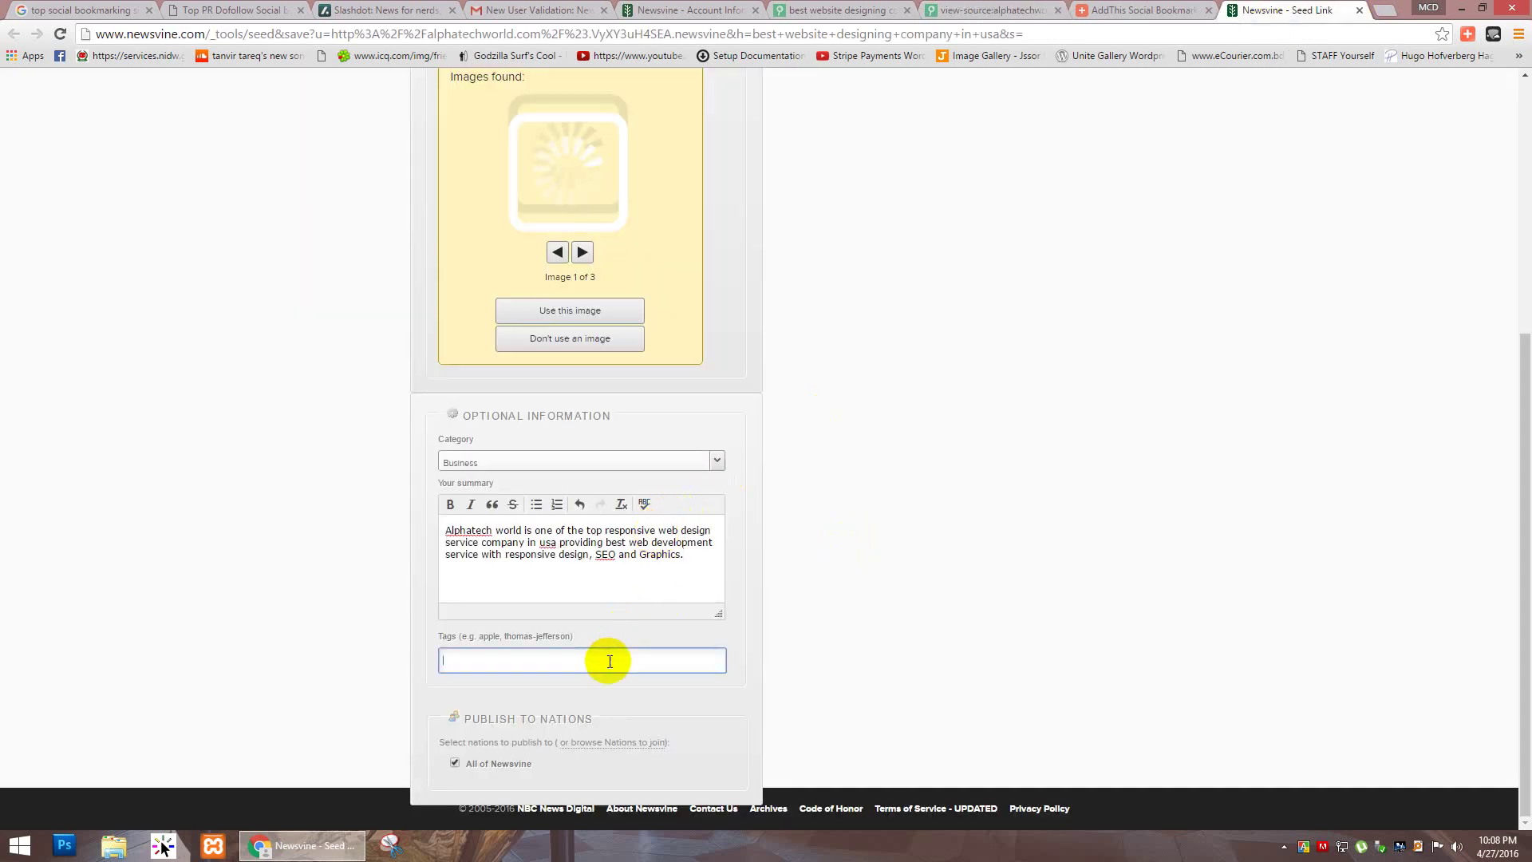
pyautogui.click(991, 10)
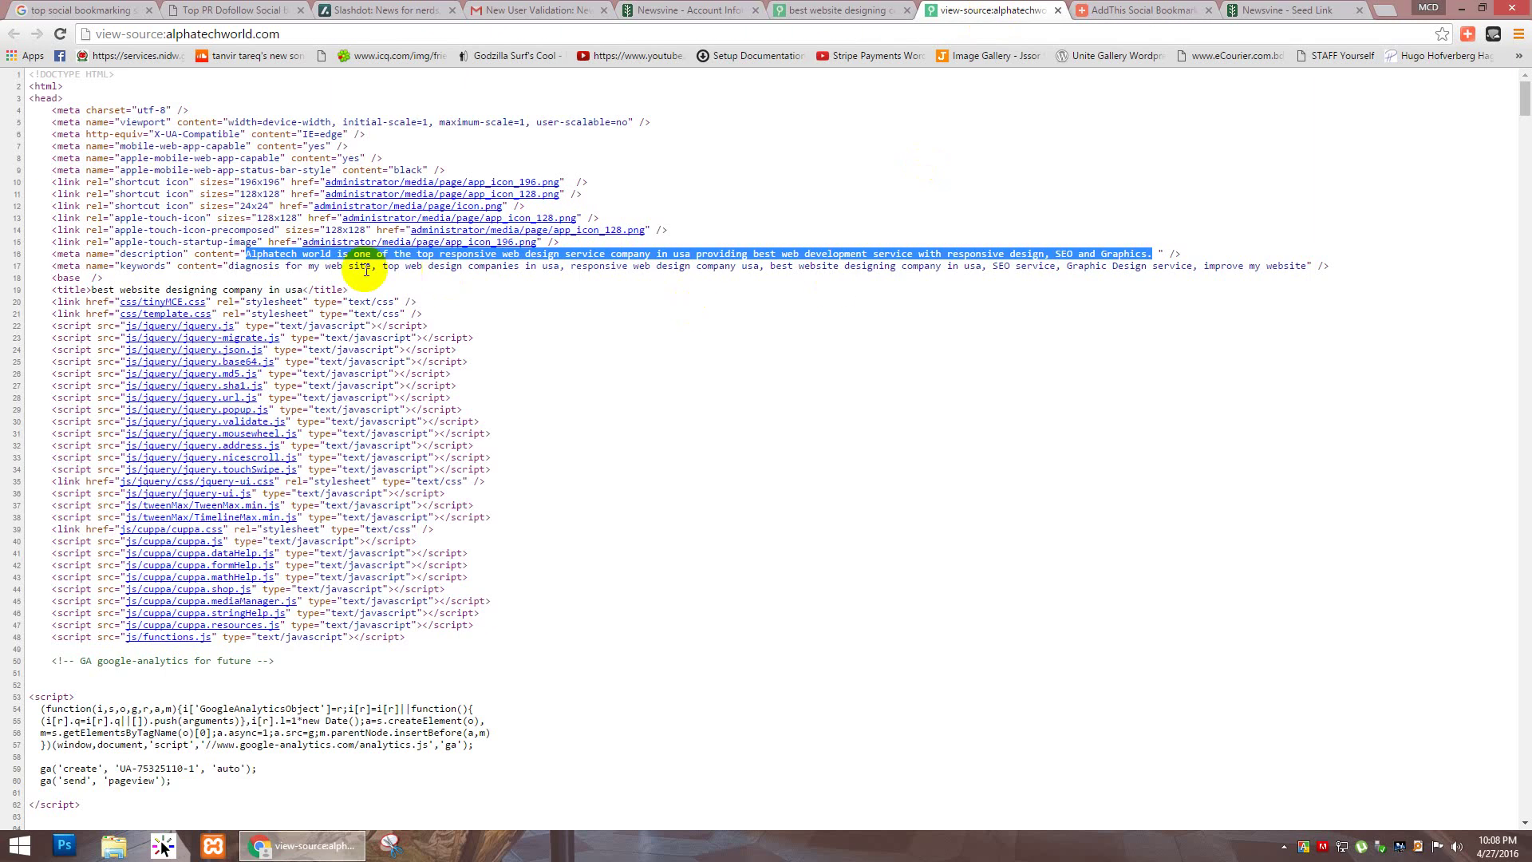
pyautogui.click(232, 268)
pyautogui.moveTo(851, 266); pyautogui.dragTo(1175, 266)
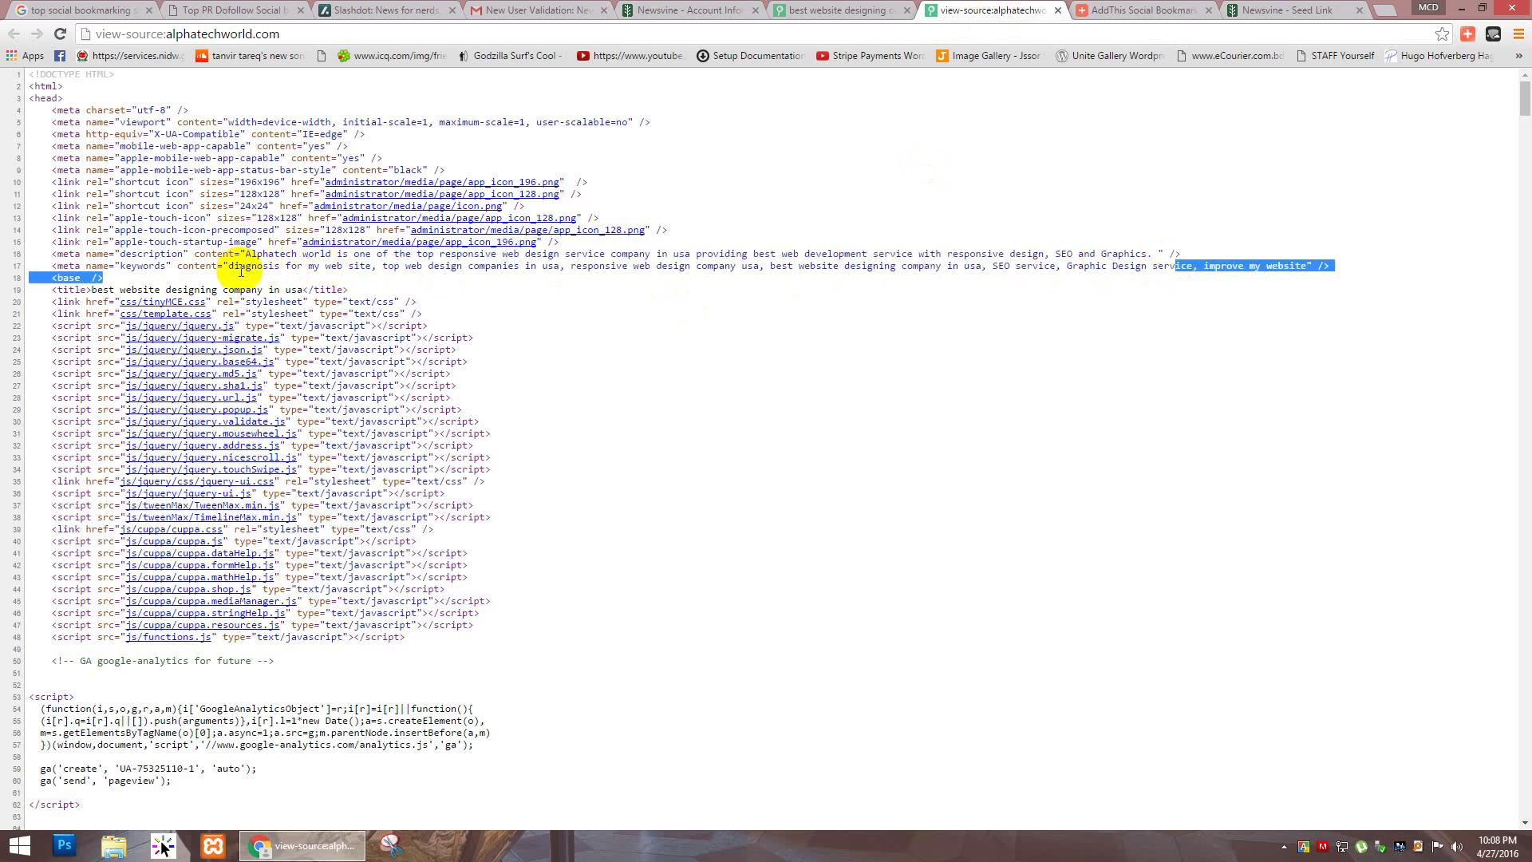
pyautogui.moveTo(229, 268); pyautogui.dragTo(1305, 262)
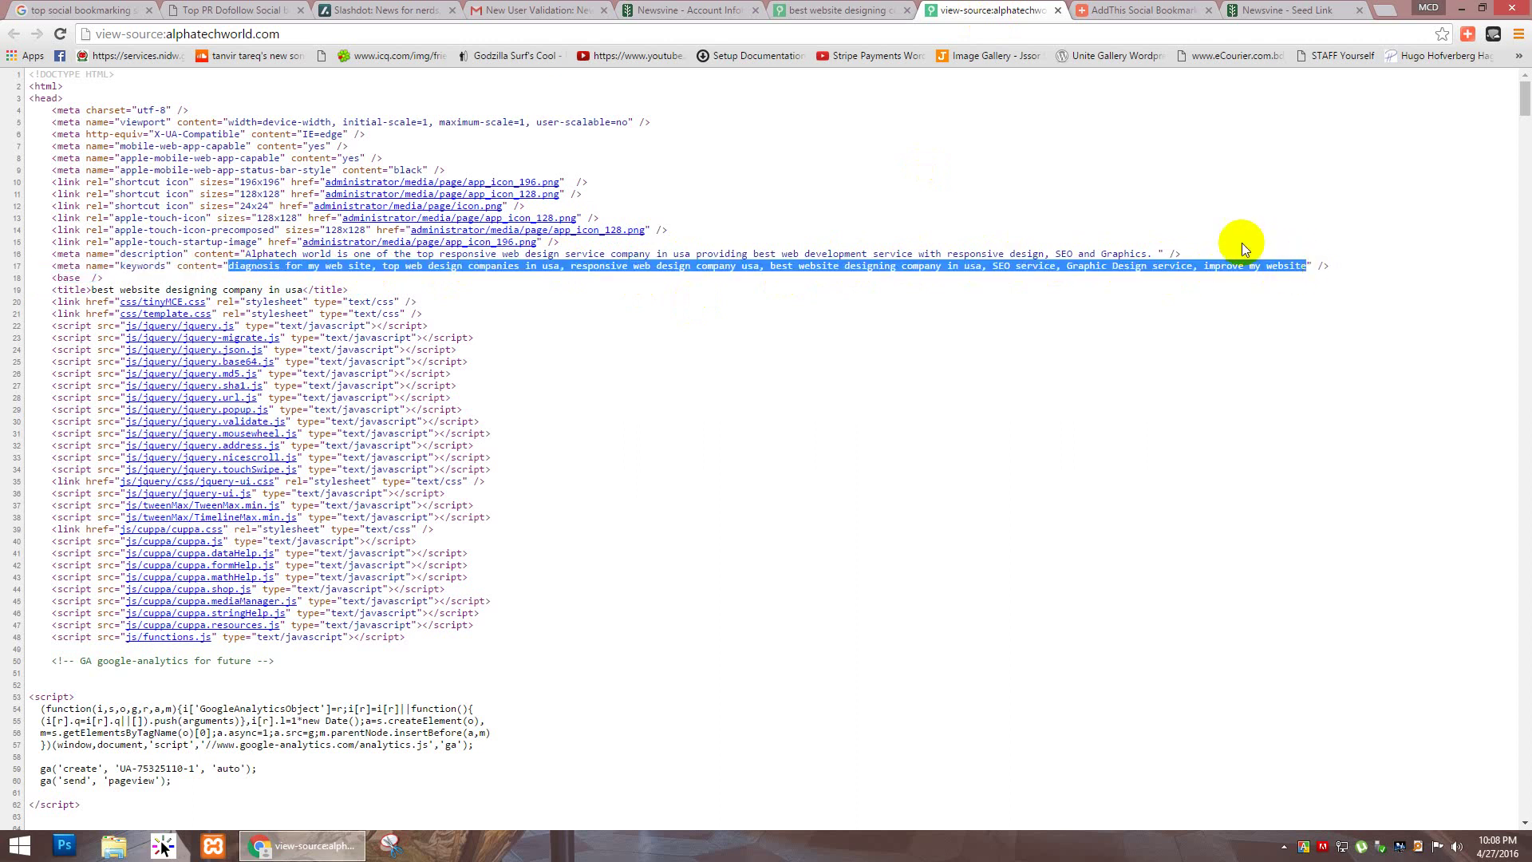
pyautogui.click(1286, 10)
pyautogui.hotkey('ctrl', 'v')
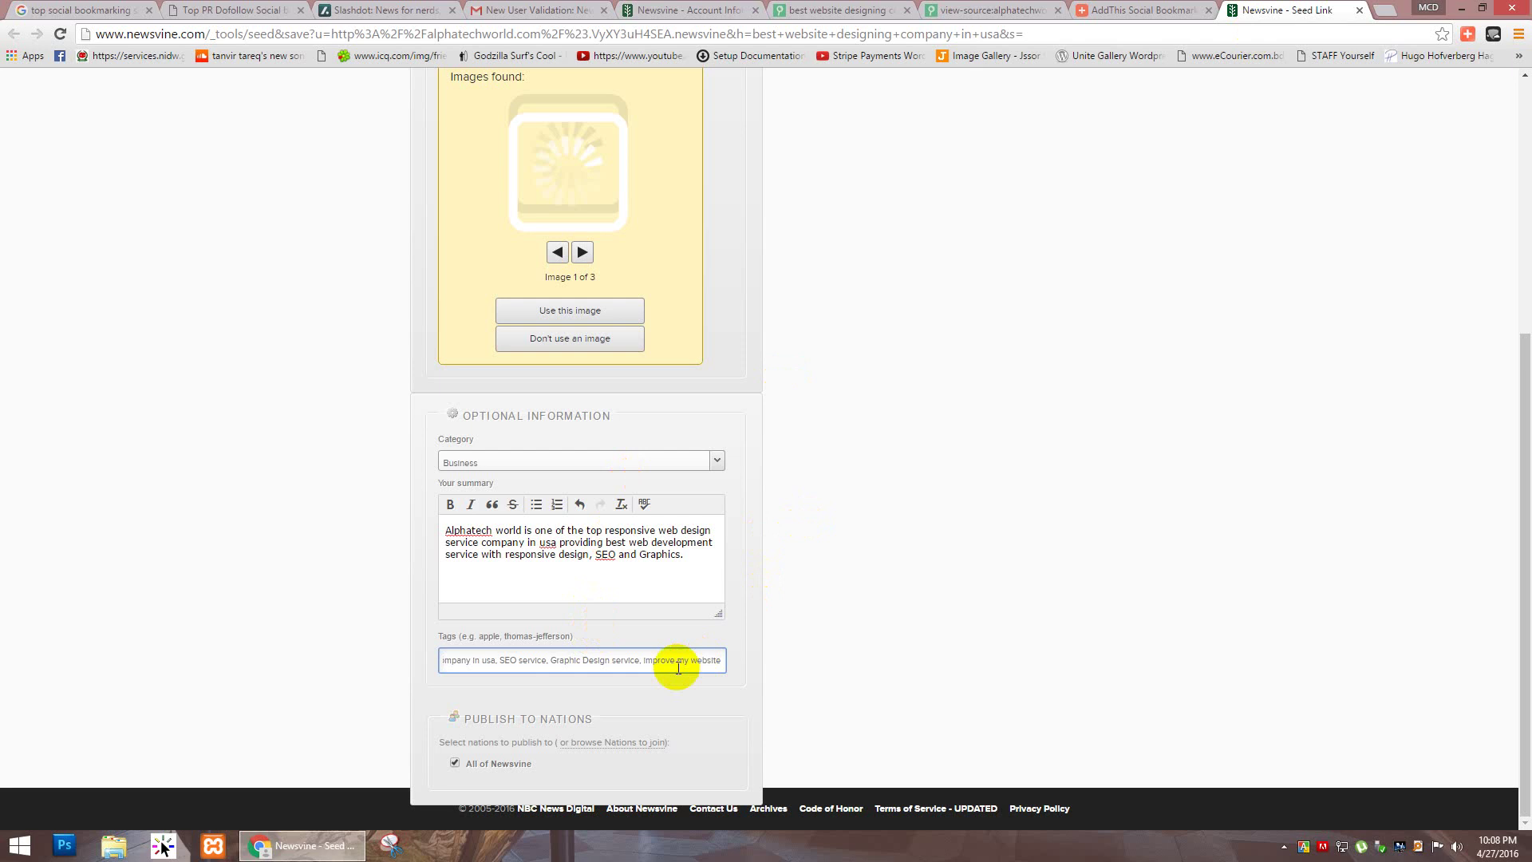
pyautogui.moveTo(1514, 427); pyautogui.dragTo(1519, 214)
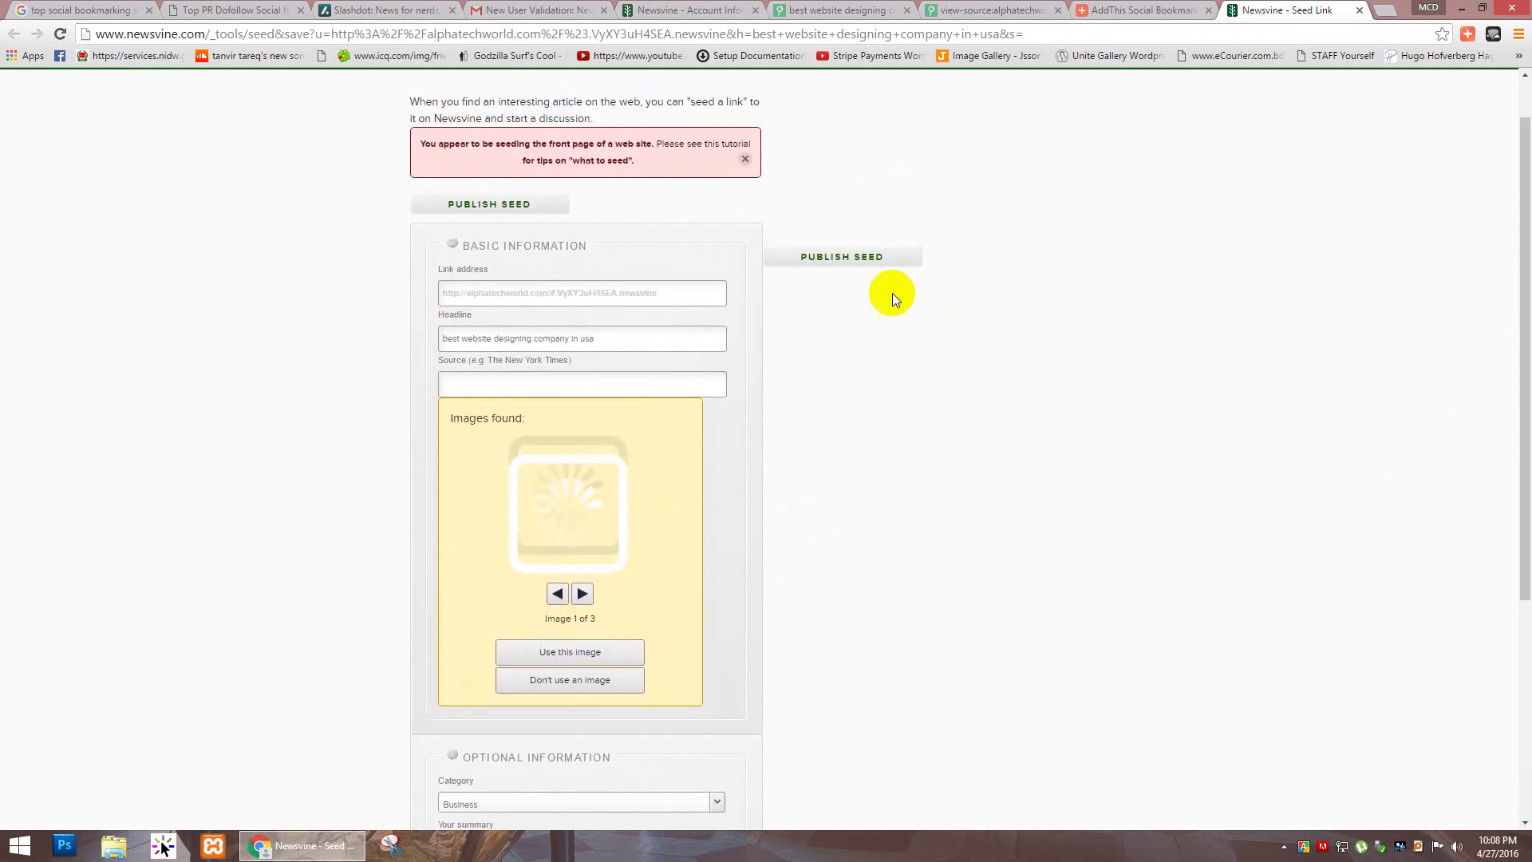
# Step: Publish the seed and review the 'best website designing company in usa' article page
pyautogui.click(828, 259)
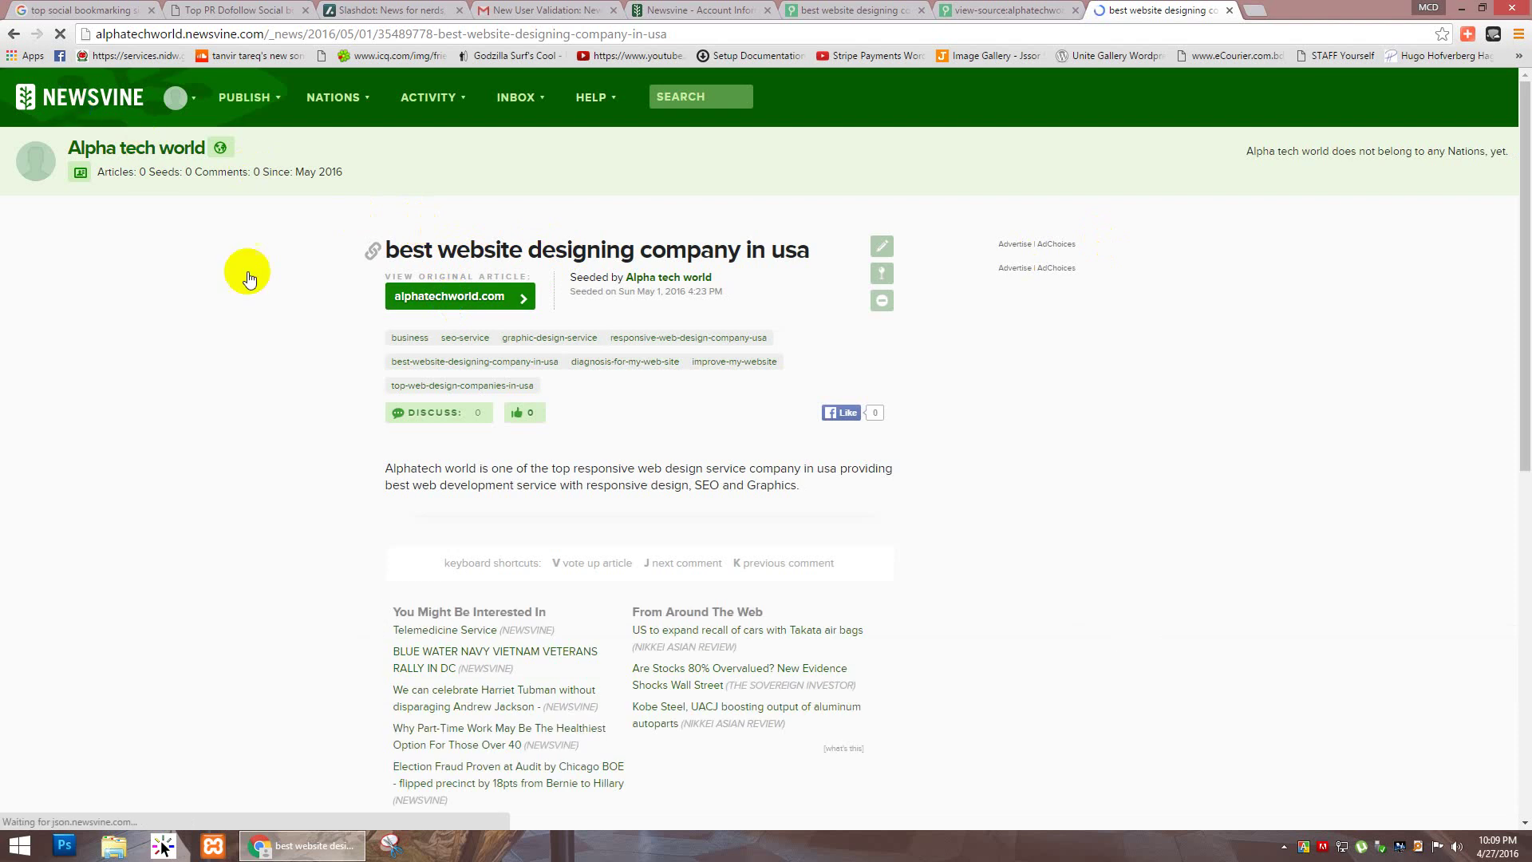
pyautogui.click(466, 310)
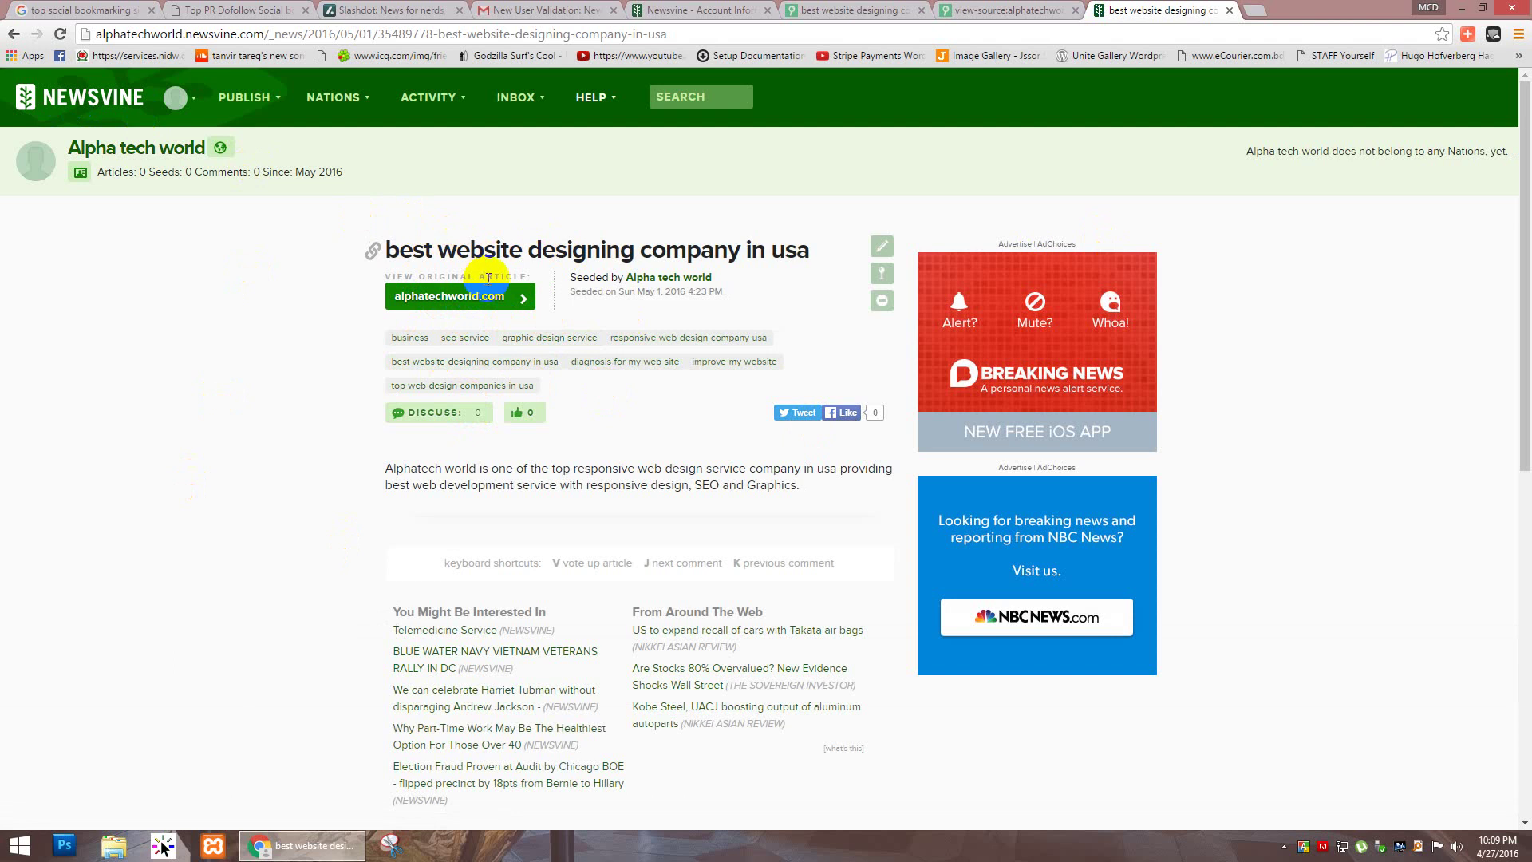
pyautogui.click(480, 293)
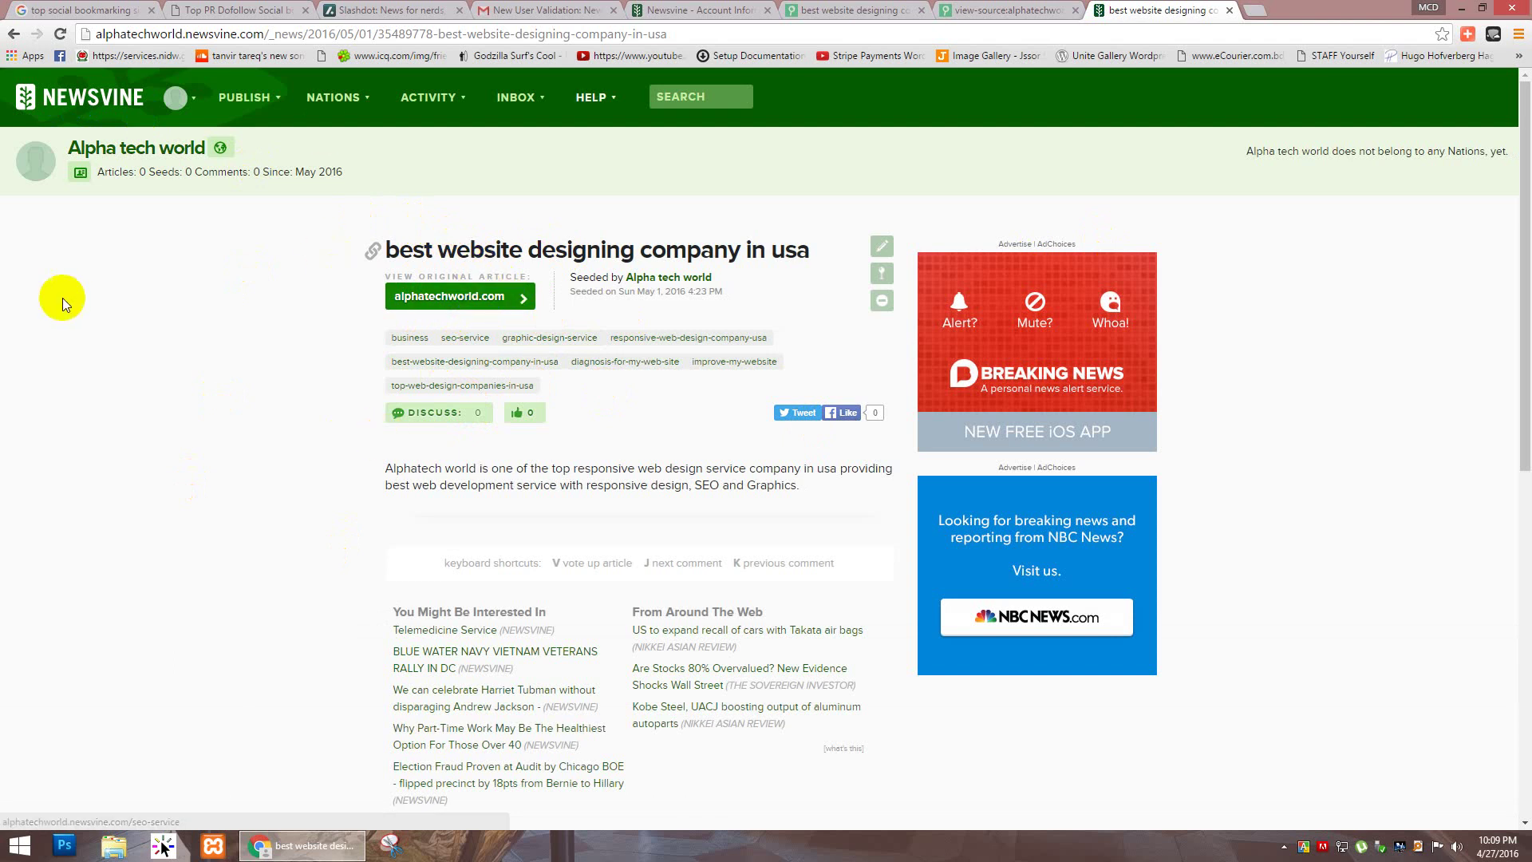
pyautogui.click(401, 333)
pyautogui.moveTo(438, 252); pyautogui.dragTo(454, 257)
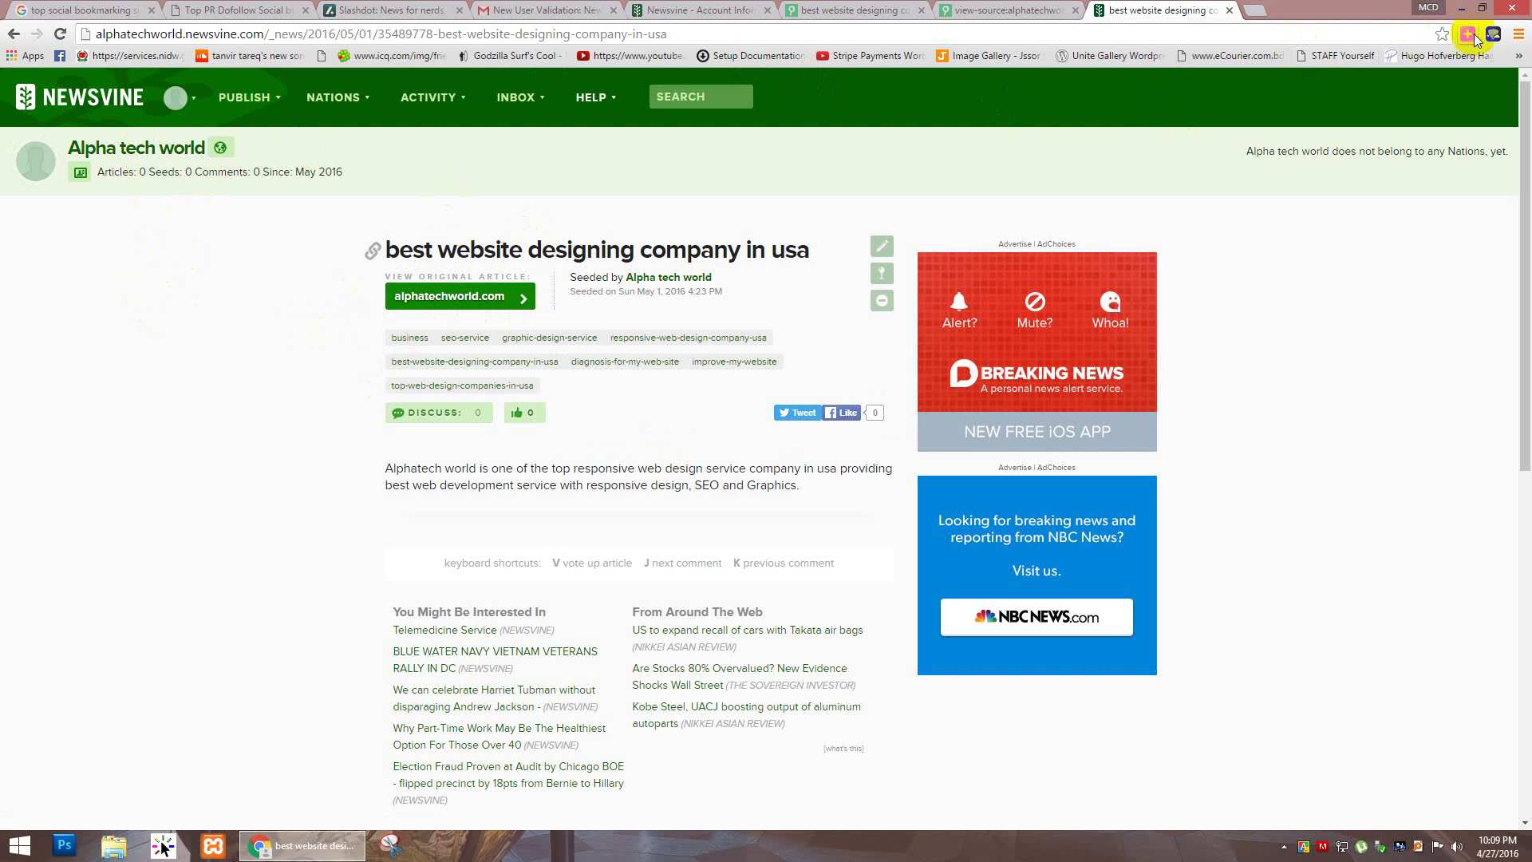
# Step: On the alphatechworld.com tab, choose Myspace from AddThis's More... service list
pyautogui.click(887, 11)
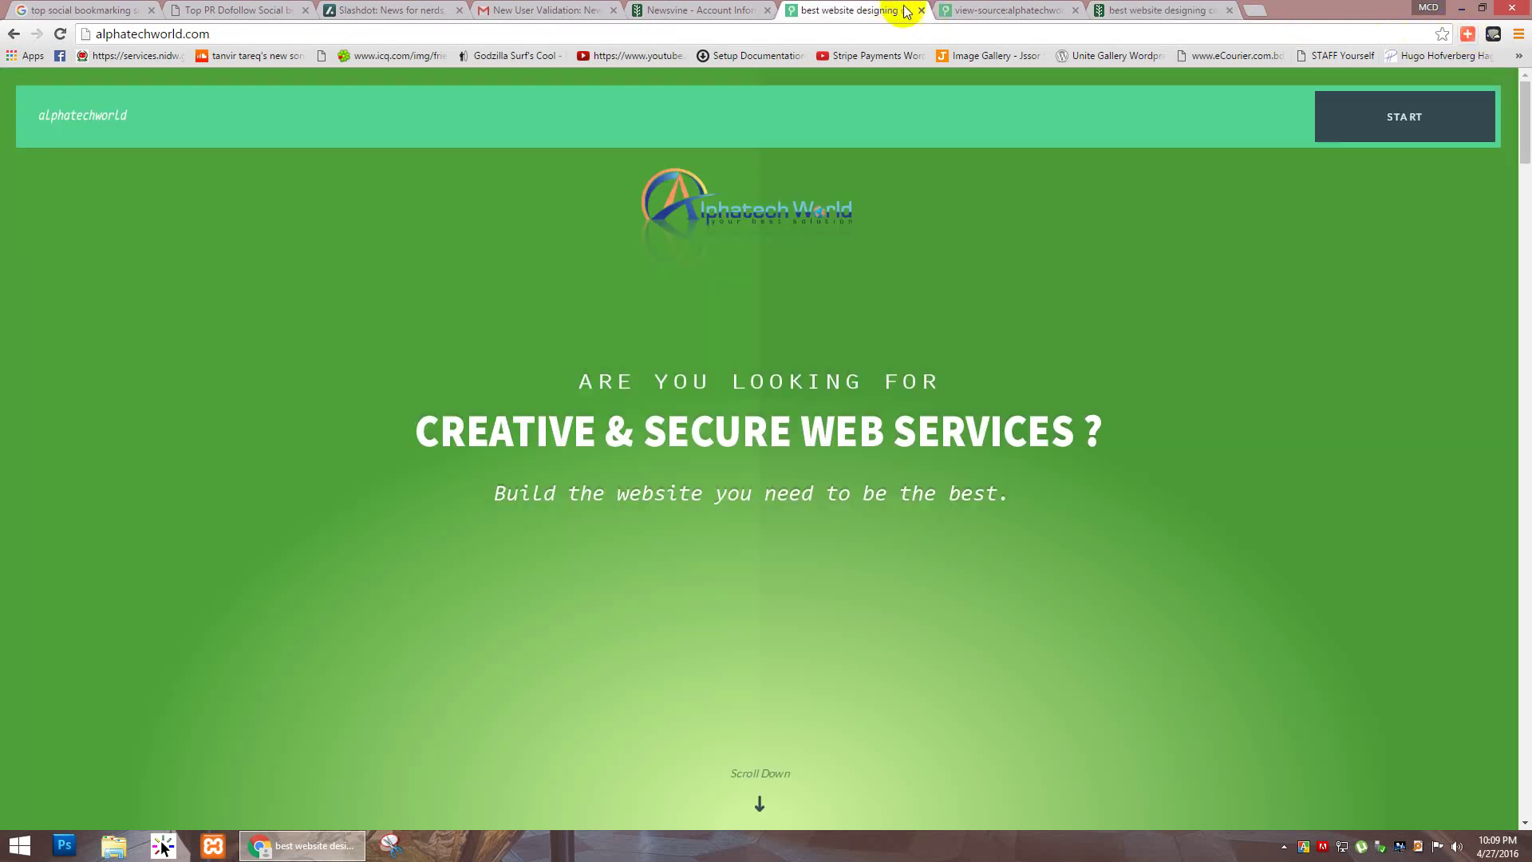
pyautogui.click(1468, 35)
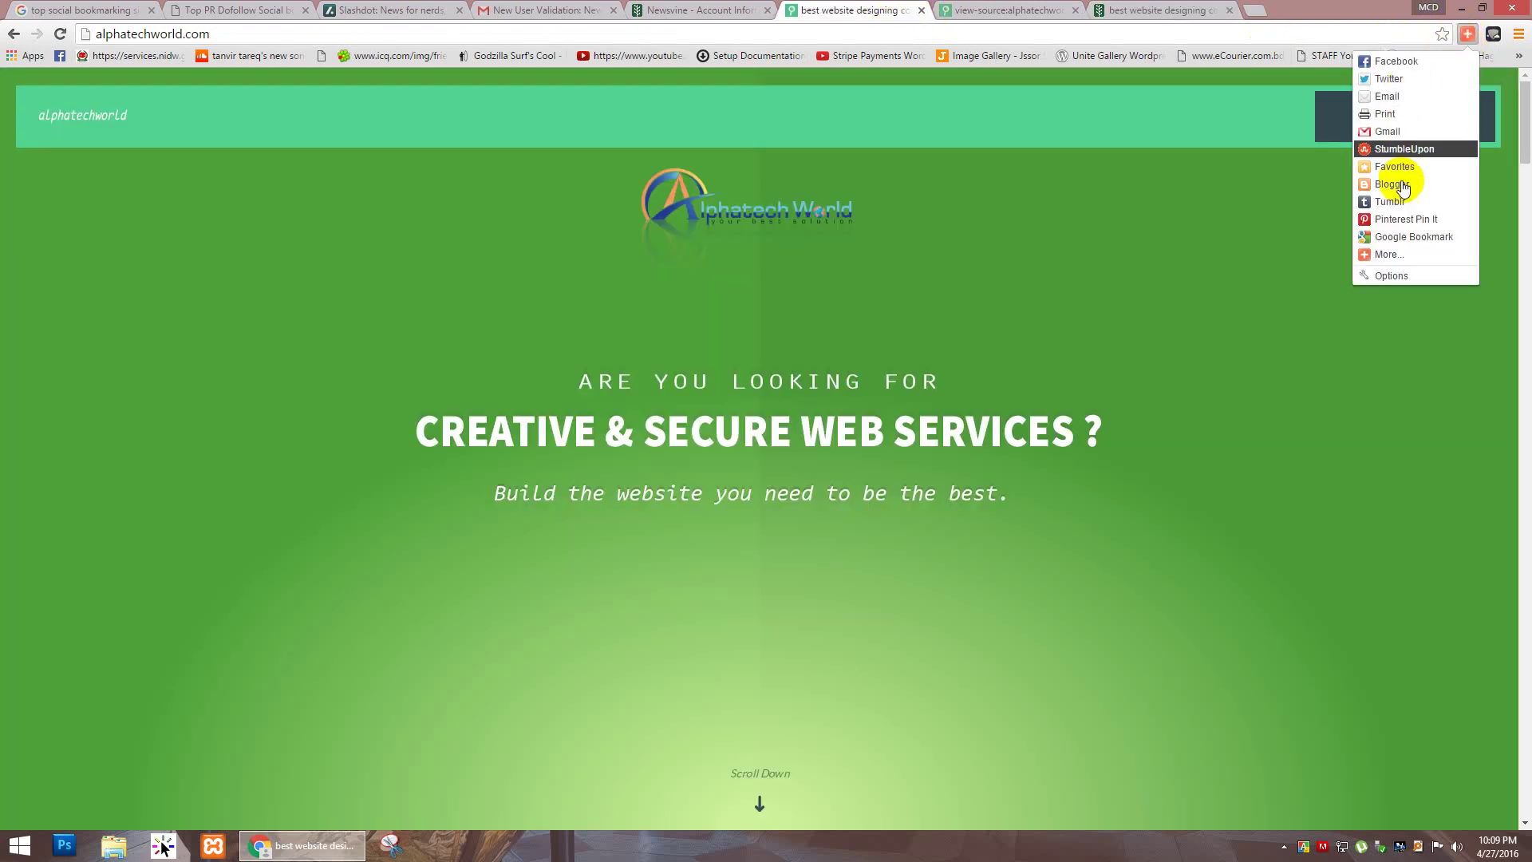
pyautogui.click(1404, 253)
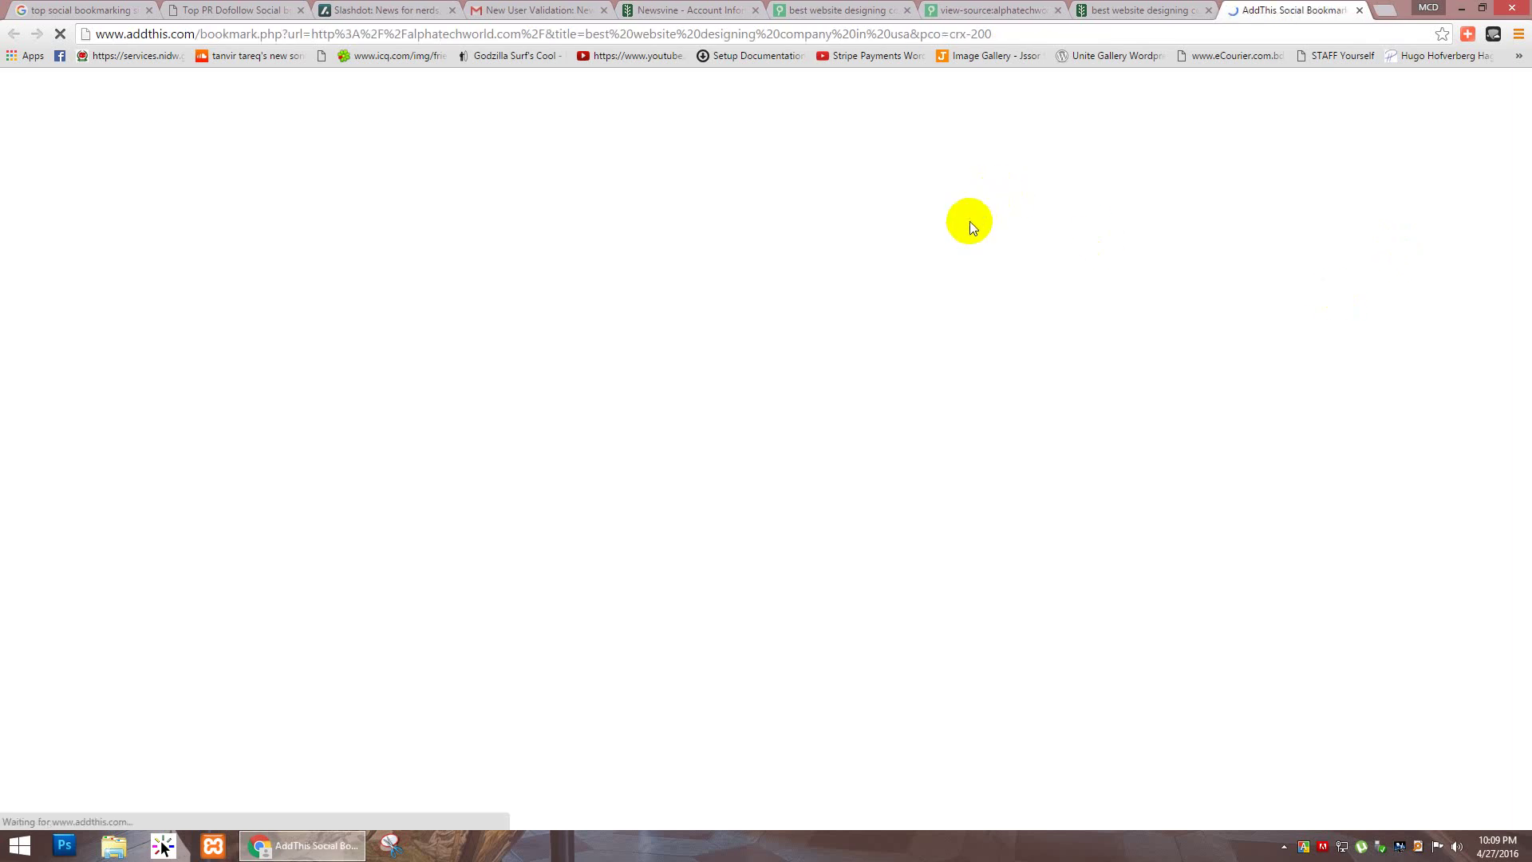
pyautogui.scroll(-7, 582, 279)
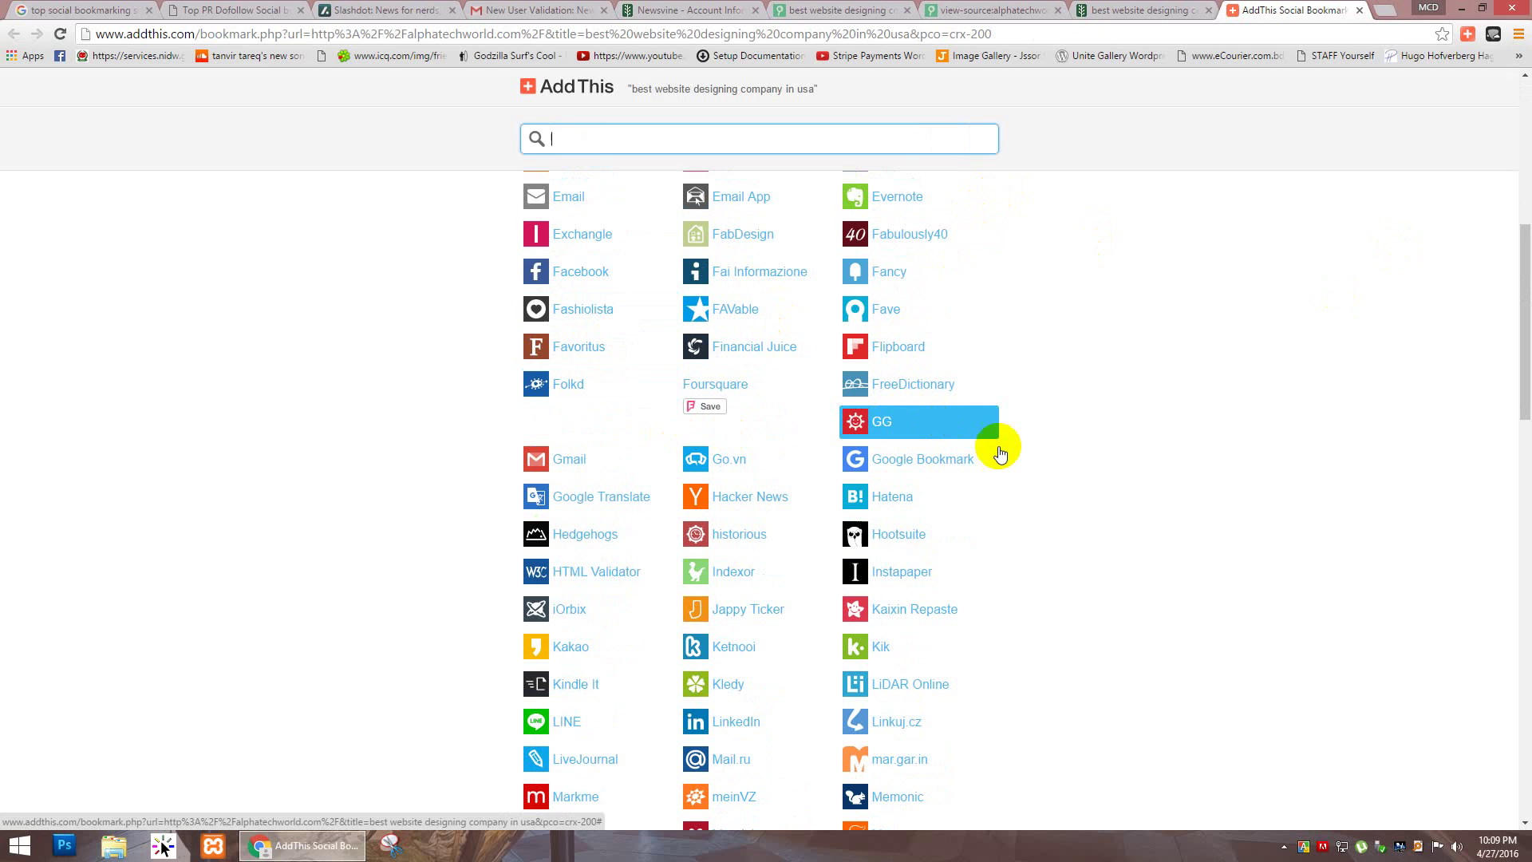
pyautogui.scroll(-7, 1037, 438)
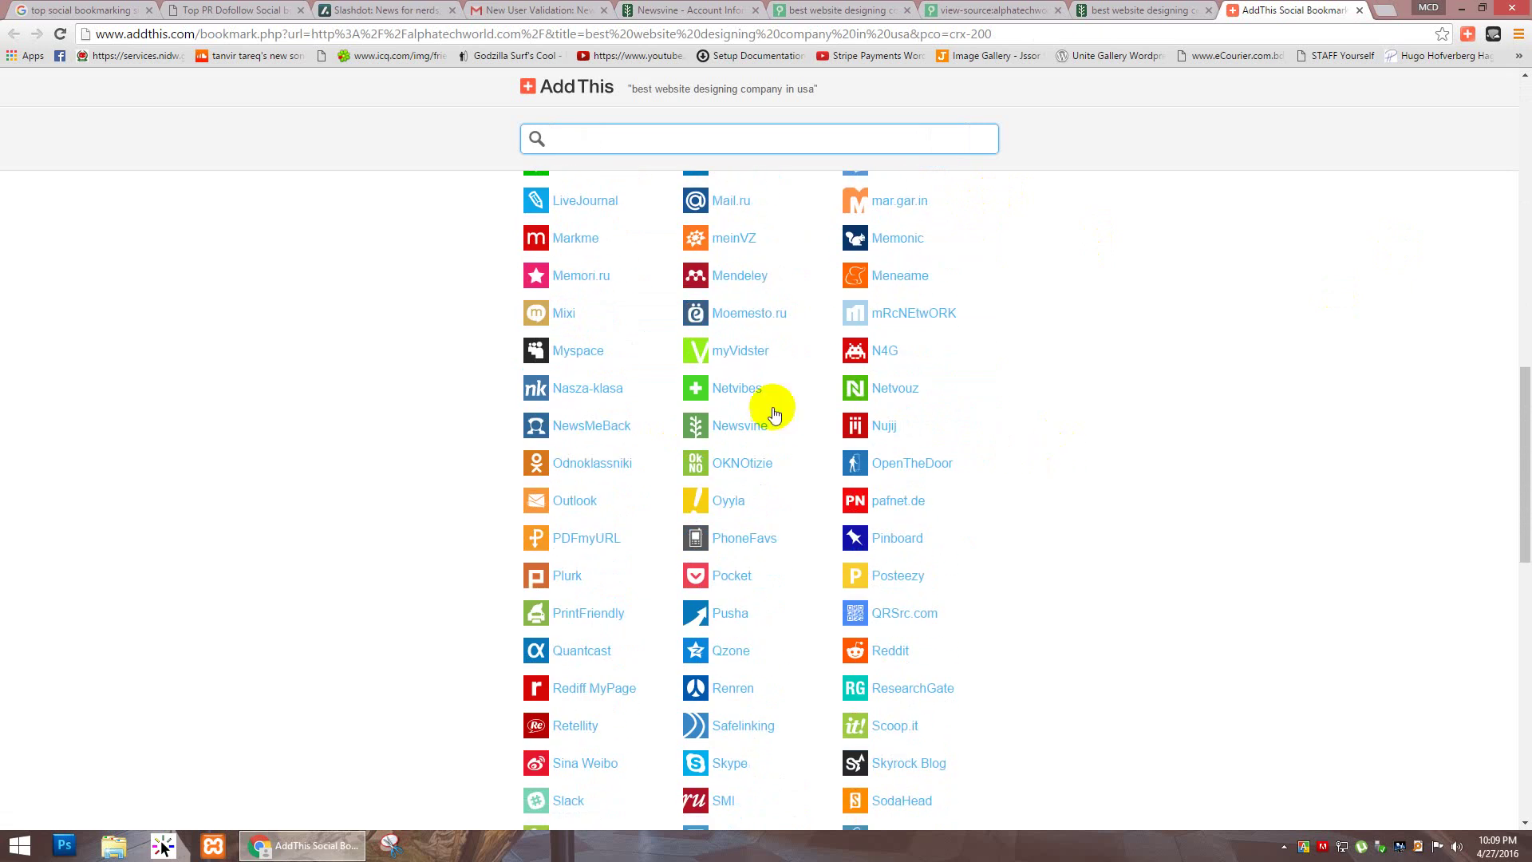
pyautogui.click(563, 352)
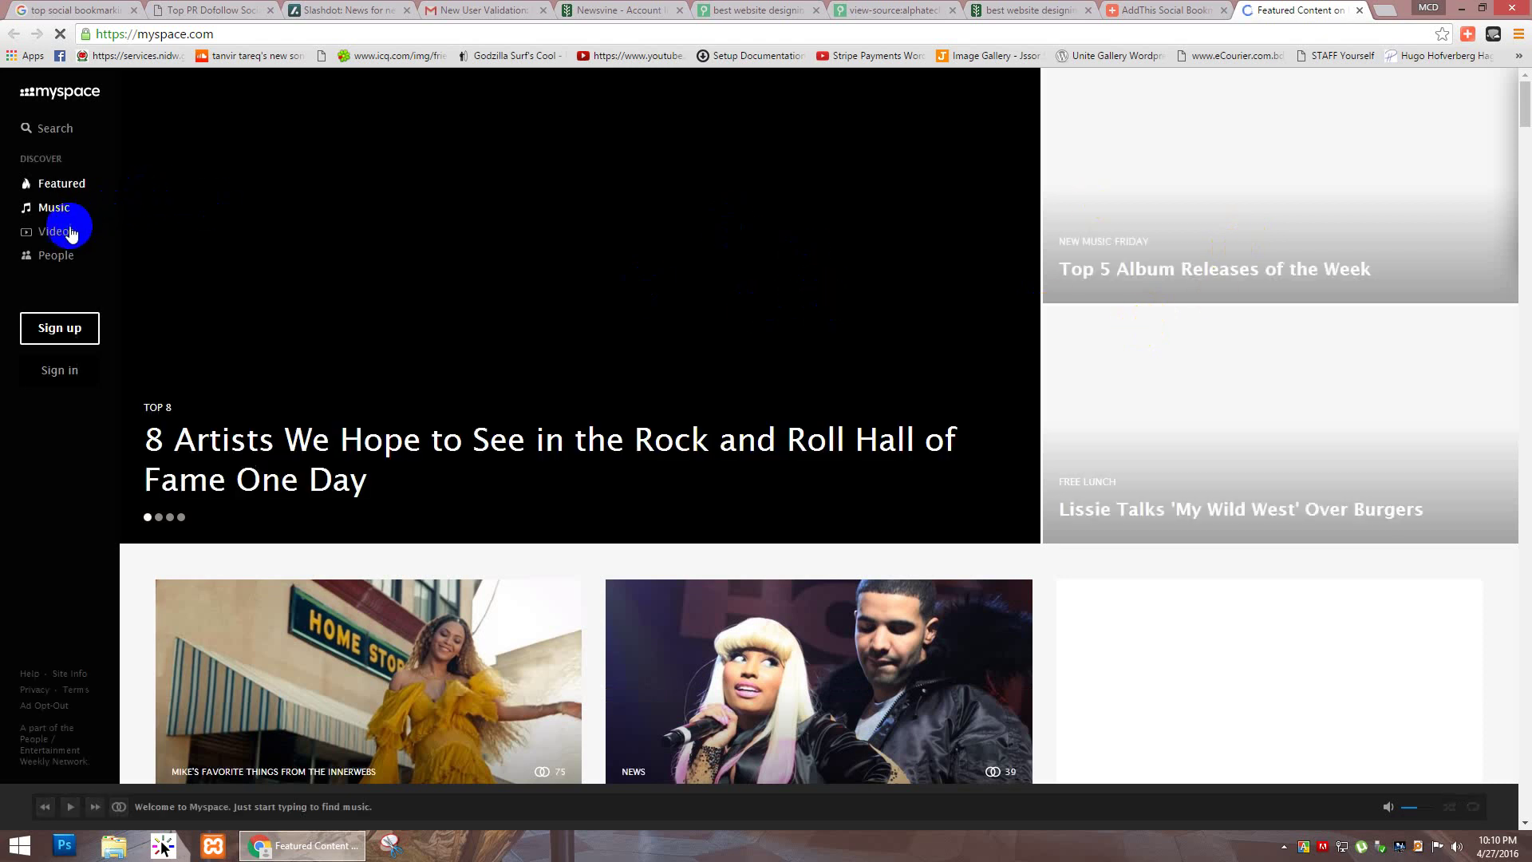
# Step: Open Myspace's Join page via Sign up, then return to the AddThis service list
pyautogui.click(60, 330)
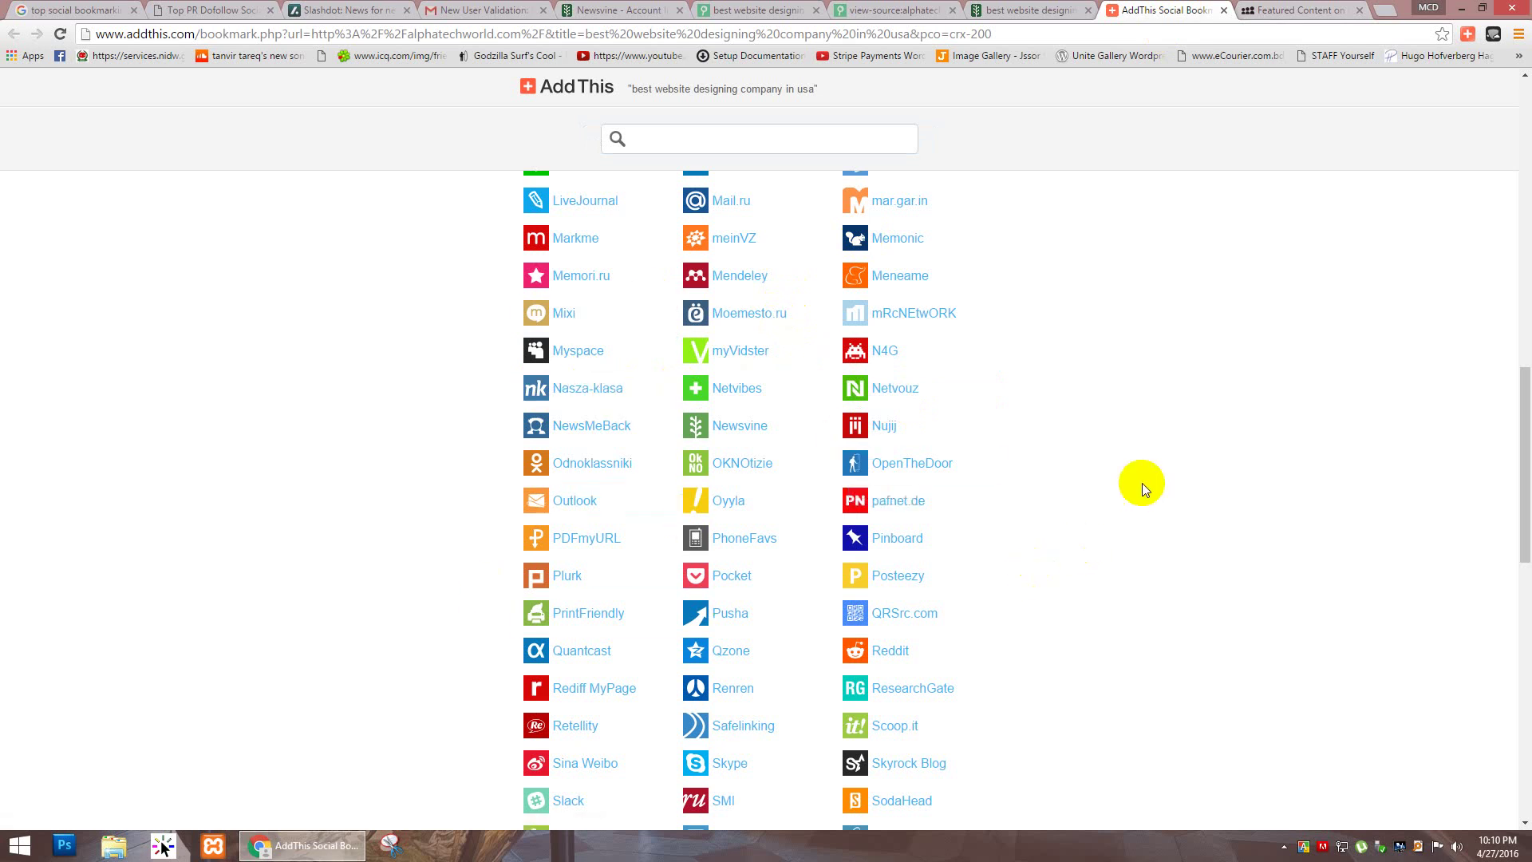
pyautogui.click(1300, 10)
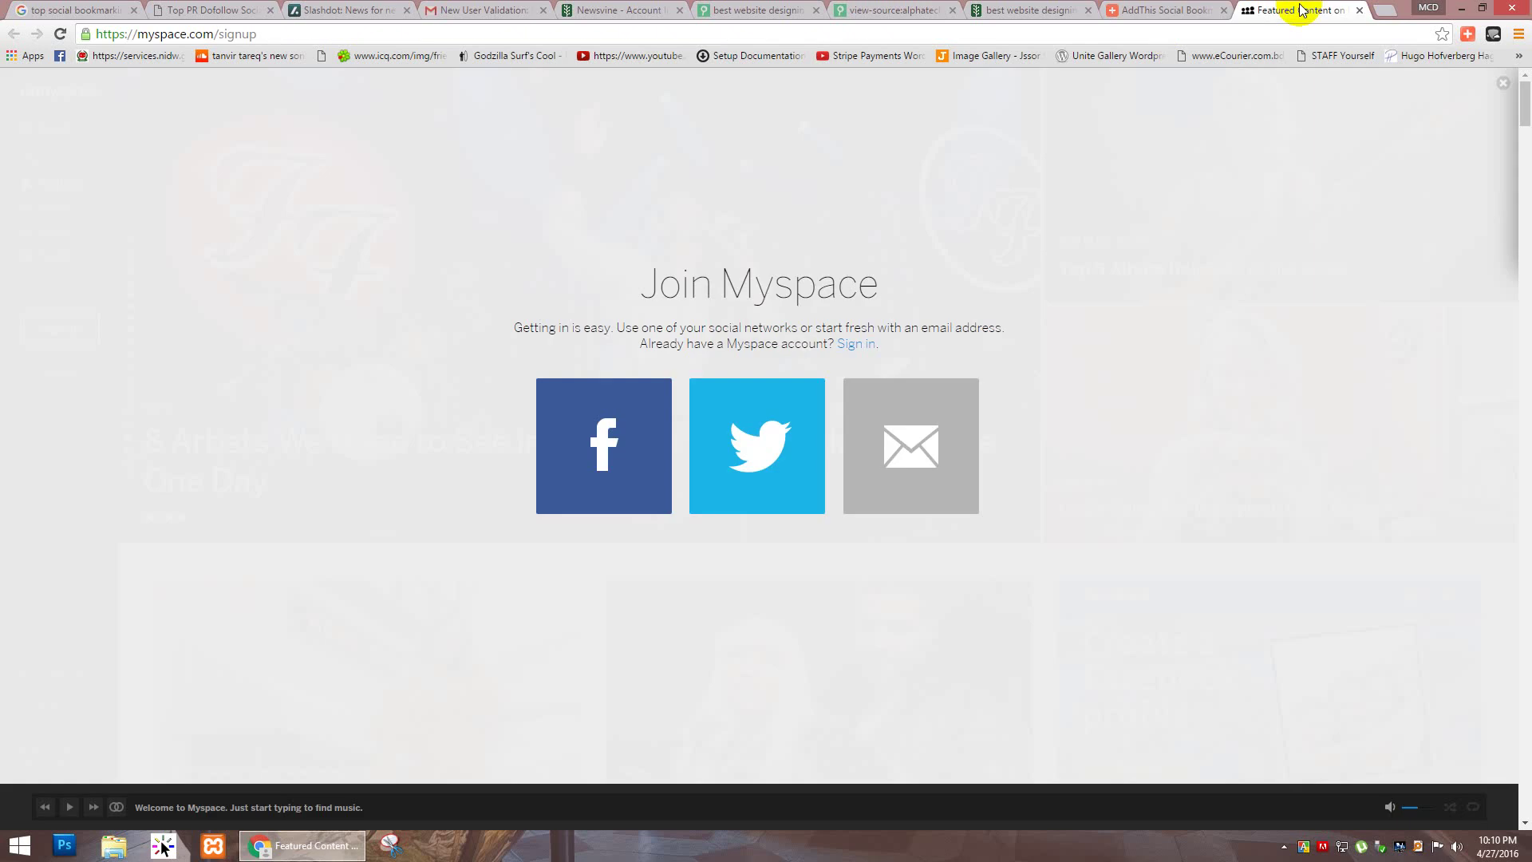
pyautogui.click(1194, 8)
# Step: Search 'google sheet' in a new tab and open the Google Sheets about page
pyautogui.scroll(-10, 729, 403)
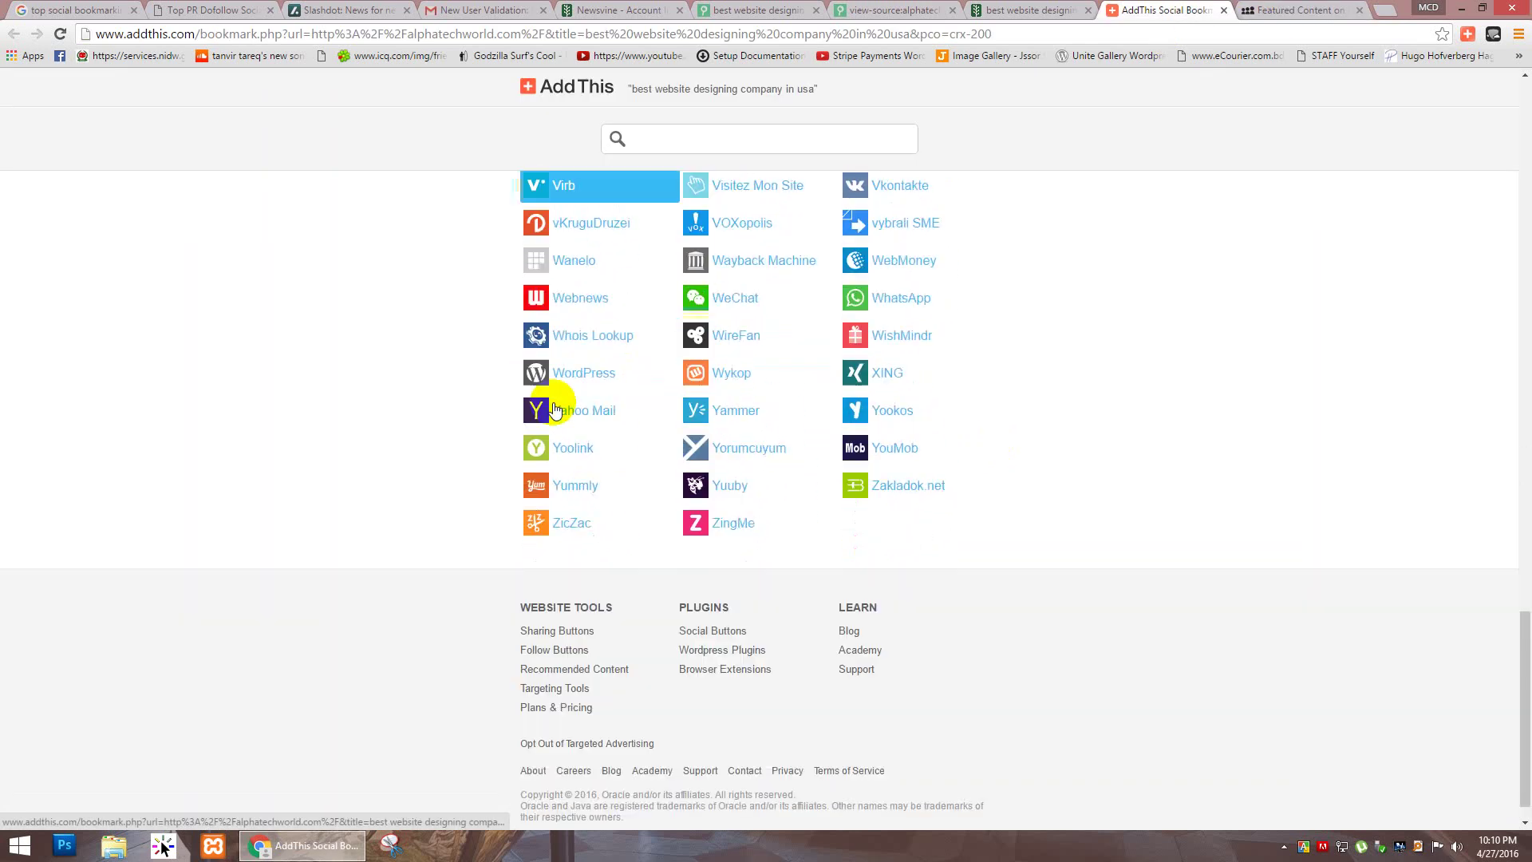
pyautogui.scroll(20, 494, 409)
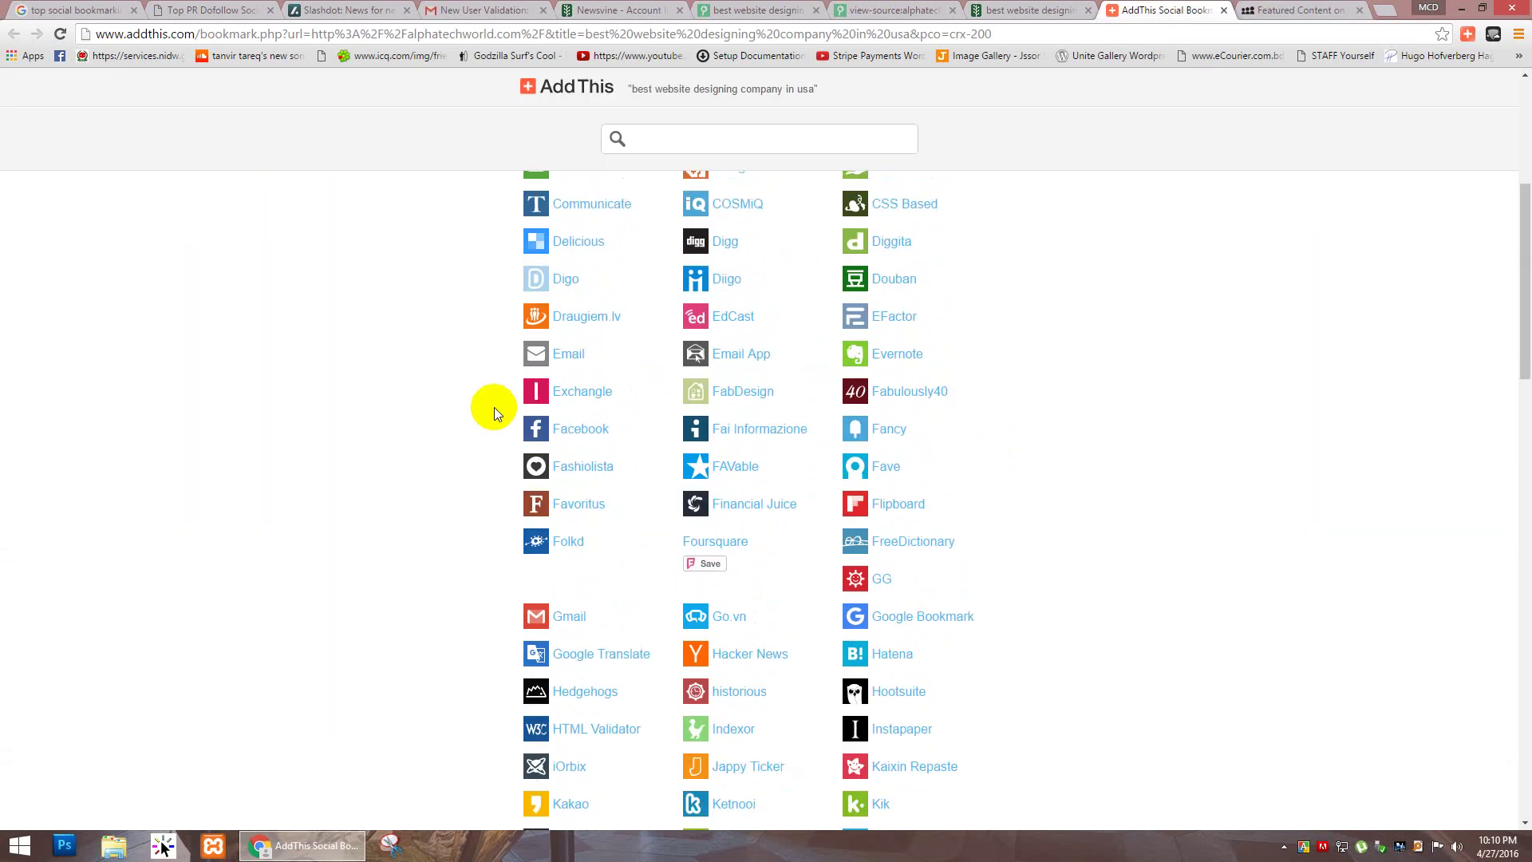
pyautogui.scroll(5, 495, 408)
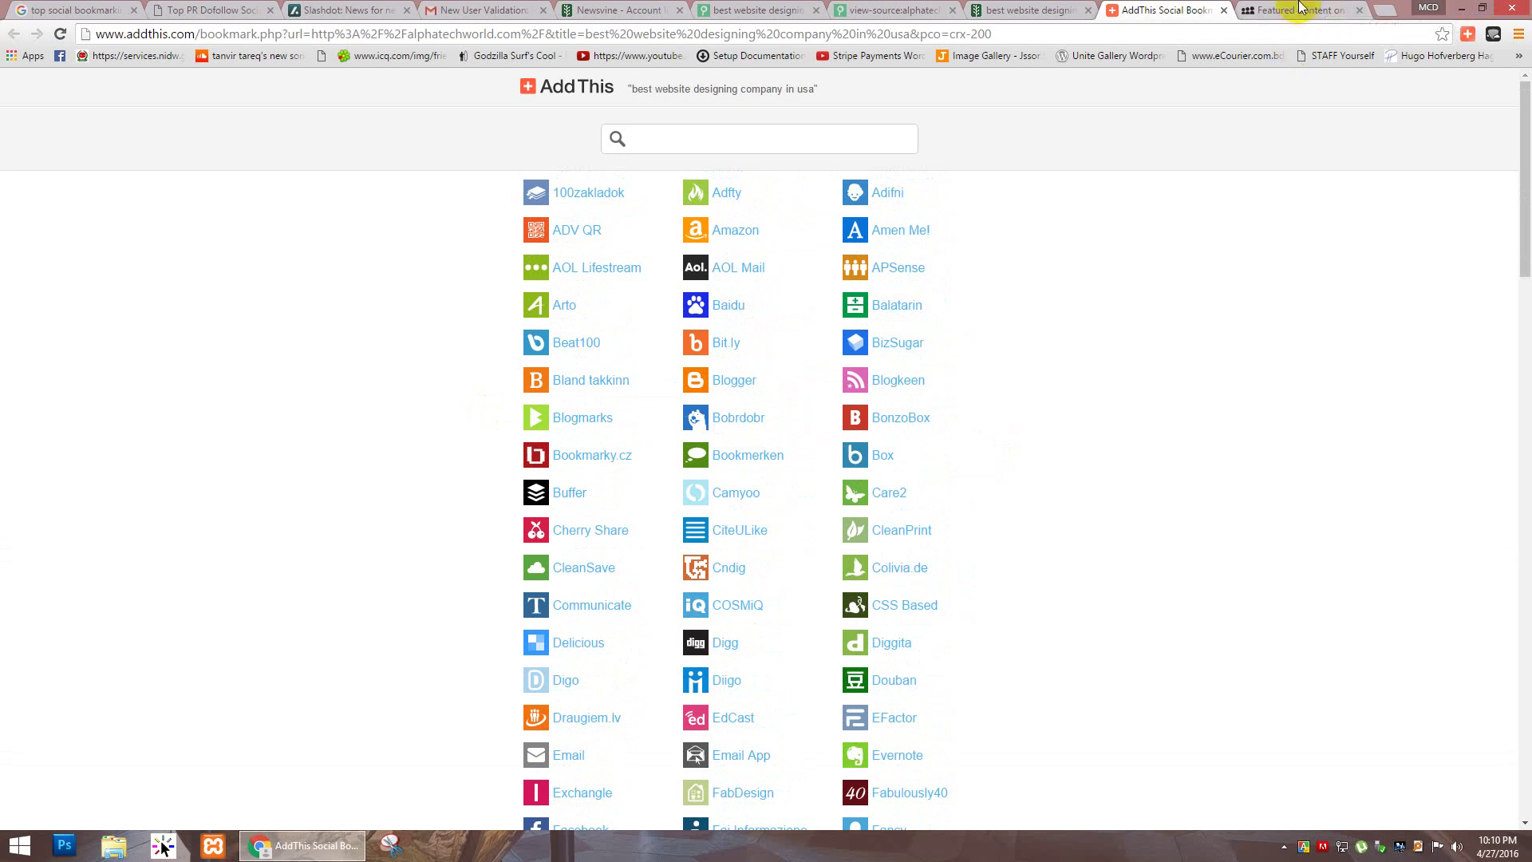
pyautogui.click(1298, 10)
pyautogui.click(1385, 10)
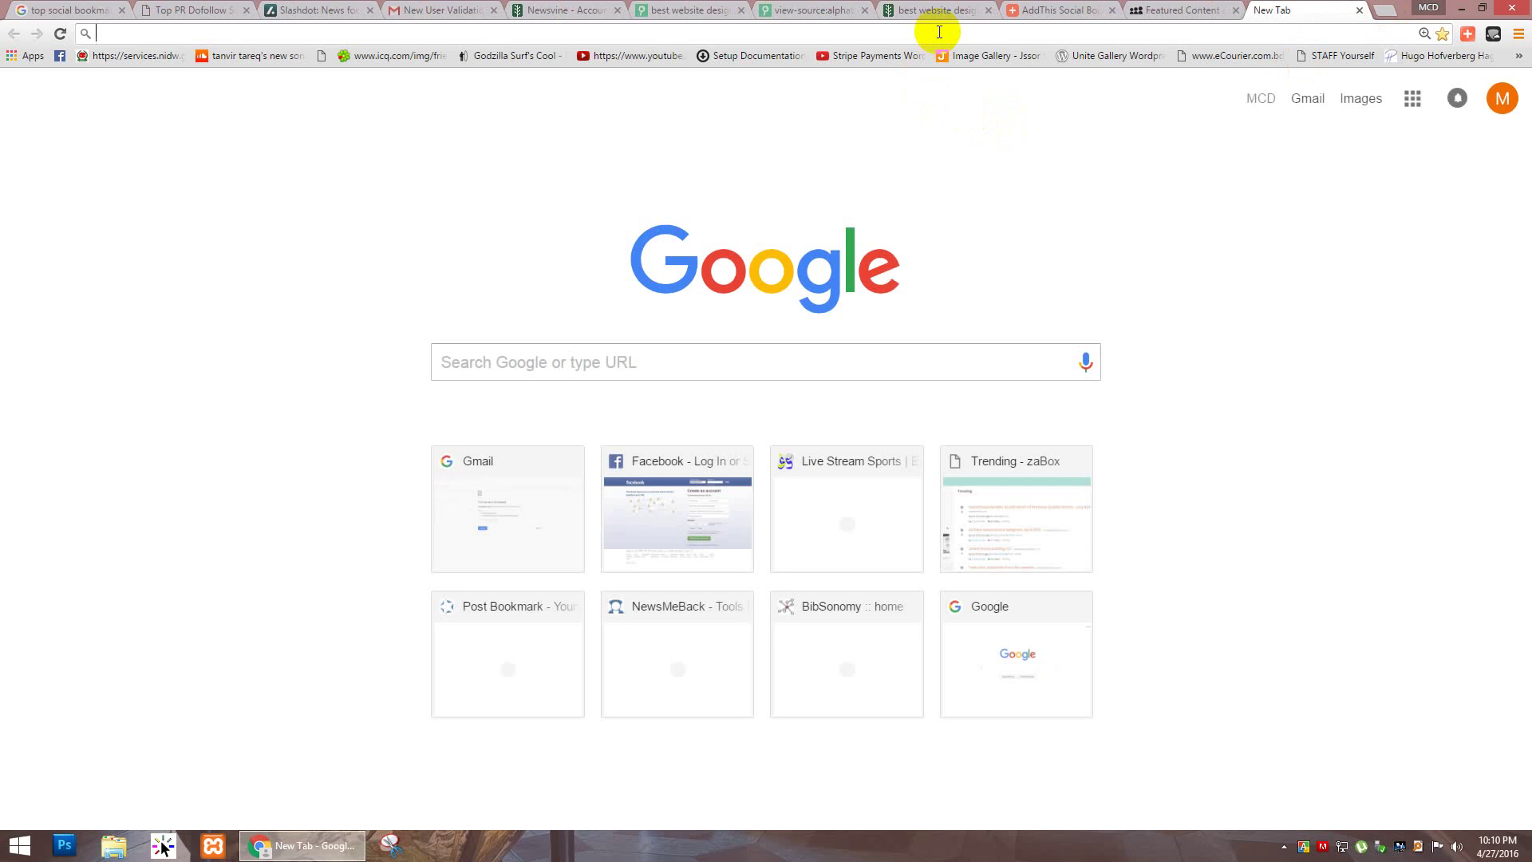
pyautogui.write('google ')
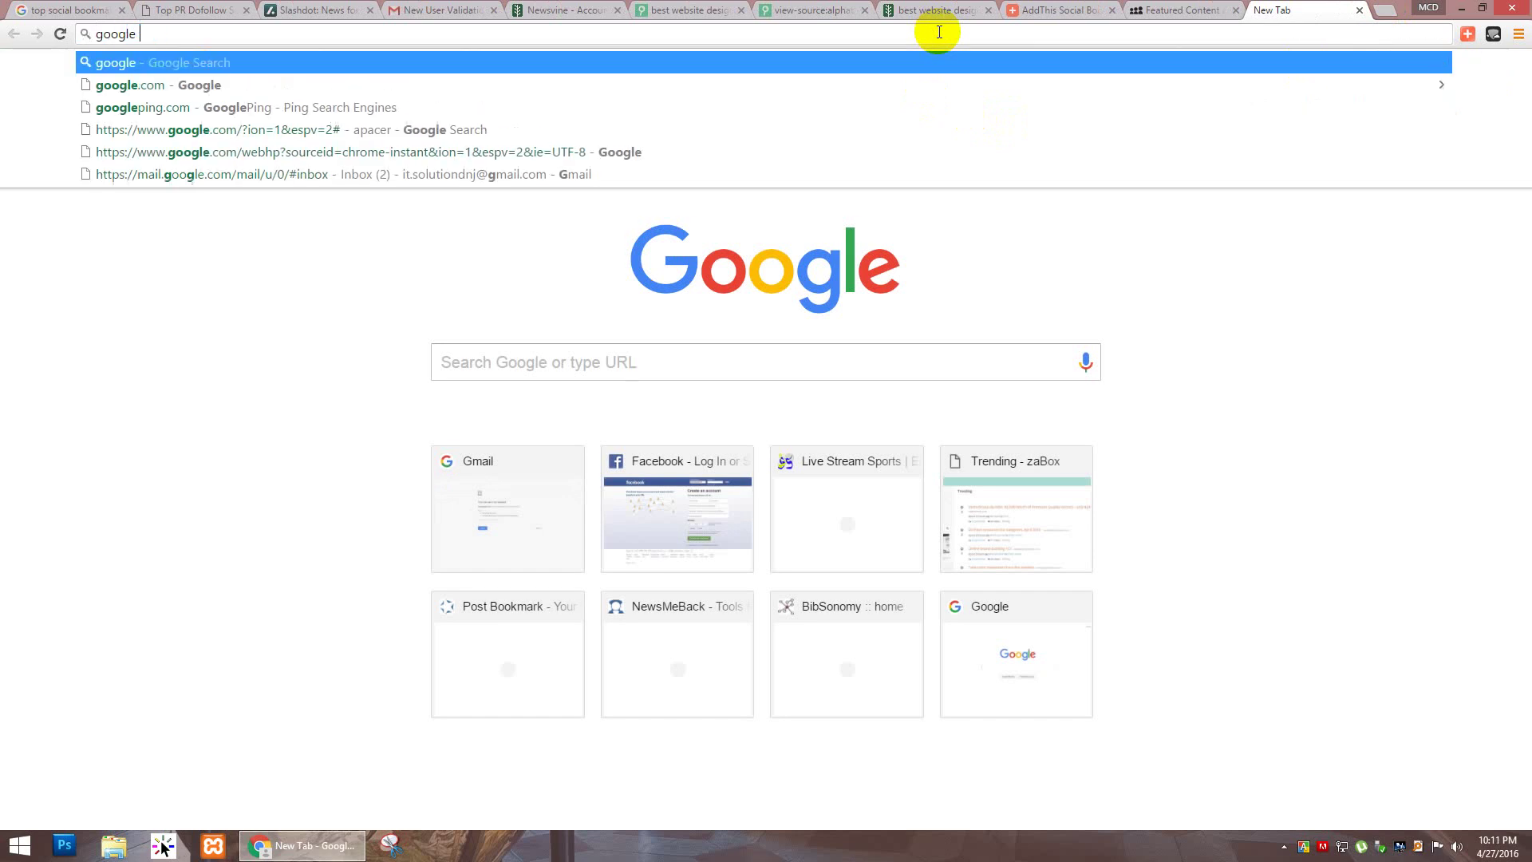
pyautogui.write('sheet')
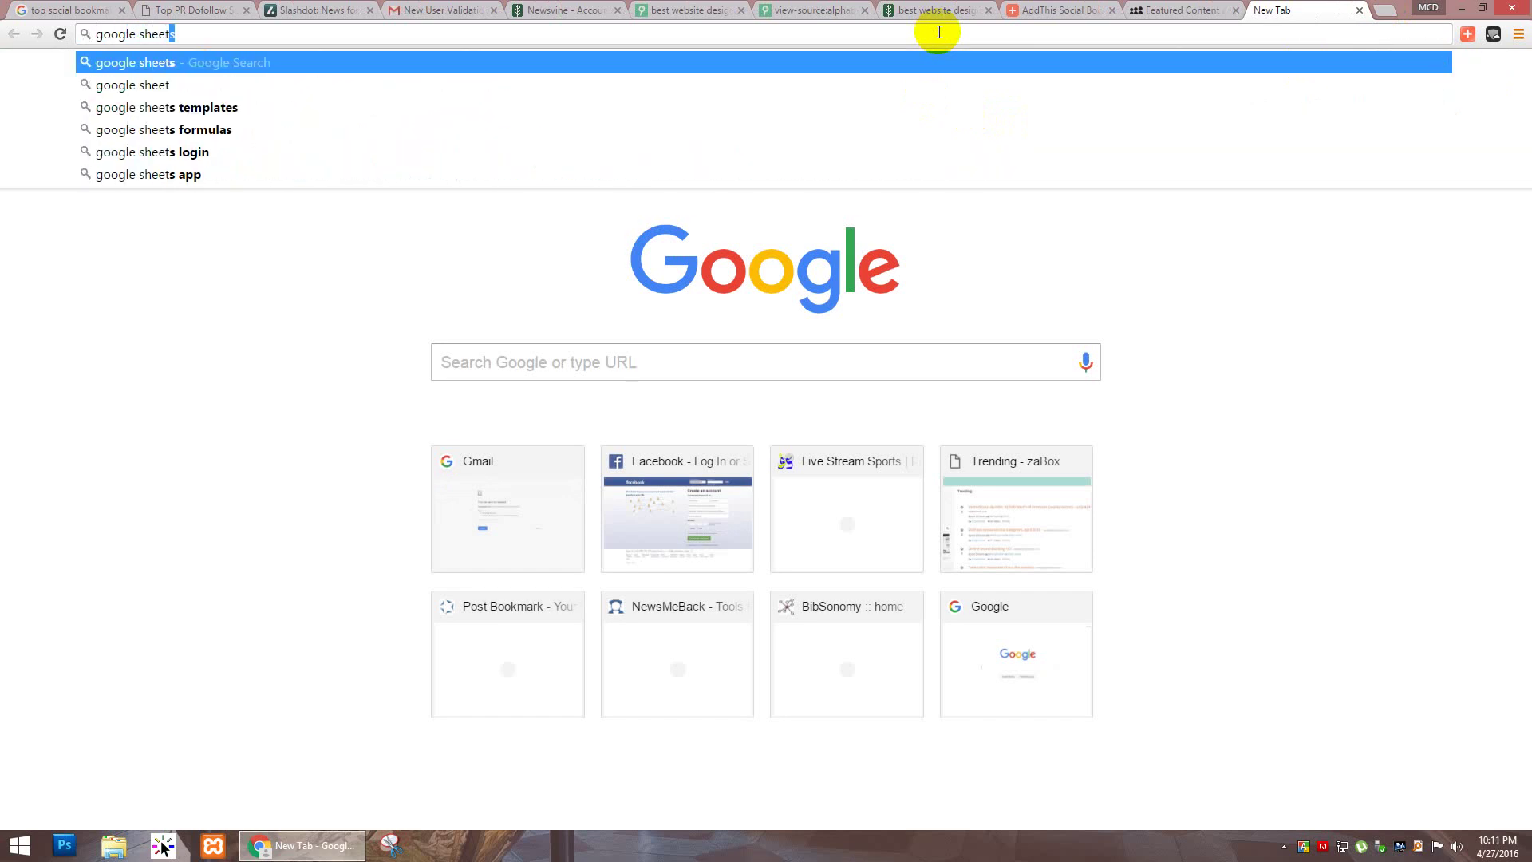
pyautogui.press('Return')
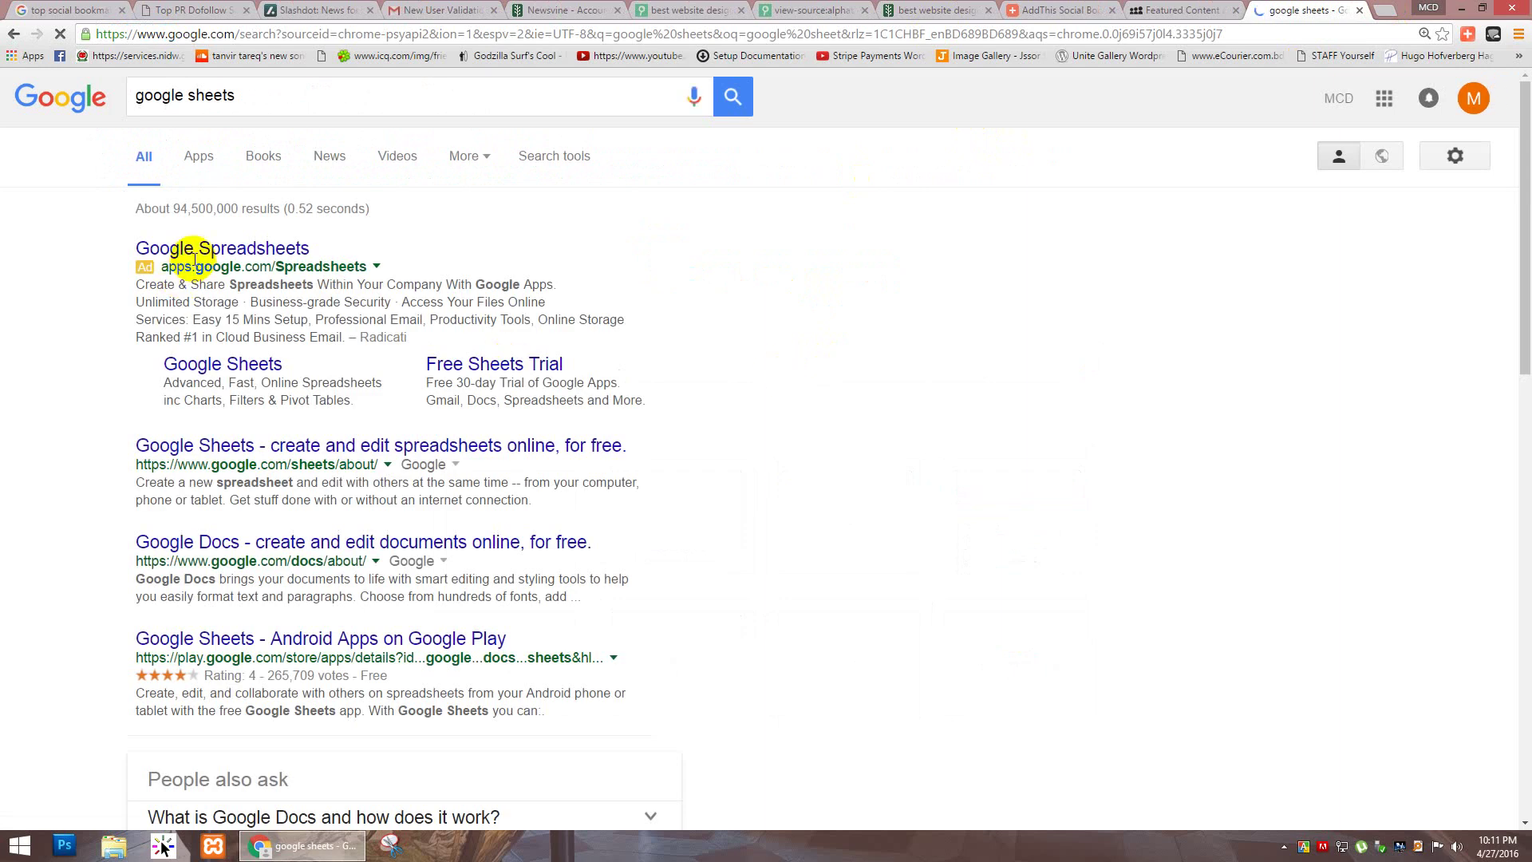
pyautogui.click(226, 445)
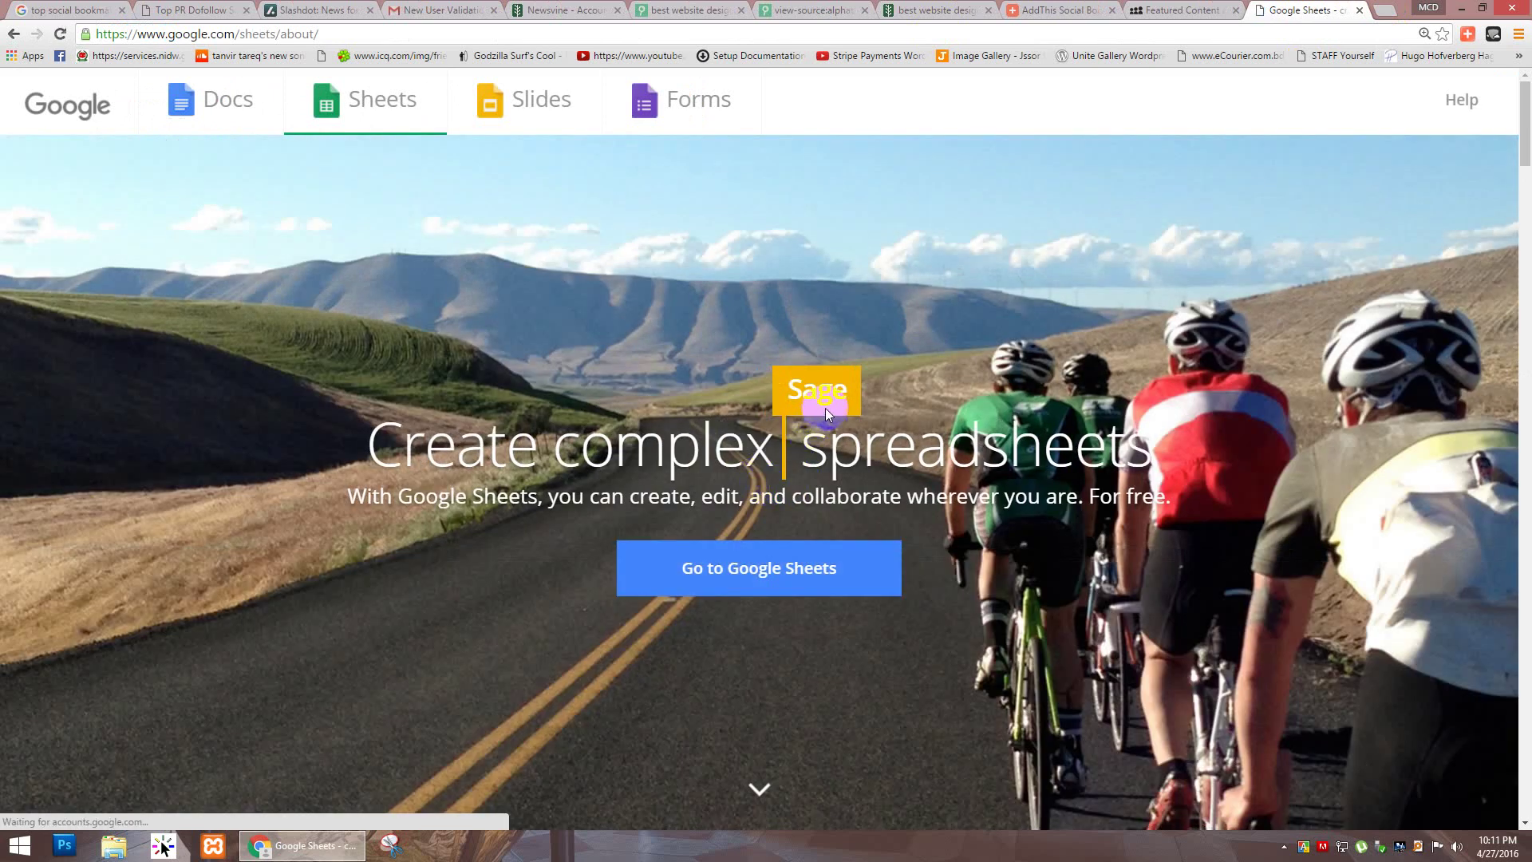
# Step: Go to Google Sheets, close the leftover intro tab, and finish the welcome tour
pyautogui.click(770, 584)
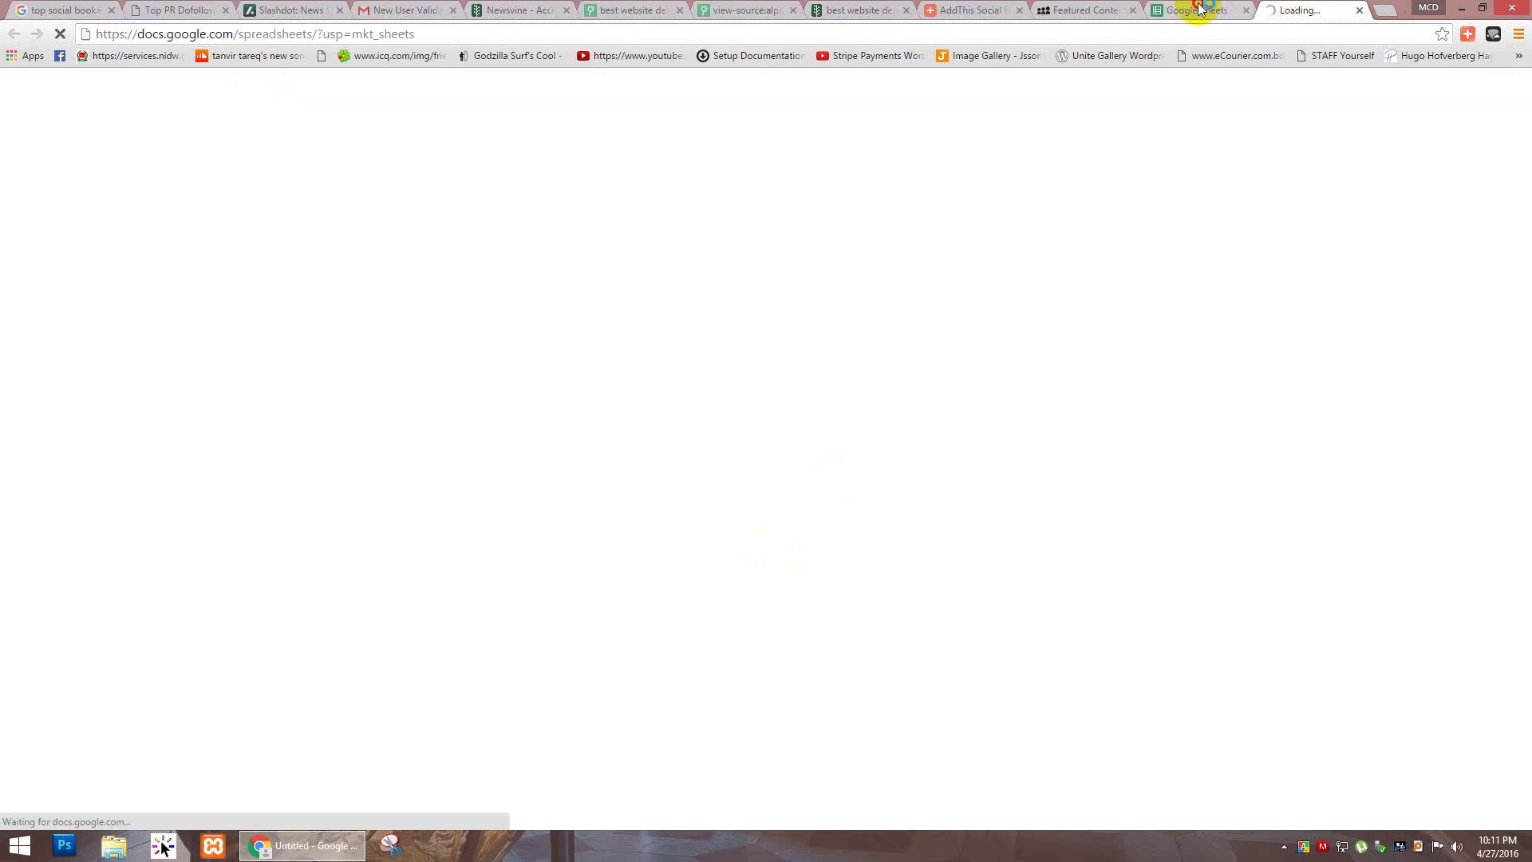
pyautogui.click(1199, 9)
pyautogui.click(1246, 11)
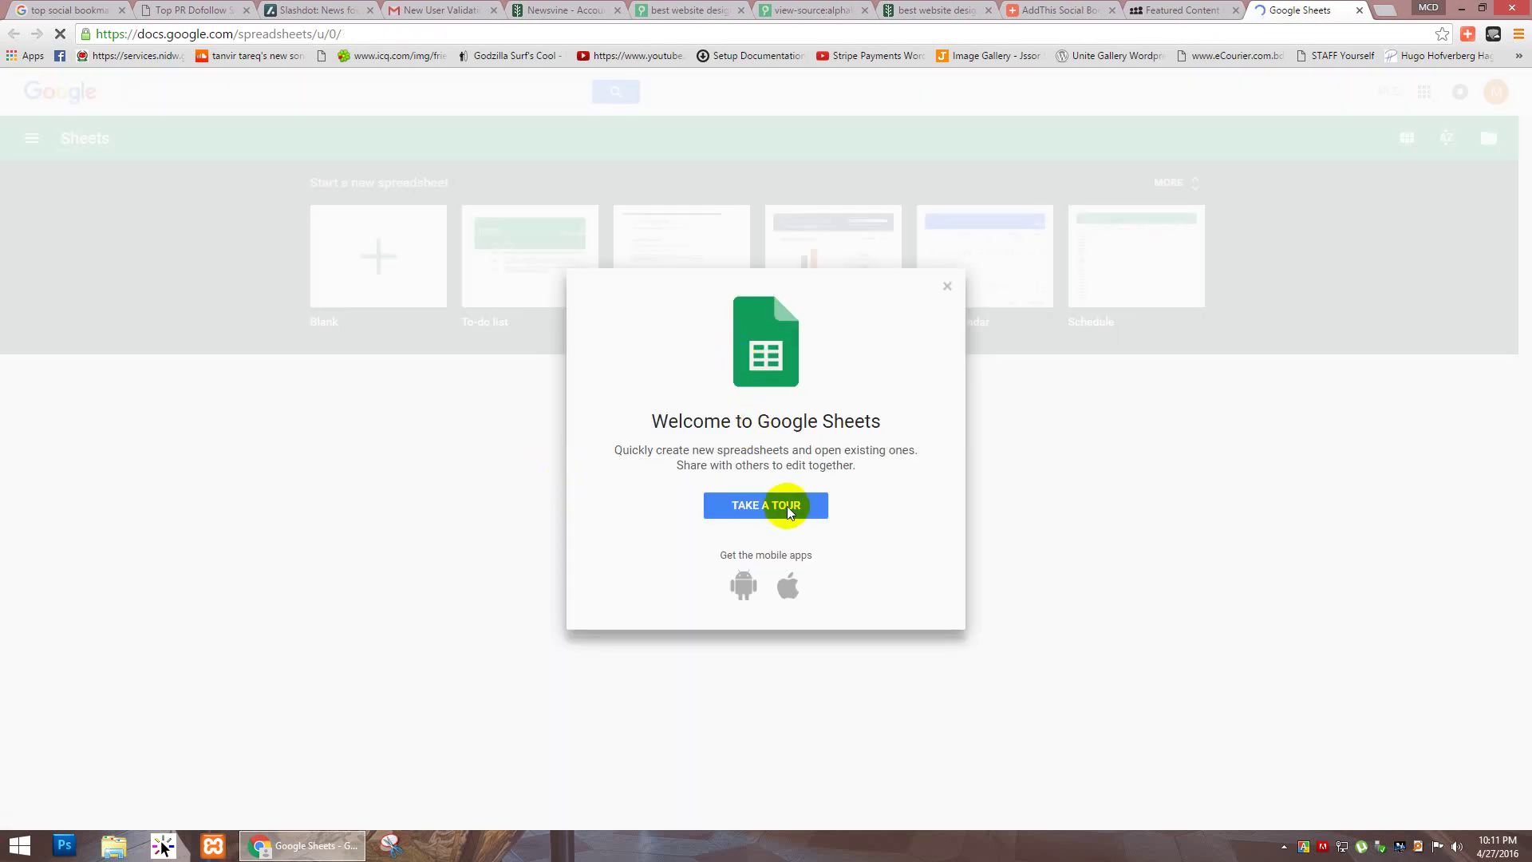
pyautogui.click(784, 505)
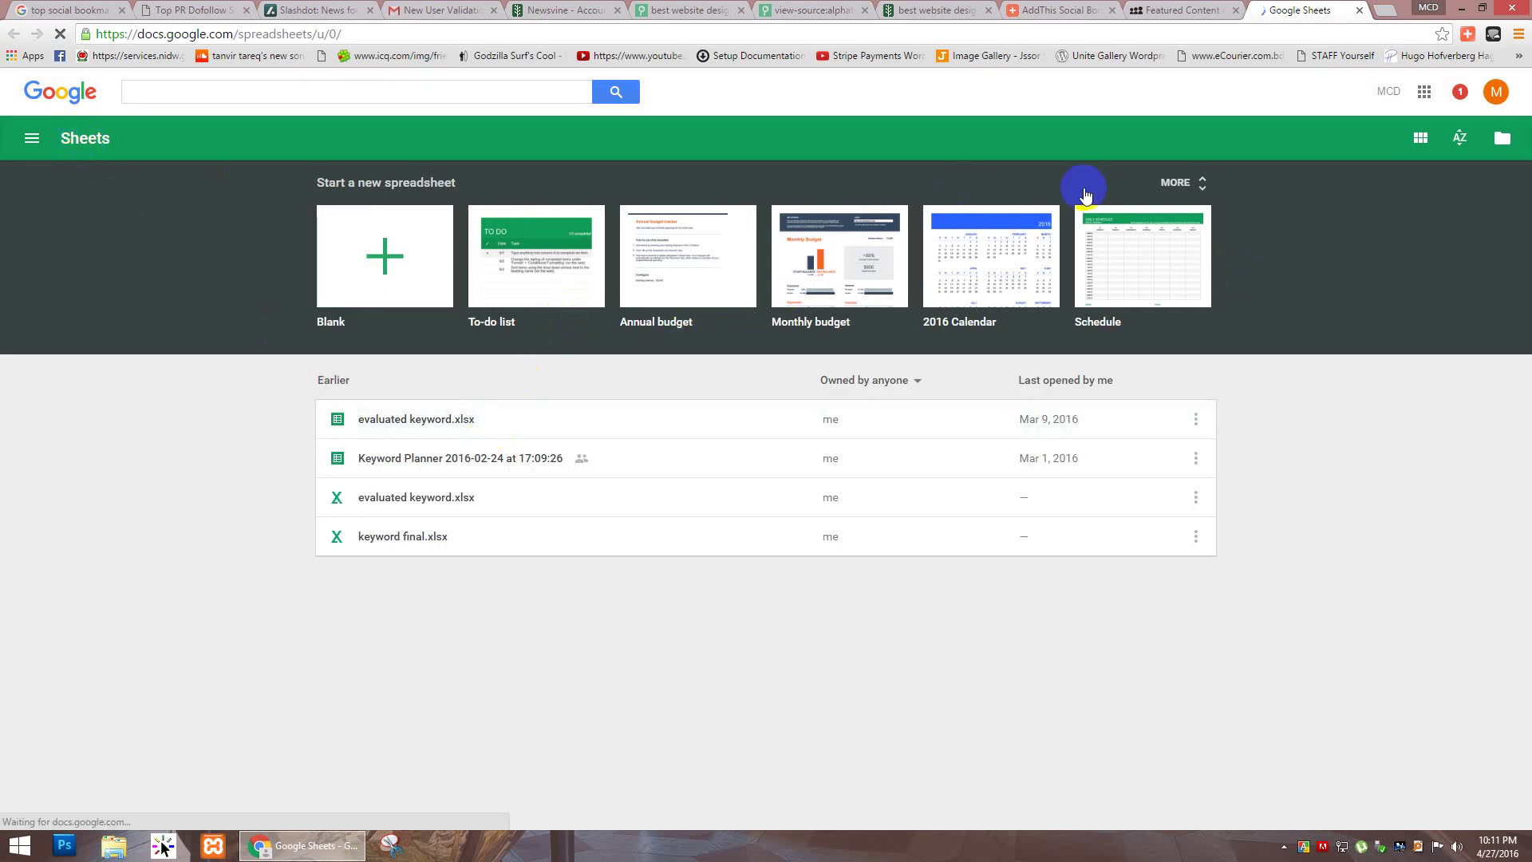
pyautogui.click(891, 155)
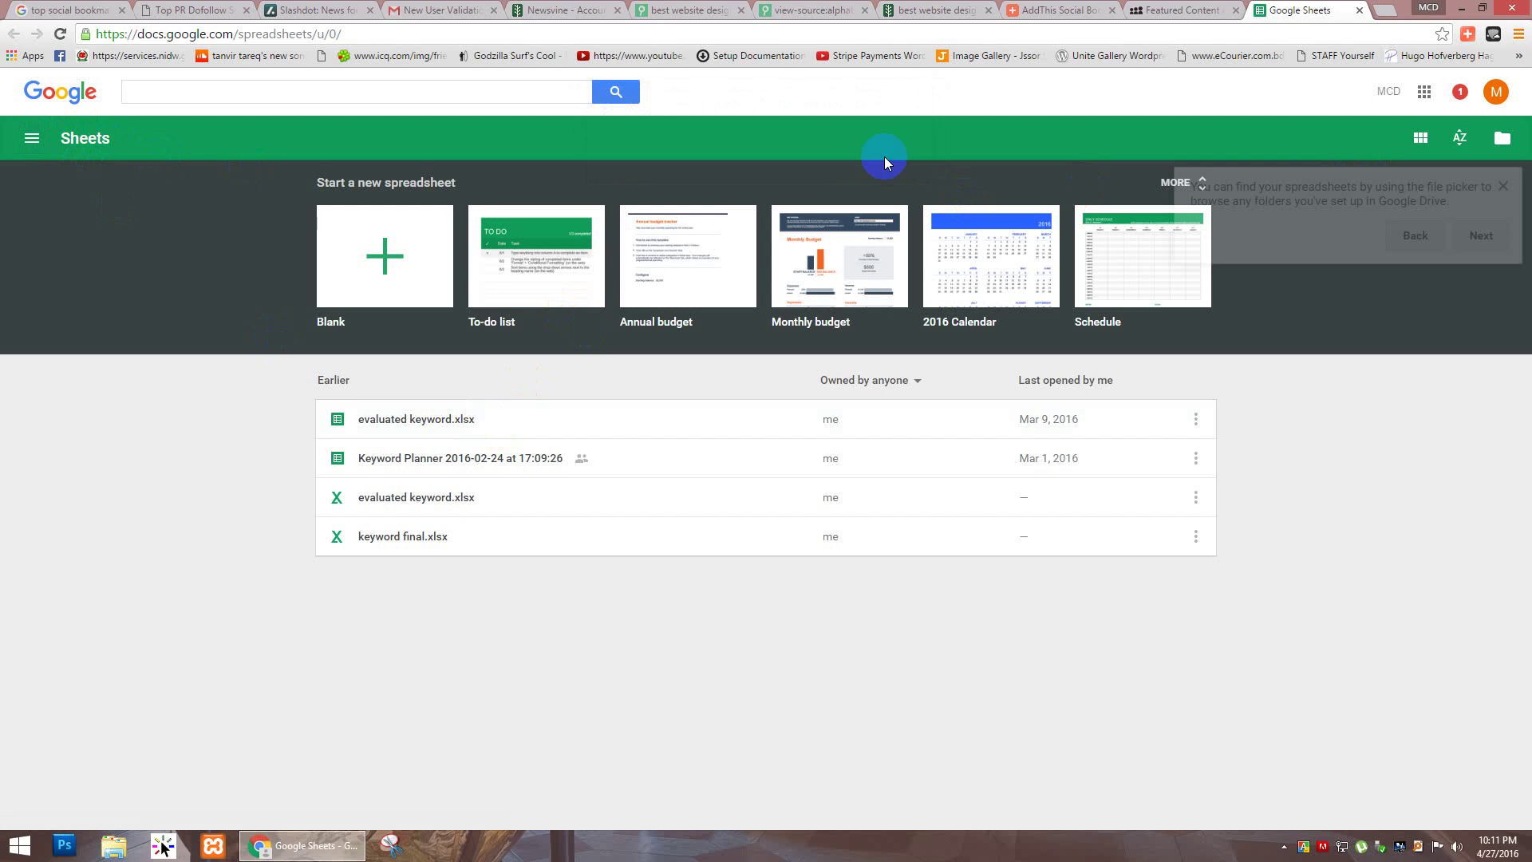
pyautogui.click(1476, 235)
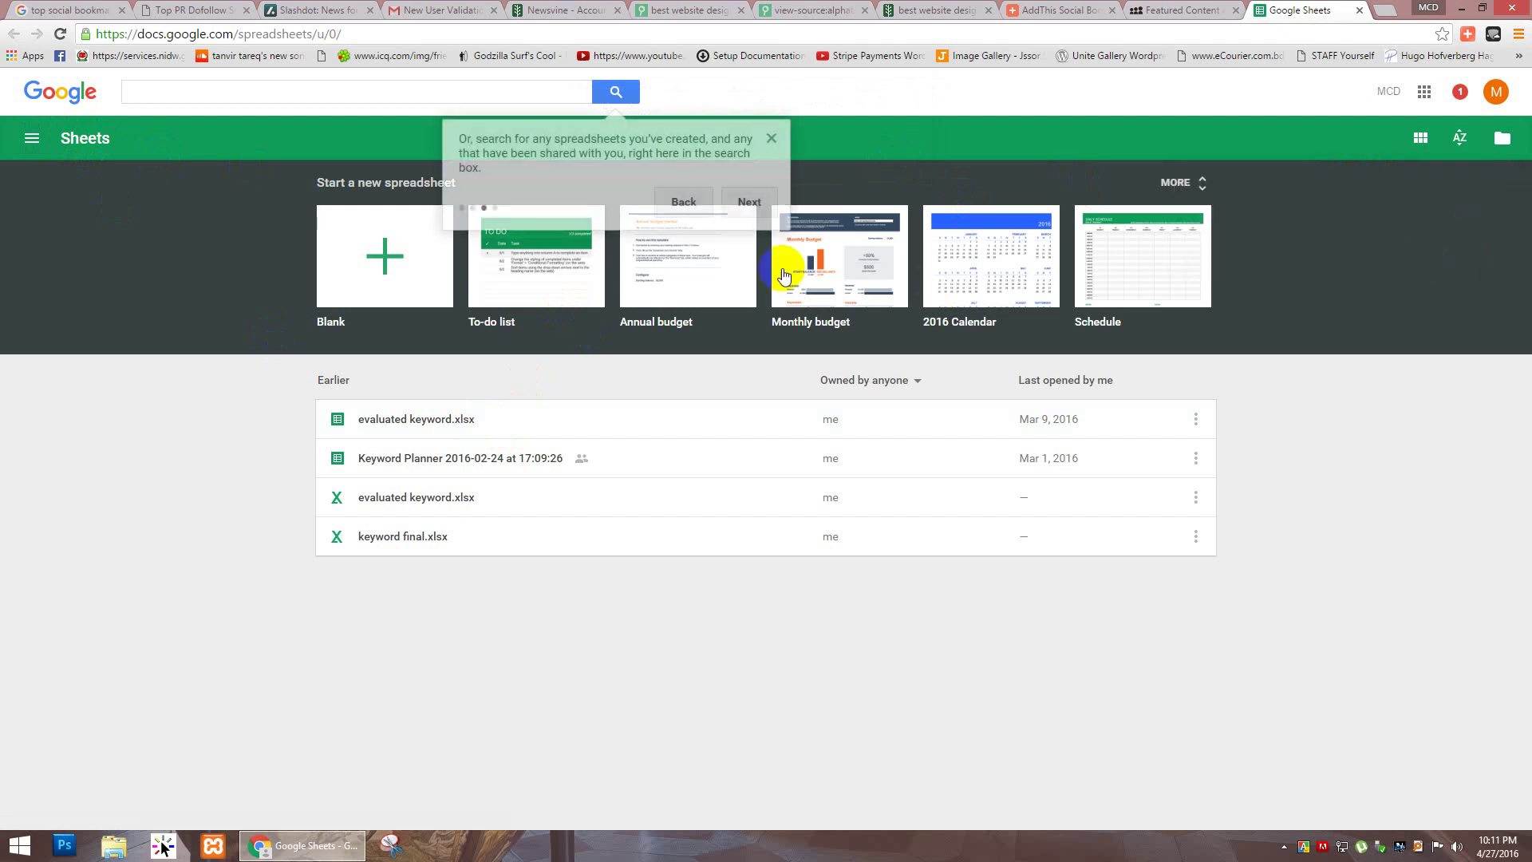
pyautogui.click(735, 204)
pyautogui.click(511, 261)
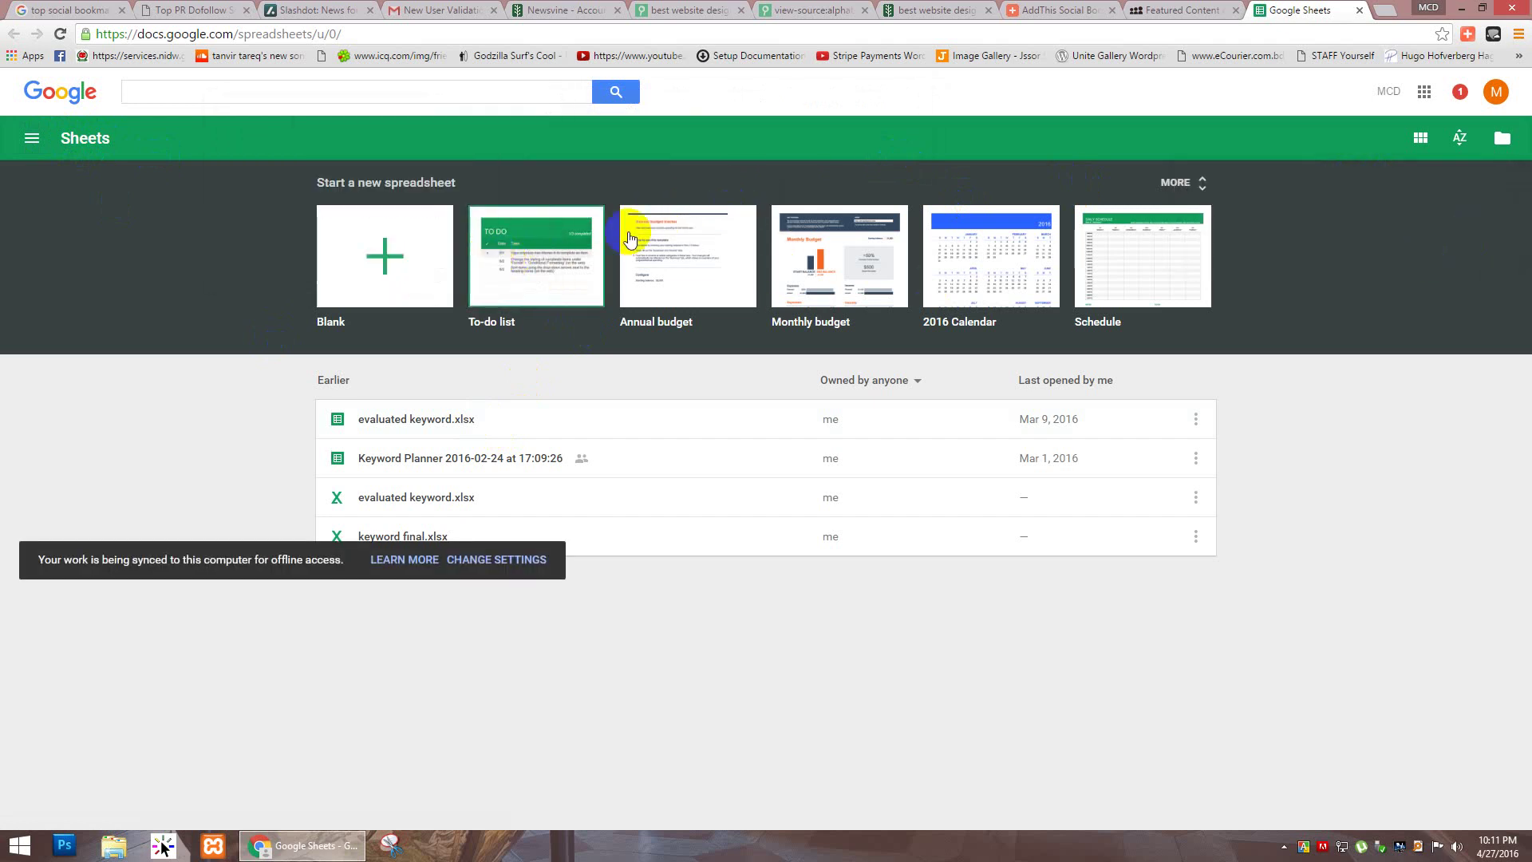
# Step: Show recent spreadsheets as thumbnail cards and return to the Sheets home page
pyautogui.click(1421, 140)
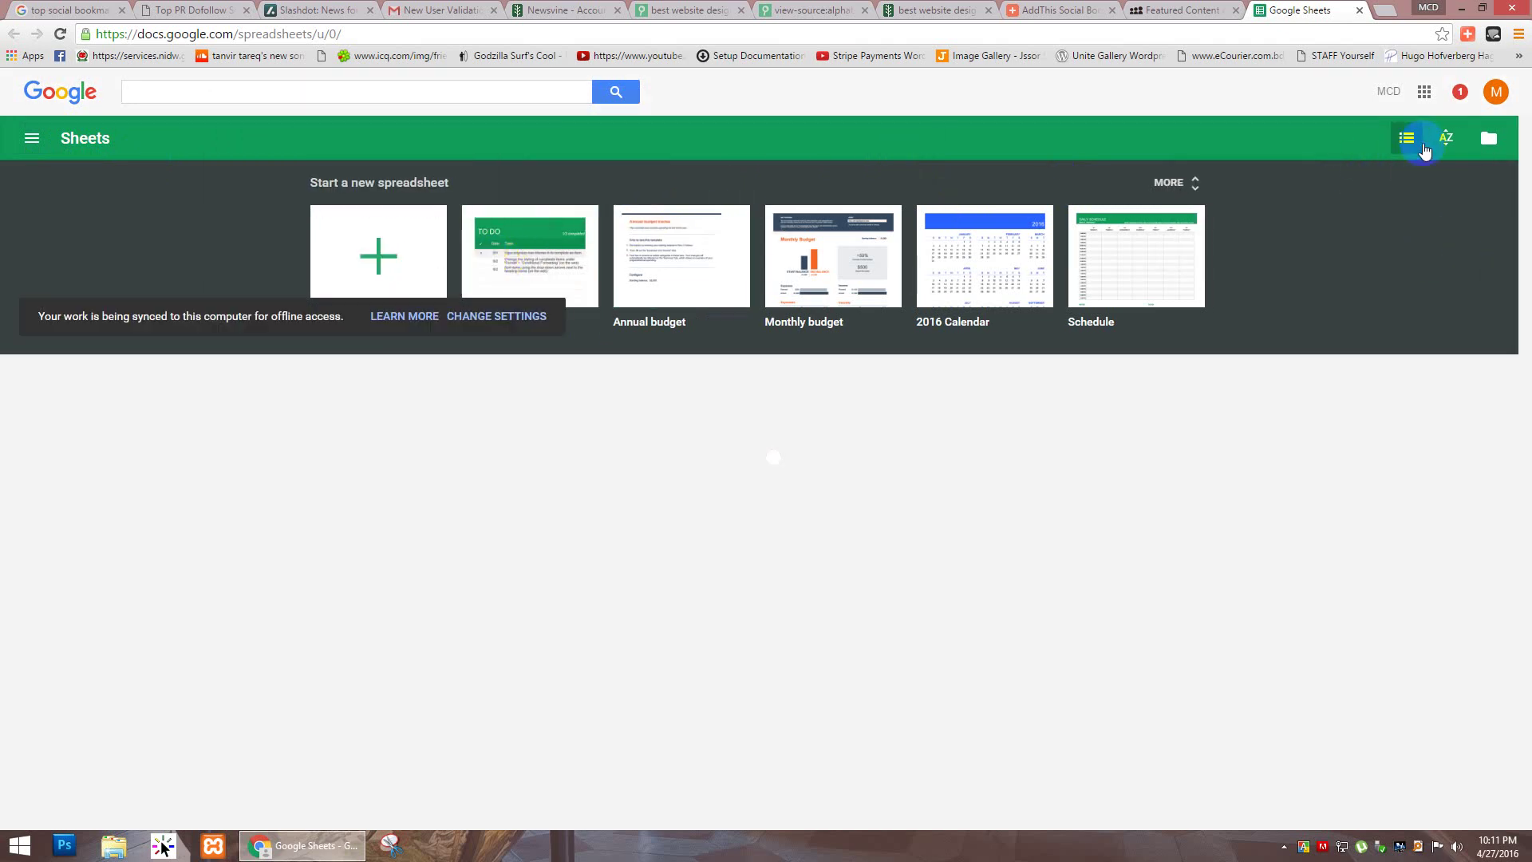
pyautogui.click(34, 140)
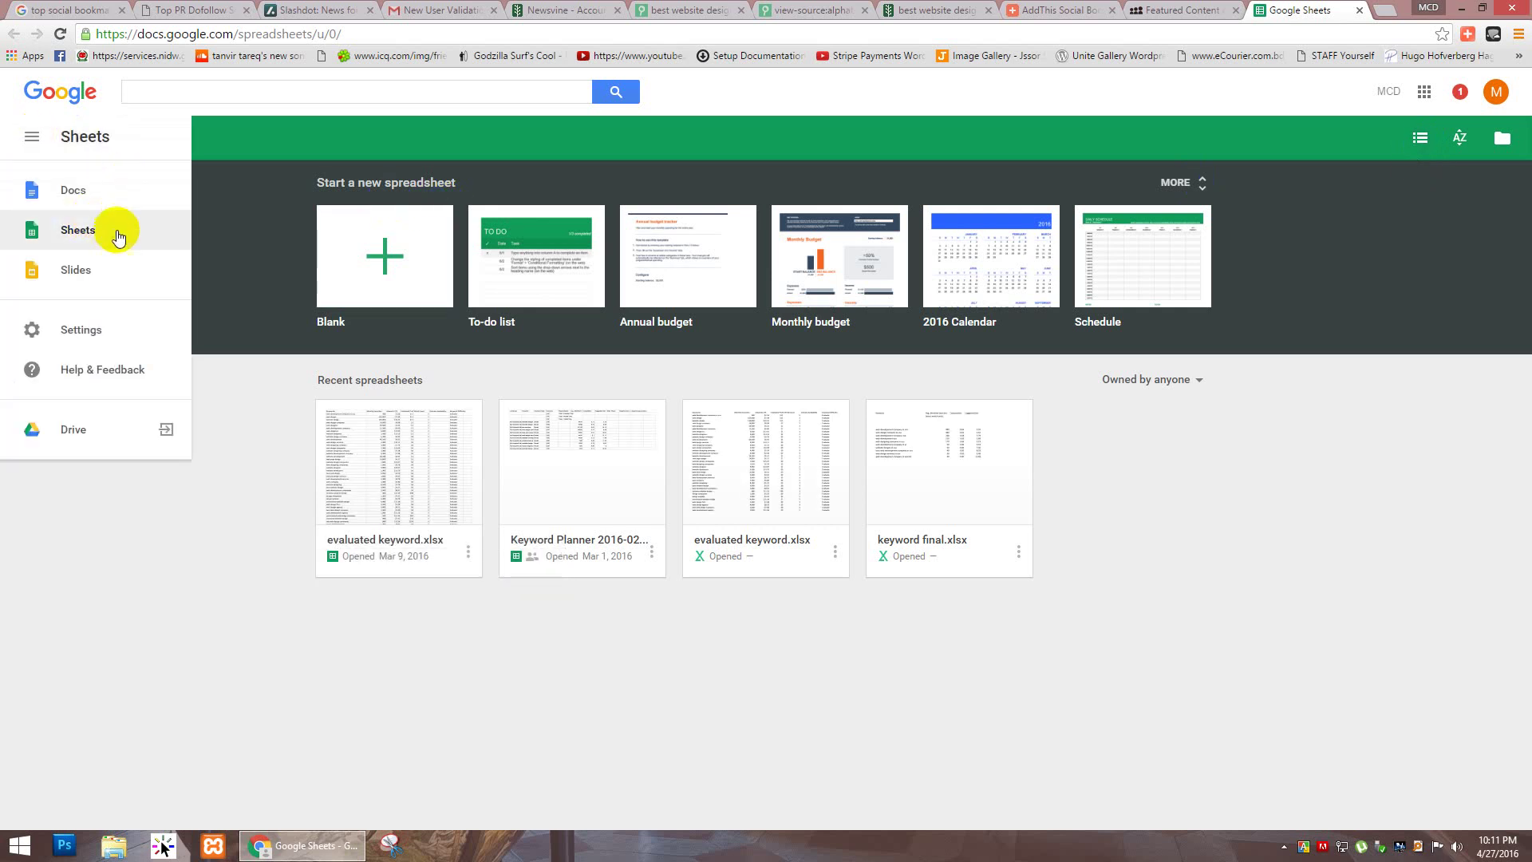
pyautogui.click(117, 236)
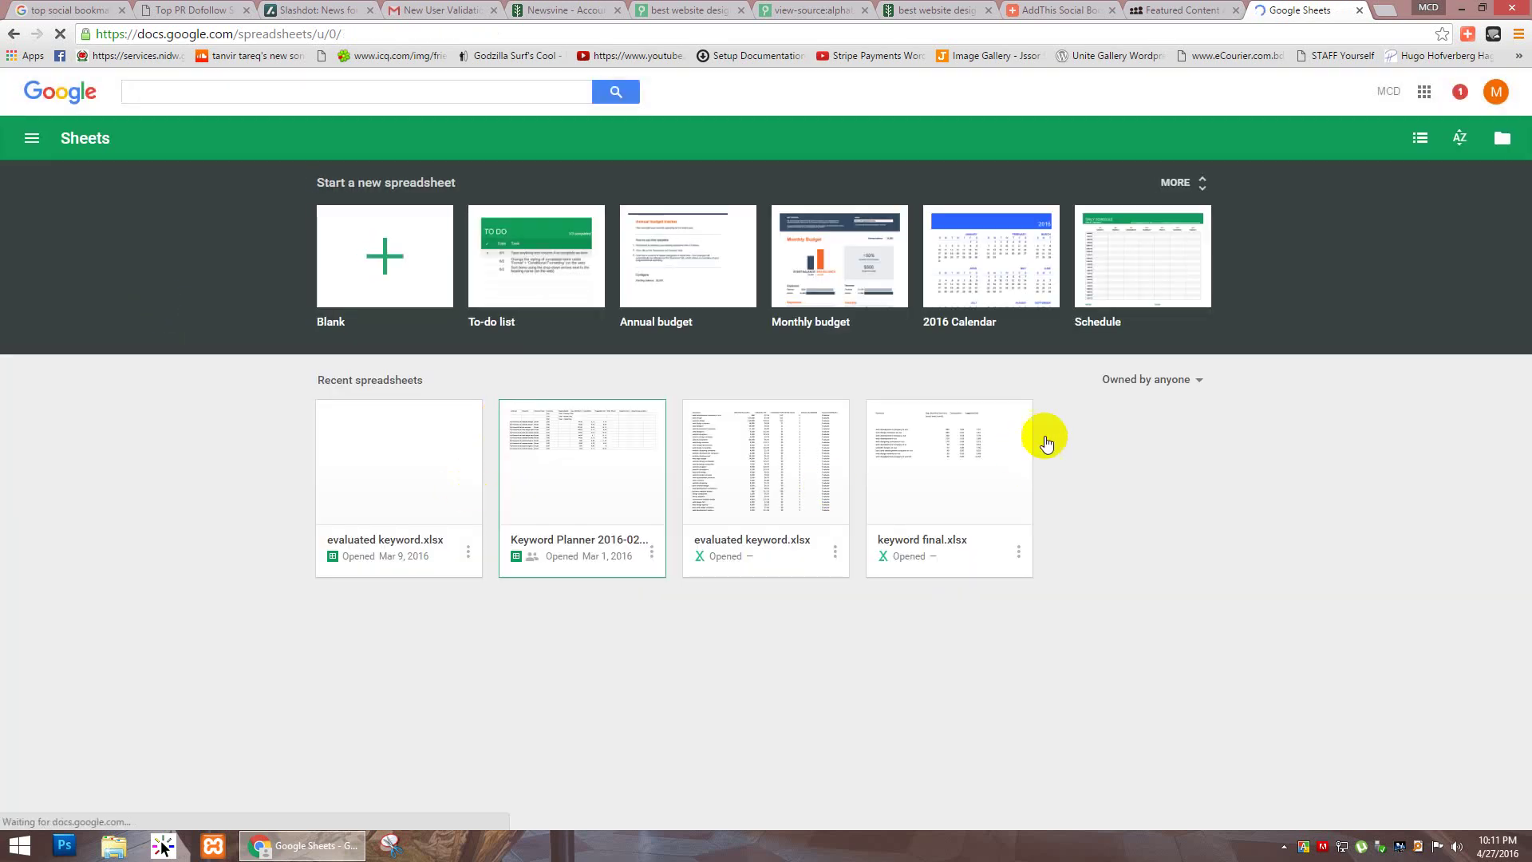
pyautogui.click(1197, 385)
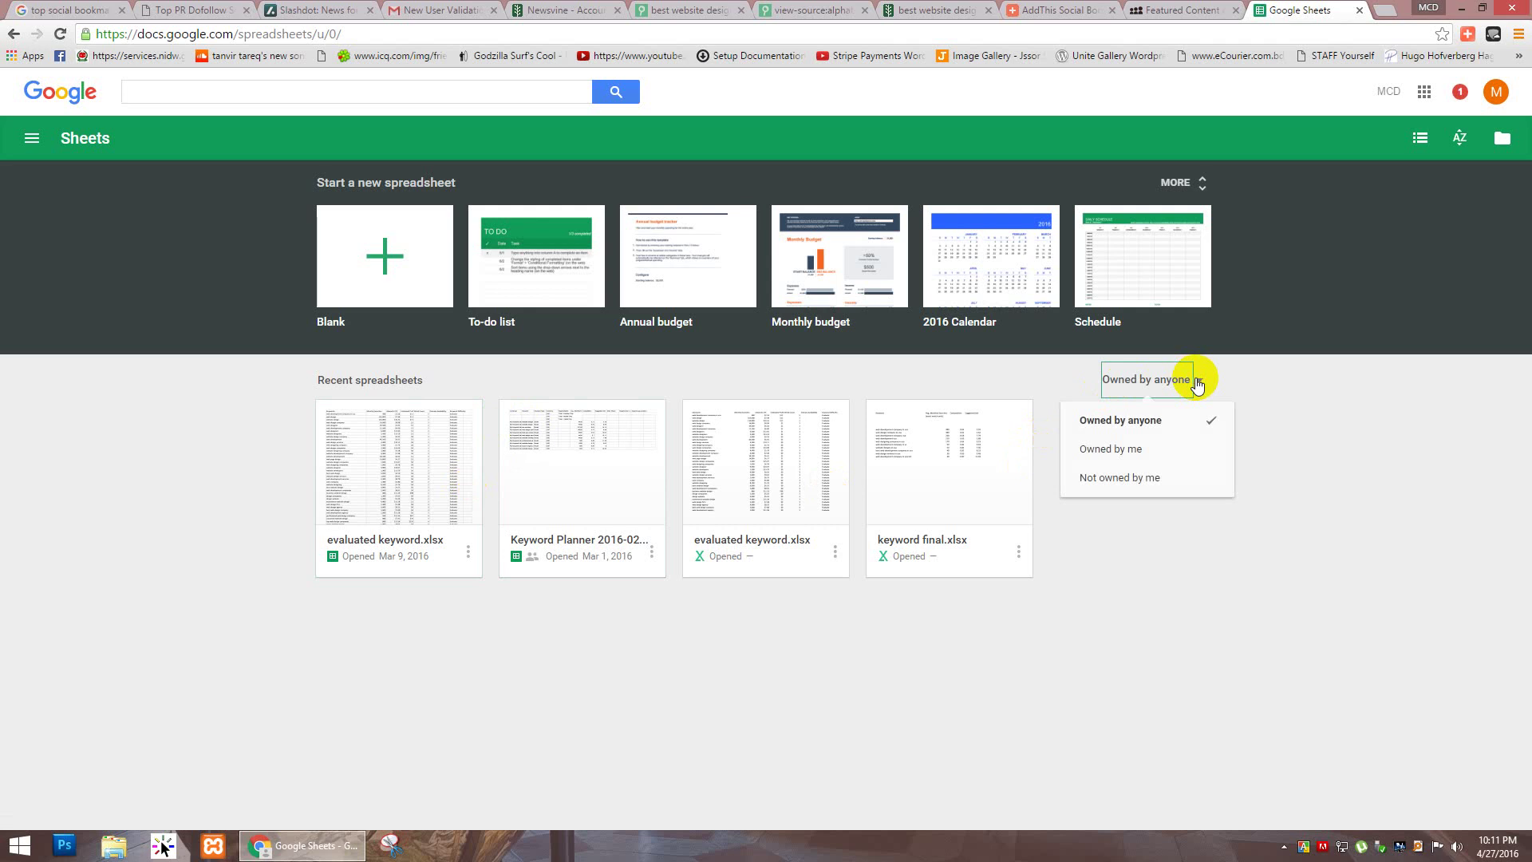
# Step: Filter the recent list to Owned by me, then browse the drawer and file picker
pyautogui.click(1179, 454)
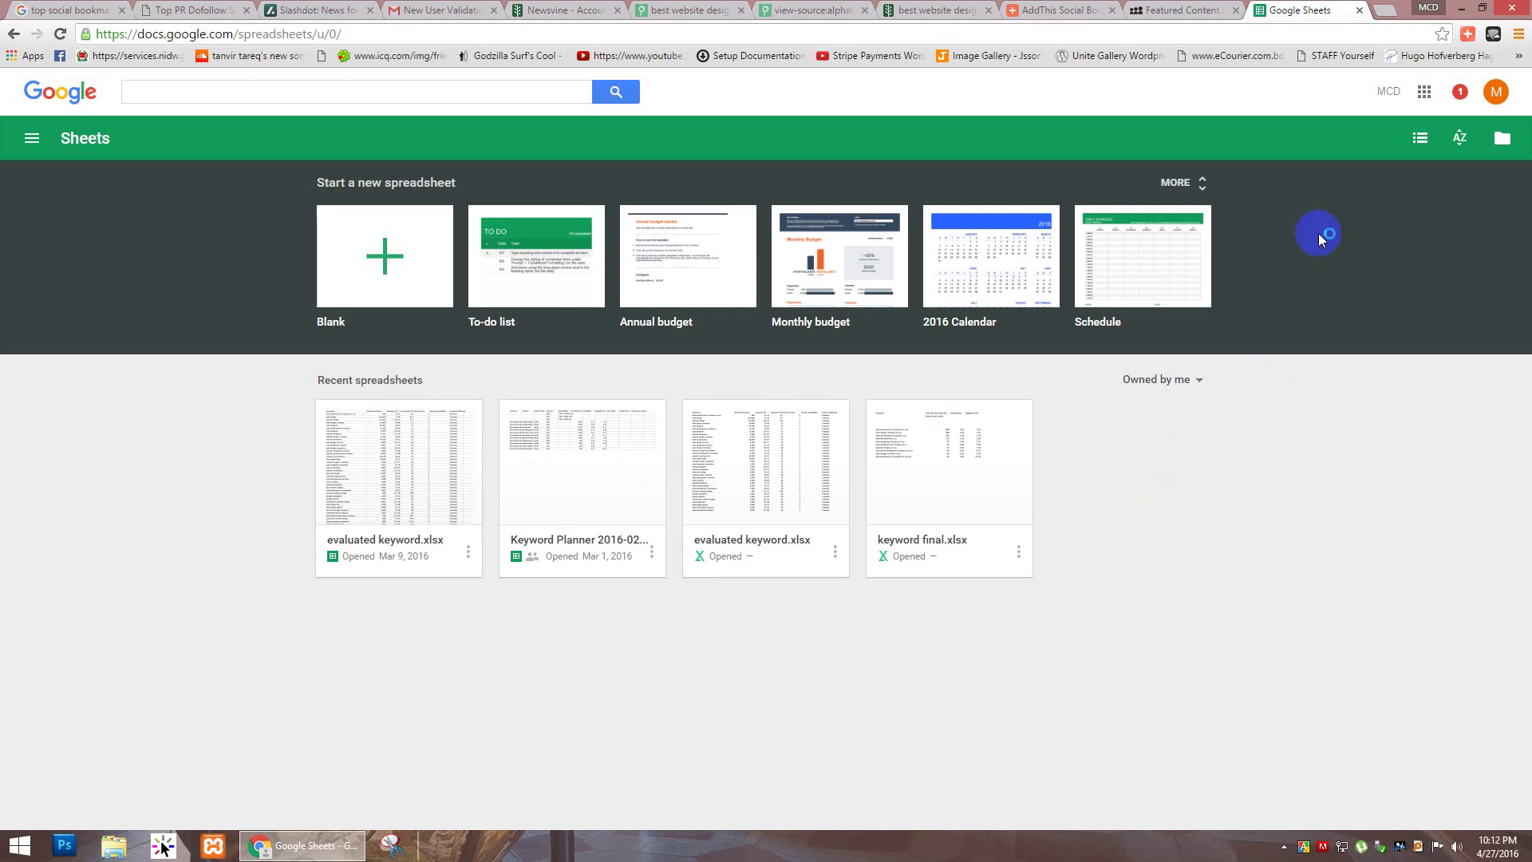
pyautogui.click(30, 149)
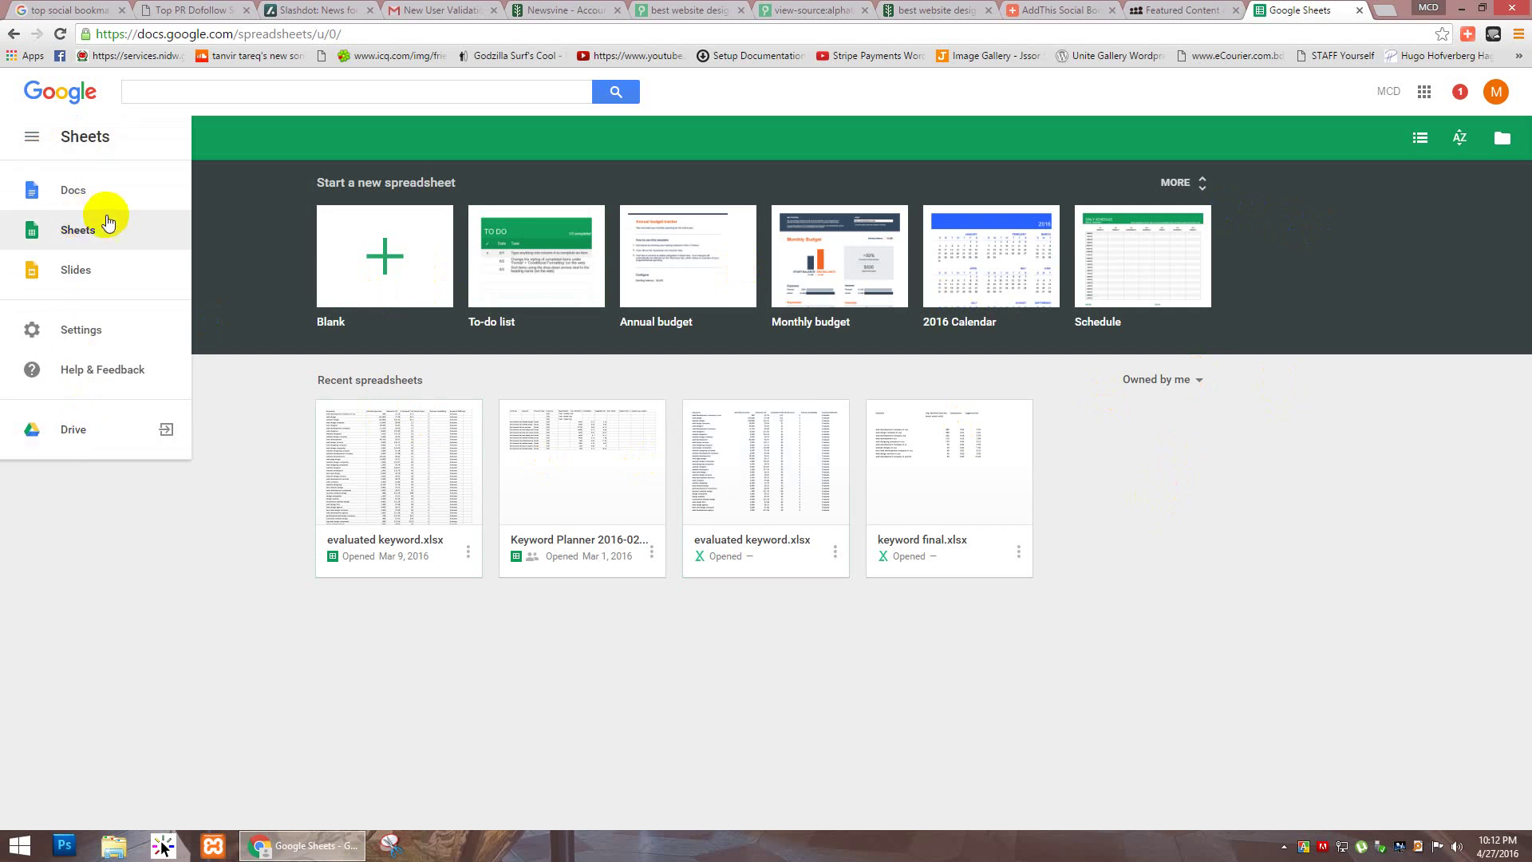
pyautogui.click(1444, 233)
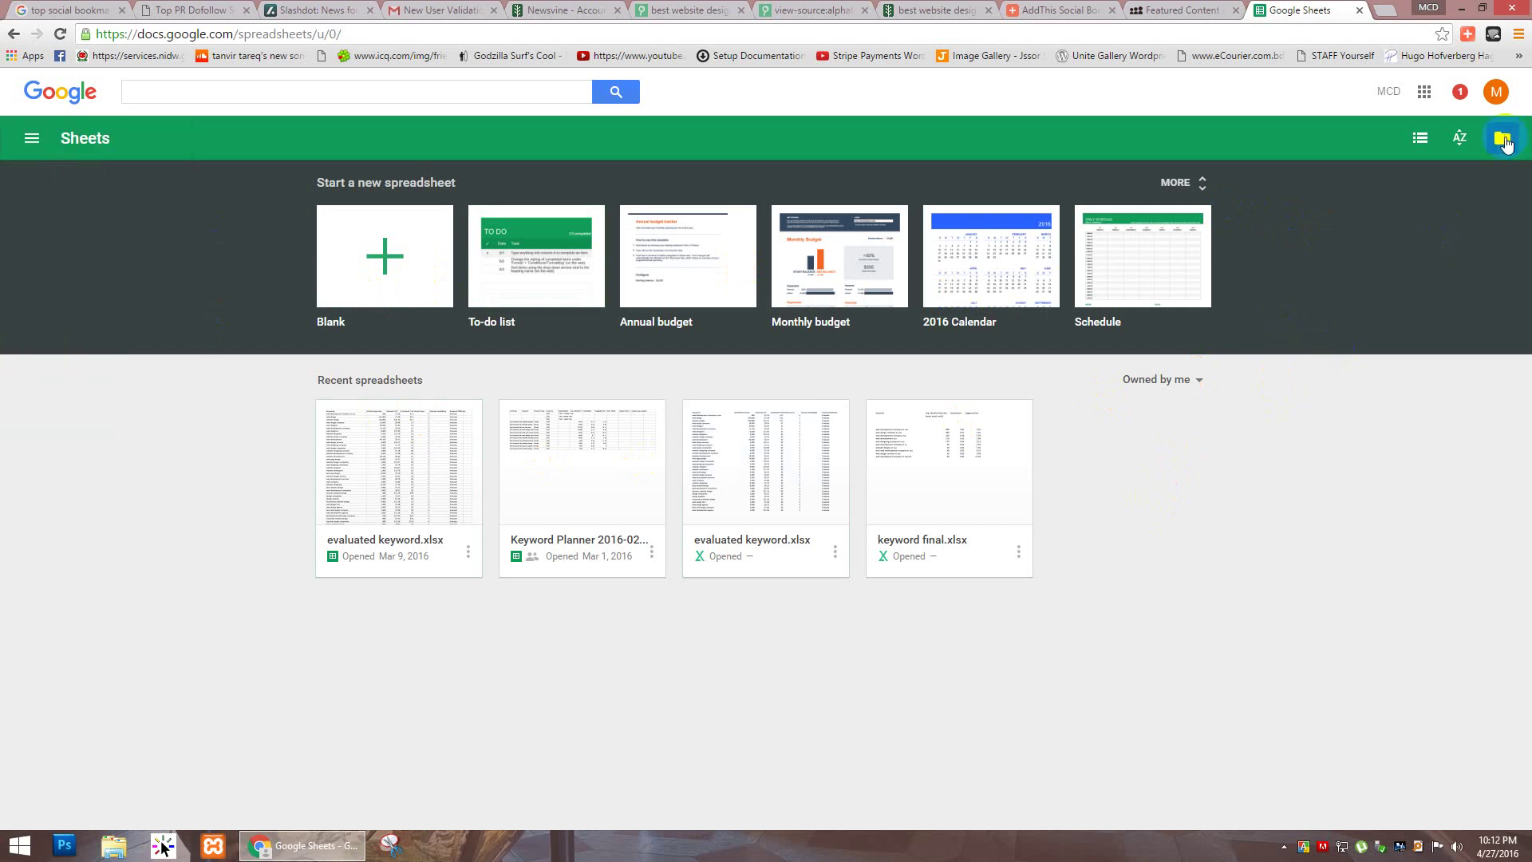
pyautogui.click(1503, 140)
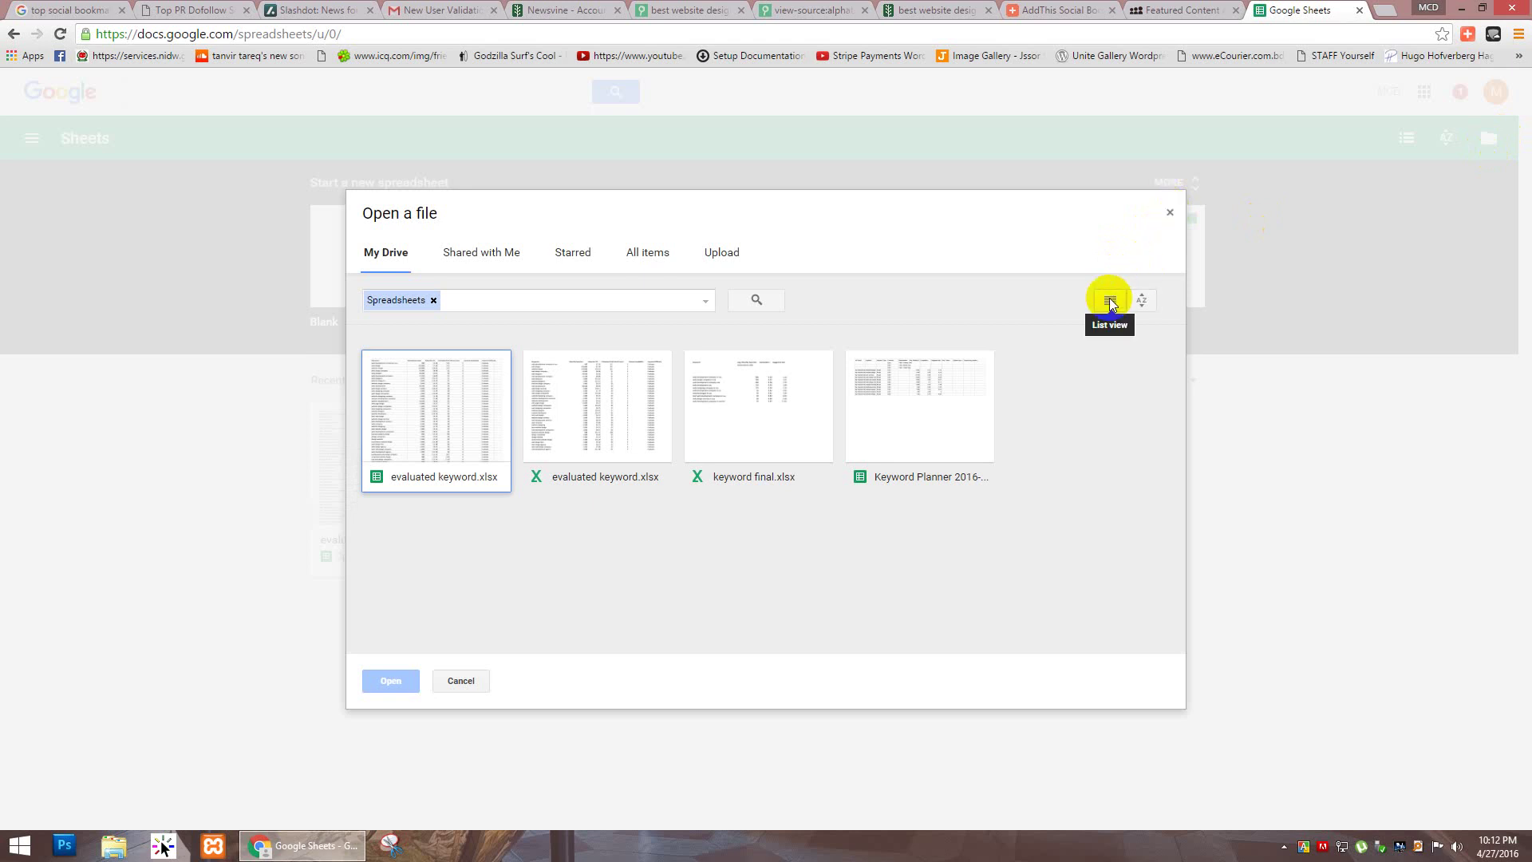
pyautogui.click(1168, 212)
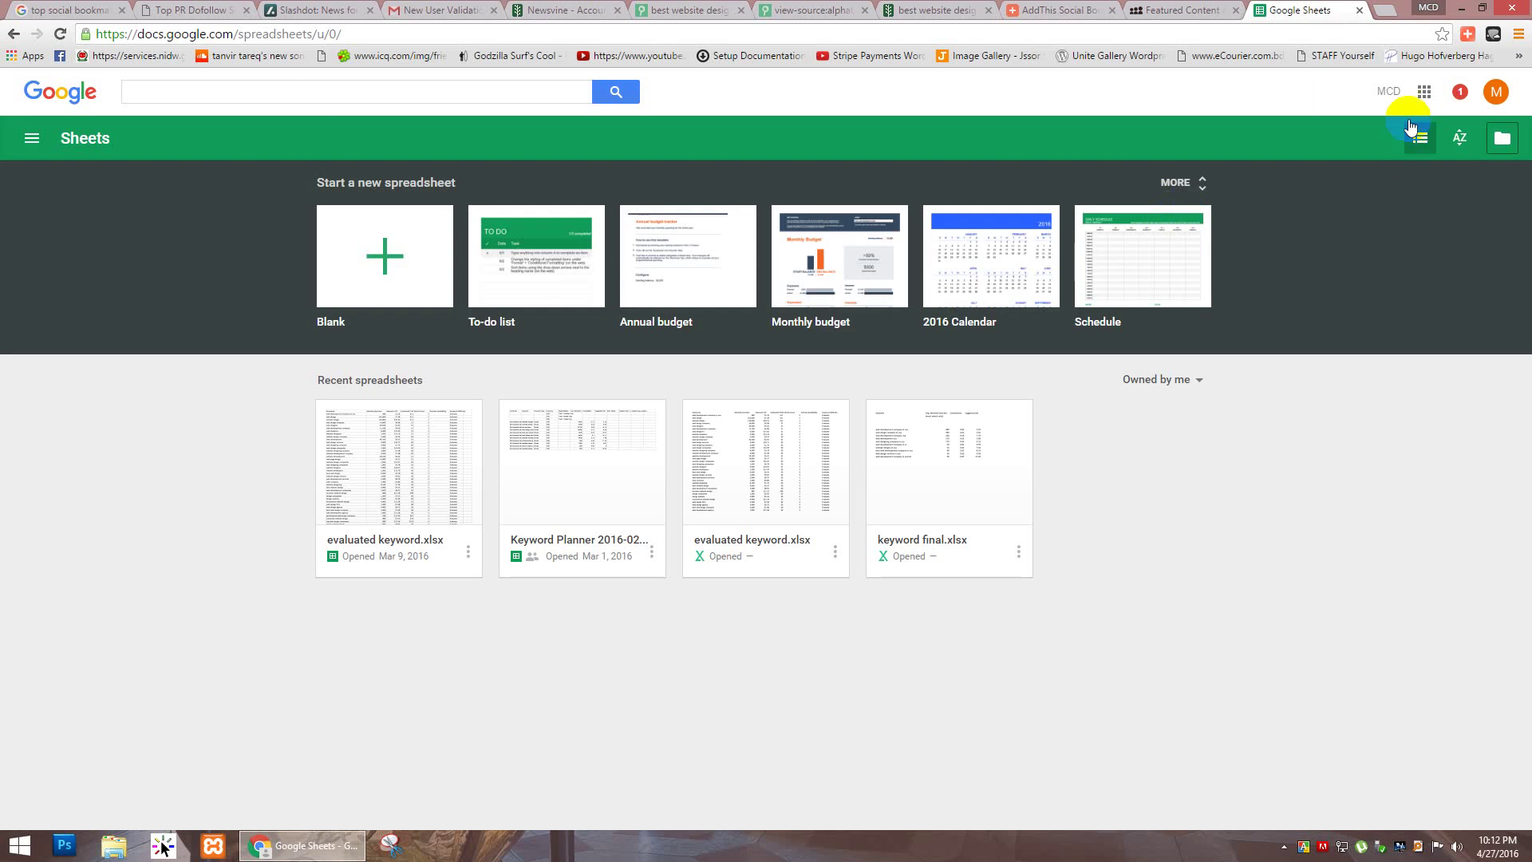
# Step: Check the sort and ownership menus unchanged, then create a Blank spreadsheet
pyautogui.click(1460, 140)
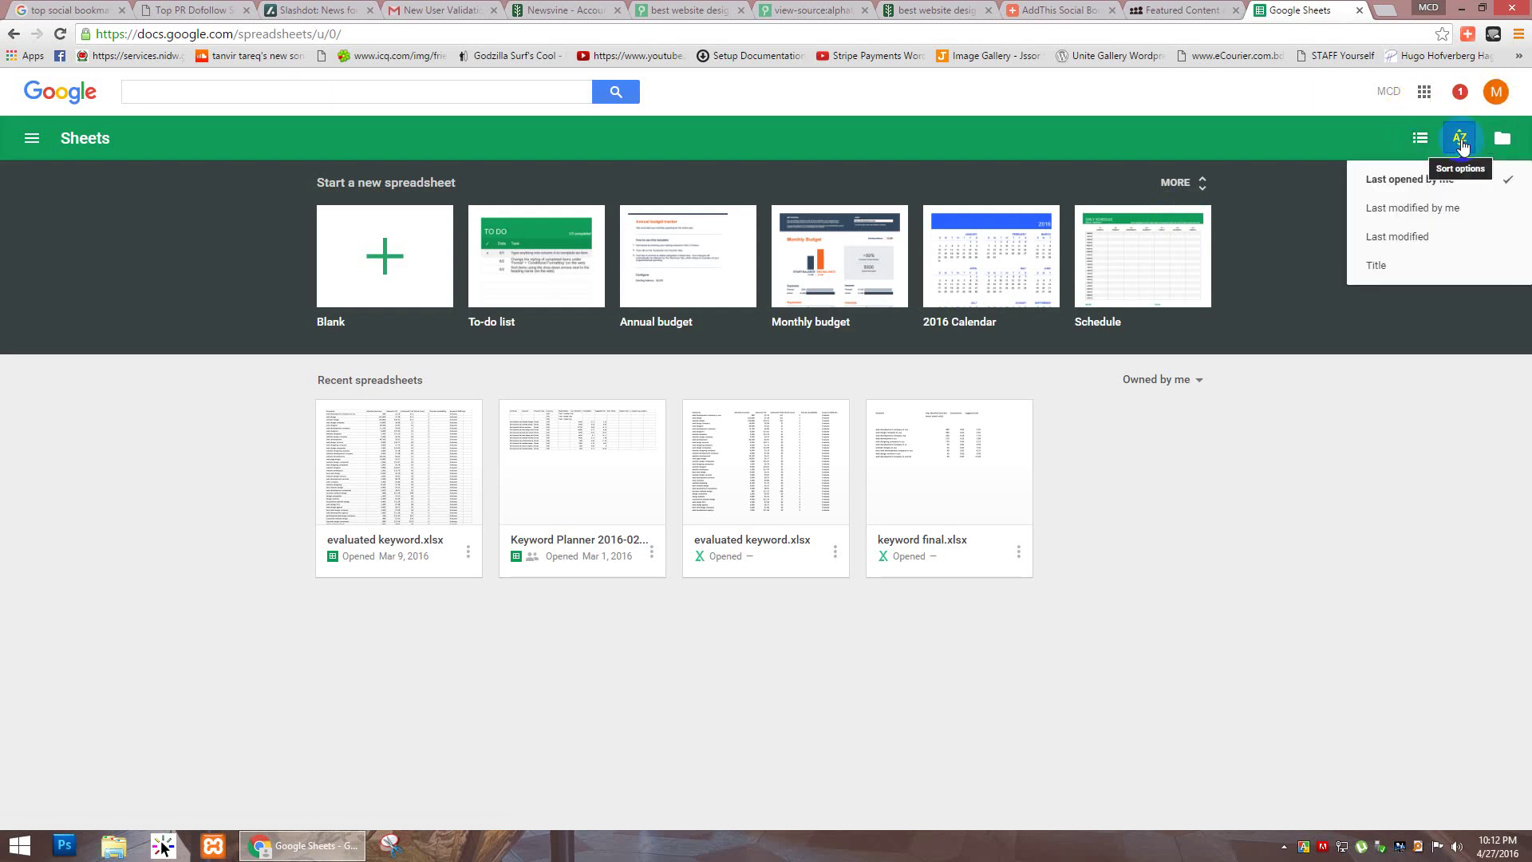
pyautogui.click(1375, 414)
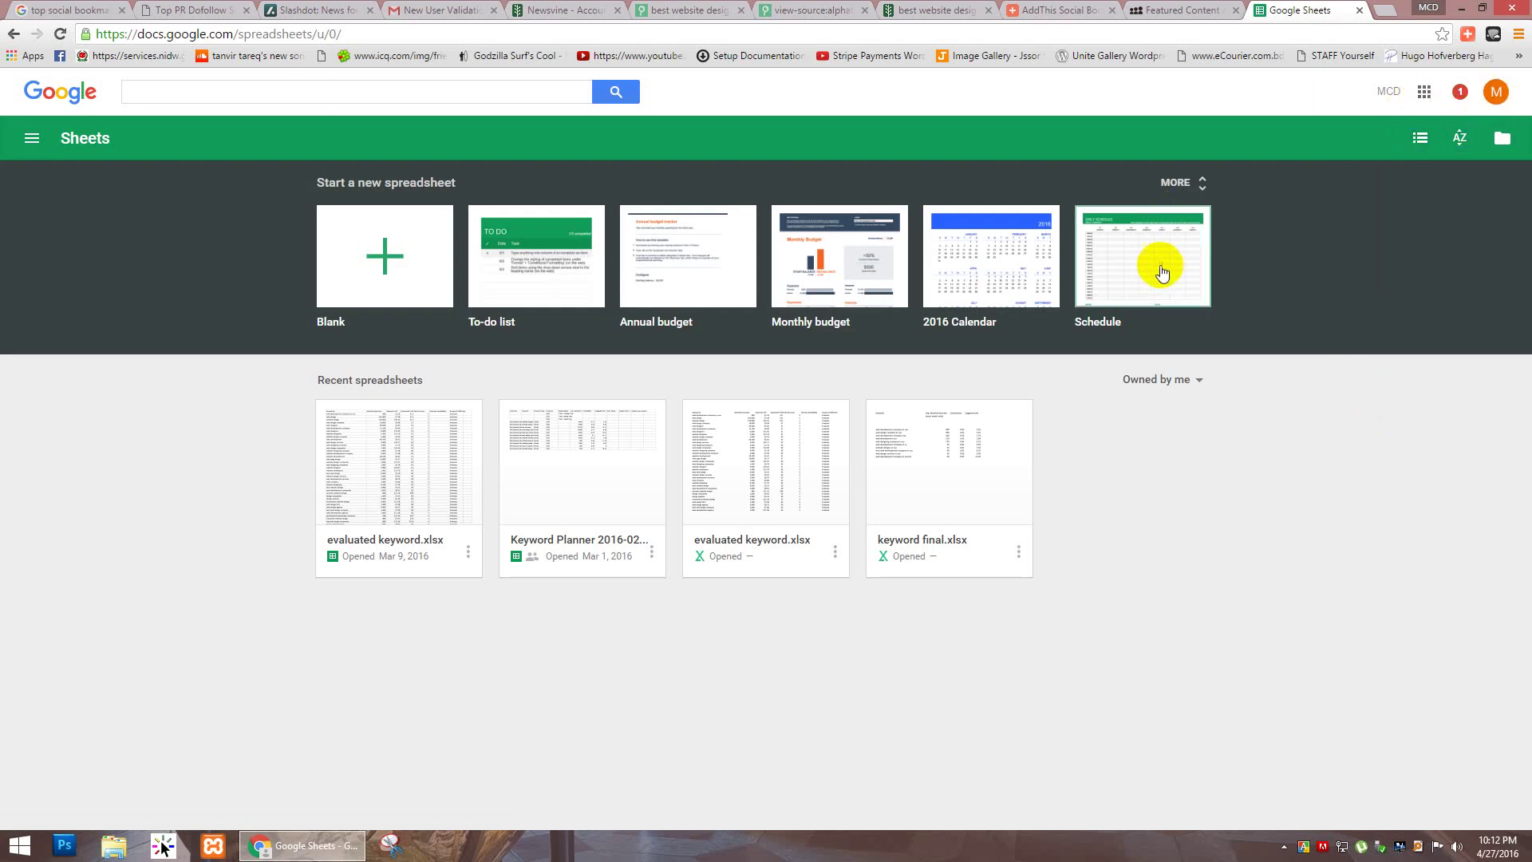
pyautogui.click(1199, 383)
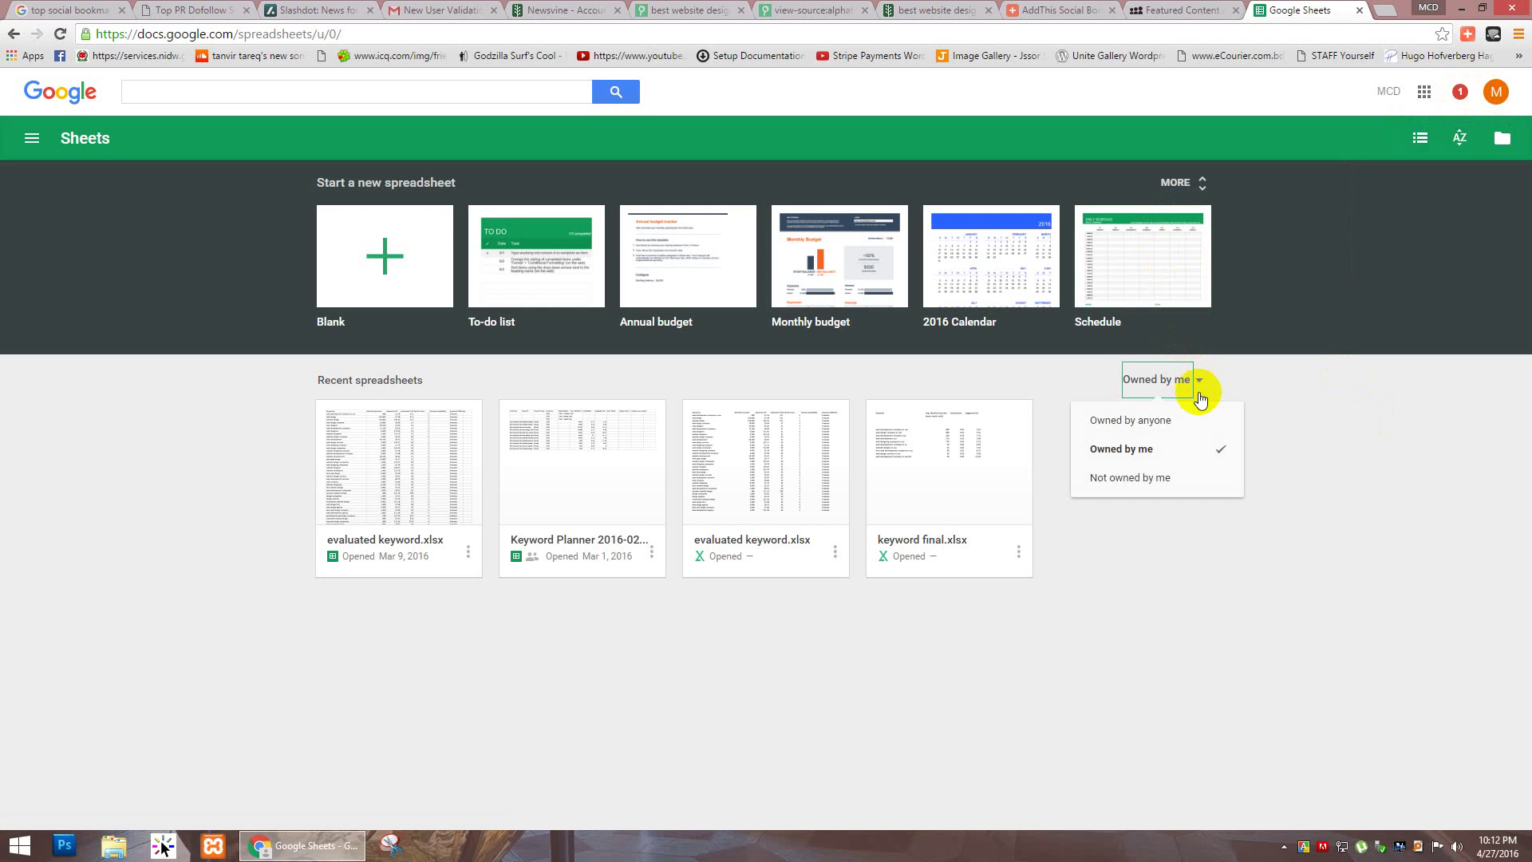
pyautogui.click(1370, 487)
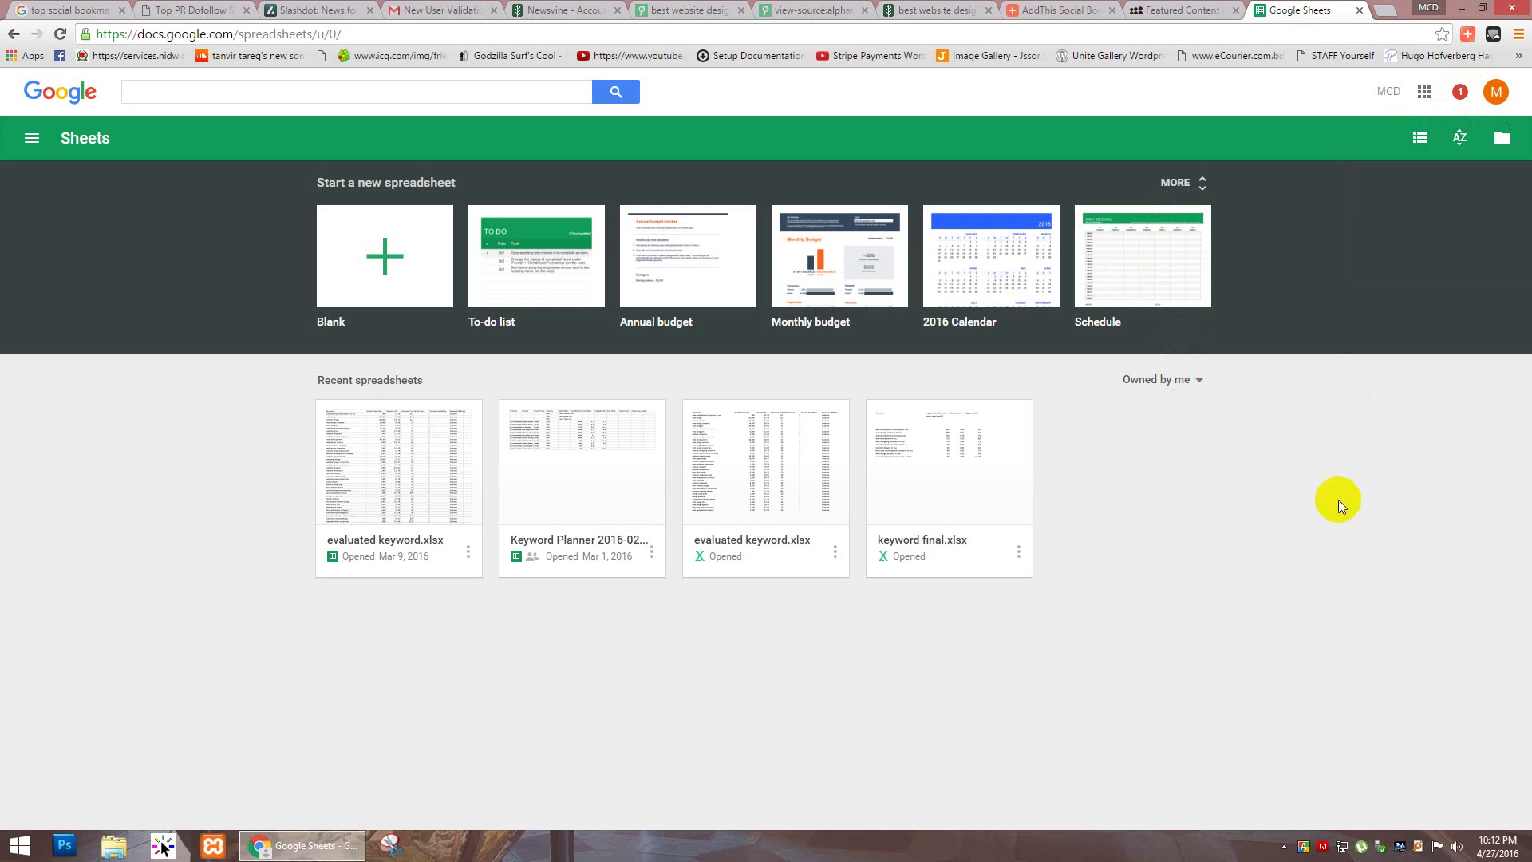
pyautogui.click(1019, 552)
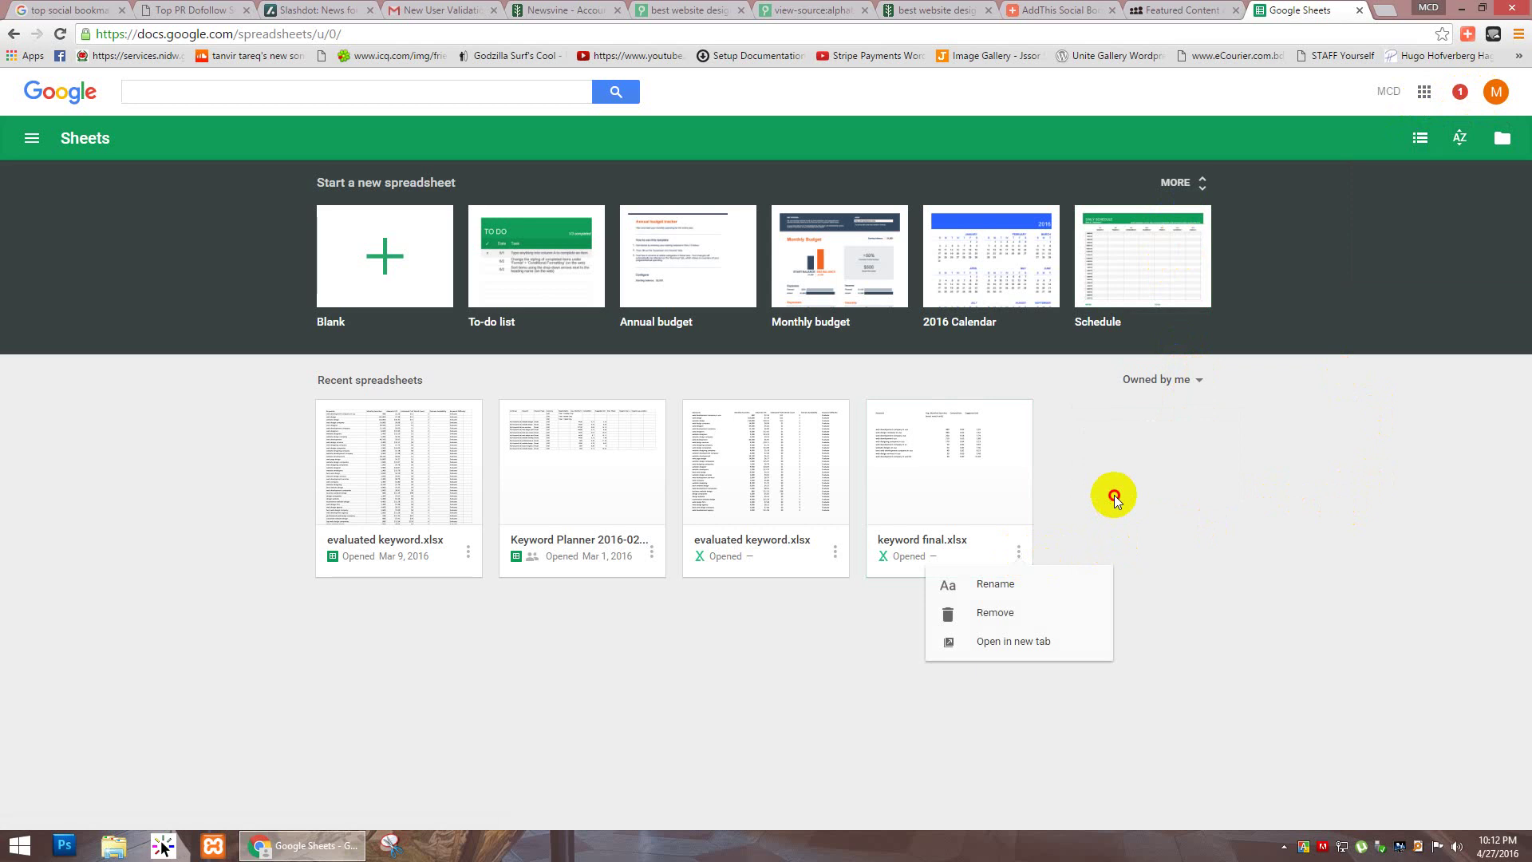
pyautogui.click(382, 263)
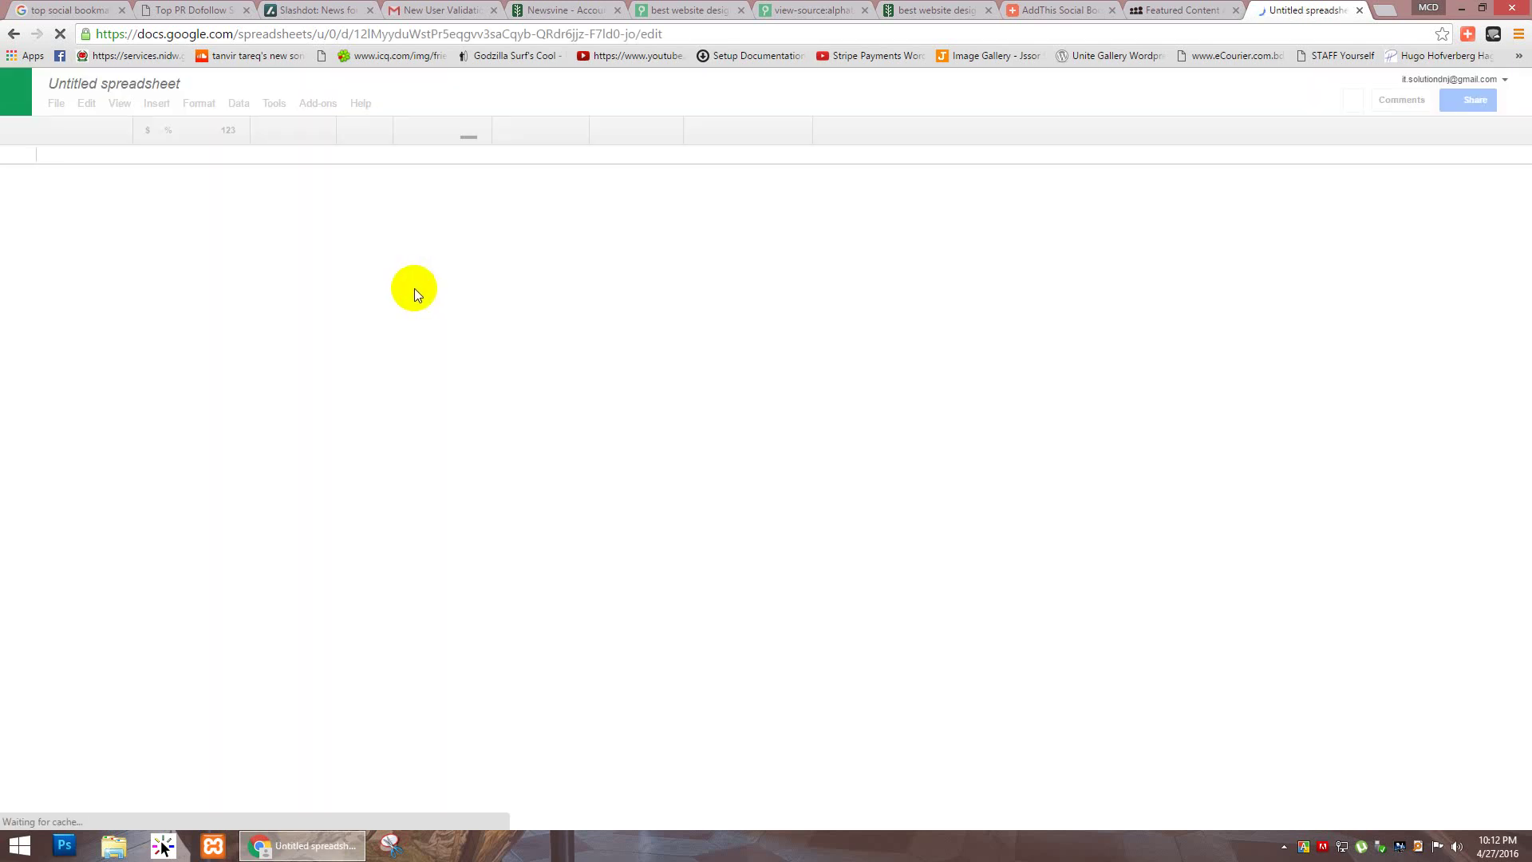
# Step: Widen column A and start the heading 'Social Bookmarking site list' in A1
pyautogui.click(77, 189)
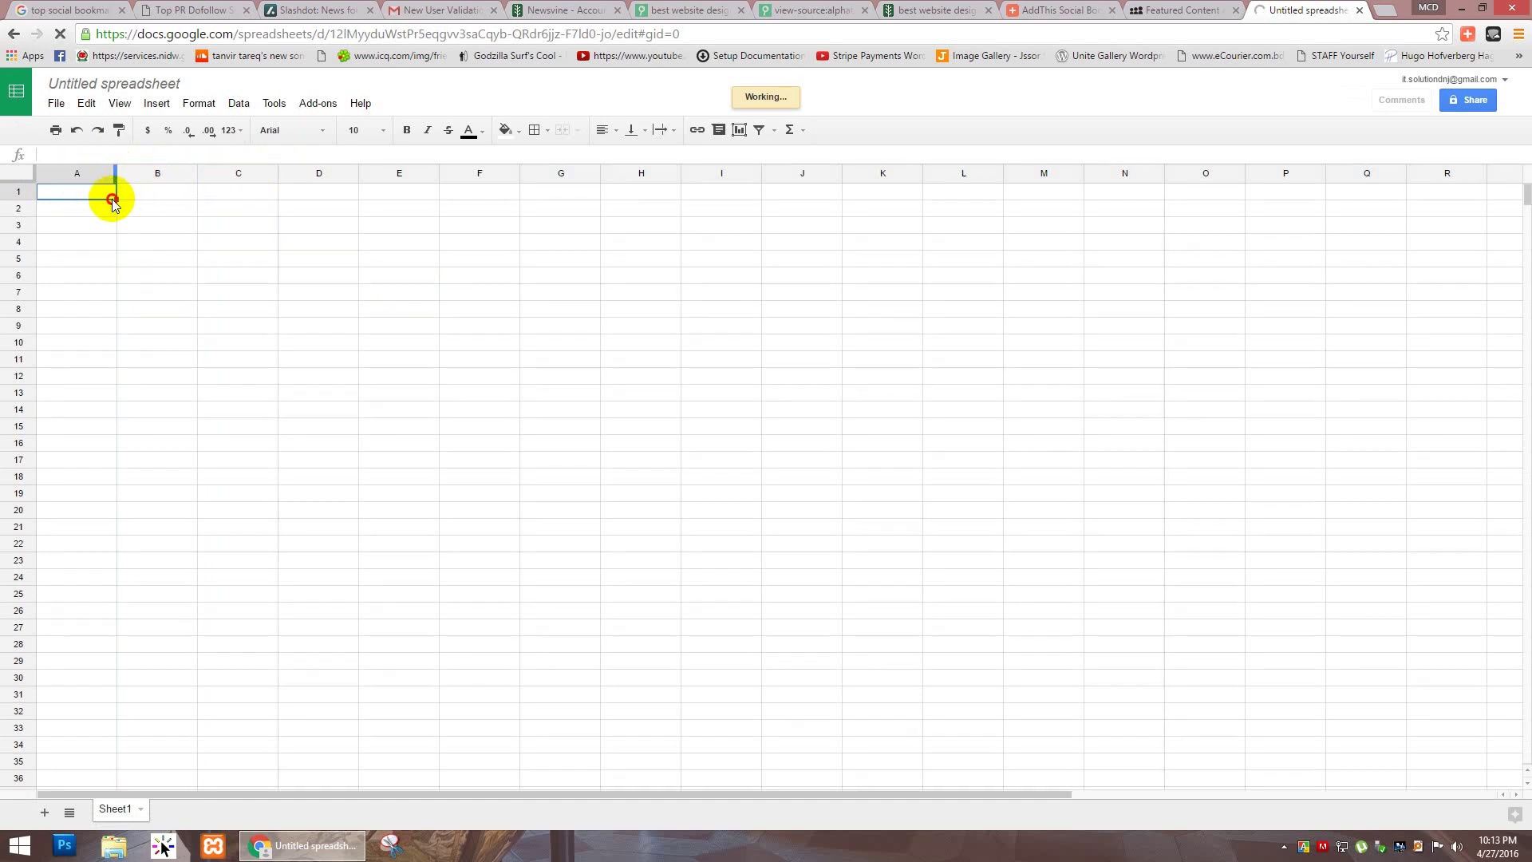
pyautogui.moveTo(116, 177); pyautogui.dragTo(234, 176)
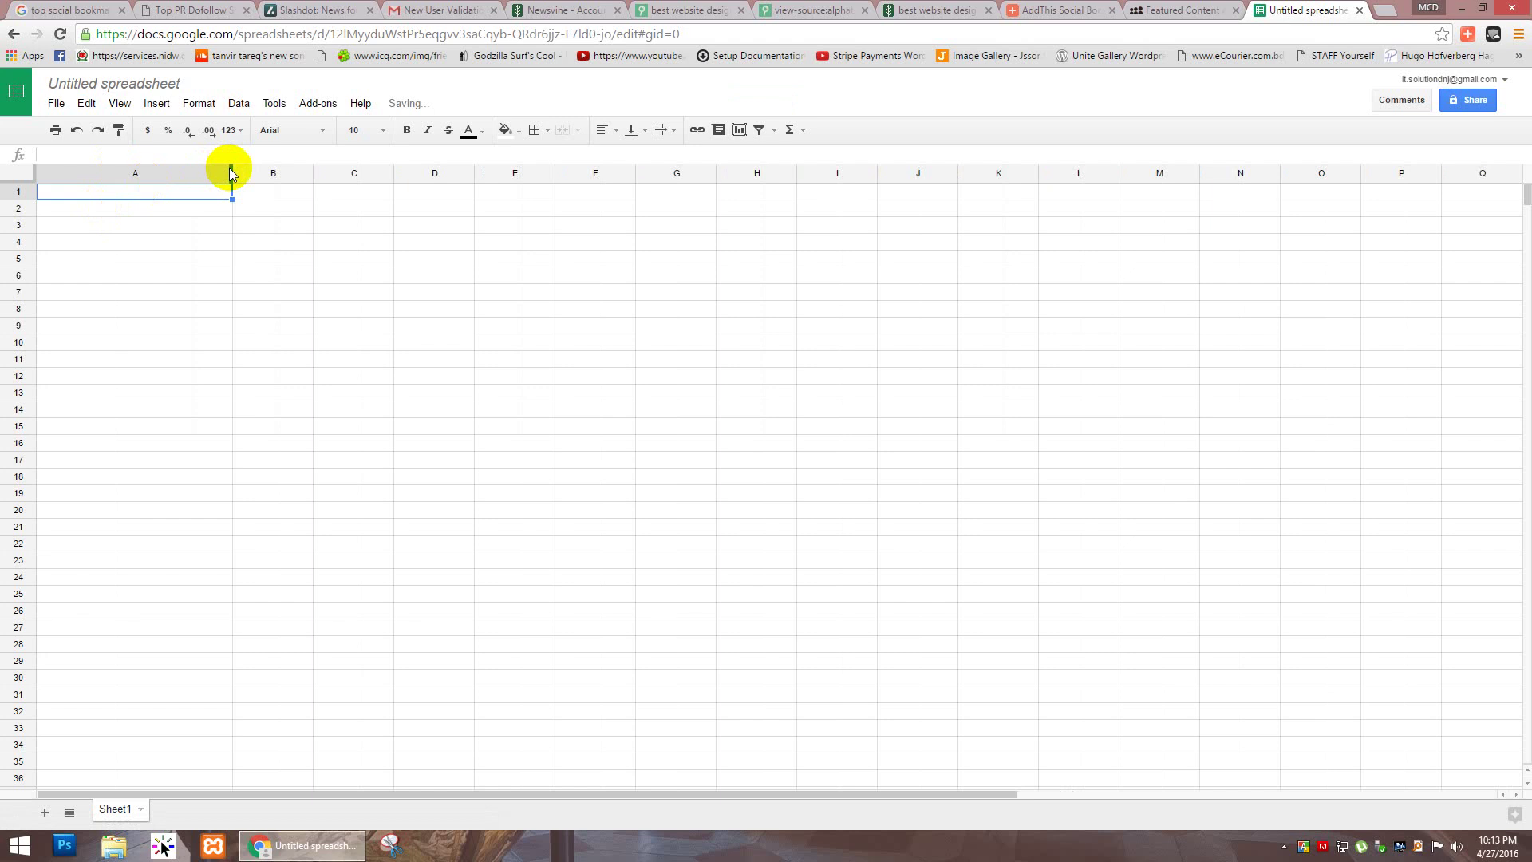
pyautogui.moveTo(239, 166); pyautogui.dragTo(365, 171)
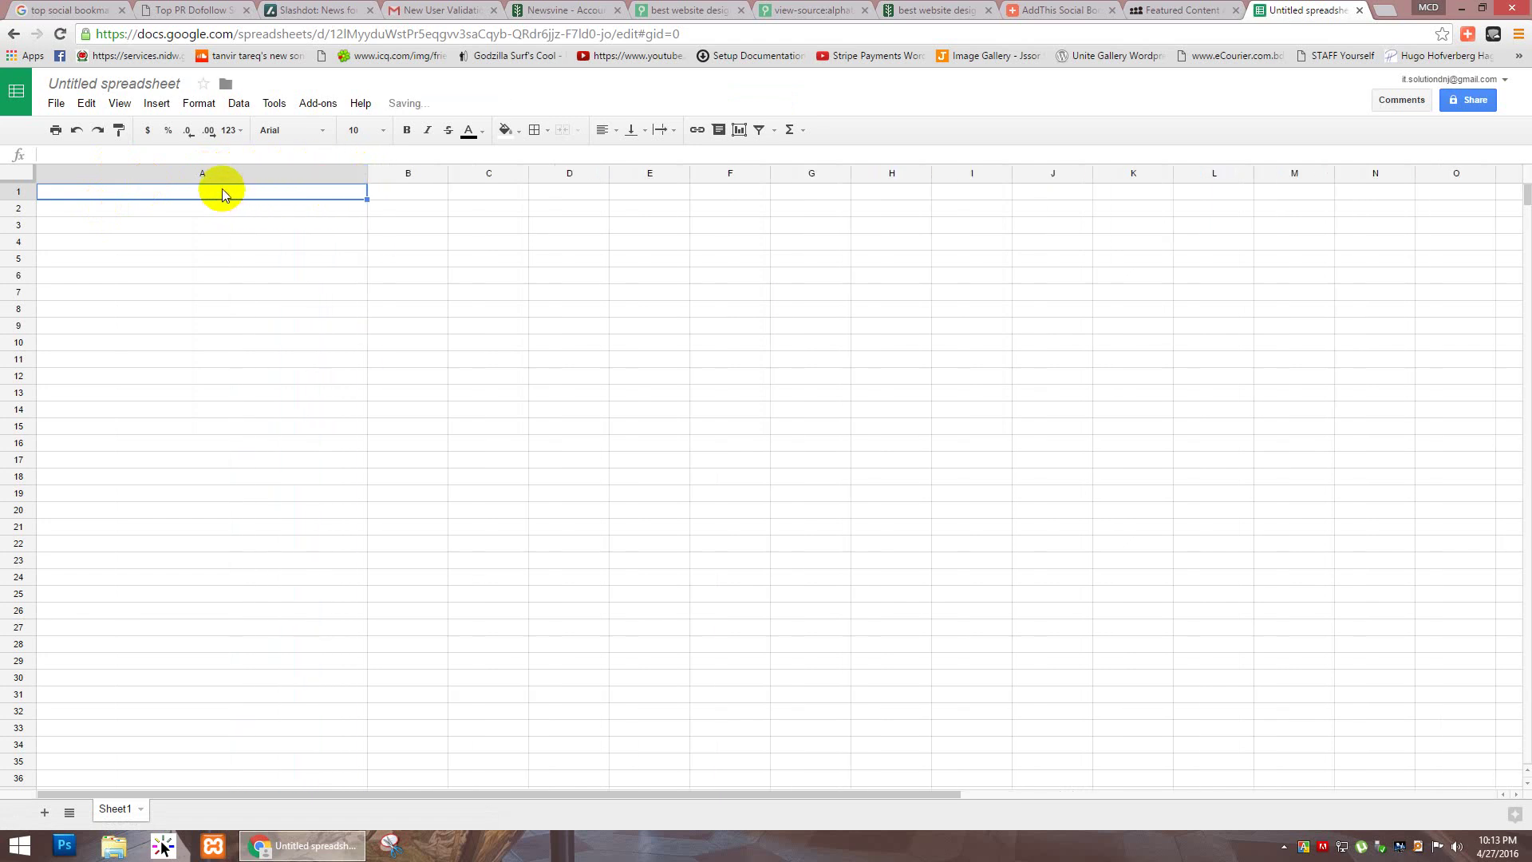
pyautogui.write('Social Bookmarking site list')
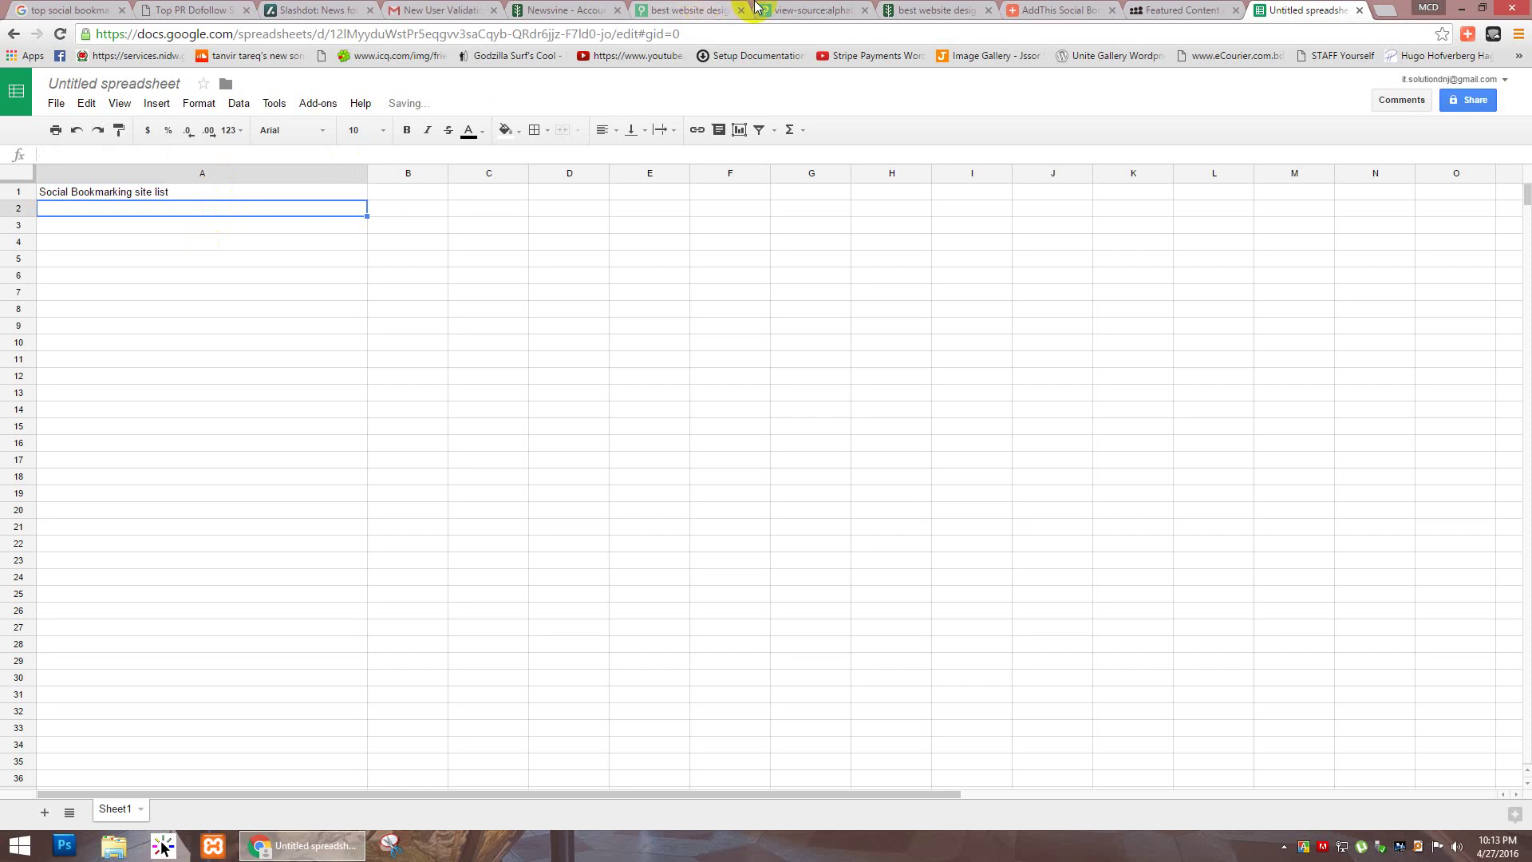
# Step: Paste the Newsvine article URL into A2 and widen column A to fit it
pyautogui.click(726, 9)
pyautogui.click(825, 8)
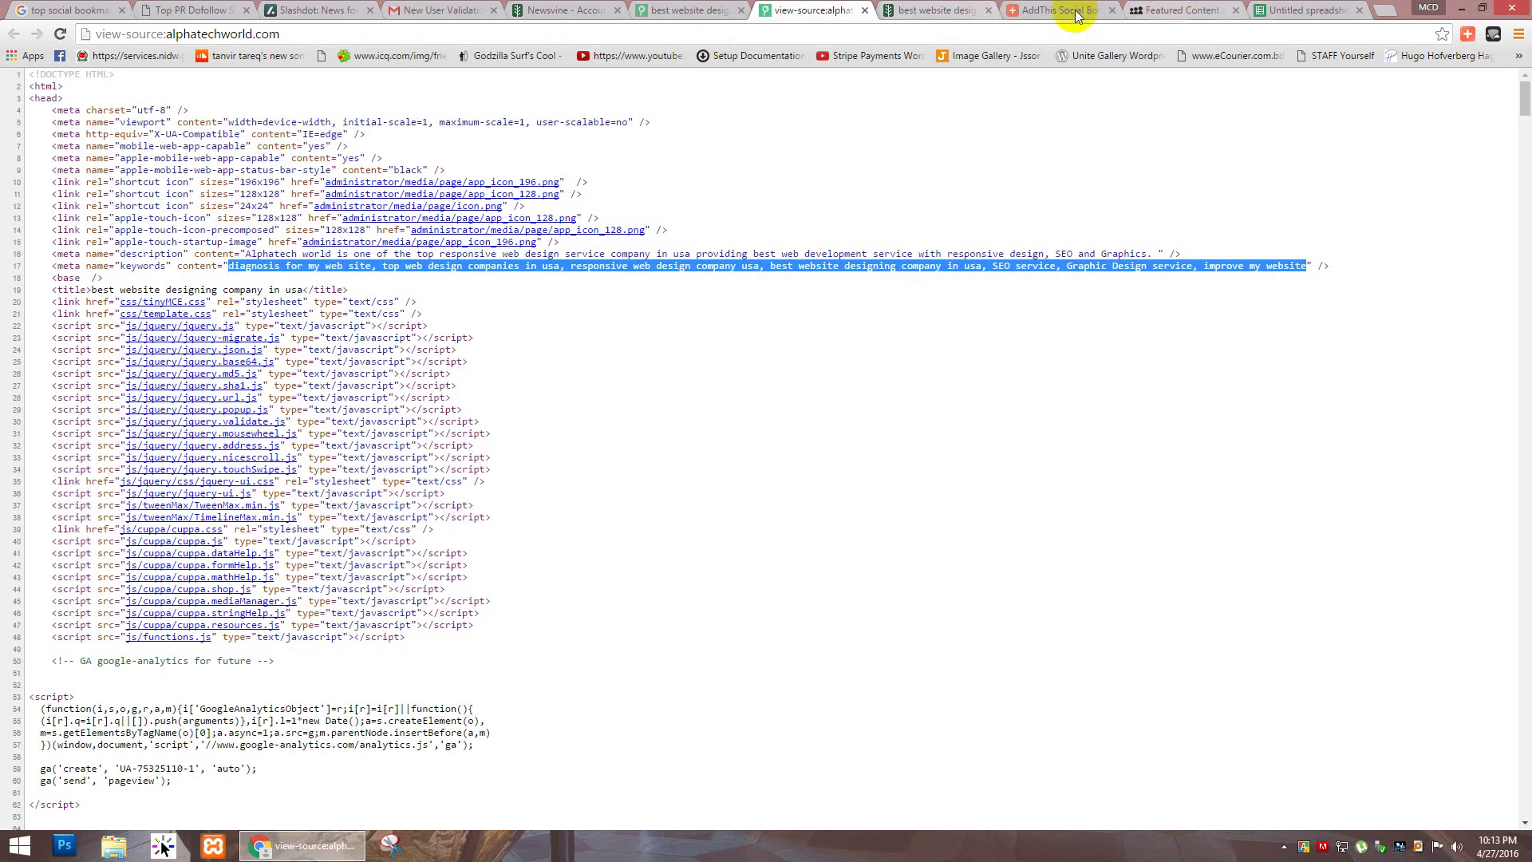
pyautogui.click(947, 10)
pyautogui.hotkey('ctrl', 'l')
pyautogui.hotkey('ctrl', 'c')
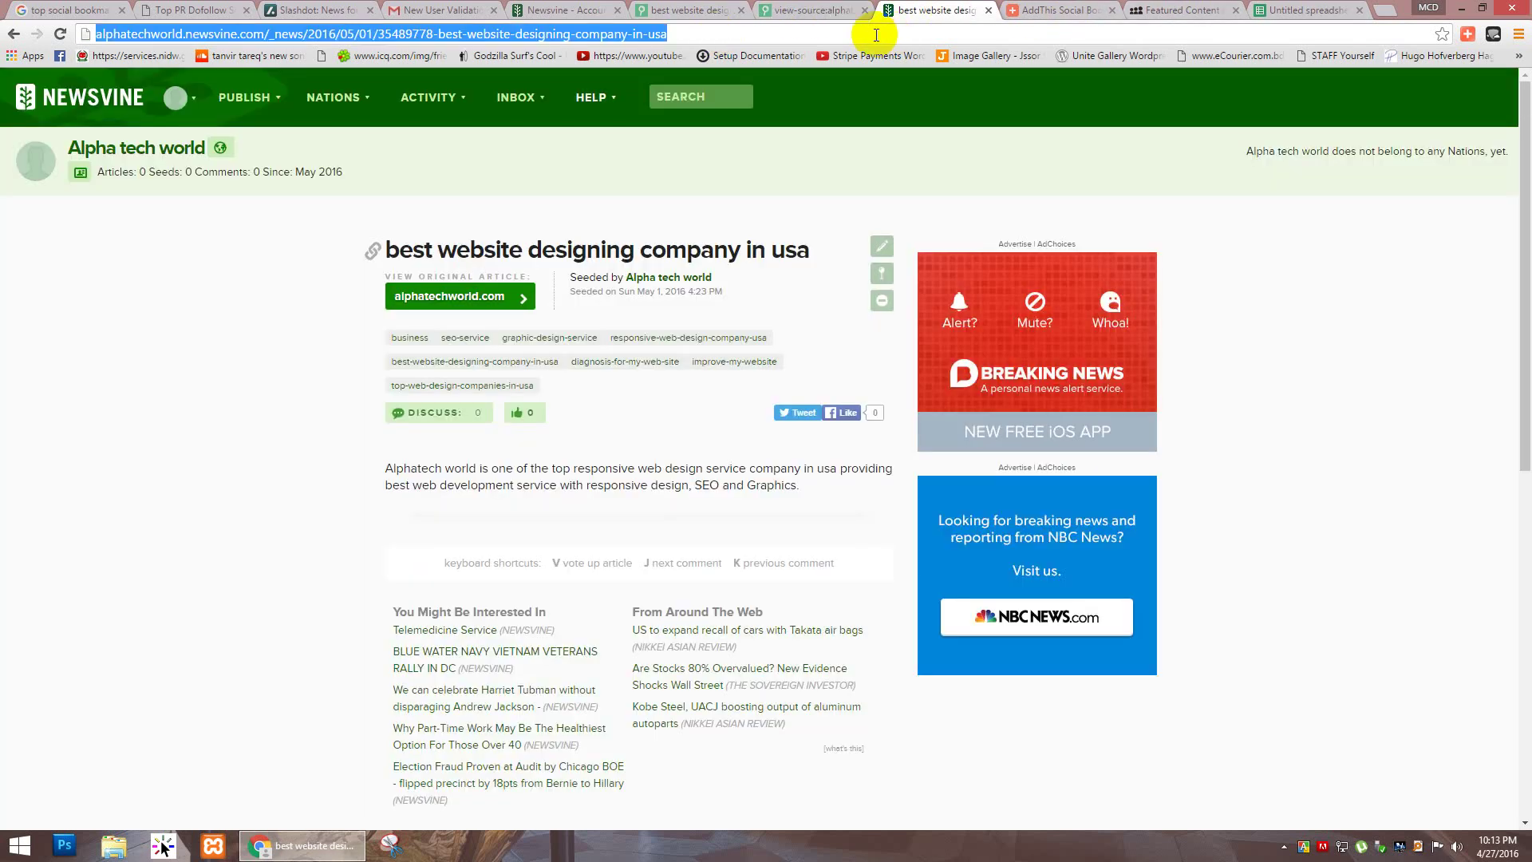
pyautogui.click(1294, 11)
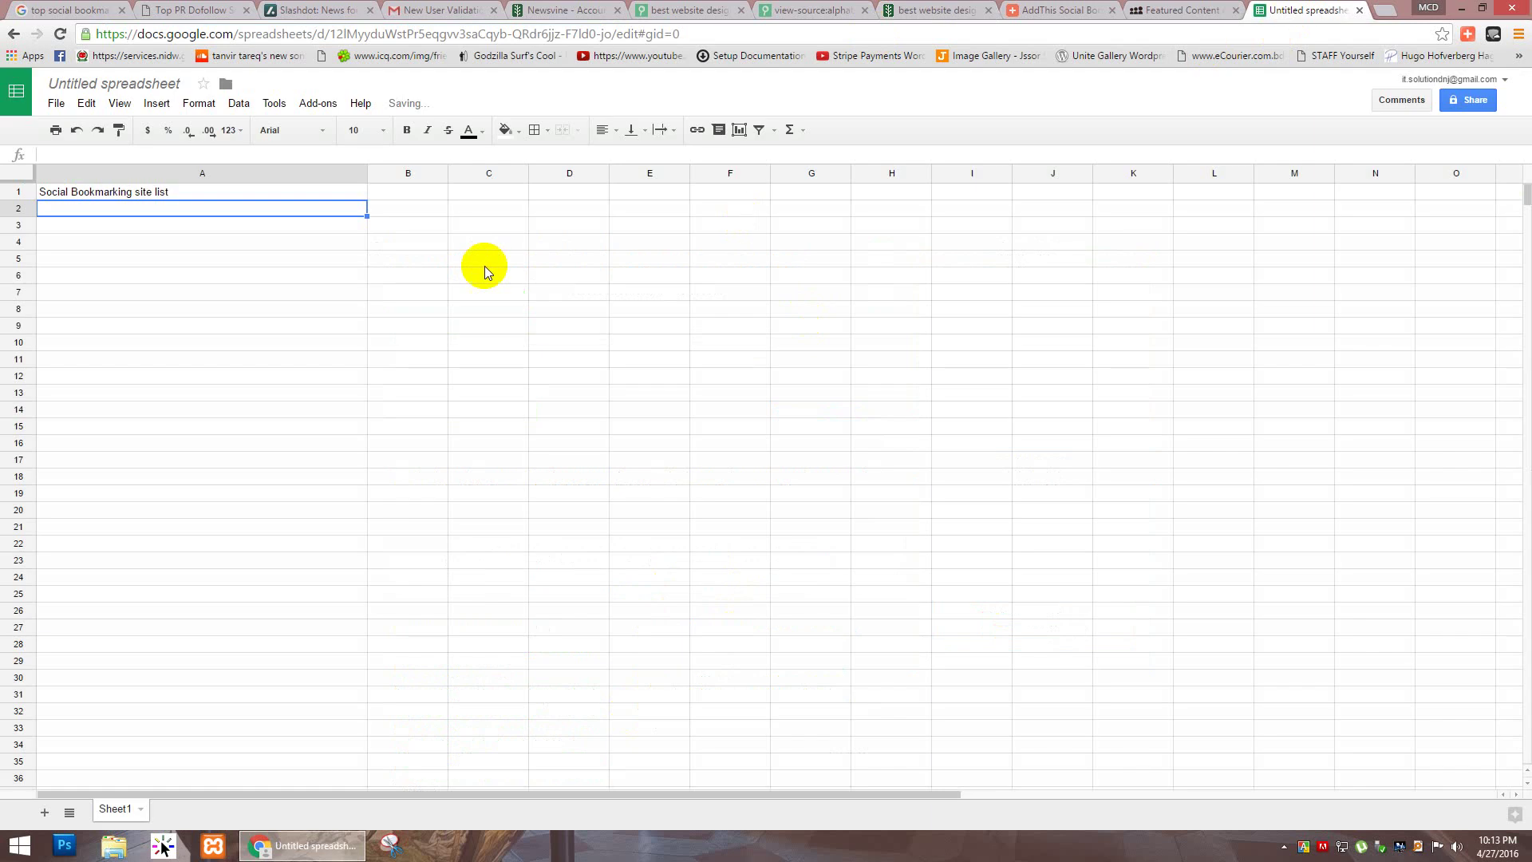
pyautogui.hotkey('ctrl', 'v')
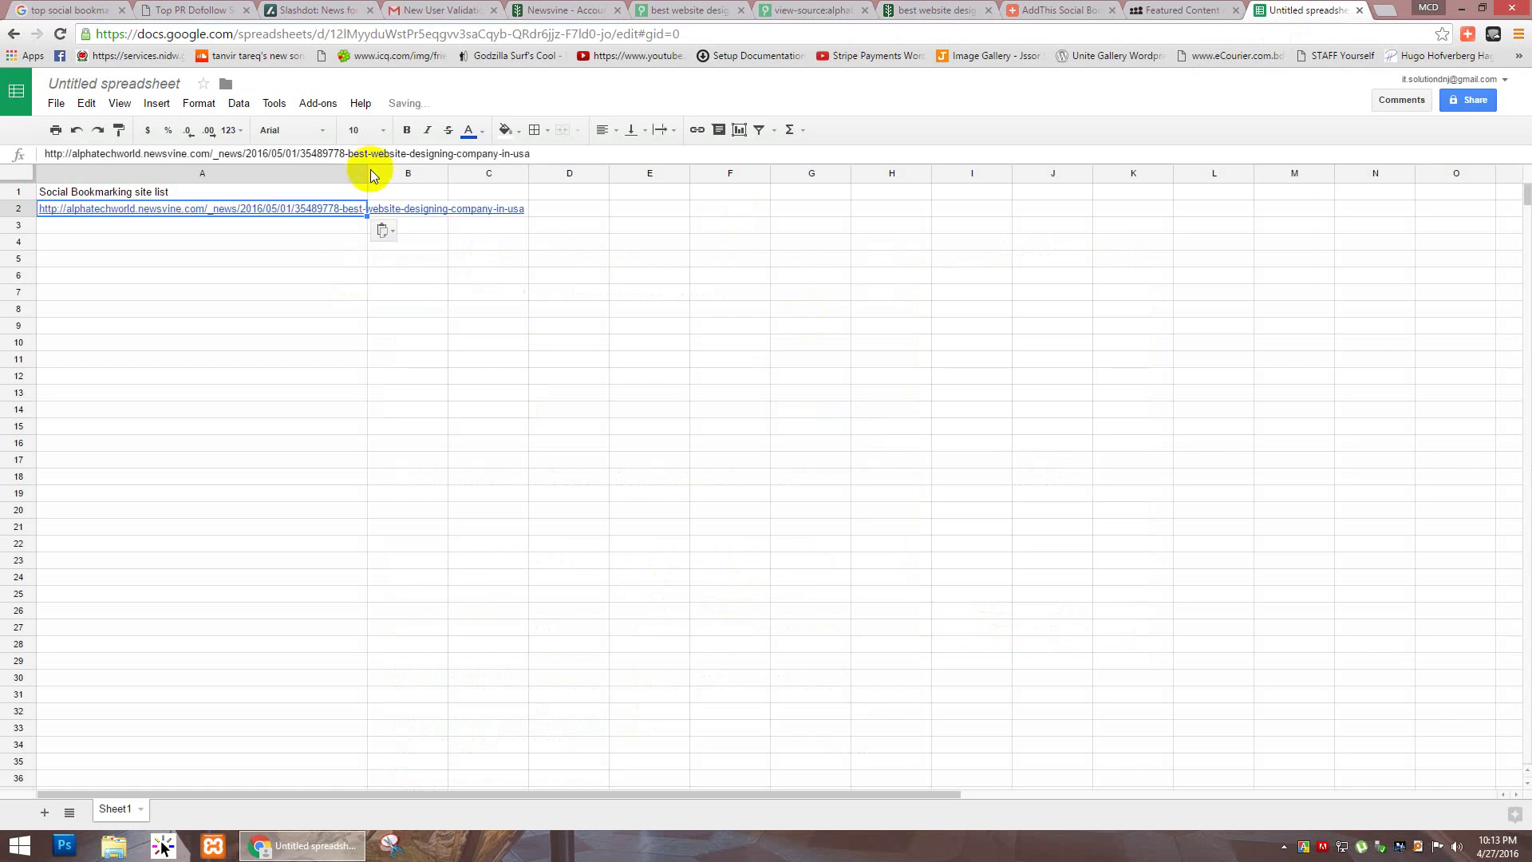
pyautogui.moveTo(367, 172); pyautogui.dragTo(561, 172)
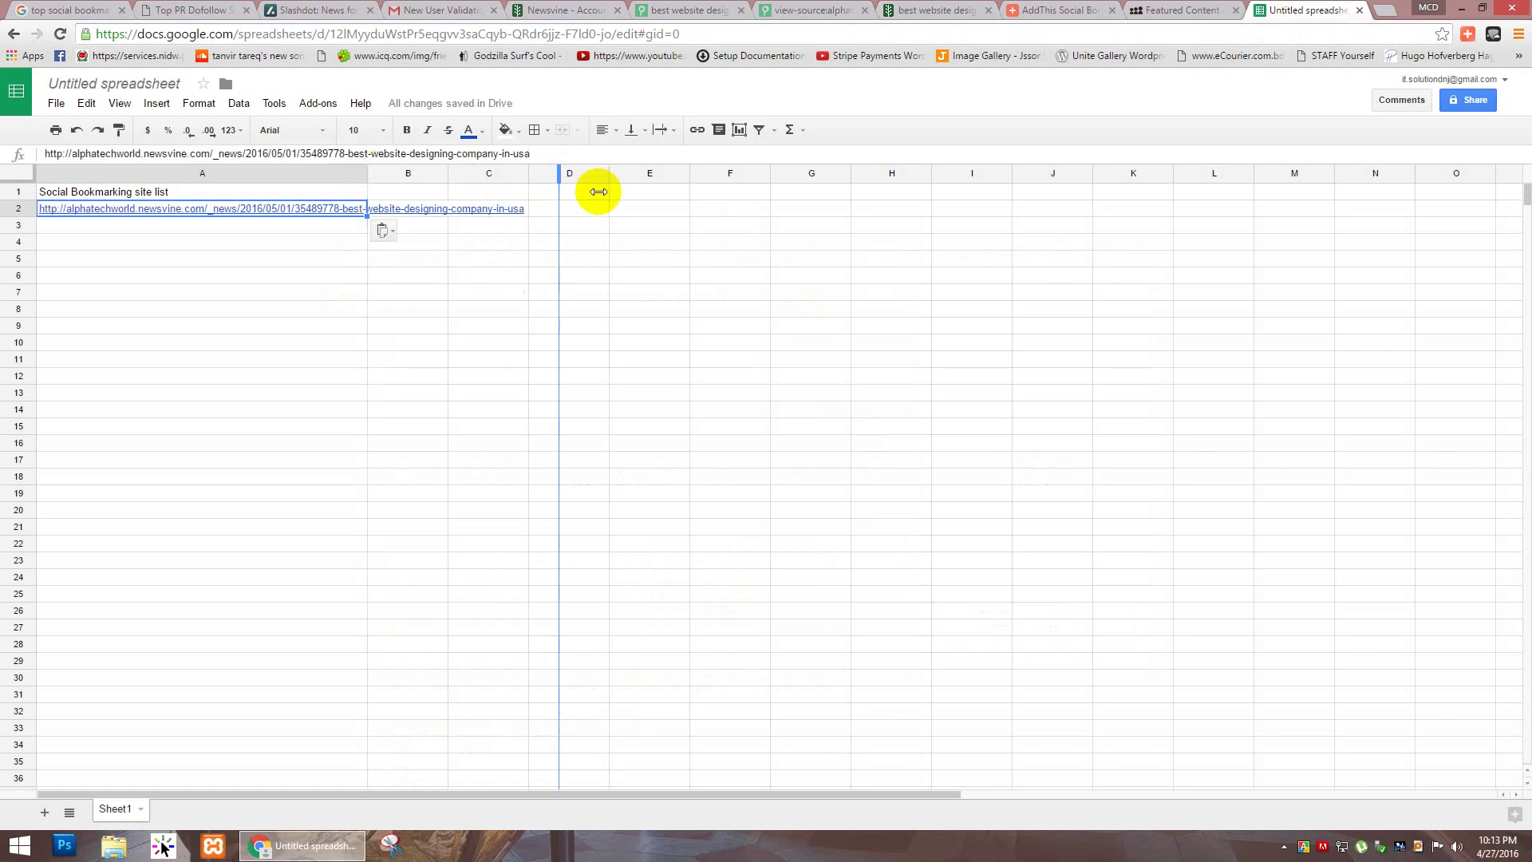
pyautogui.moveTo(723, 173); pyautogui.dragTo(762, 173)
# Step: Enter the header 'website' in B1, fixing a typo, and begin the B2 address
pyautogui.click(641, 195)
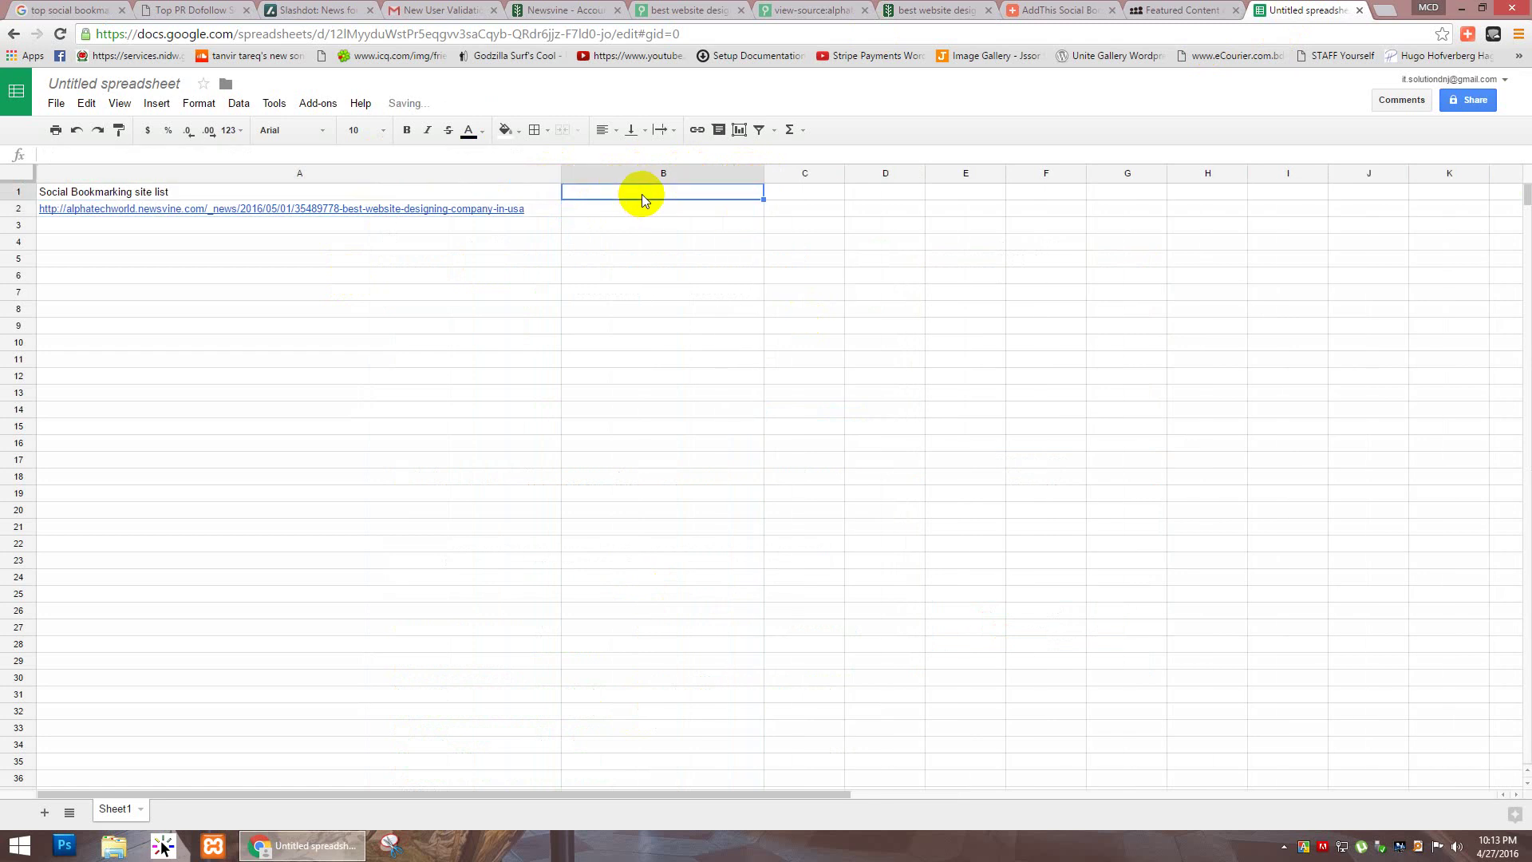
pyautogui.write('websiter')
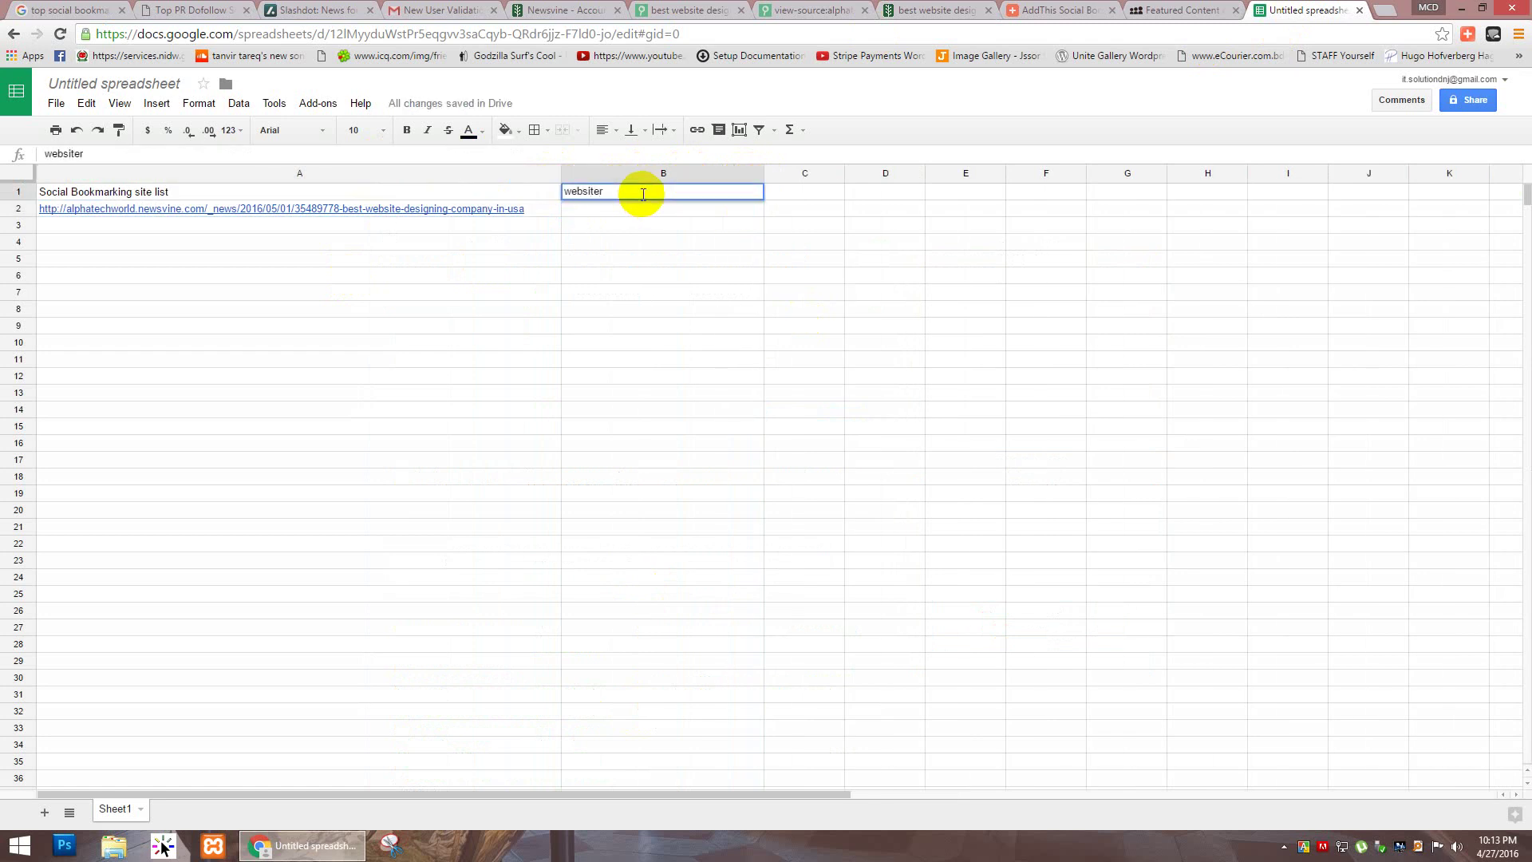
pyautogui.press('Return')
pyautogui.press('Up')
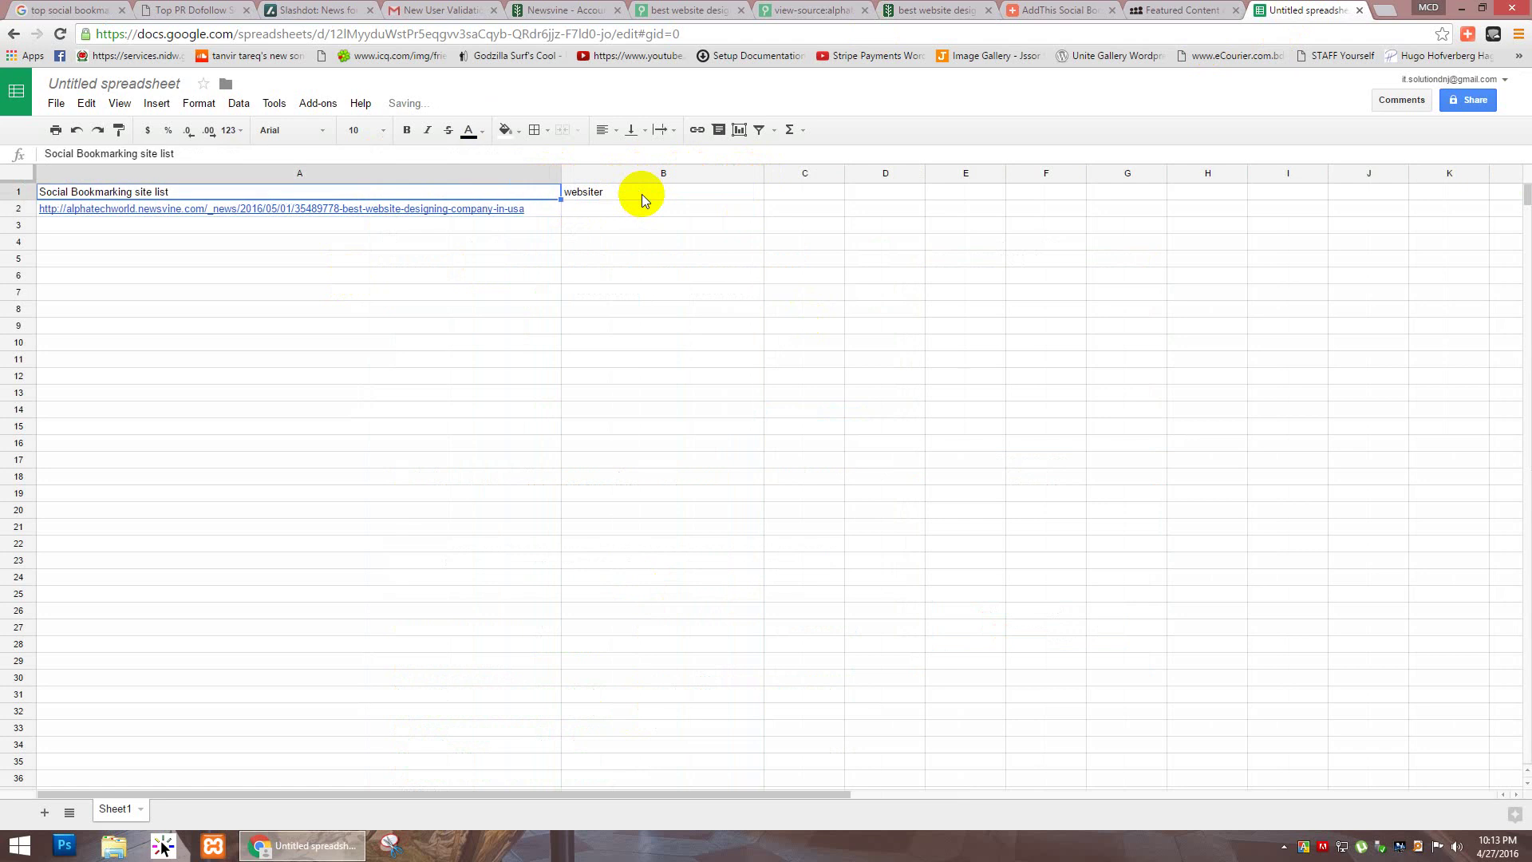
pyautogui.click(641, 193)
pyautogui.write('webs')
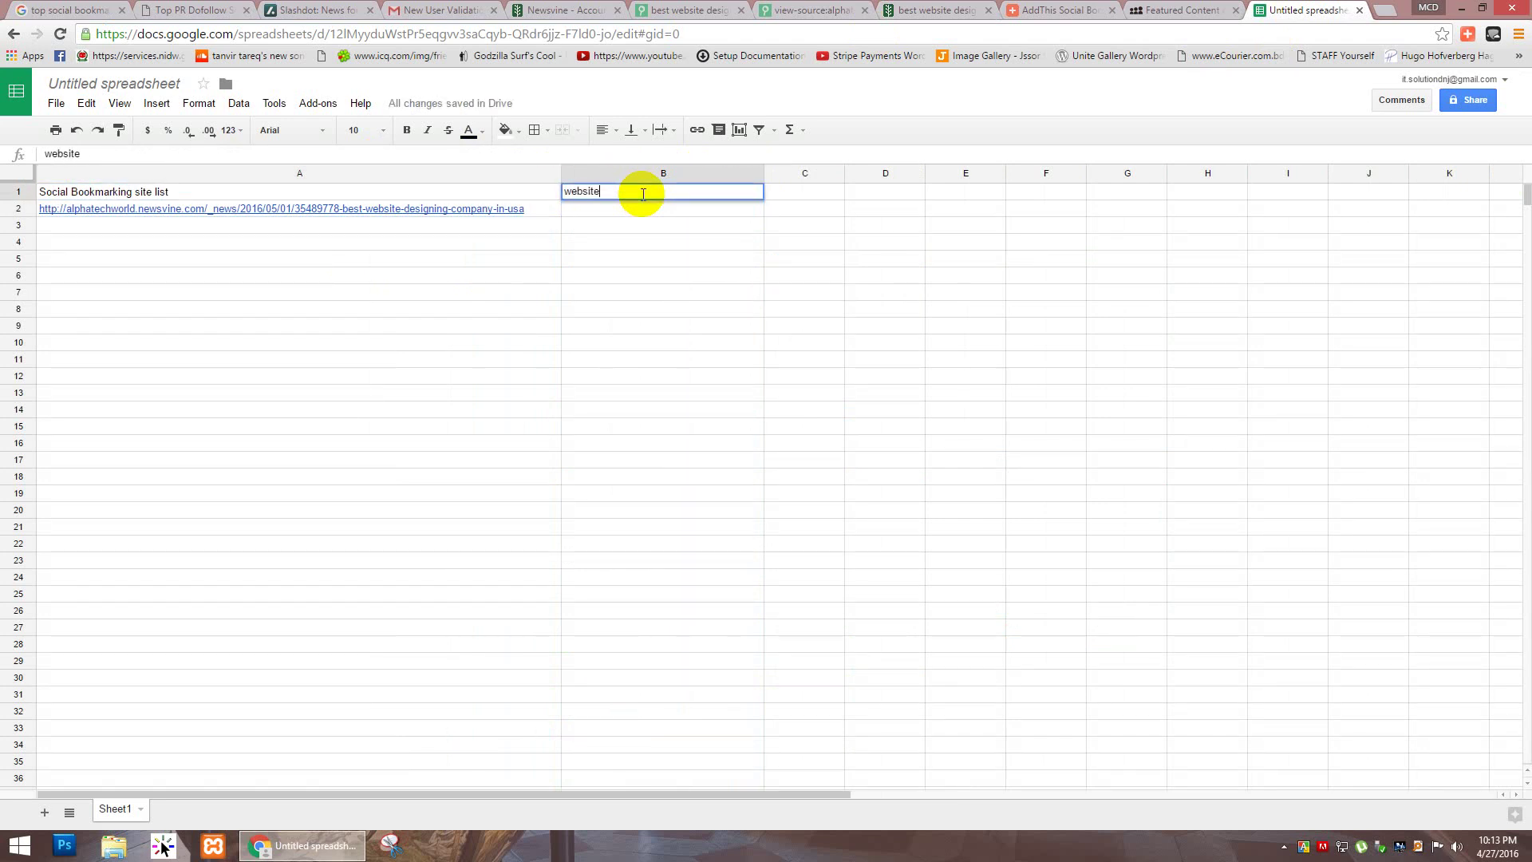
pyautogui.press('Return')
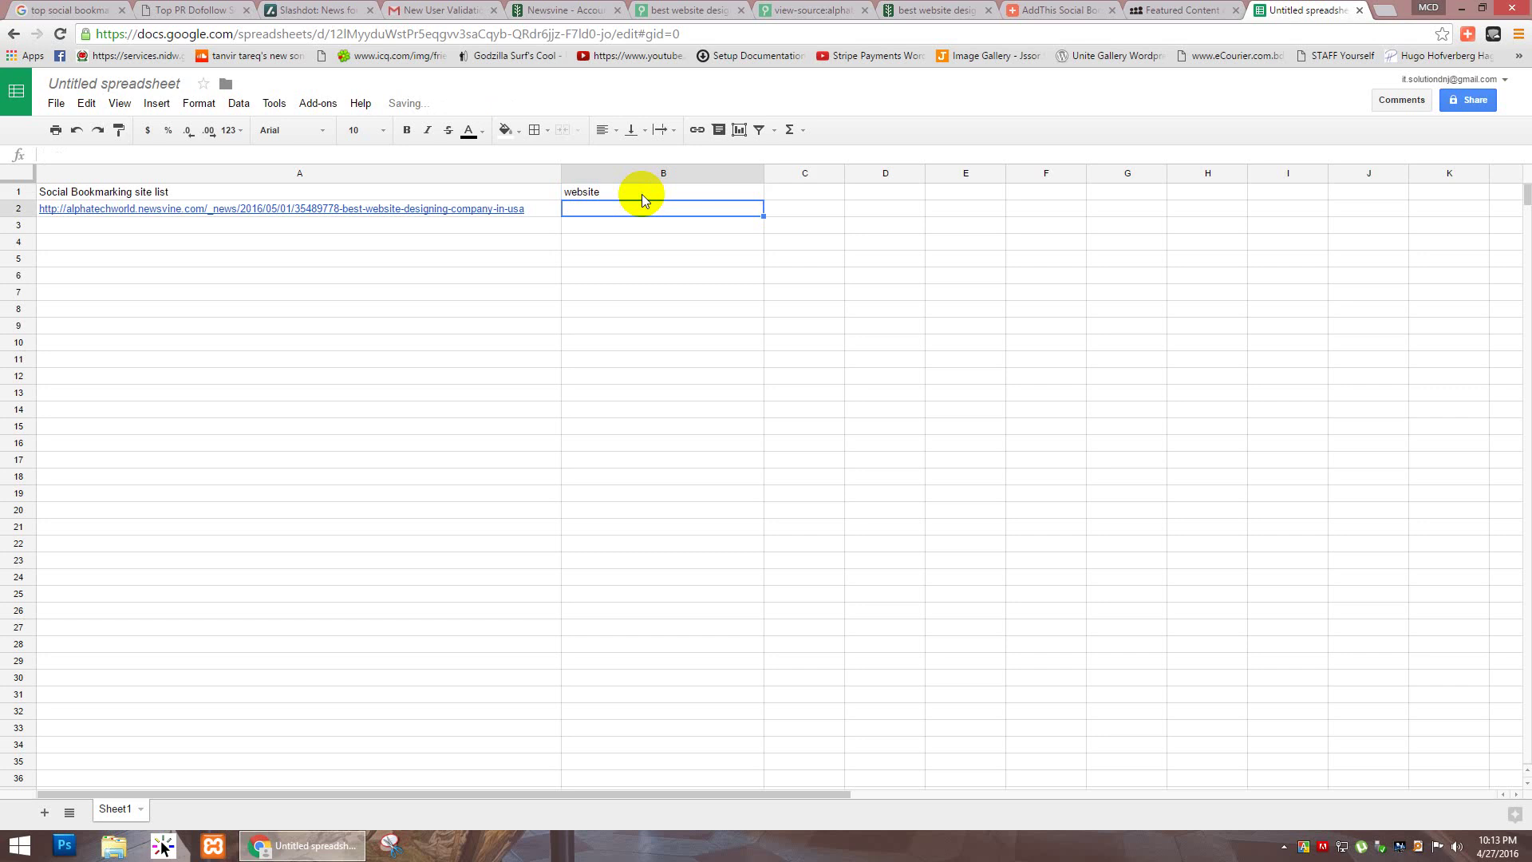
pyautogui.write('www.a')
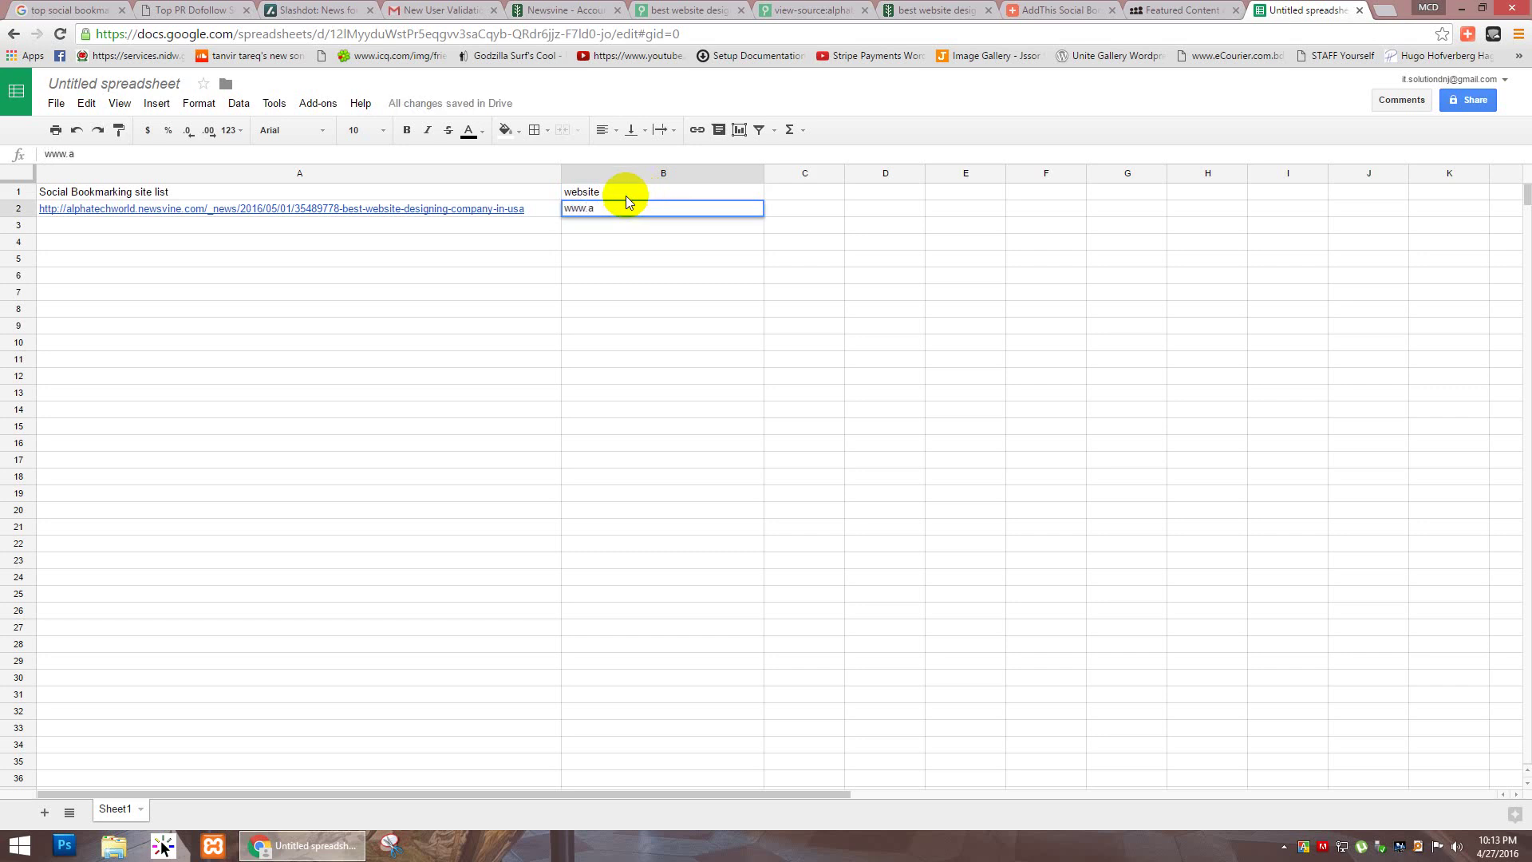
pyautogui.click(693, 11)
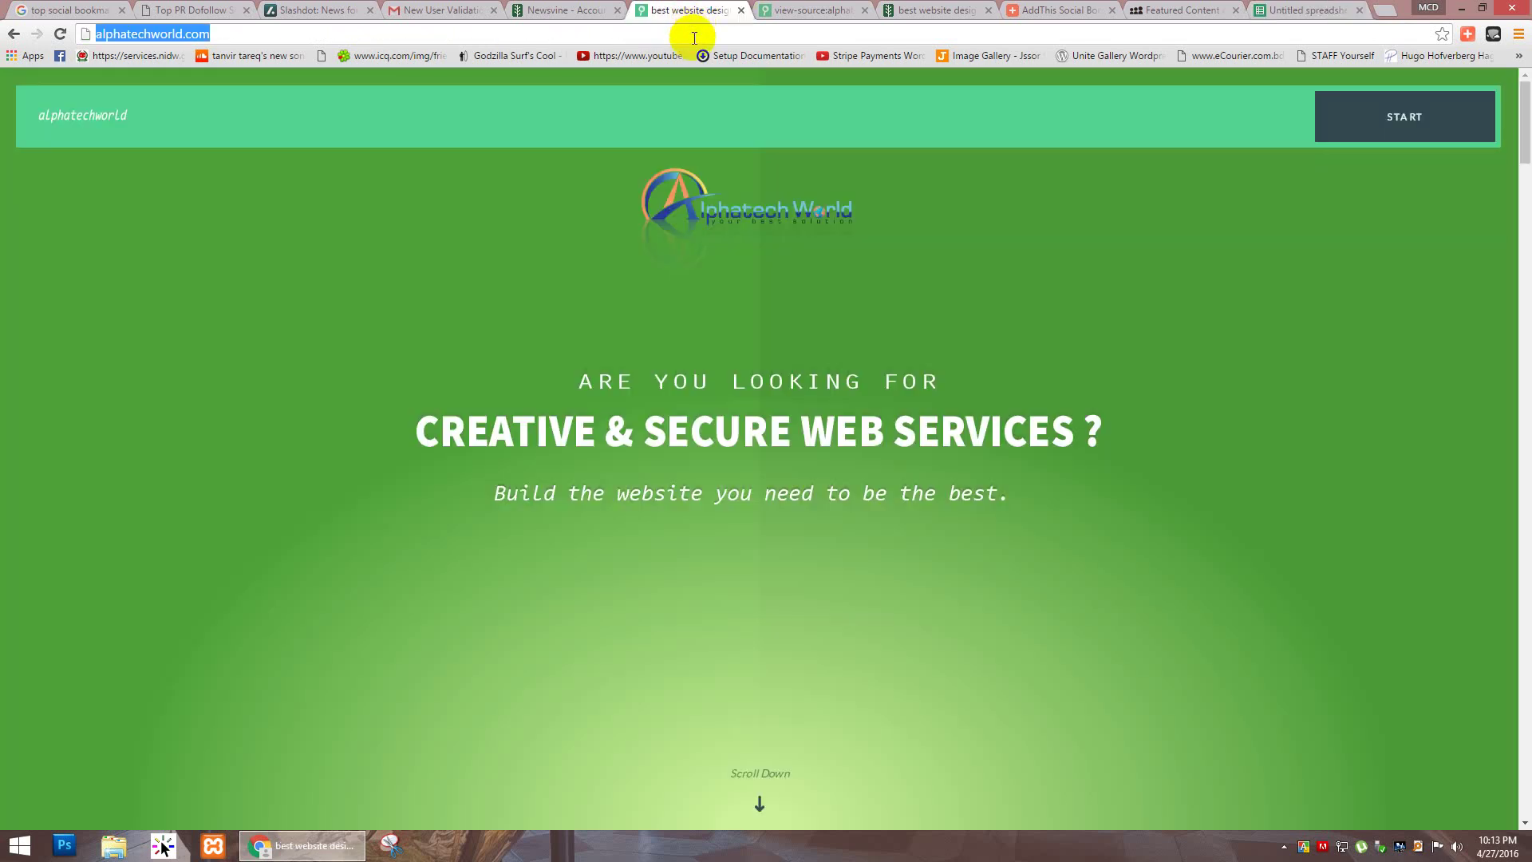
pyautogui.click(1301, 10)
pyautogui.hotkey('ctrl', 'a')
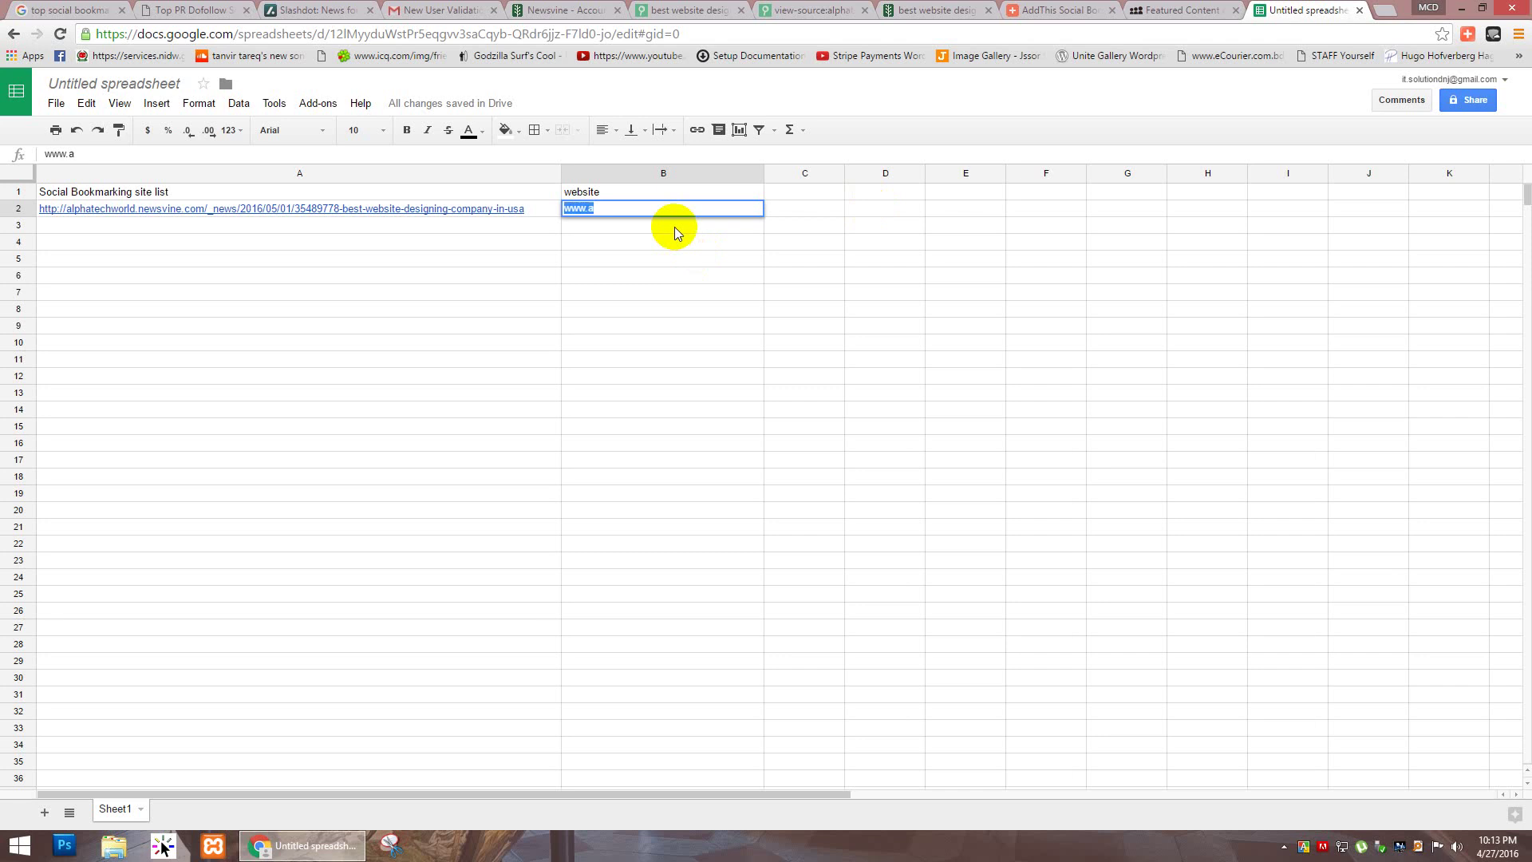
pyautogui.write('http://alphatechworld.com/')
pyautogui.press('Return')
pyautogui.click(790, 208)
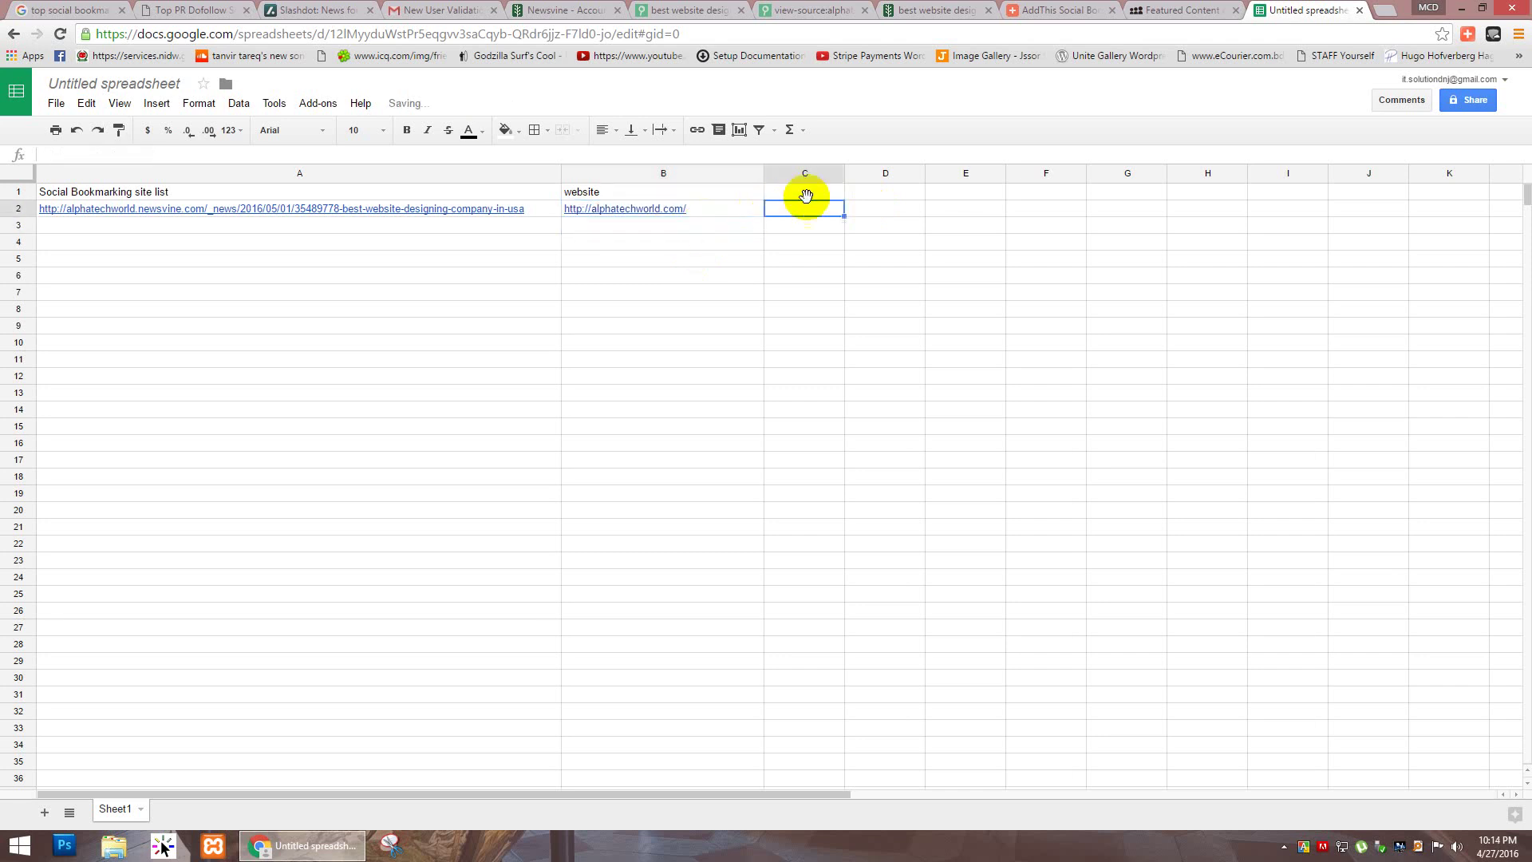
pyautogui.moveTo(844, 171); pyautogui.dragTo(952, 174)
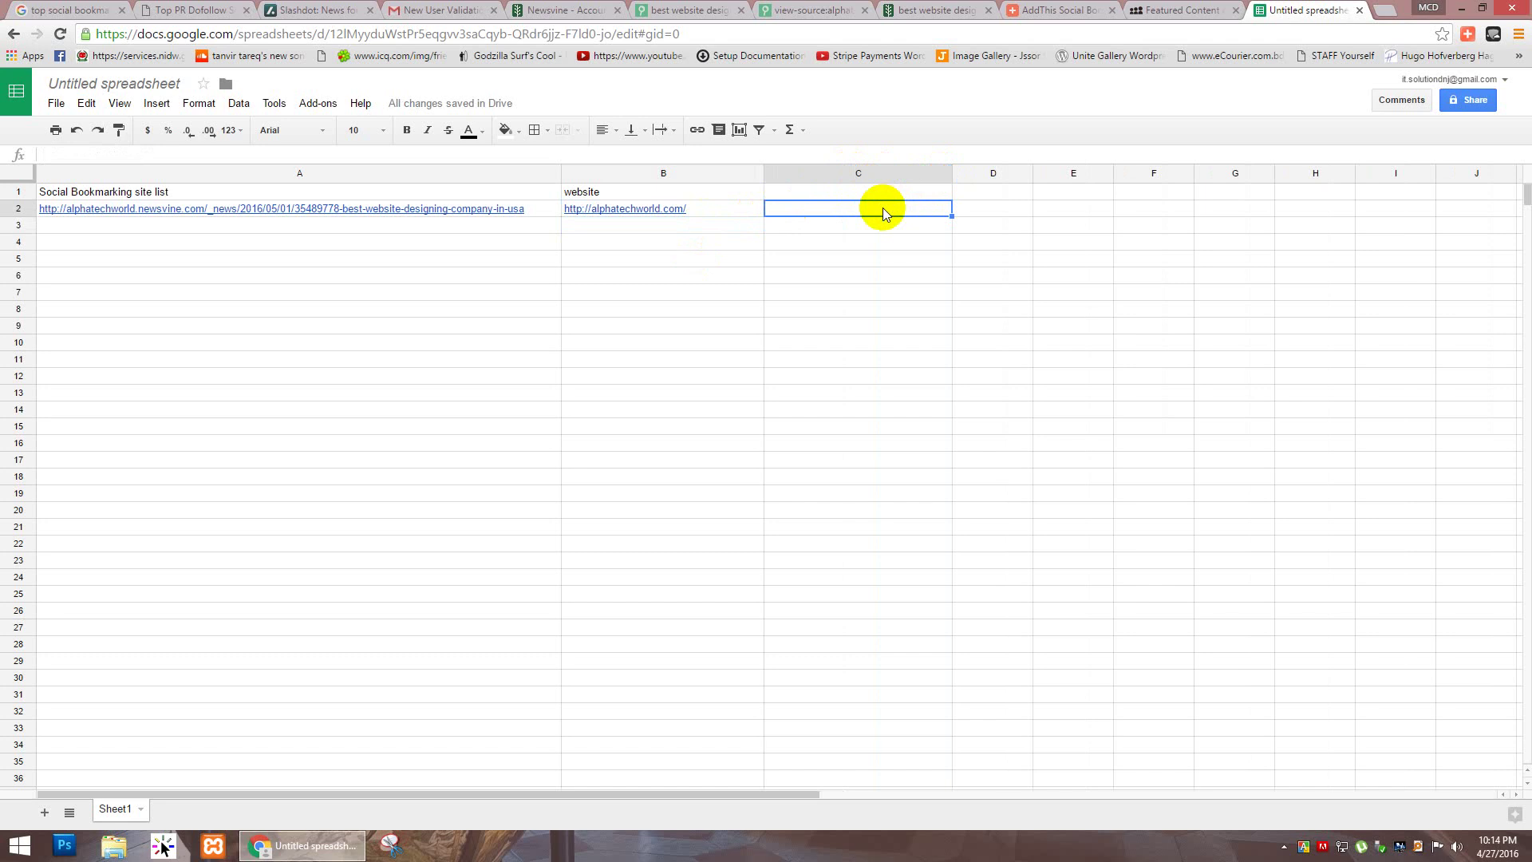
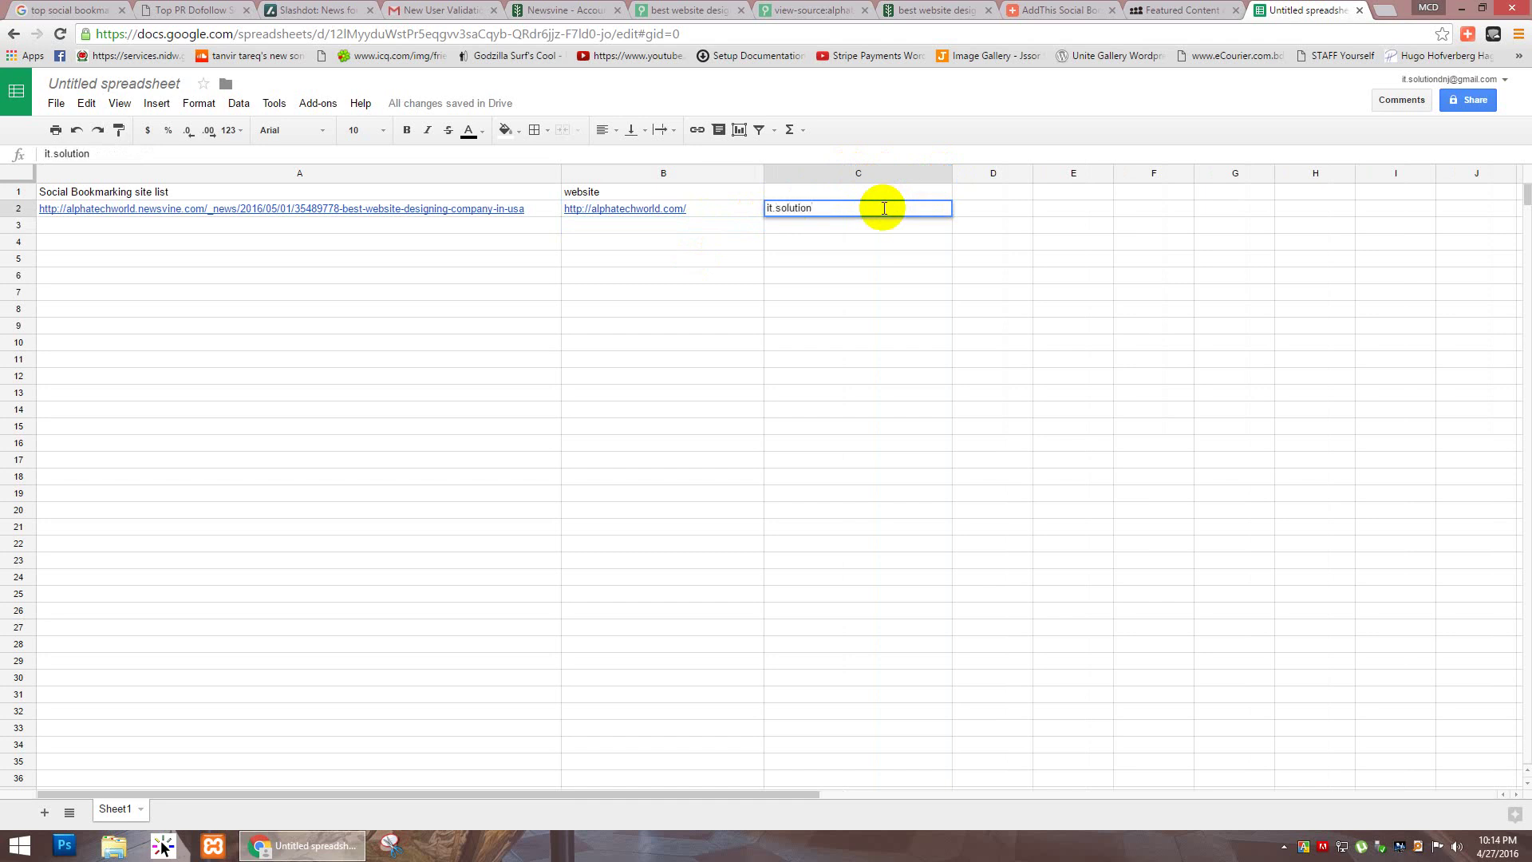
pyautogui.press('Tab')
# Step: Add the header 'username' in D1 and the account username in D2, correcting a typo
pyautogui.click(1002, 189)
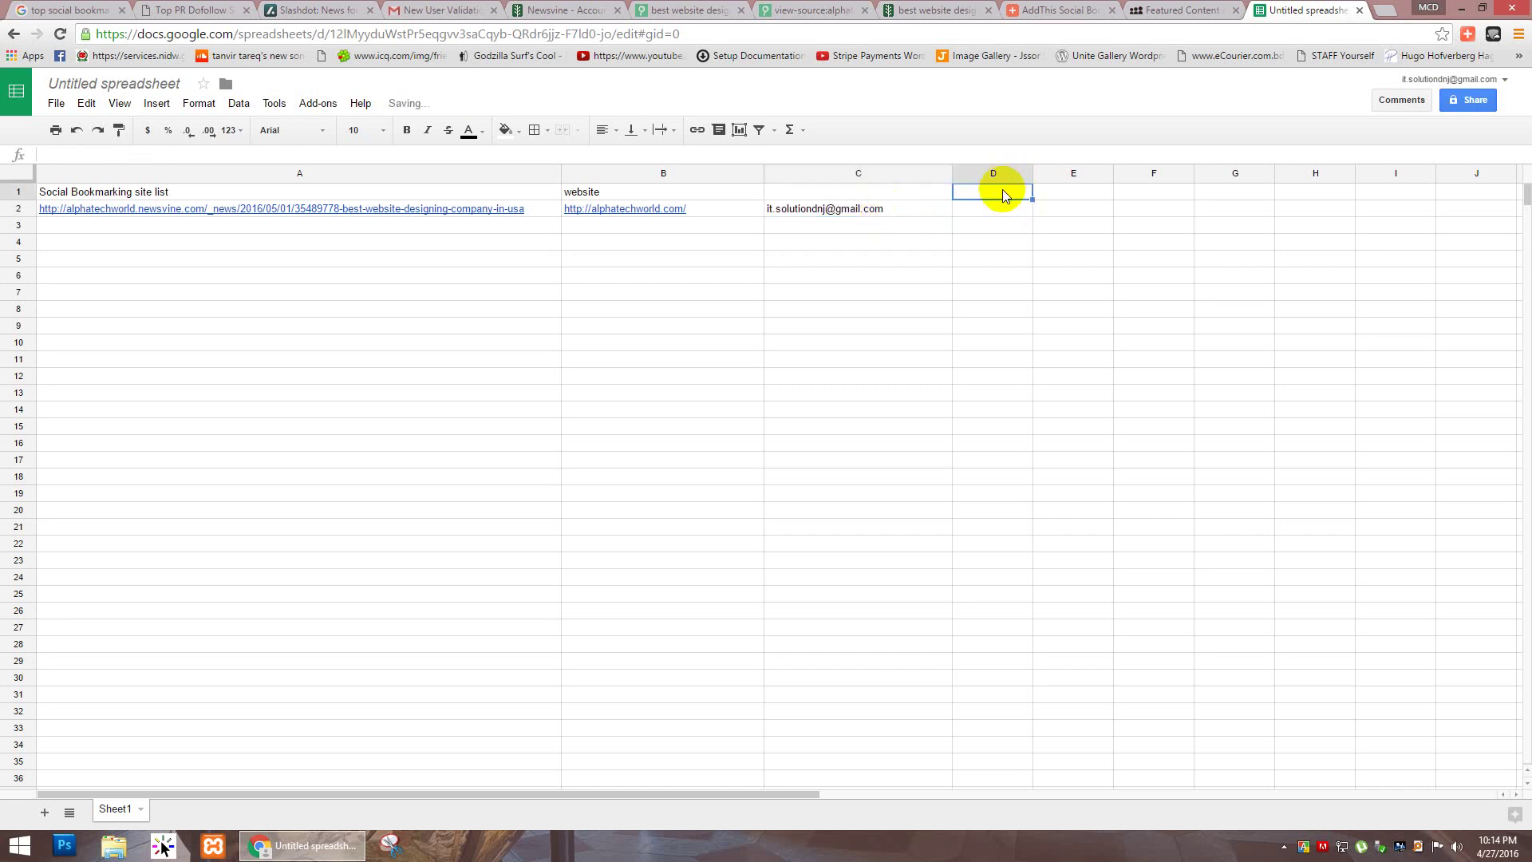
pyautogui.write('userna')
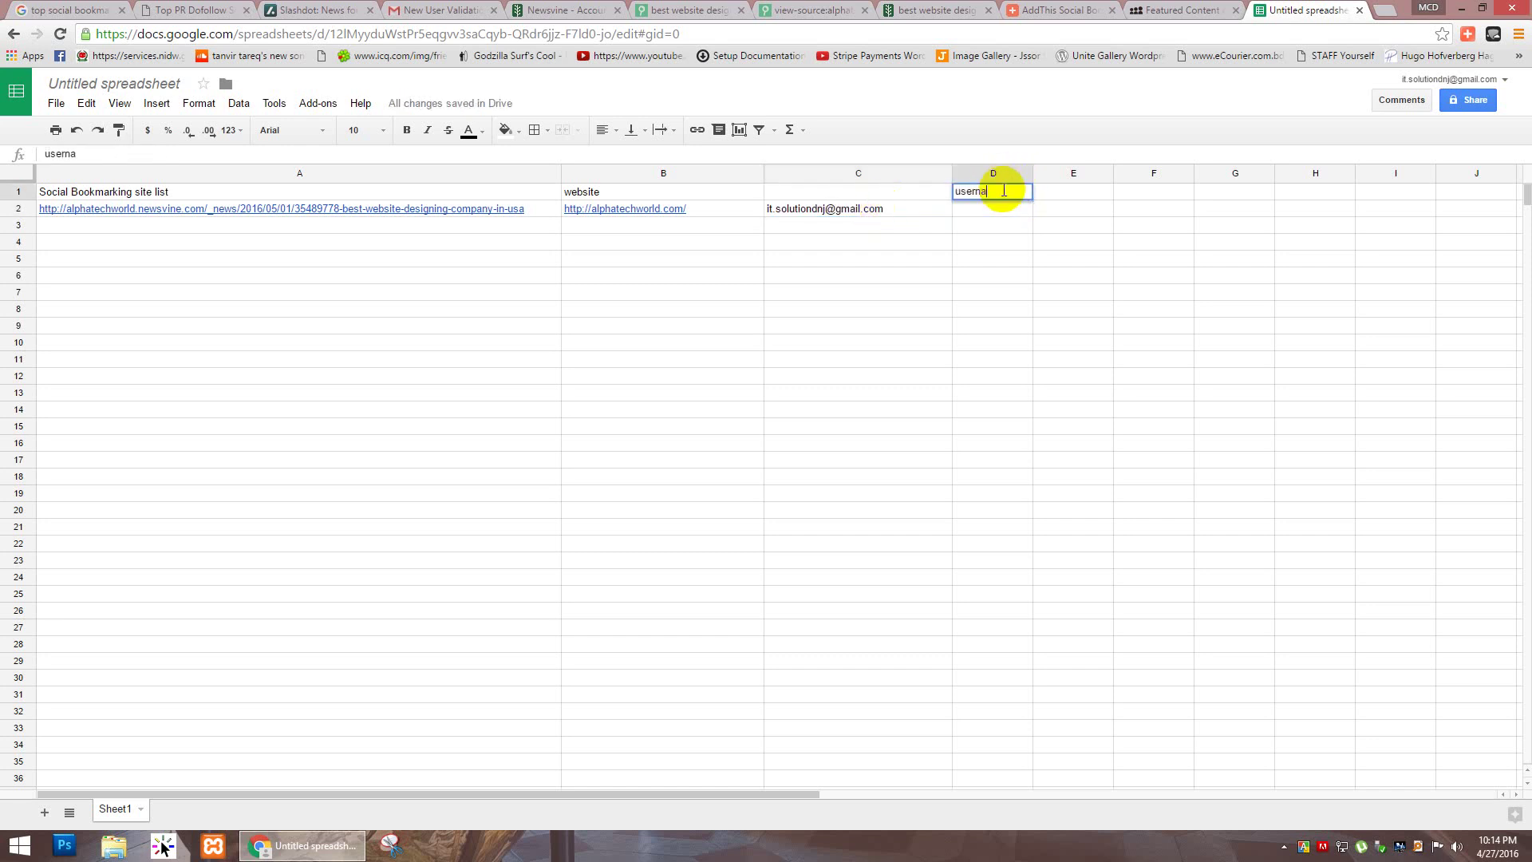
pyautogui.write('me')
pyautogui.press('Return')
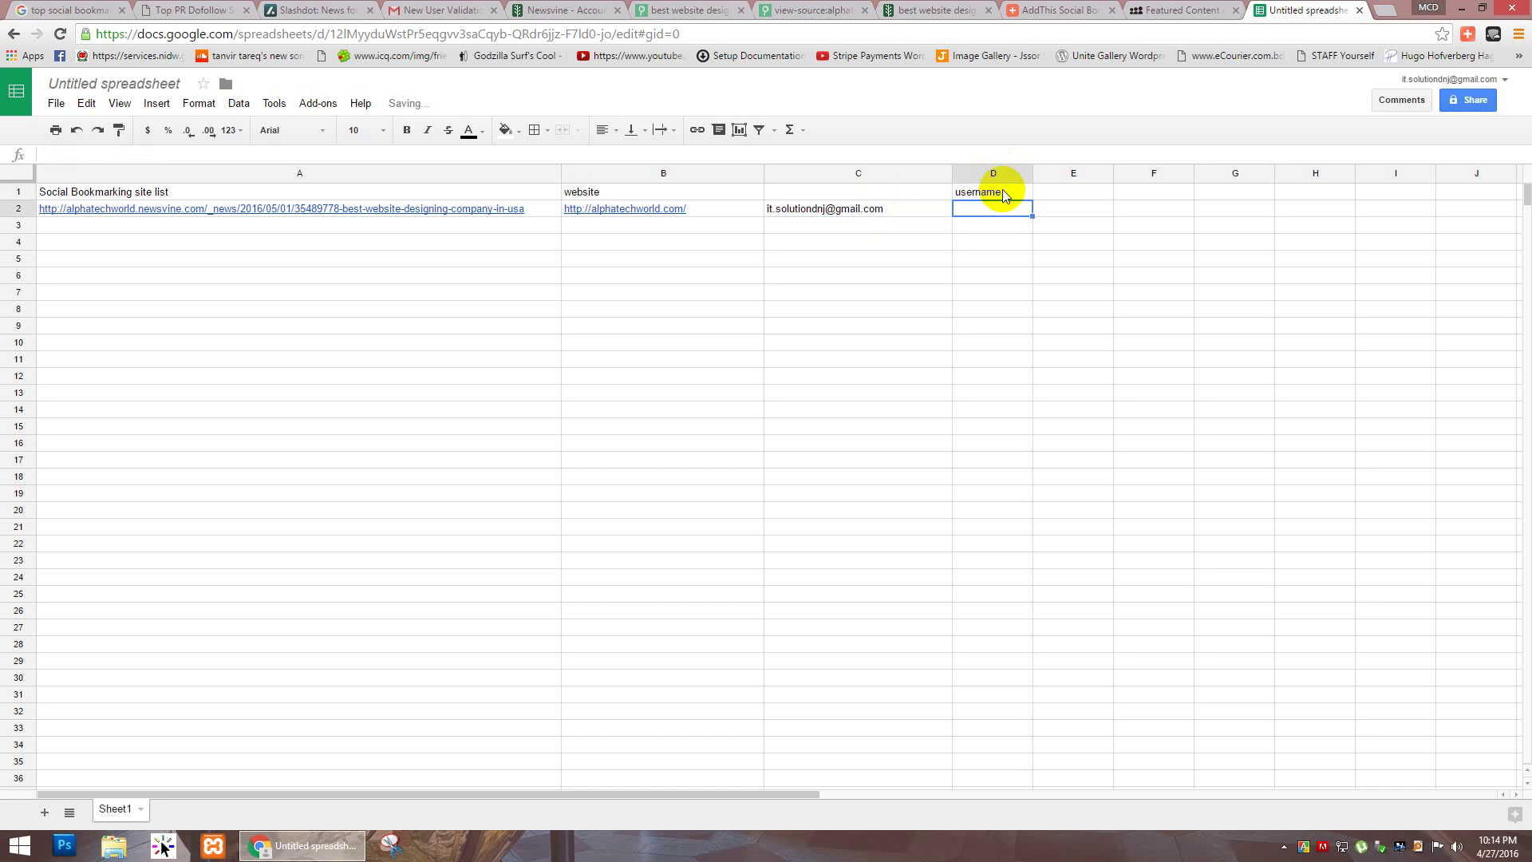
pyautogui.write('alphatechworls')
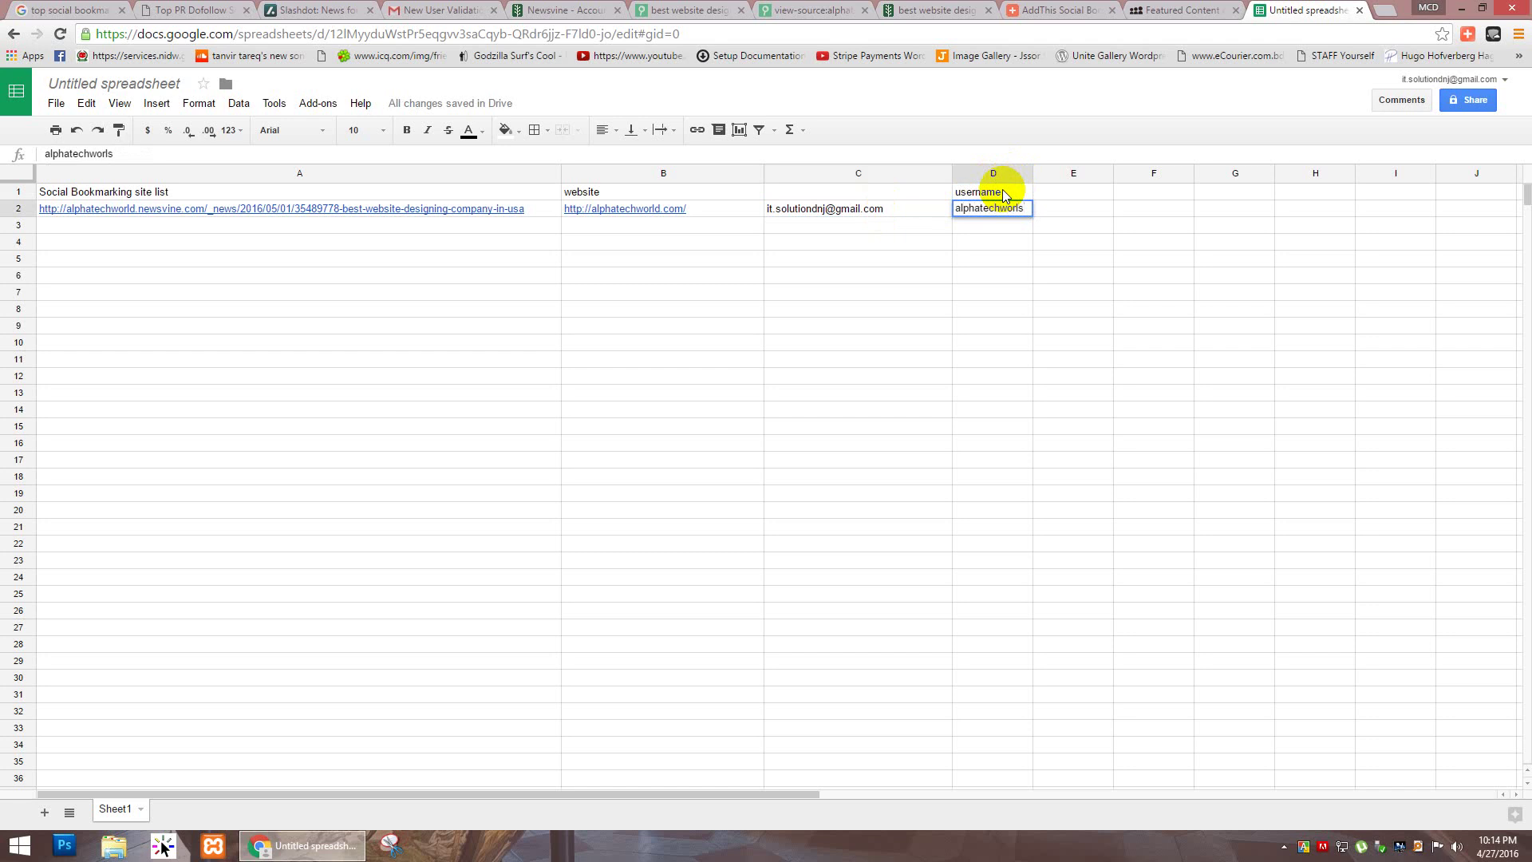
pyautogui.press('Tab')
pyautogui.click(1006, 214)
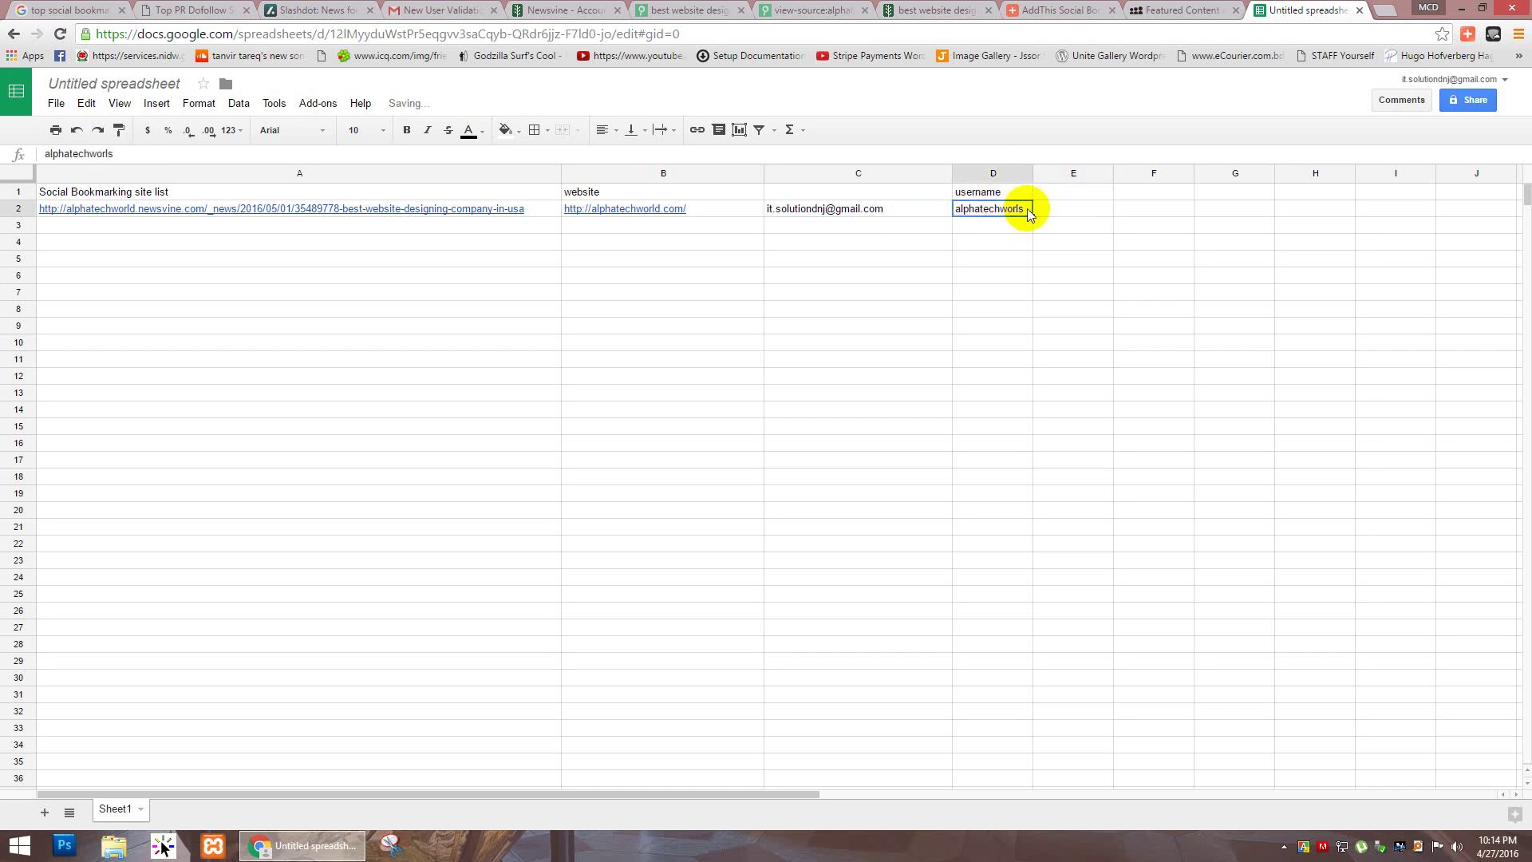
pyautogui.doubleClick(1028, 209)
pyautogui.write('d')
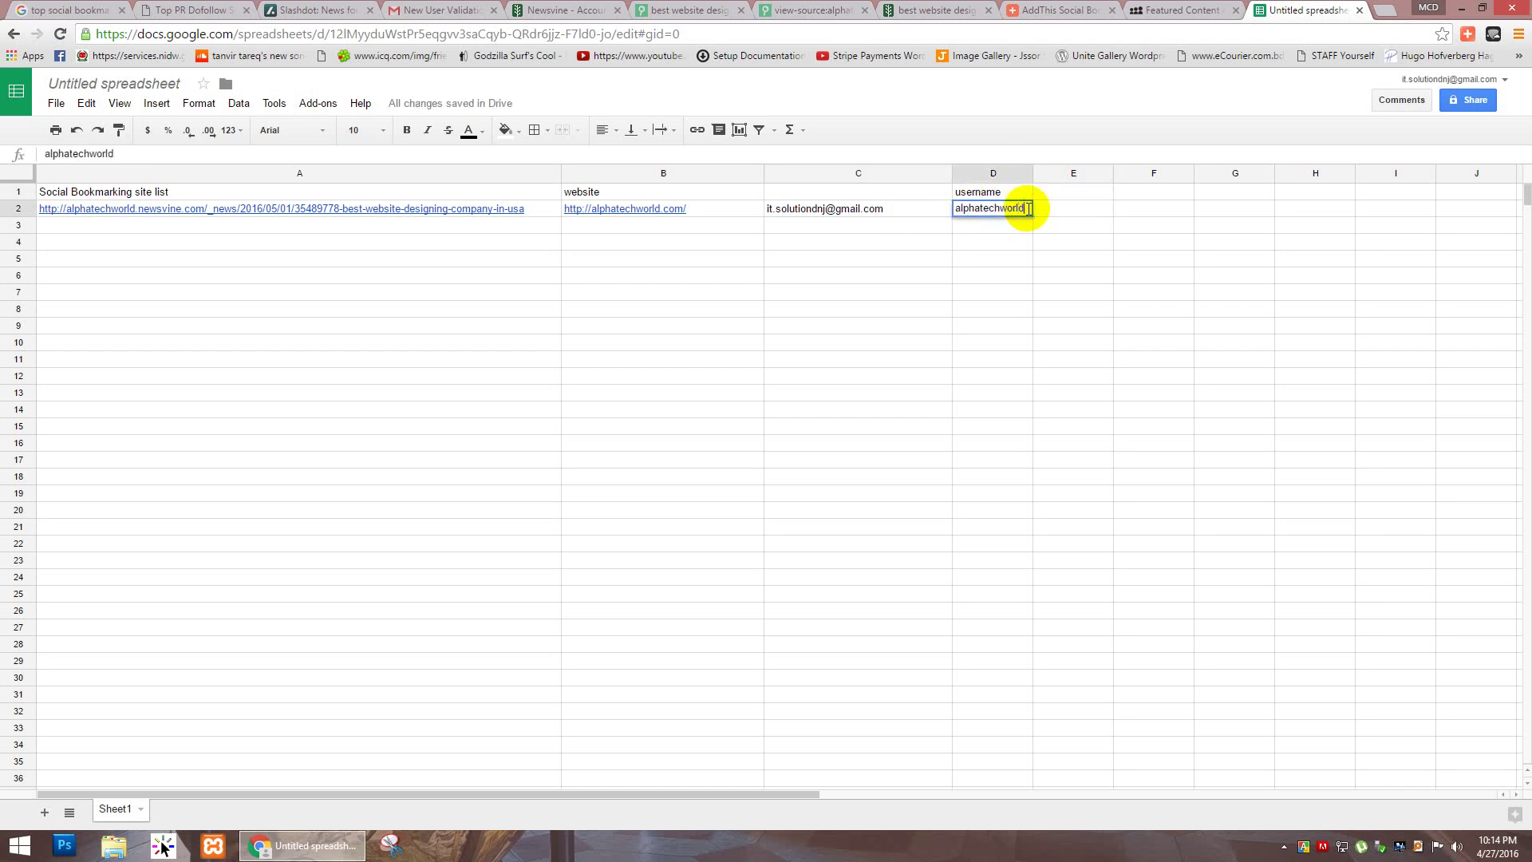
pyautogui.click(1064, 193)
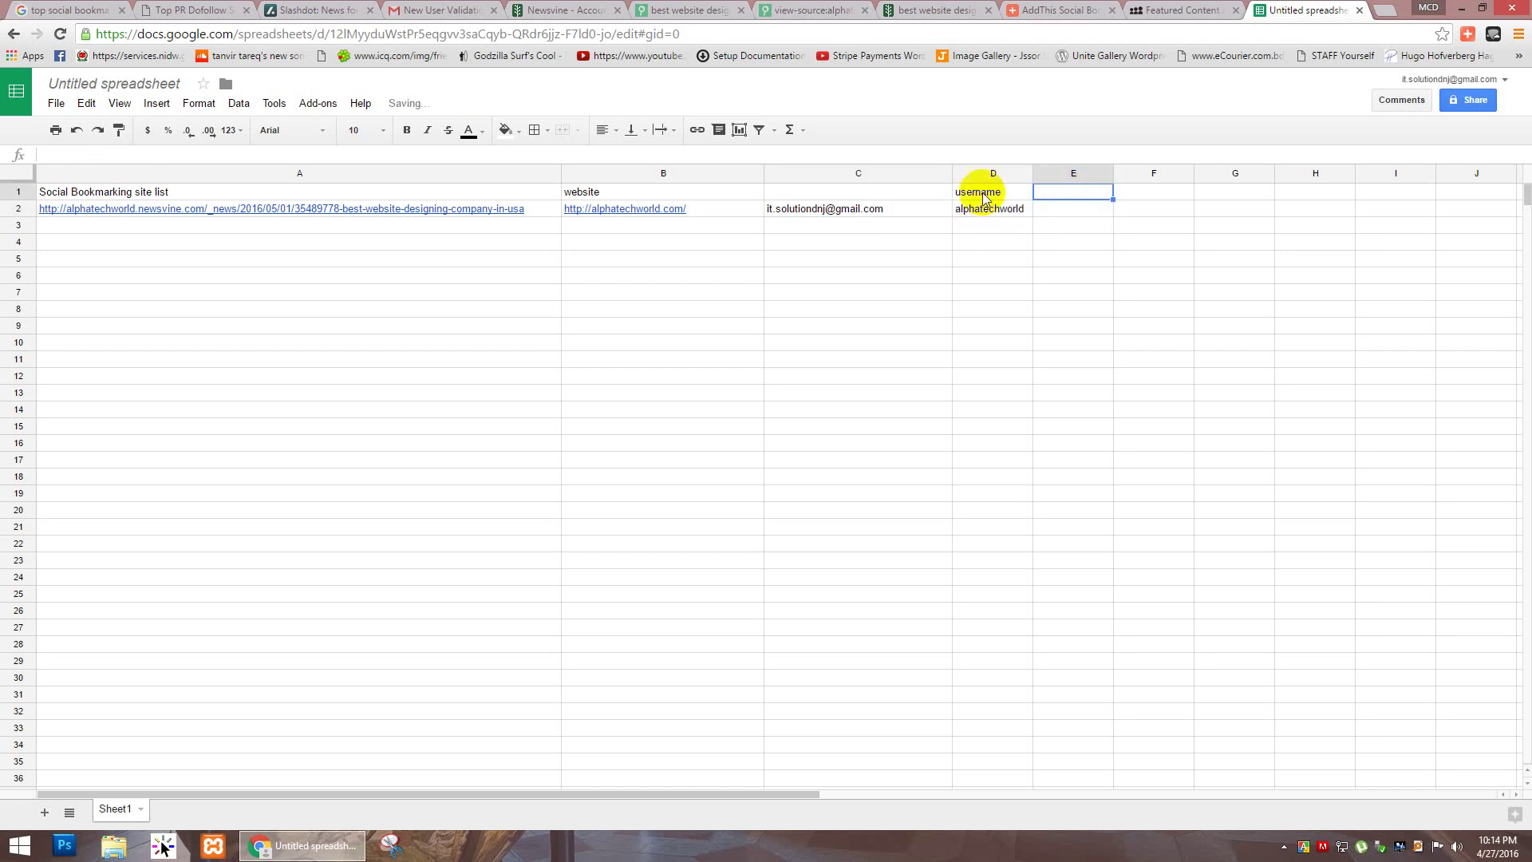
# Step: Enter the headers 'email' in C1 and 'password' in E1
pyautogui.click(900, 194)
pyautogui.write('e')
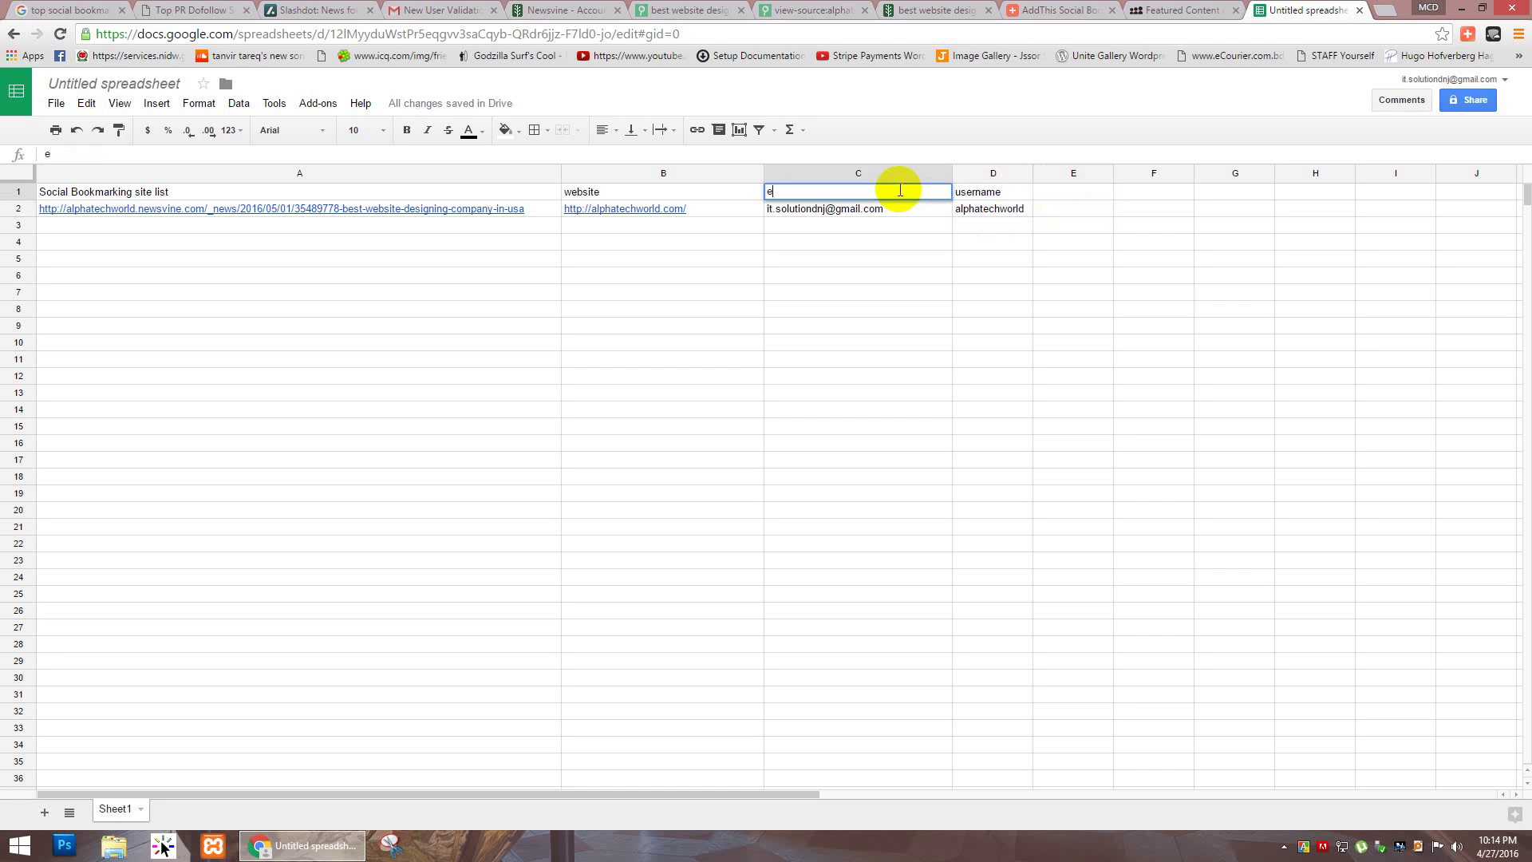
pyautogui.write('mail')
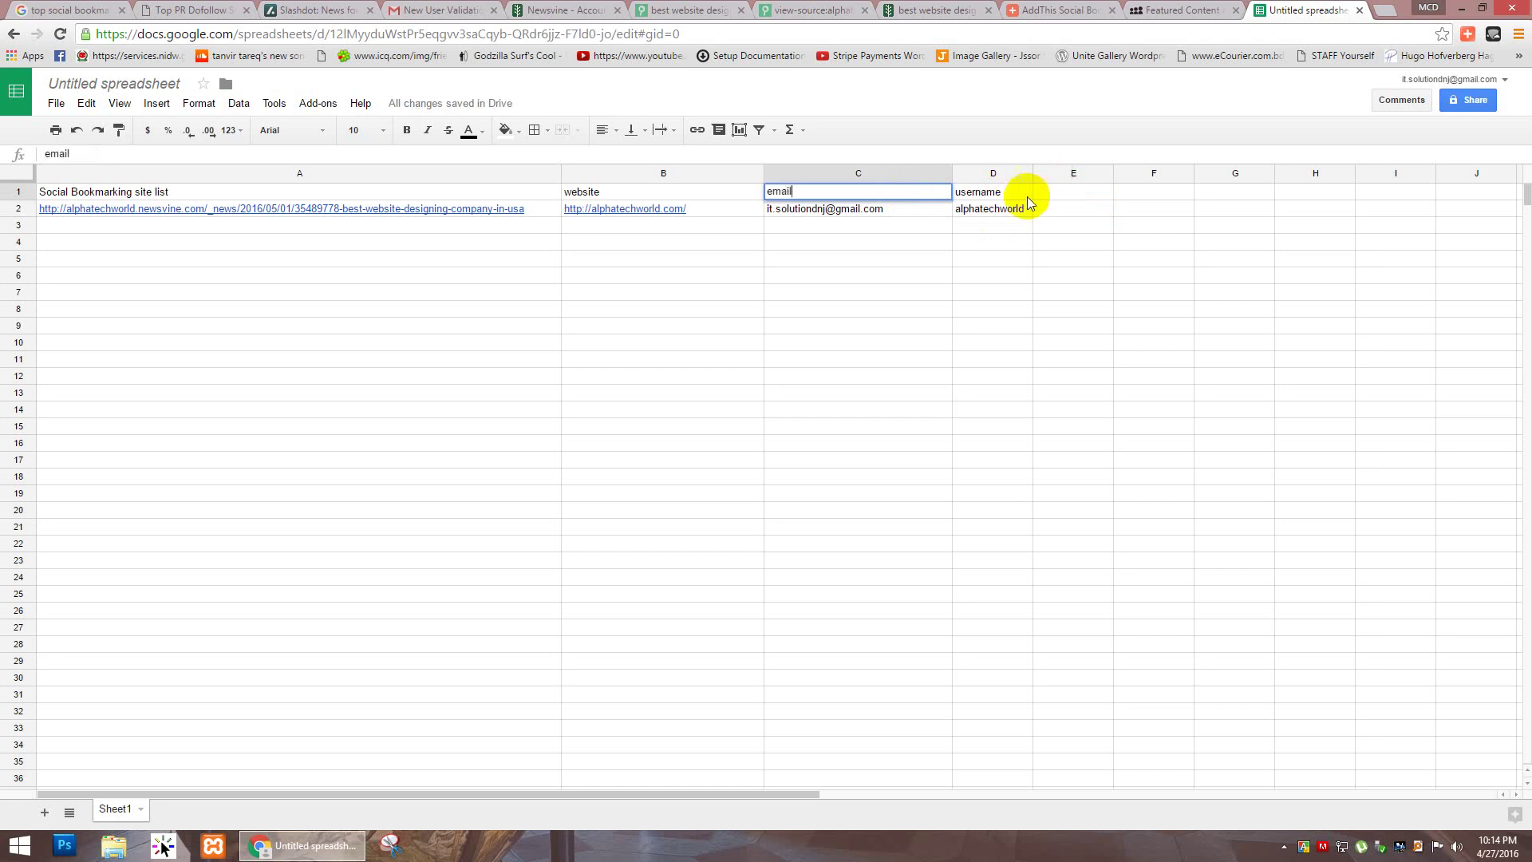
pyautogui.click(1026, 197)
pyautogui.click(1075, 192)
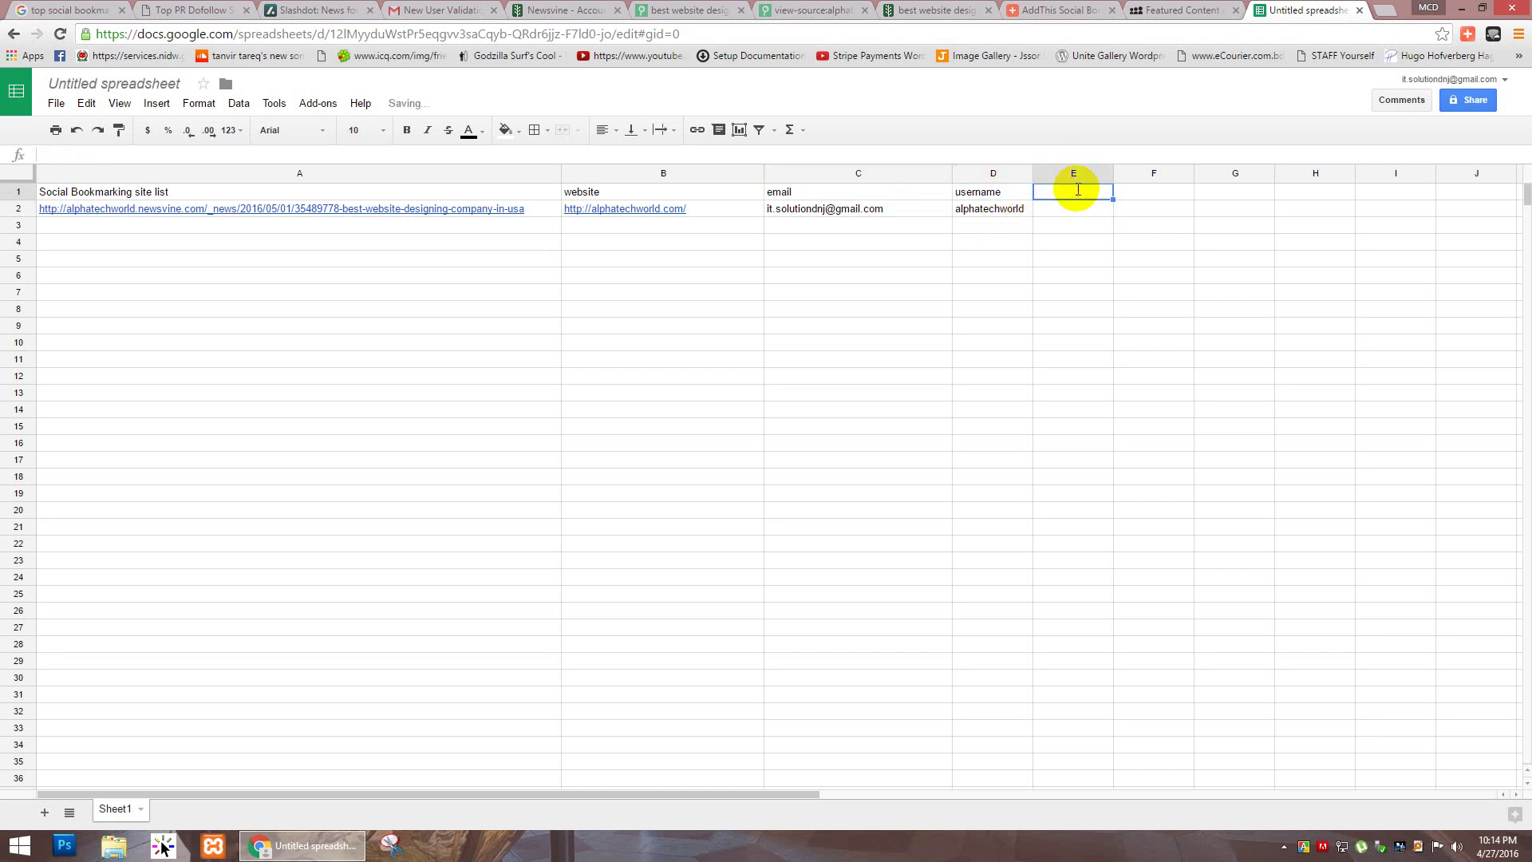
pyautogui.write('passw')
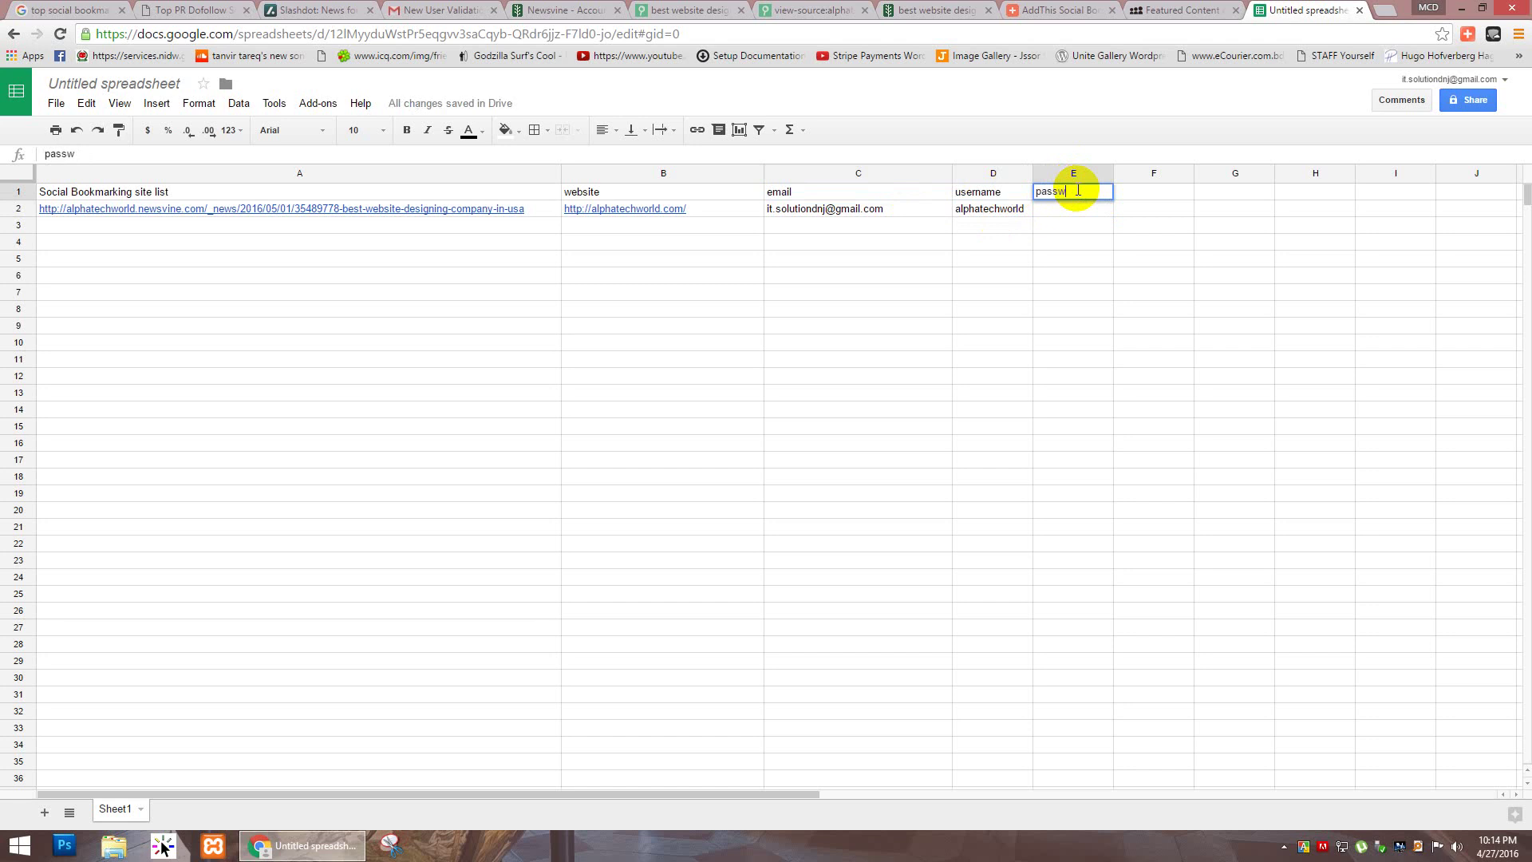
pyautogui.write('ord')
pyautogui.press('Return')
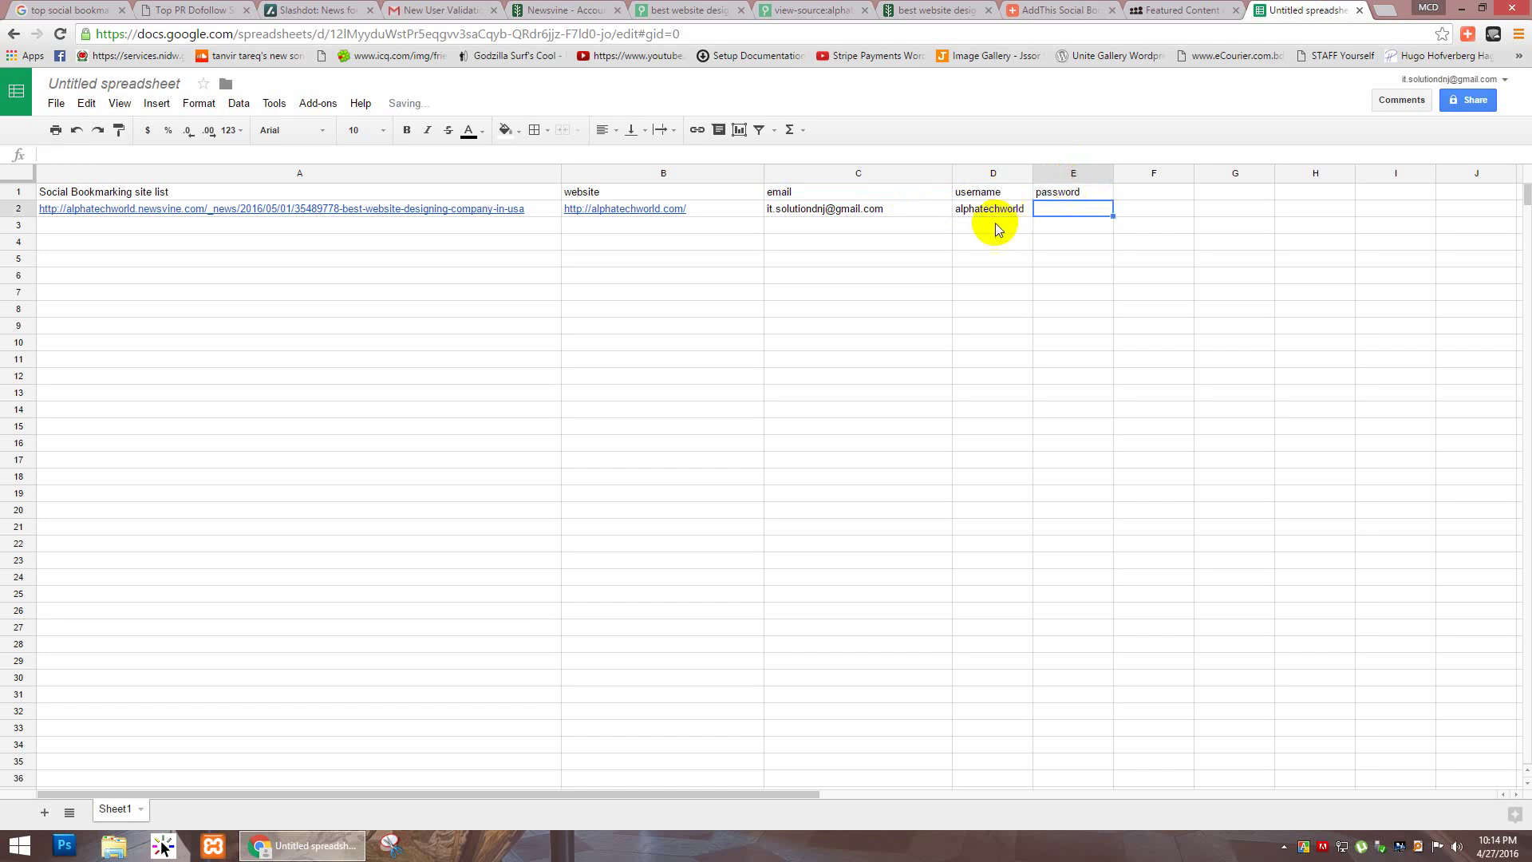
# Step: Click through several cells around row 3 of the sheet
pyautogui.click(1055, 223)
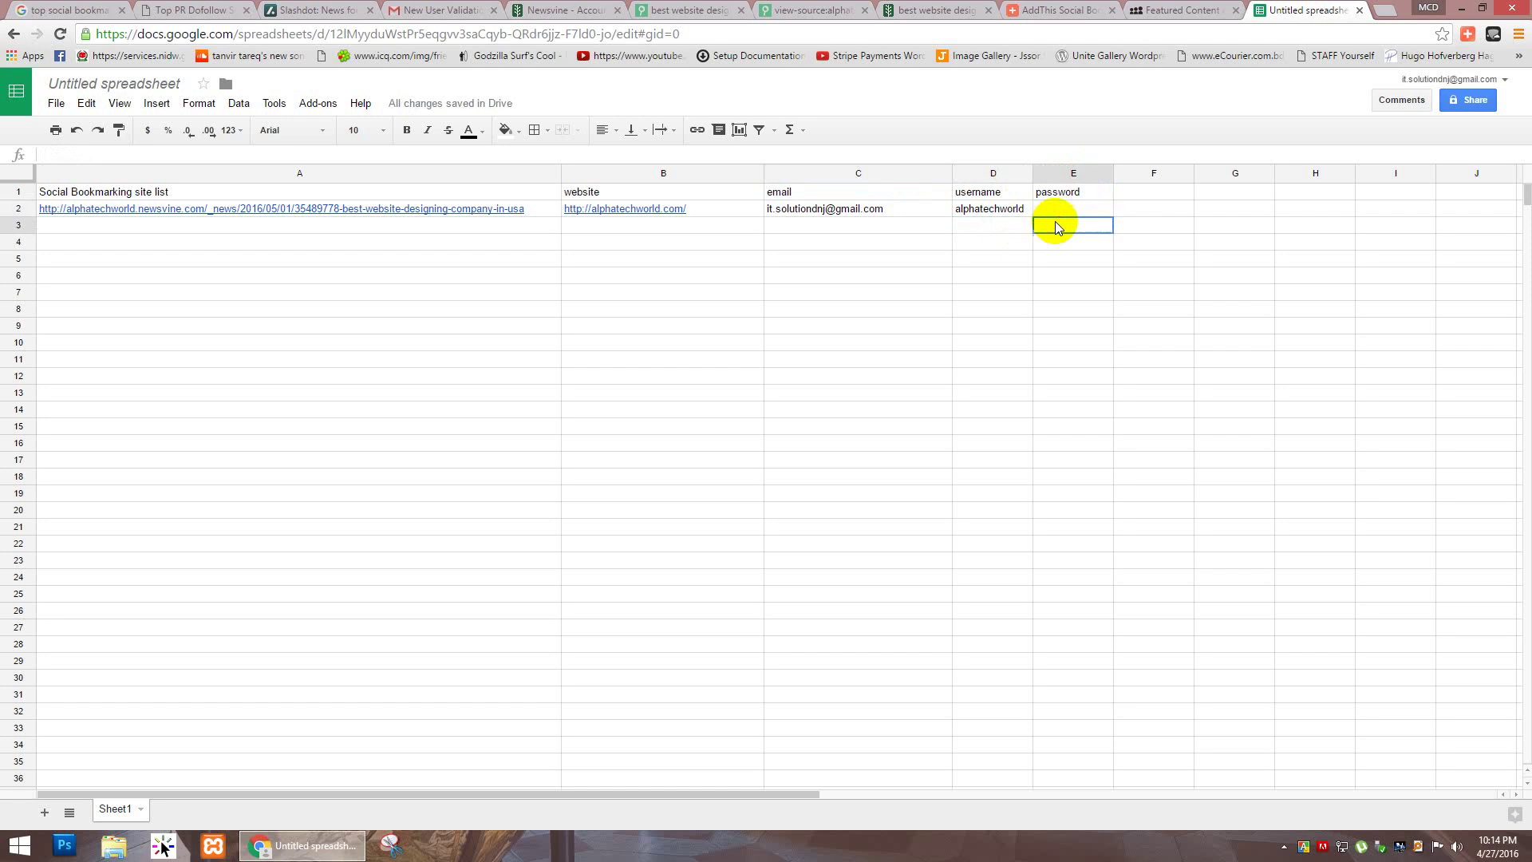
pyautogui.click(787, 215)
pyautogui.click(785, 227)
pyautogui.click(733, 231)
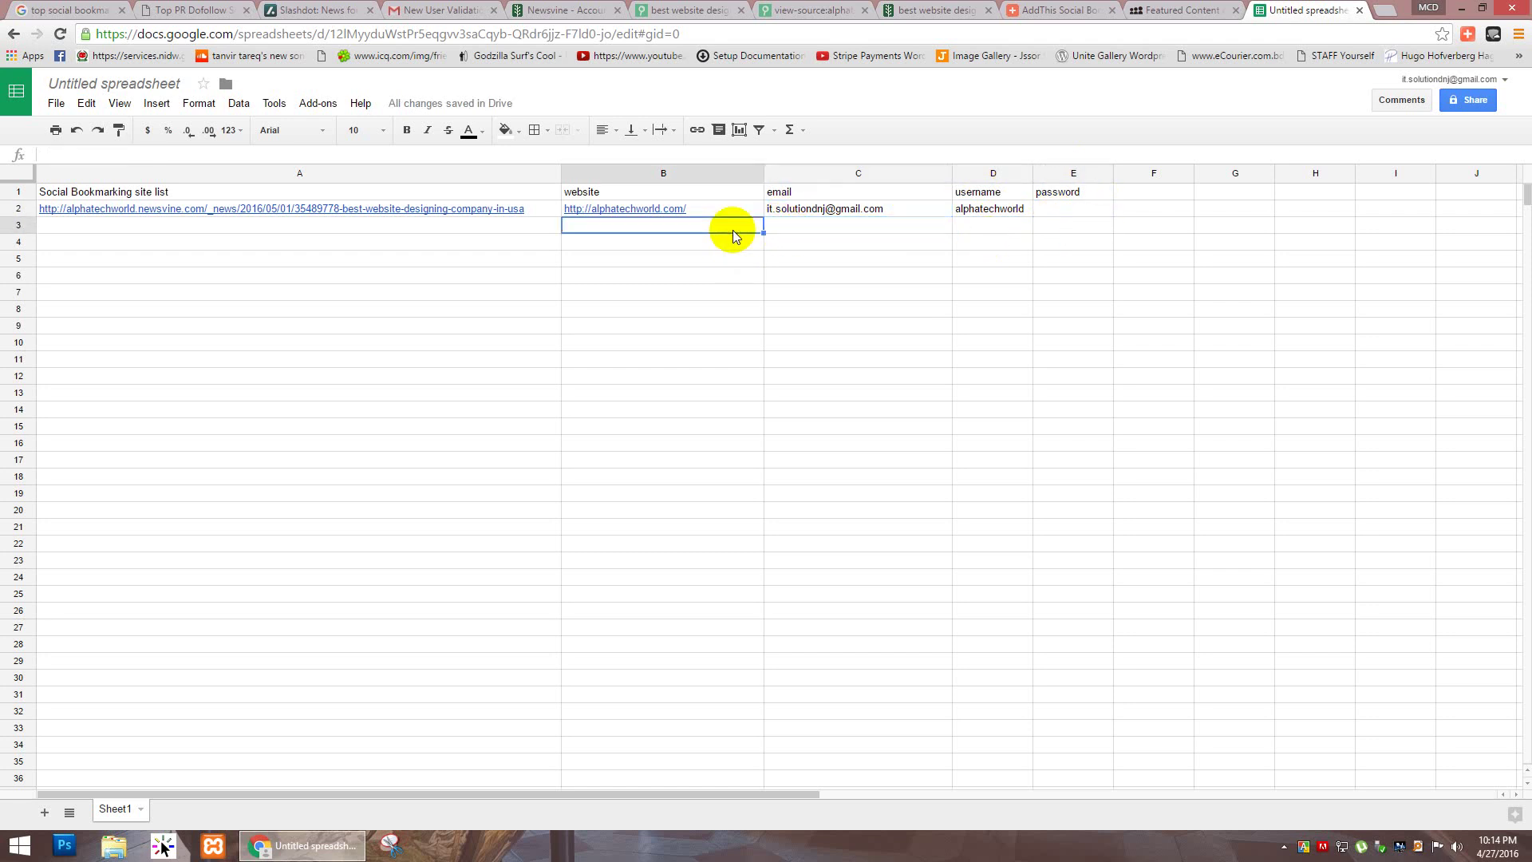
pyautogui.click(501, 226)
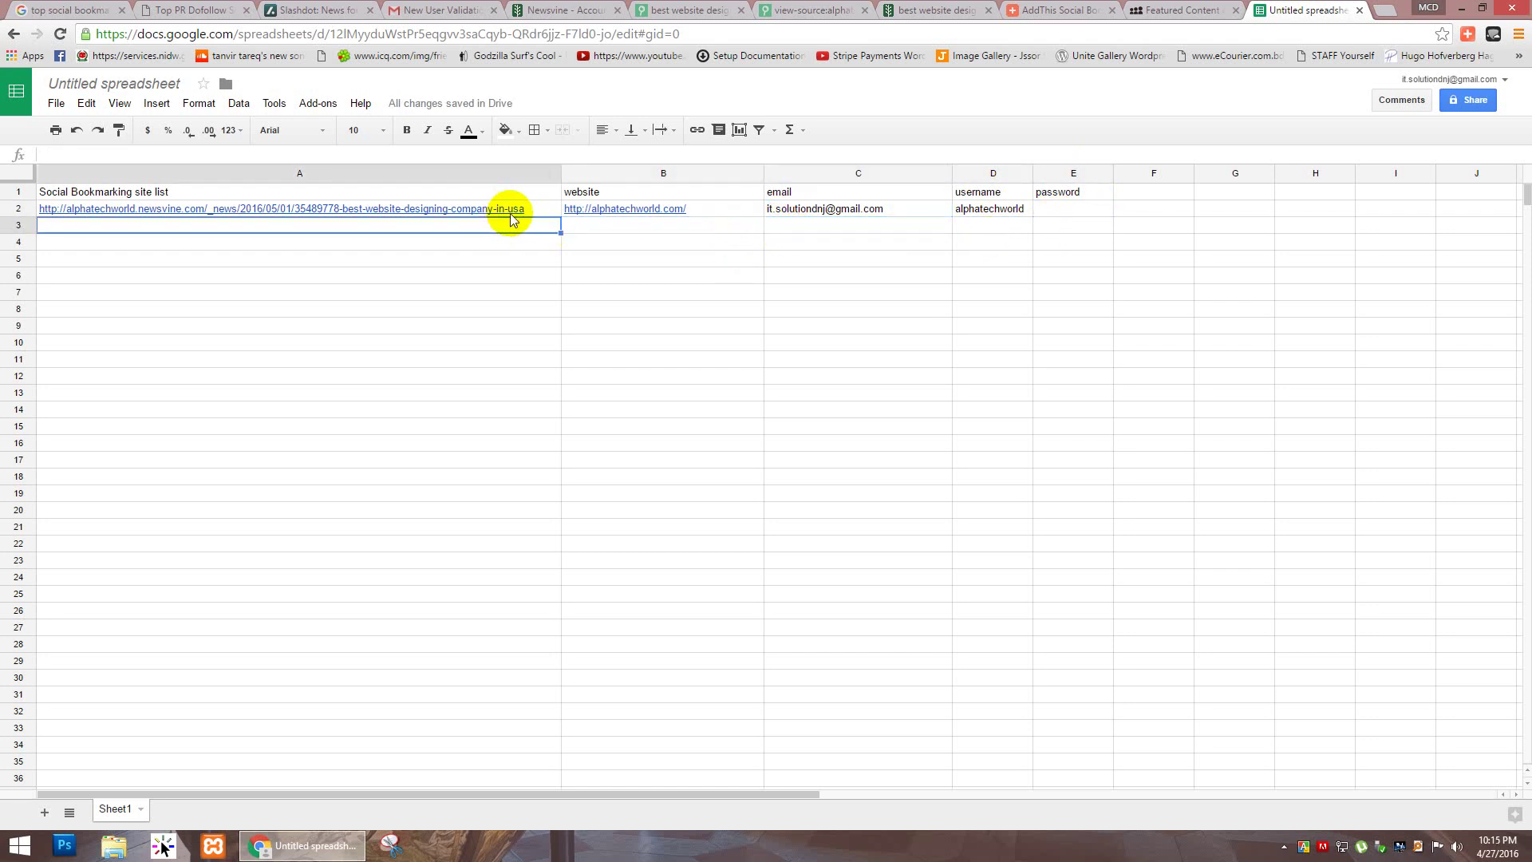
# Step: Replace 'Untitled spreadsheet' with 'Social Bookmark for Alphatechworld.com' and save the name
pyautogui.click(1476, 102)
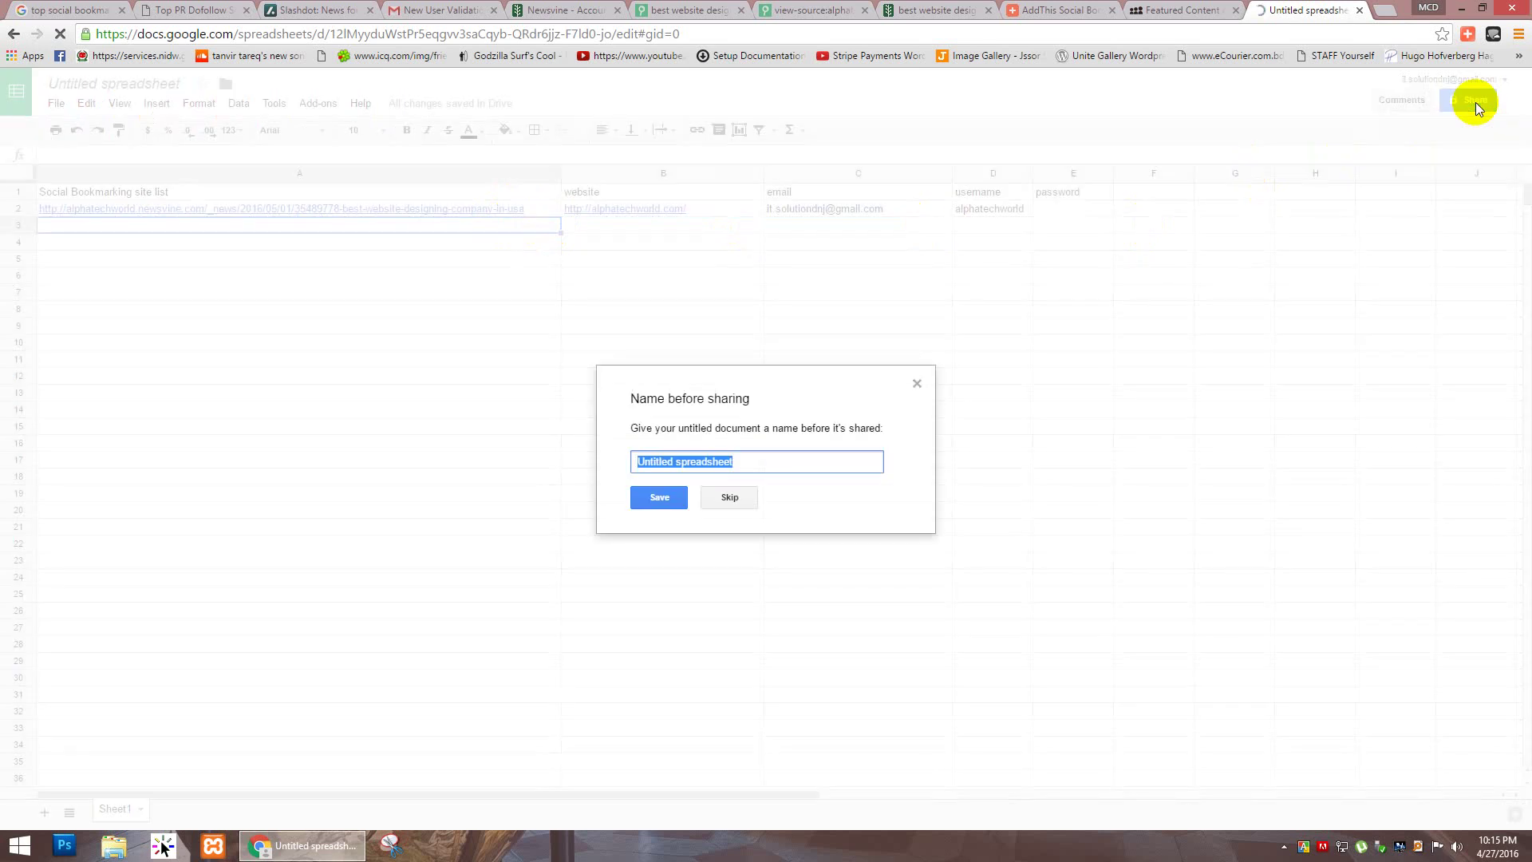
pyautogui.click(747, 463)
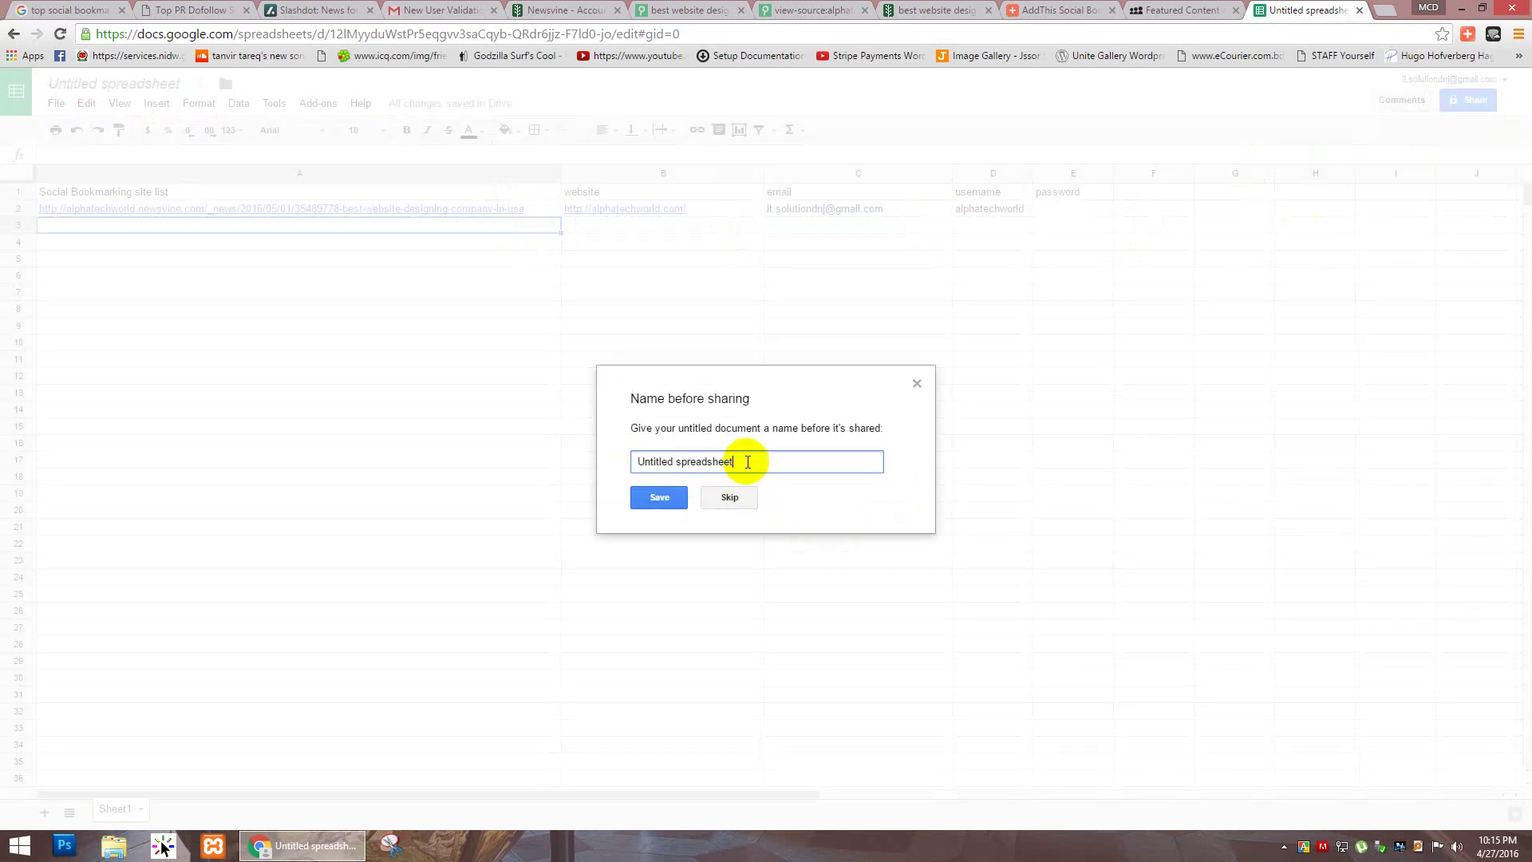
pyautogui.moveTo(748, 462); pyautogui.dragTo(627, 469)
pyautogui.write('A')
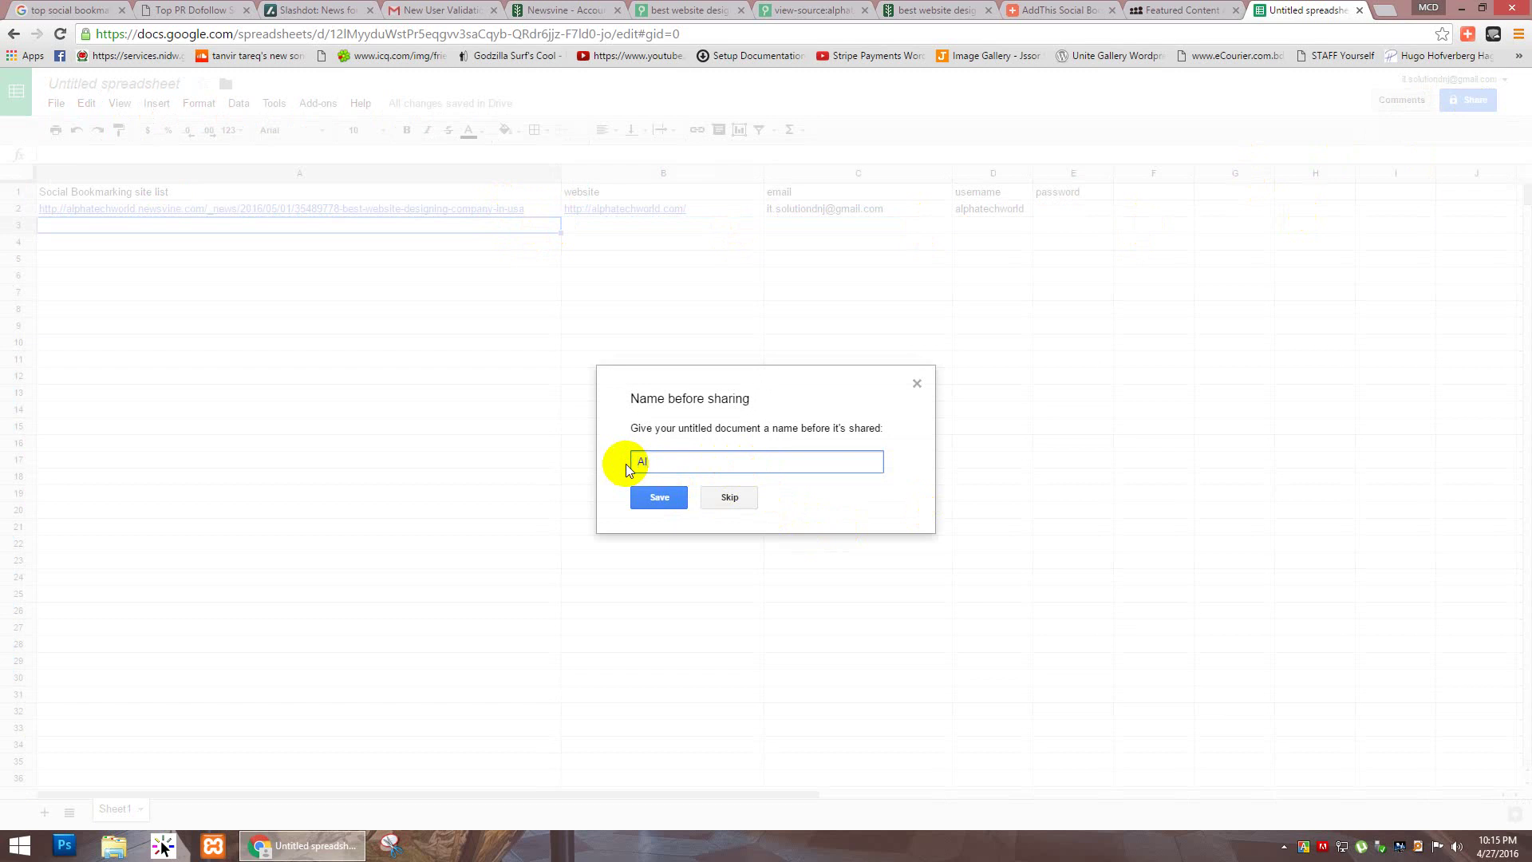
pyautogui.press('BackSpace')
pyautogui.write('Social Bookmark for Alphatechword')
pyautogui.press('BackSpace')
pyautogui.write('ld.com')
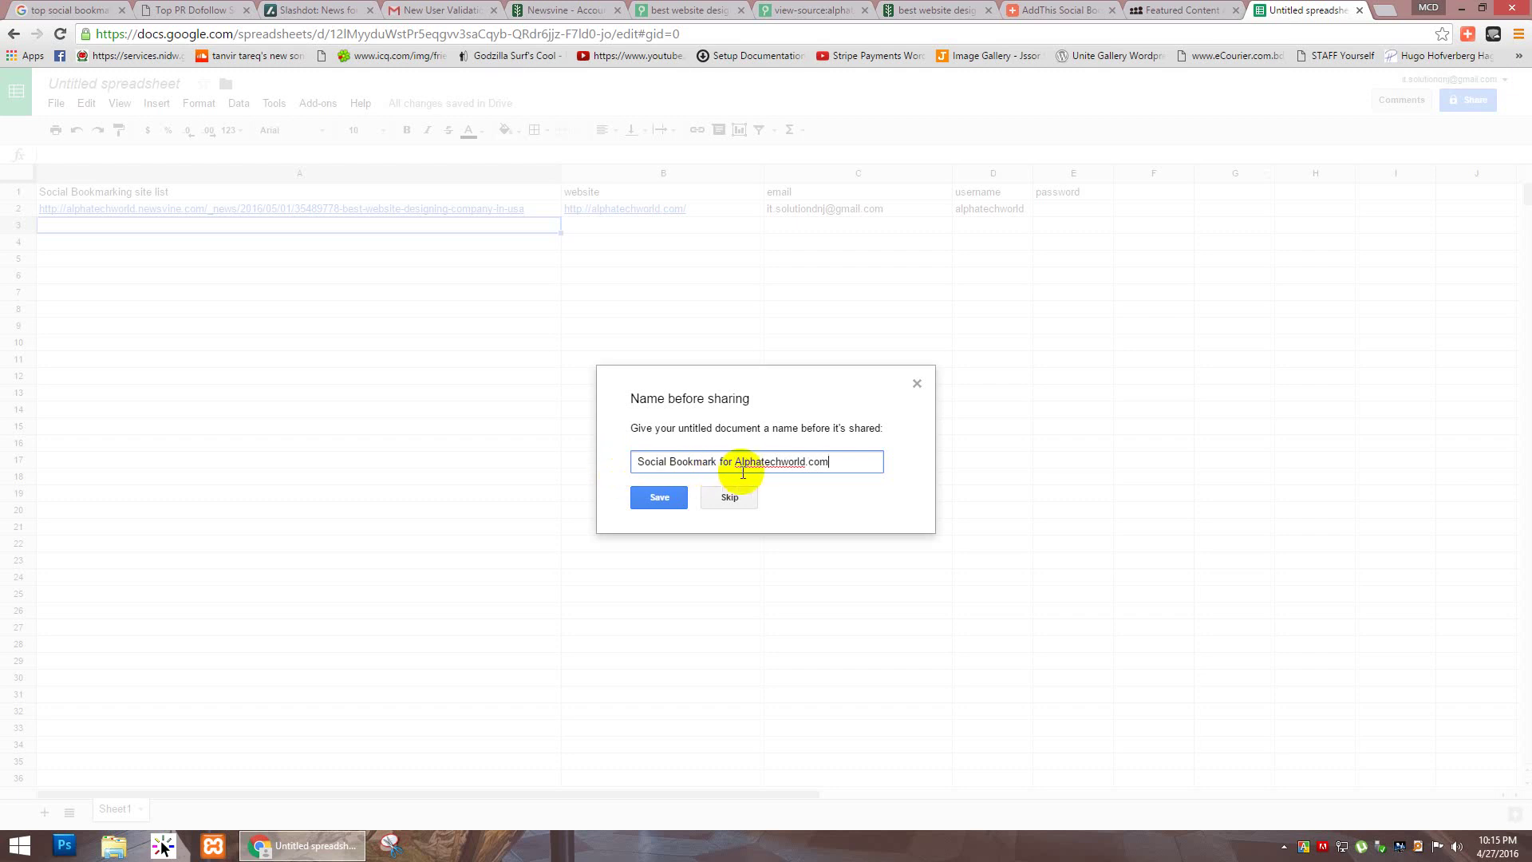
pyautogui.click(666, 499)
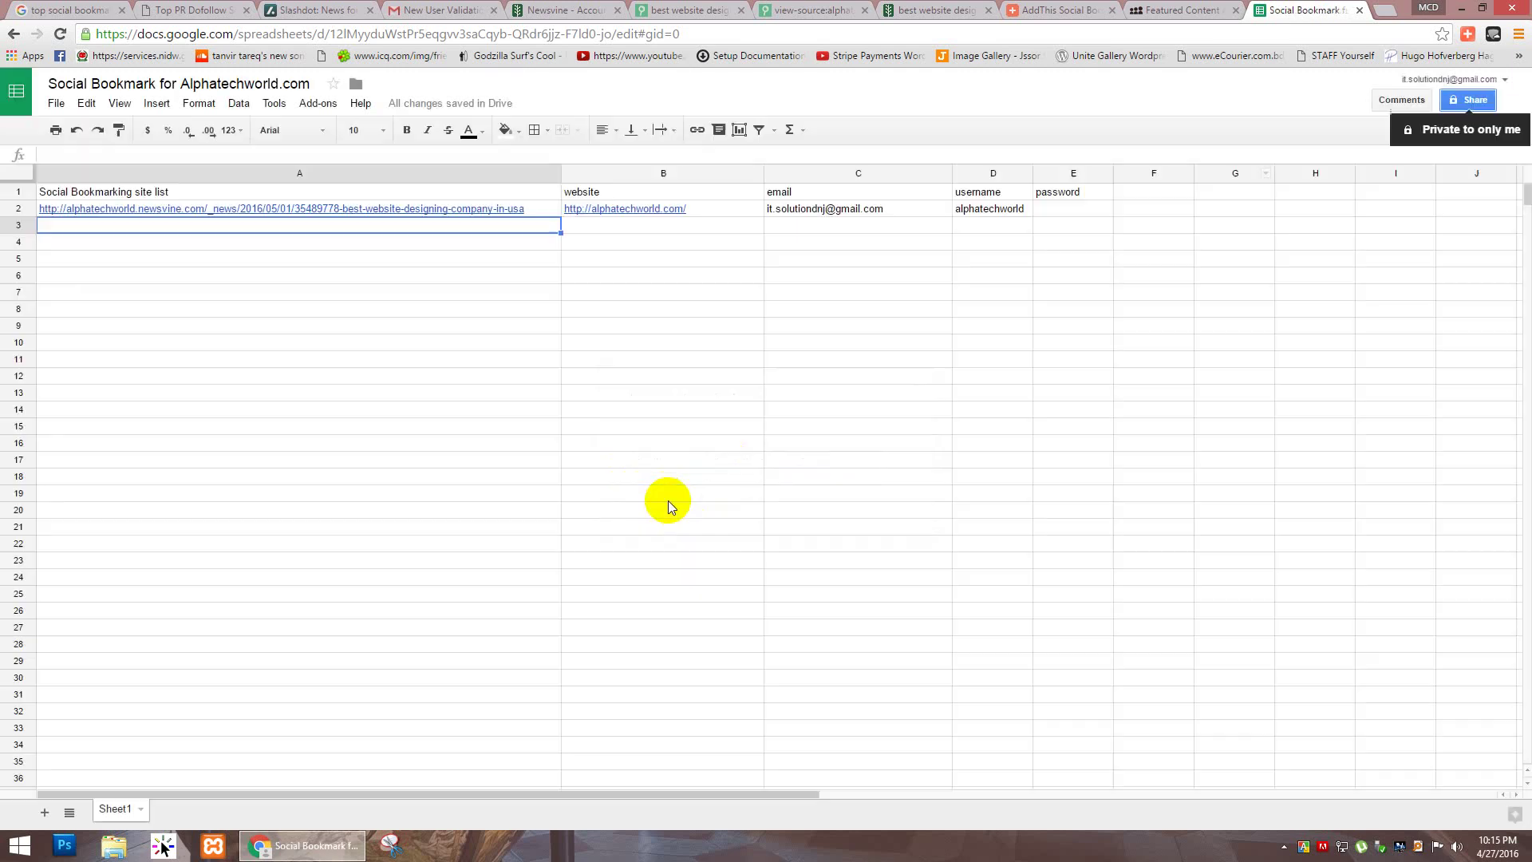
# Step: In the Share dialog, add the first two collaborators' e-mail addresses
pyautogui.click(1452, 101)
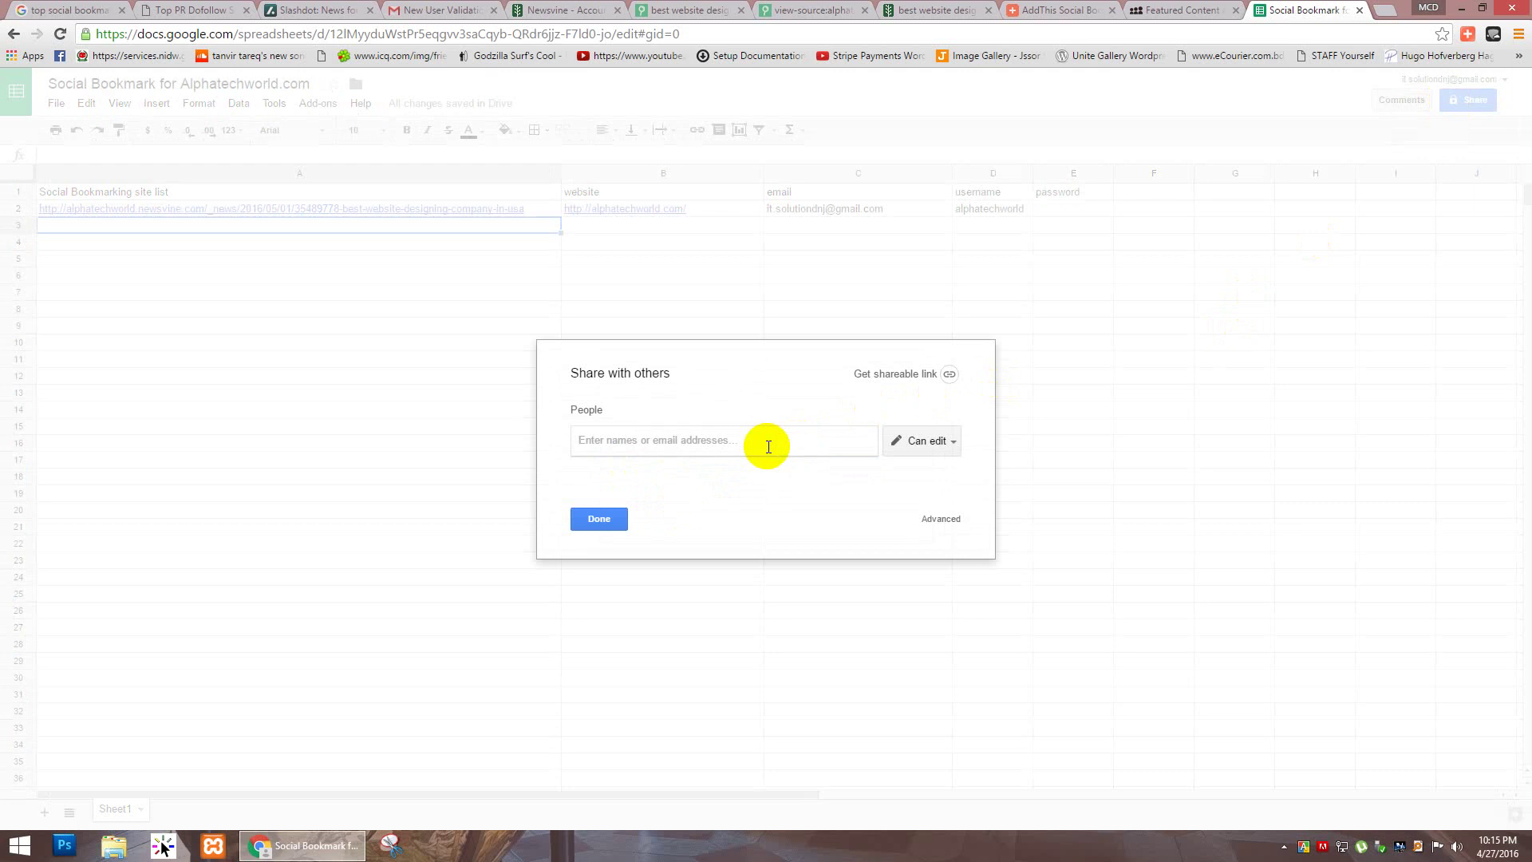
pyautogui.write('asad')
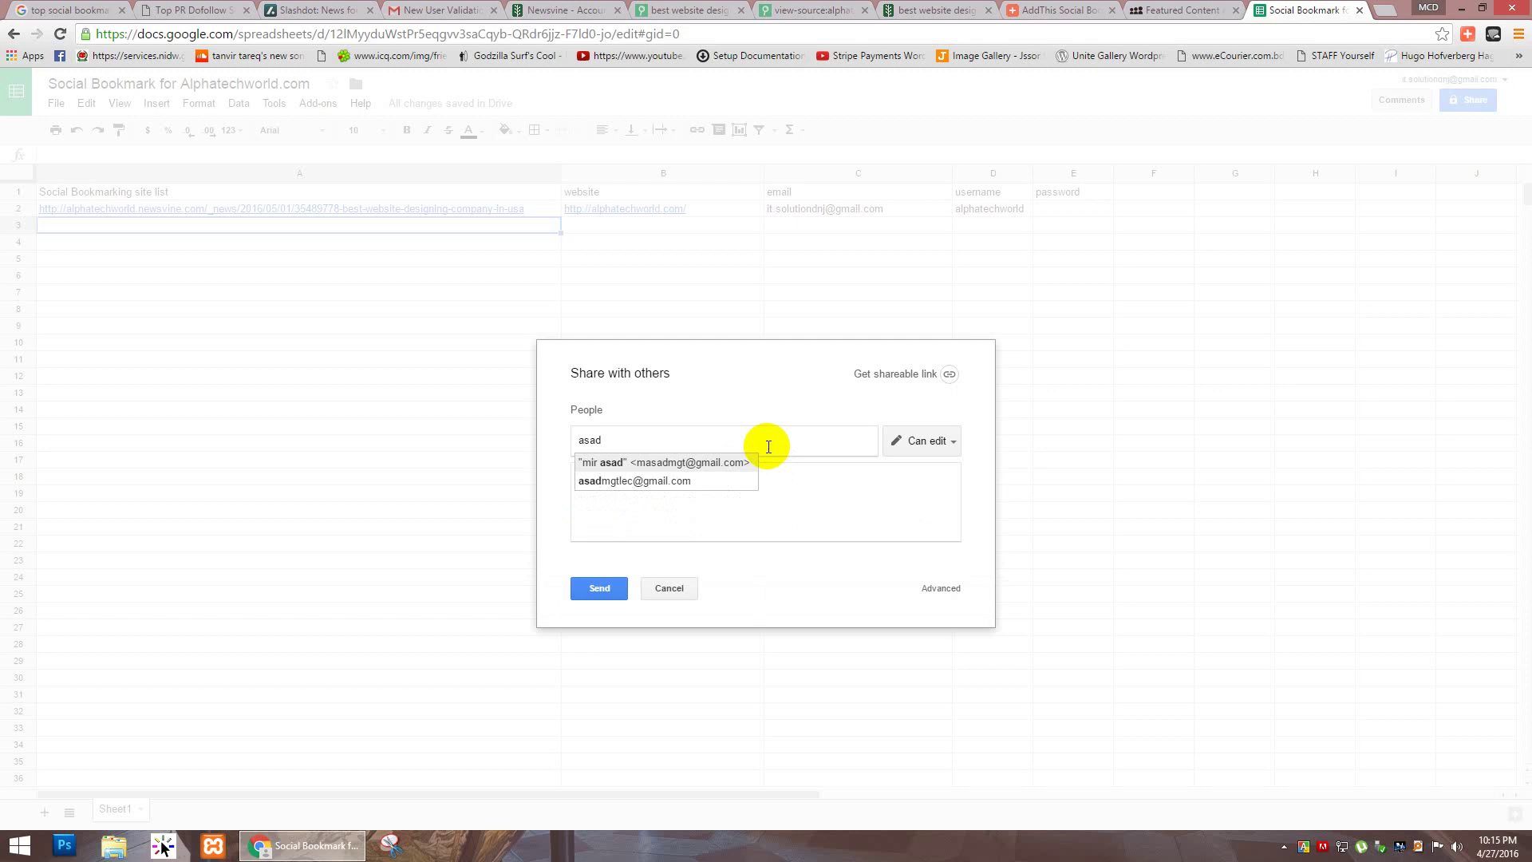
pyautogui.press('Down')
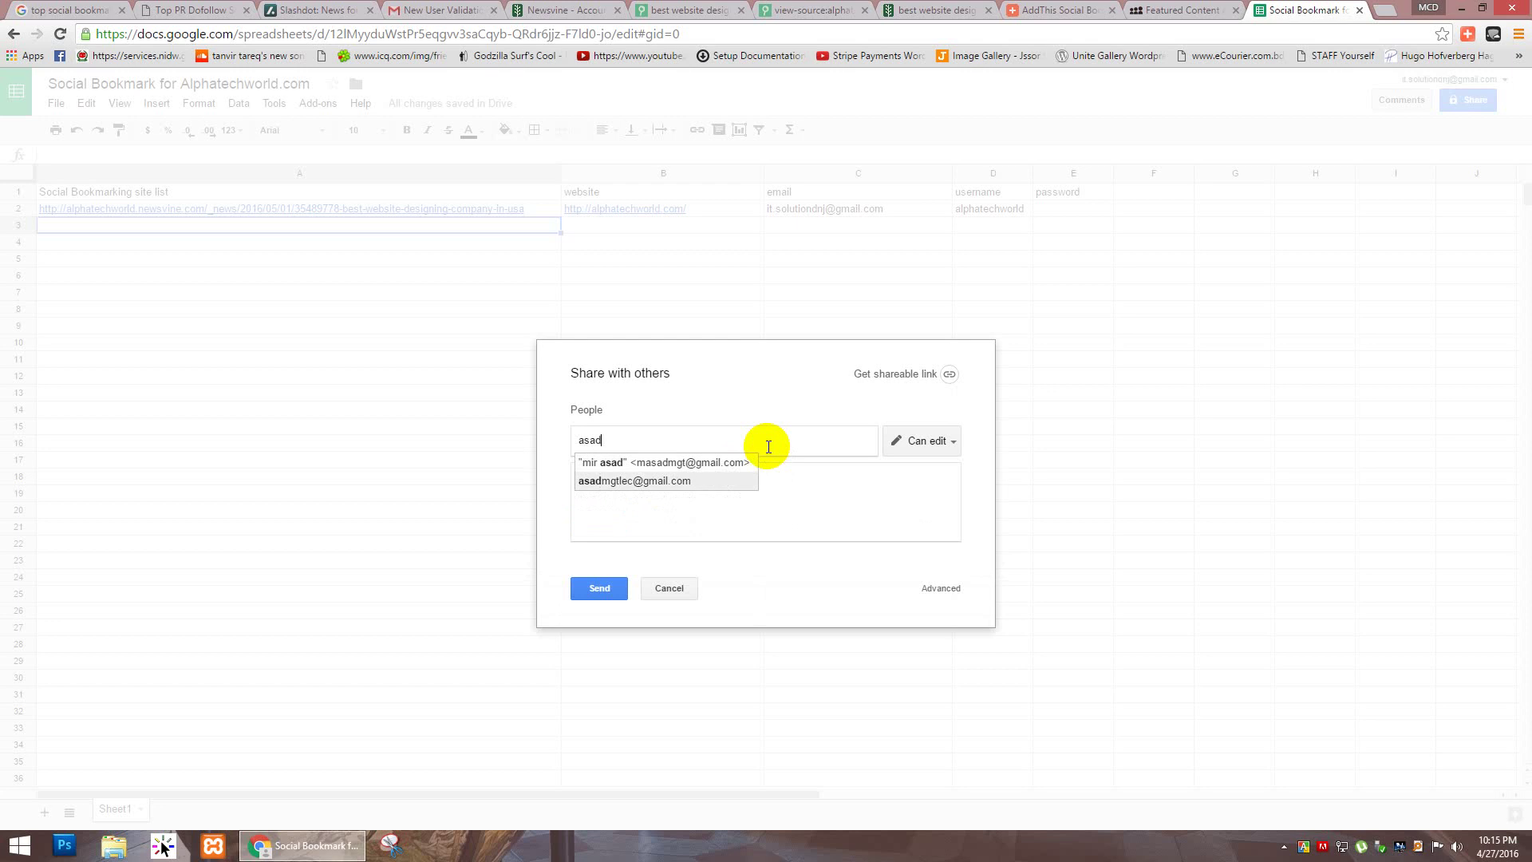
pyautogui.press('Return')
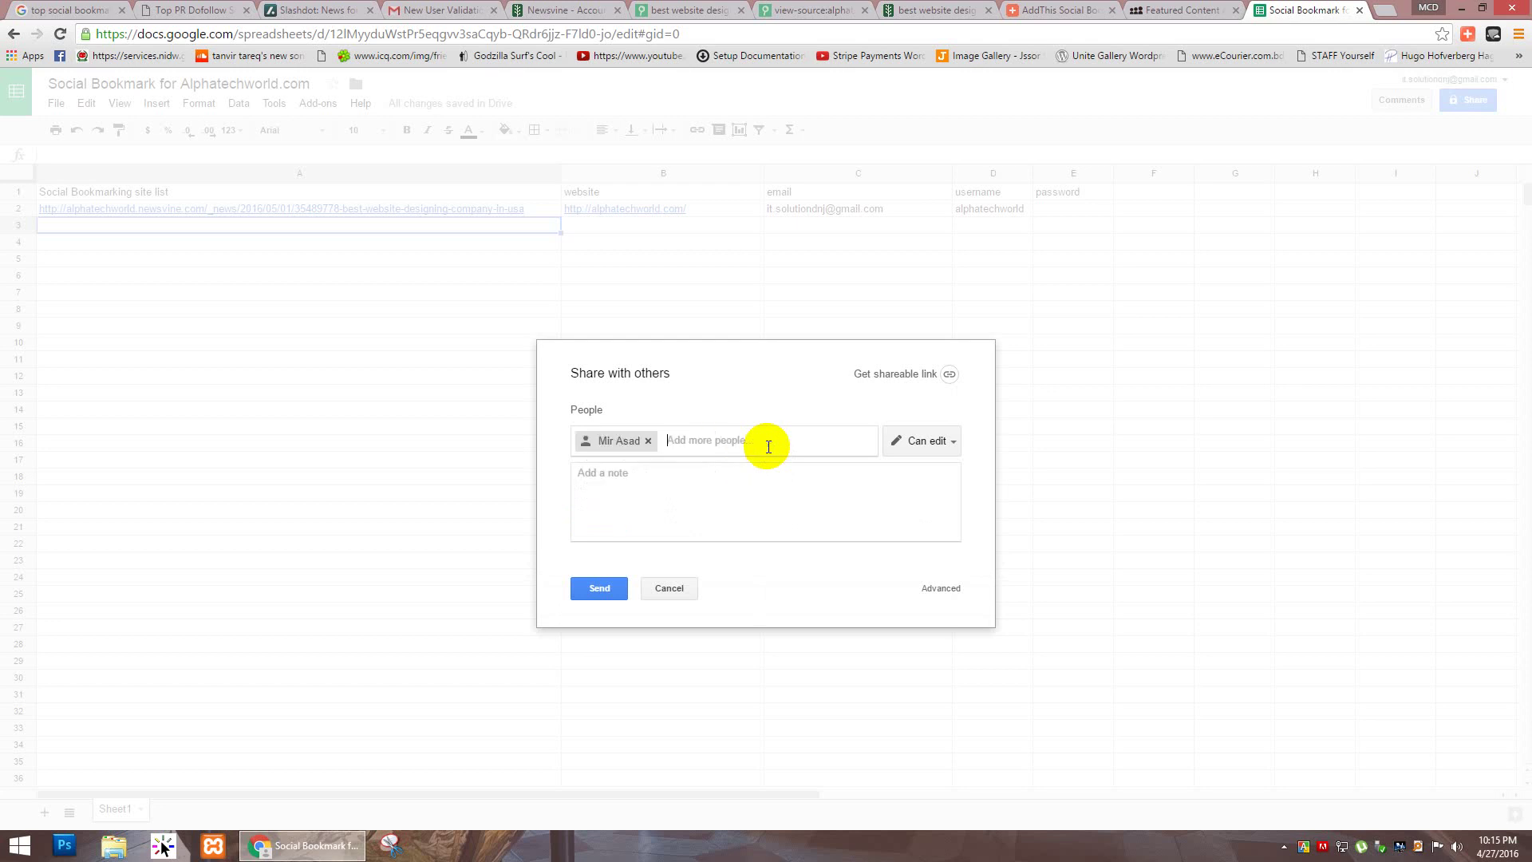
pyautogui.press('Return')
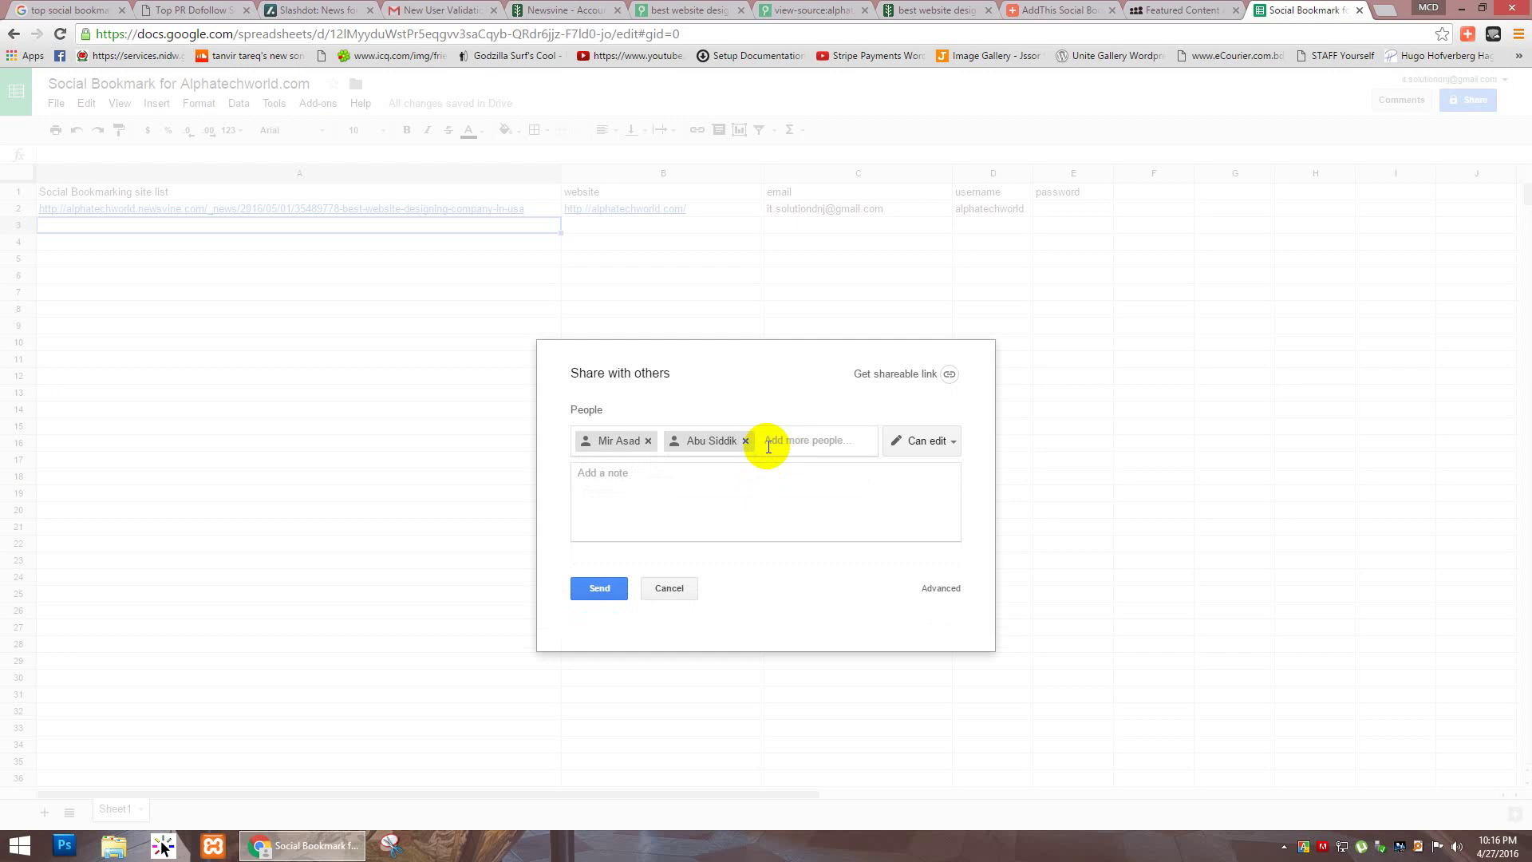
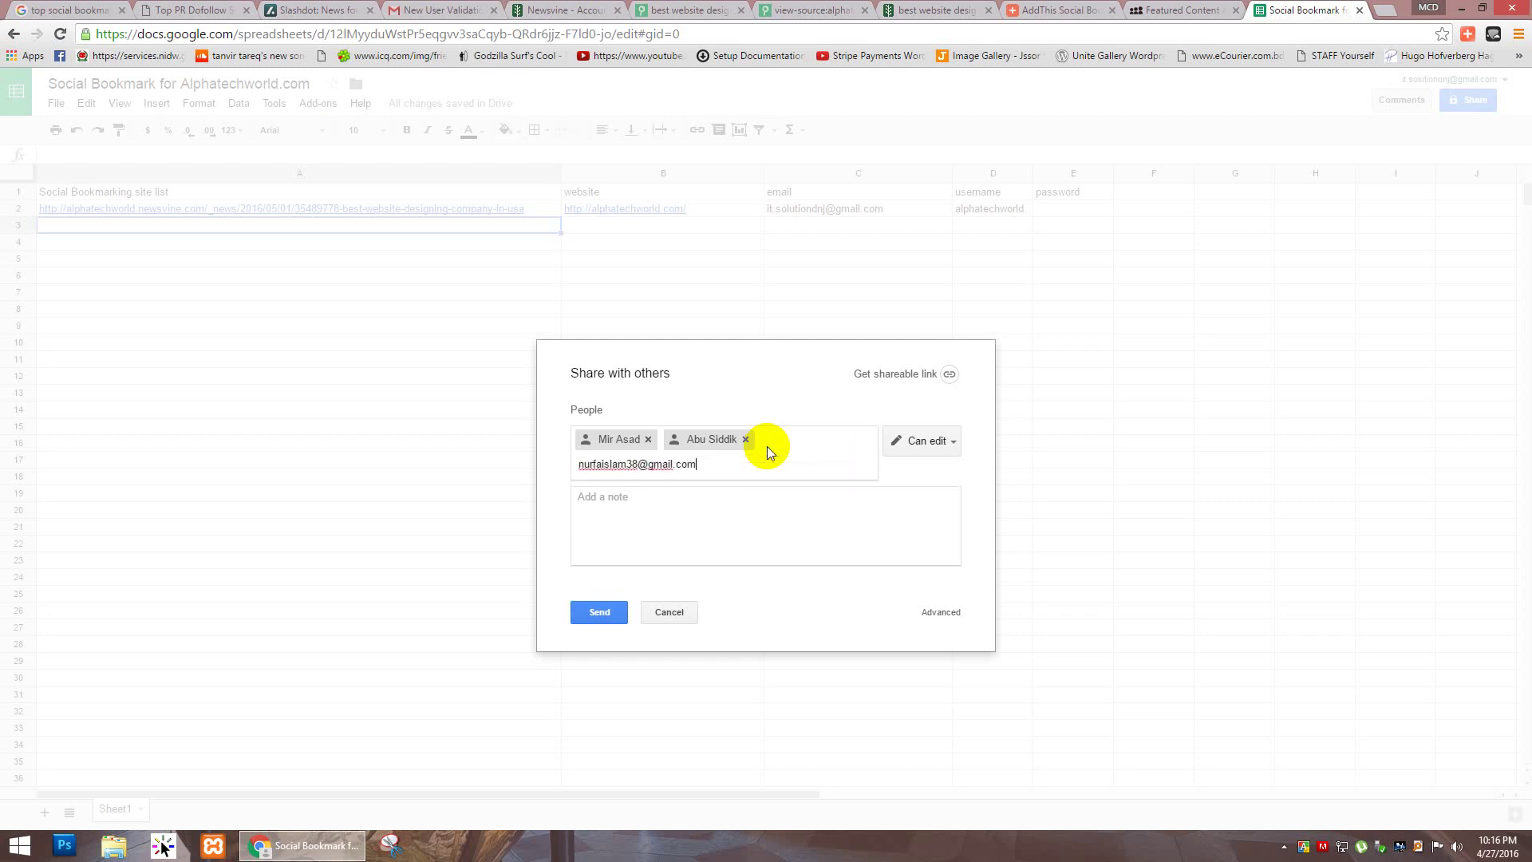
# Step: Add three more collaborators' addresses, keep Can edit permission, and send the invitations
pyautogui.press('Return')
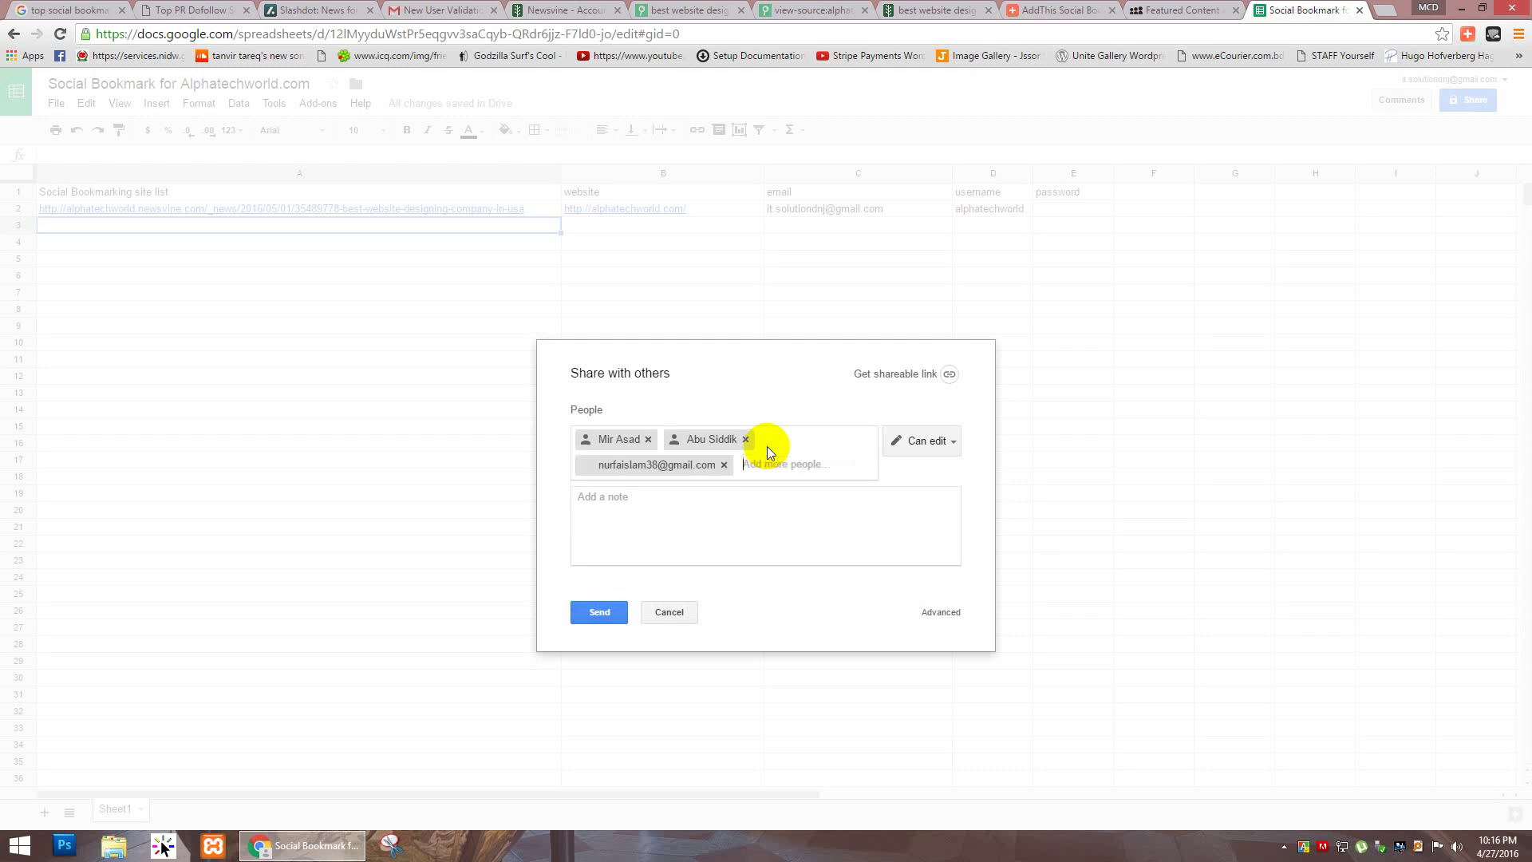
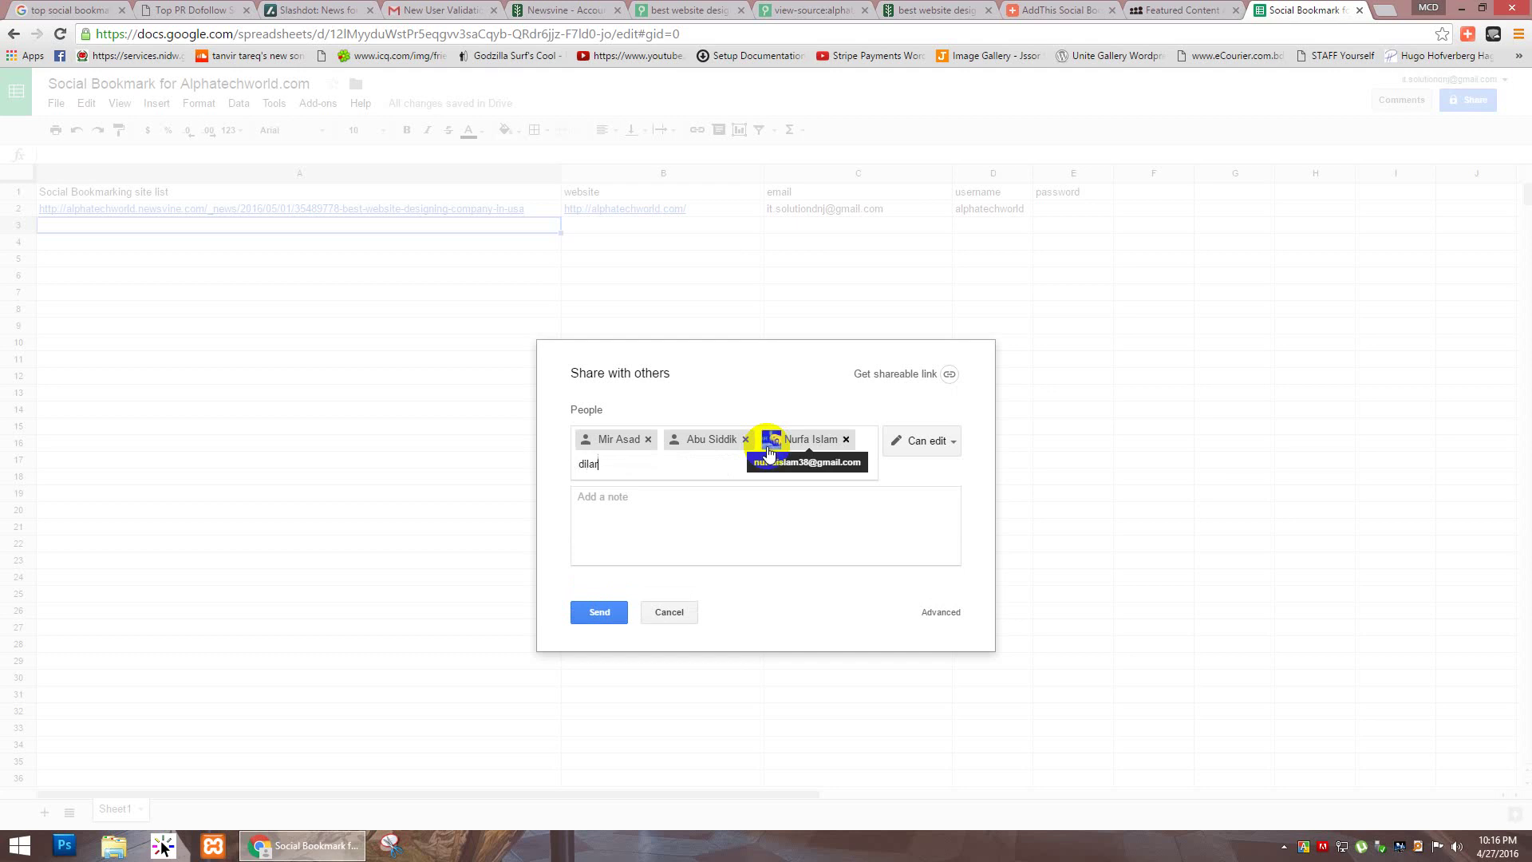
pyautogui.press('Return')
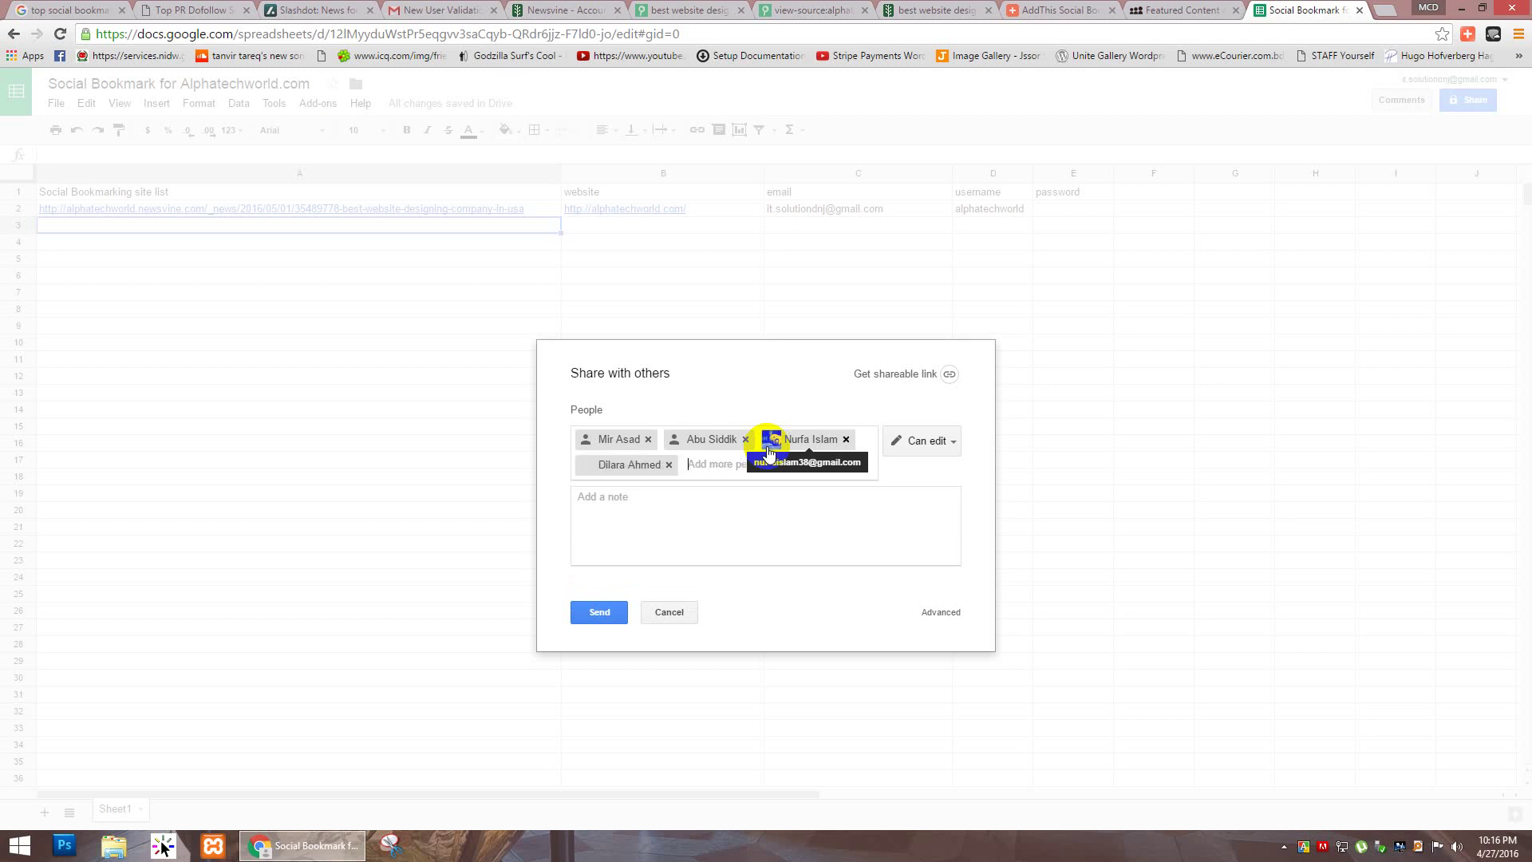
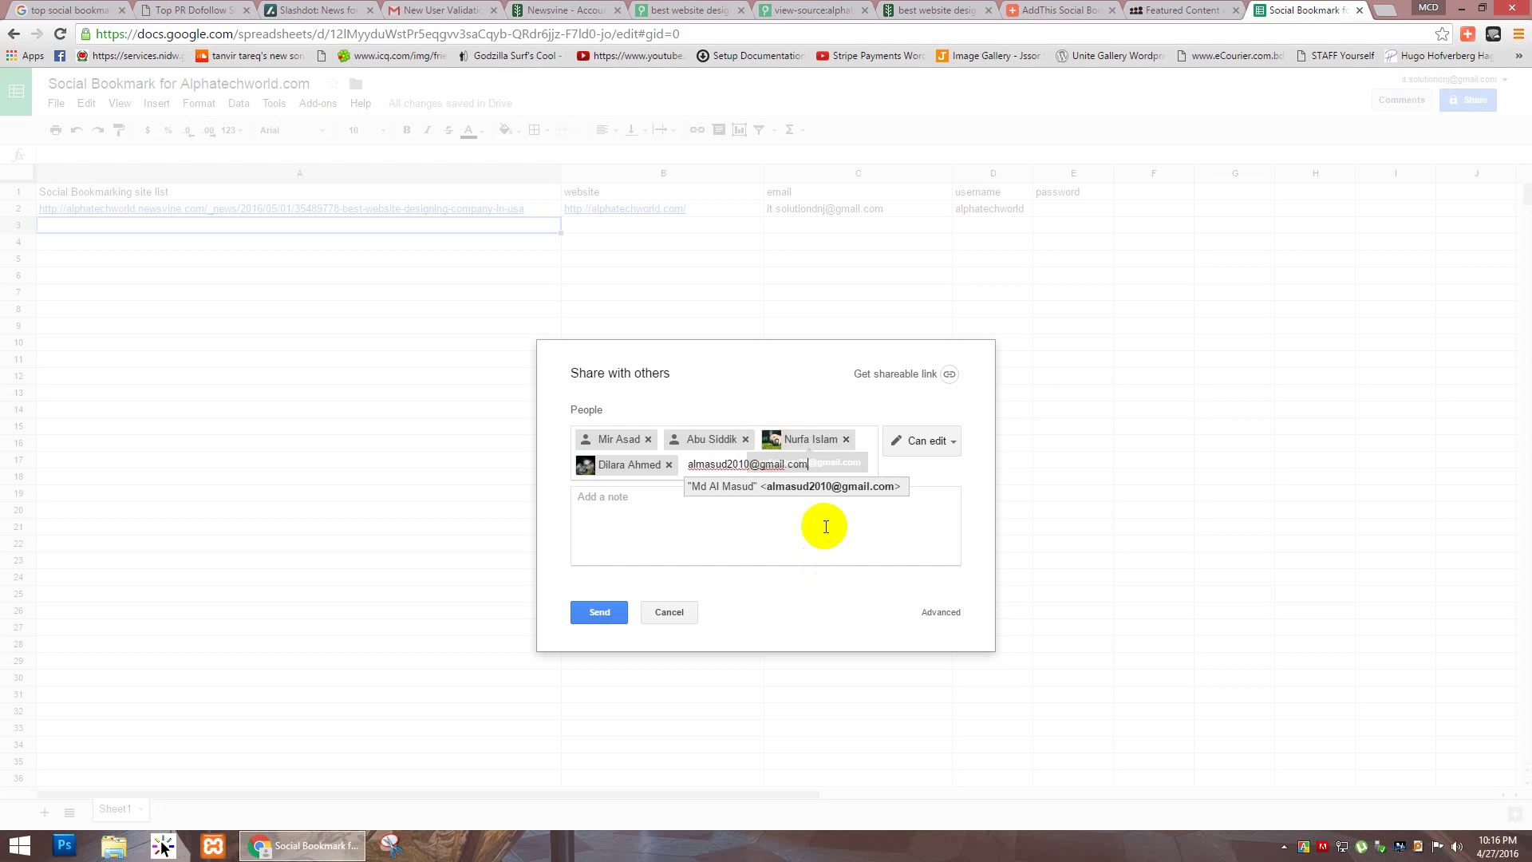
pyautogui.click(818, 487)
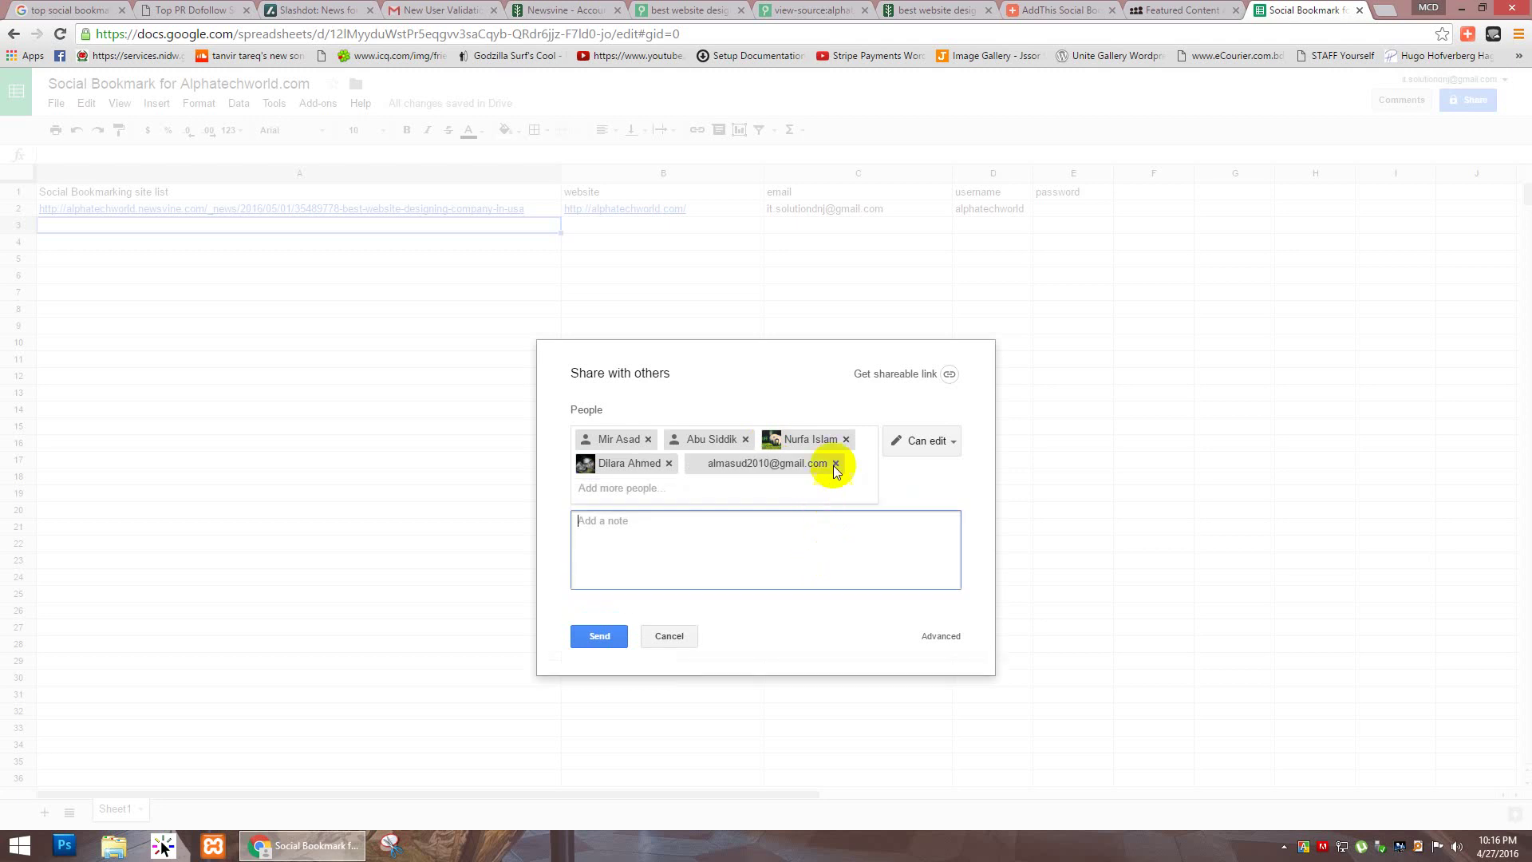
pyautogui.click(954, 441)
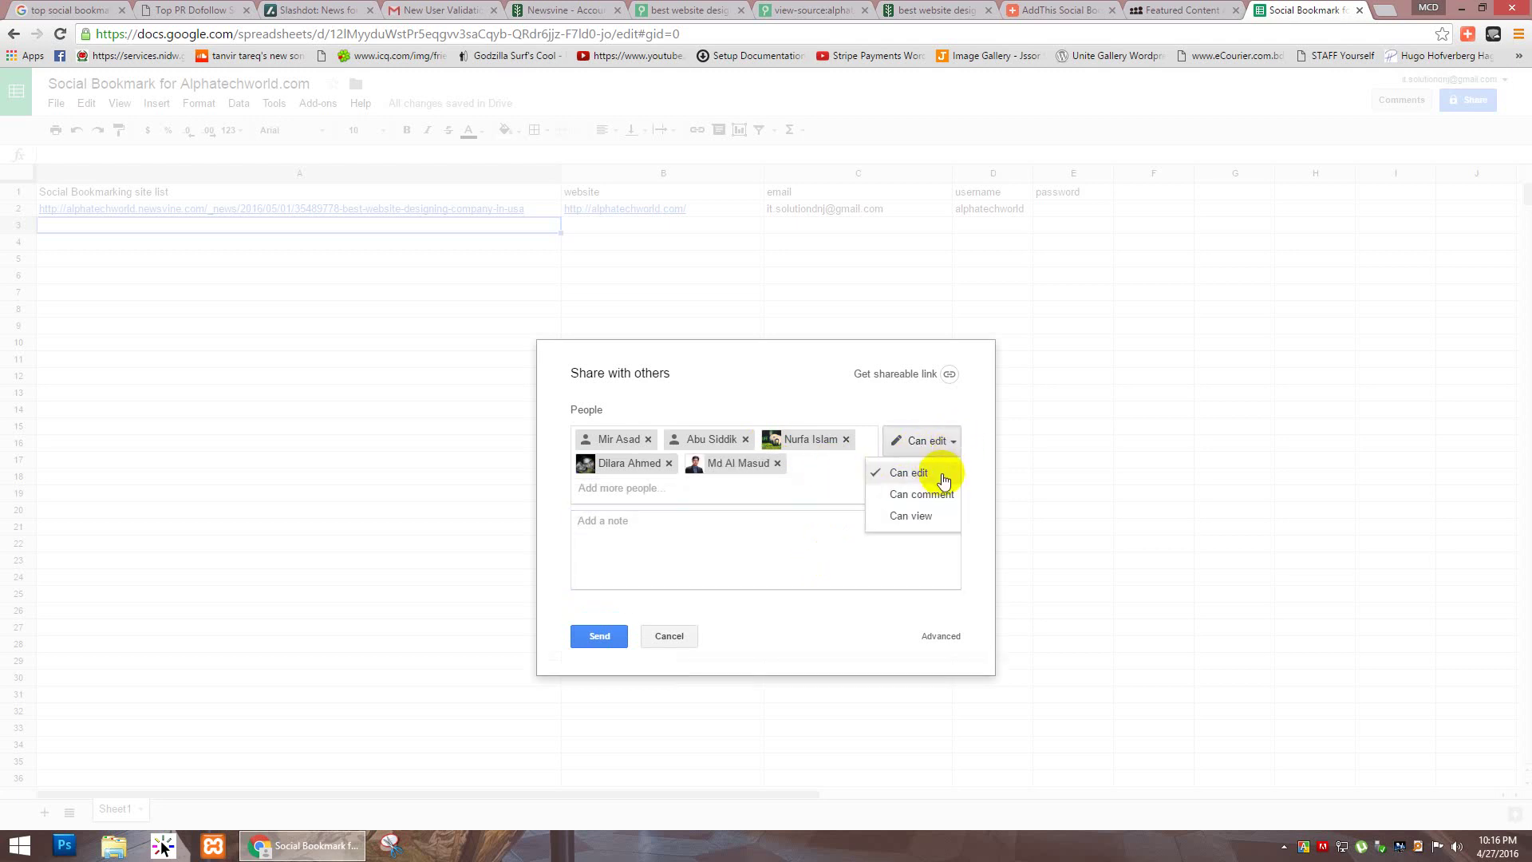
pyautogui.click(944, 479)
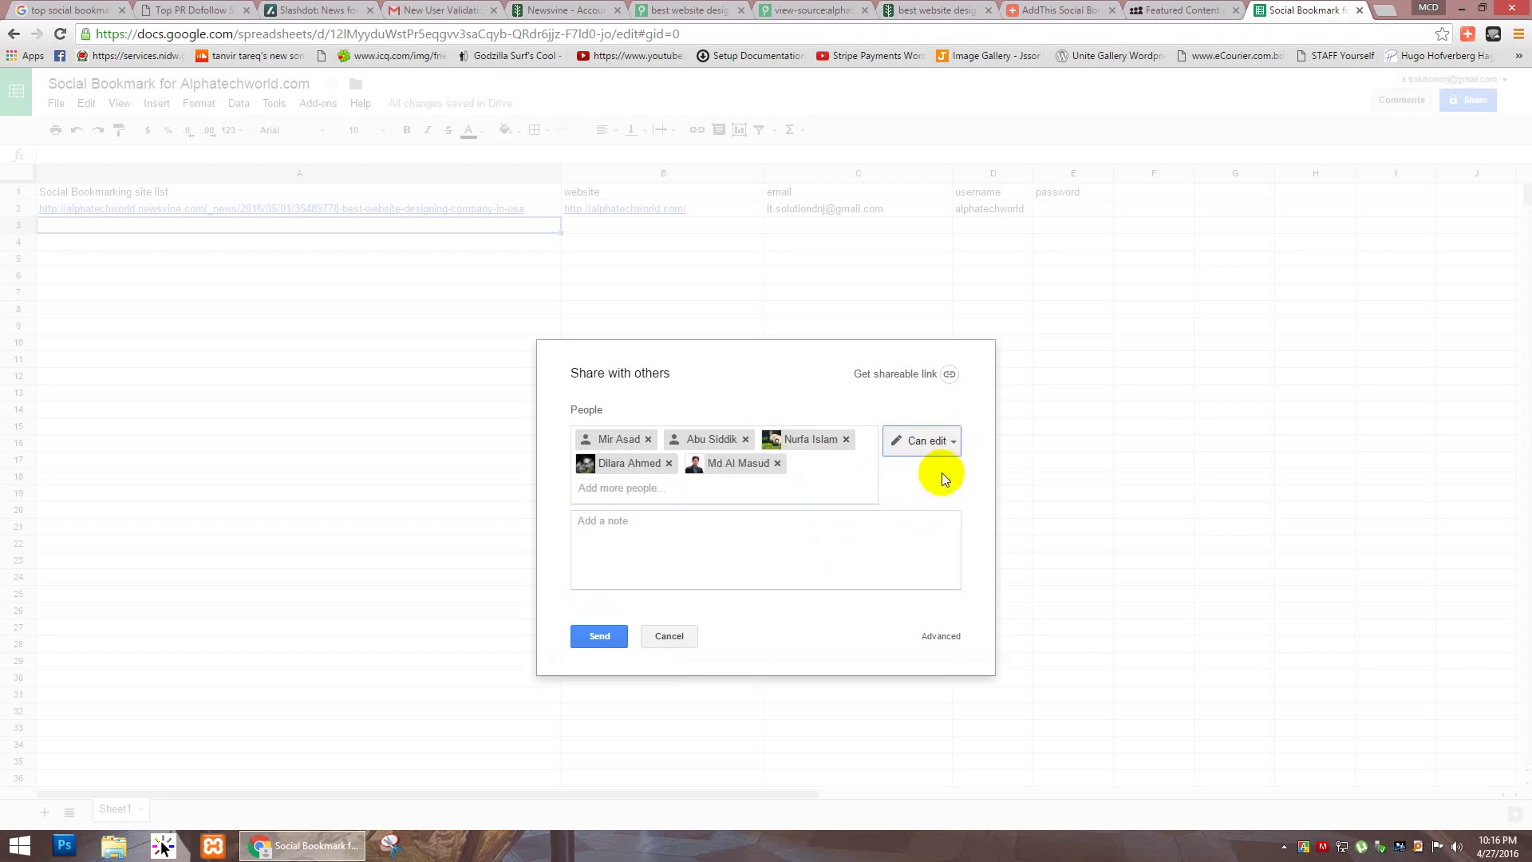
pyautogui.click(611, 636)
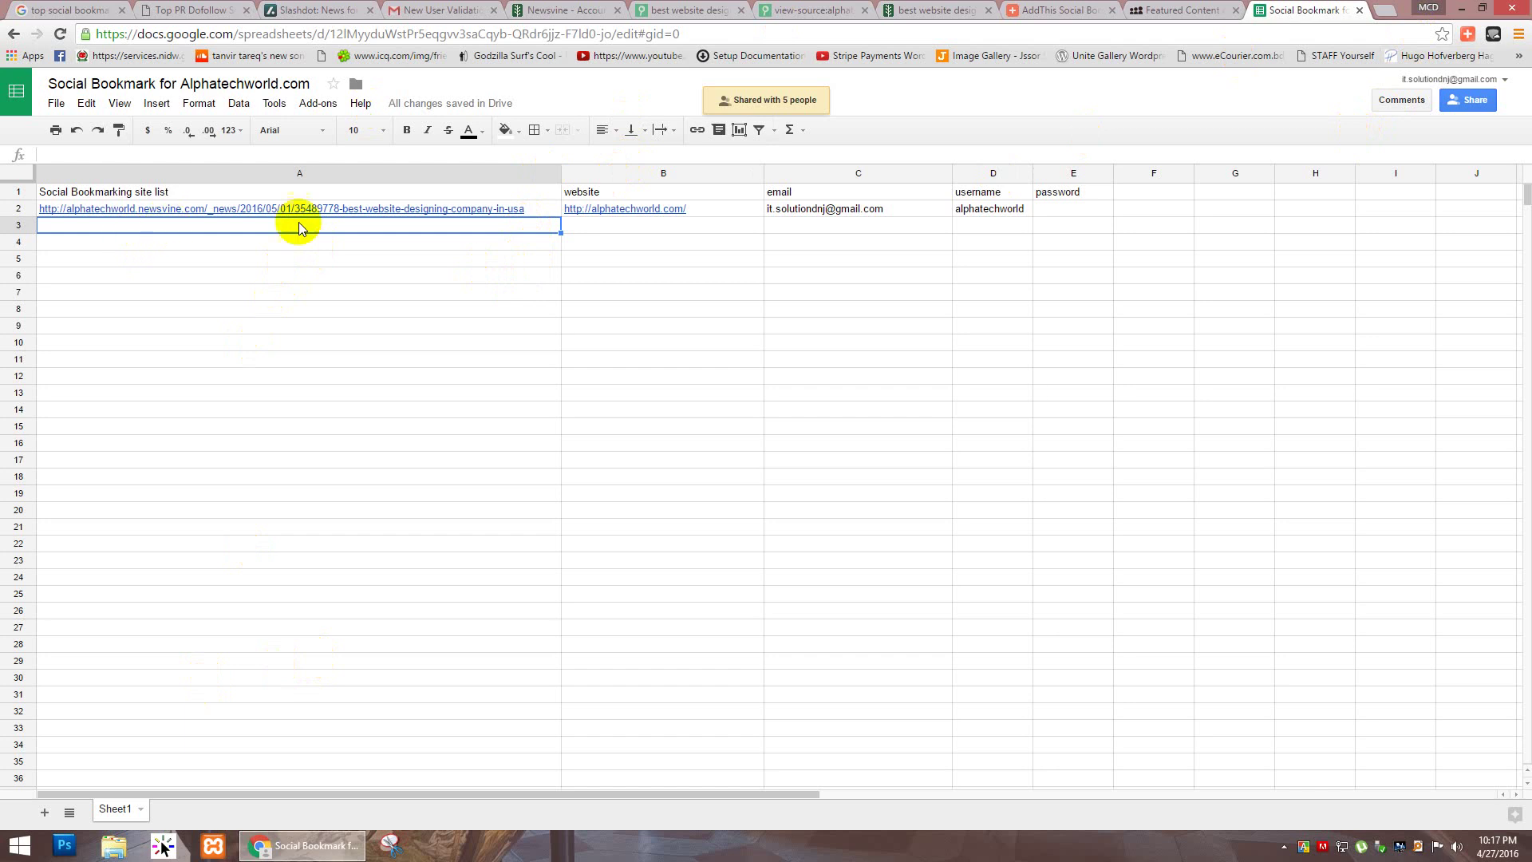
# Step: Select cells B3 and A3 in the shared sheet
pyautogui.click(589, 230)
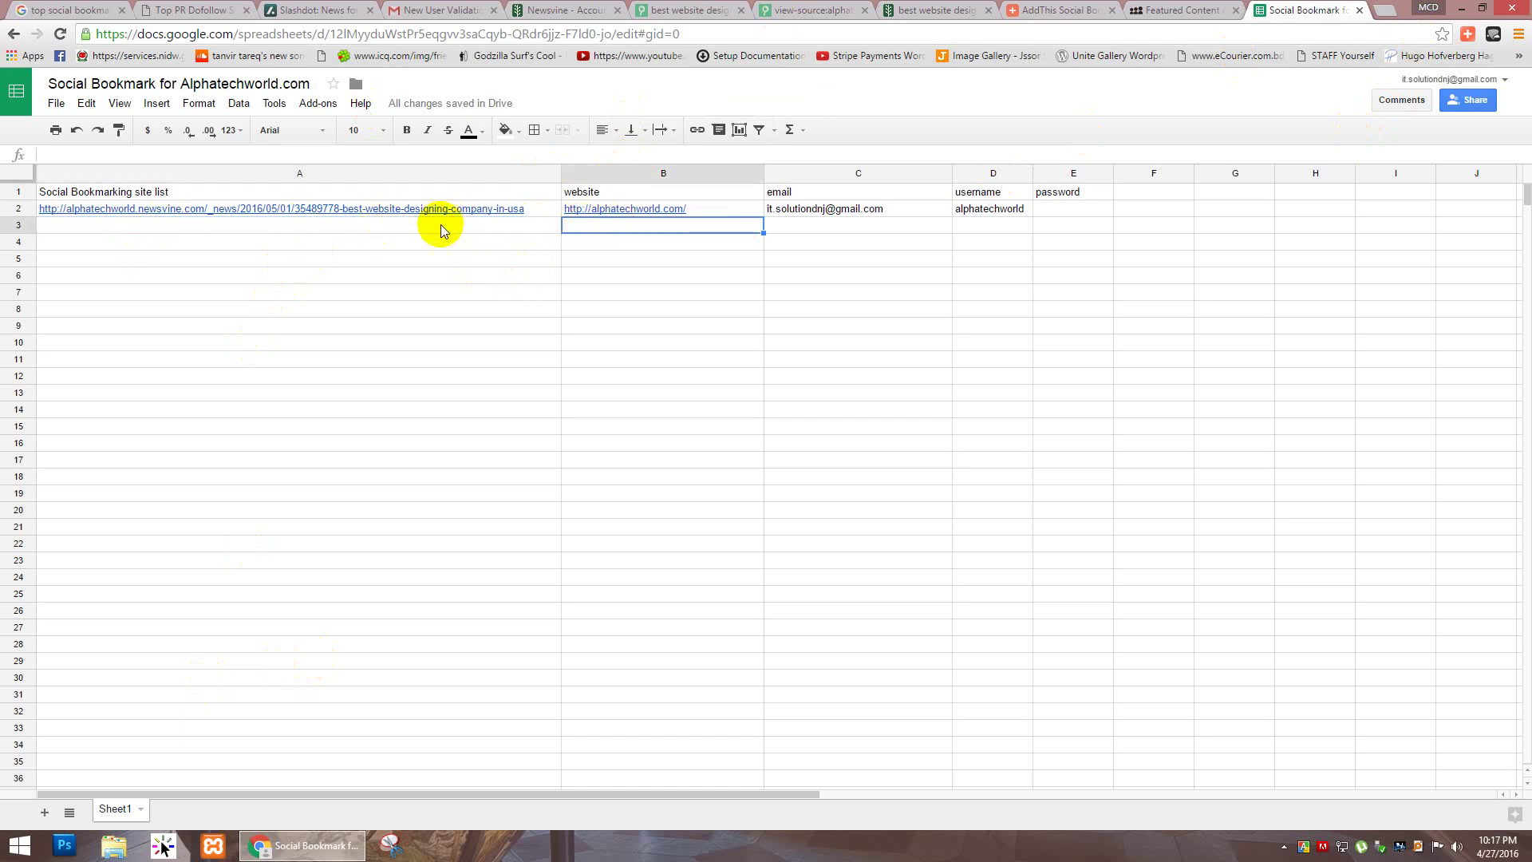
pyautogui.click(151, 231)
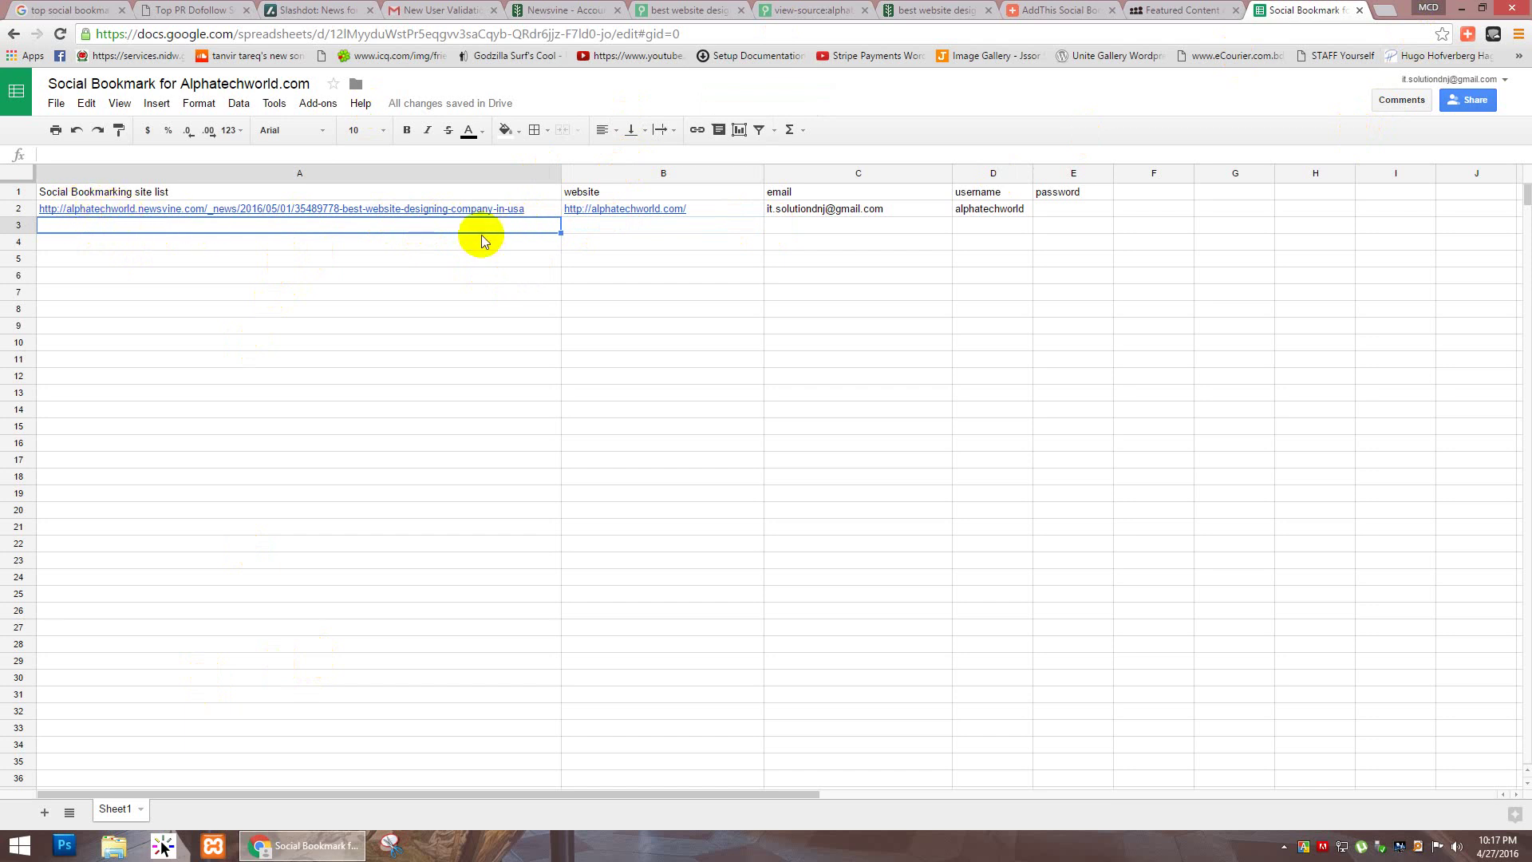
# Step: Add the header 'Editor' in cell F1 and enter 'it solution' below it in F2
pyautogui.click(612, 225)
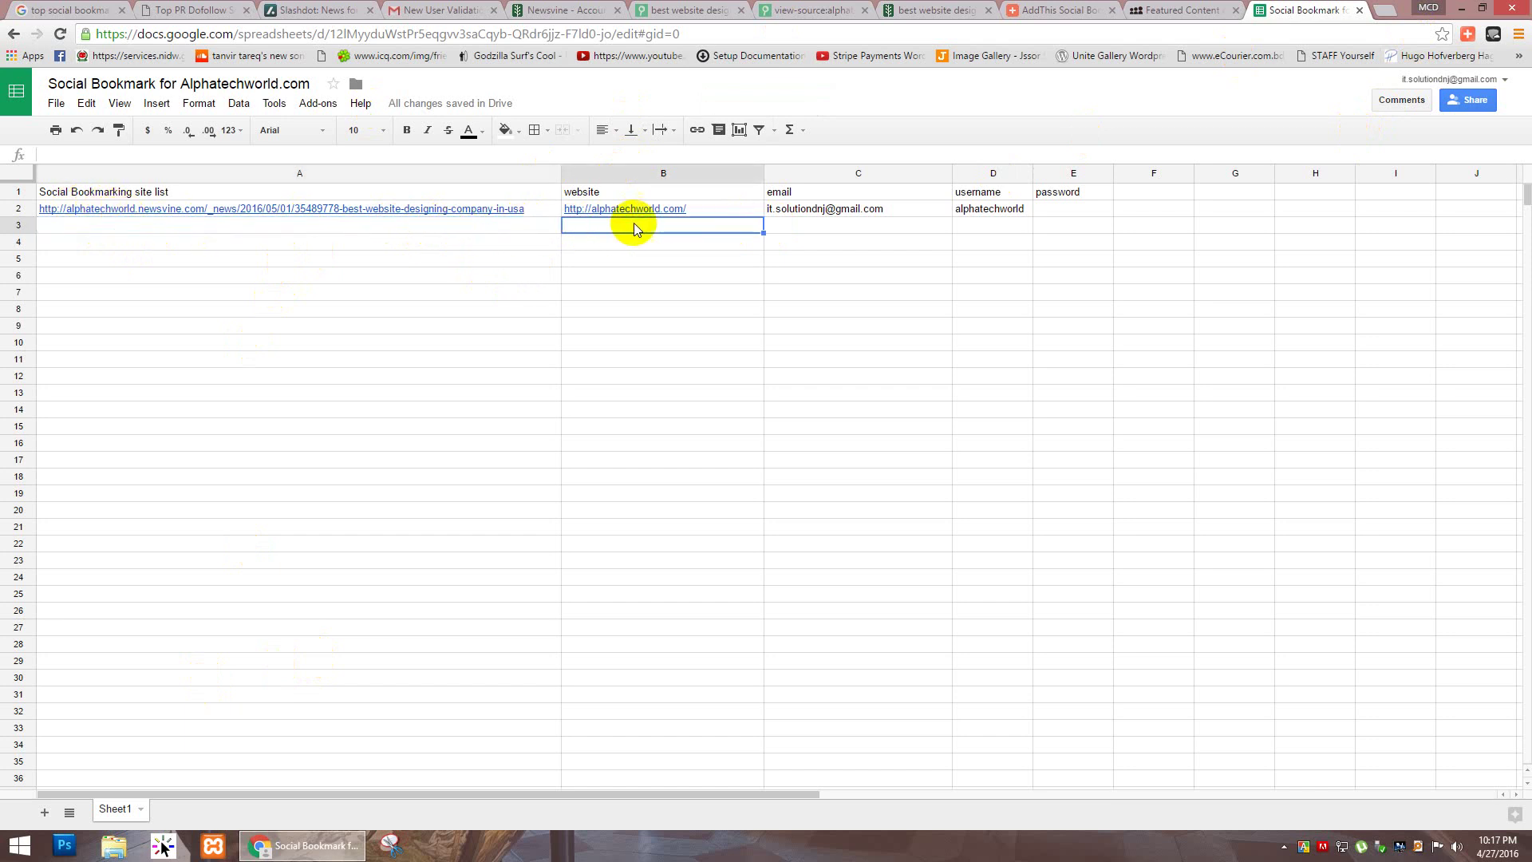
pyautogui.click(840, 225)
pyautogui.click(1023, 230)
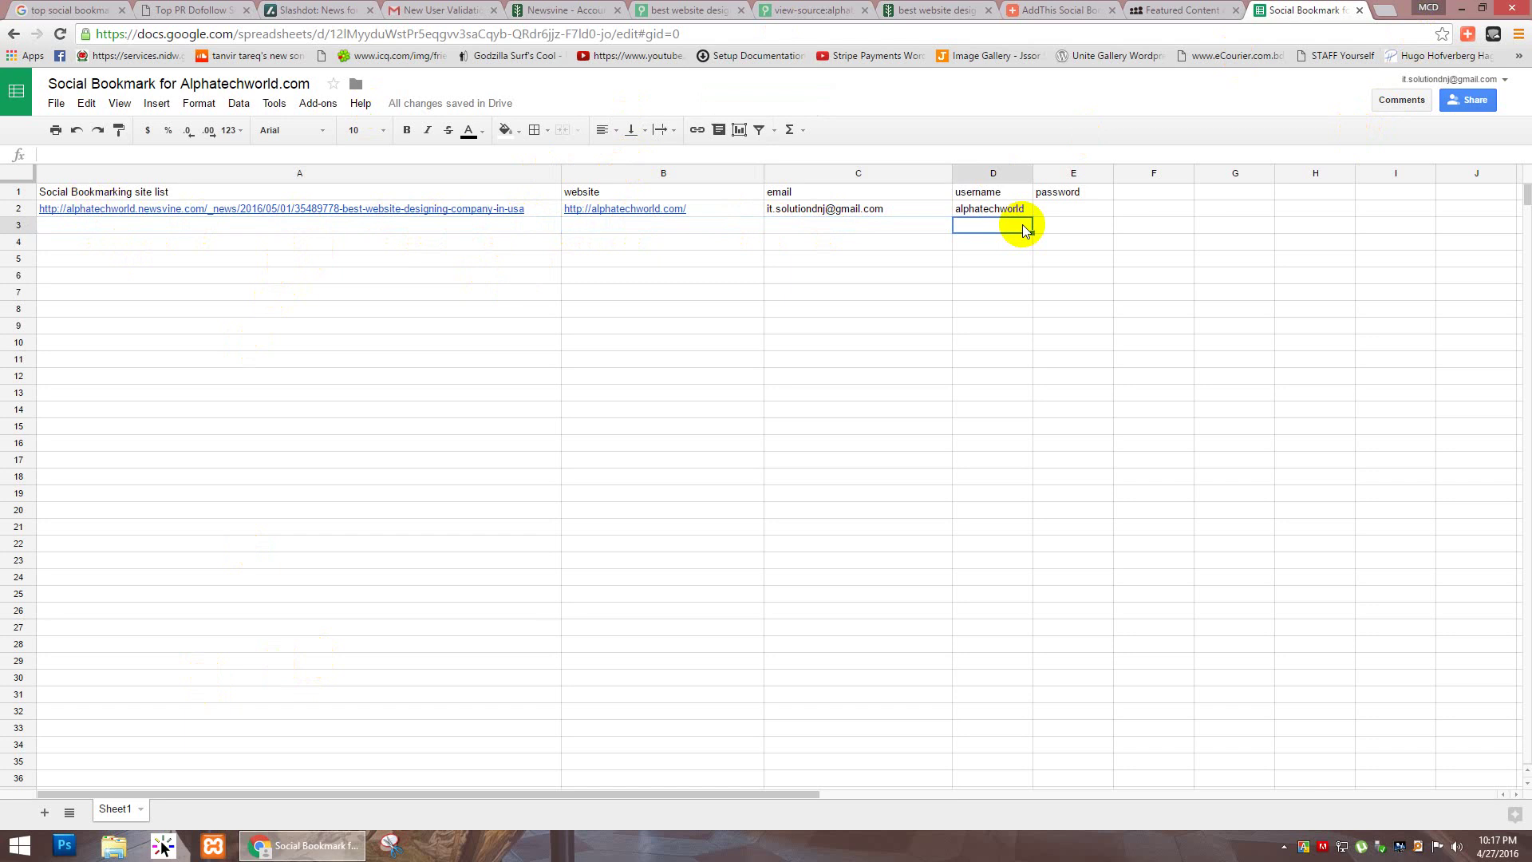
pyautogui.click(1147, 191)
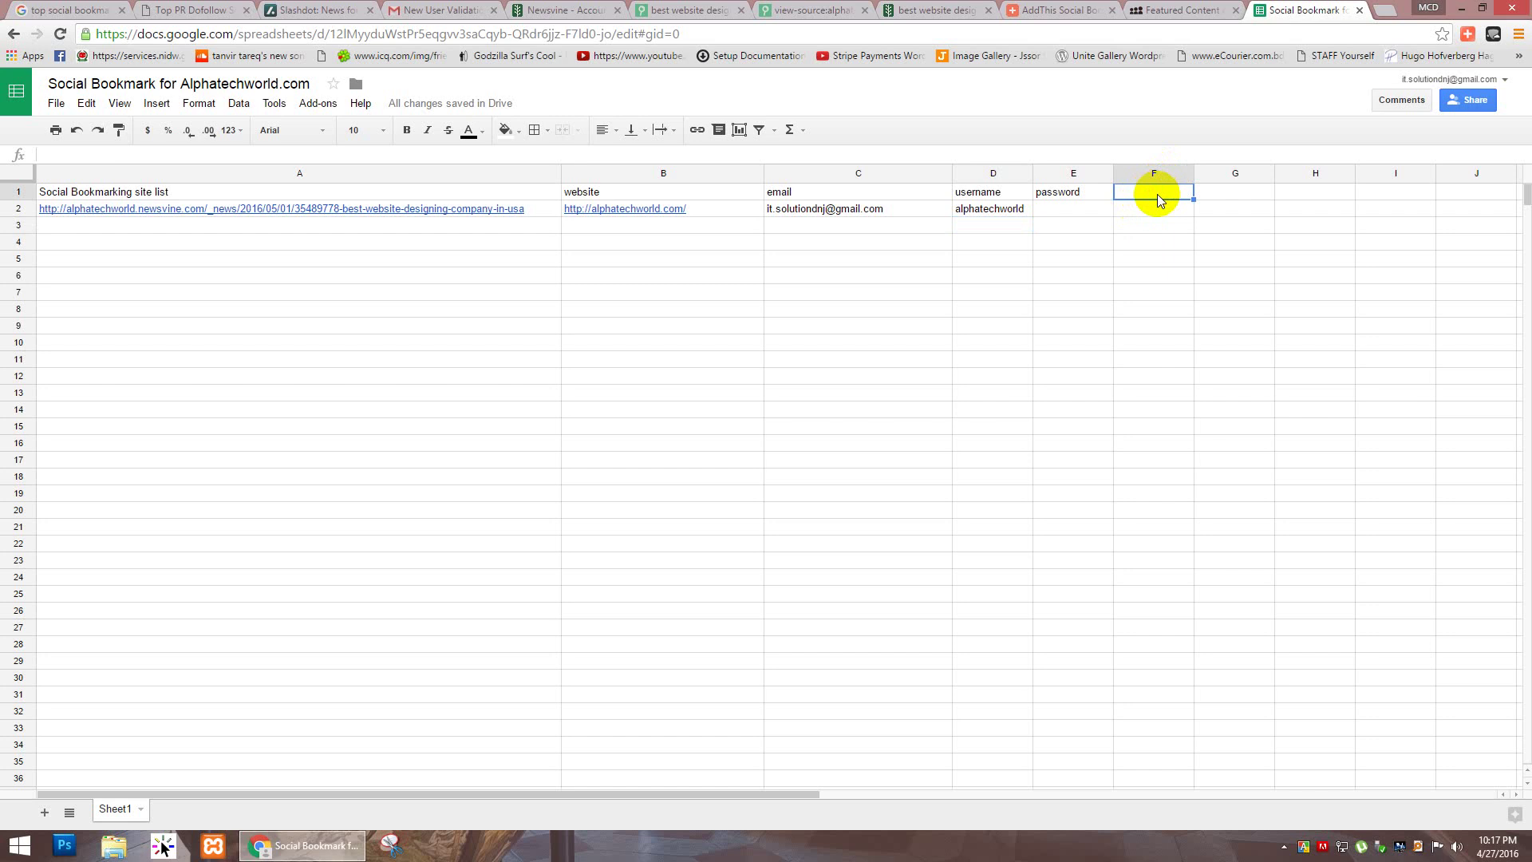
pyautogui.write('Editor')
pyautogui.press('Return')
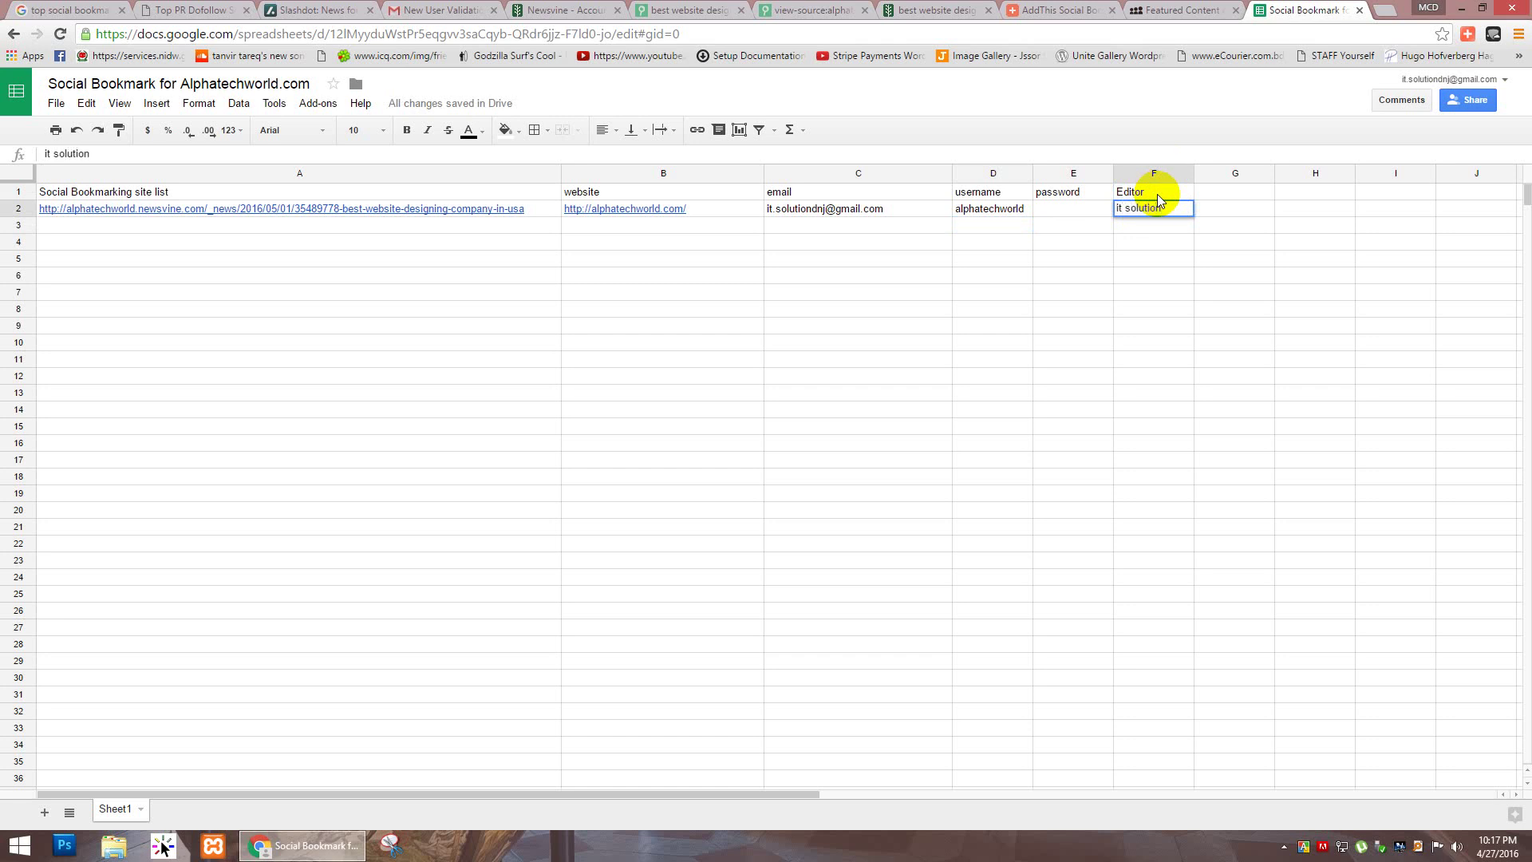
pyautogui.press('Return')
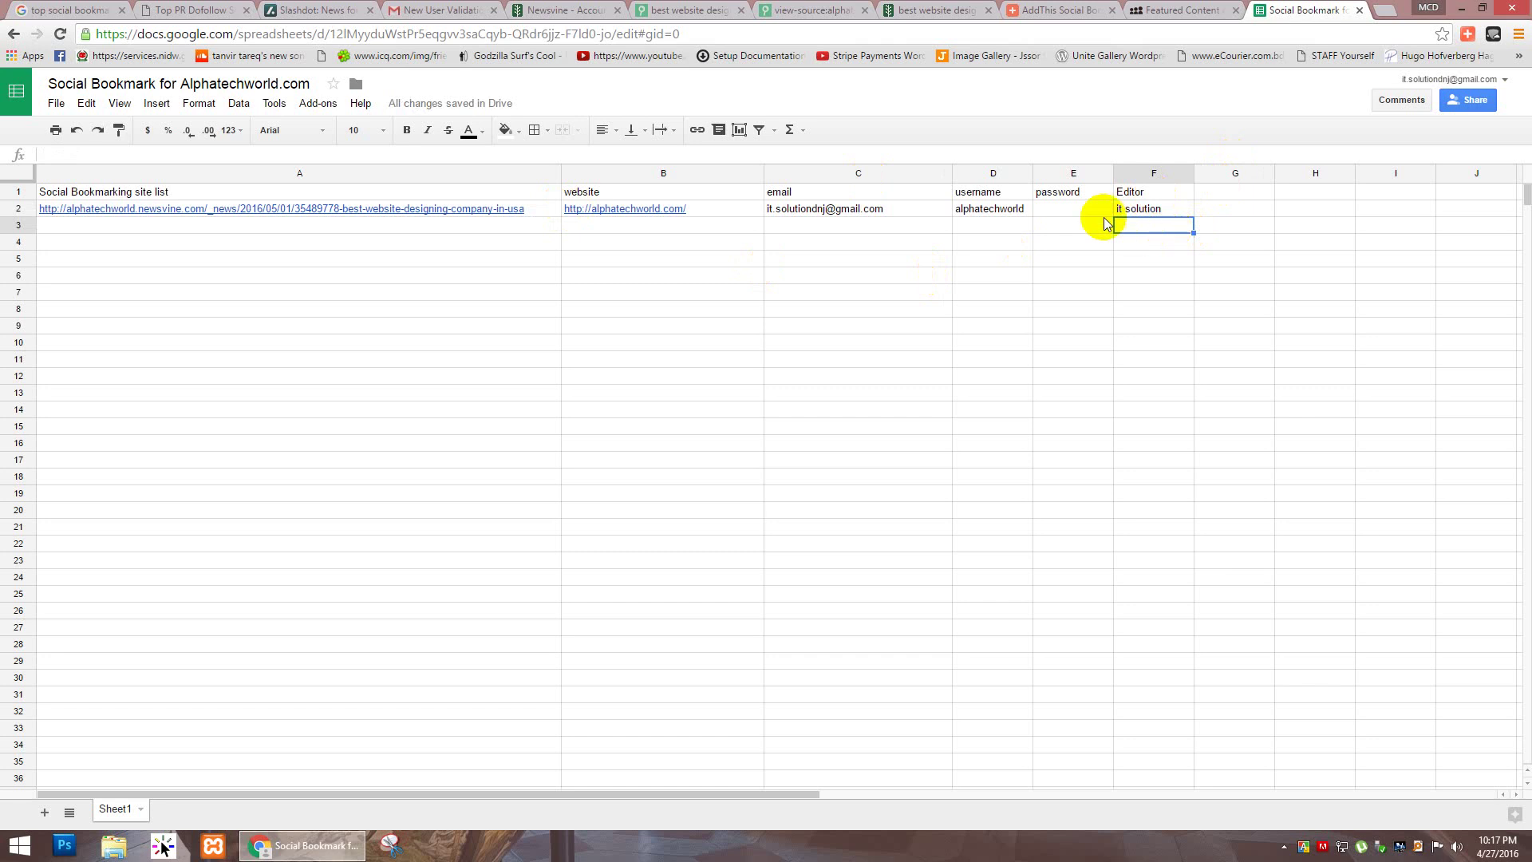
pyautogui.click(401, 225)
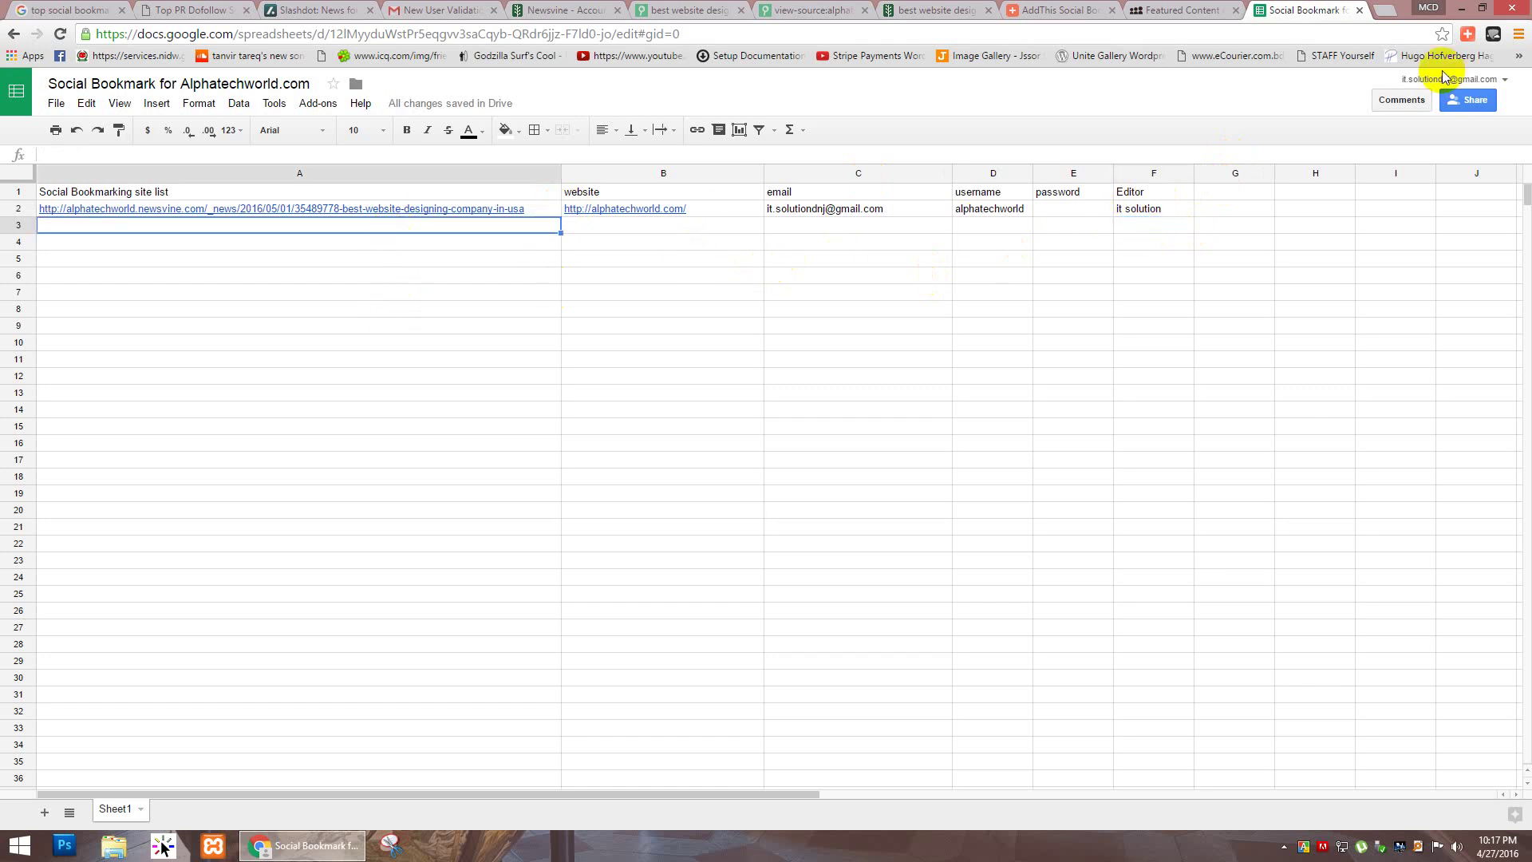
# Step: In a new Chrome tab, open Gmail from the Google apps menu
pyautogui.click(1386, 9)
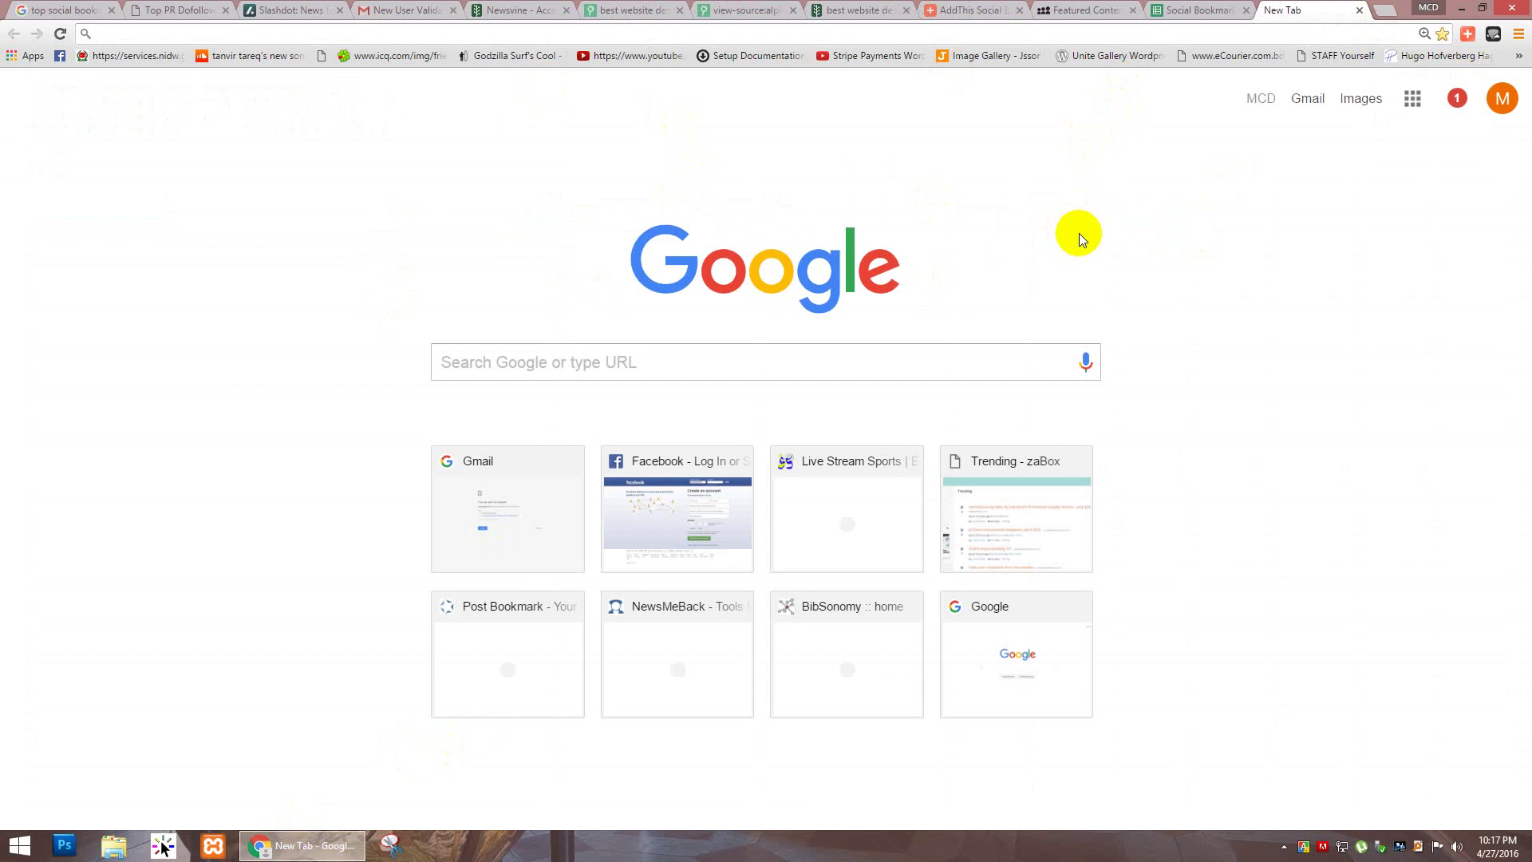
pyautogui.write('google.com')
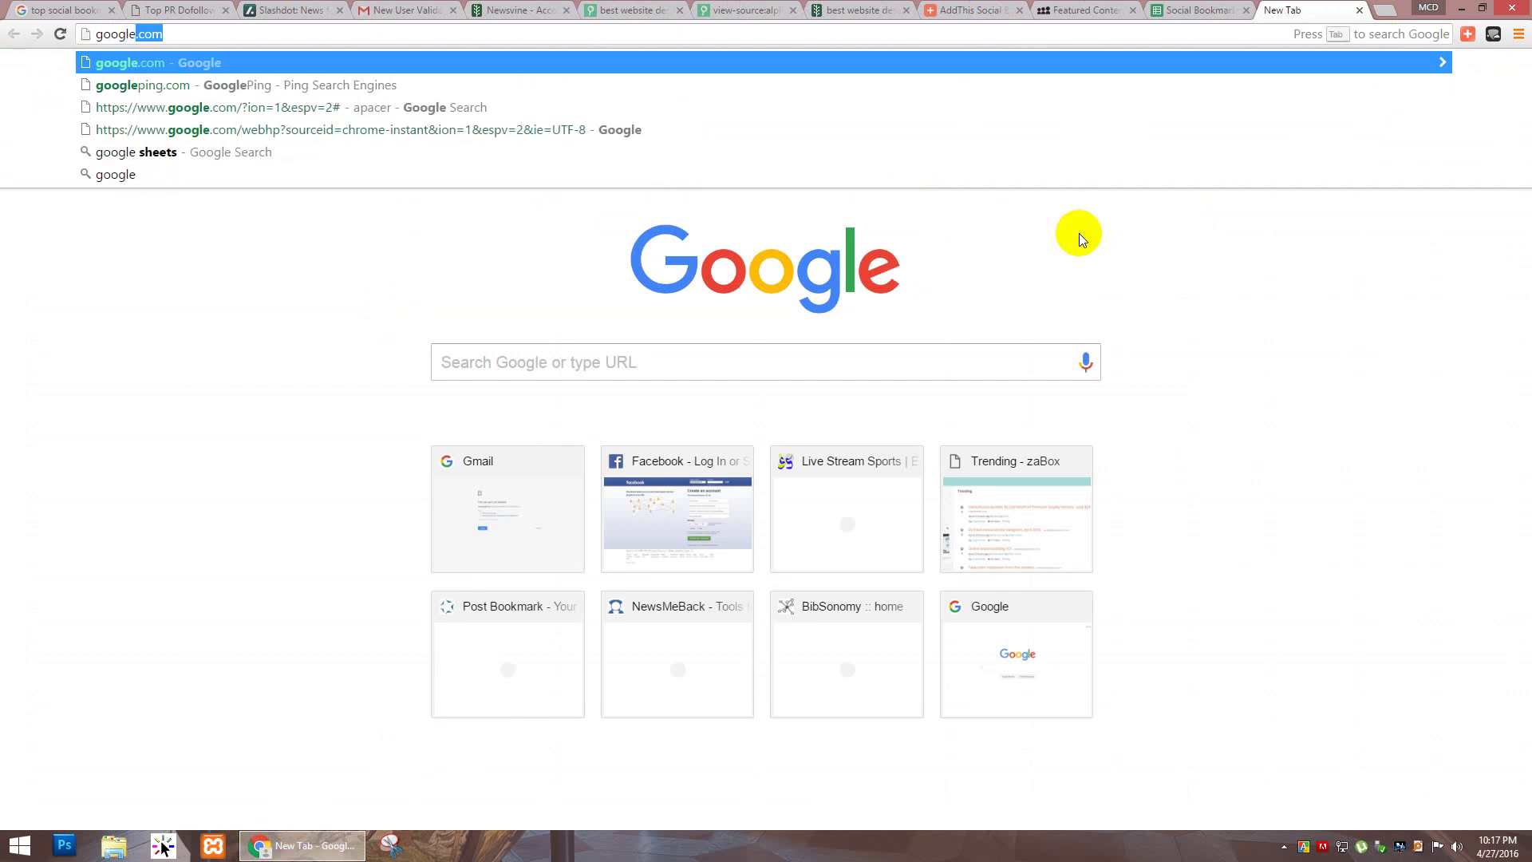
pyautogui.click(1201, 10)
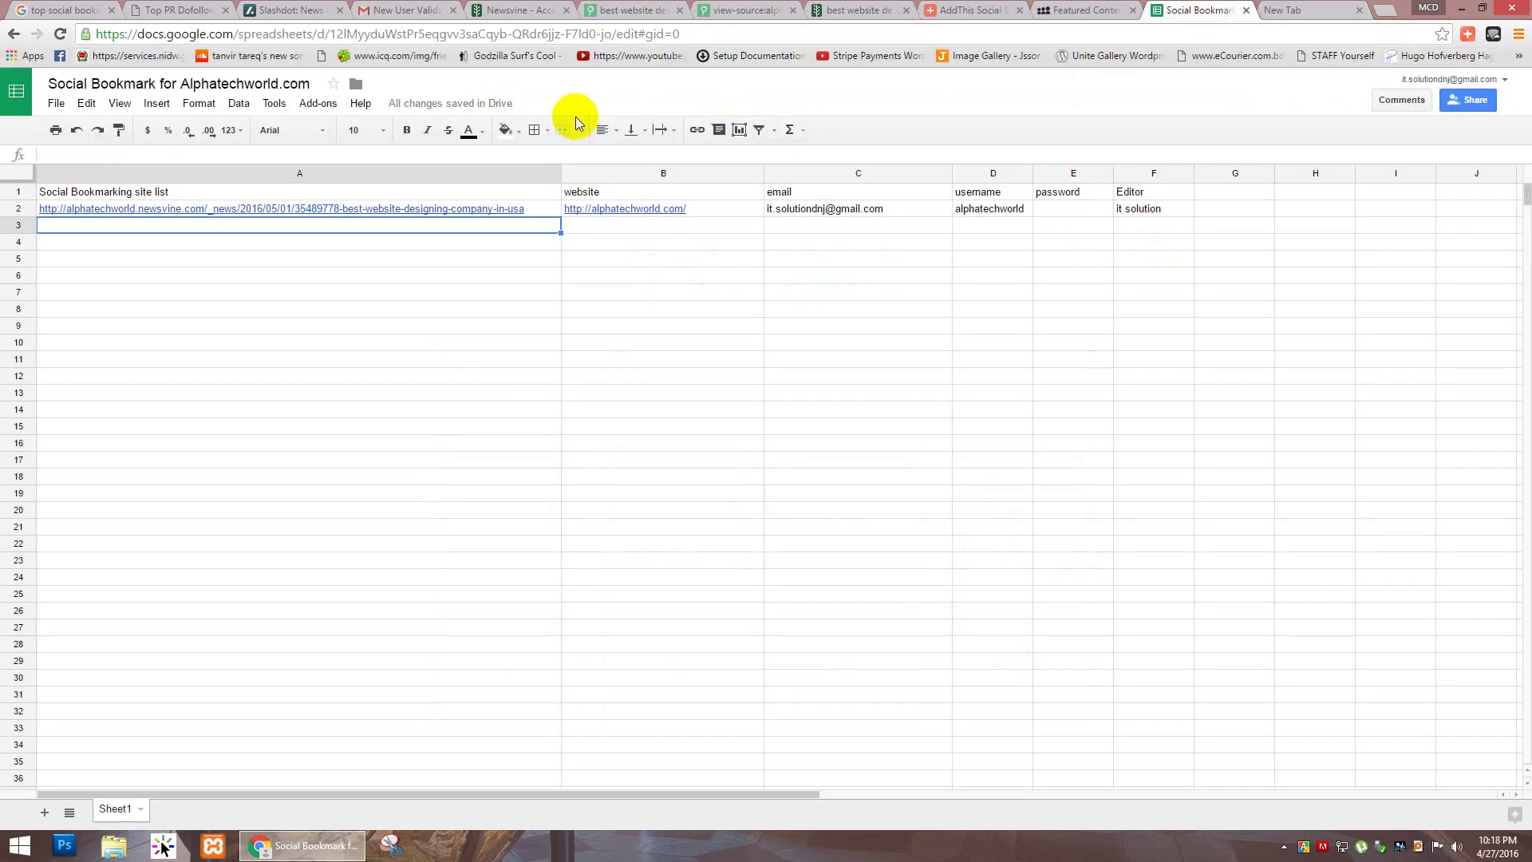
pyautogui.click(1297, 9)
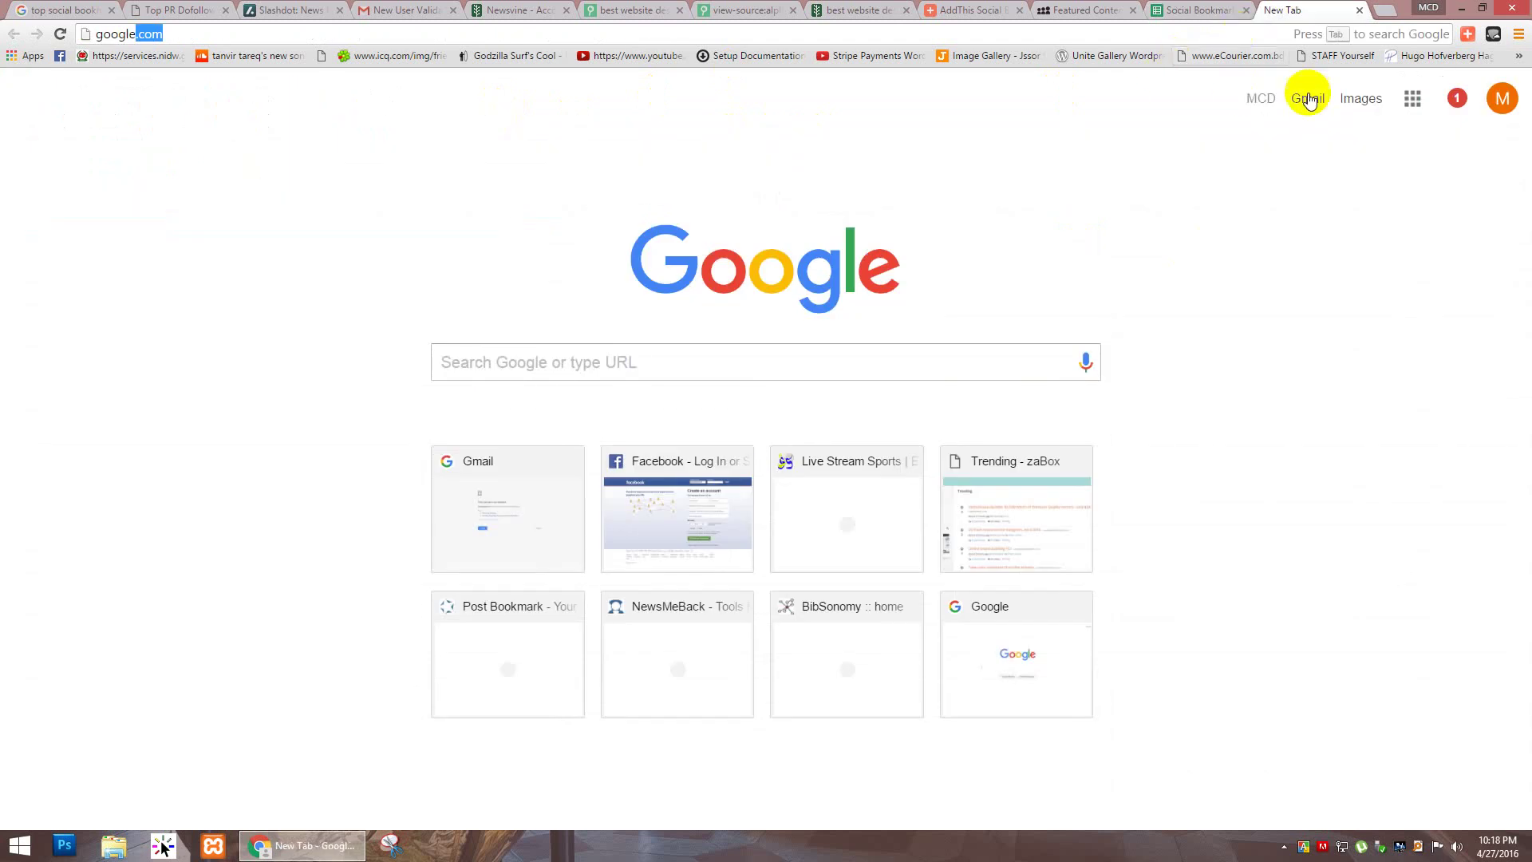
pyautogui.click(1412, 98)
pyautogui.click(1270, 405)
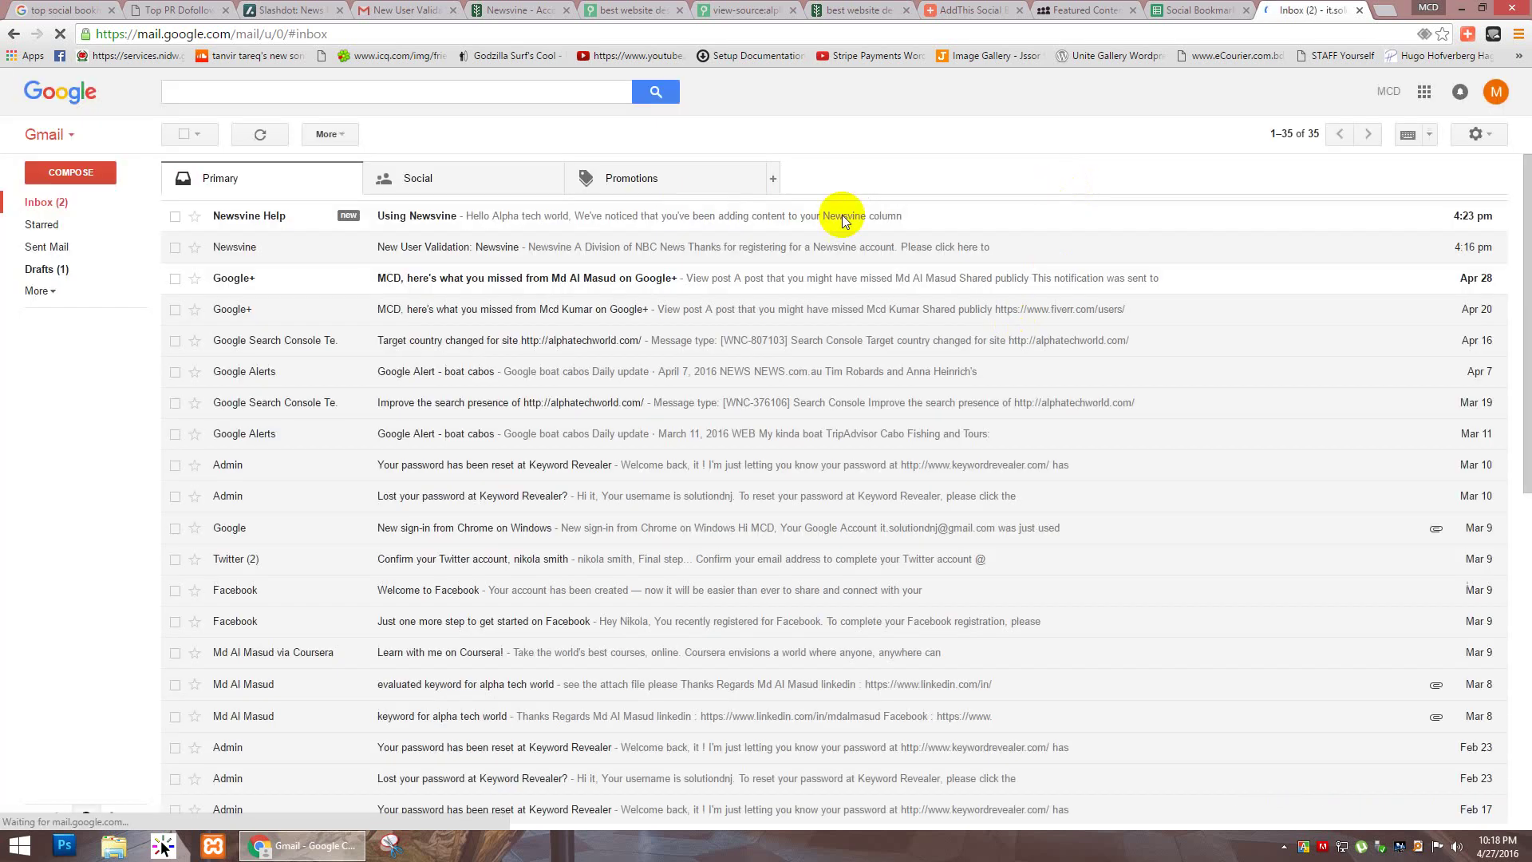
# Step: Start a new email and add the first collaborator from the autocomplete suggestions
pyautogui.click(523, 248)
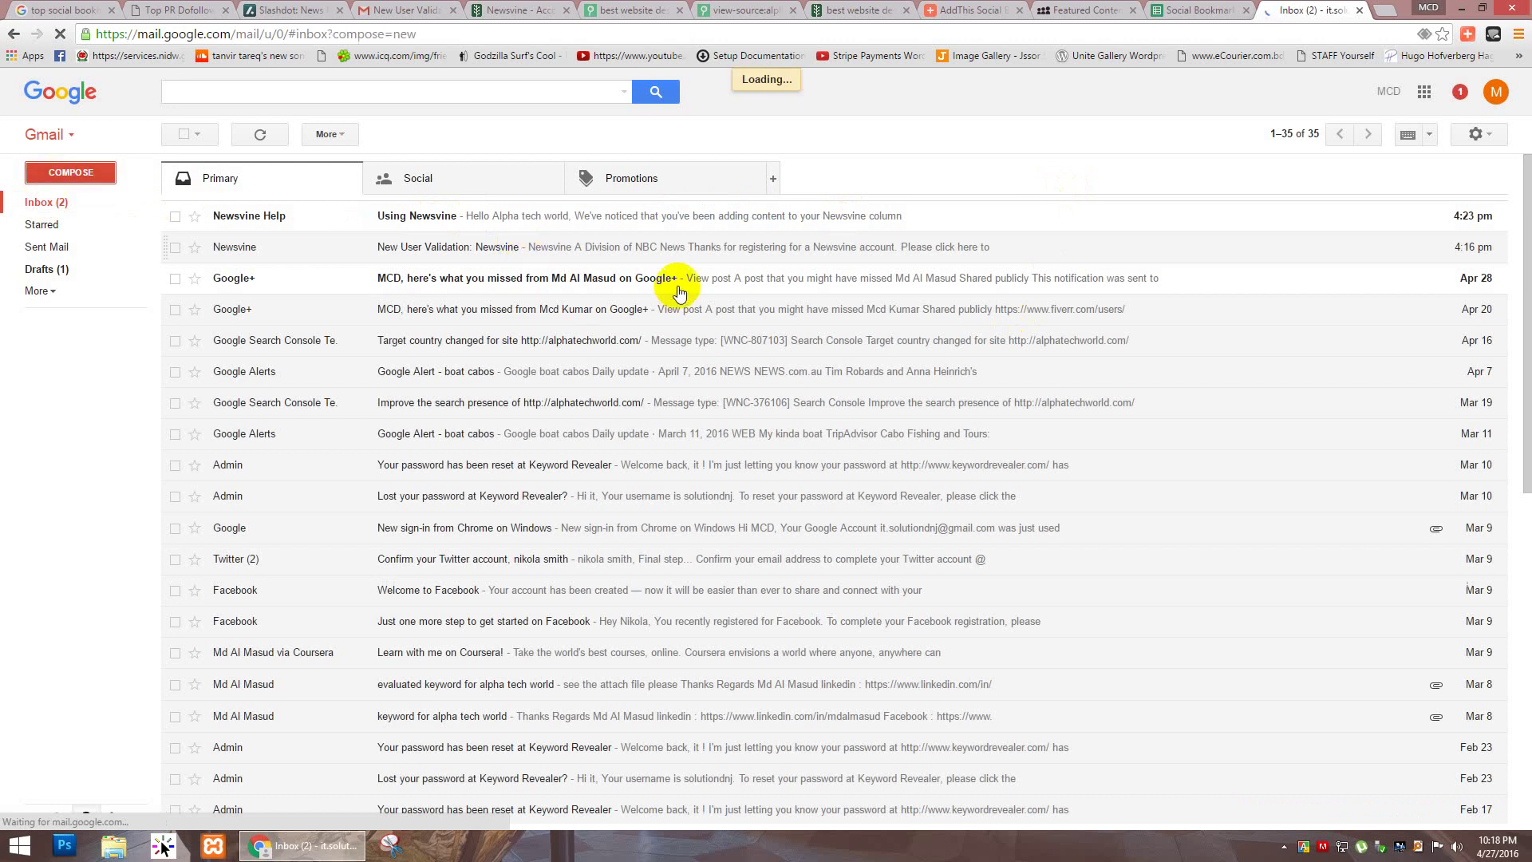
pyautogui.press('c')
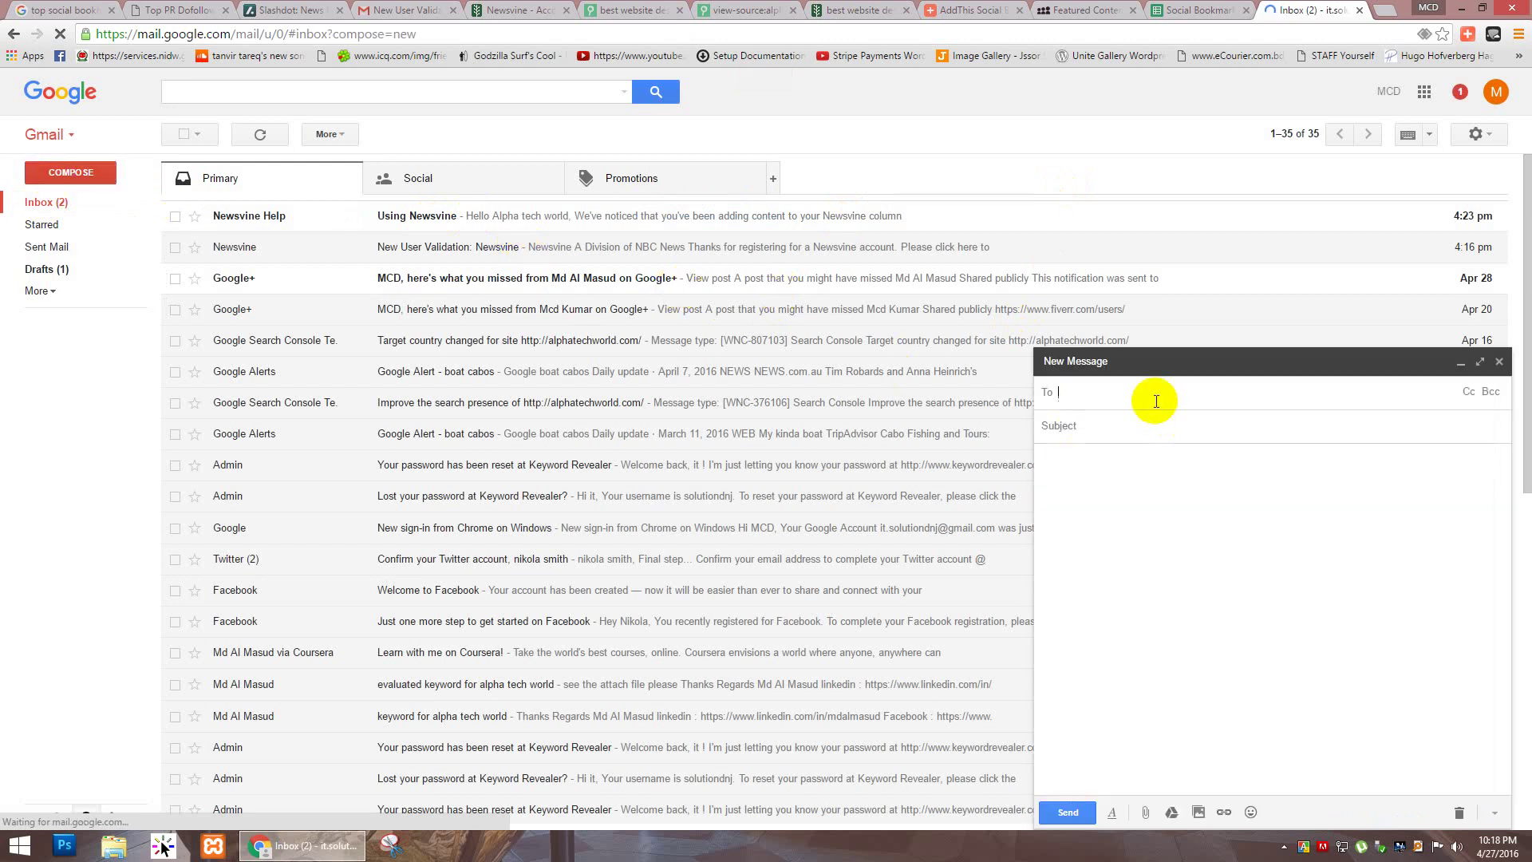
pyautogui.write('asas')
pyautogui.press('BackSpace')
pyautogui.write('d')
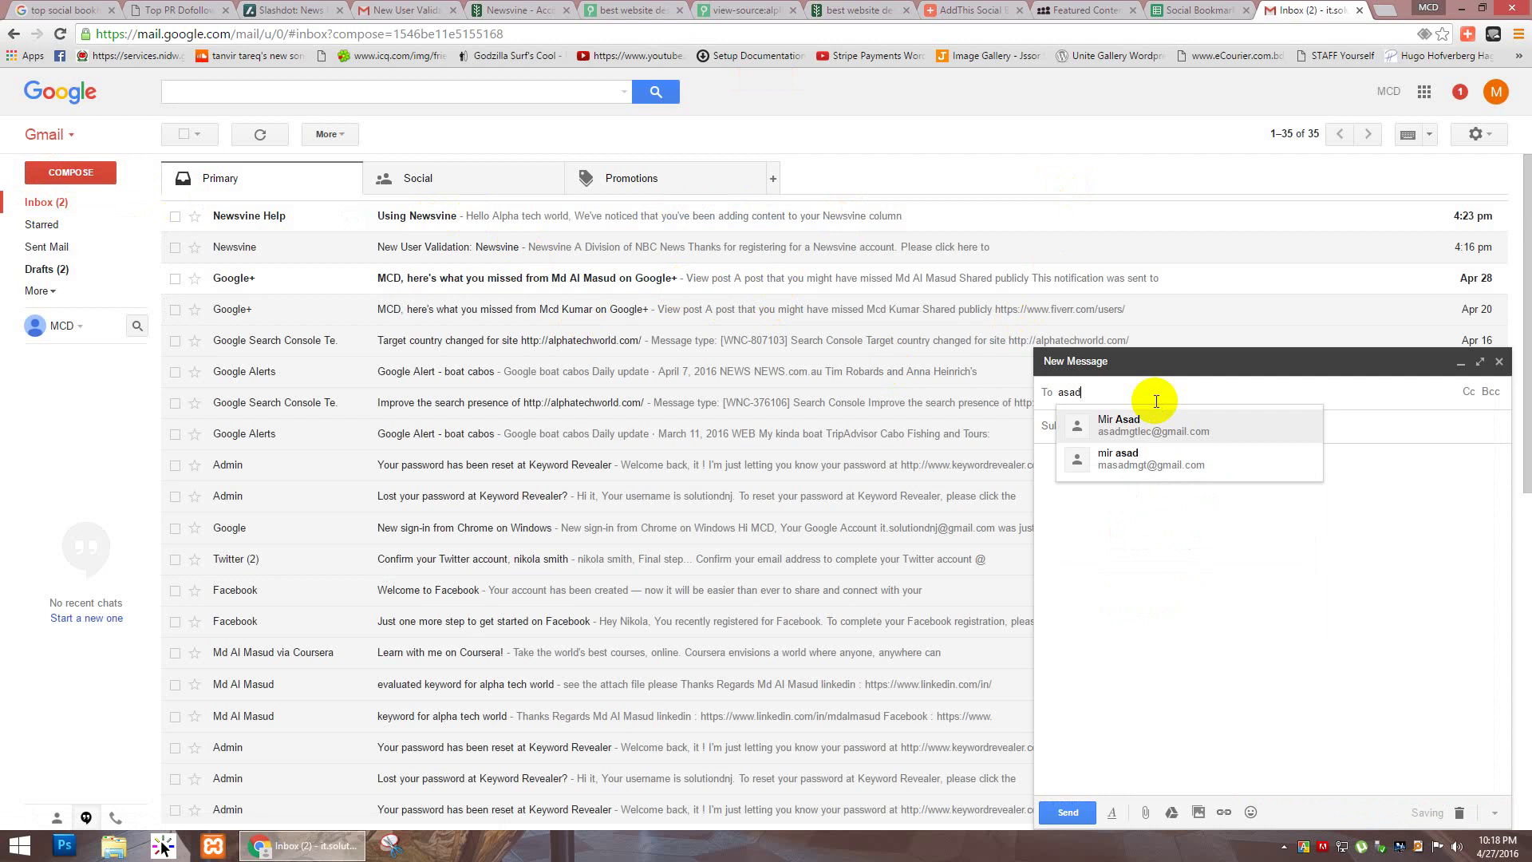
pyautogui.press('Down')
pyautogui.click(1158, 409)
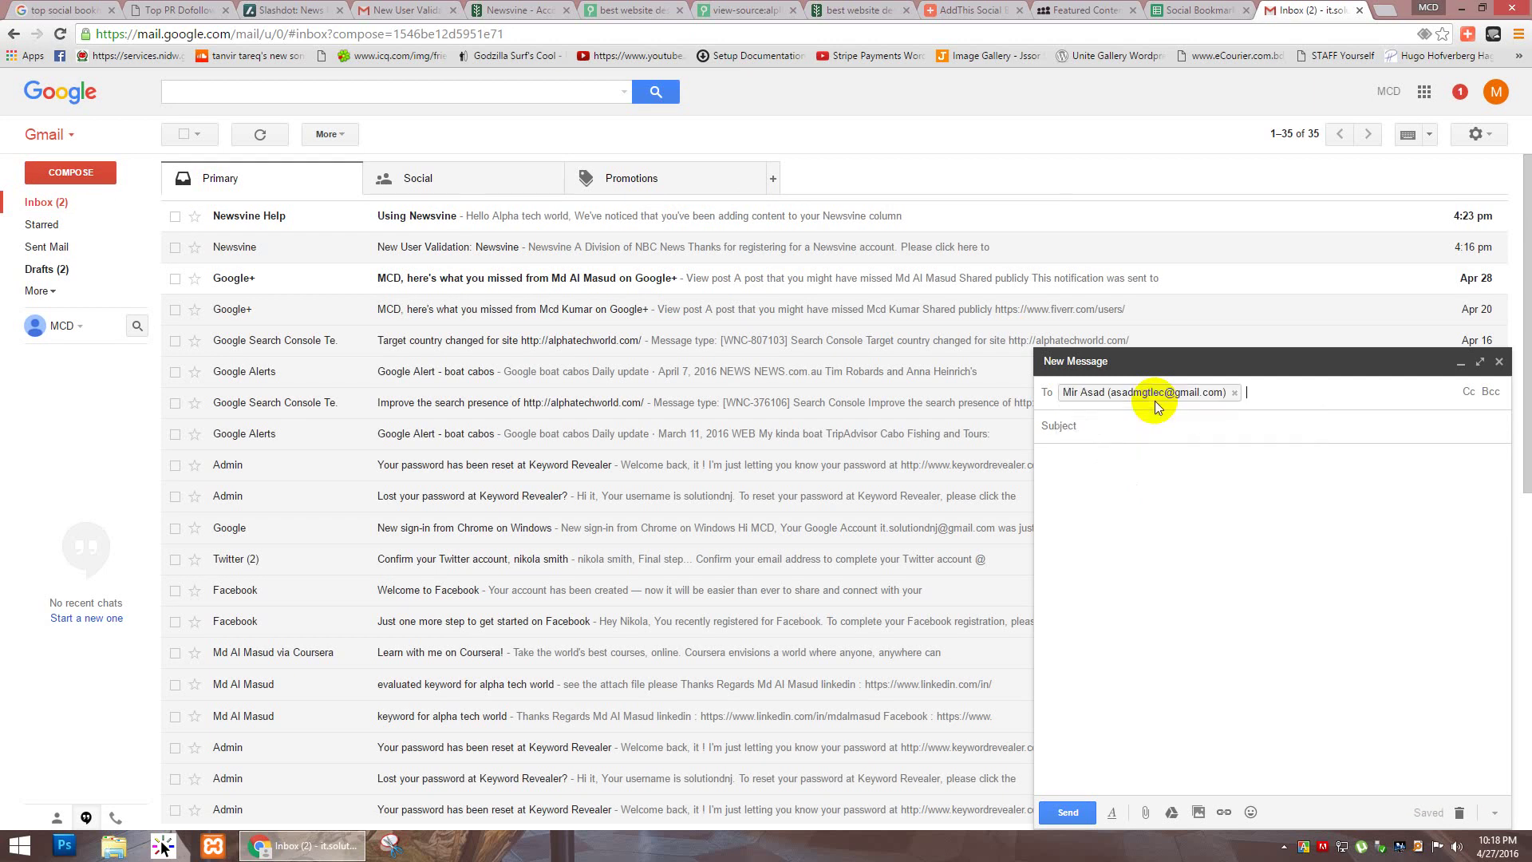
pyautogui.moveTo(1157, 407)
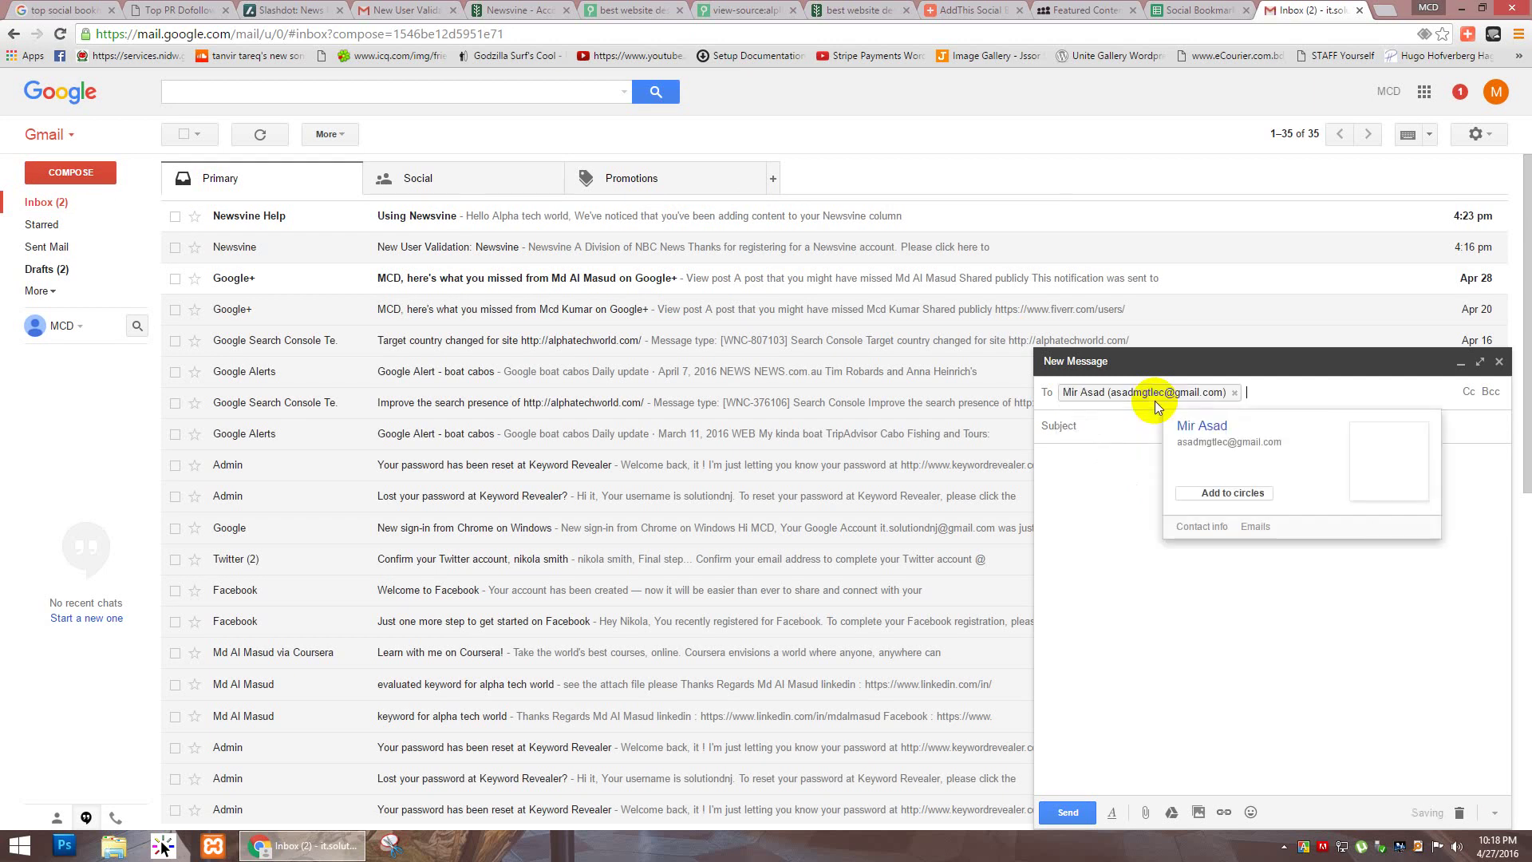
# Step: Add the second, third and fourth collaborators to the To field
pyautogui.write('abu')
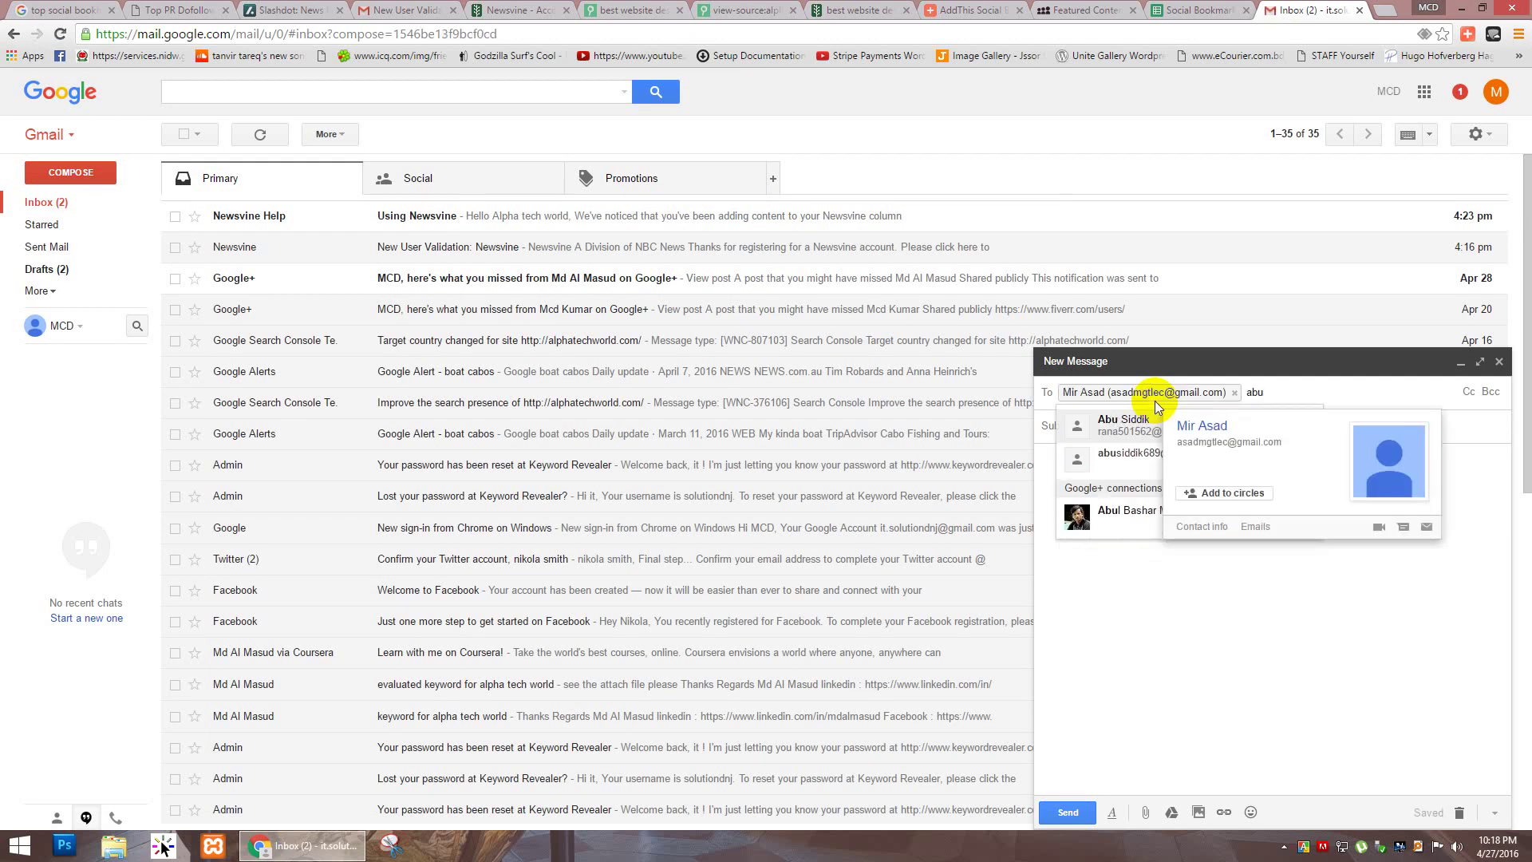
pyautogui.write('s')
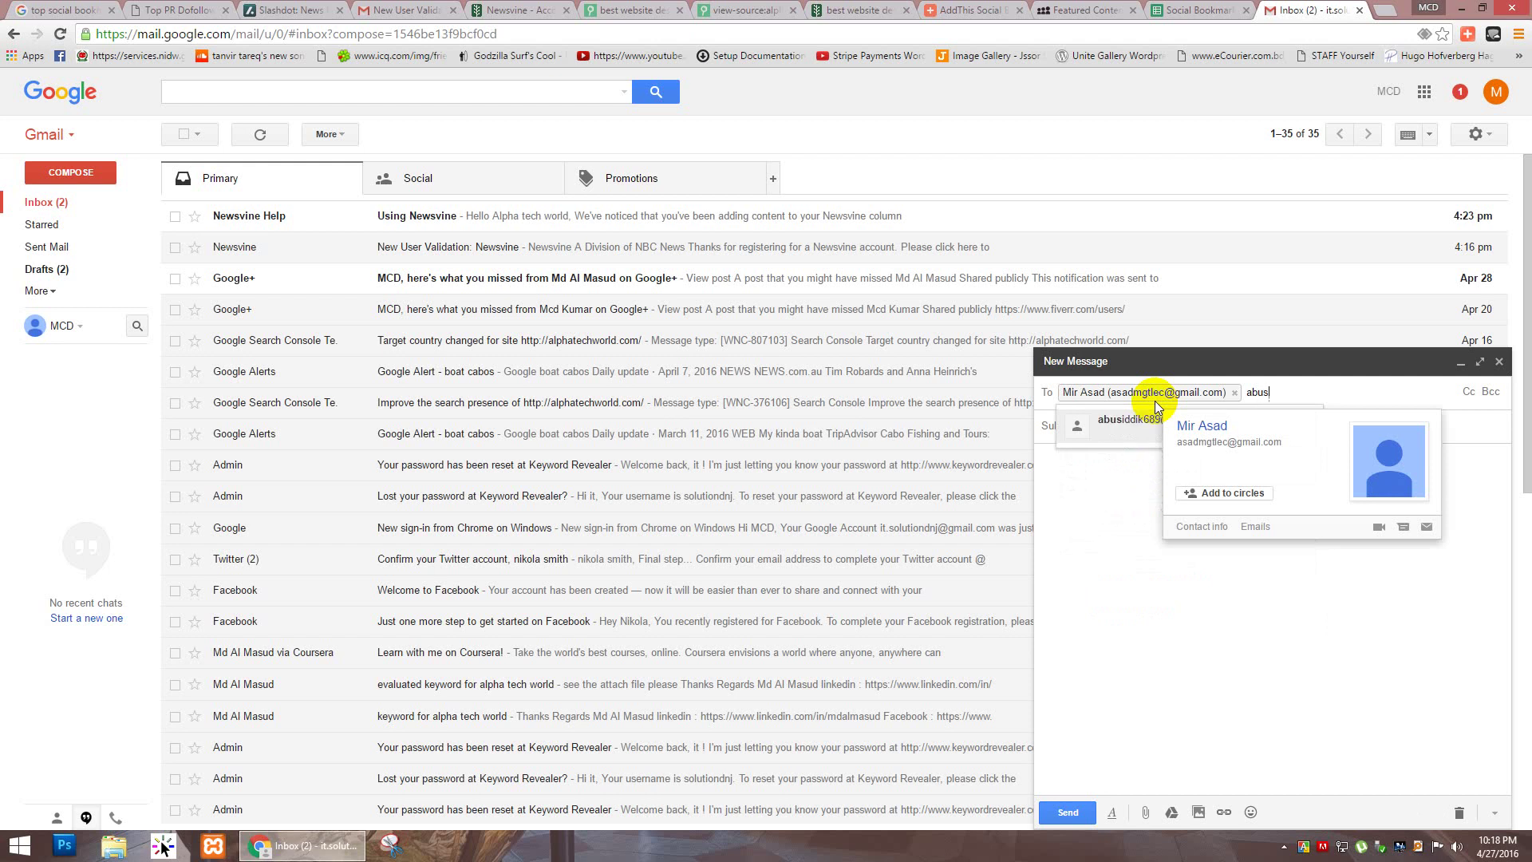
pyautogui.write('add')
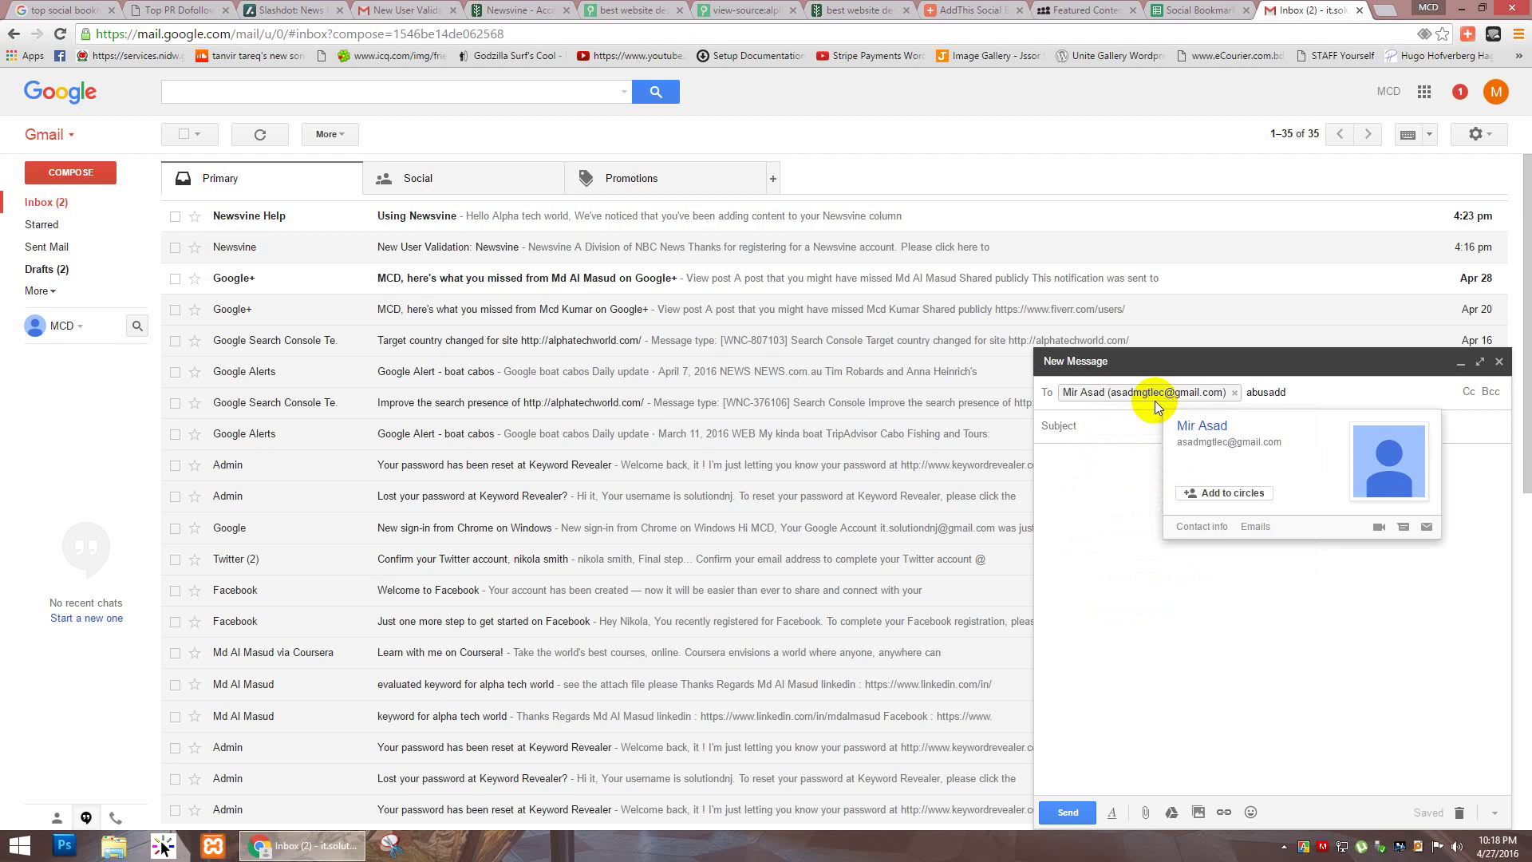
pyautogui.press('BackSpace')
pyautogui.press('BackSpace')
pyautogui.press('BackSpace')
pyautogui.write('idd')
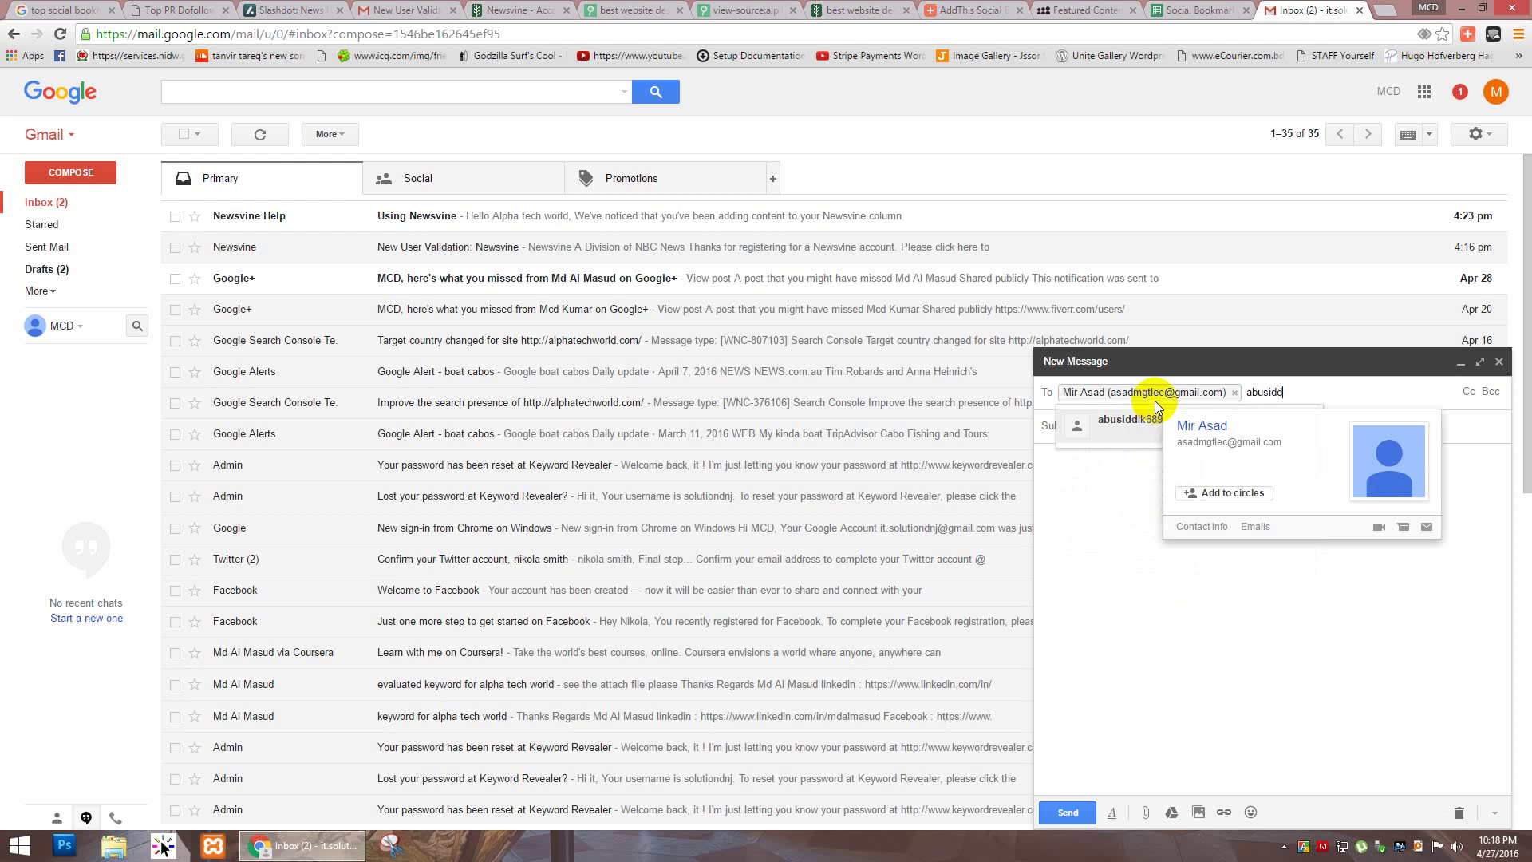
pyautogui.click(1123, 425)
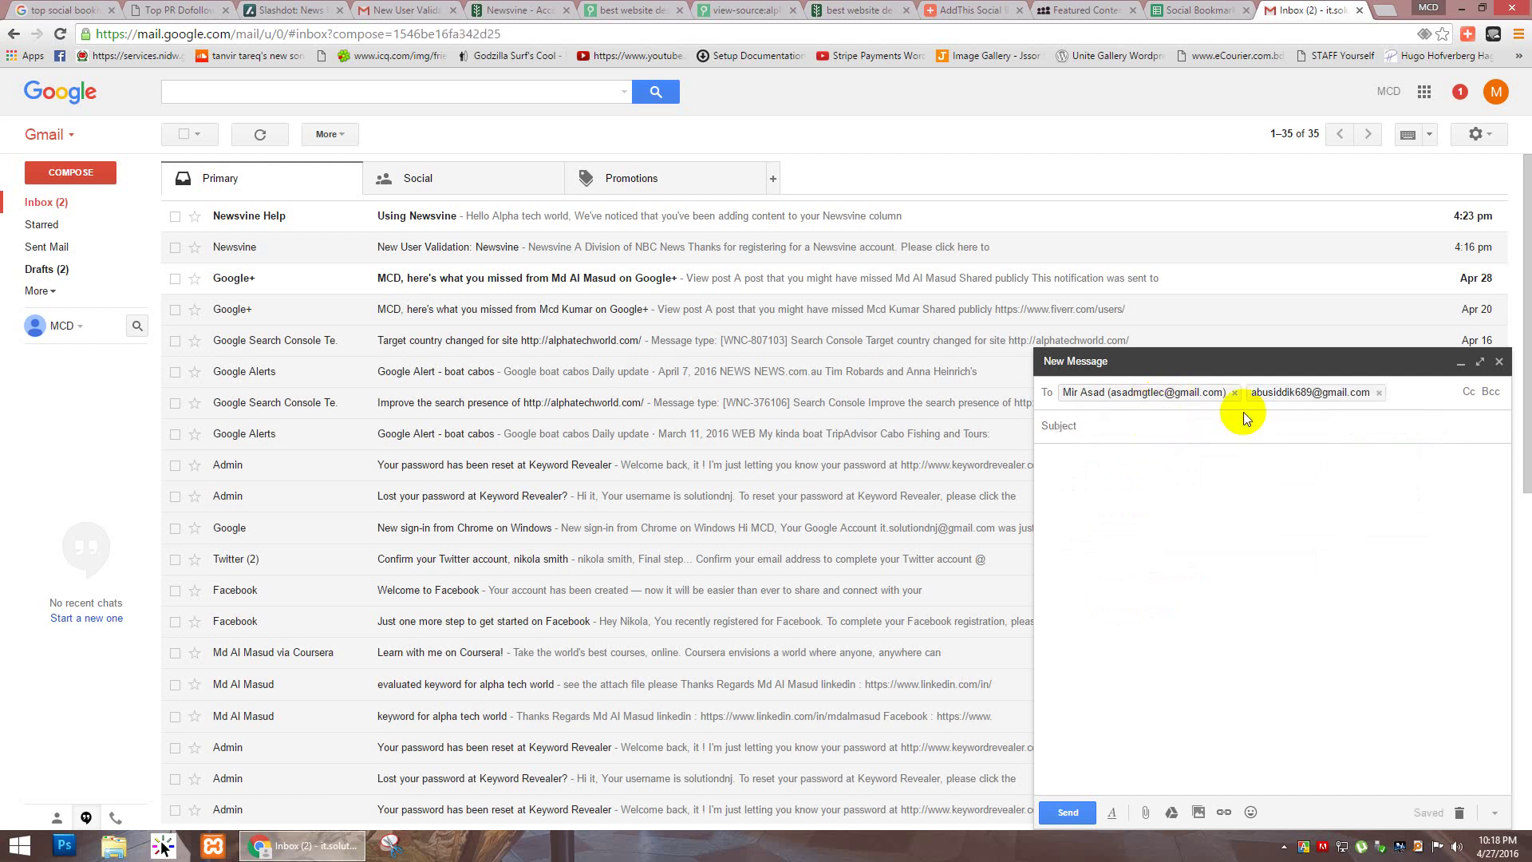
pyautogui.write('dila')
pyautogui.press('Return')
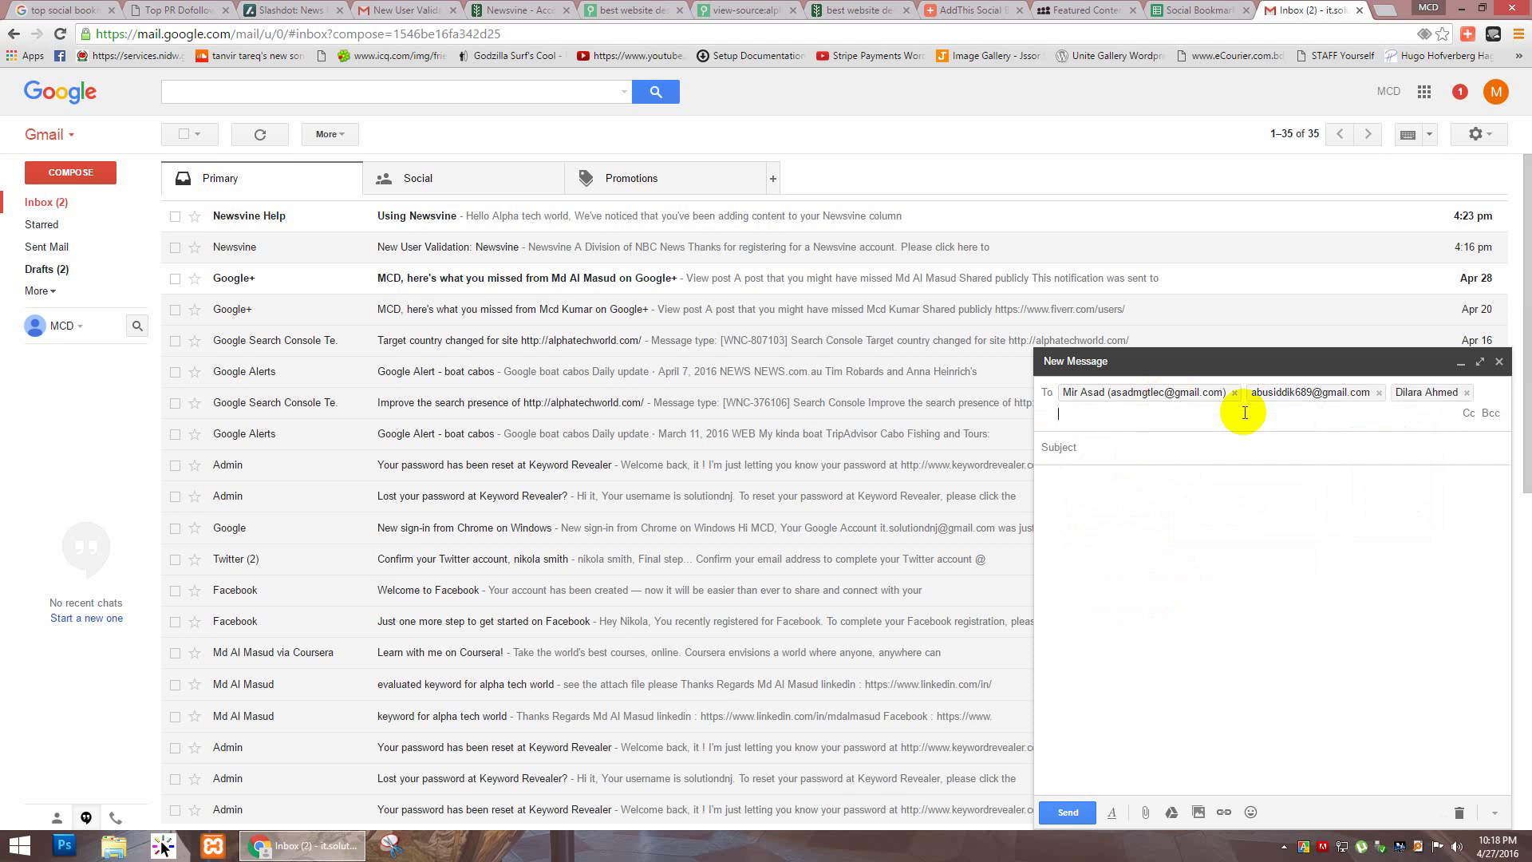
pyautogui.write('nur')
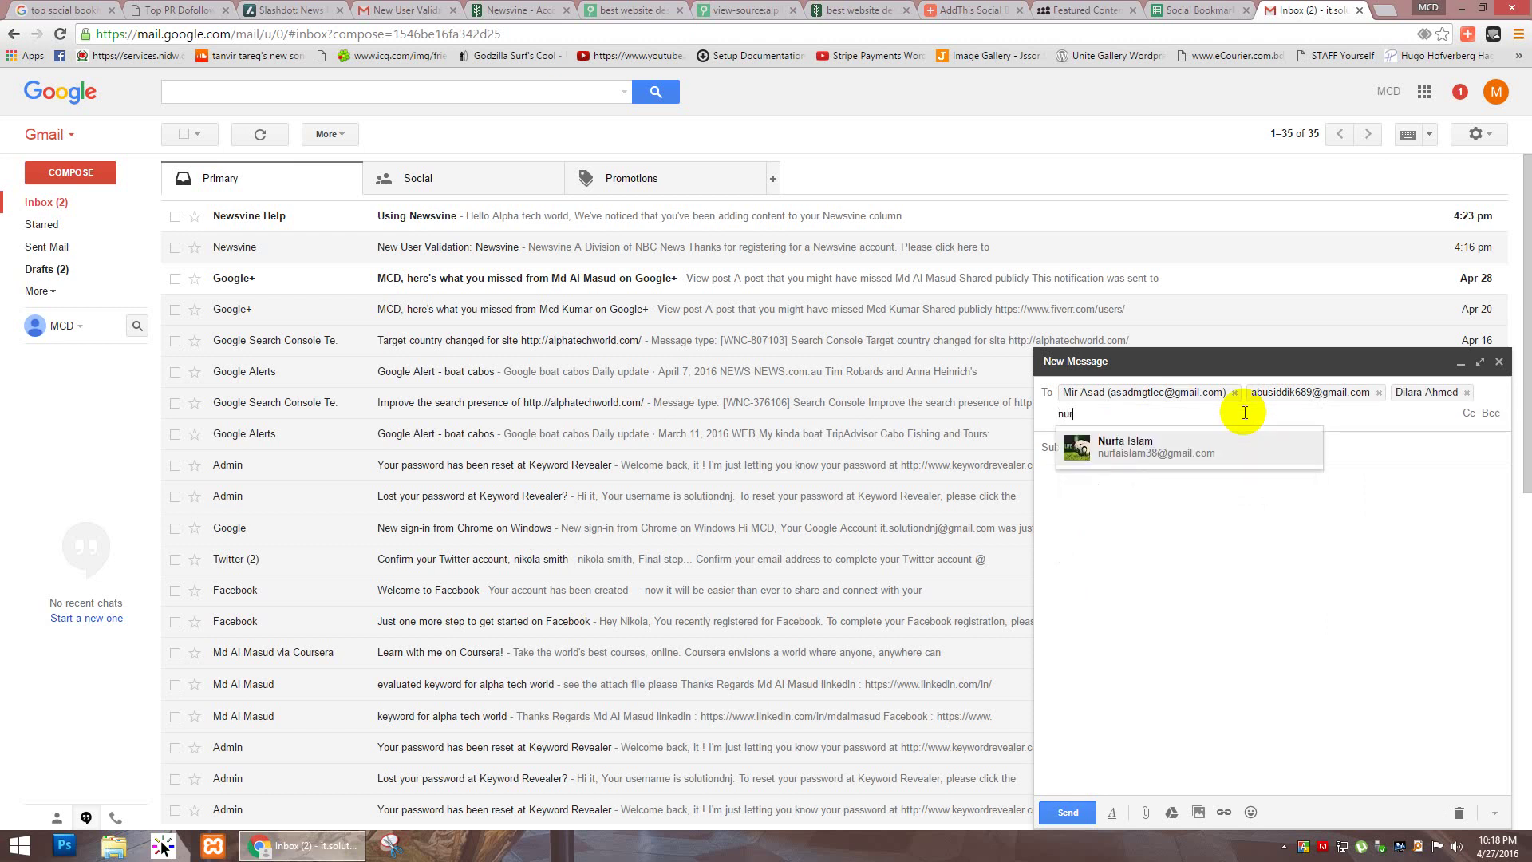
pyautogui.press('Return')
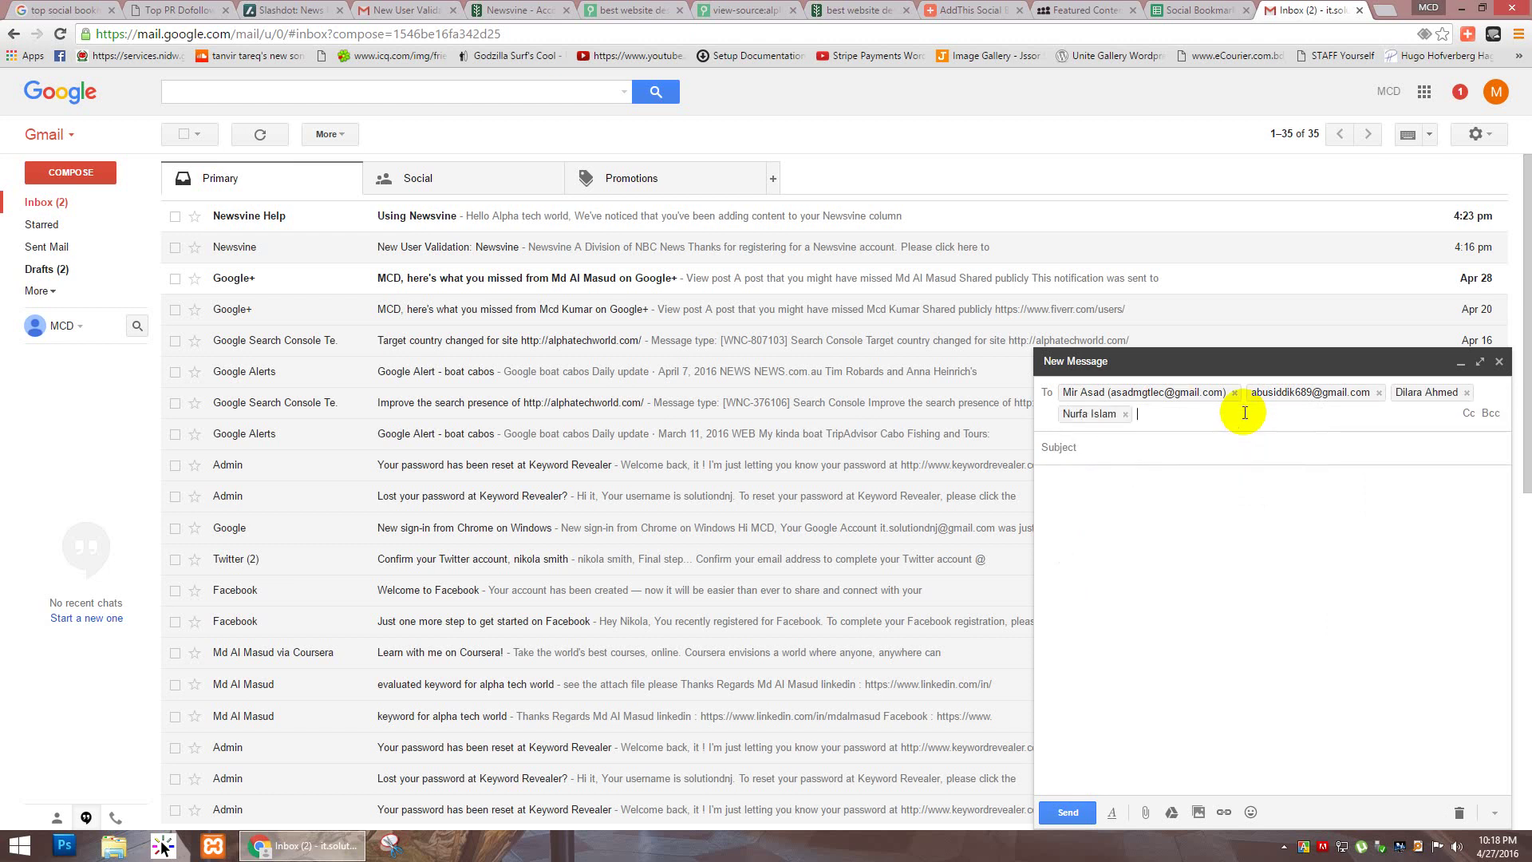
pyautogui.click(1161, 441)
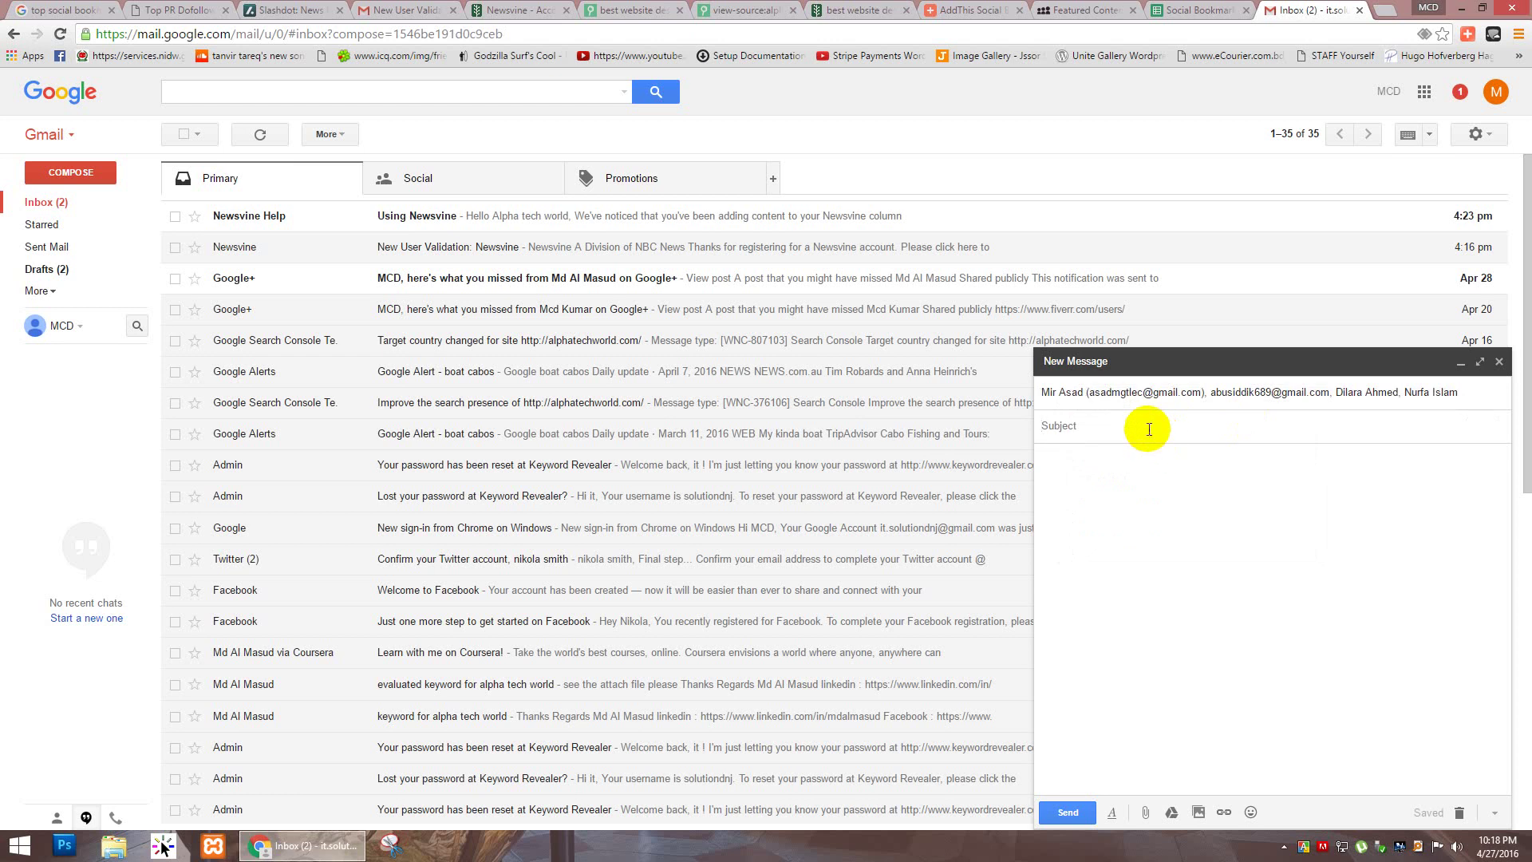
# Step: Enter the subject 'Social bookmarking Google Sheet' and paste the spreadsheet's URL into the body
pyautogui.write('Social bookmarking Google Sheet')
pyautogui.click(1225, 485)
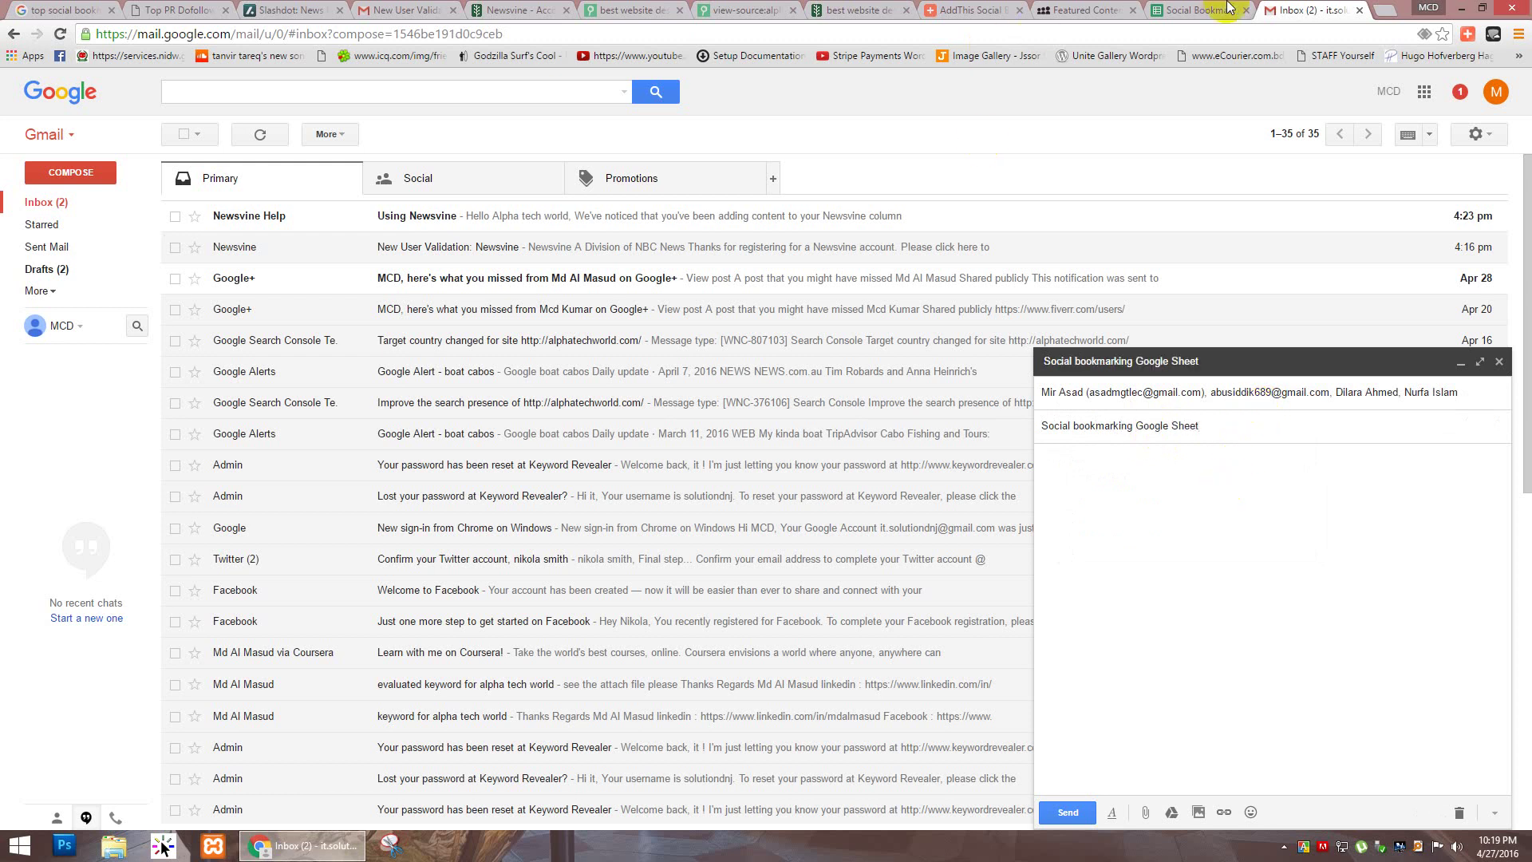
pyautogui.click(1201, 10)
pyautogui.click(1019, 34)
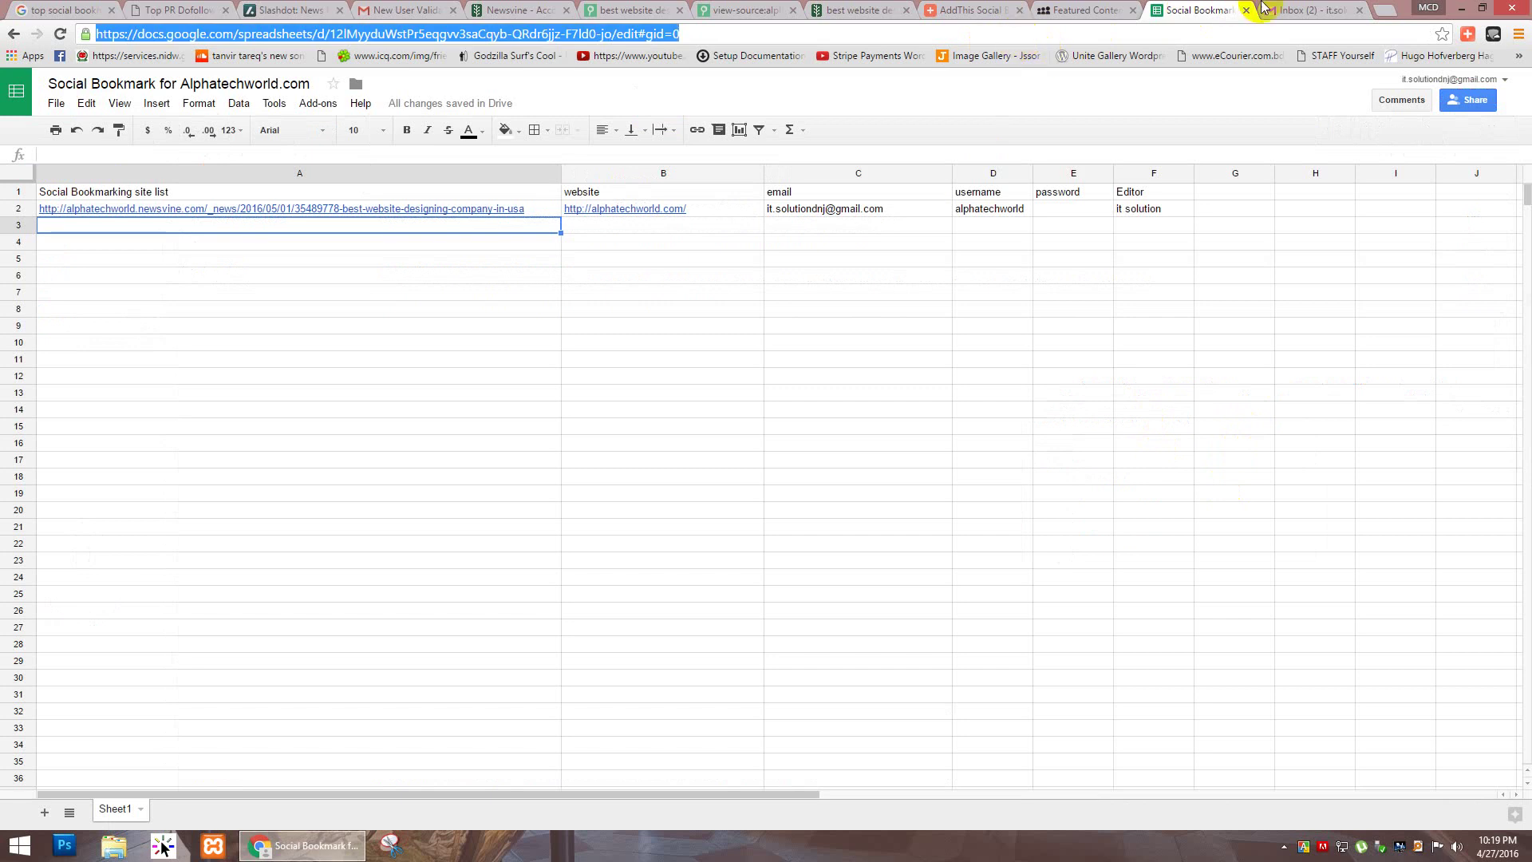
pyautogui.click(1301, 10)
pyautogui.click(1140, 506)
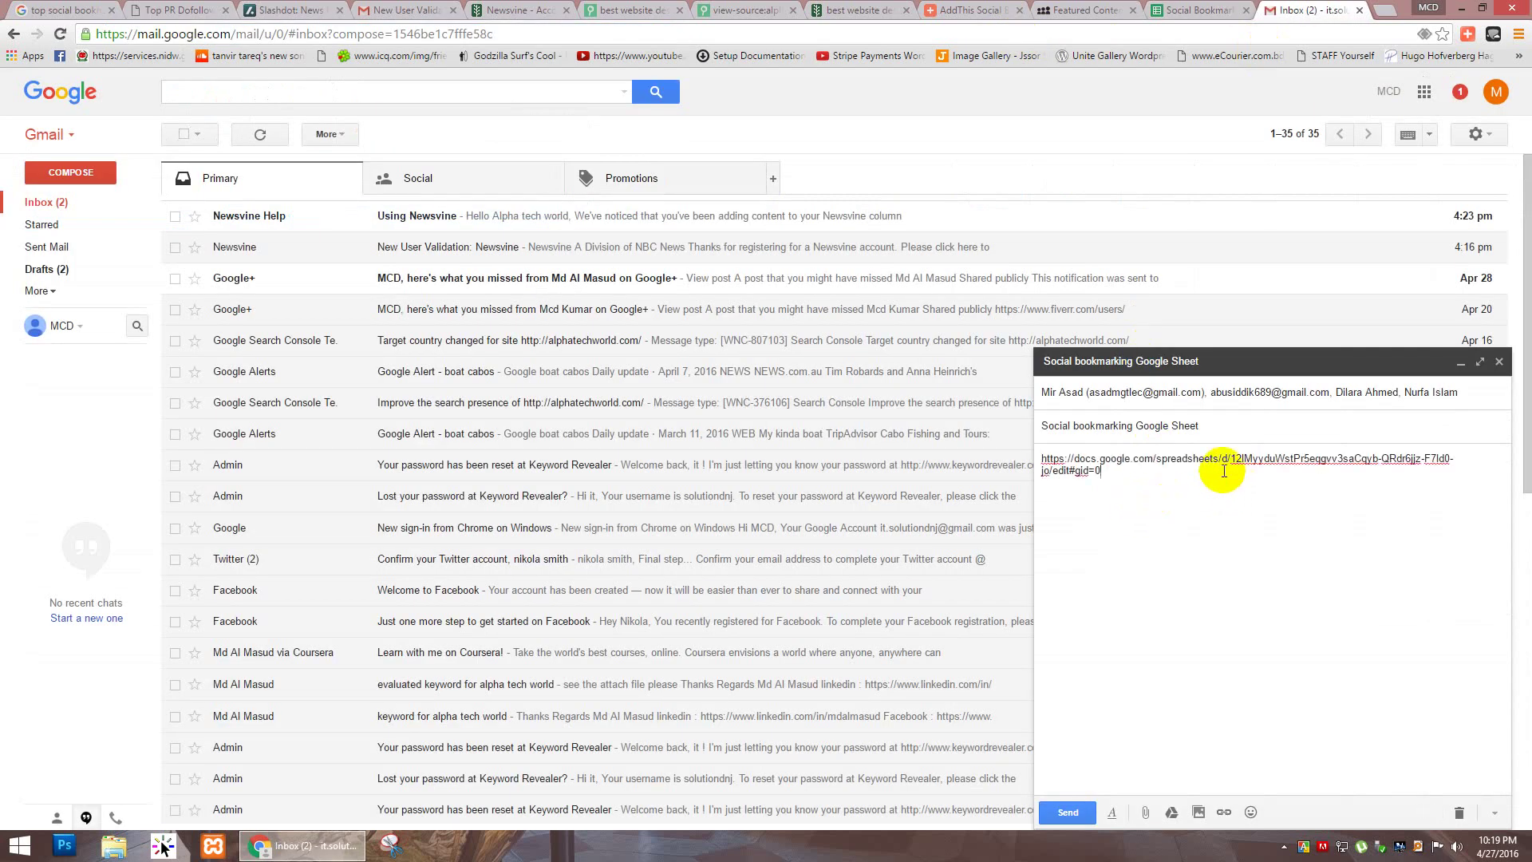
# Step: Return to the draft and send the message to the four collaborators
pyautogui.click(1383, 20)
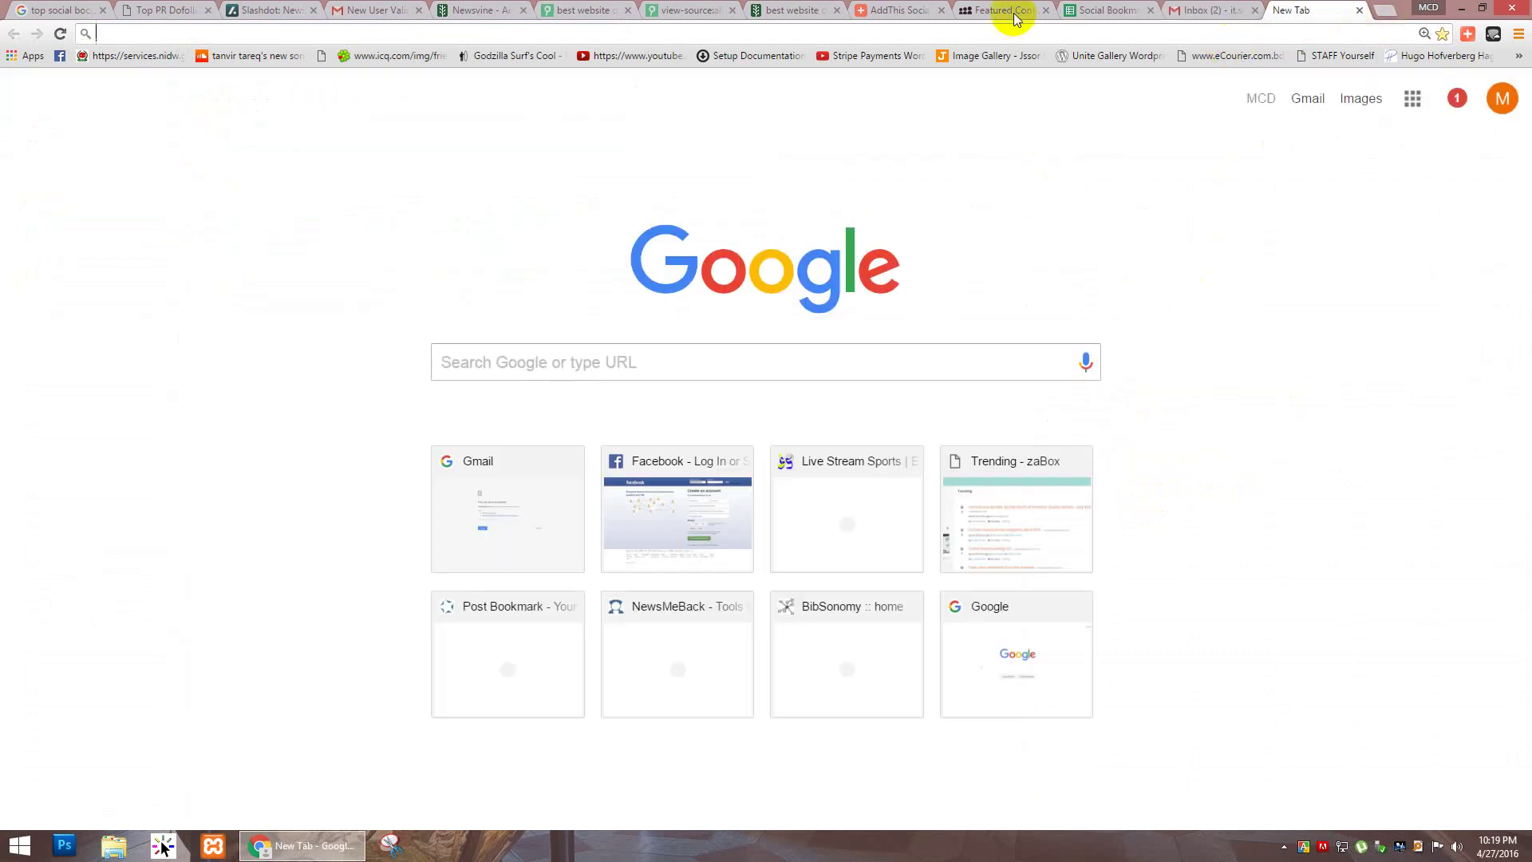
pyautogui.click(1077, 9)
pyautogui.click(666, 9)
pyautogui.click(901, 8)
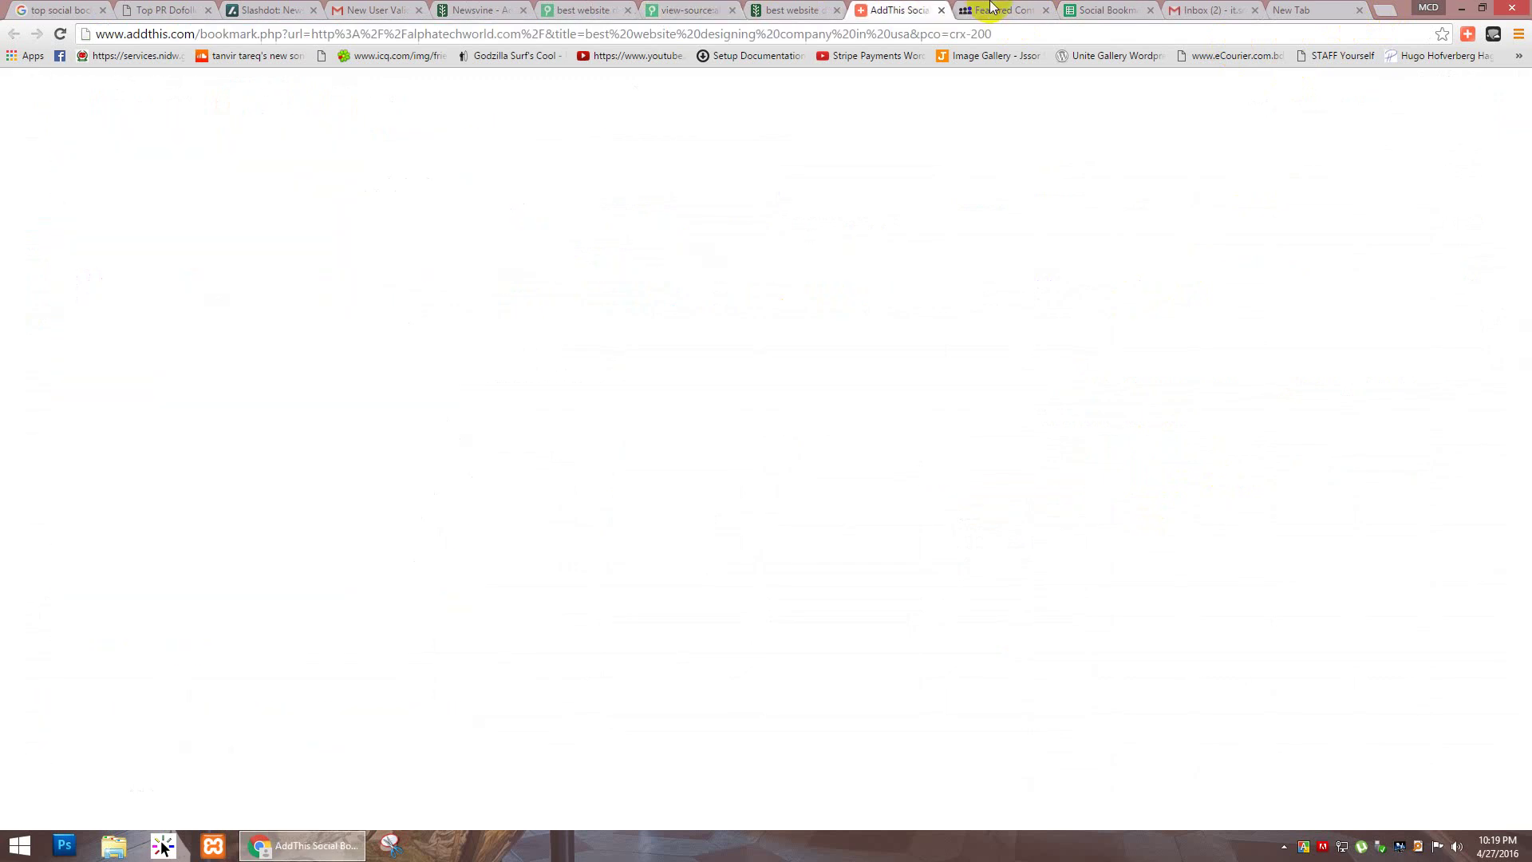
pyautogui.click(986, 10)
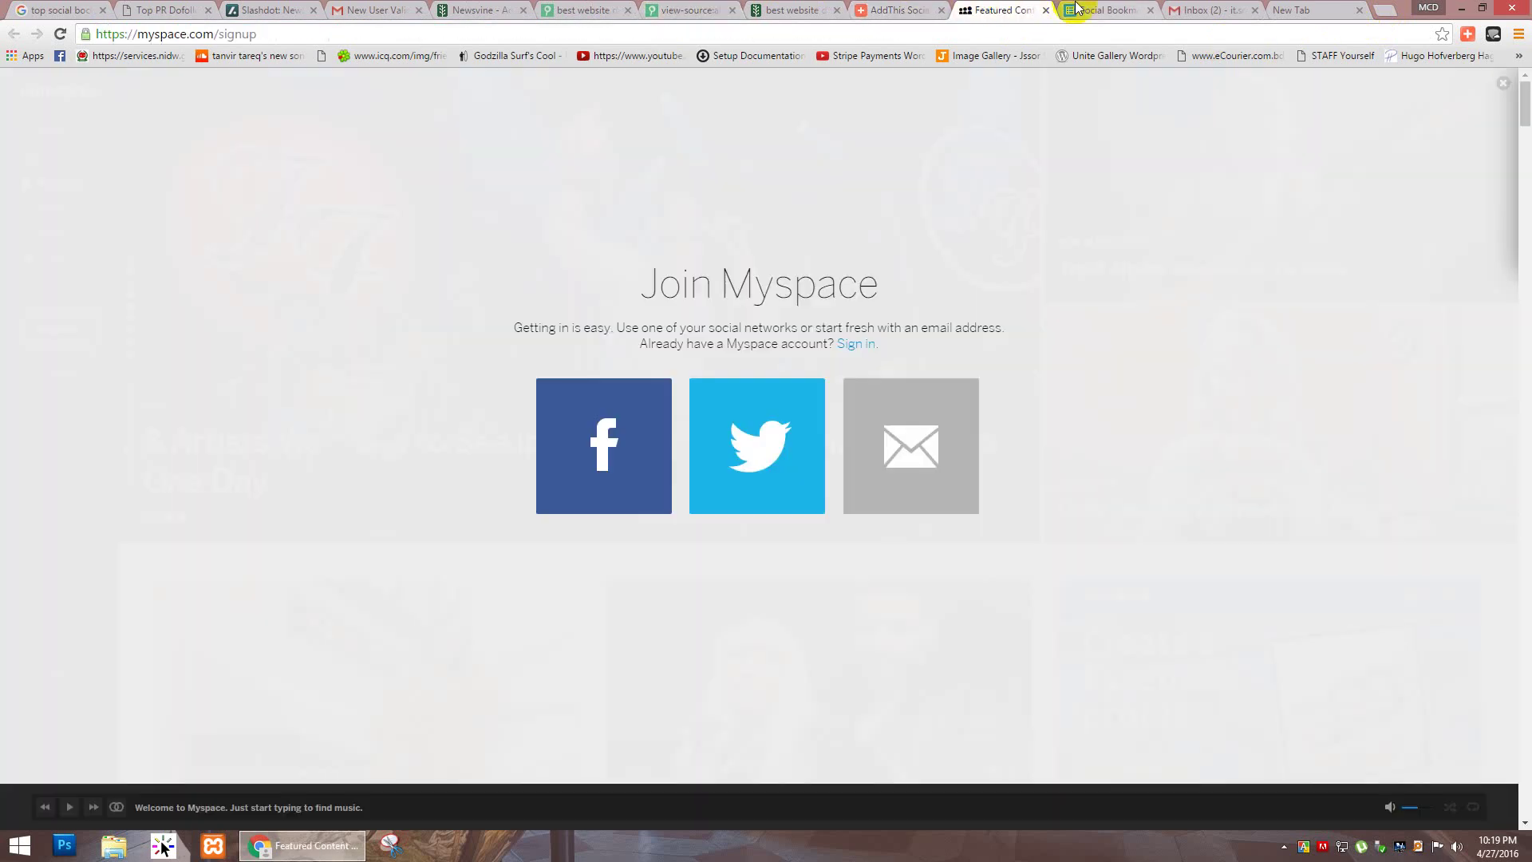
pyautogui.click(1077, 10)
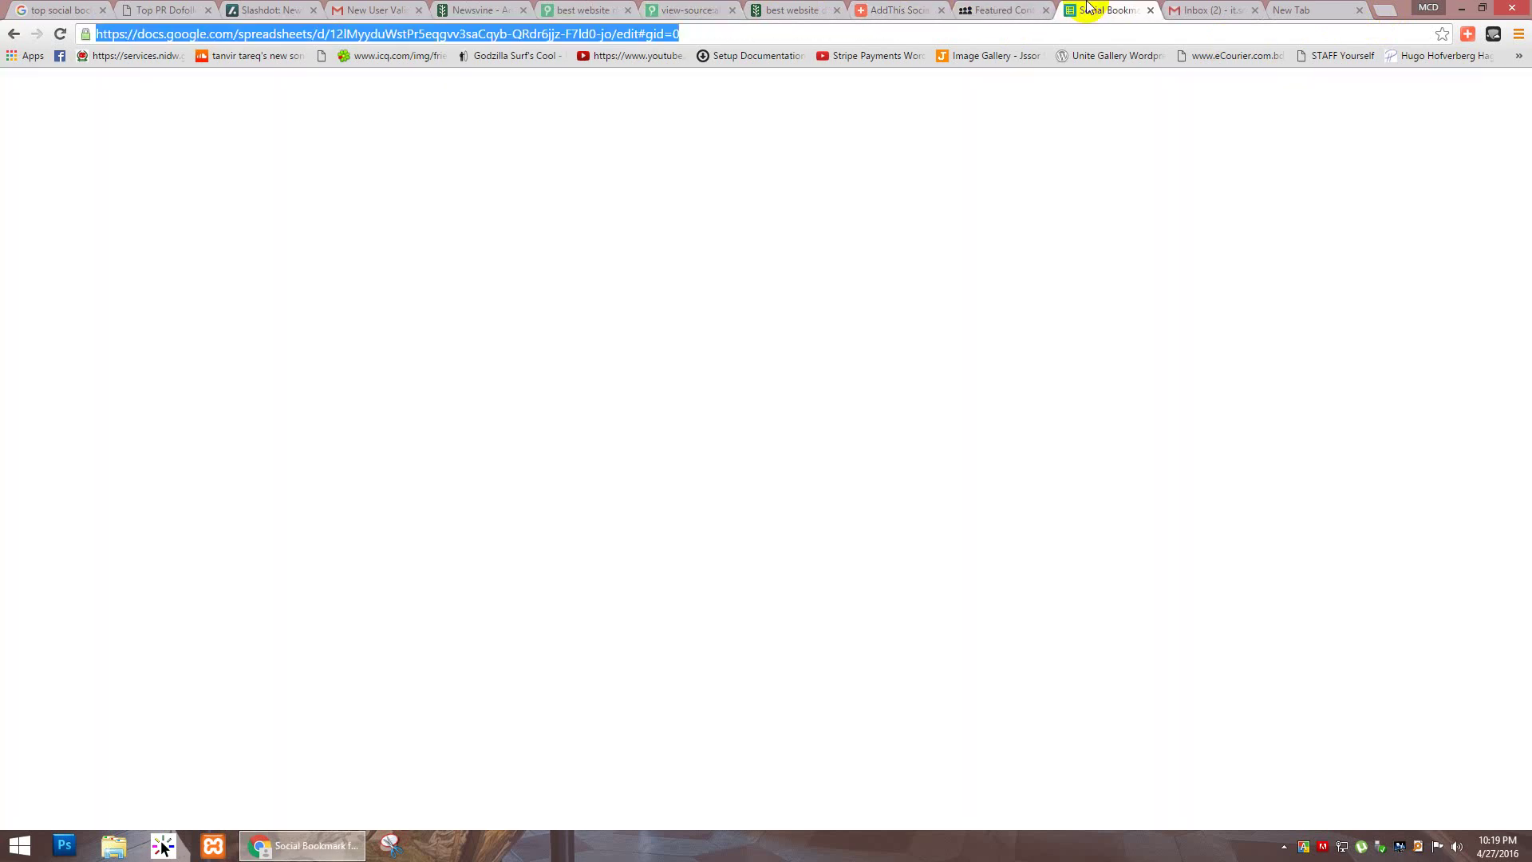
pyautogui.click(1206, 10)
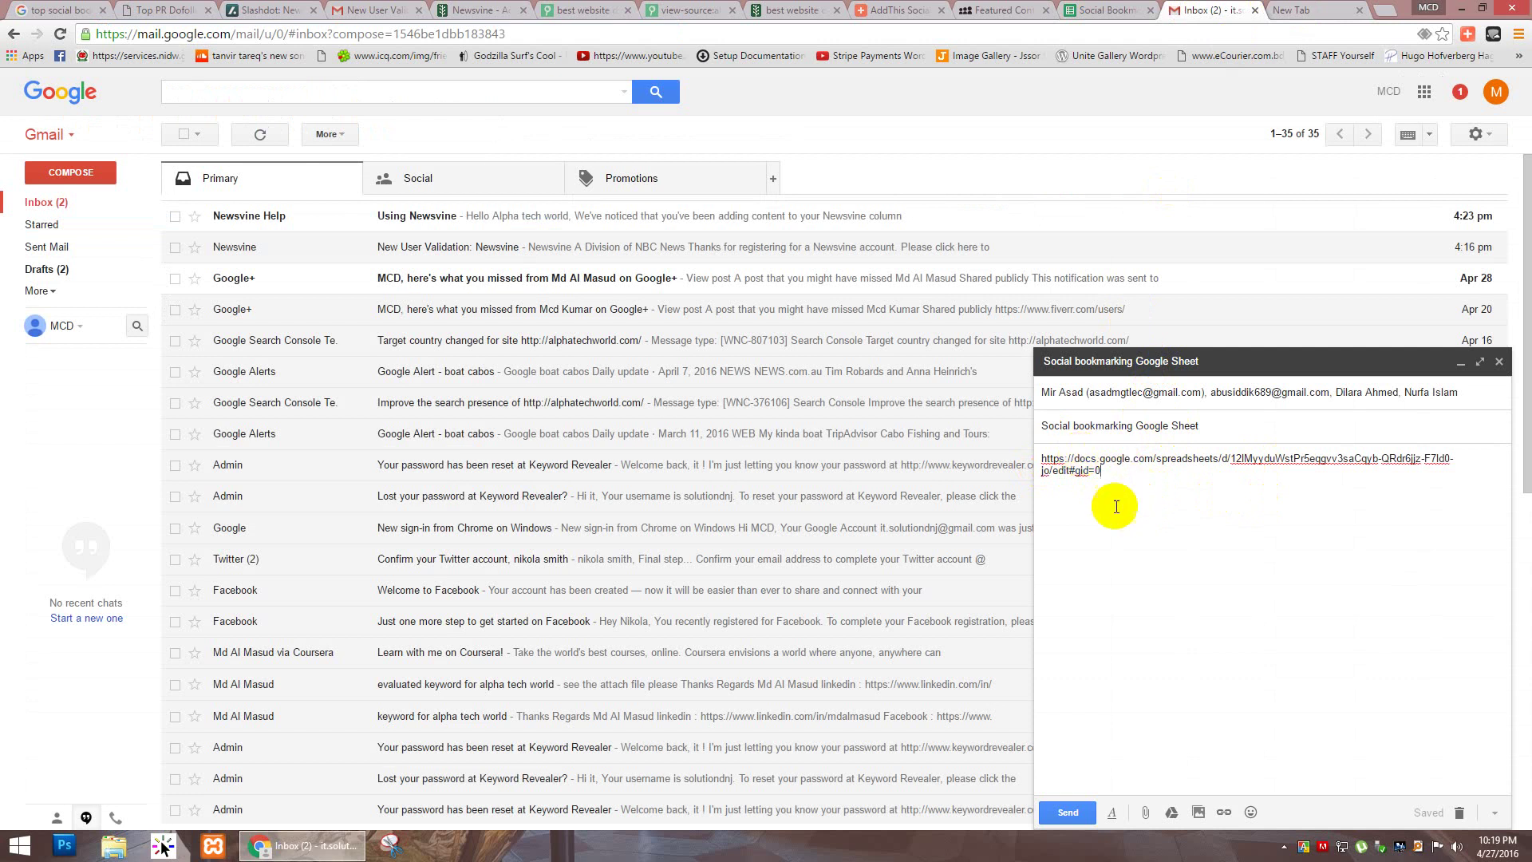
pyautogui.click(1255, 375)
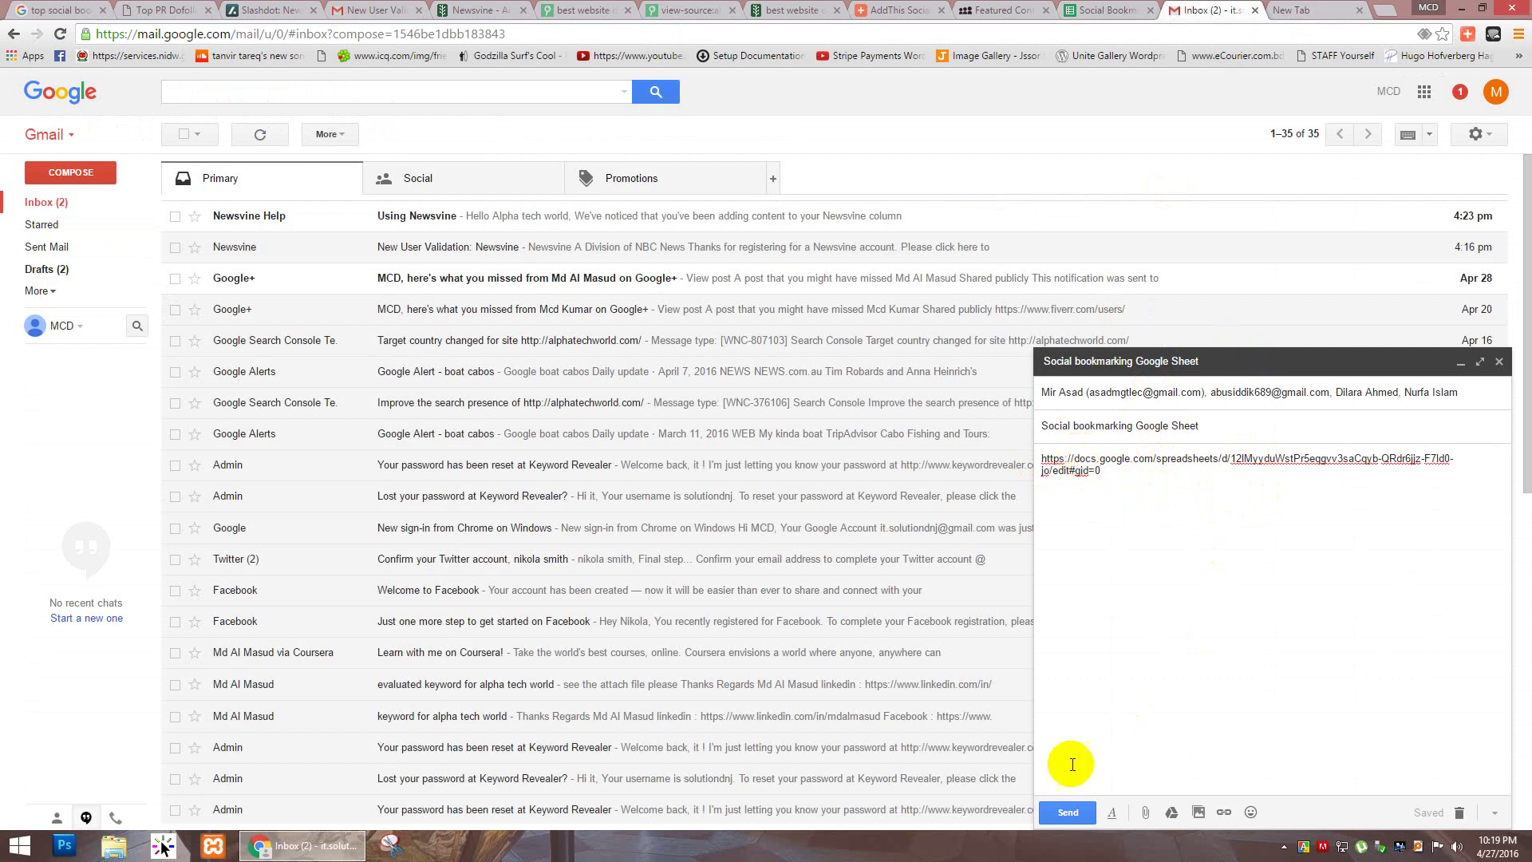
pyautogui.click(1069, 812)
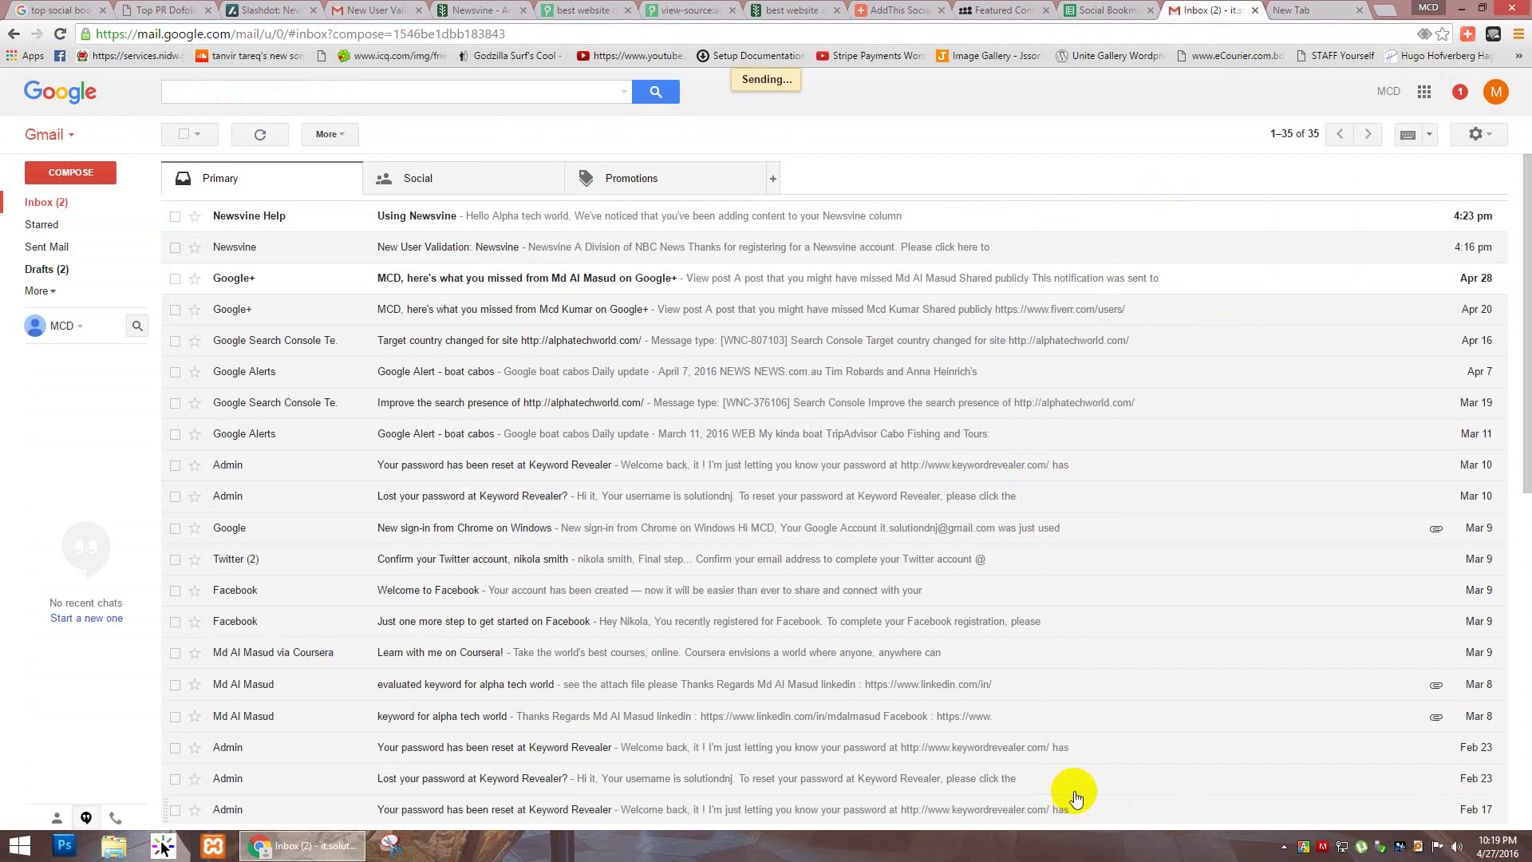
# Step: Close the Gmail, spreadsheet, empty new-tab and Myspace tabs
pyautogui.click(1254, 10)
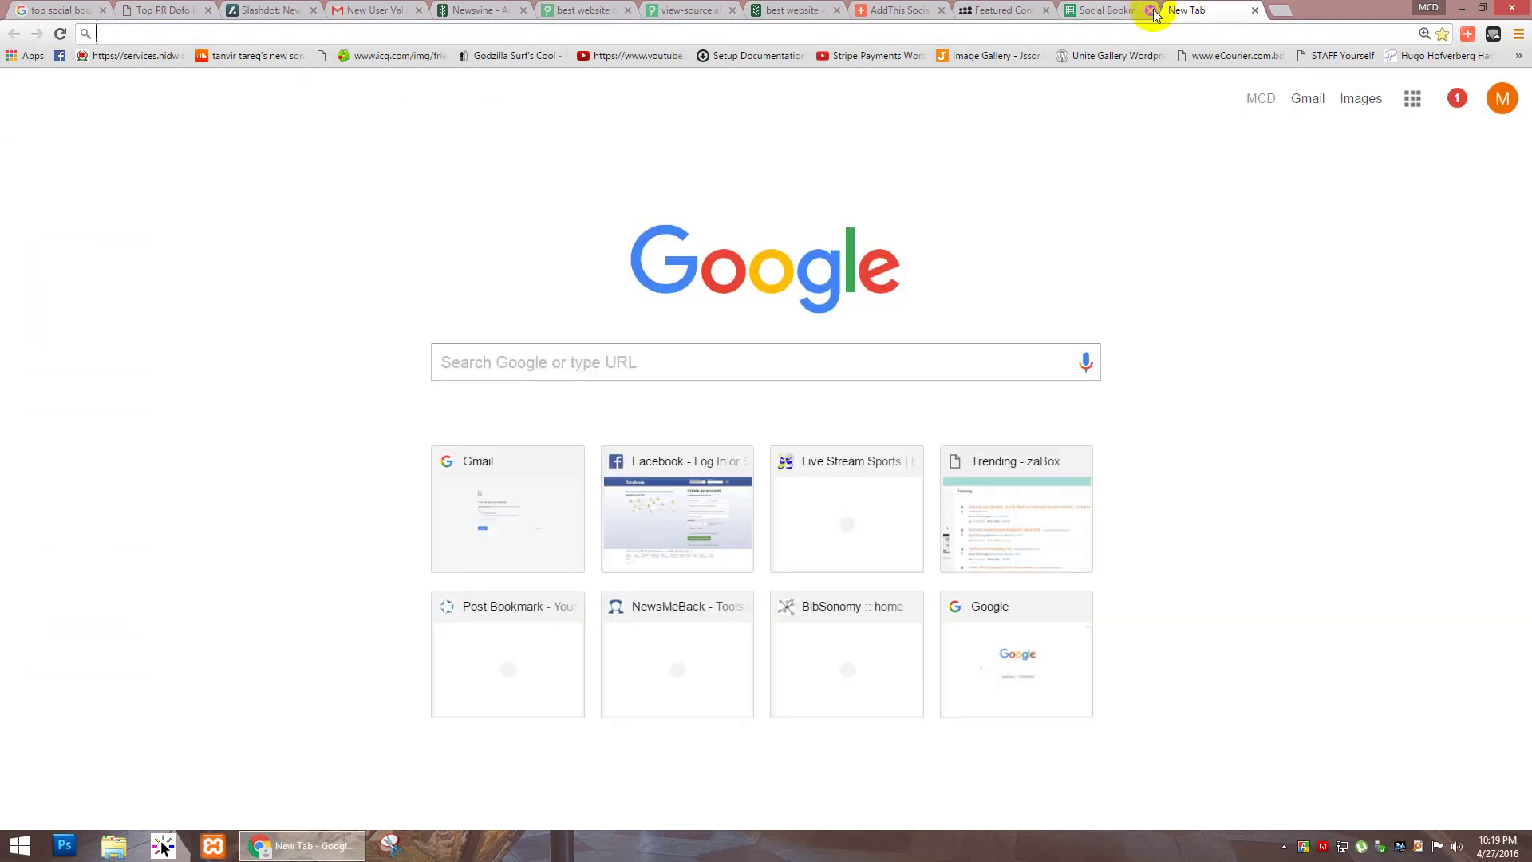
pyautogui.click(1152, 10)
pyautogui.click(1150, 10)
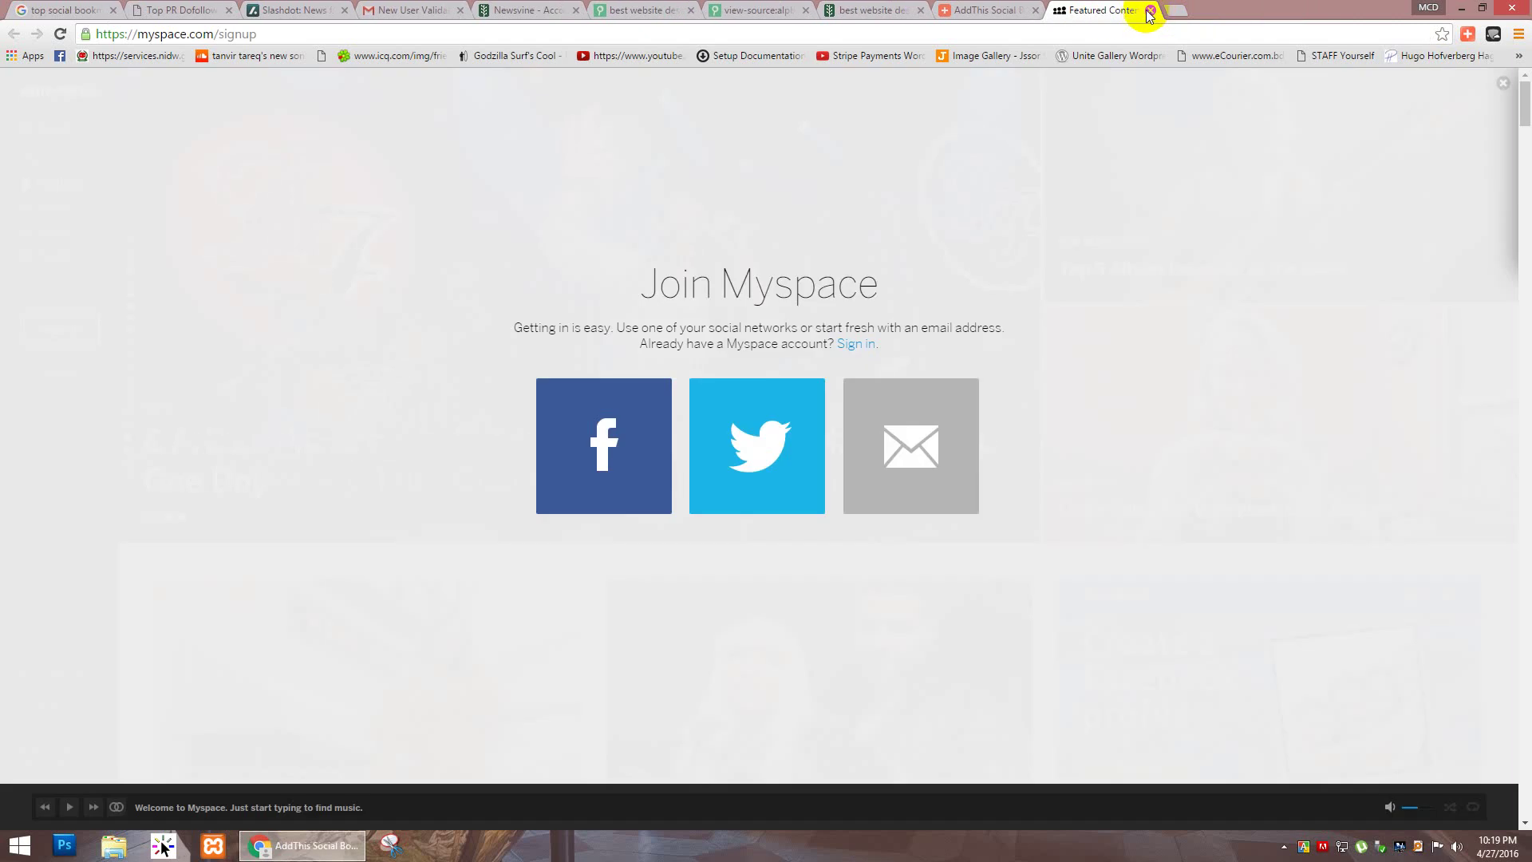
pyautogui.click(1149, 10)
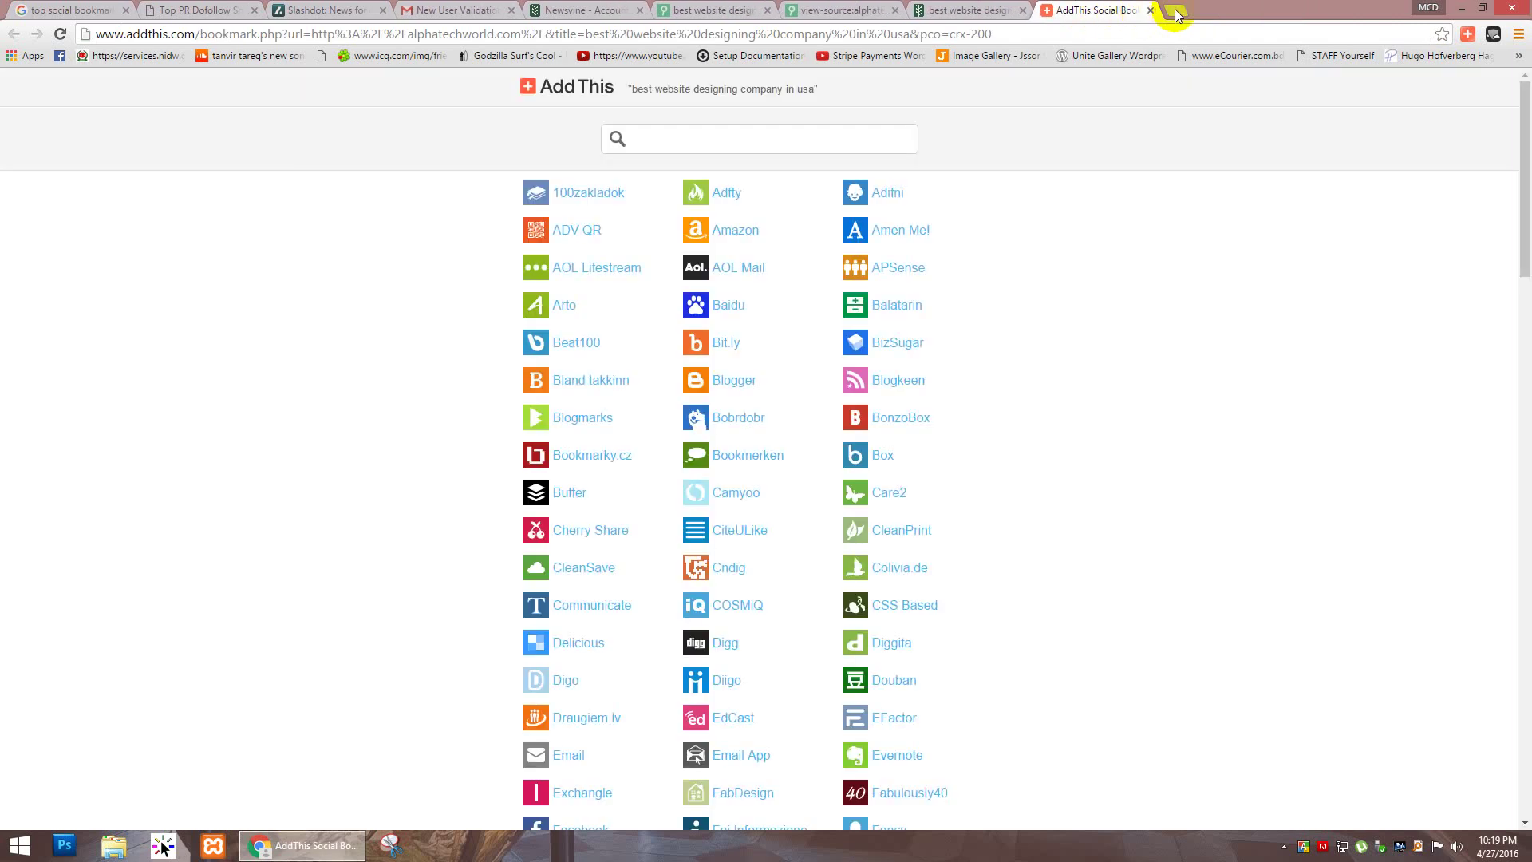
# Step: Search 'google sheets' in a new tab and go into the Google Sheets app
pyautogui.click(1174, 12)
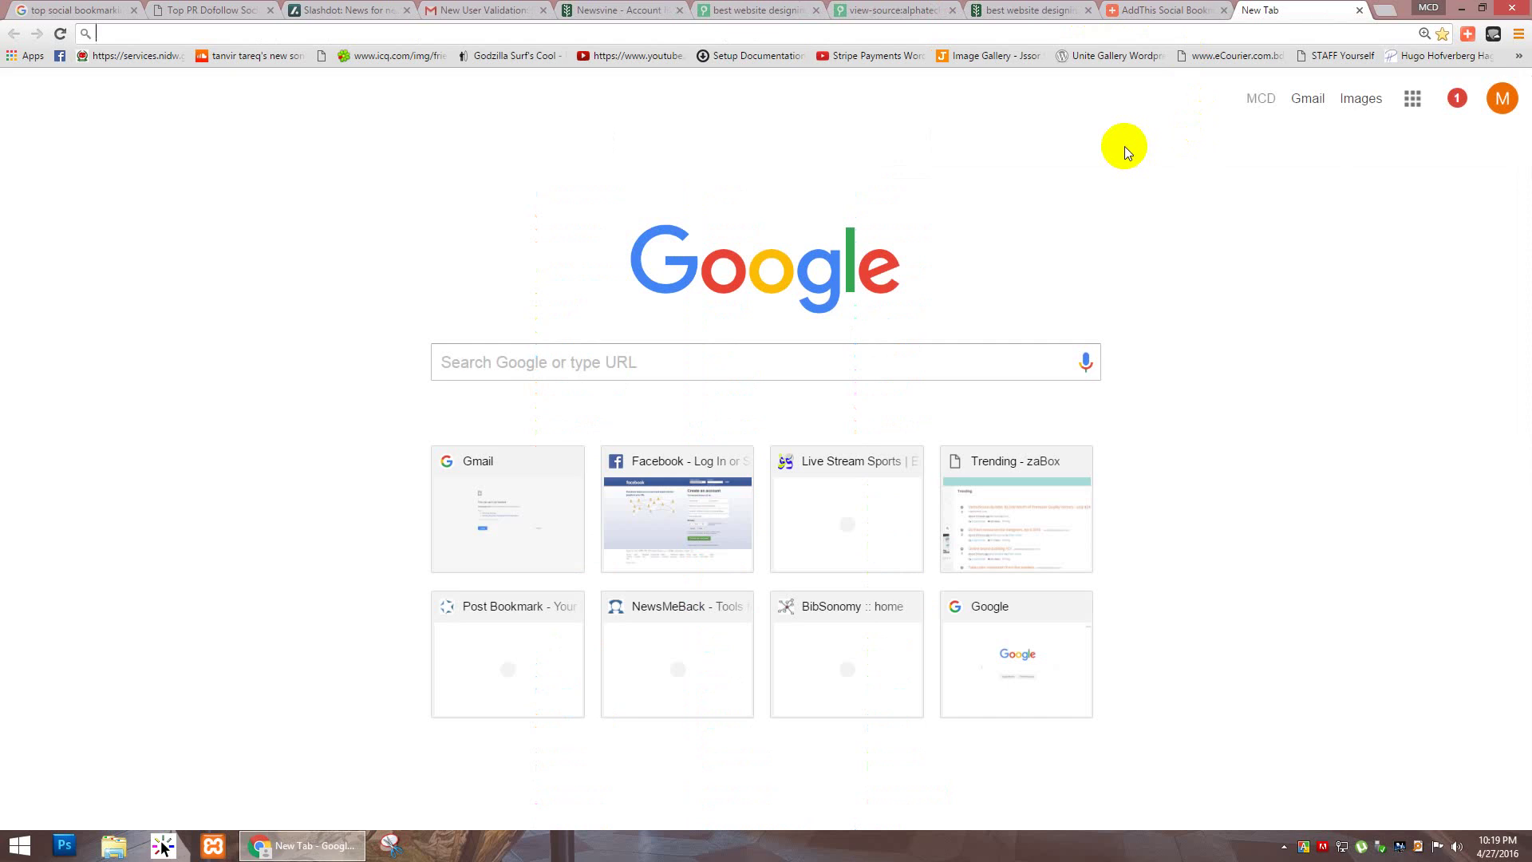
pyautogui.write('gogle')
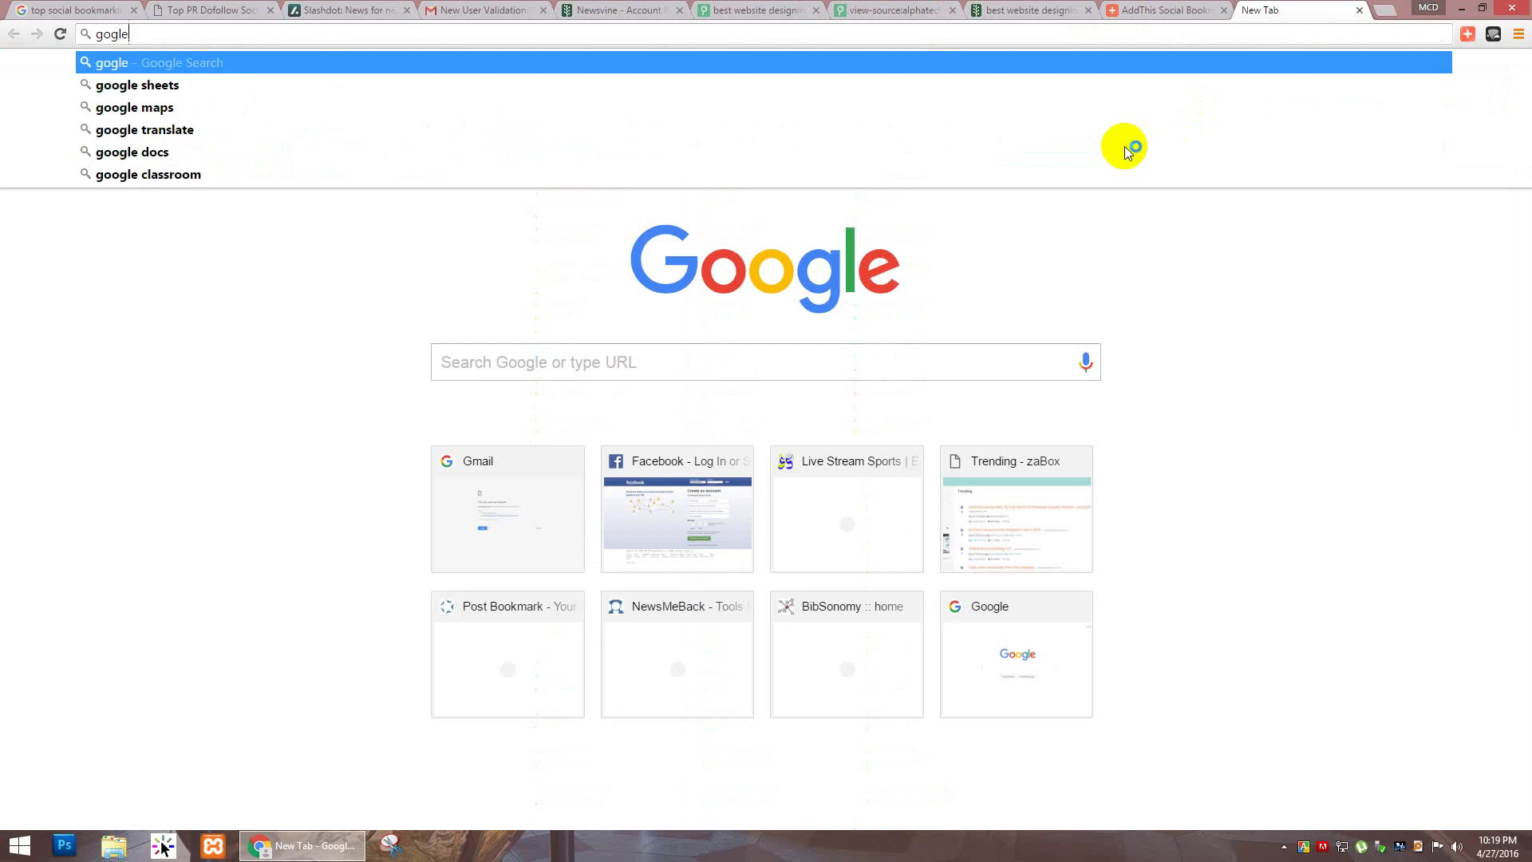
pyautogui.press('BackSpace')
pyautogui.press('Down')
pyautogui.press('Return')
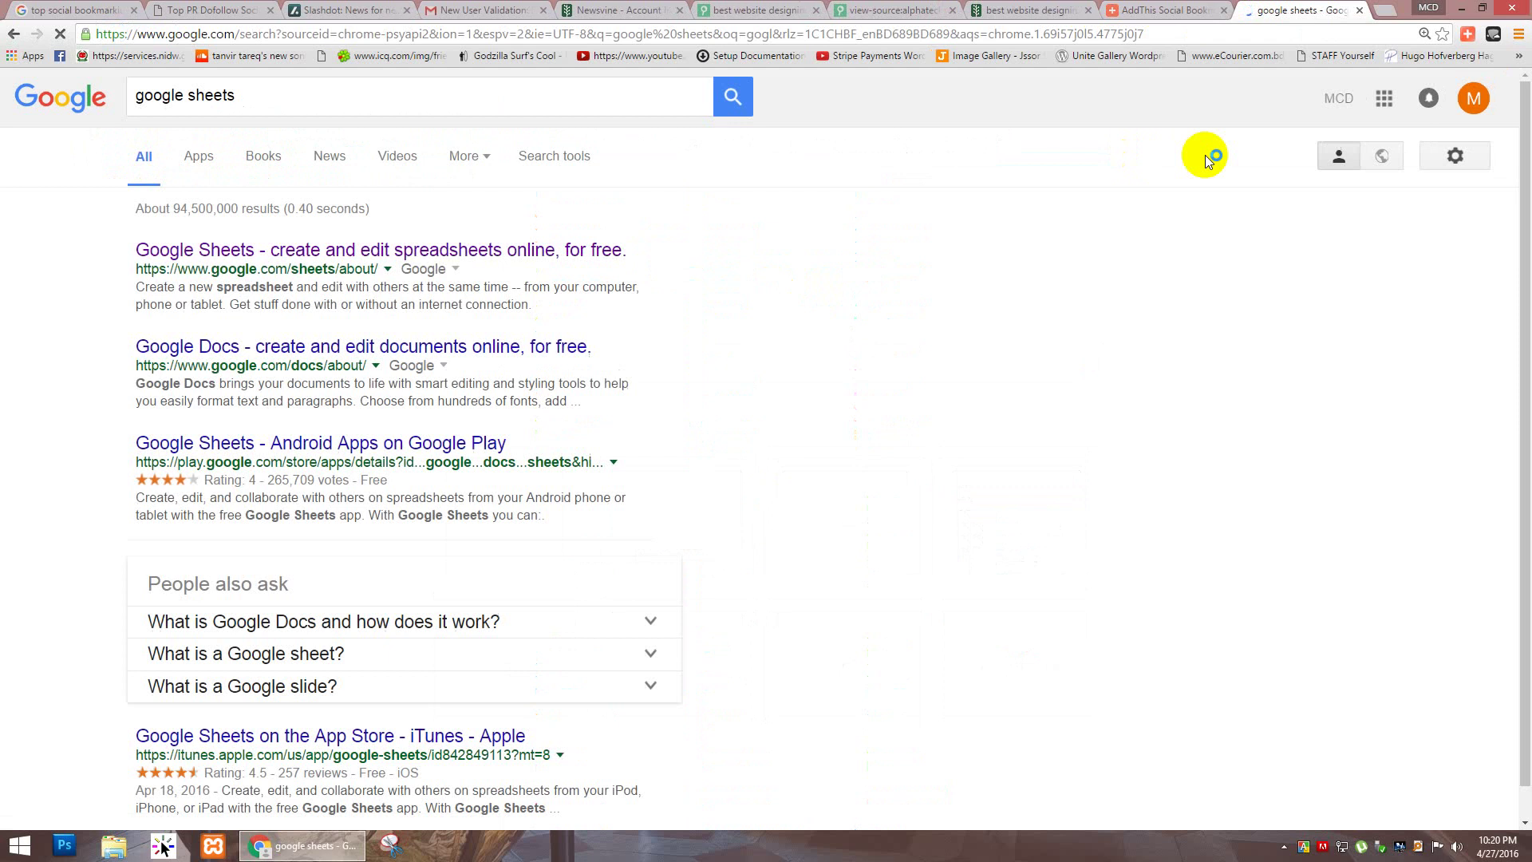
pyautogui.click(313, 254)
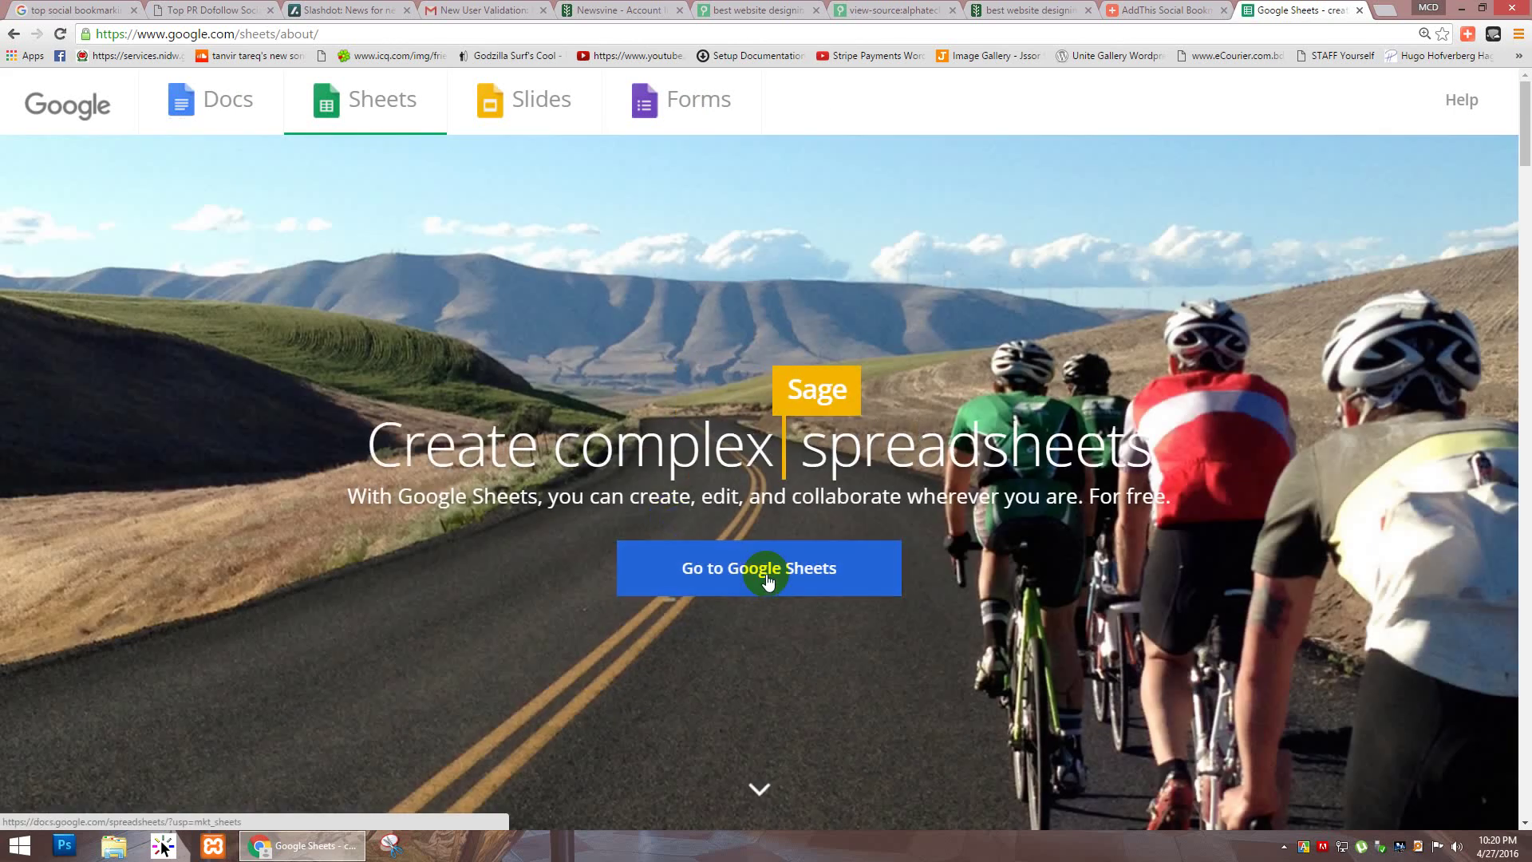
pyautogui.click(766, 576)
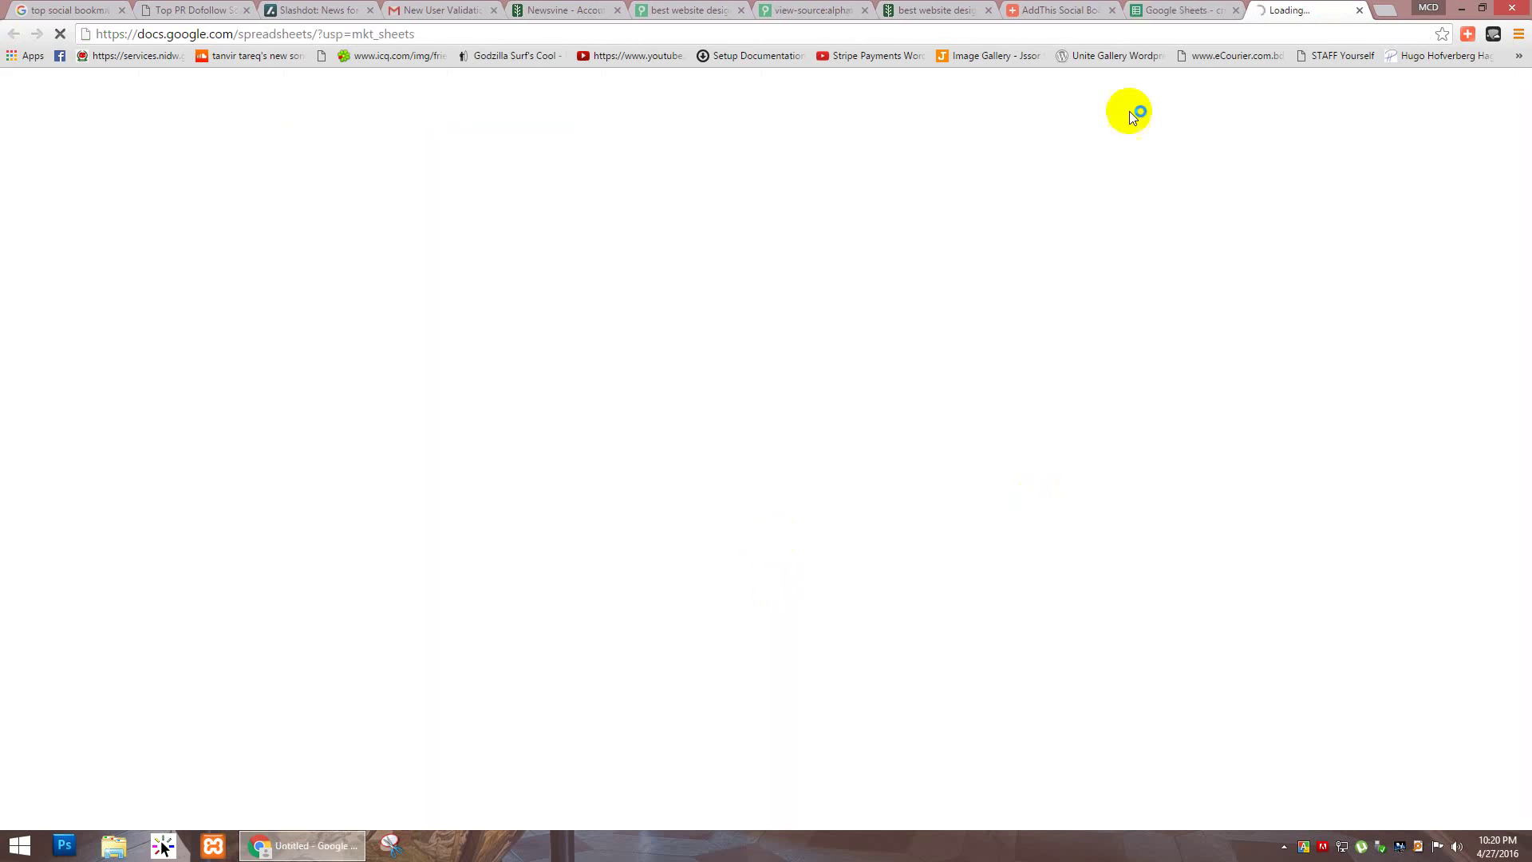
pyautogui.click(1196, 11)
pyautogui.click(1236, 9)
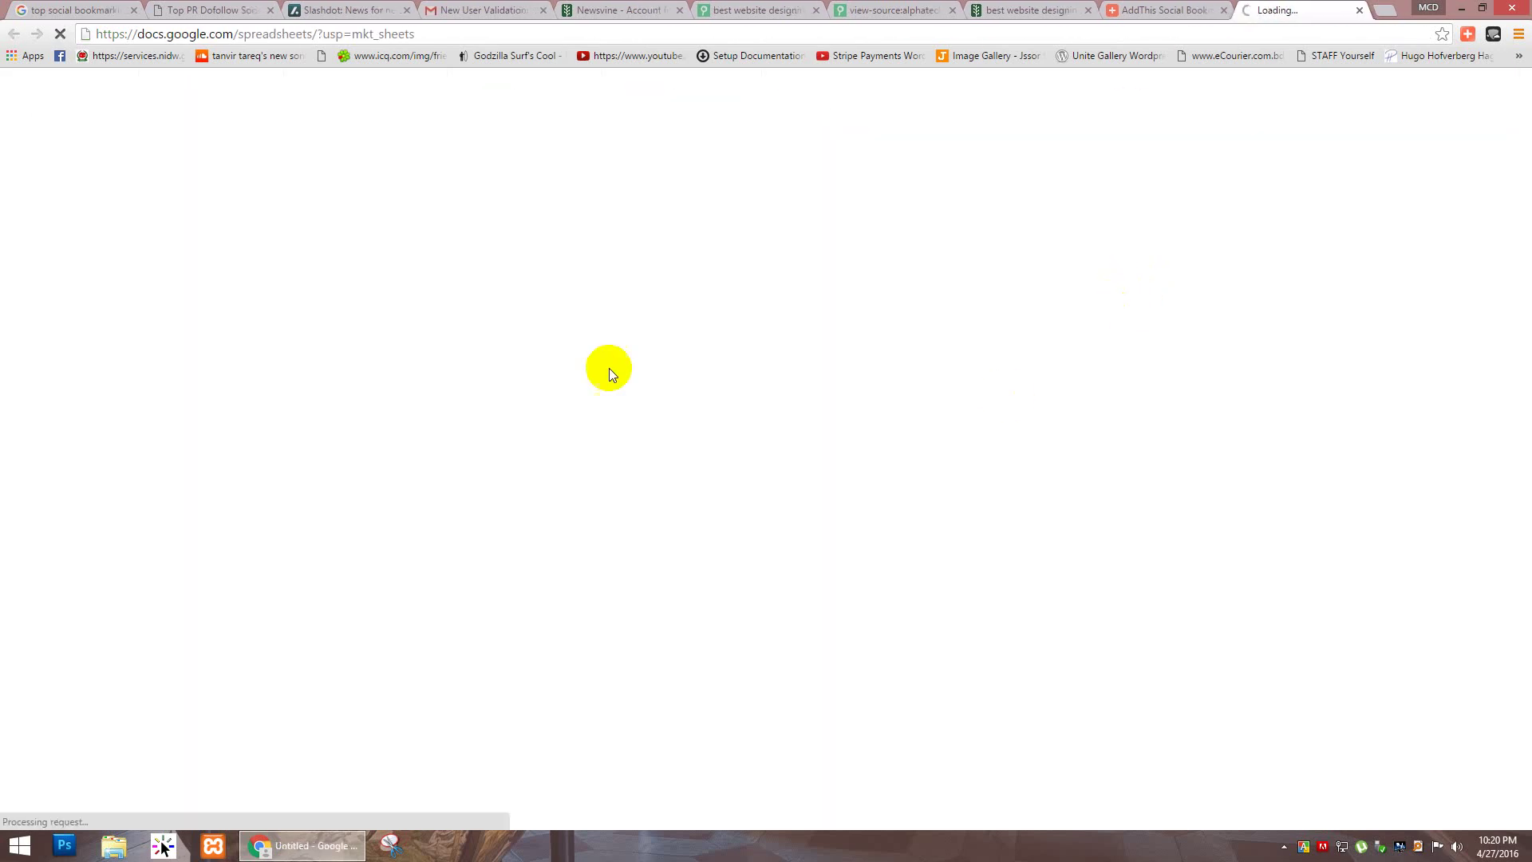
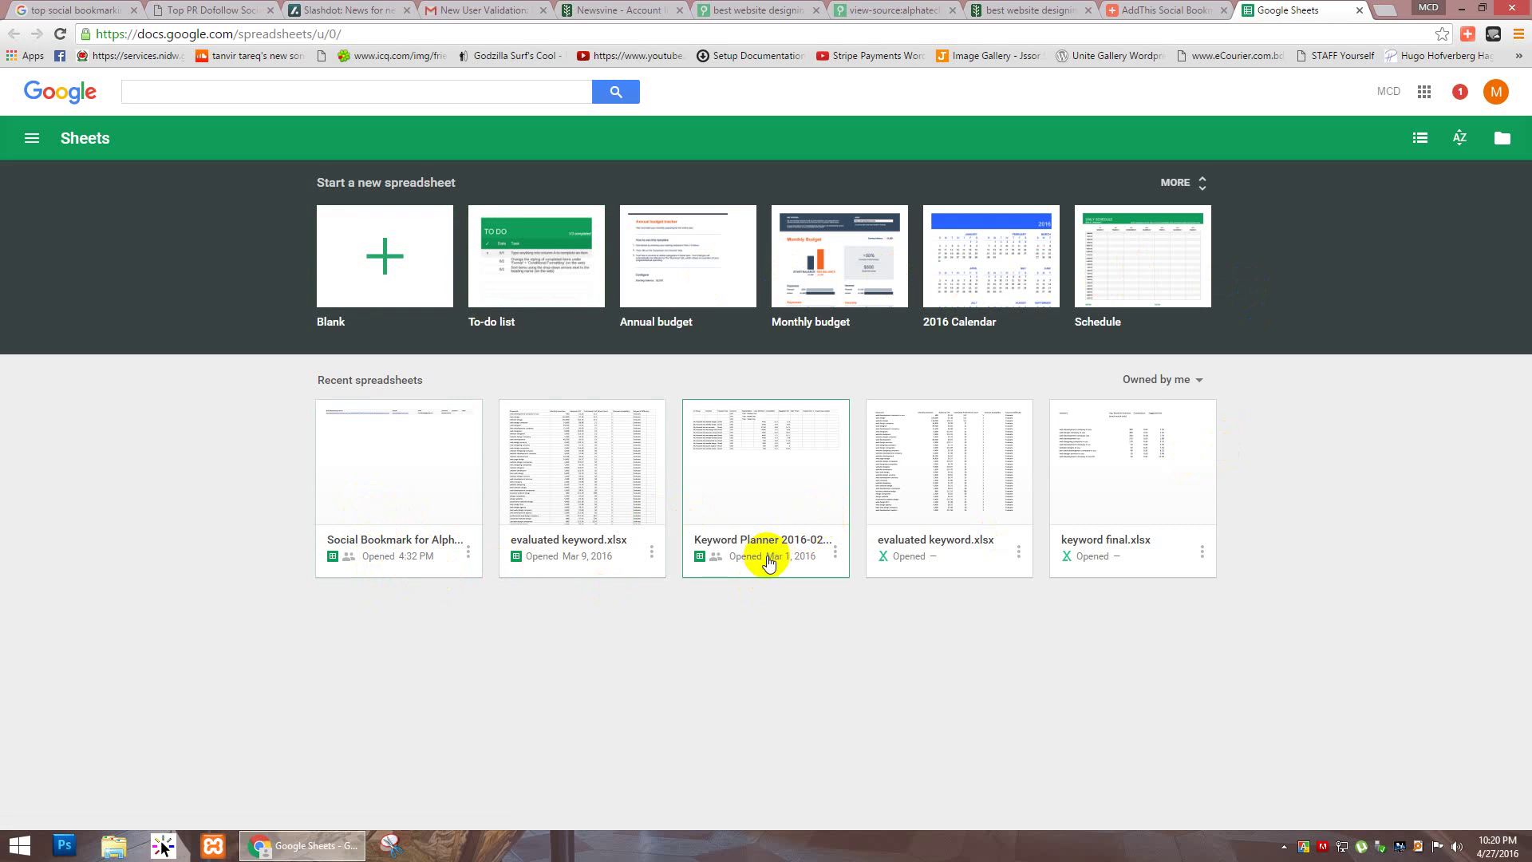
# Step: Leave the Social Bookmark spreadsheet and start a new blank spreadsheet from Sheets home
pyautogui.click(390, 542)
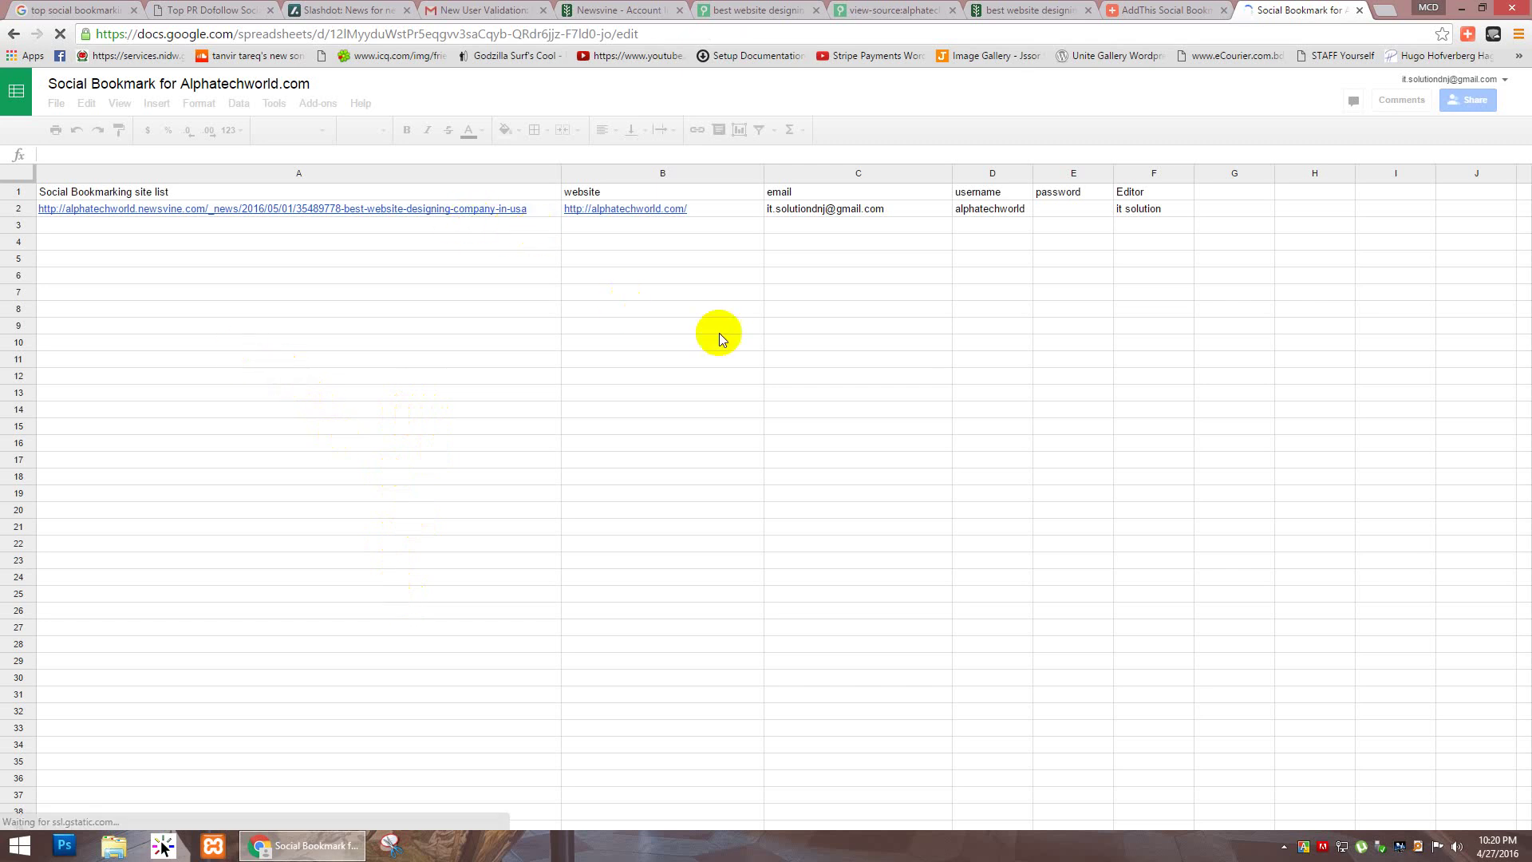
pyautogui.click(19, 100)
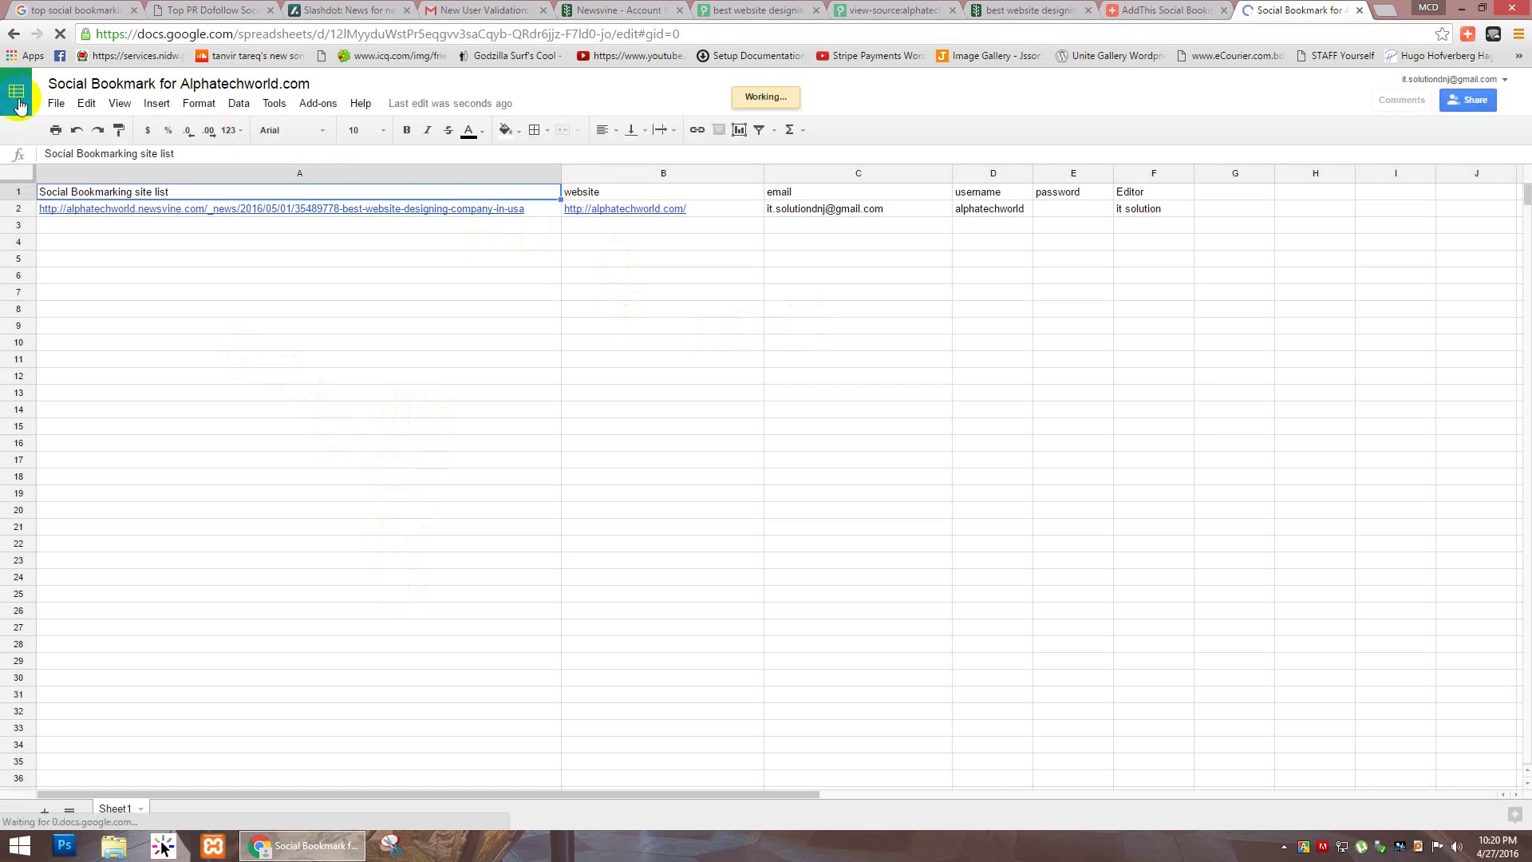
pyautogui.click(19, 103)
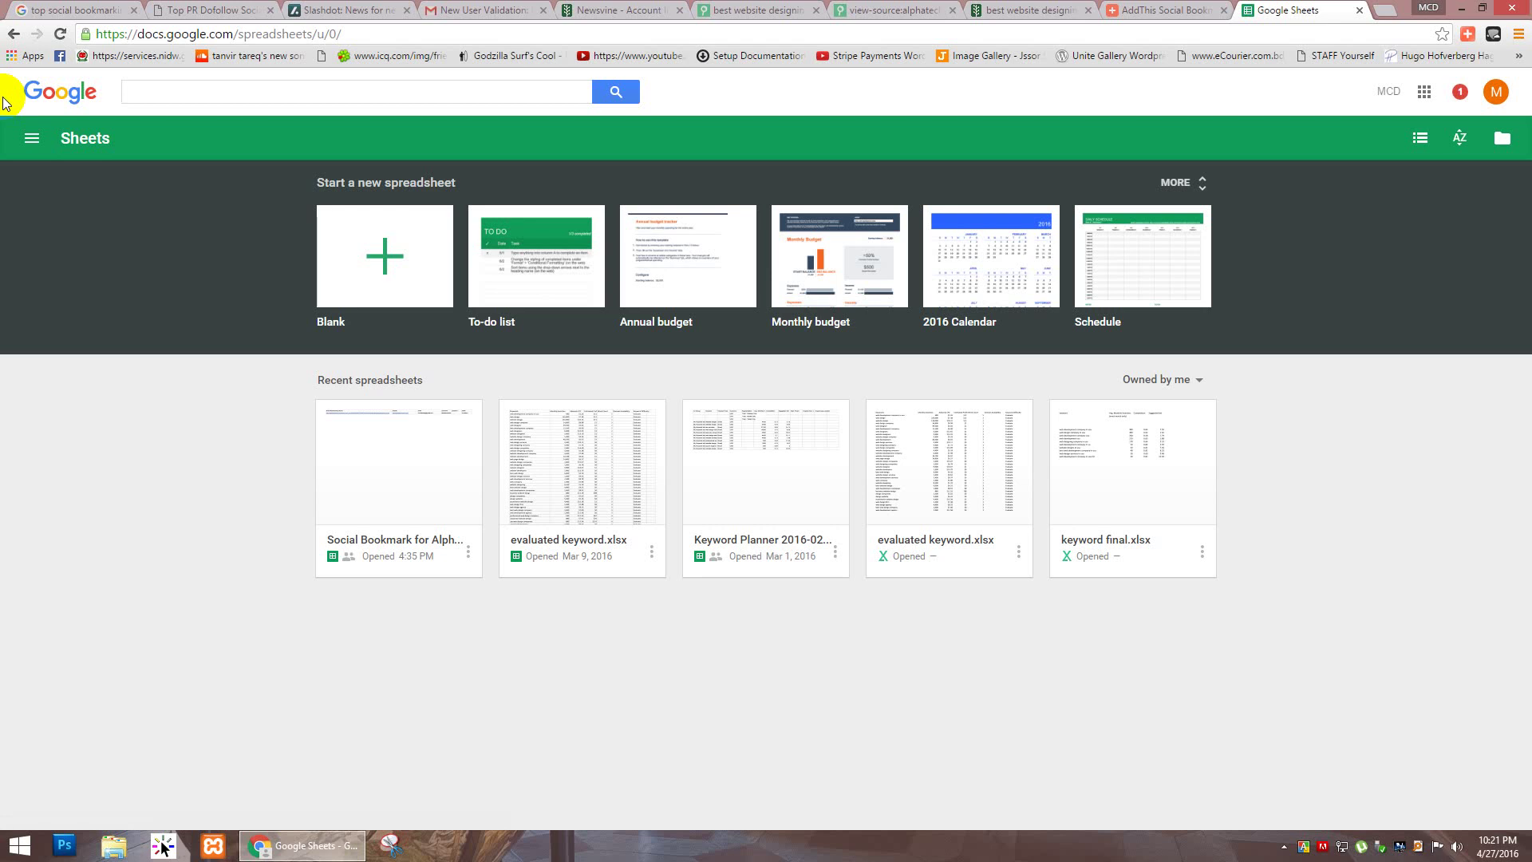
pyautogui.click(375, 261)
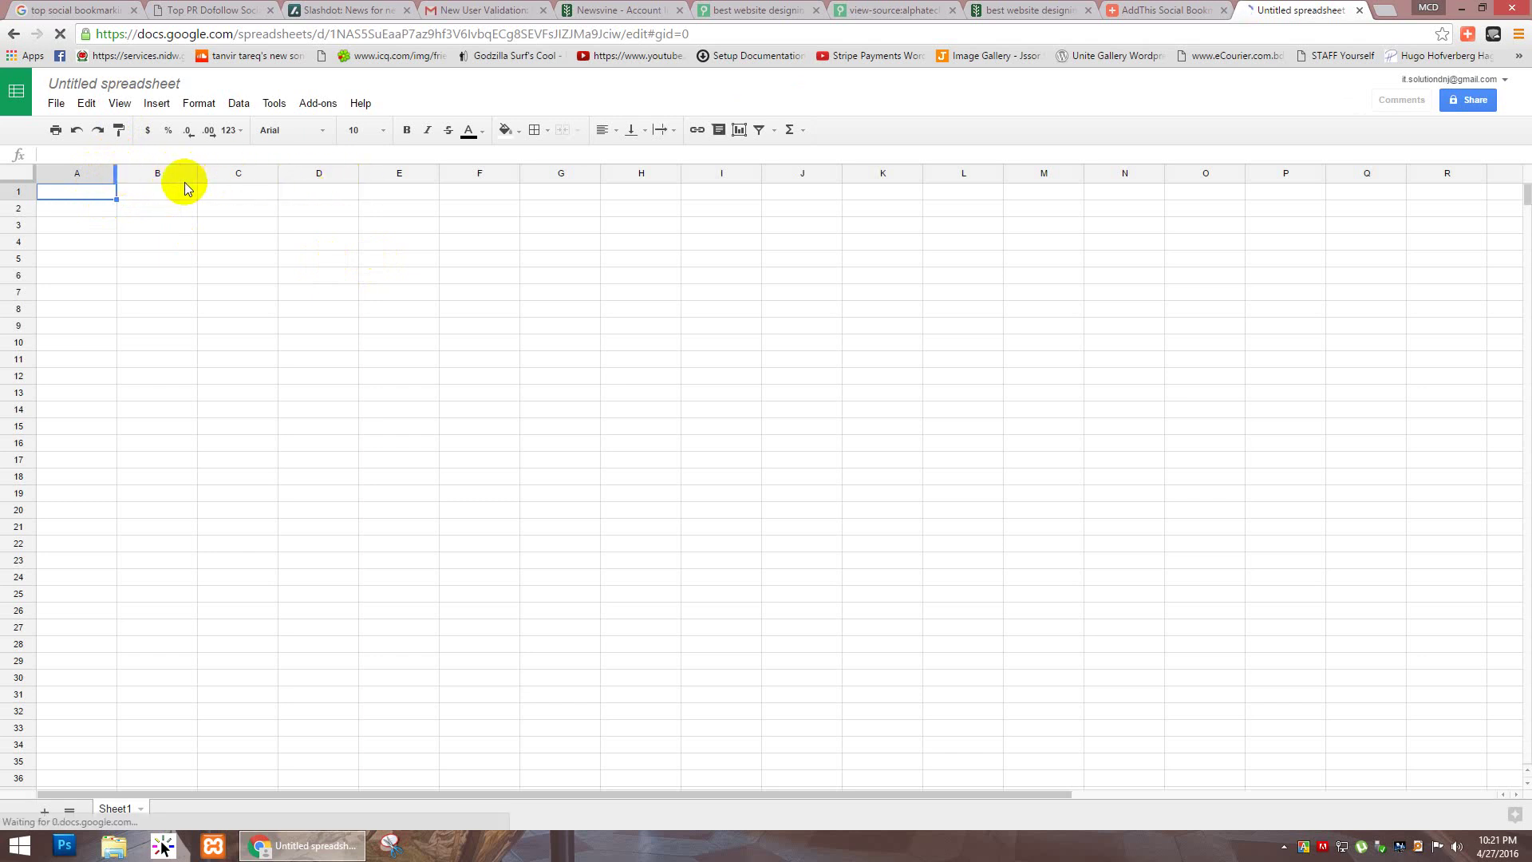
# Step: Widen columns A and B and enter the headers 'Blog List' and 'email'
pyautogui.click(119, 173)
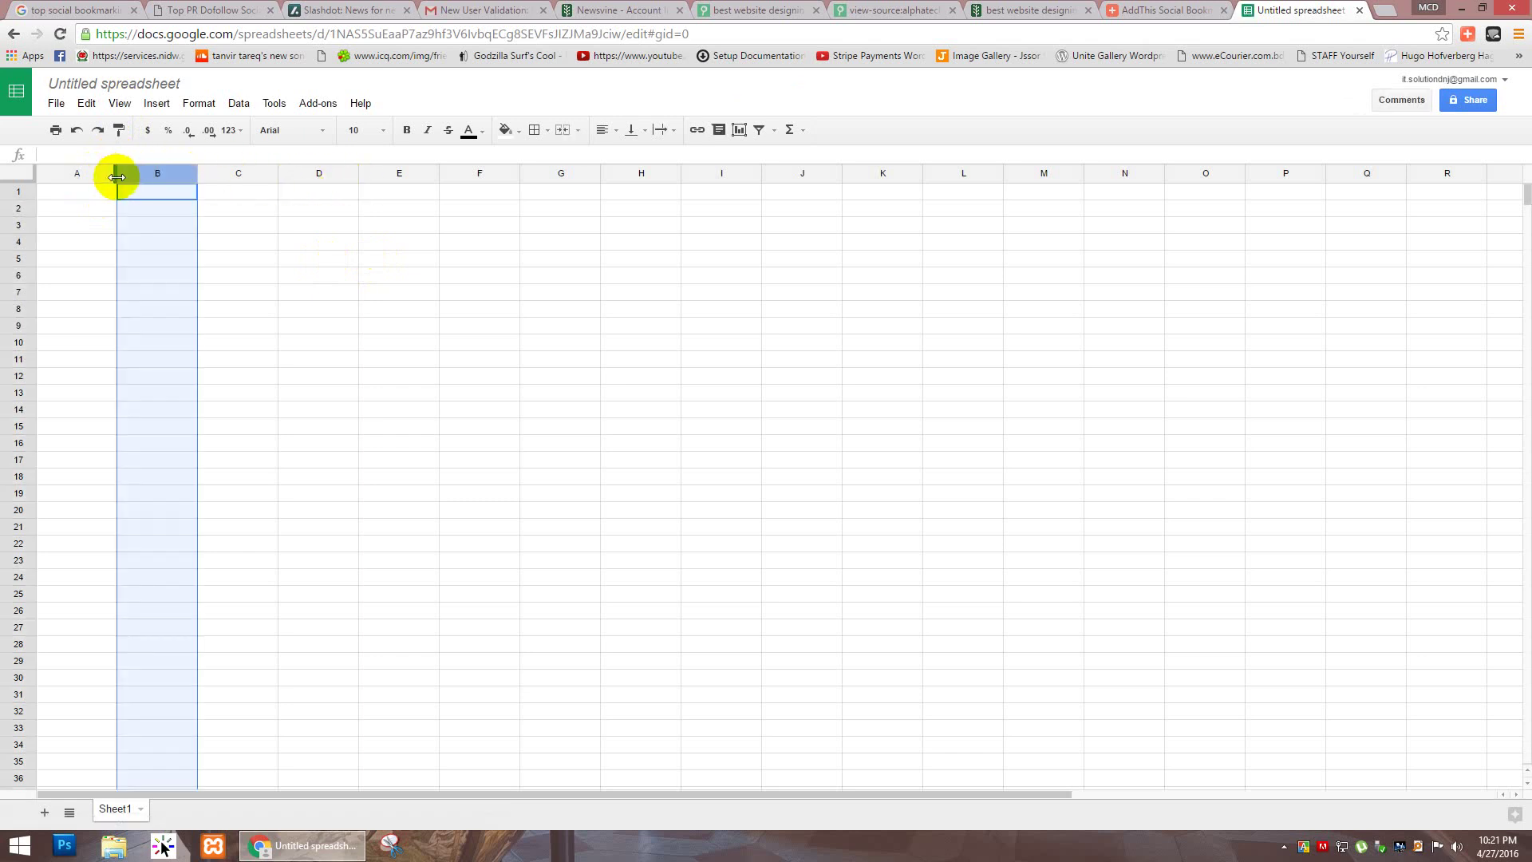
pyautogui.moveTo(120, 173); pyautogui.dragTo(219, 197)
pyautogui.click(214, 195)
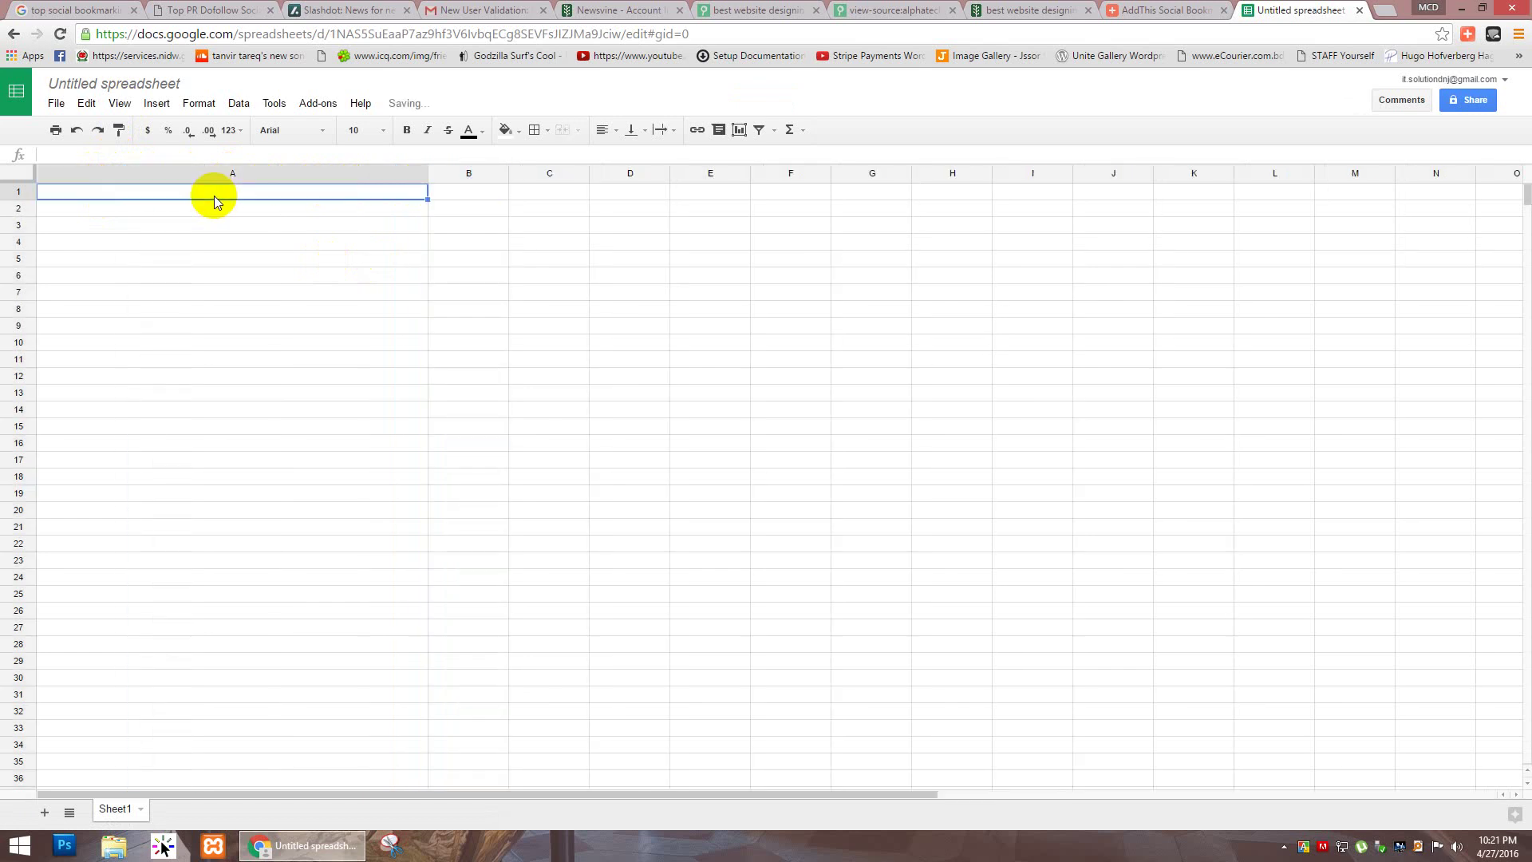
pyautogui.write('Blog ')
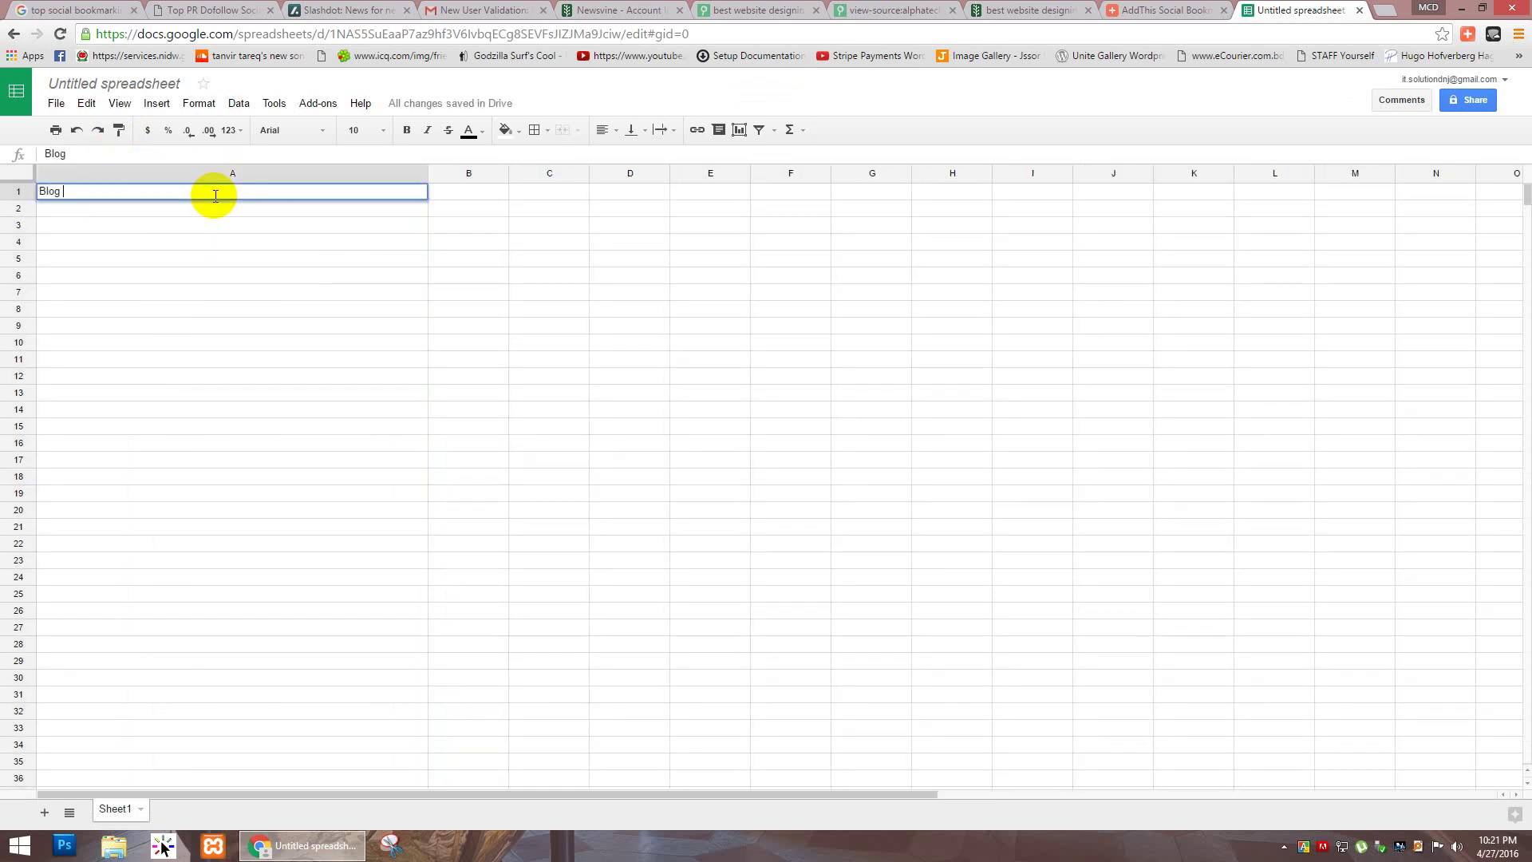
pyautogui.write('List')
pyautogui.press('Tab')
pyautogui.moveTo(507, 173); pyautogui.dragTo(585, 173)
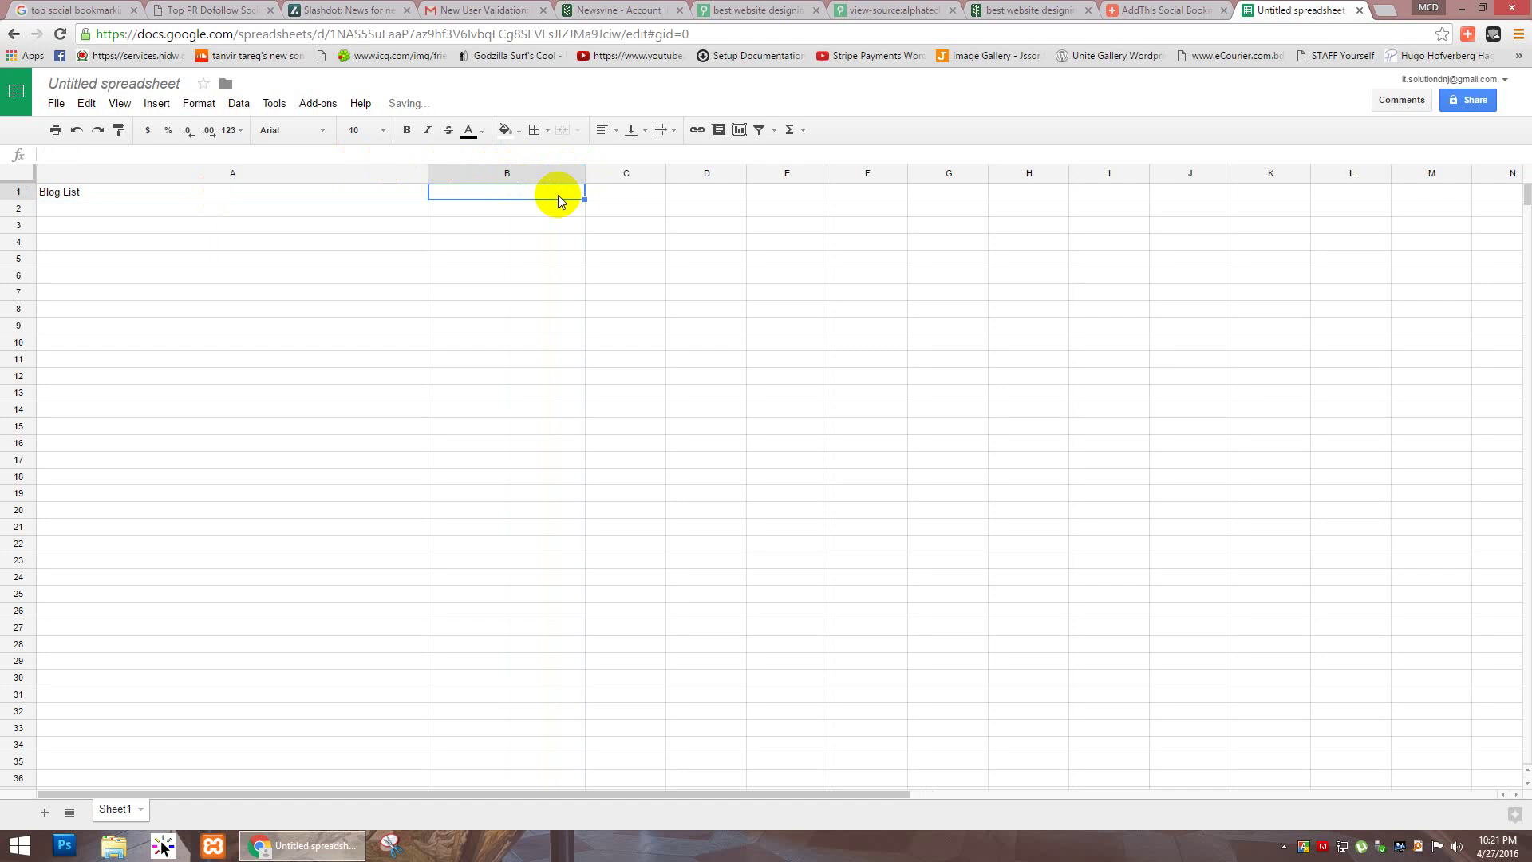
pyautogui.write('email')
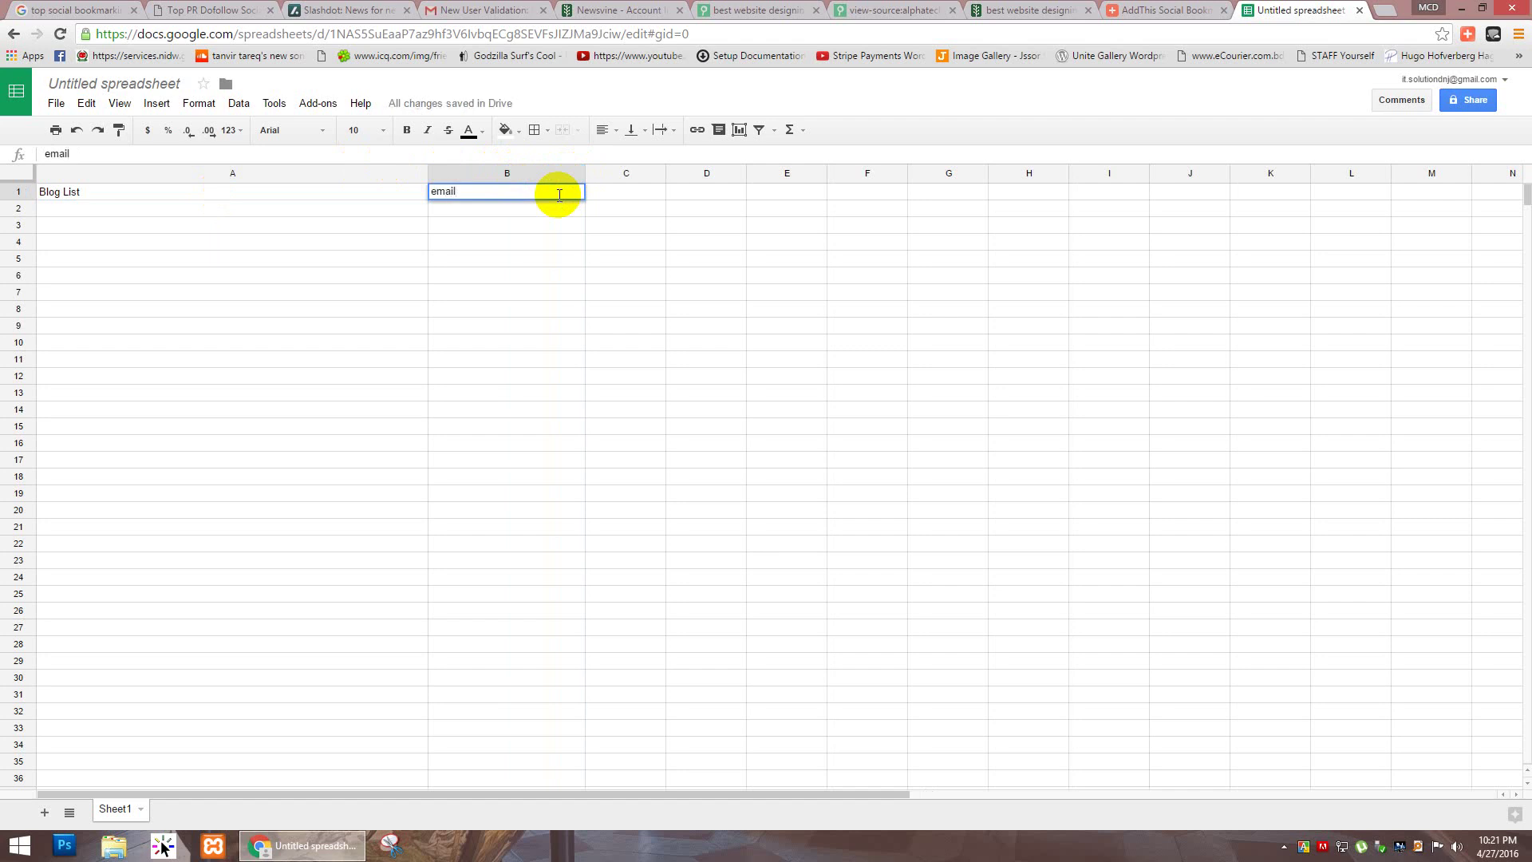
pyautogui.press('Tab')
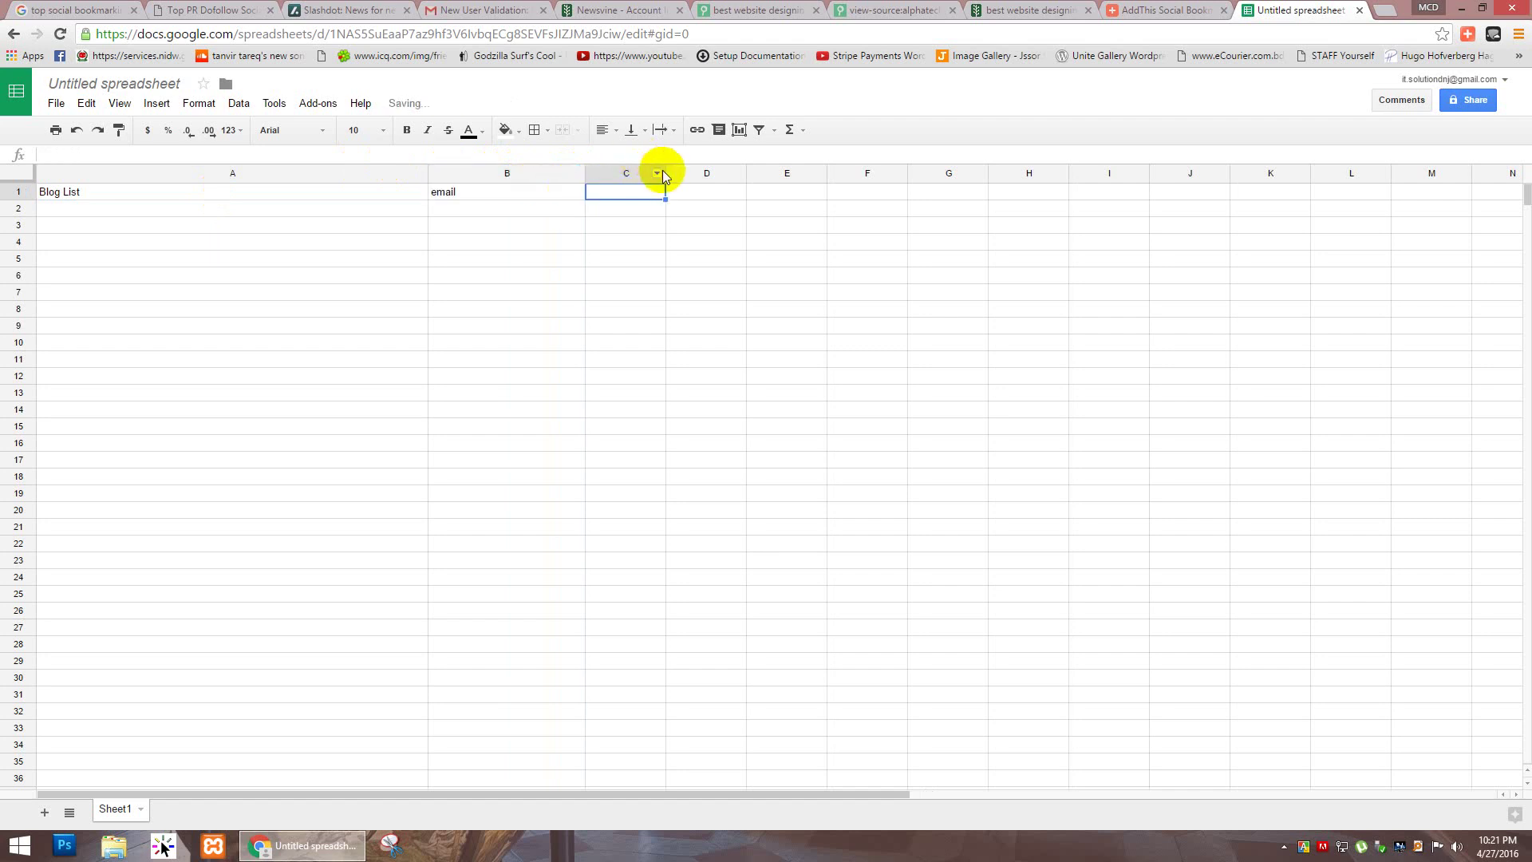
# Step: Widen column C and enter the headers 'website' in C1 and 'name' in D1
pyautogui.moveTo(663, 174); pyautogui.dragTo(735, 191)
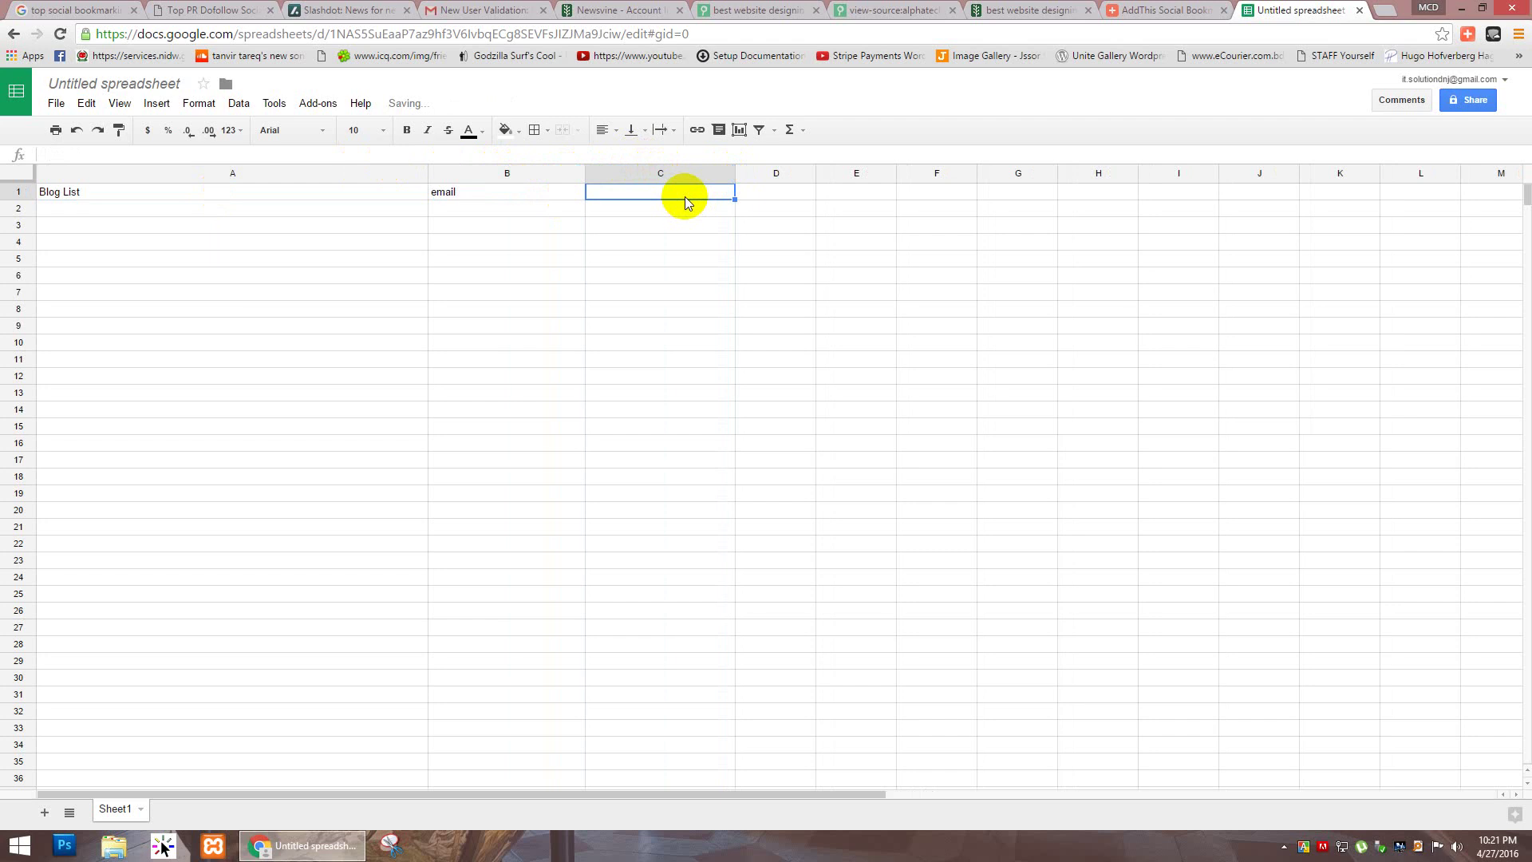
pyautogui.write('website')
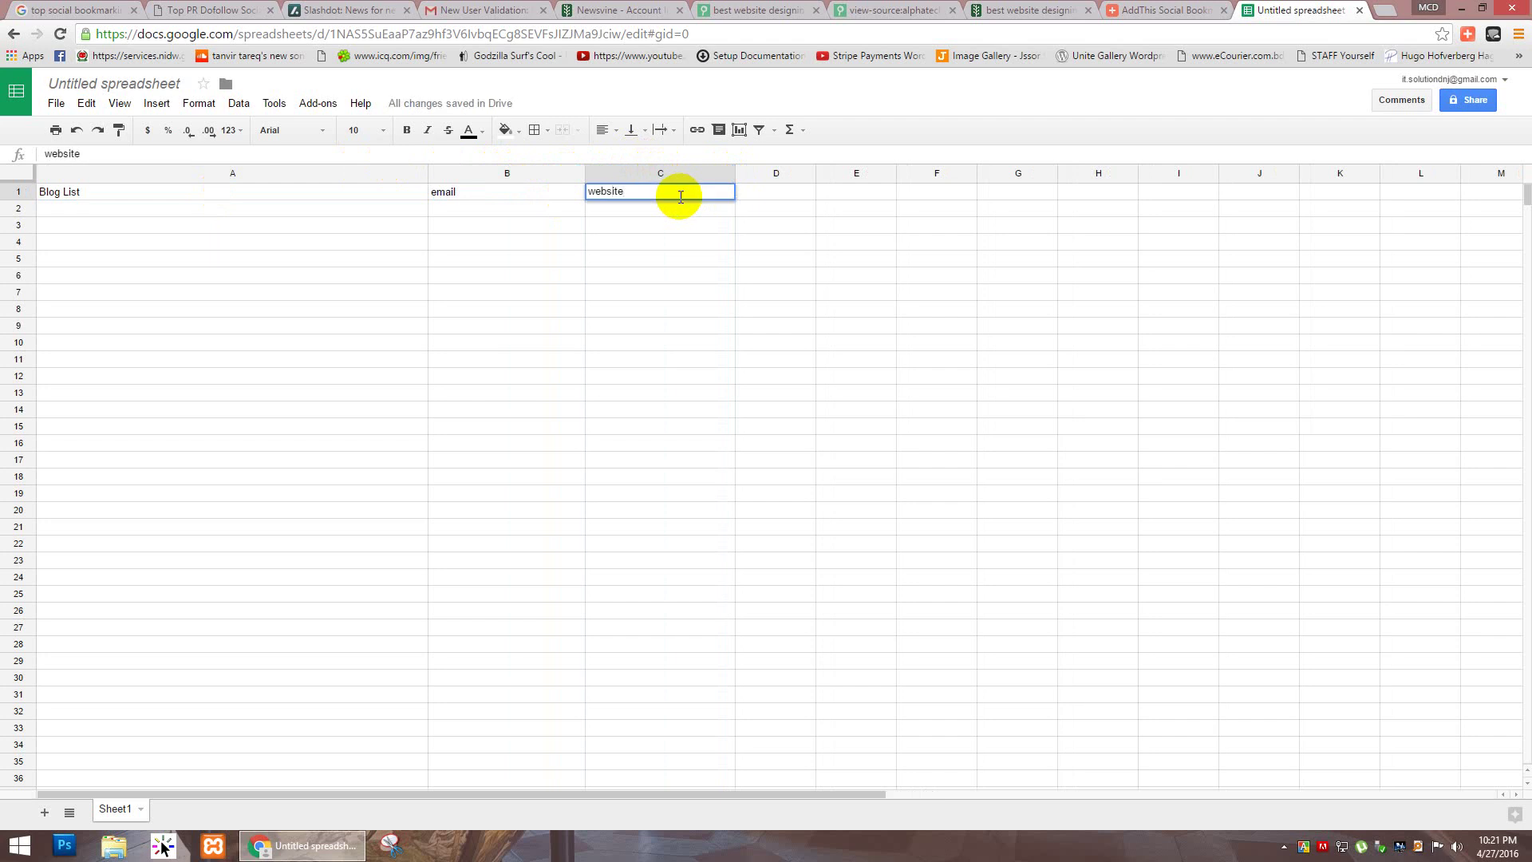
pyautogui.press('Tab')
pyautogui.press('Down')
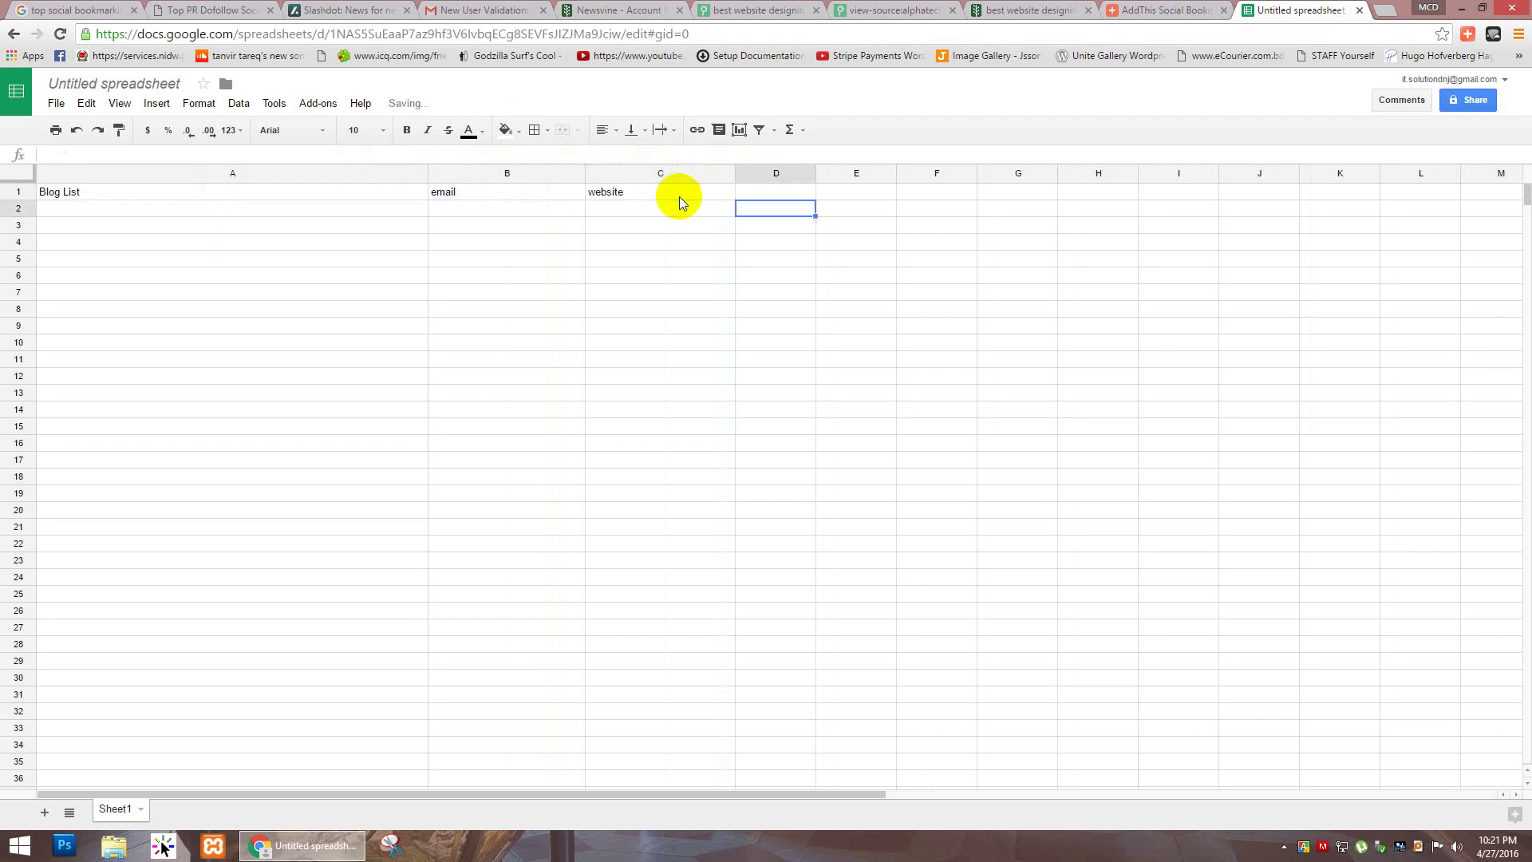
pyautogui.press('Up')
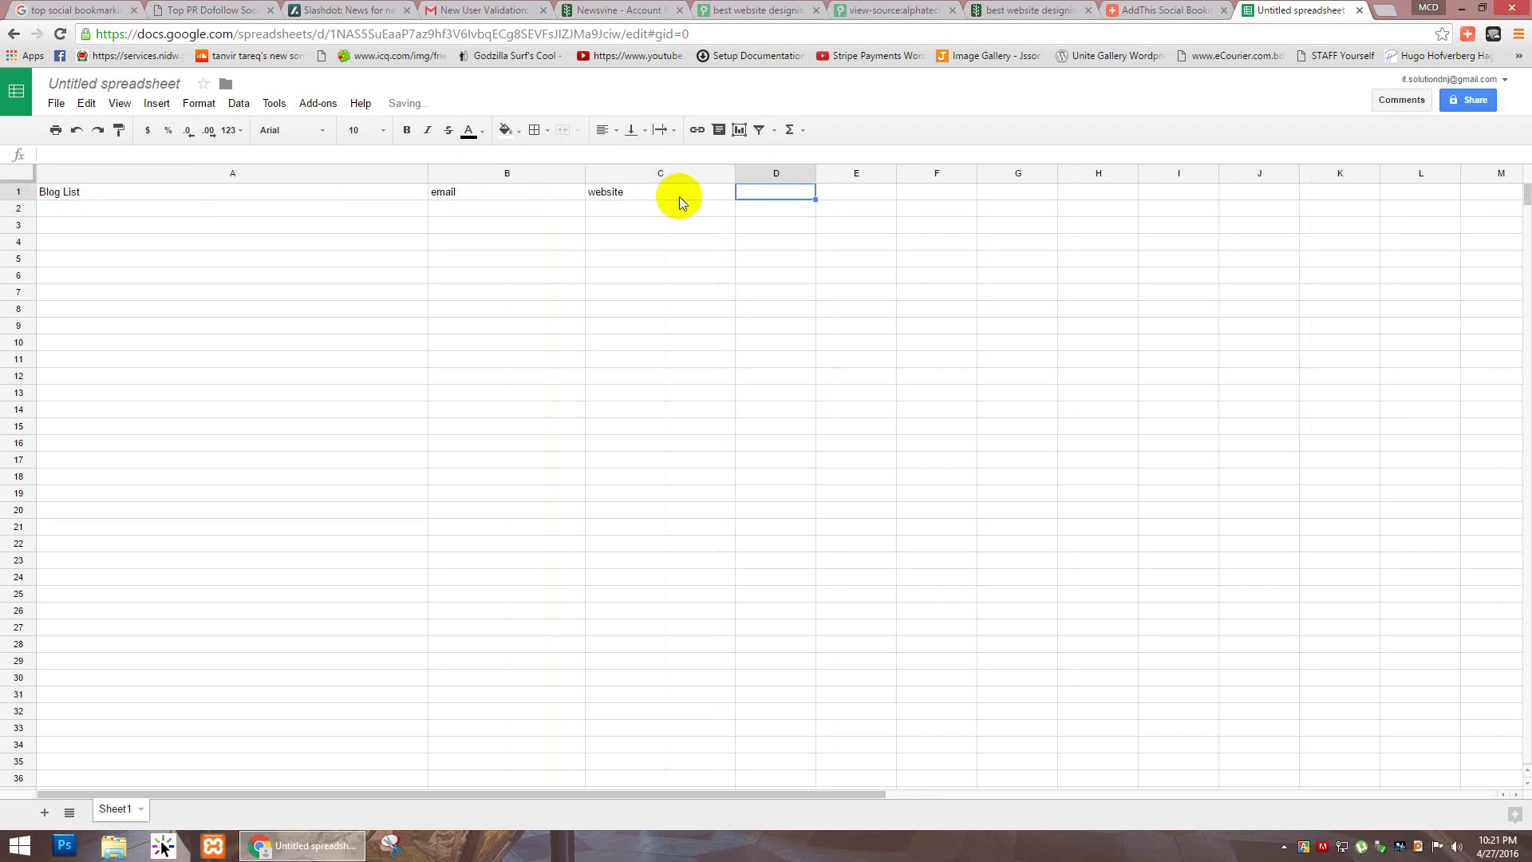
pyautogui.write('name')
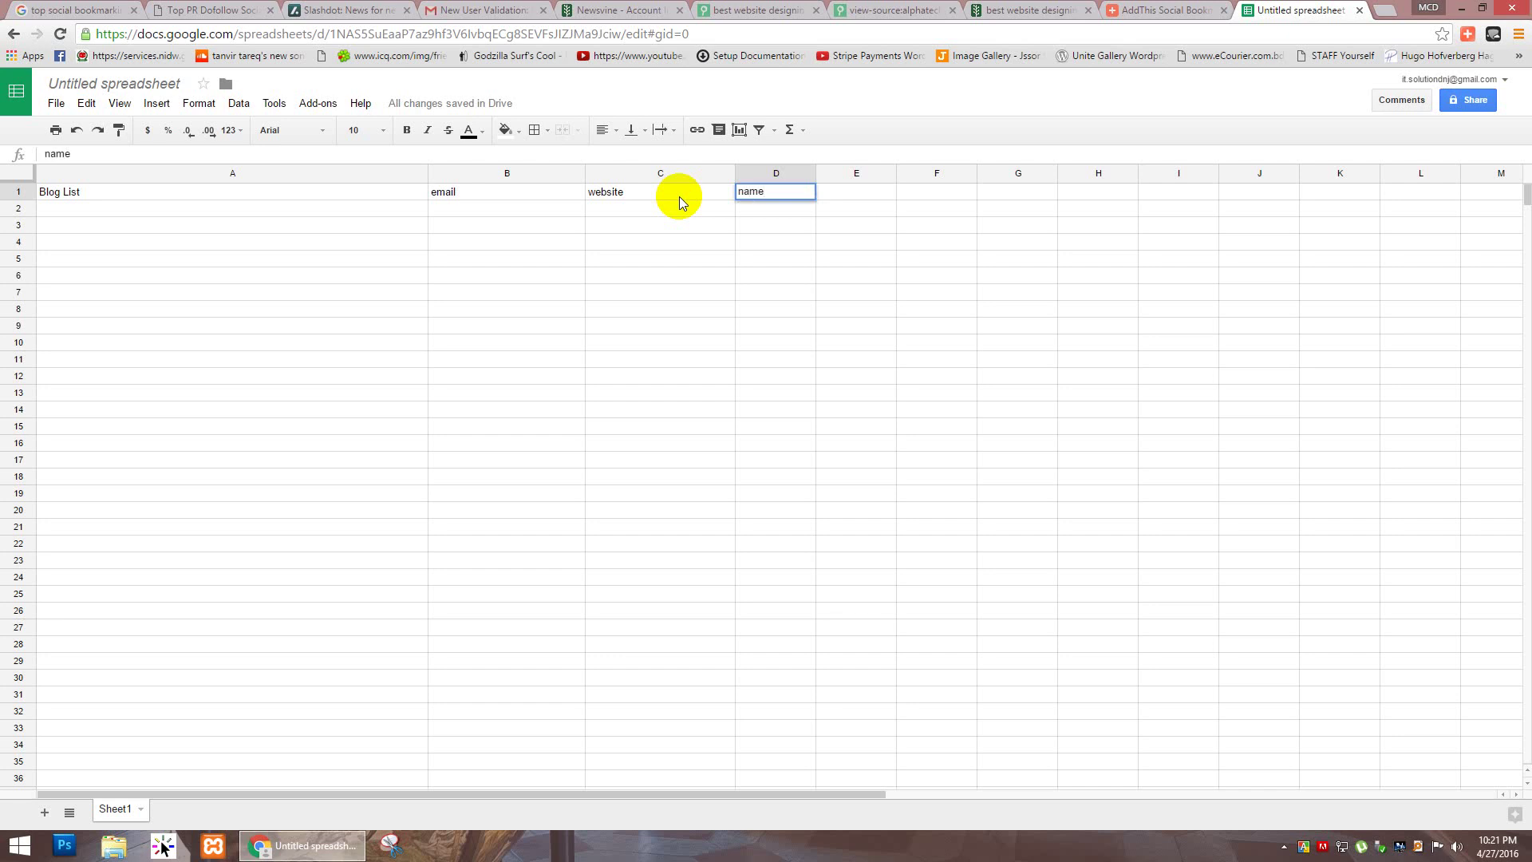
pyautogui.click(678, 197)
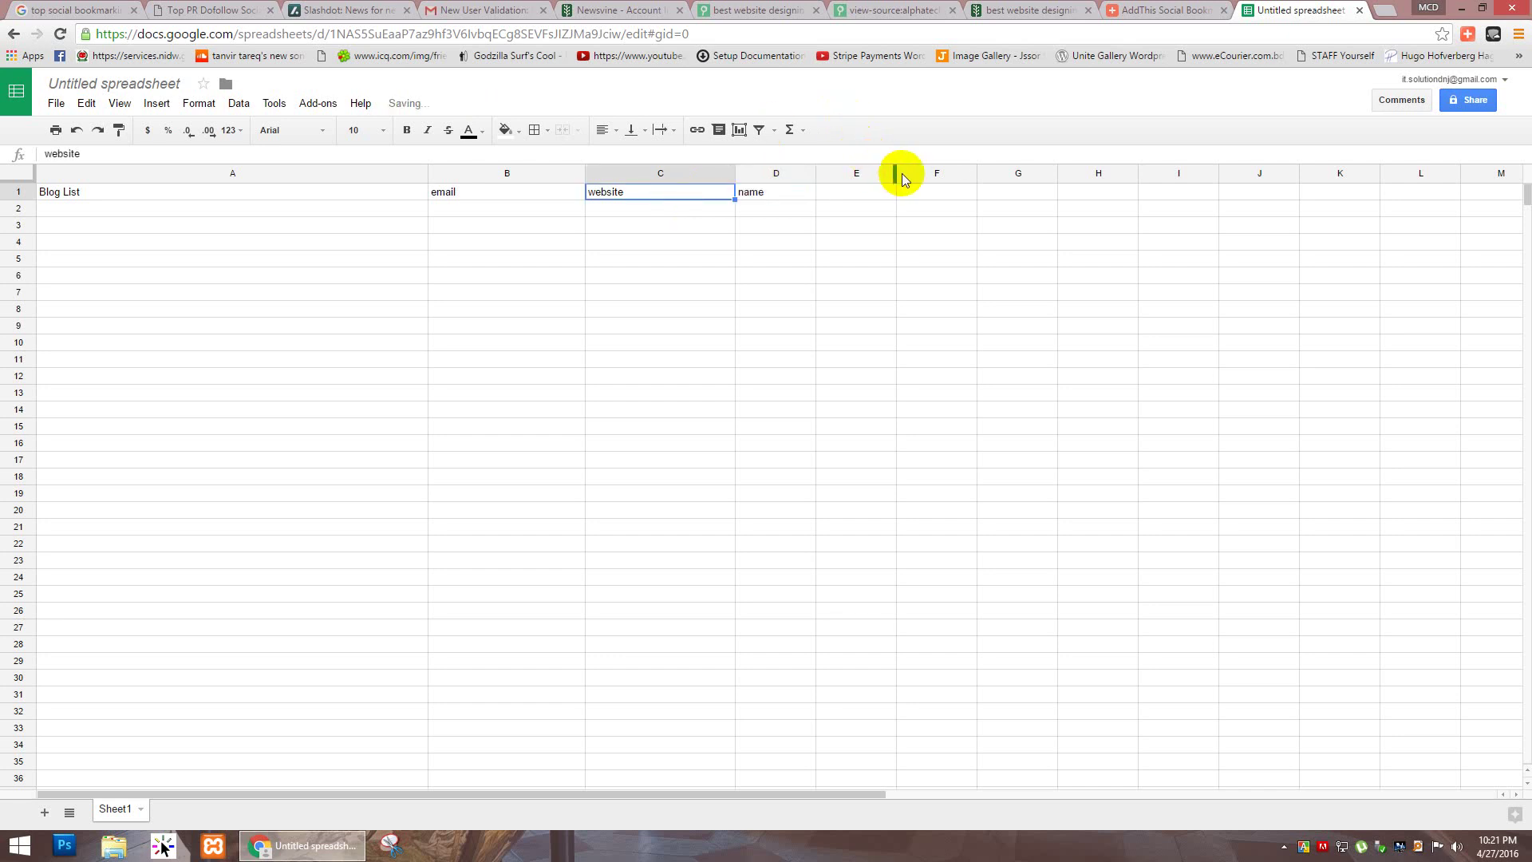
# Step: Widen column E and enter the header 'status(waiting for approval)' in E1
pyautogui.moveTo(895, 174); pyautogui.dragTo(1004, 173)
pyautogui.click(946, 190)
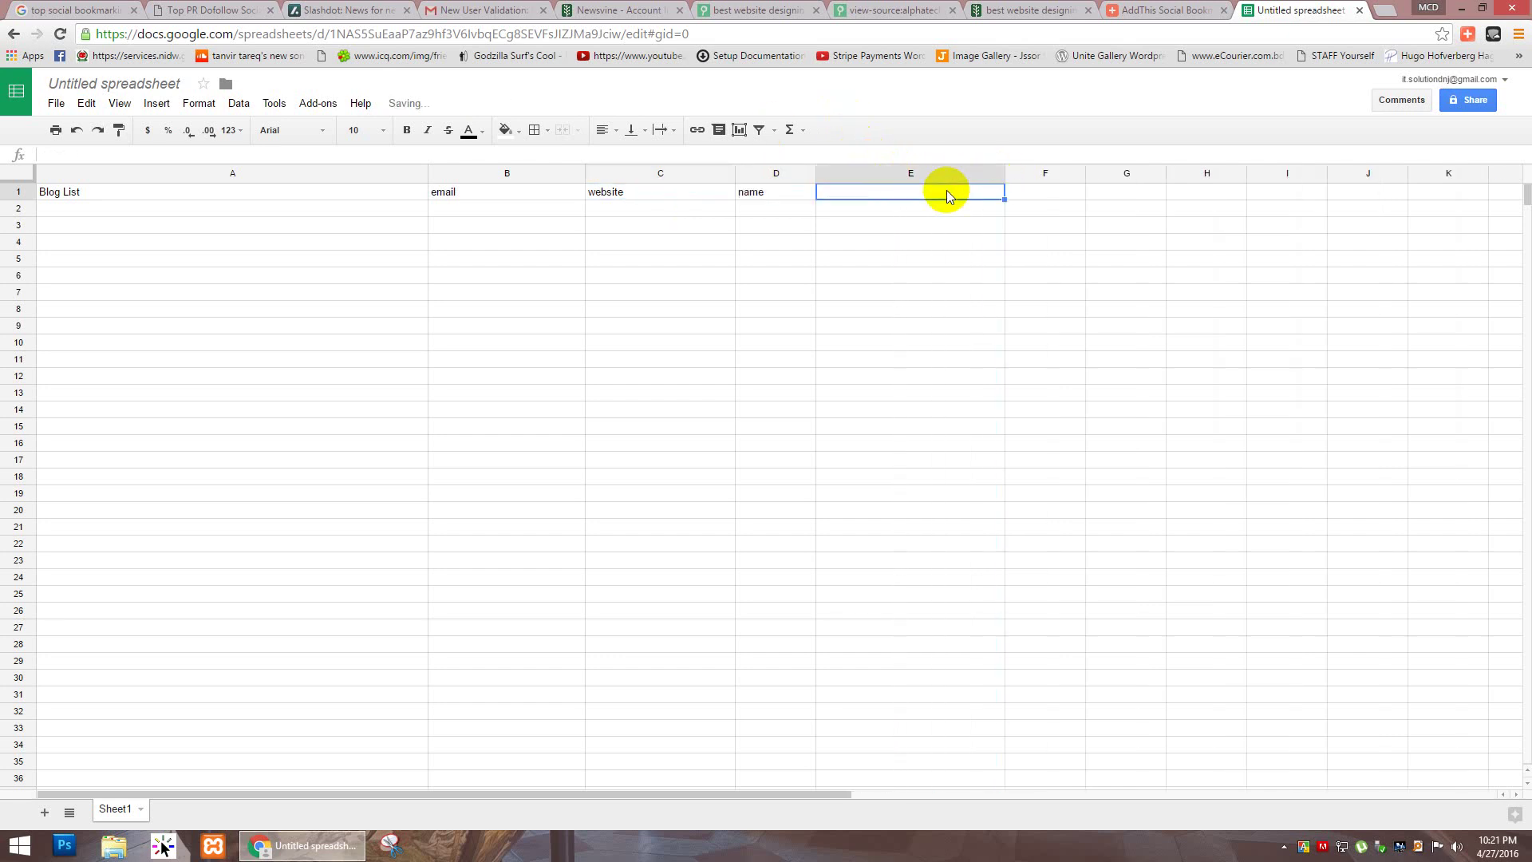
pyautogui.write('stat')
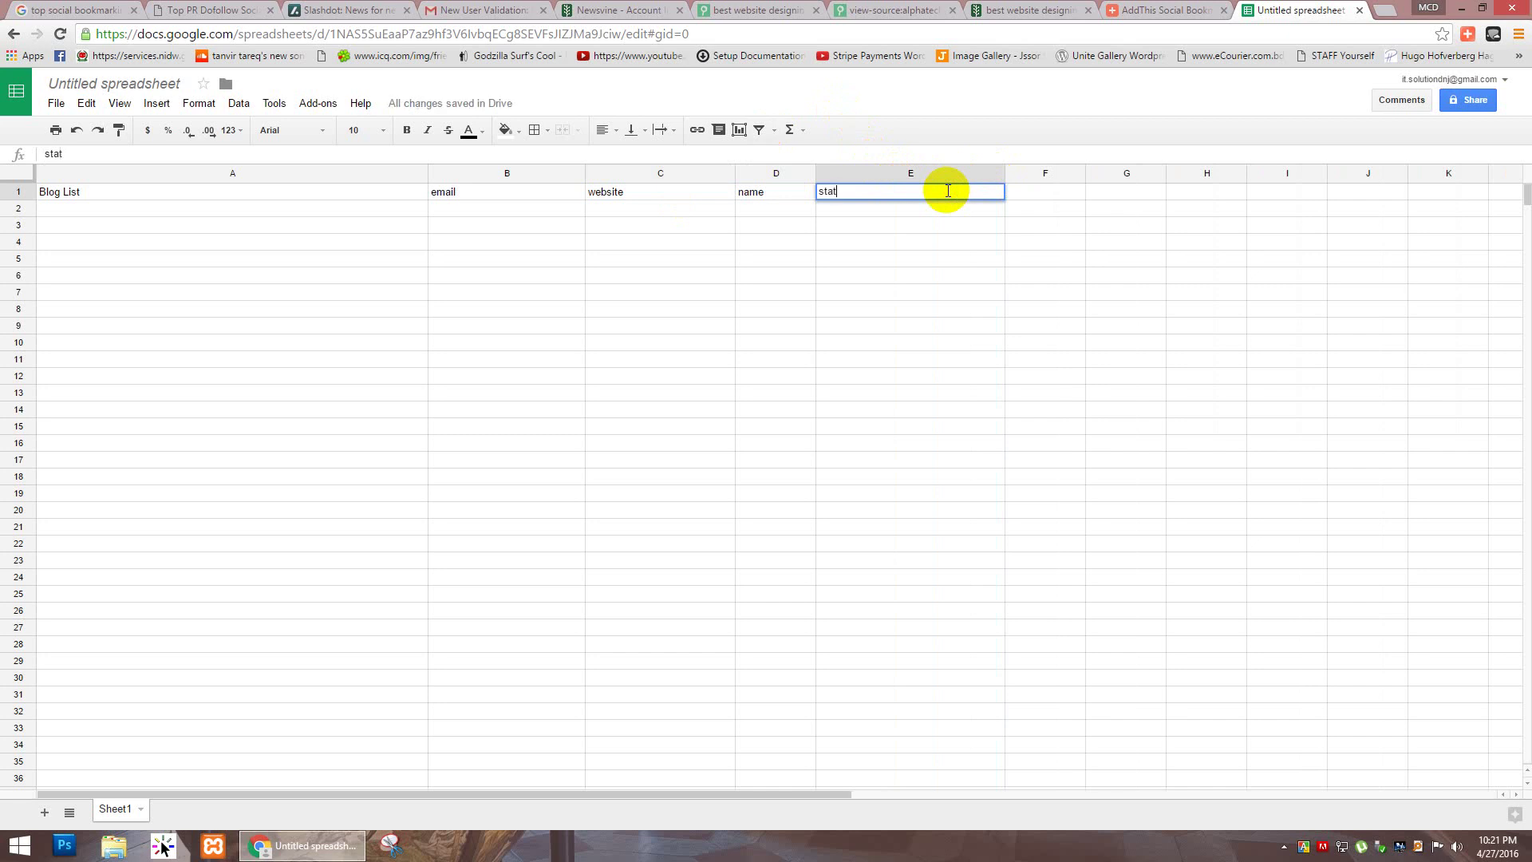
pyautogui.write('us')
pyautogui.press('Return')
pyautogui.click(946, 190)
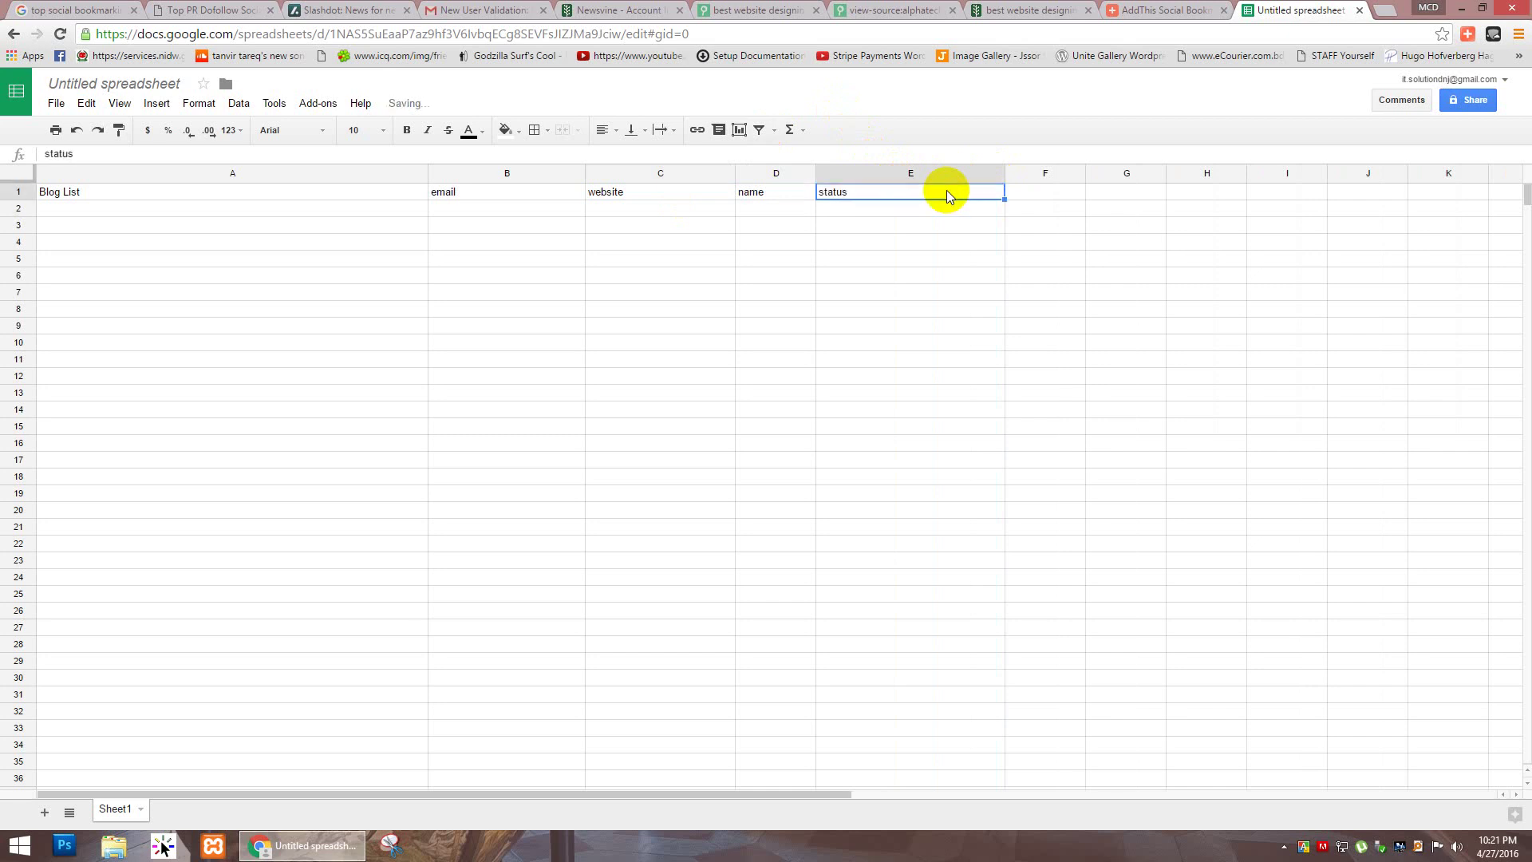
pyautogui.doubleClick(926, 193)
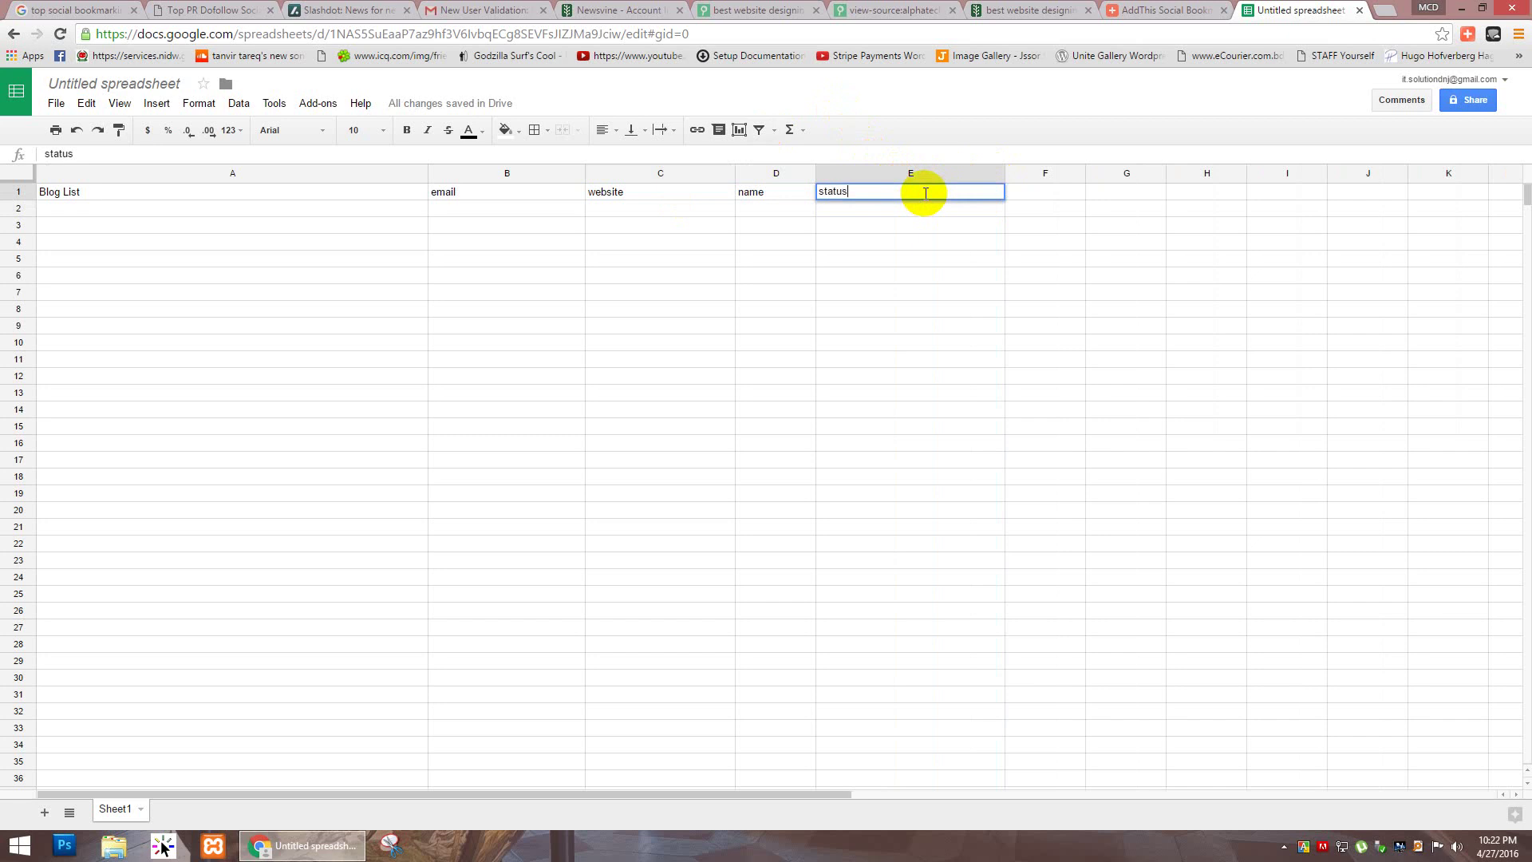
pyautogui.write('(waiting for approva')
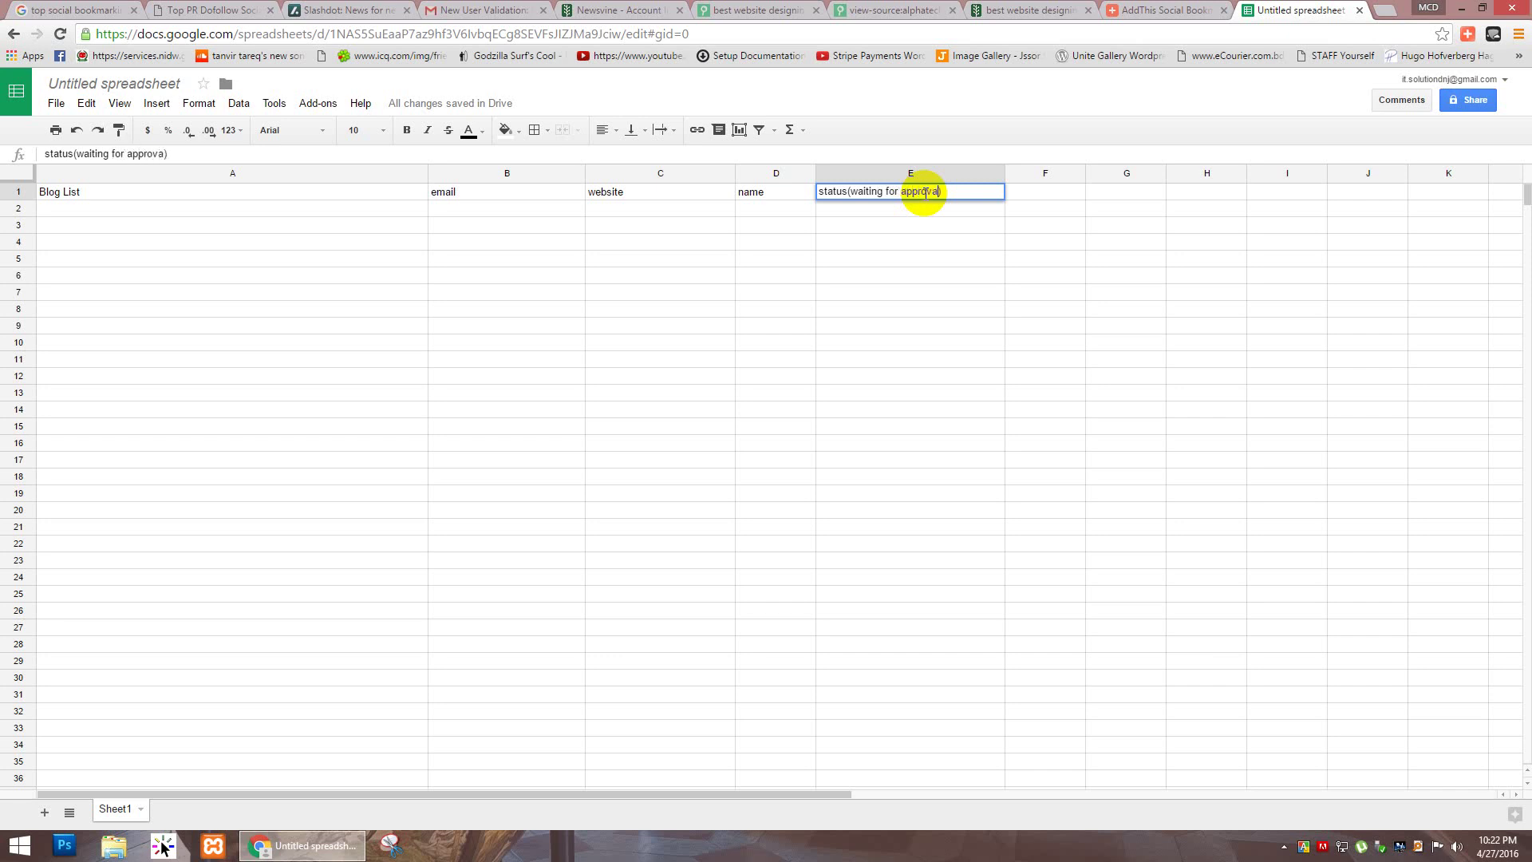
pyautogui.write('l')
pyautogui.press('Return')
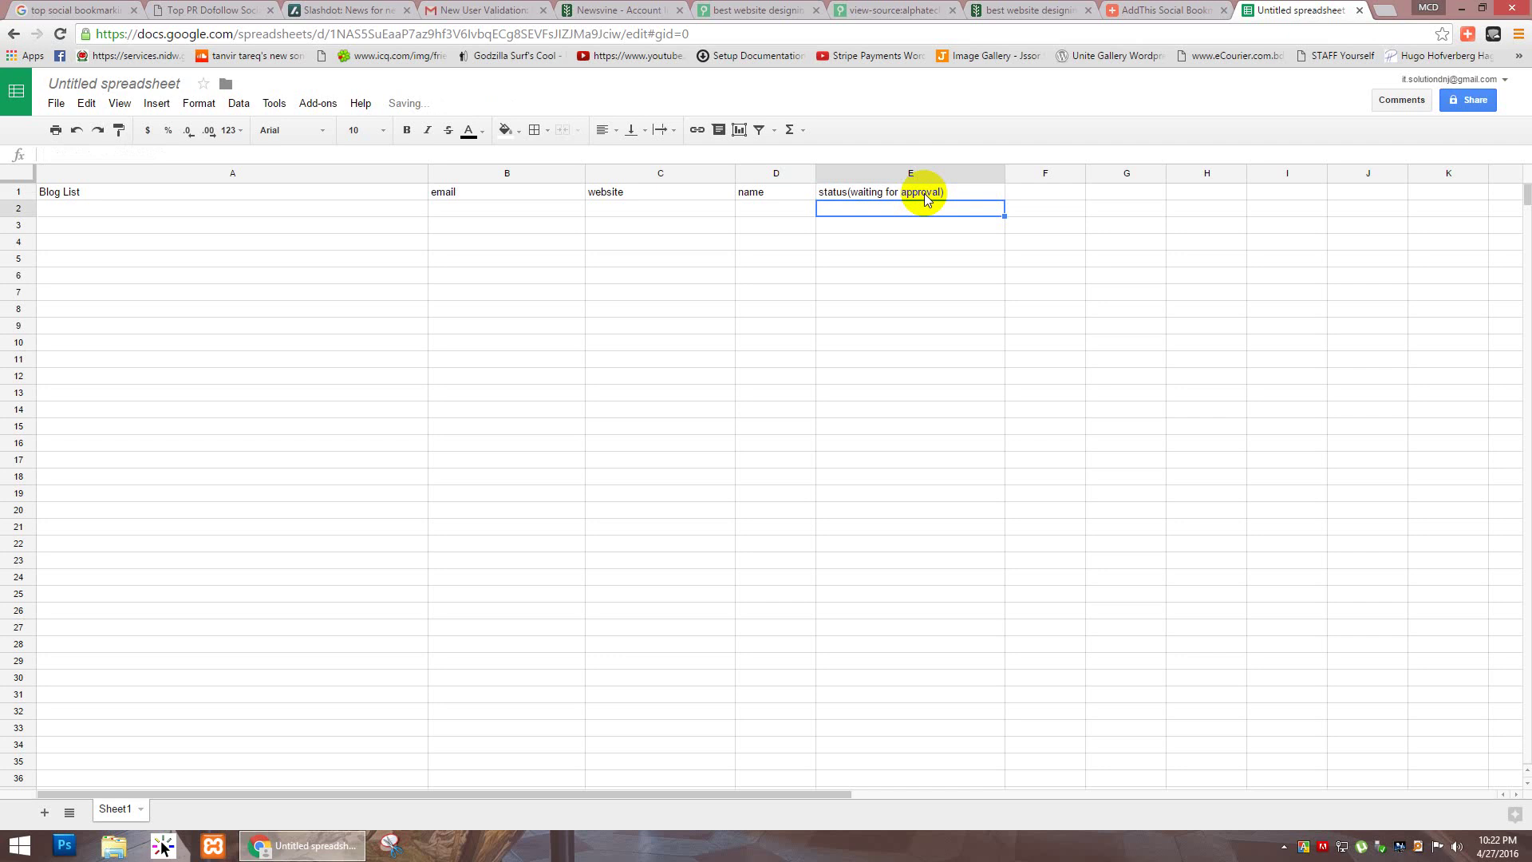
pyautogui.click(217, 208)
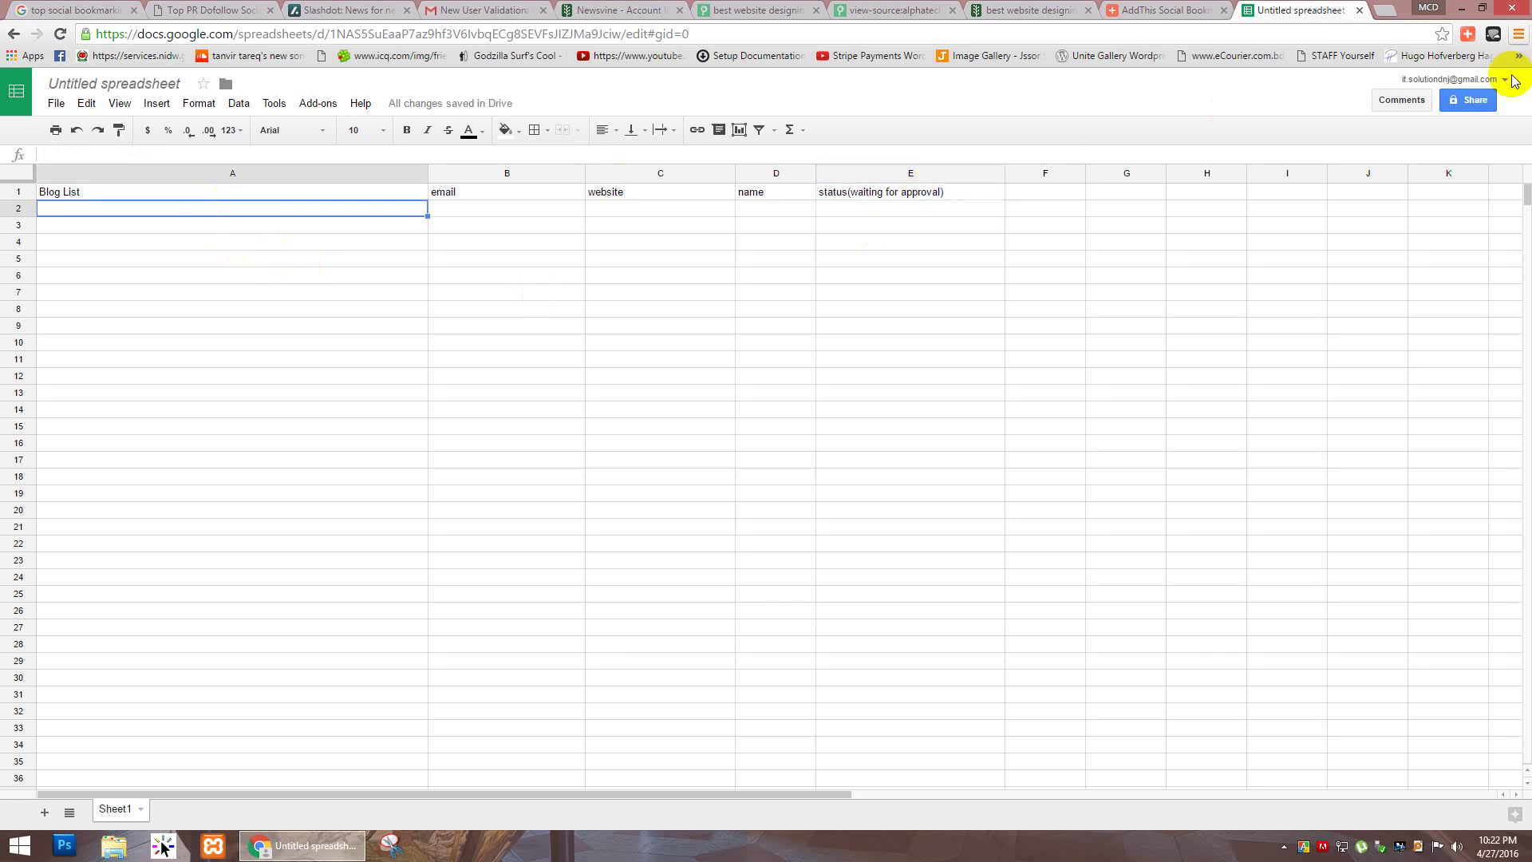
# Step: Title the spreadsheet 'Blog commenting report for alphatechworld.com'
pyautogui.click(1476, 105)
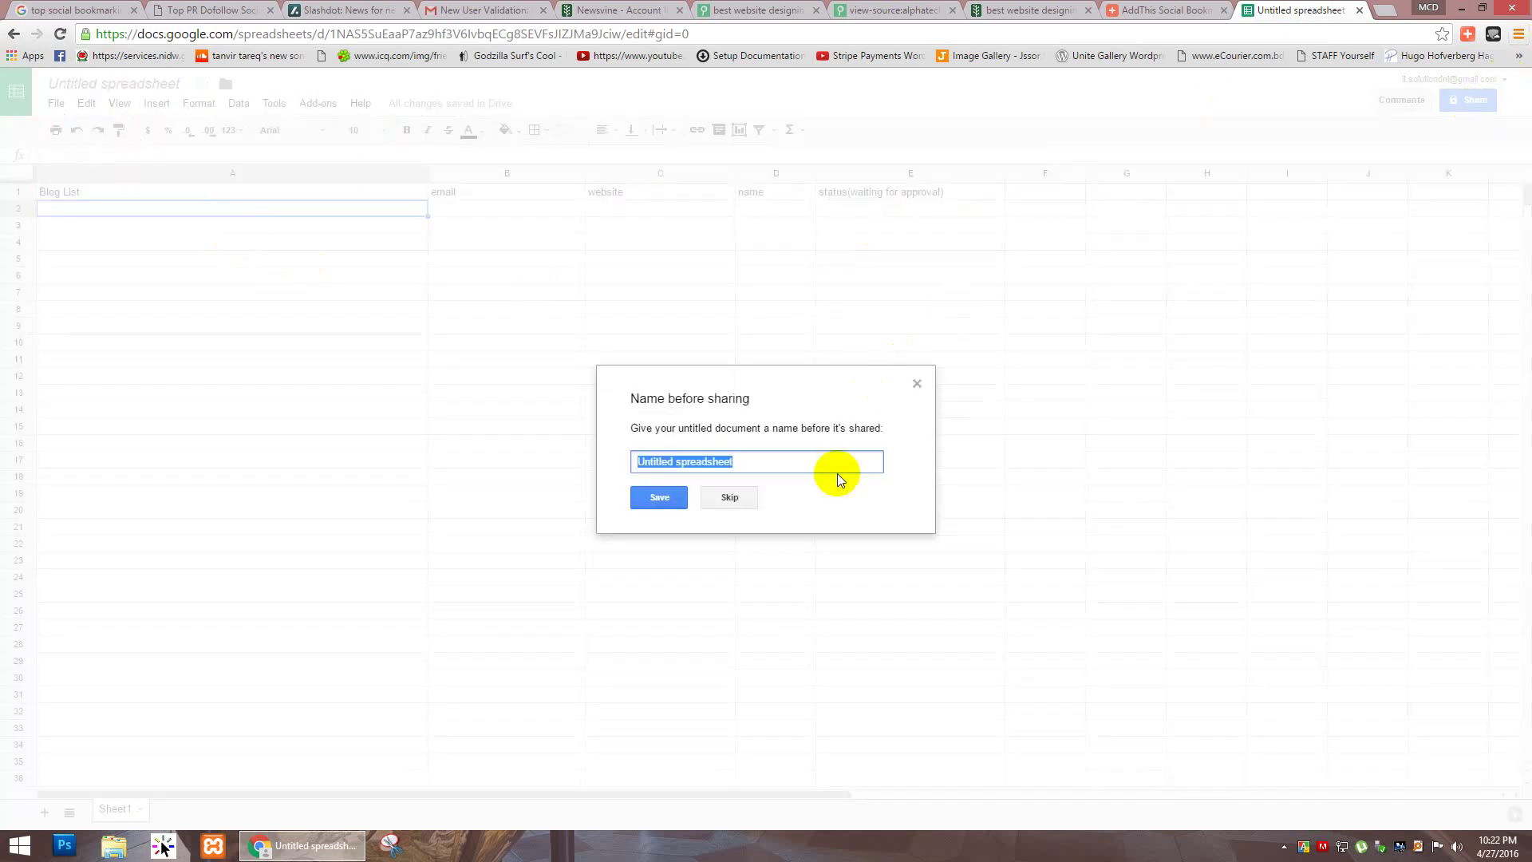
pyautogui.write('Blog')
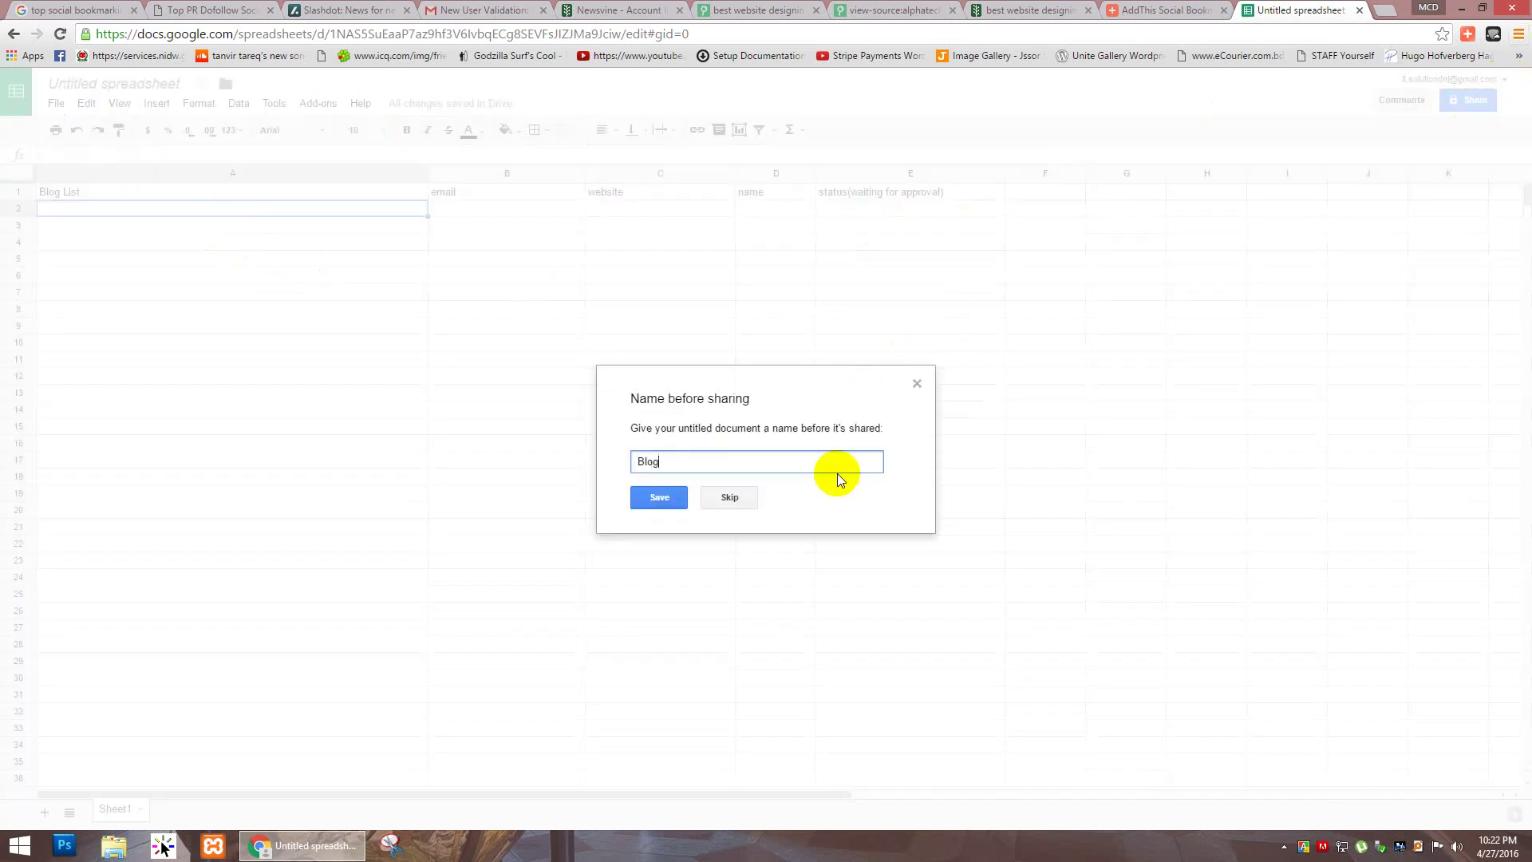
pyautogui.write(' commenting report for alphatechworld.com')
pyautogui.press('Return')
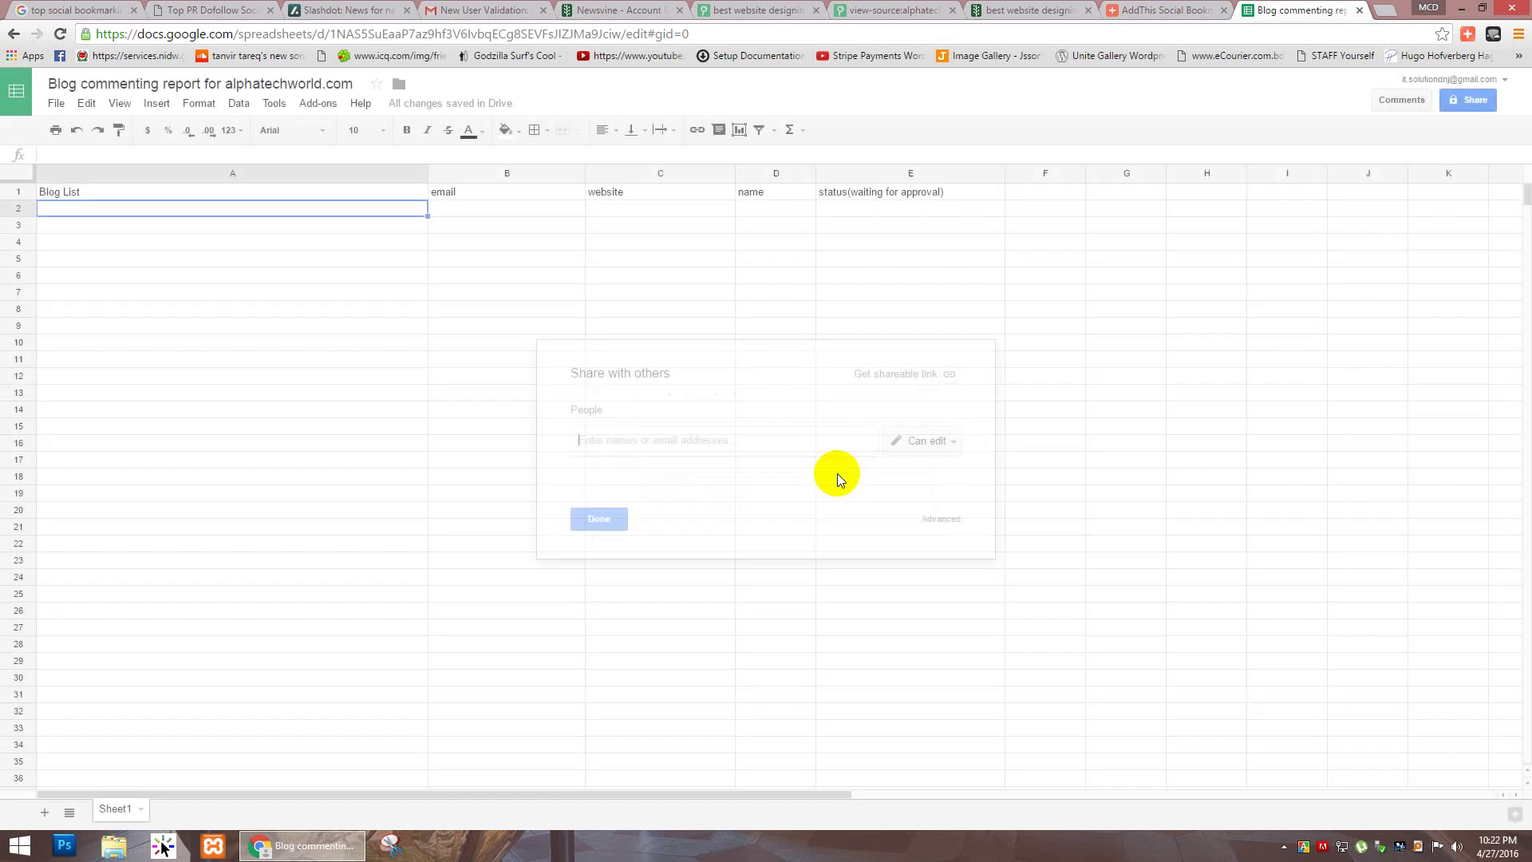
# Step: Add the first three collaborators as editors in the Share dialog
pyautogui.write('dilar')
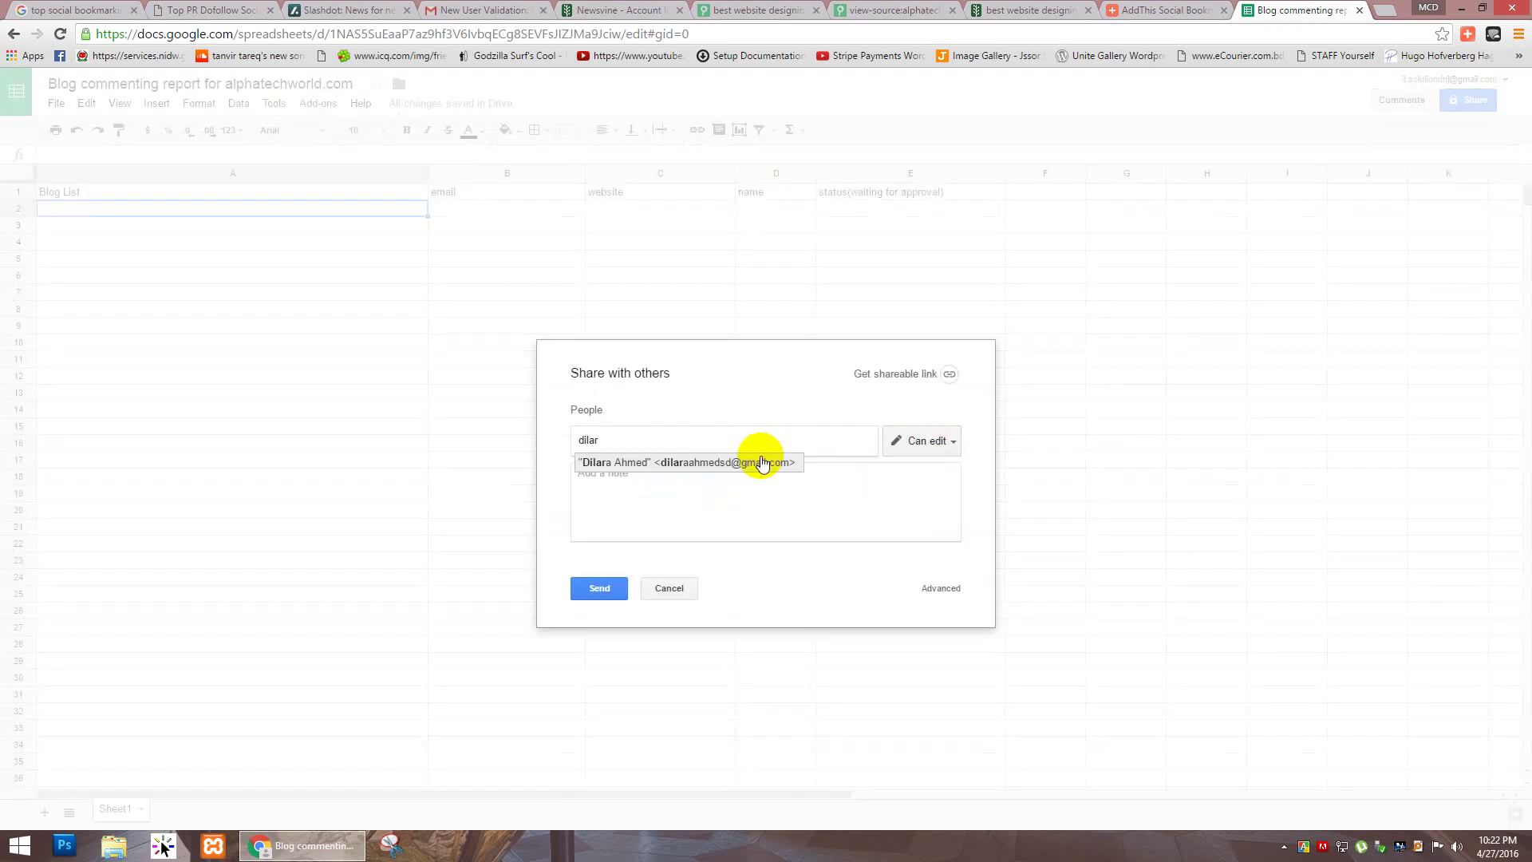
pyautogui.click(762, 463)
pyautogui.write('ran')
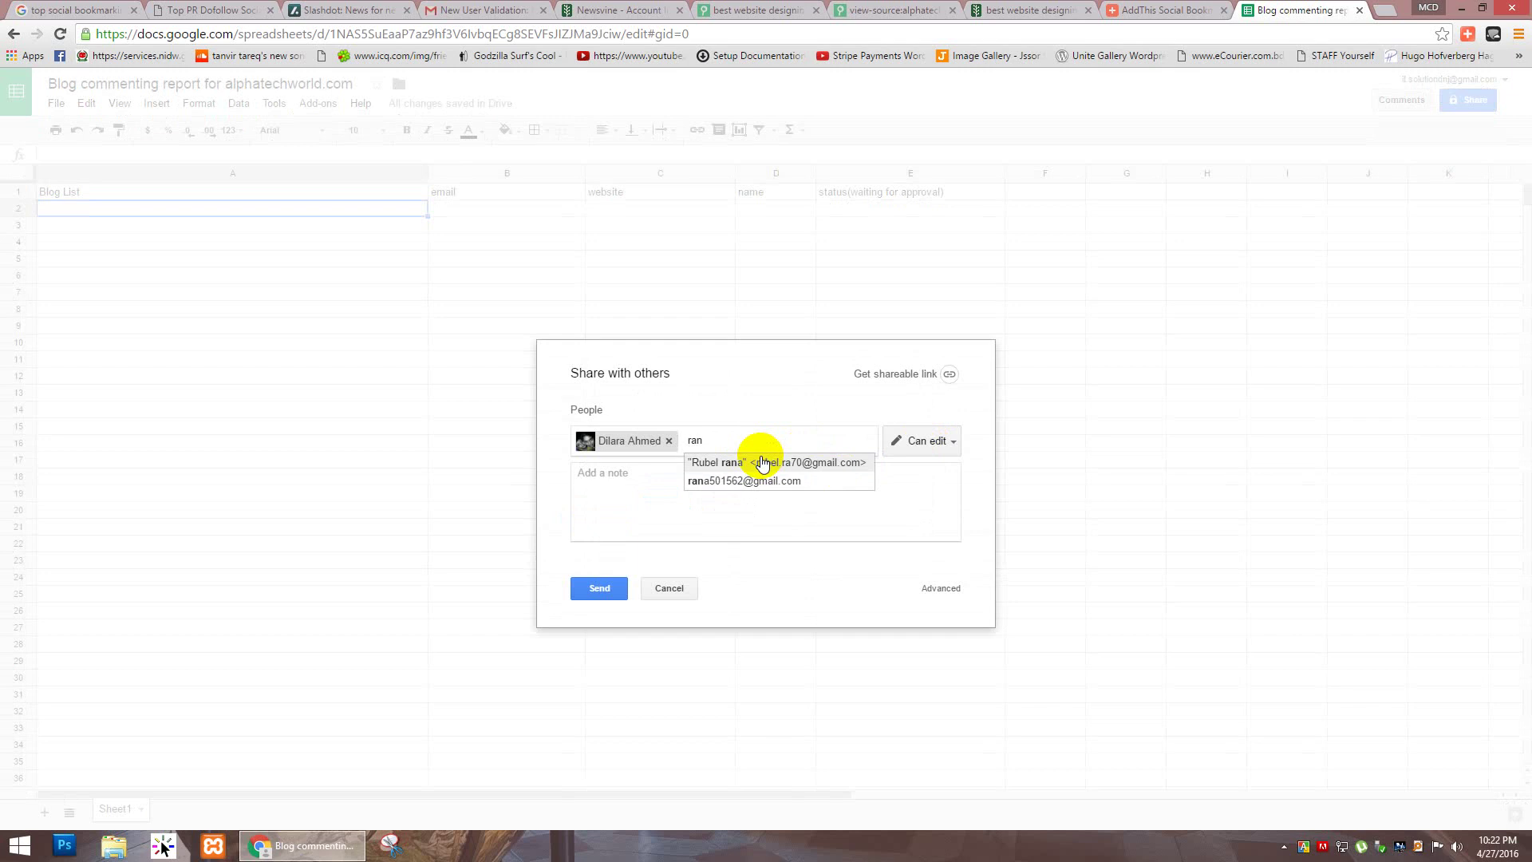
pyautogui.press('BackSpace')
pyautogui.press('BackSpace')
pyautogui.press('BackSpace')
pyautogui.write('abu')
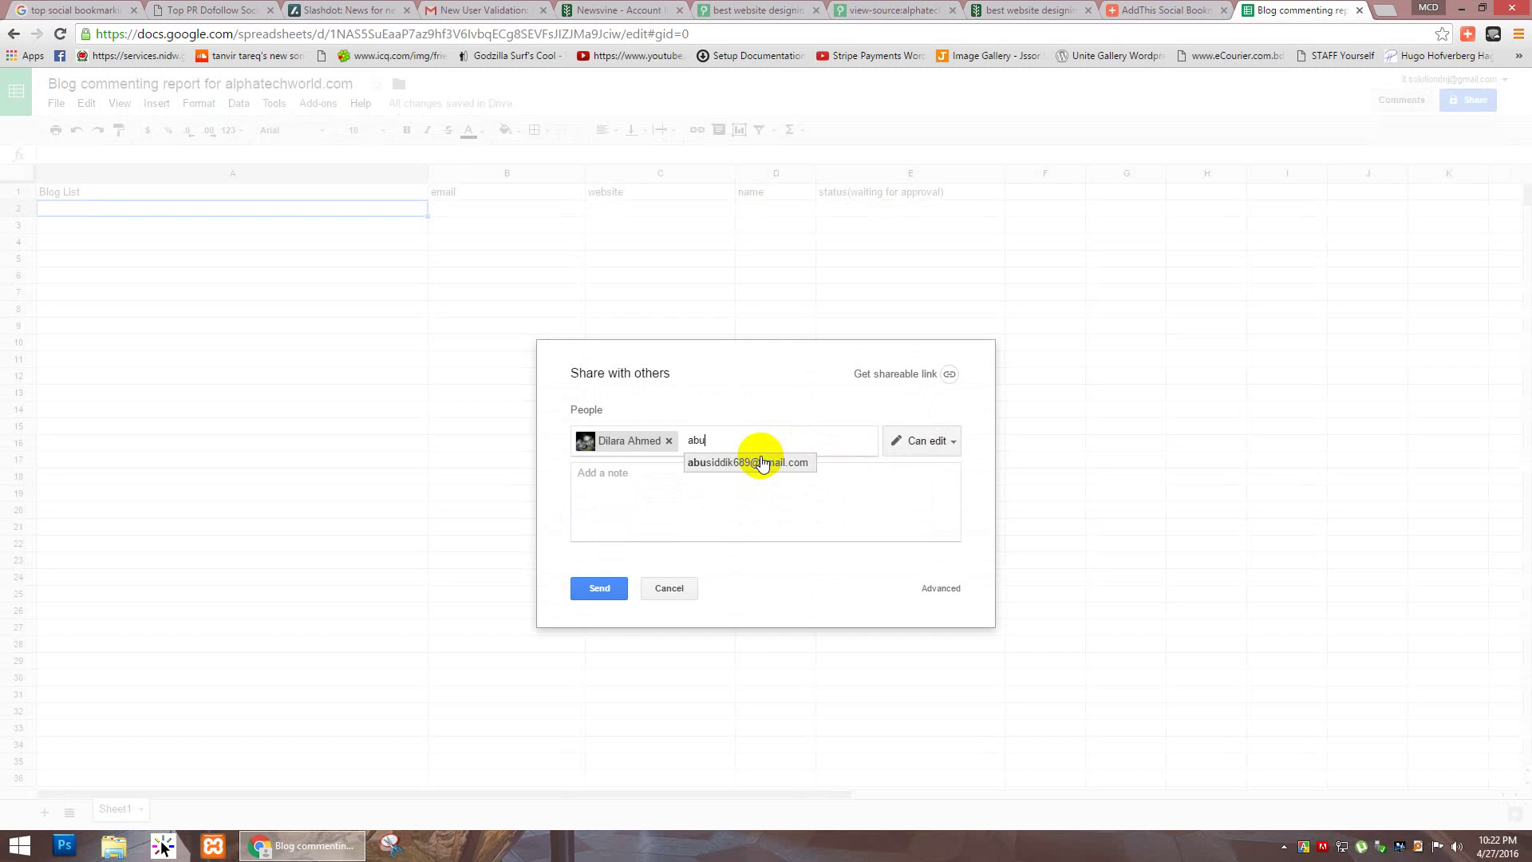
pyautogui.click(759, 462)
pyautogui.write('a')
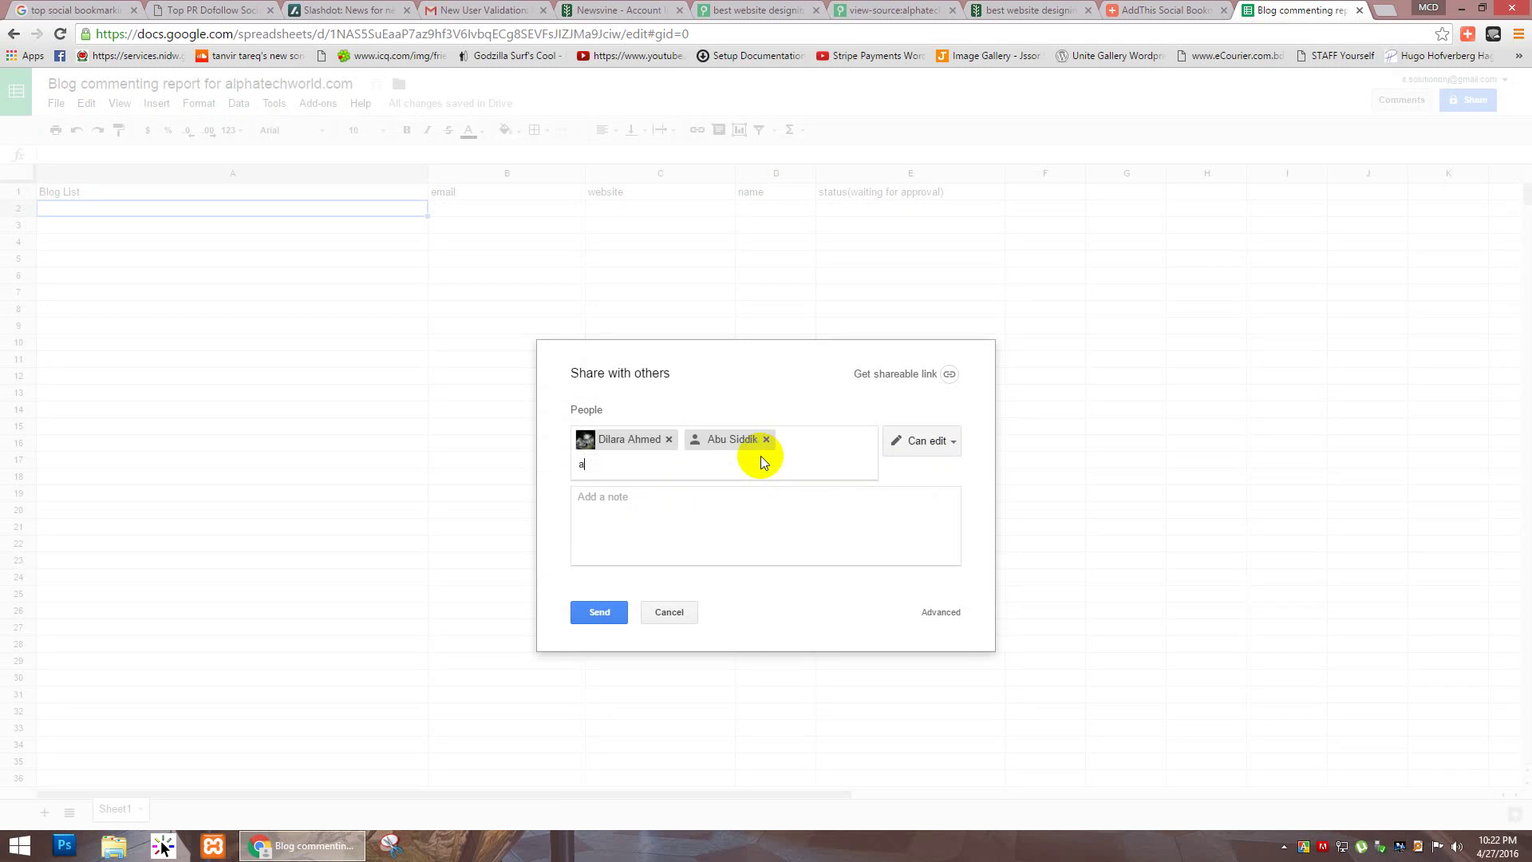
pyautogui.write('sad')
pyautogui.press('Down')
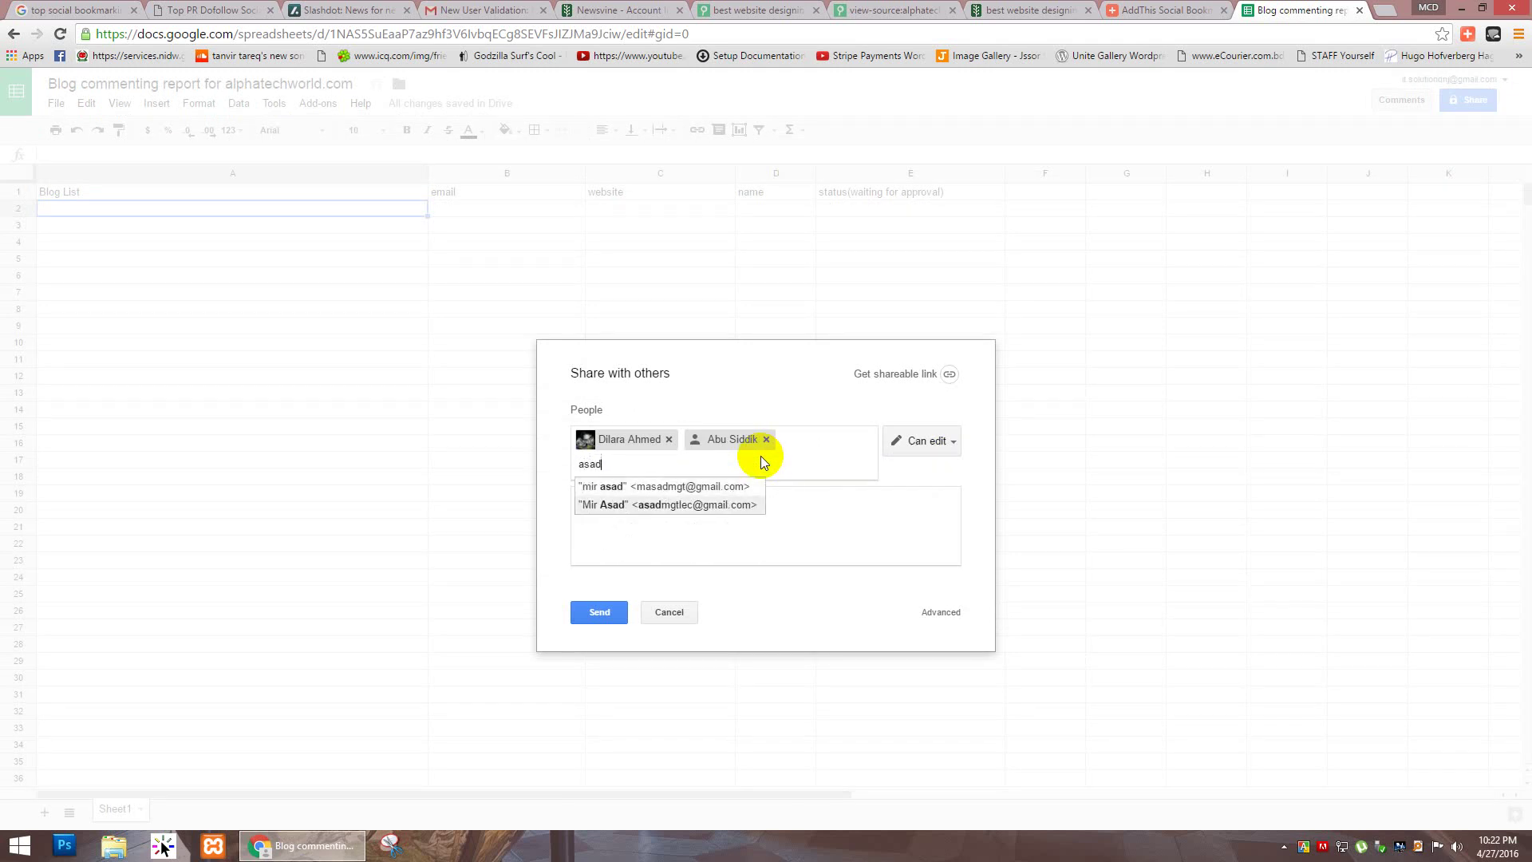
pyautogui.press('Up')
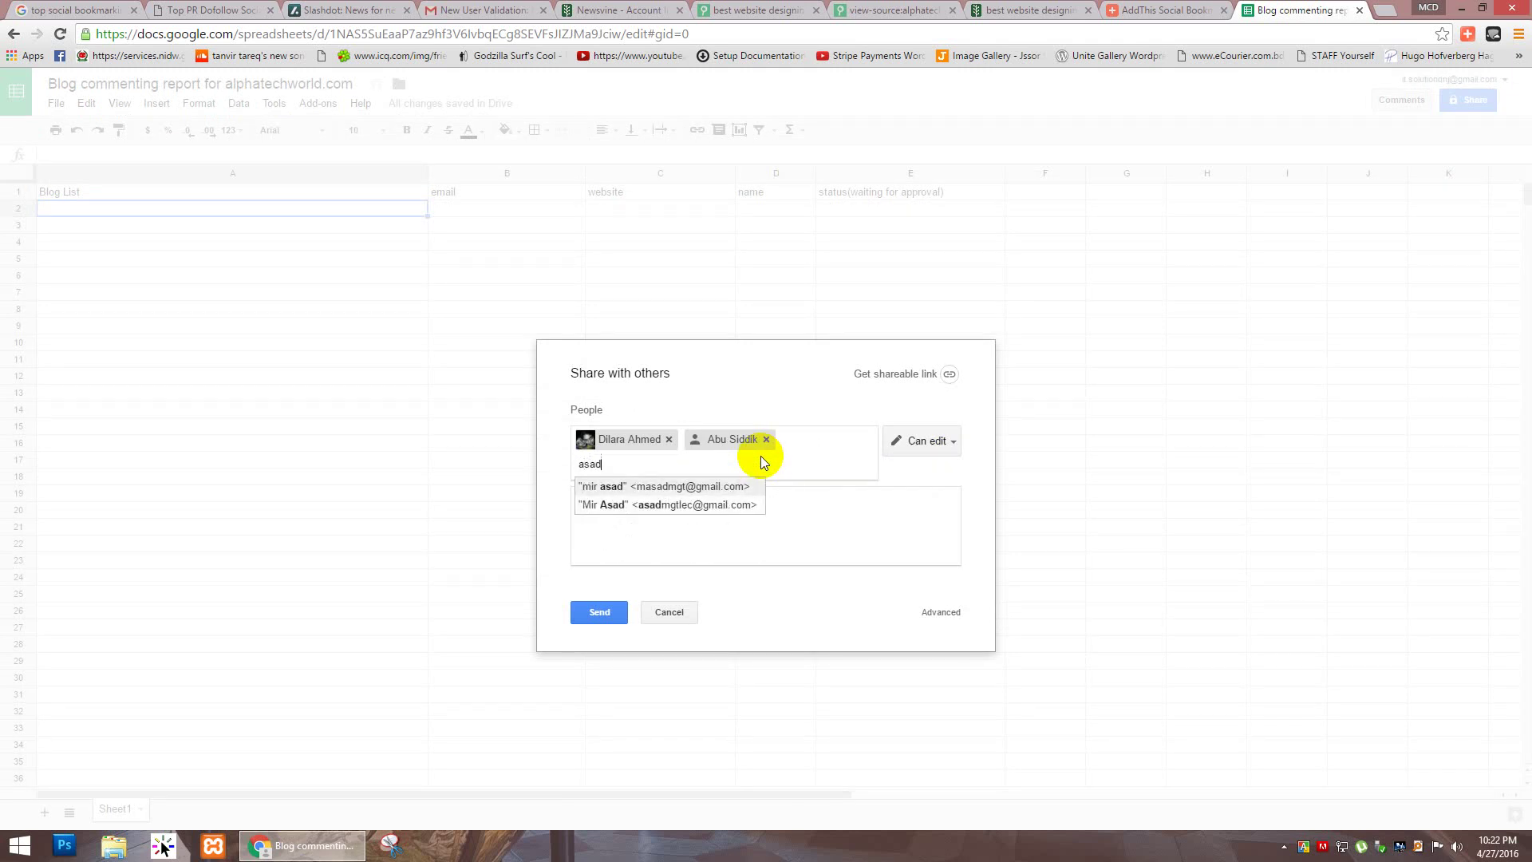
pyautogui.press('Down')
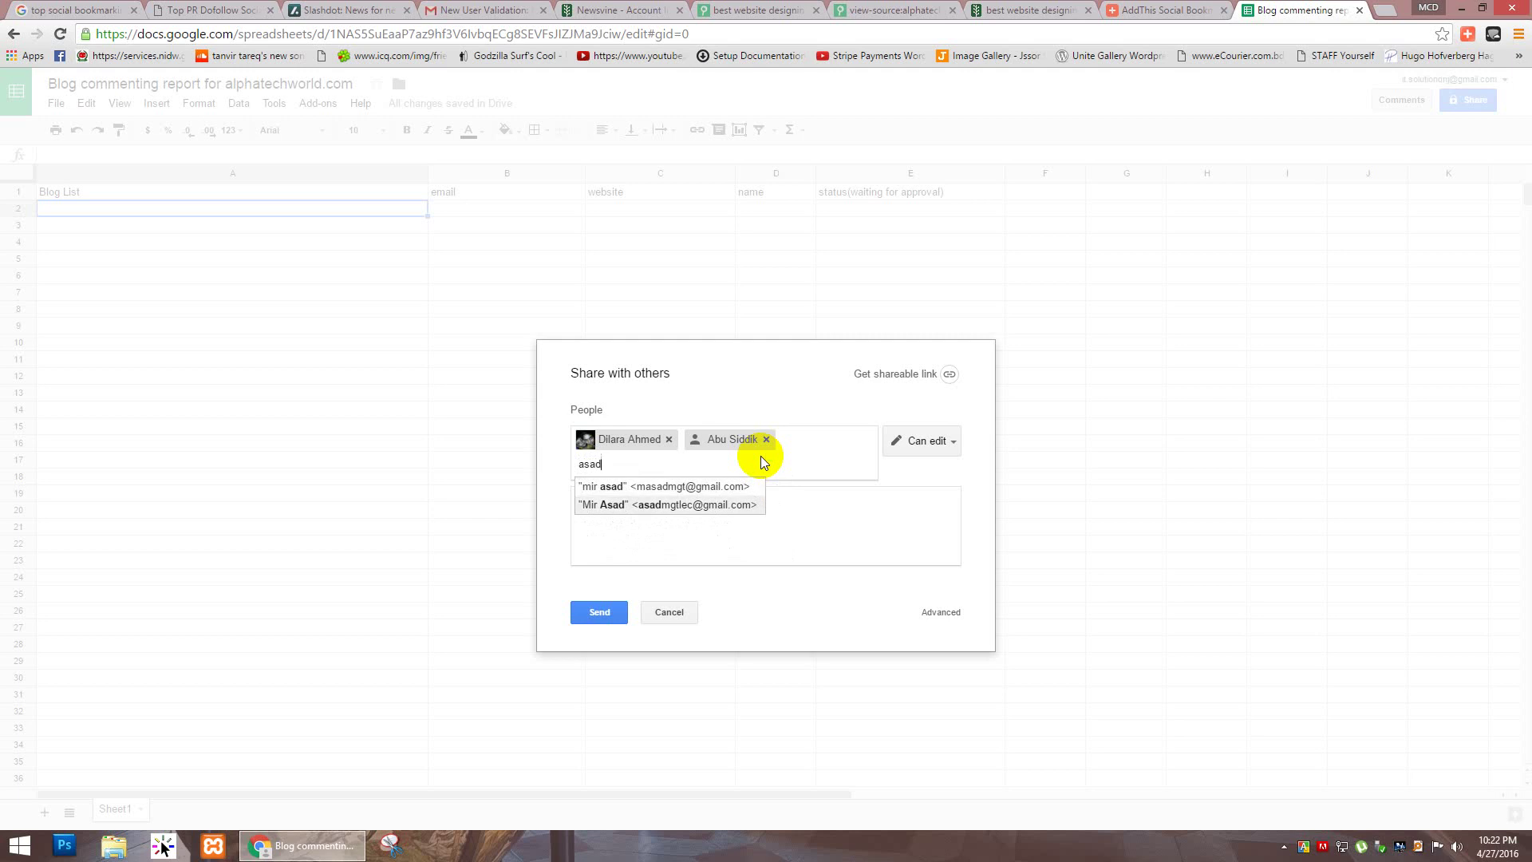
pyautogui.press('Return')
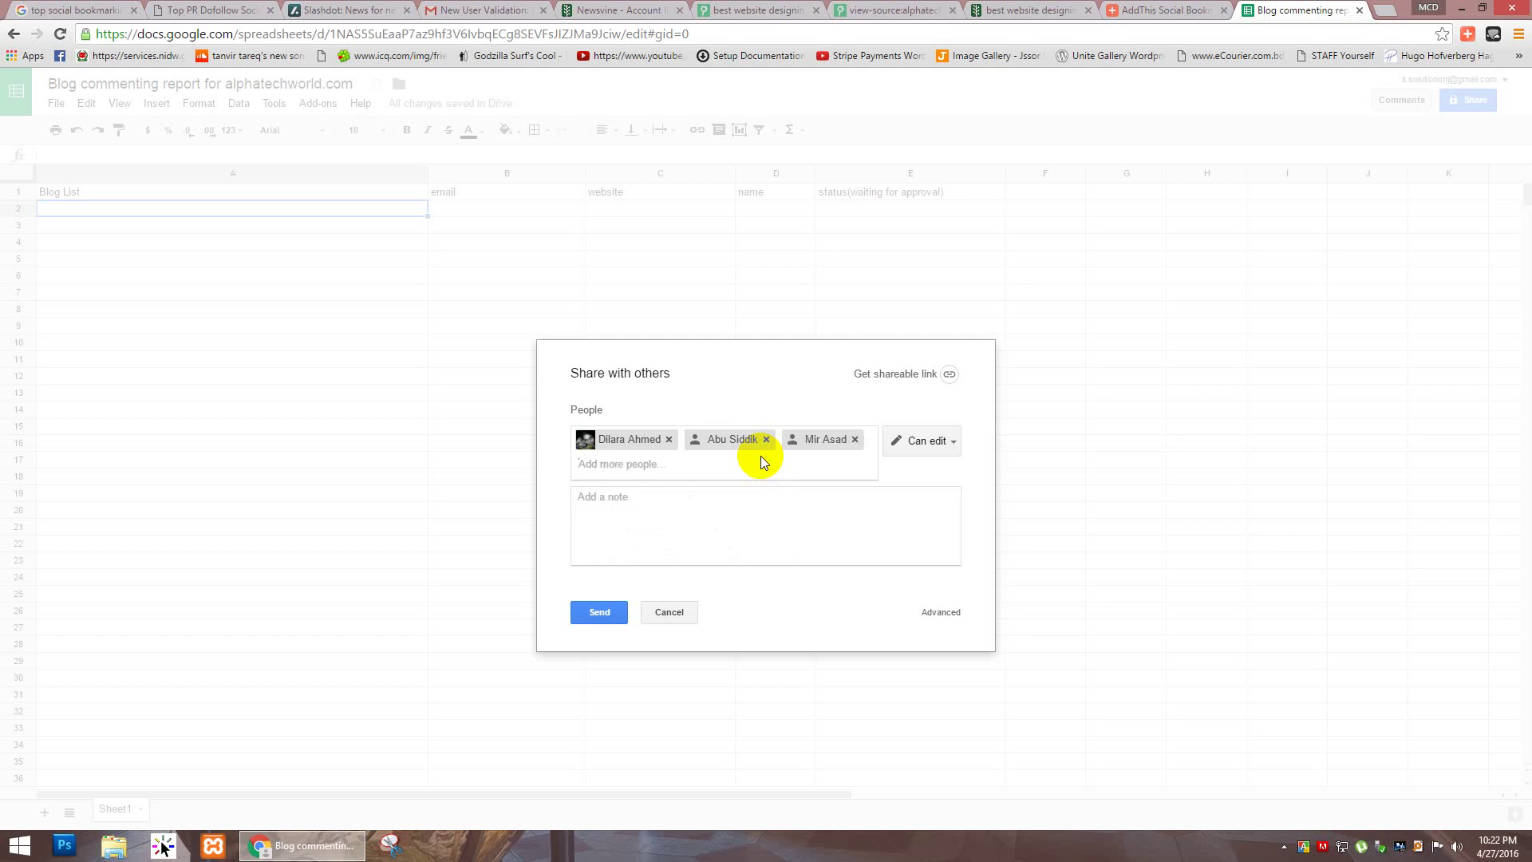
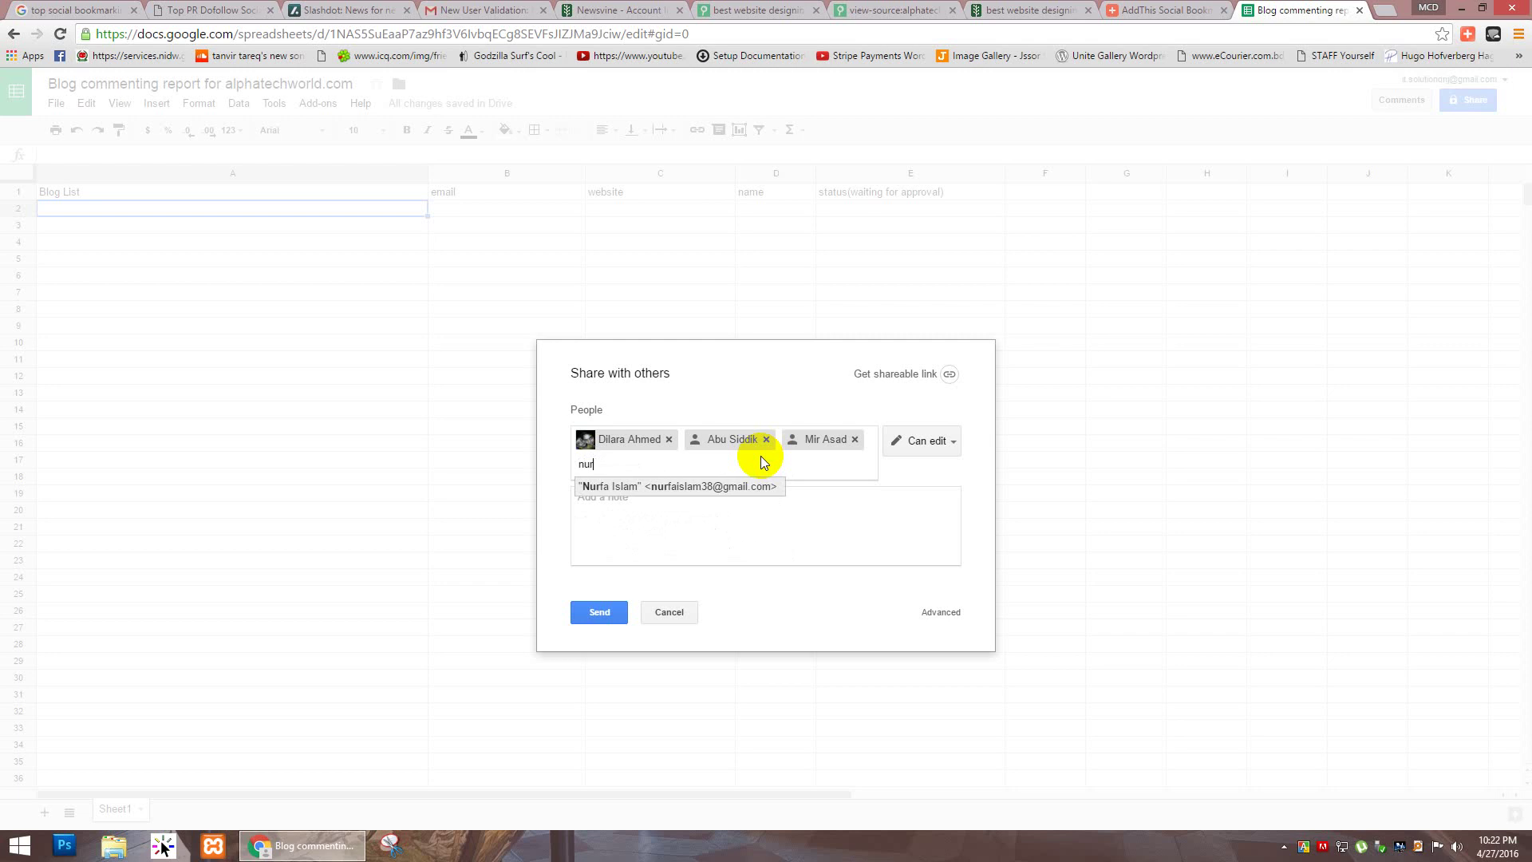
# Step: Add two more collaborators and send the sharing invitations
pyautogui.press('Return')
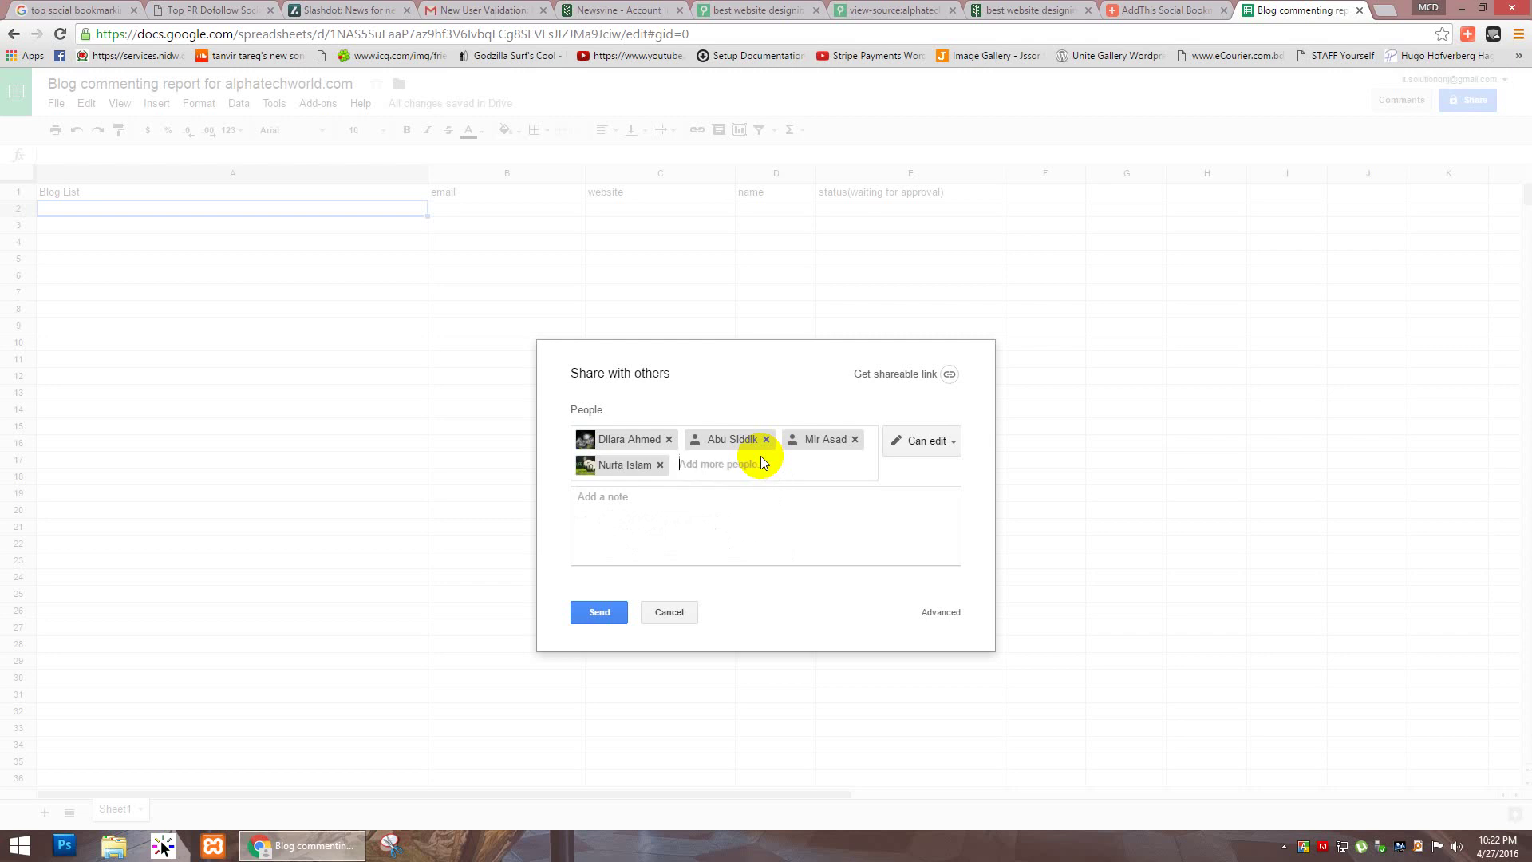
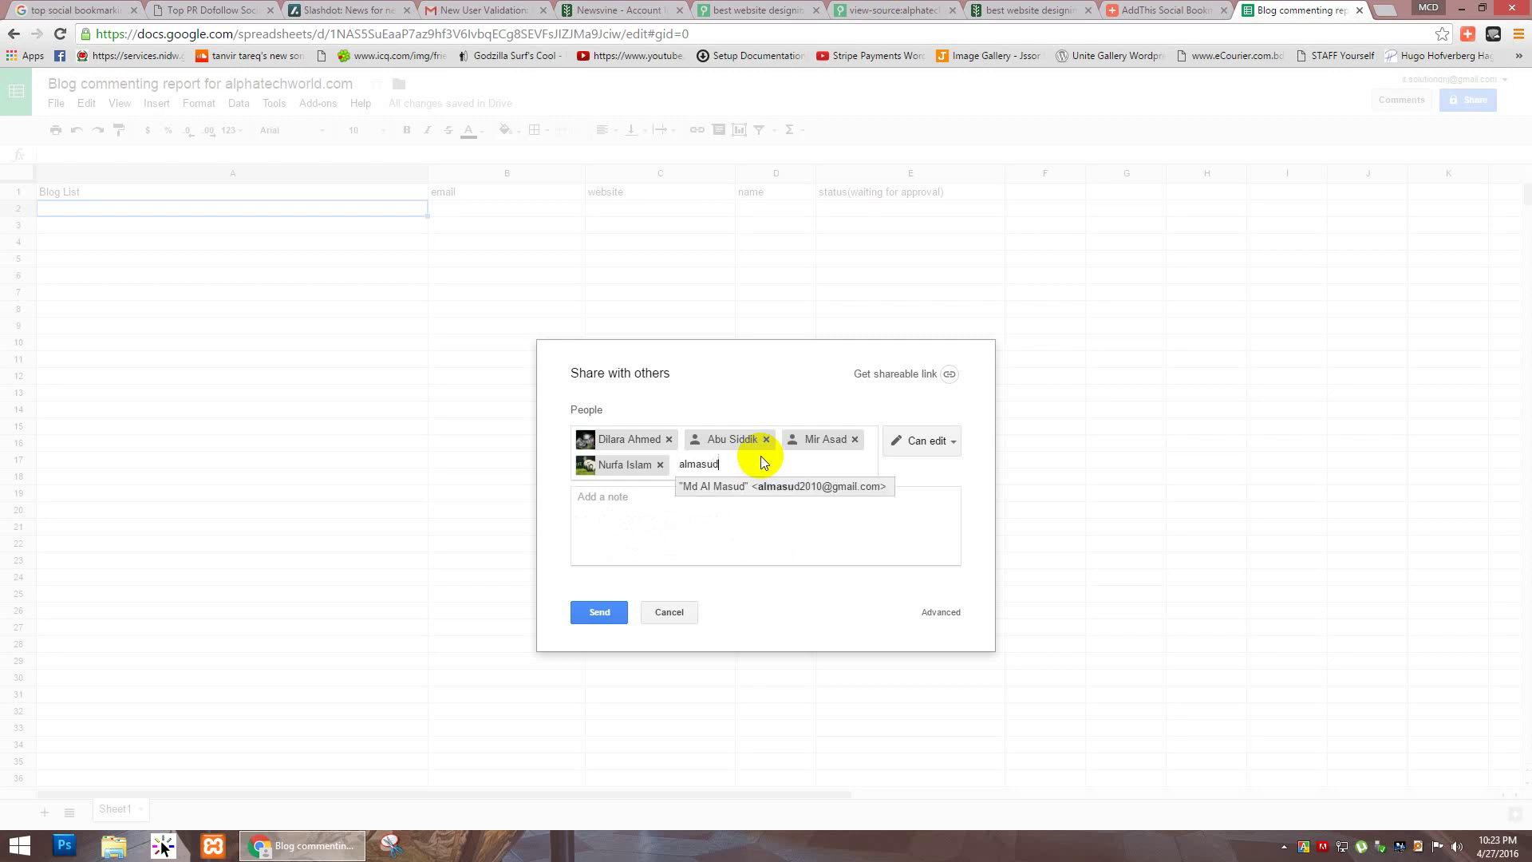
pyautogui.press('Return')
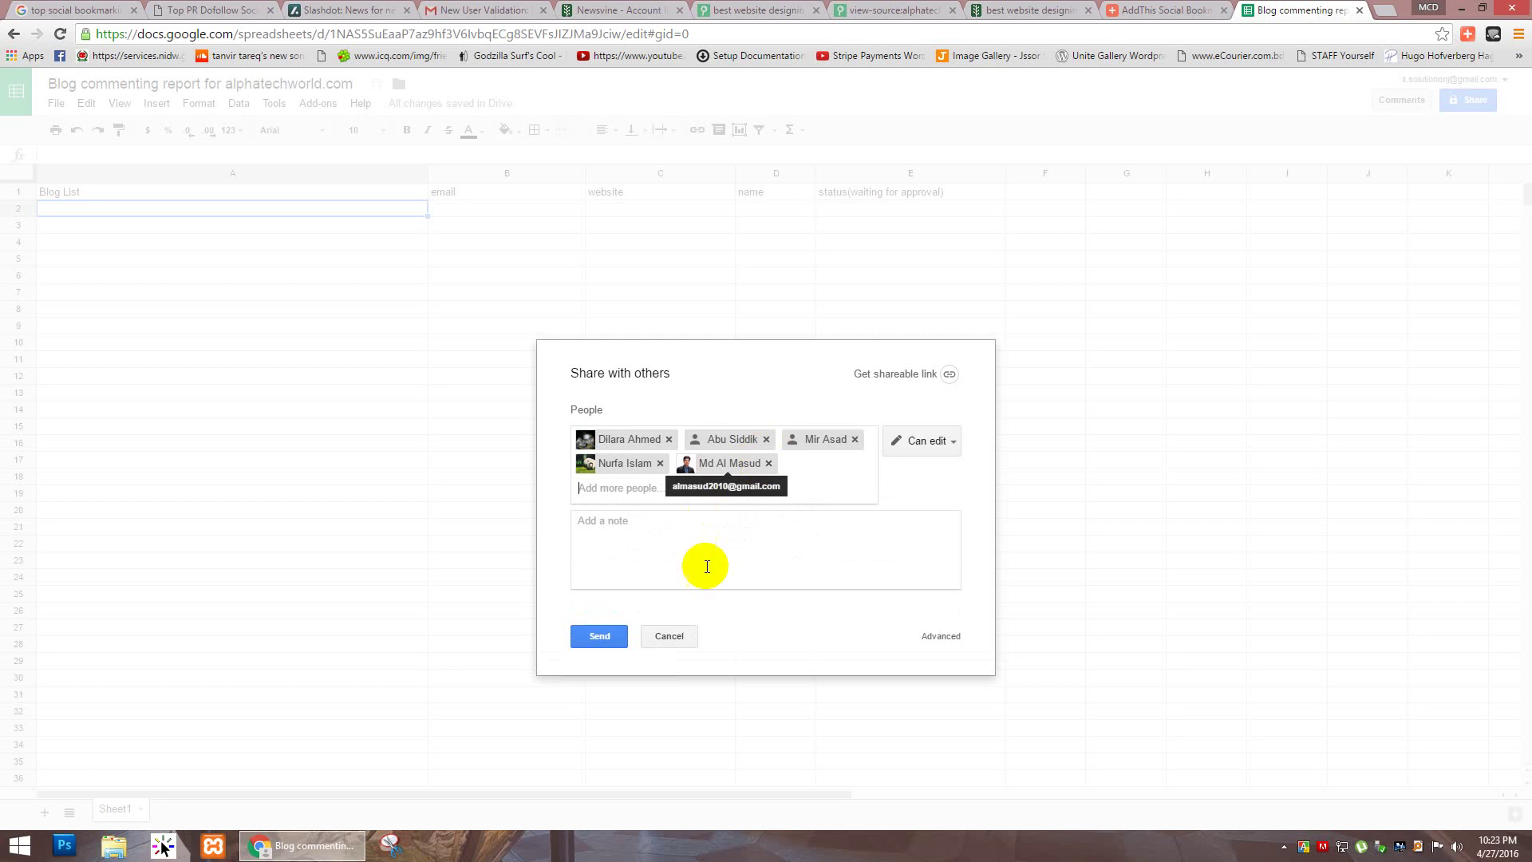
pyautogui.click(606, 640)
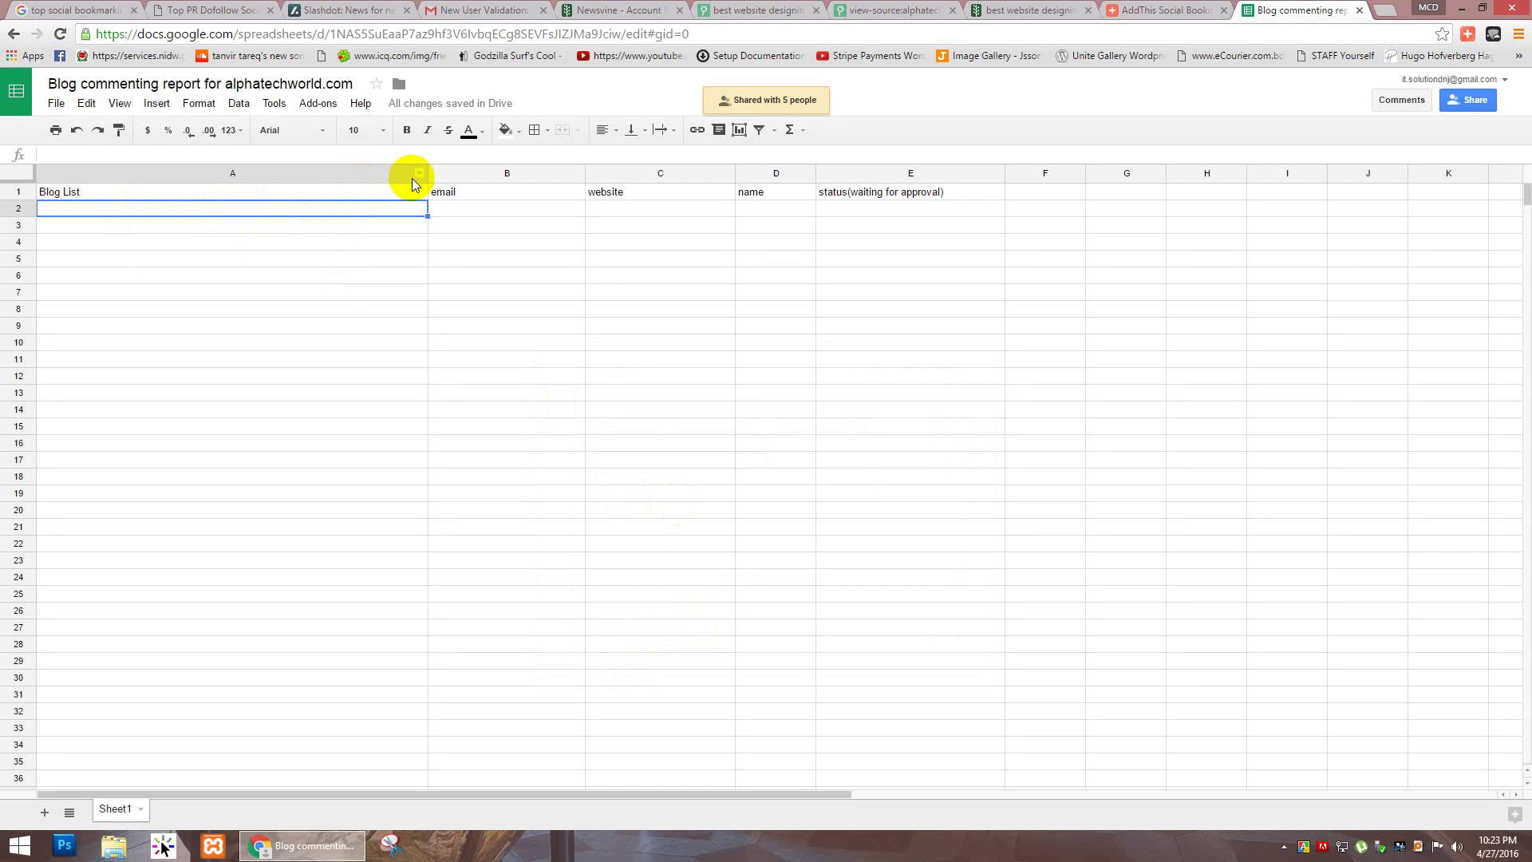
# Step: Widen column A further to fit longer blog entries
pyautogui.moveTo(423, 182); pyautogui.dragTo(577, 178)
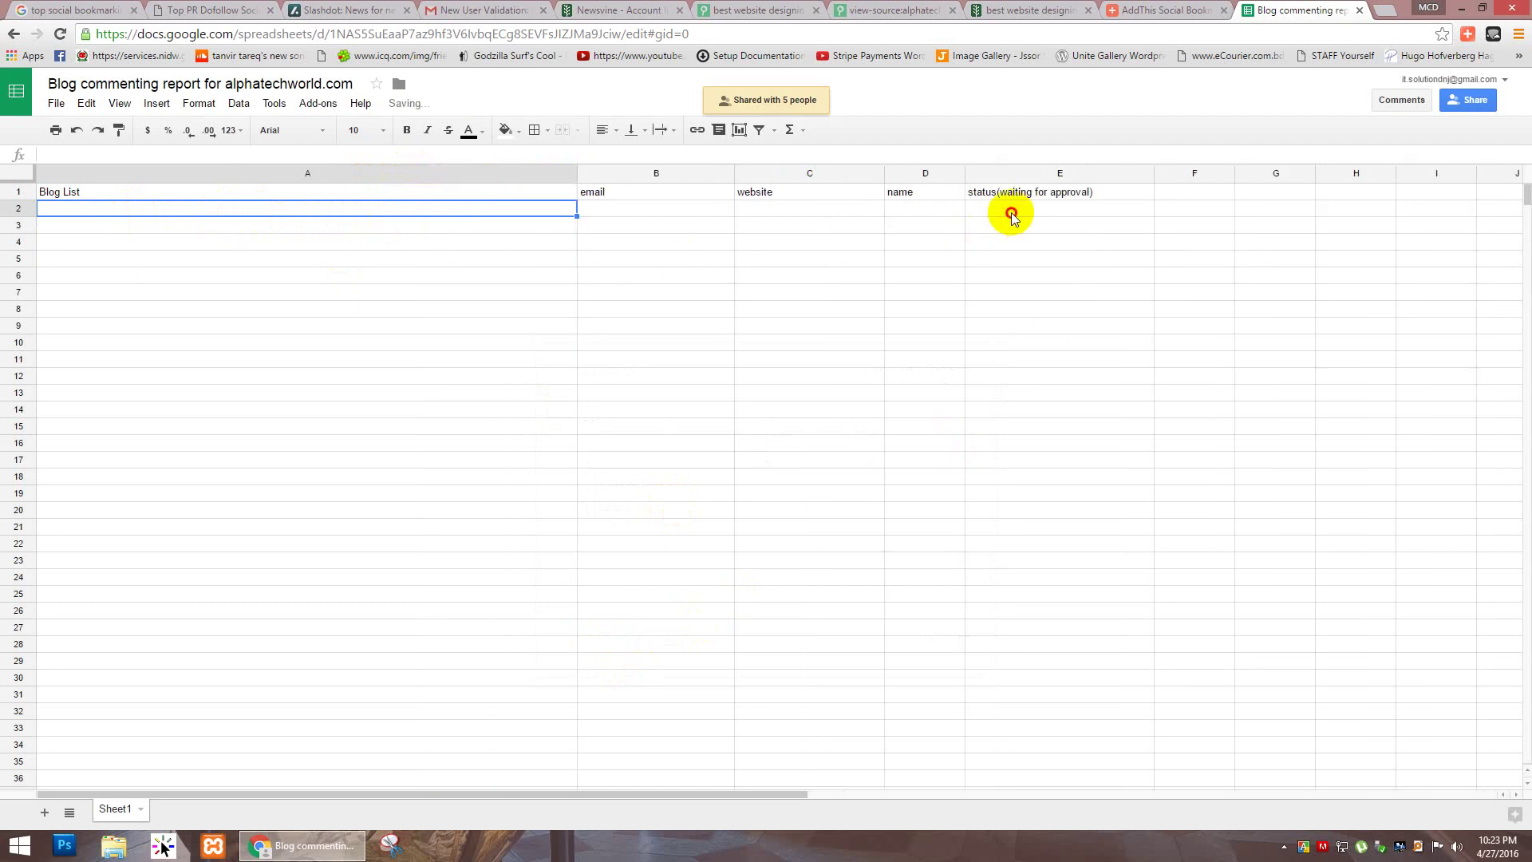
pyautogui.click(1012, 213)
pyautogui.click(532, 212)
# Step: Duplicate Sheet1 into a new sheet
pyautogui.click(140, 808)
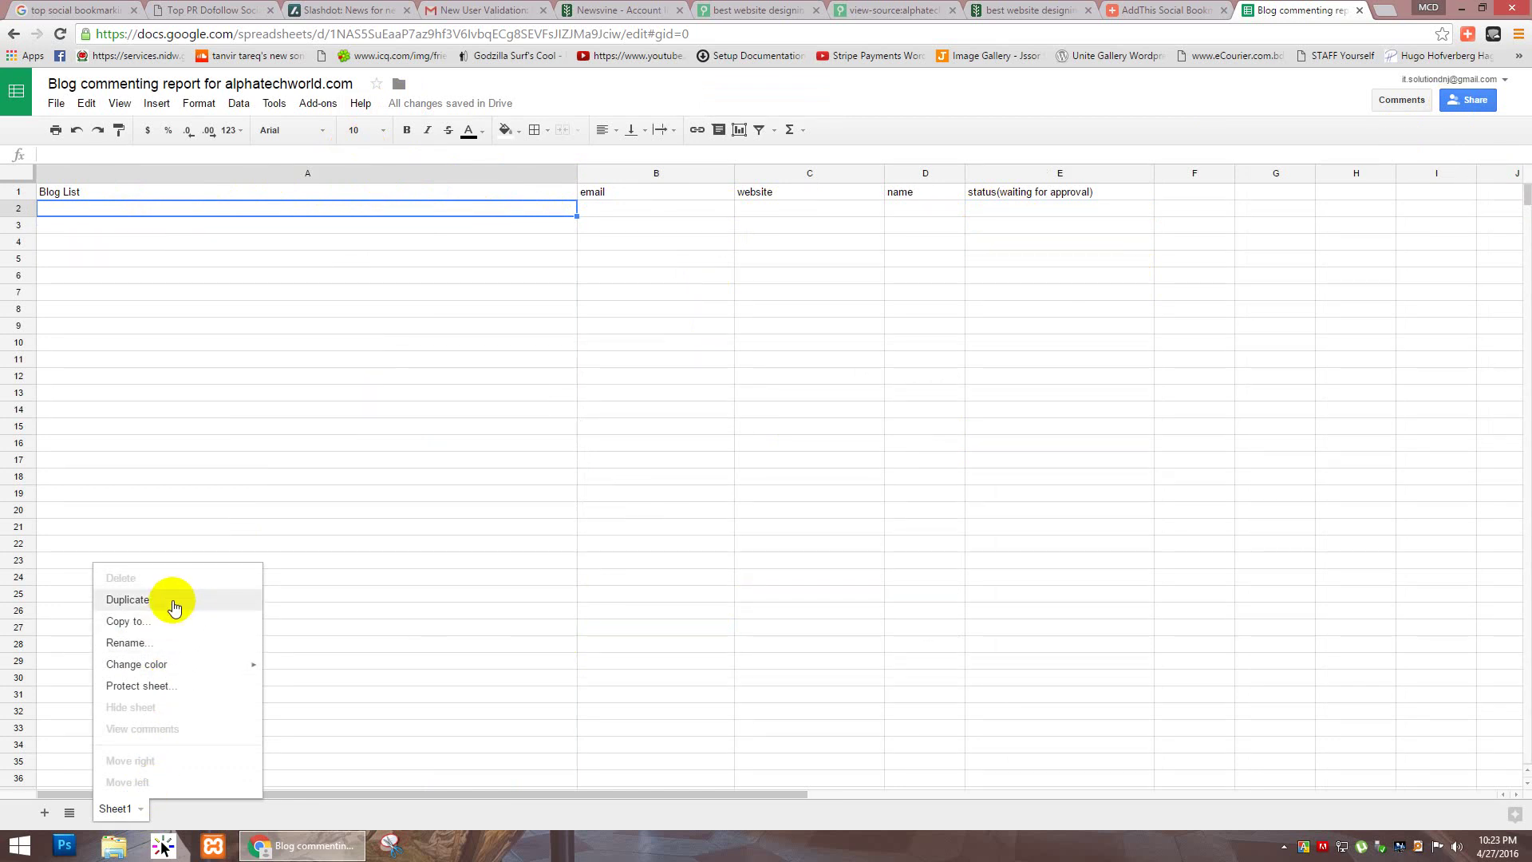
pyautogui.click(174, 607)
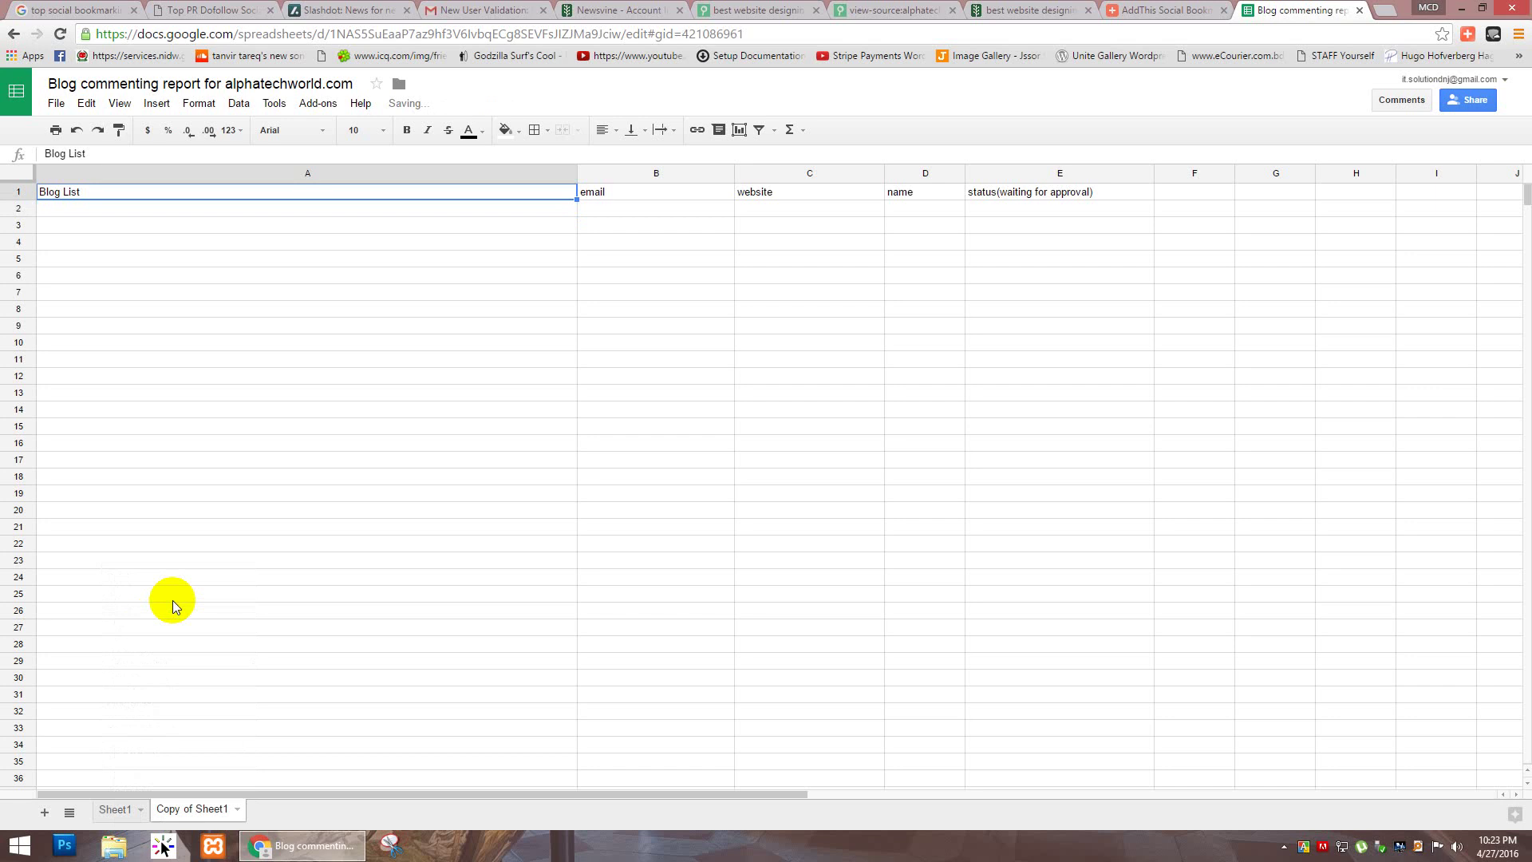
pyautogui.click(114, 809)
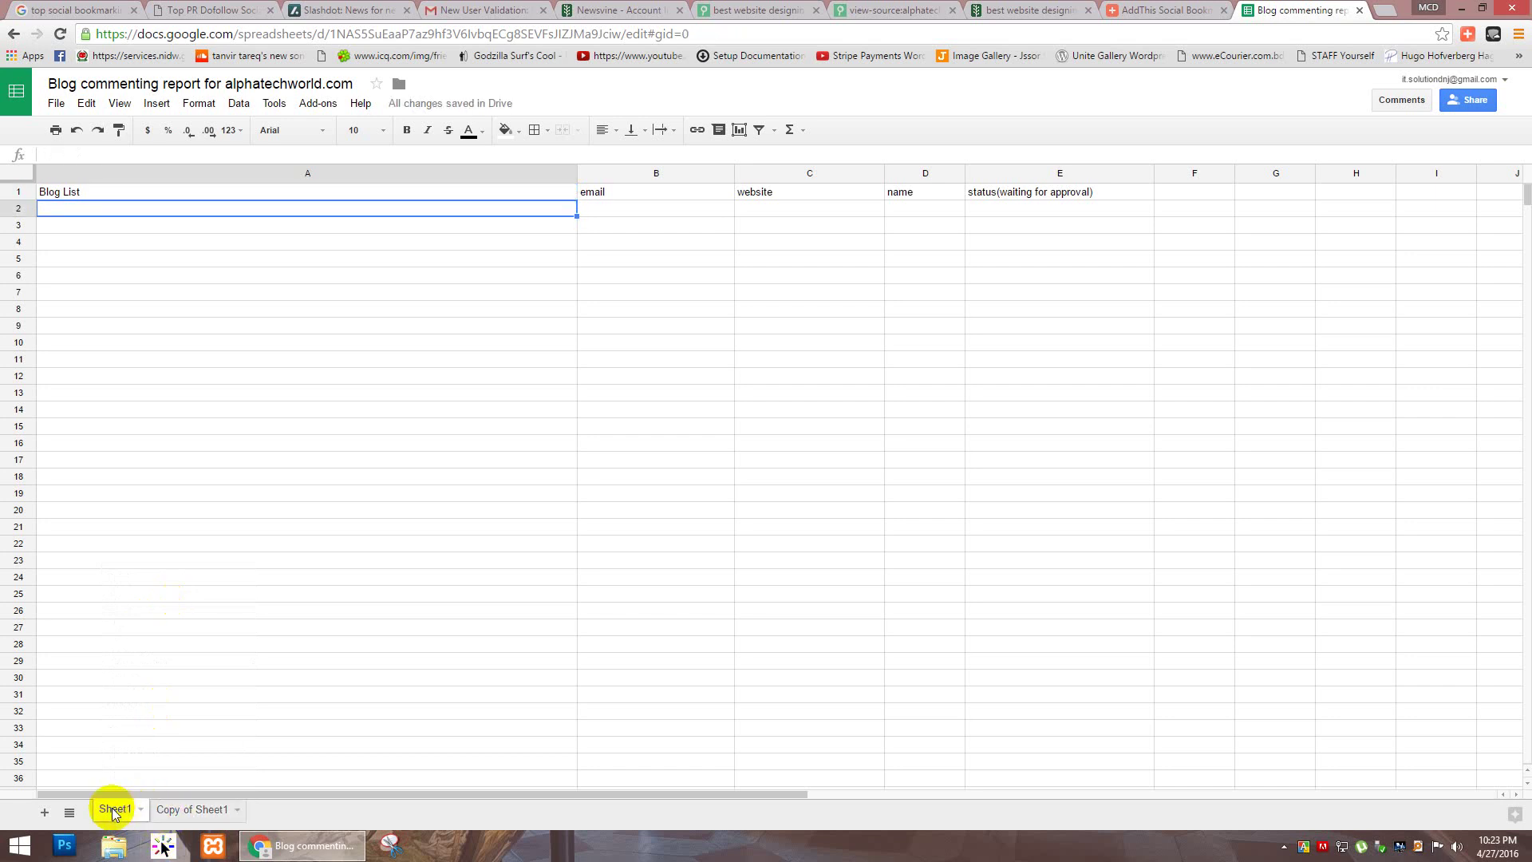
# Step: Rename Sheet1 to 'Blog commenting'
pyautogui.click(140, 808)
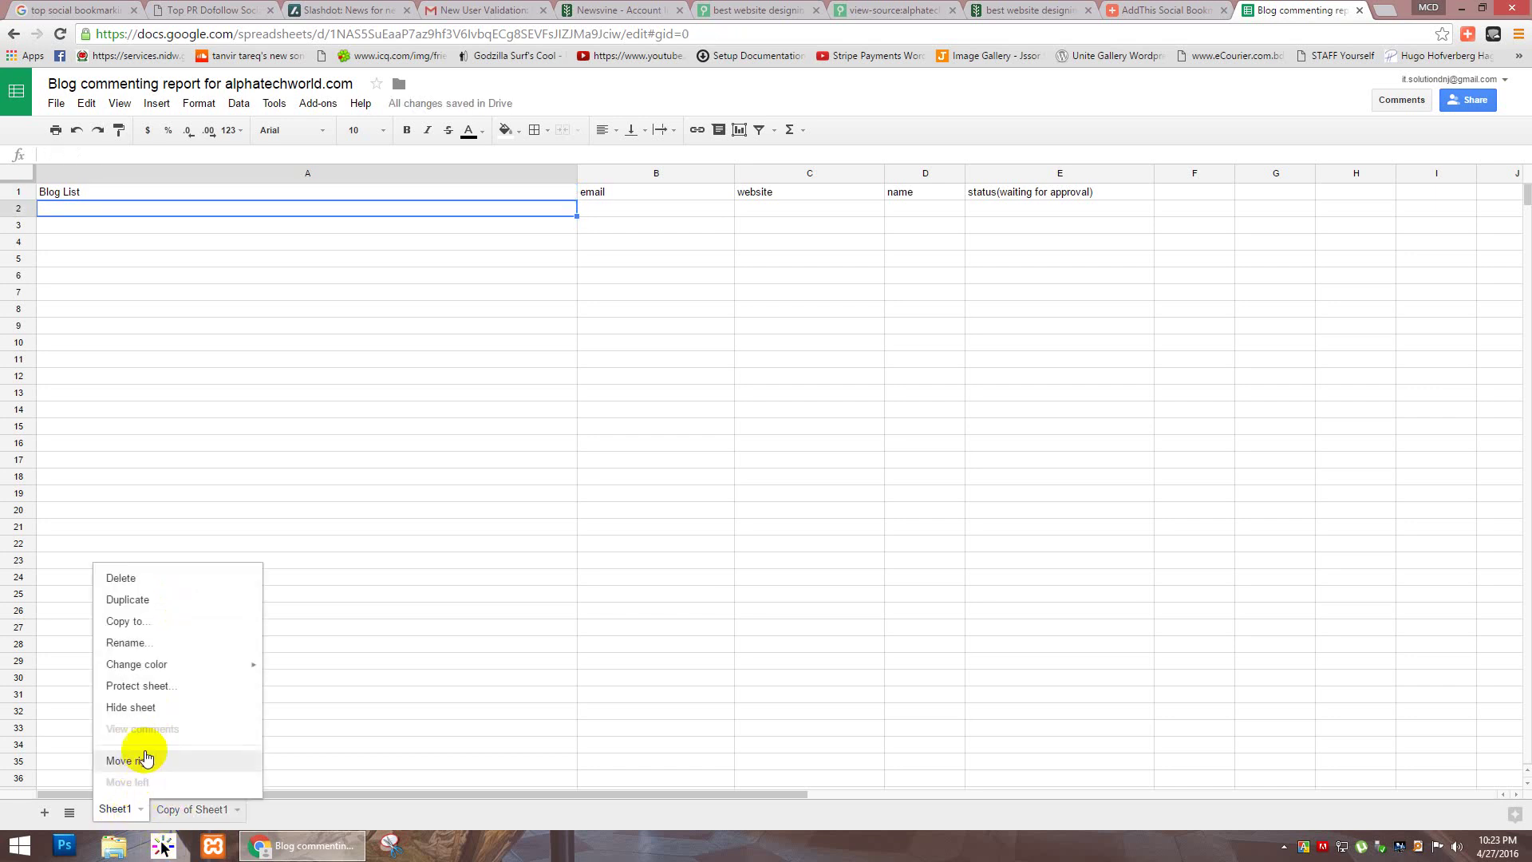
pyautogui.moveTo(185, 660)
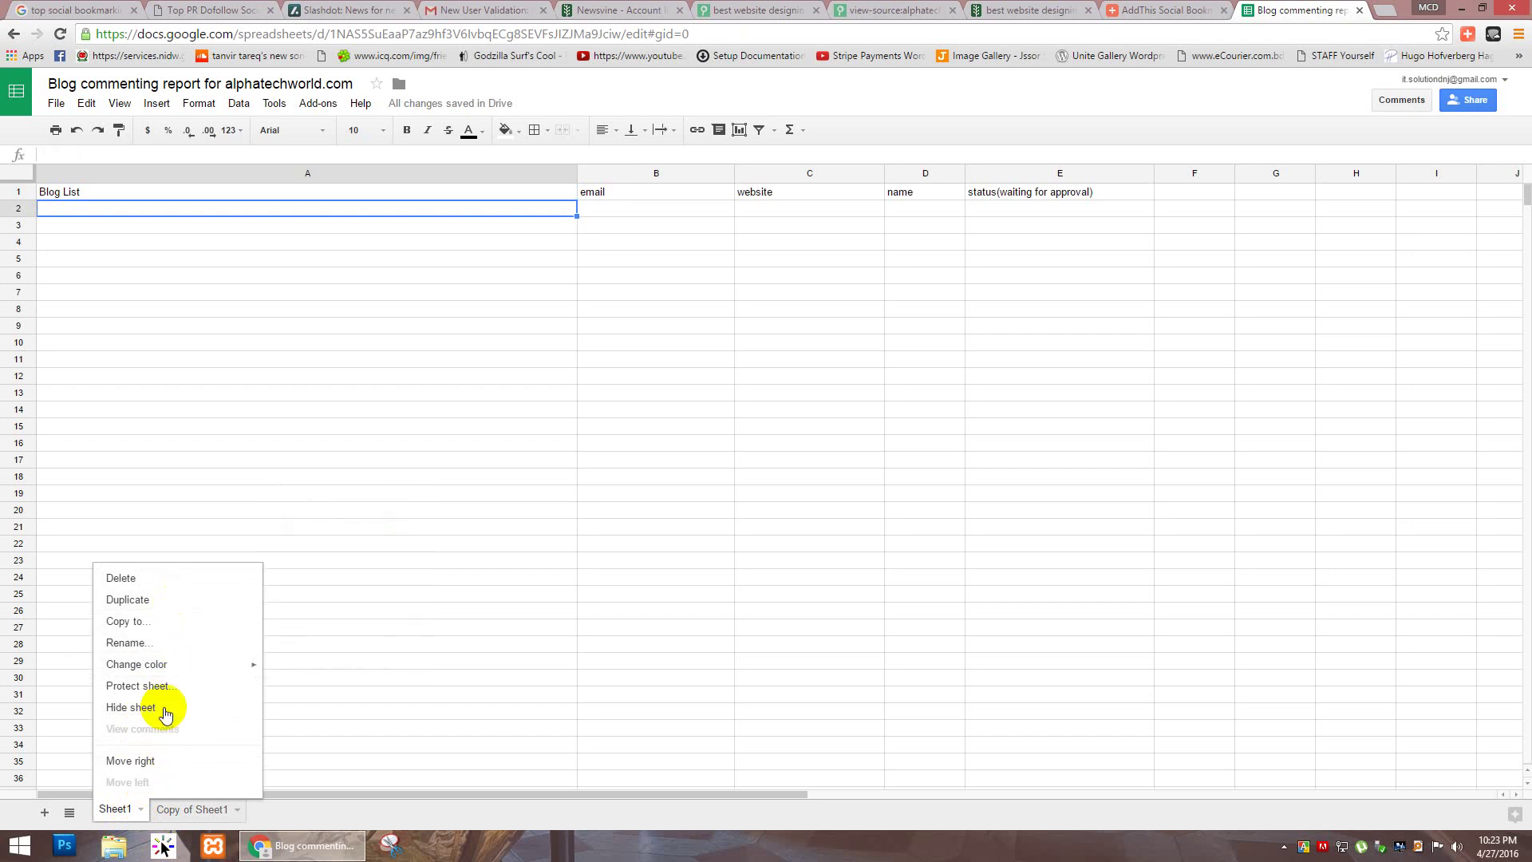
pyautogui.click(164, 643)
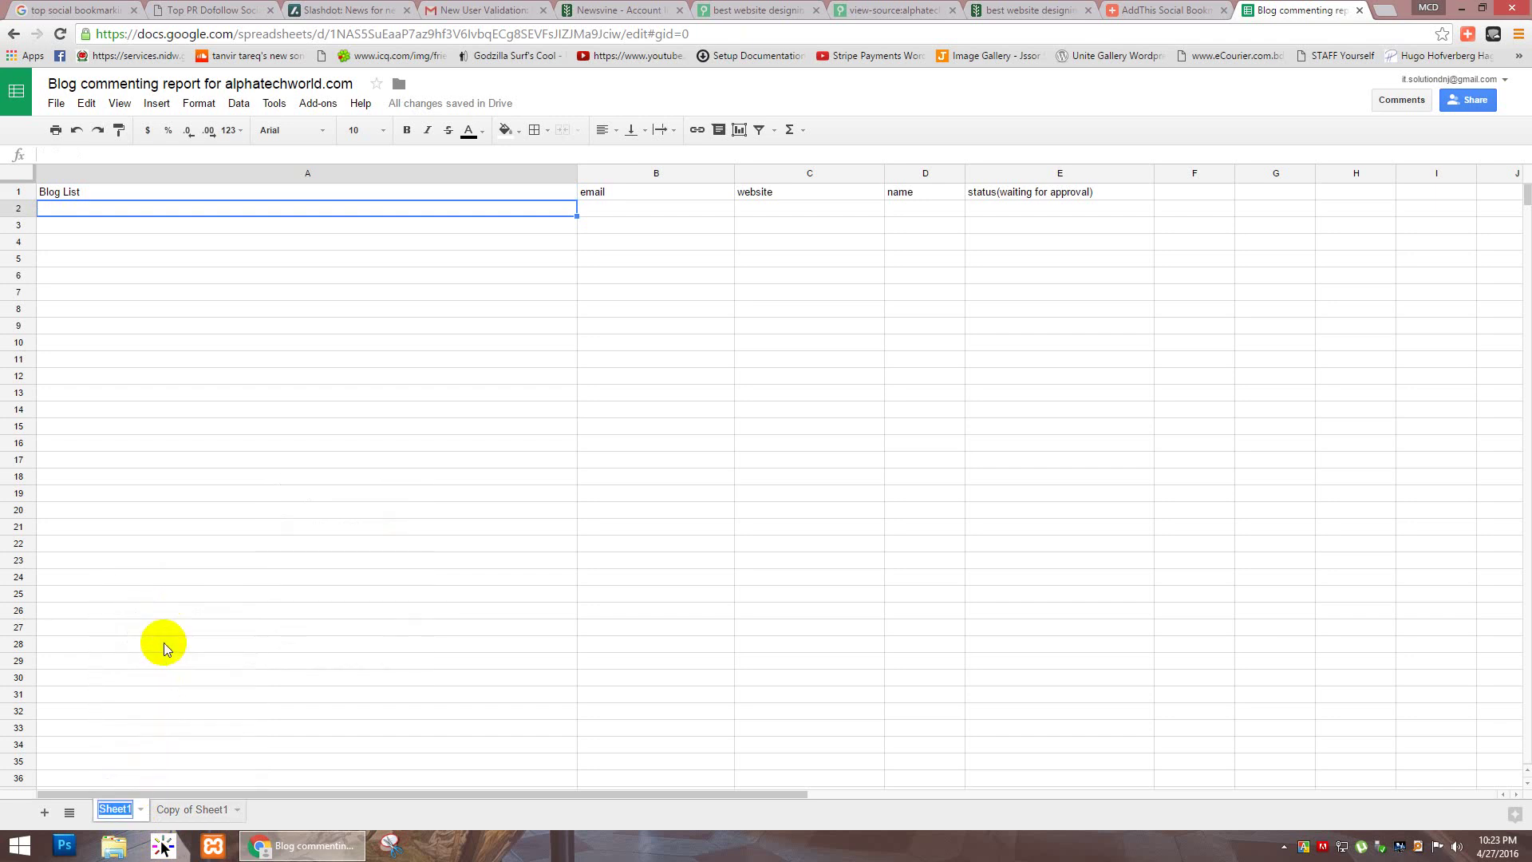
pyautogui.write('Bl')
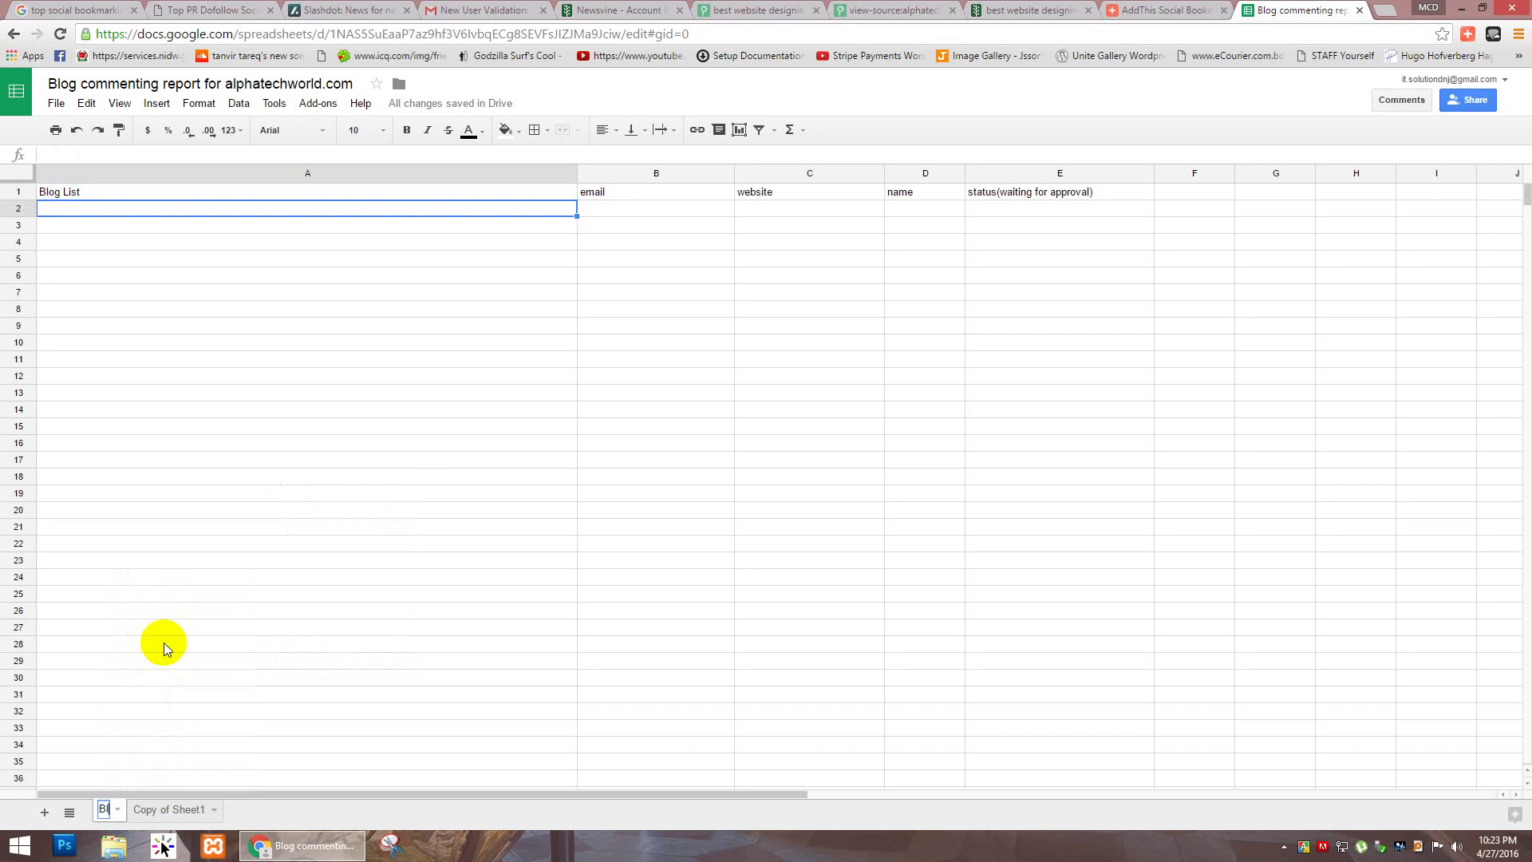
pyautogui.write('og commenting')
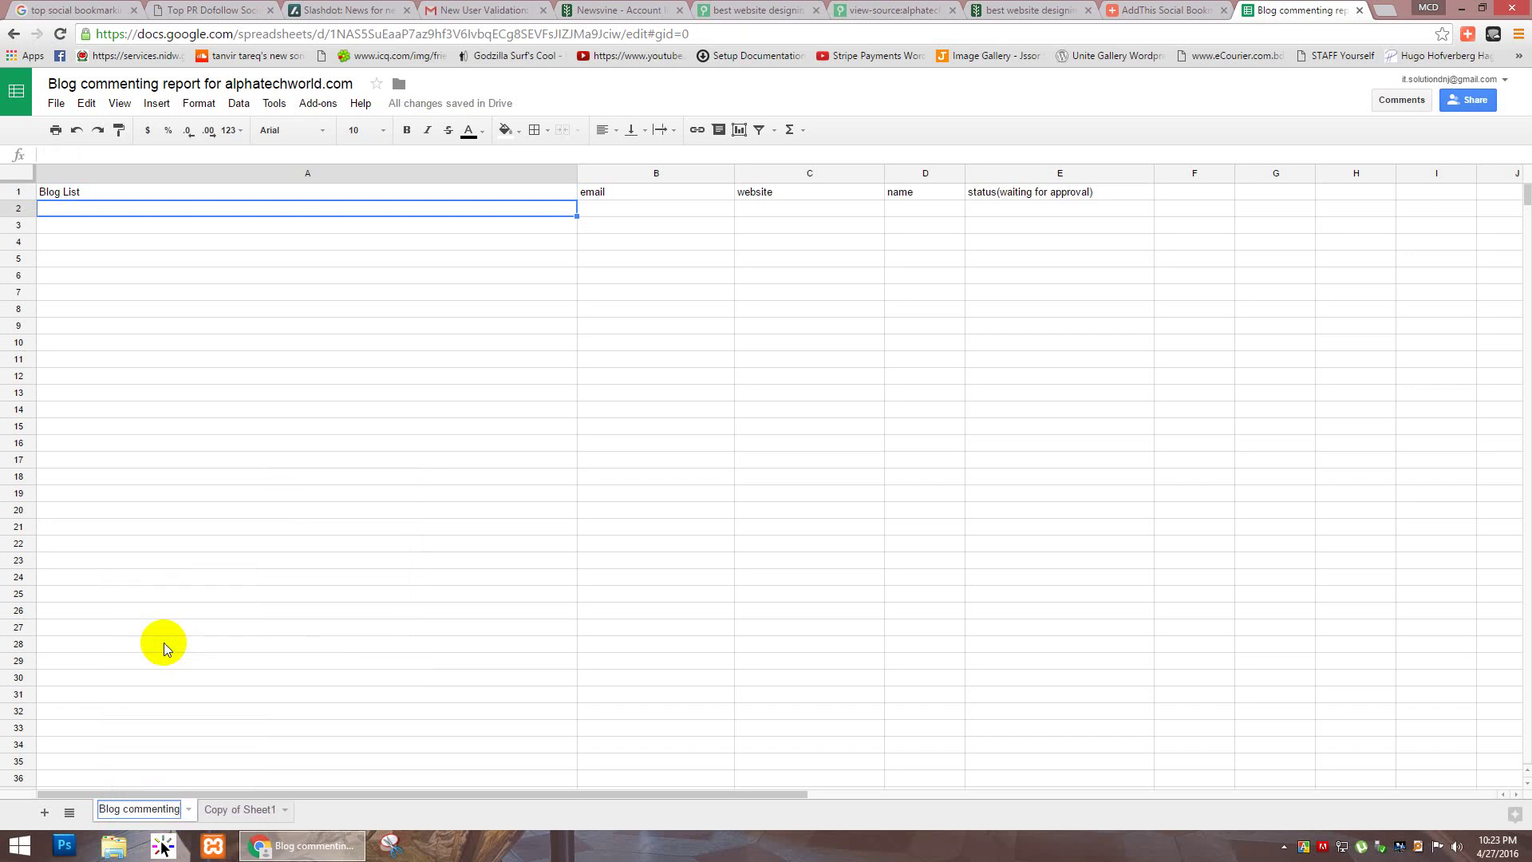
pyautogui.press('Return')
# Step: Rename the copied sheet to 'Directory submission'
pyautogui.click(268, 808)
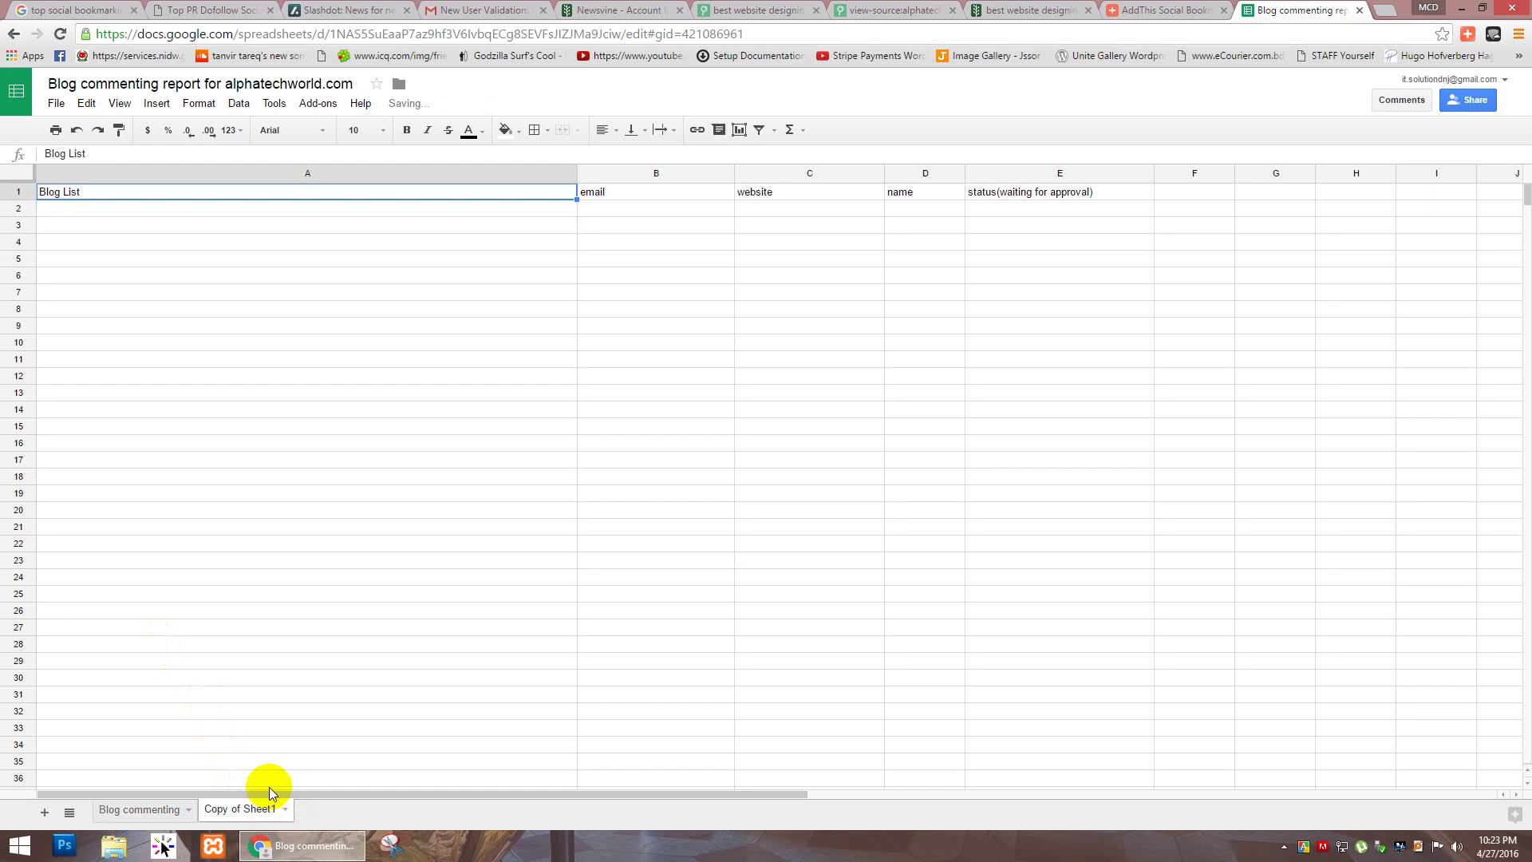
pyautogui.click(284, 809)
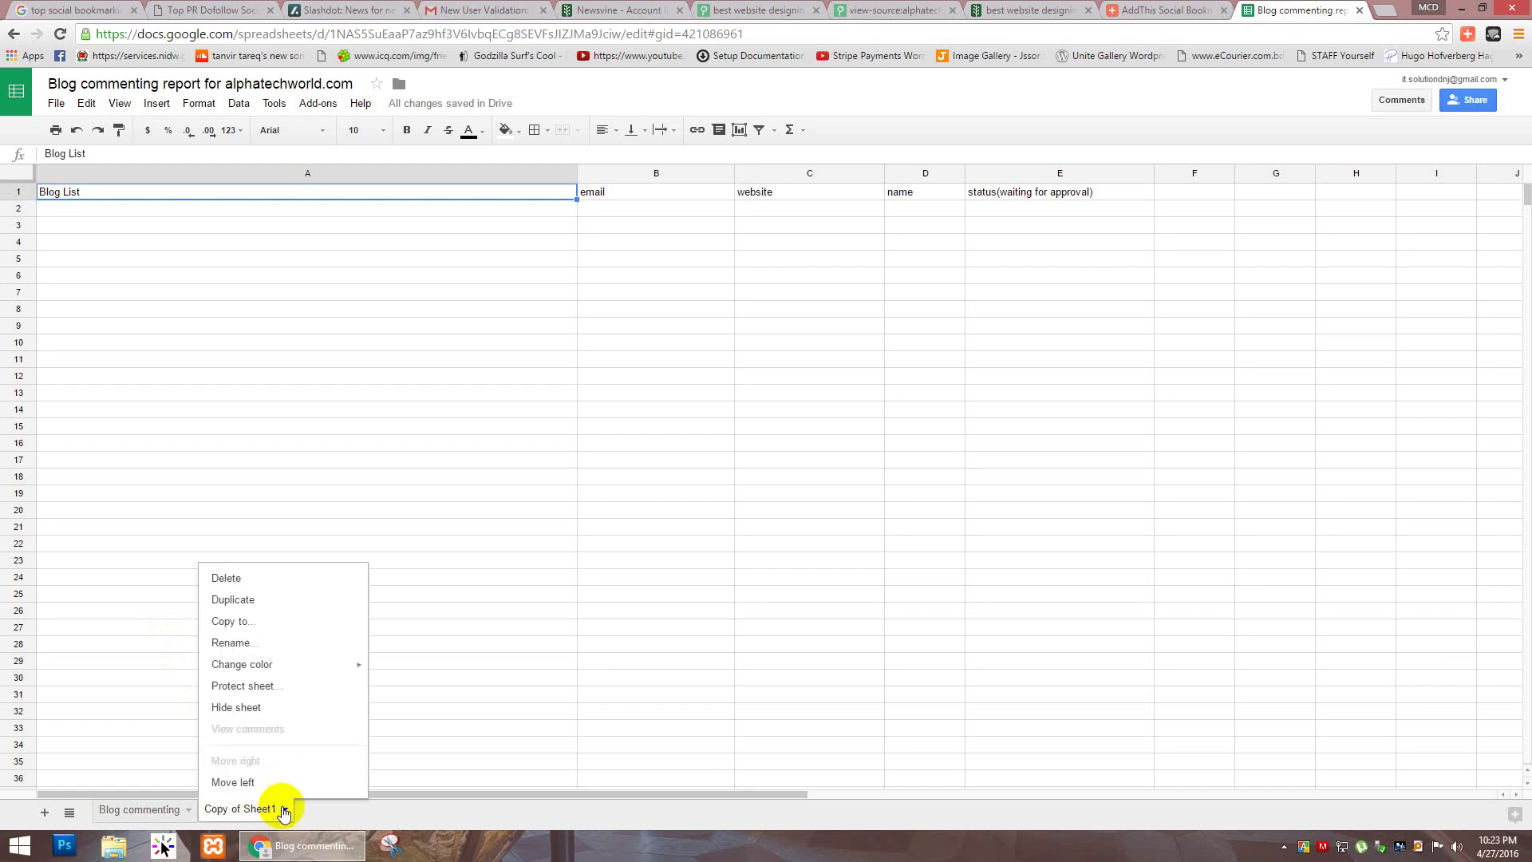
pyautogui.click(255, 639)
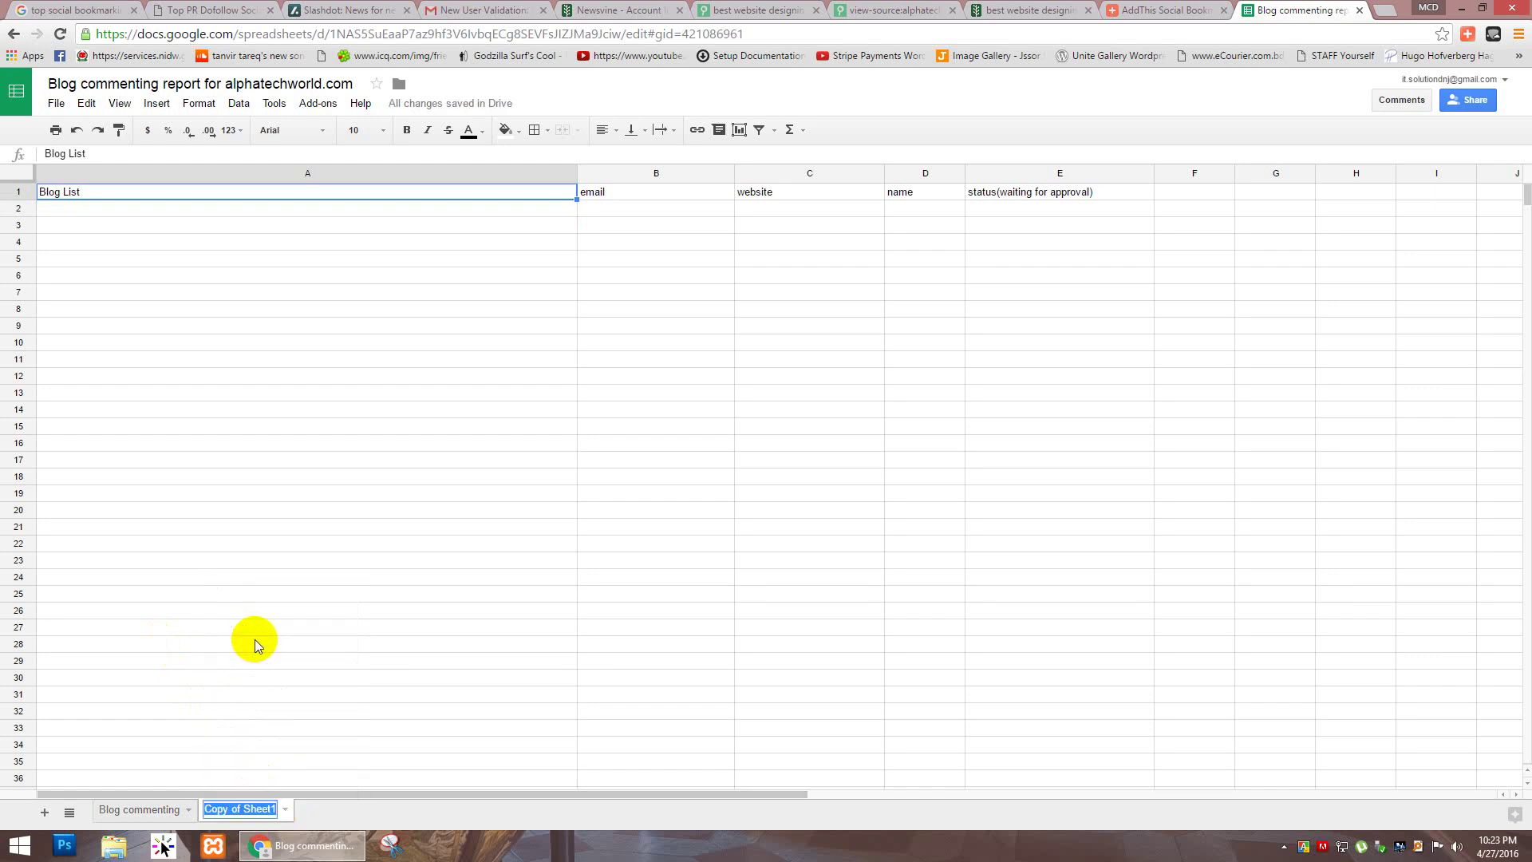
pyautogui.write('Directo')
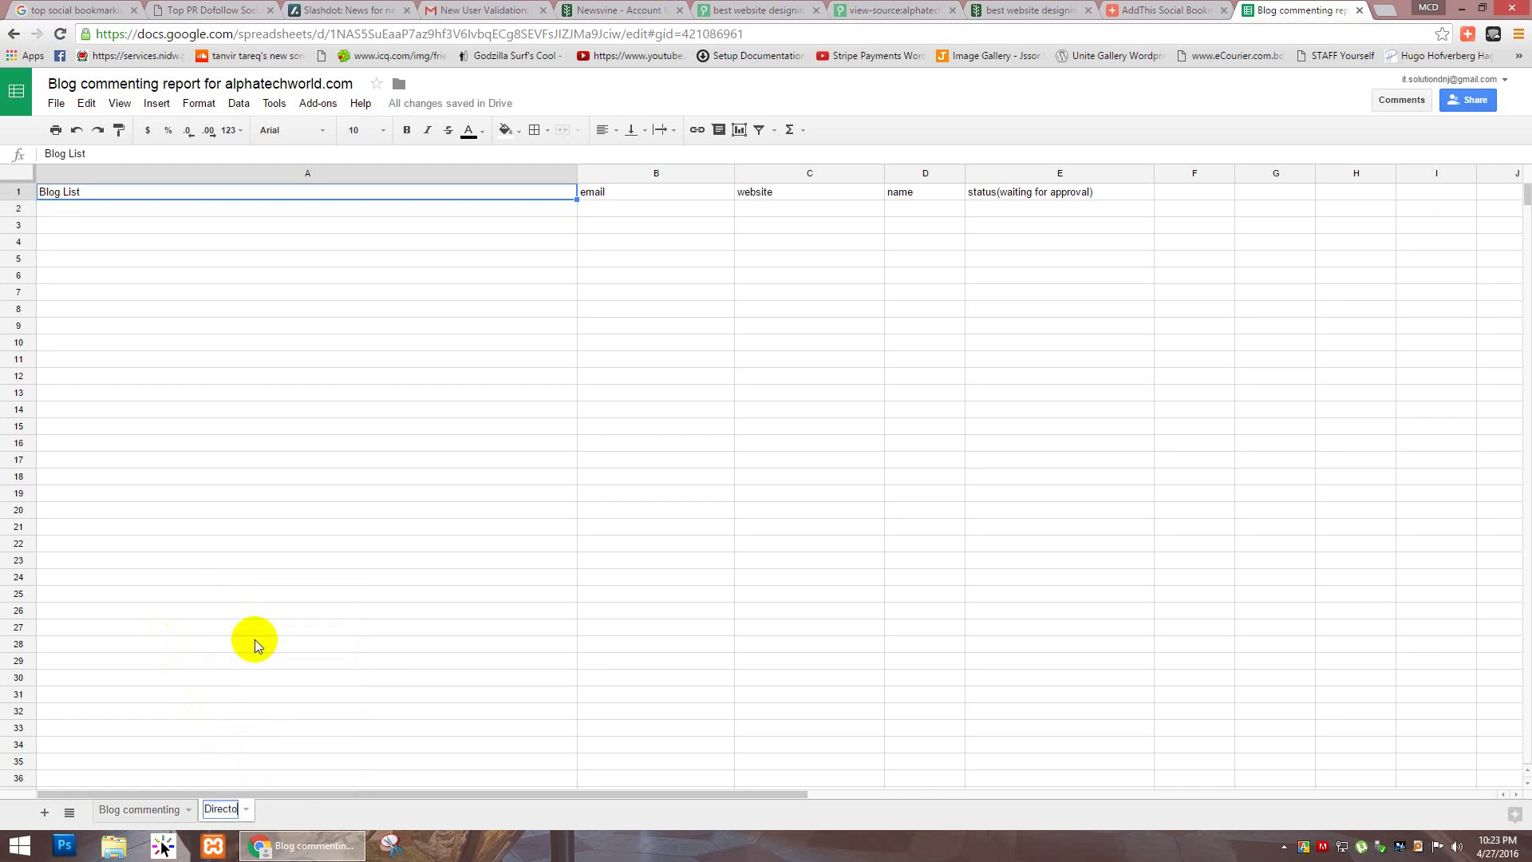
pyautogui.write('ry sub')
pyautogui.write('mission')
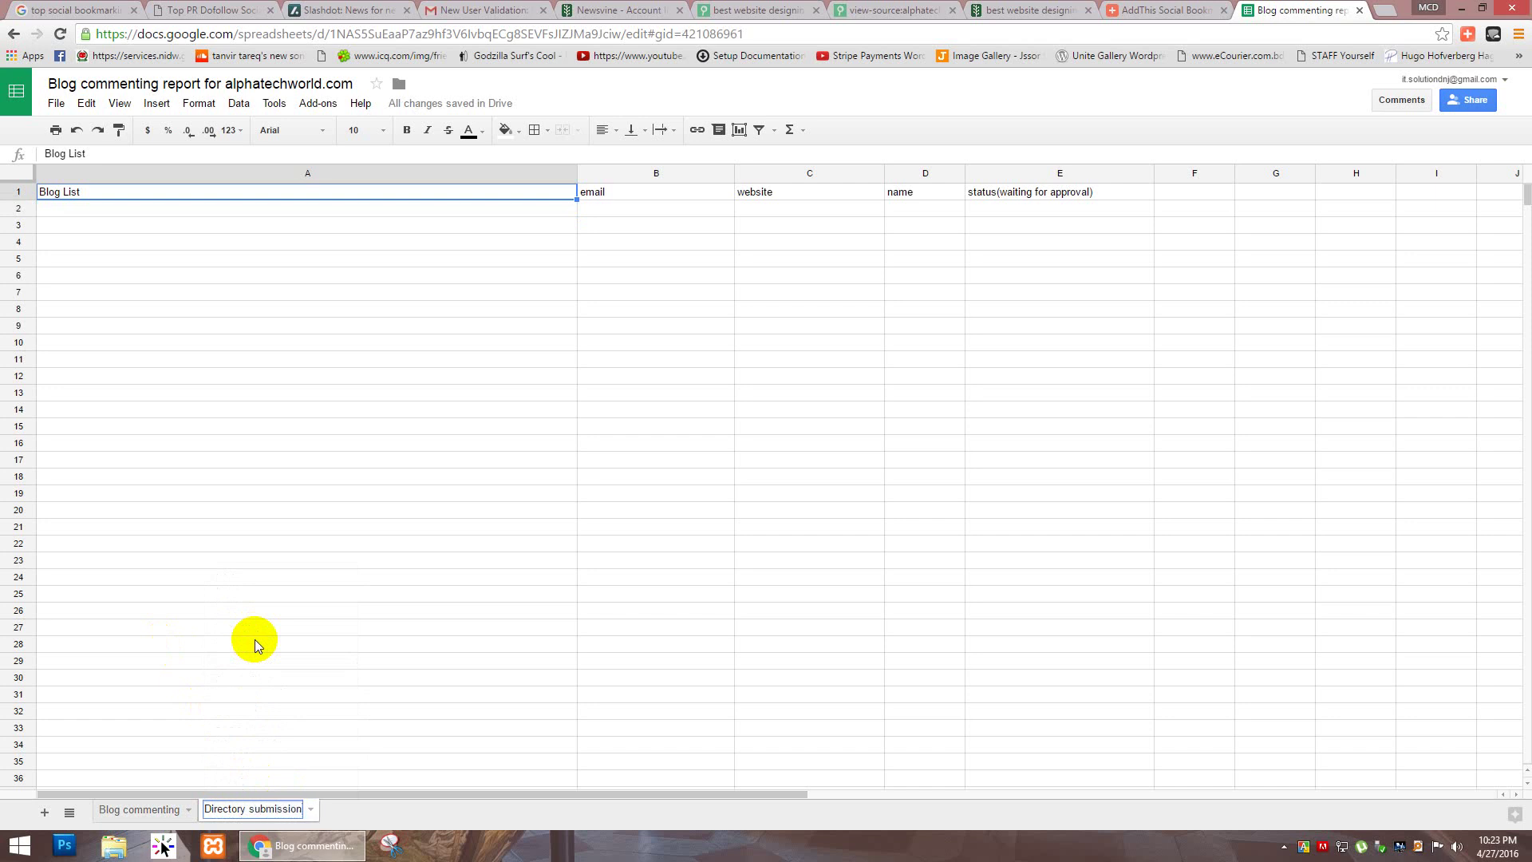
pyautogui.press('Return')
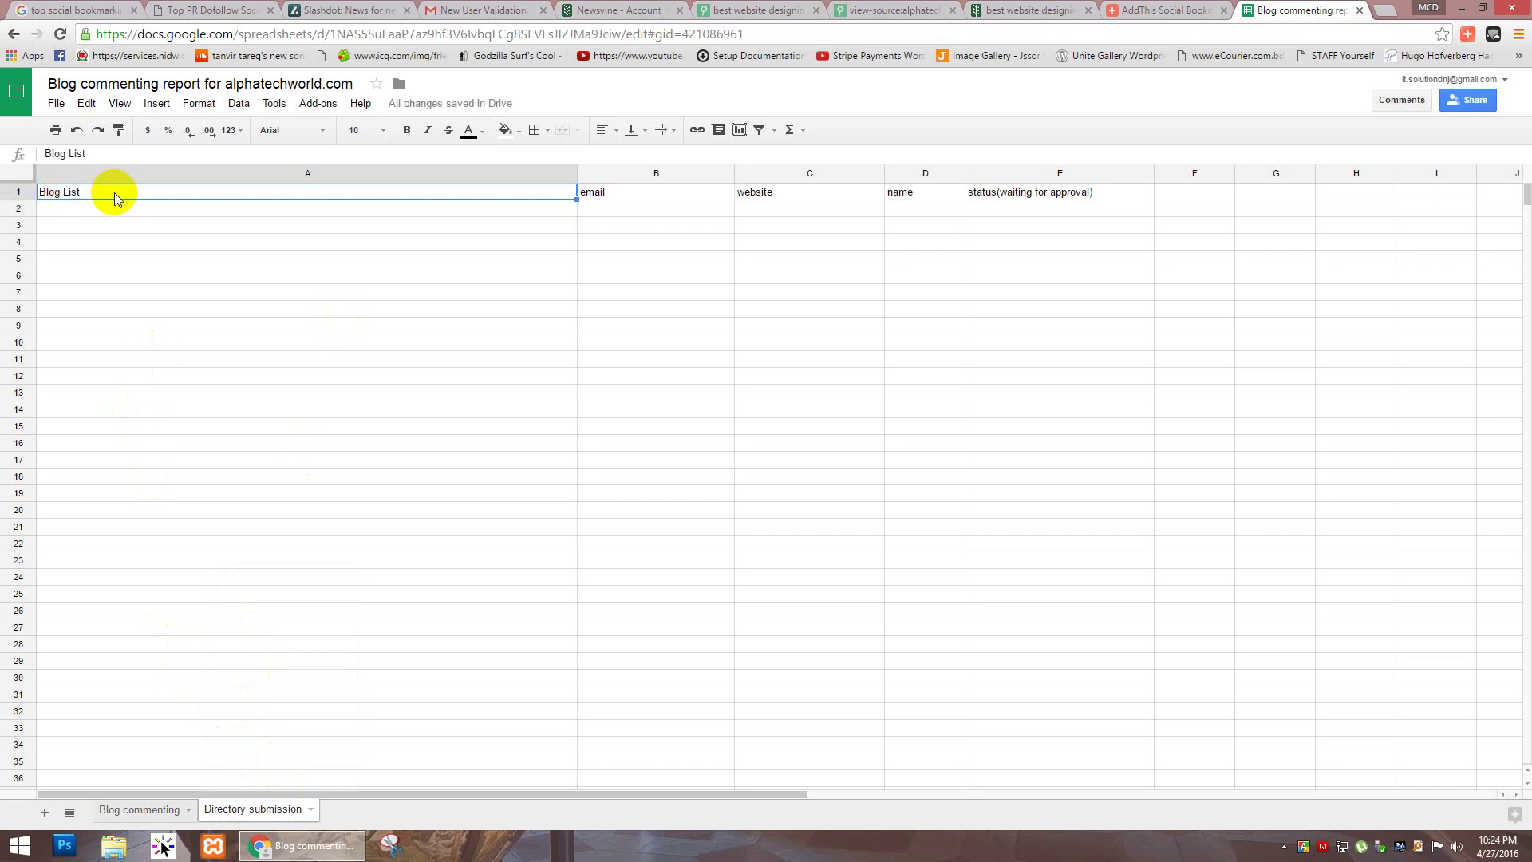
# Step: Change A1 to 'Directory list' and clear the status heading from E1
pyautogui.write('Direc')
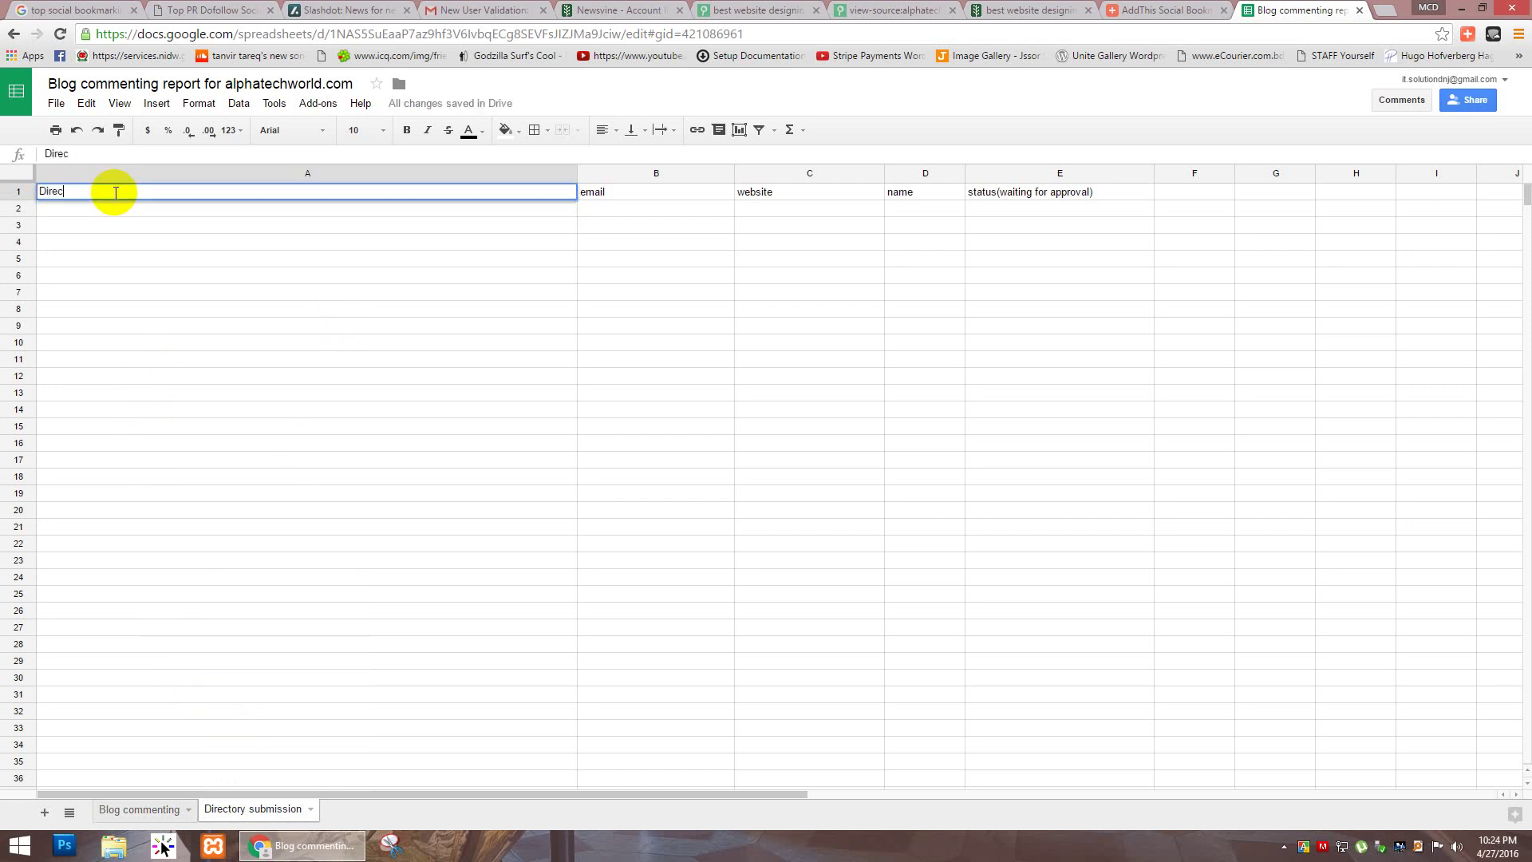
pyautogui.write('tory list')
pyautogui.press('Tab')
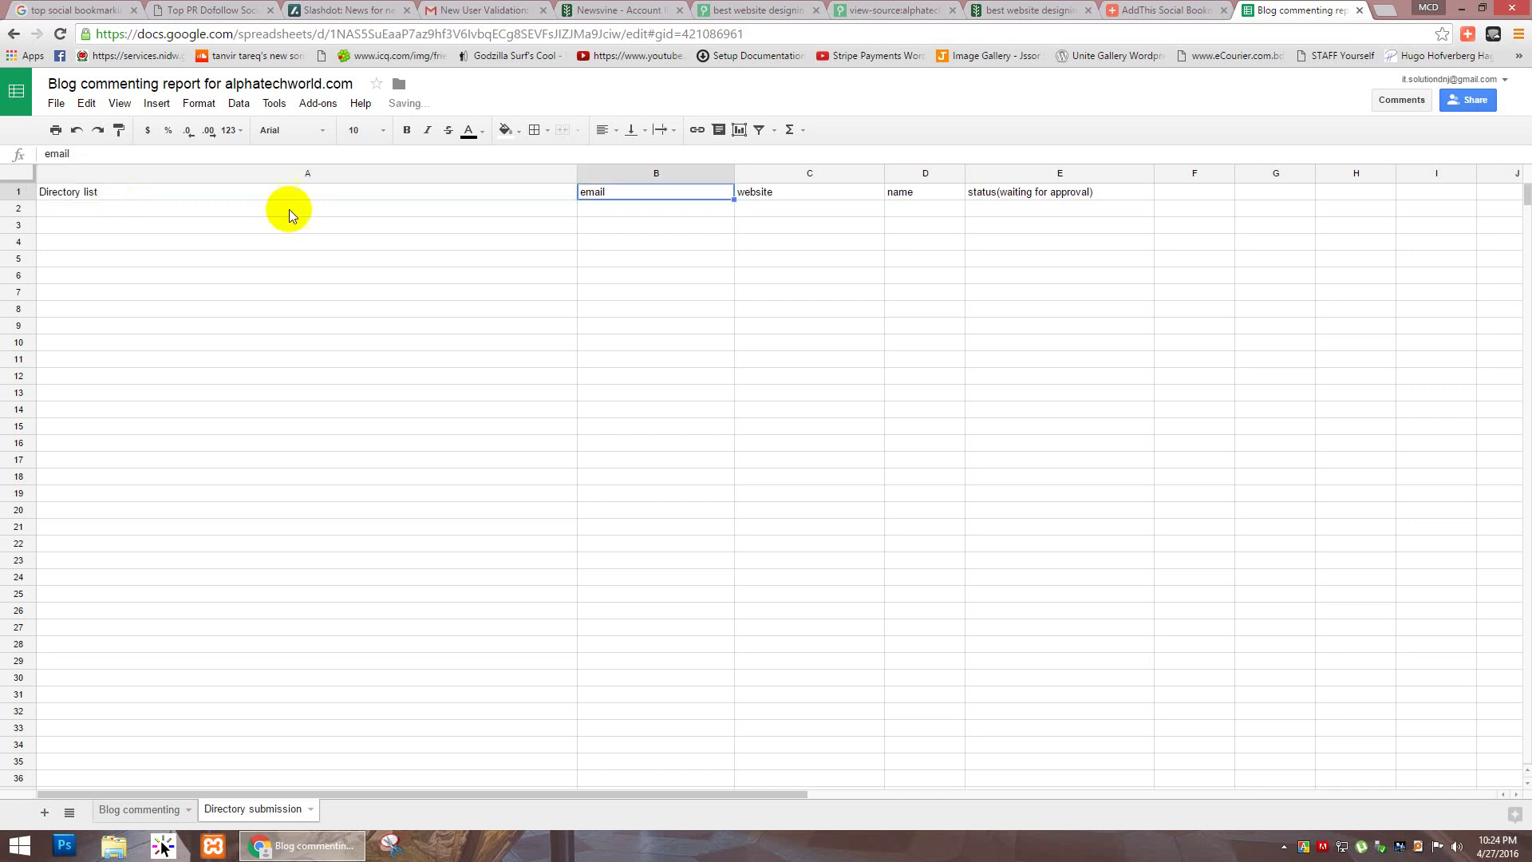
pyautogui.press('Tab')
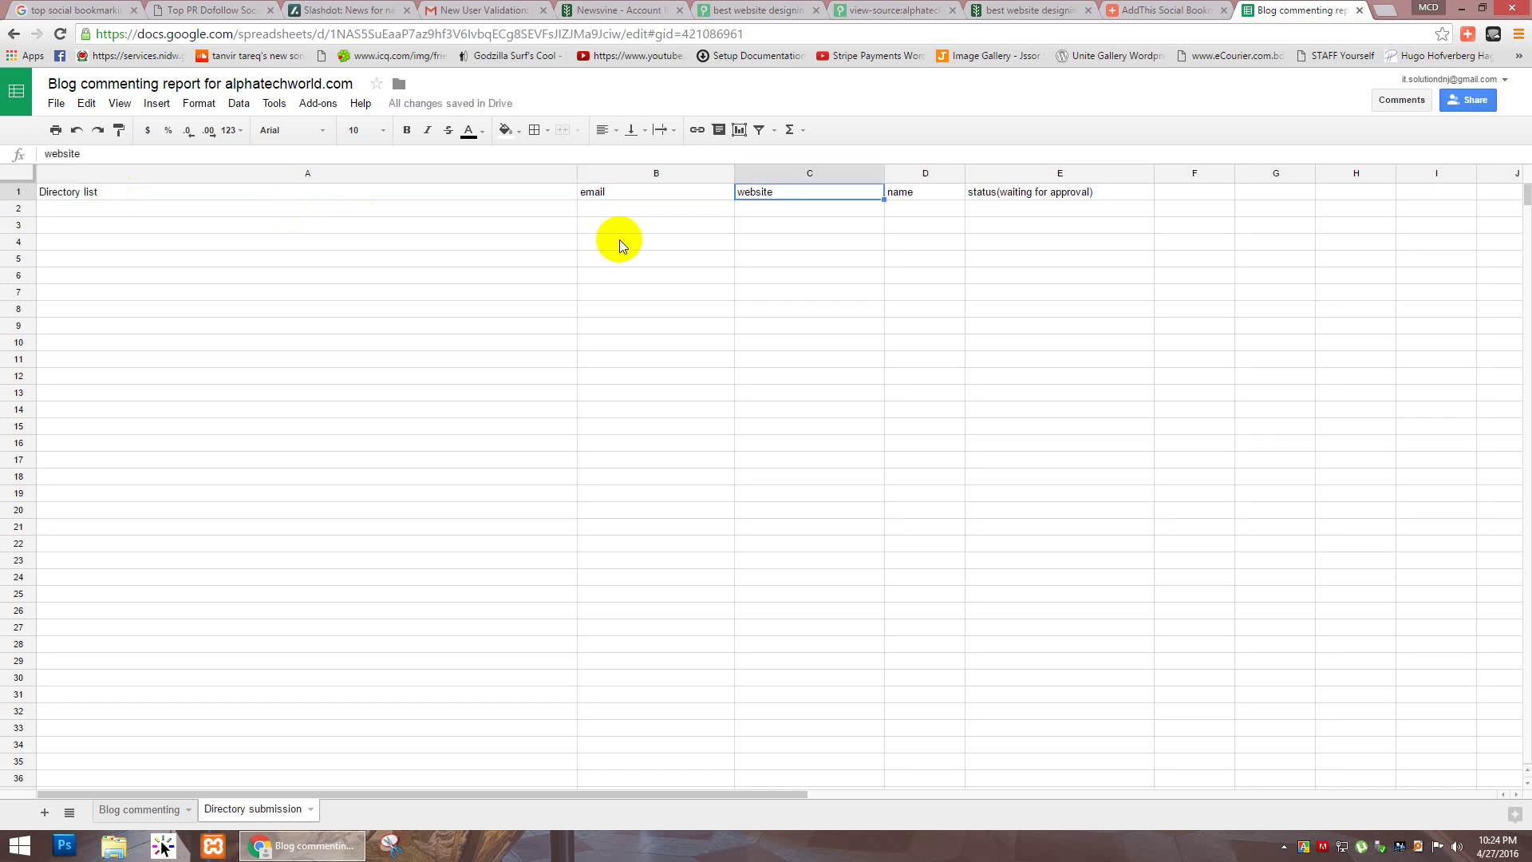
pyautogui.press('Tab')
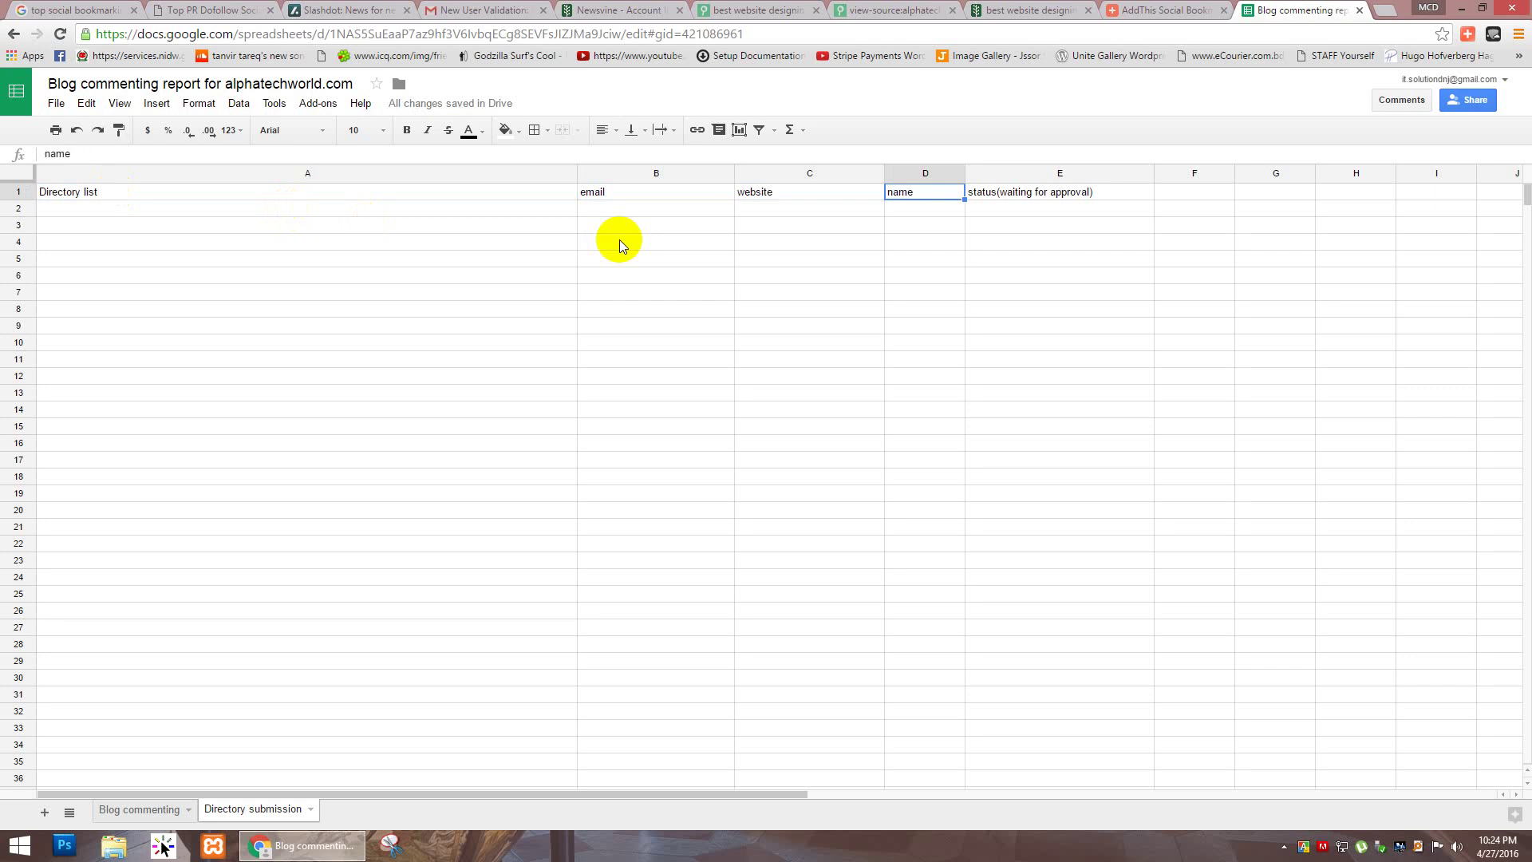
pyautogui.press('Tab')
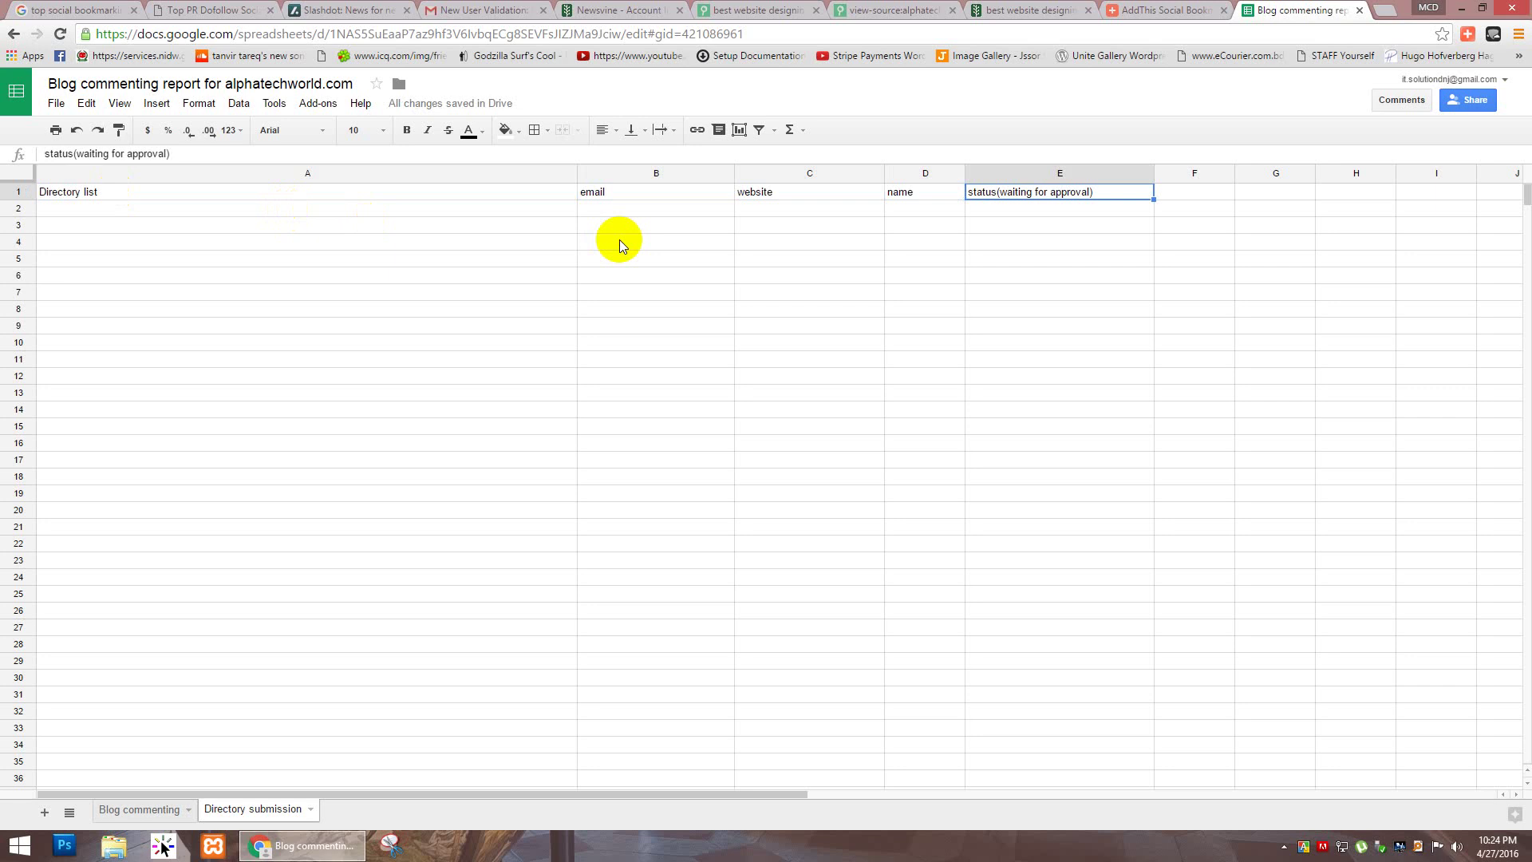
pyautogui.press('Delete')
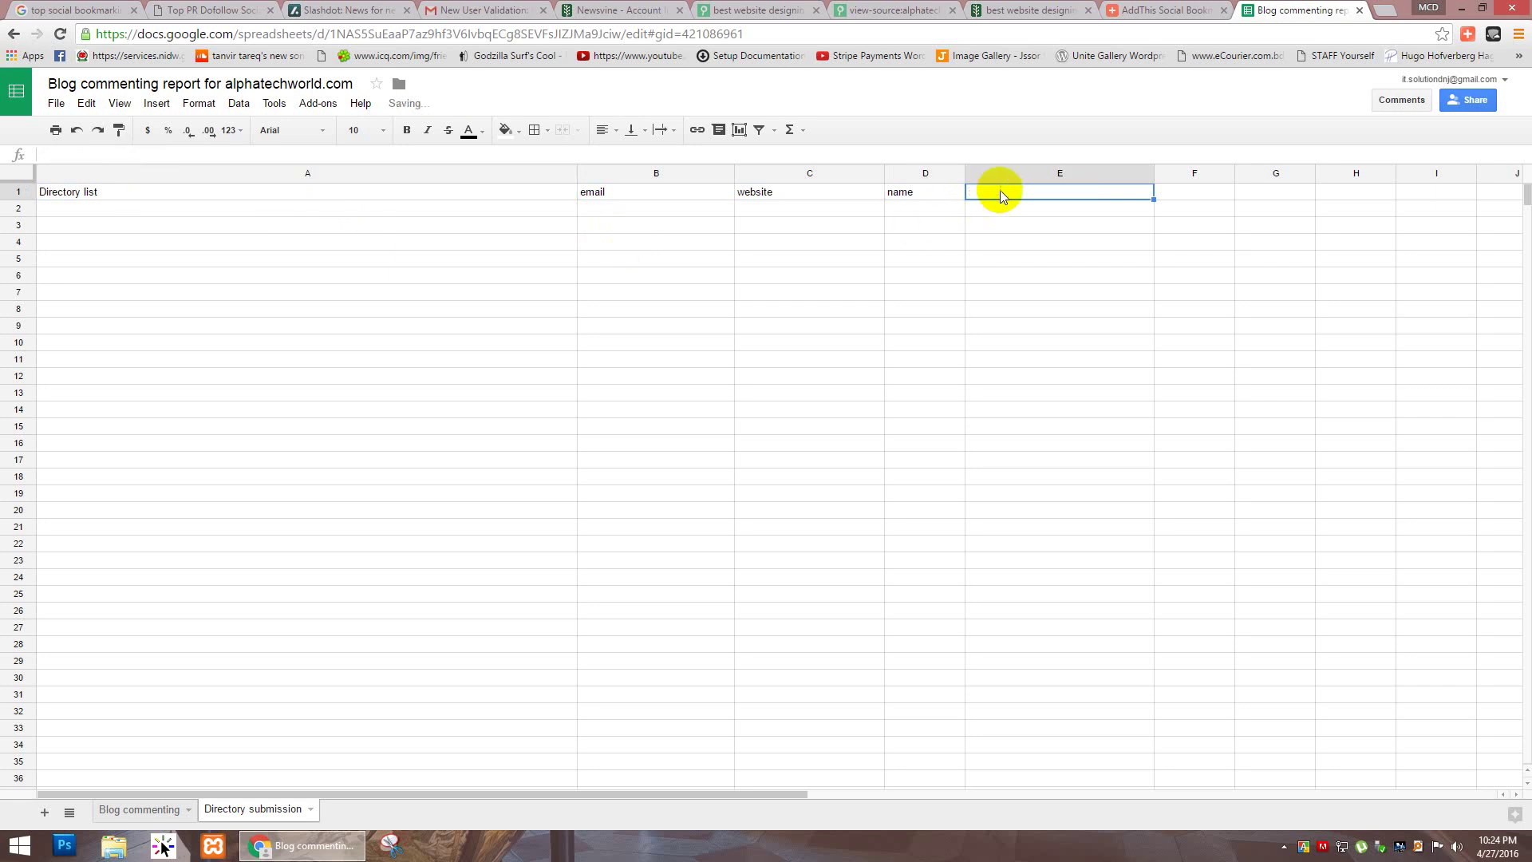
# Step: Narrow column A and widen column C on the Directory submission sheet
pyautogui.click(380, 209)
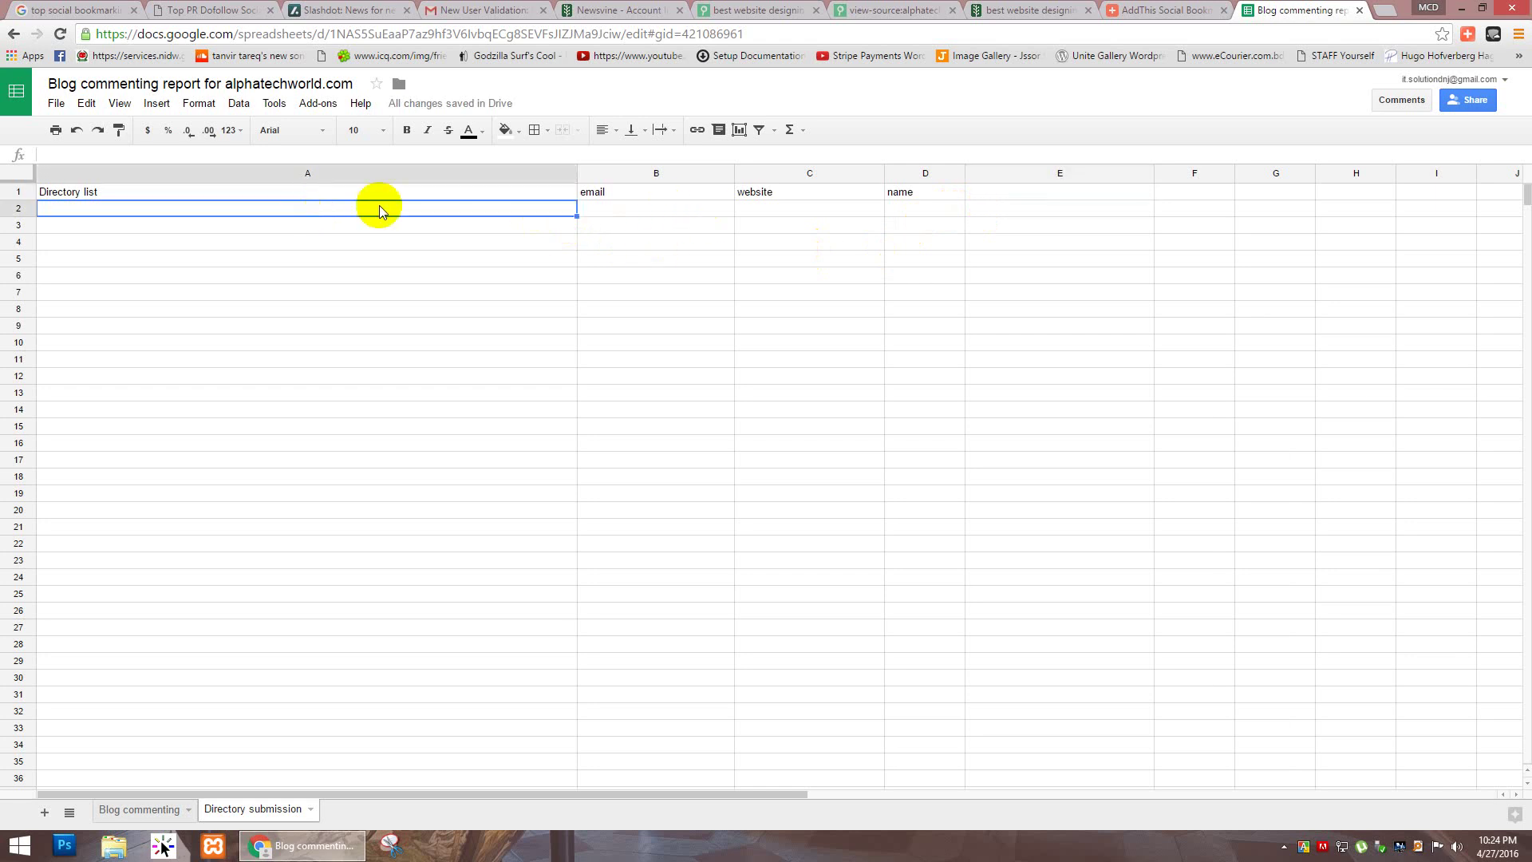
pyautogui.moveTo(575, 173); pyautogui.dragTo(424, 174)
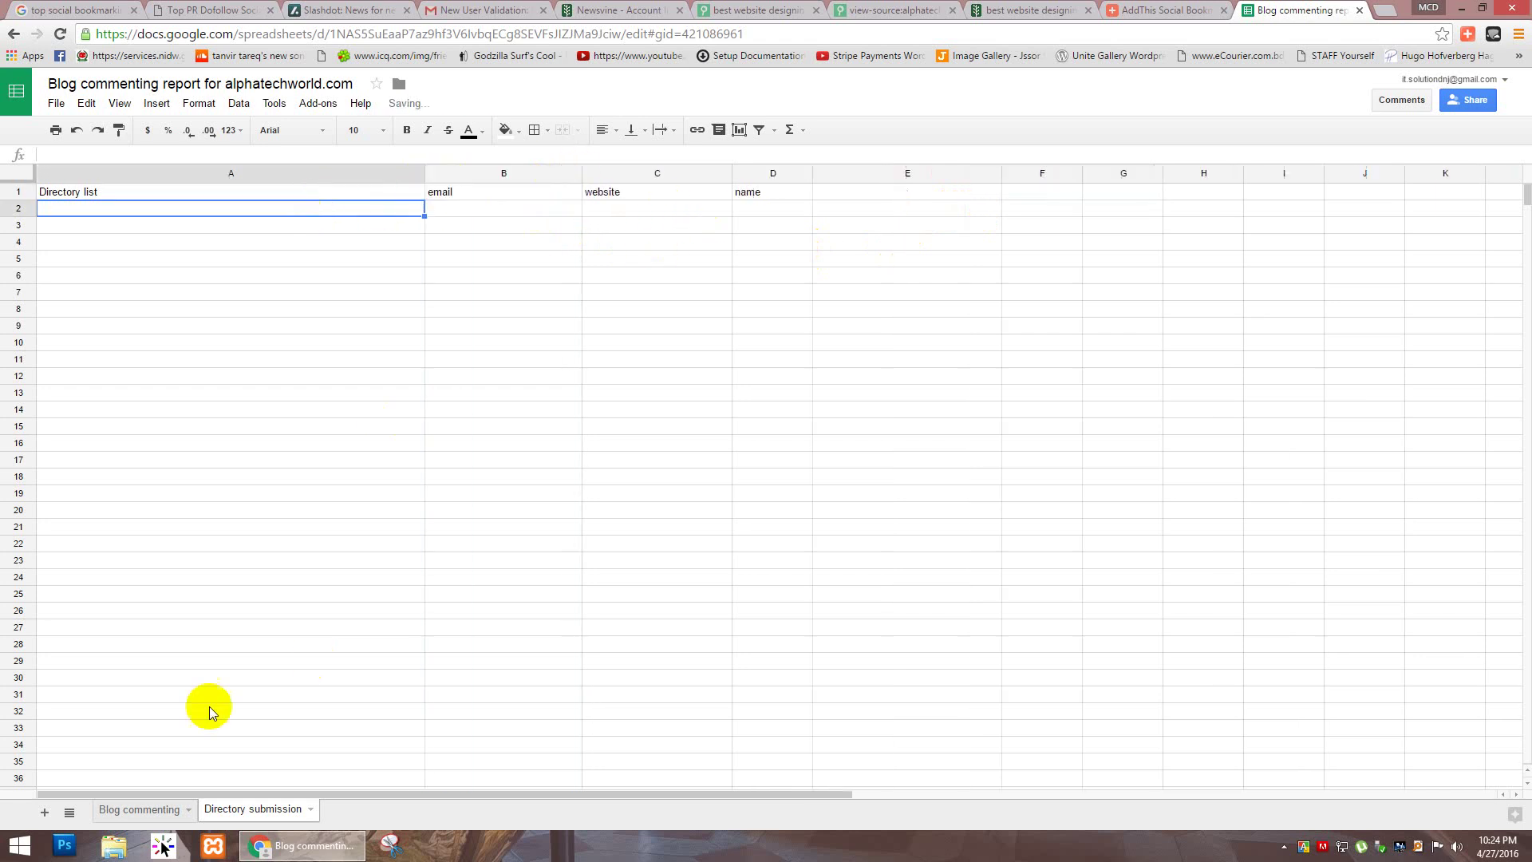
pyautogui.click(254, 624)
pyautogui.click(456, 524)
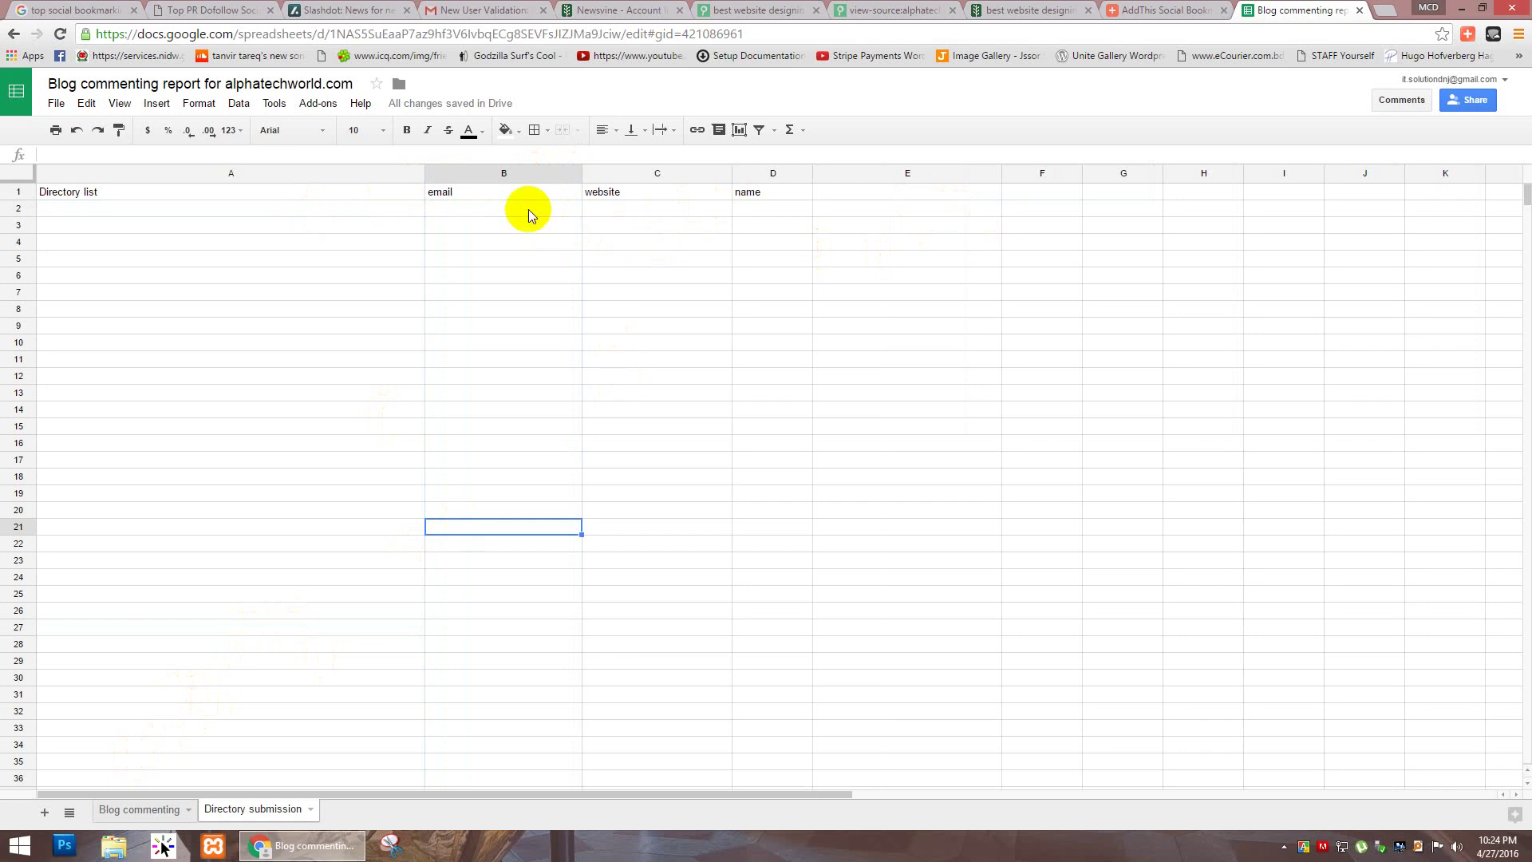
pyautogui.click(630, 197)
pyautogui.click(790, 198)
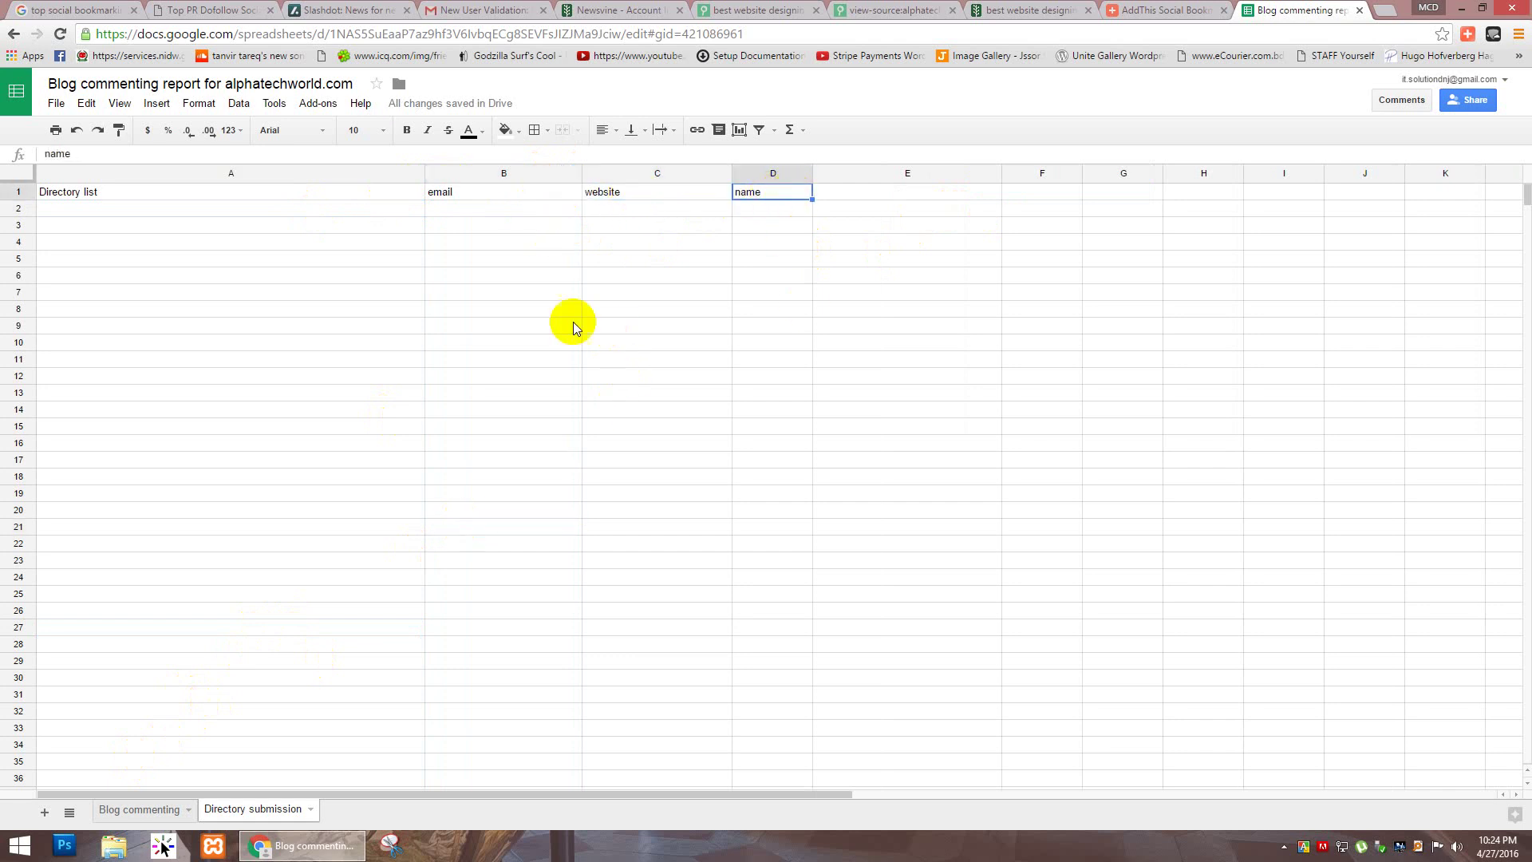
pyautogui.click(523, 199)
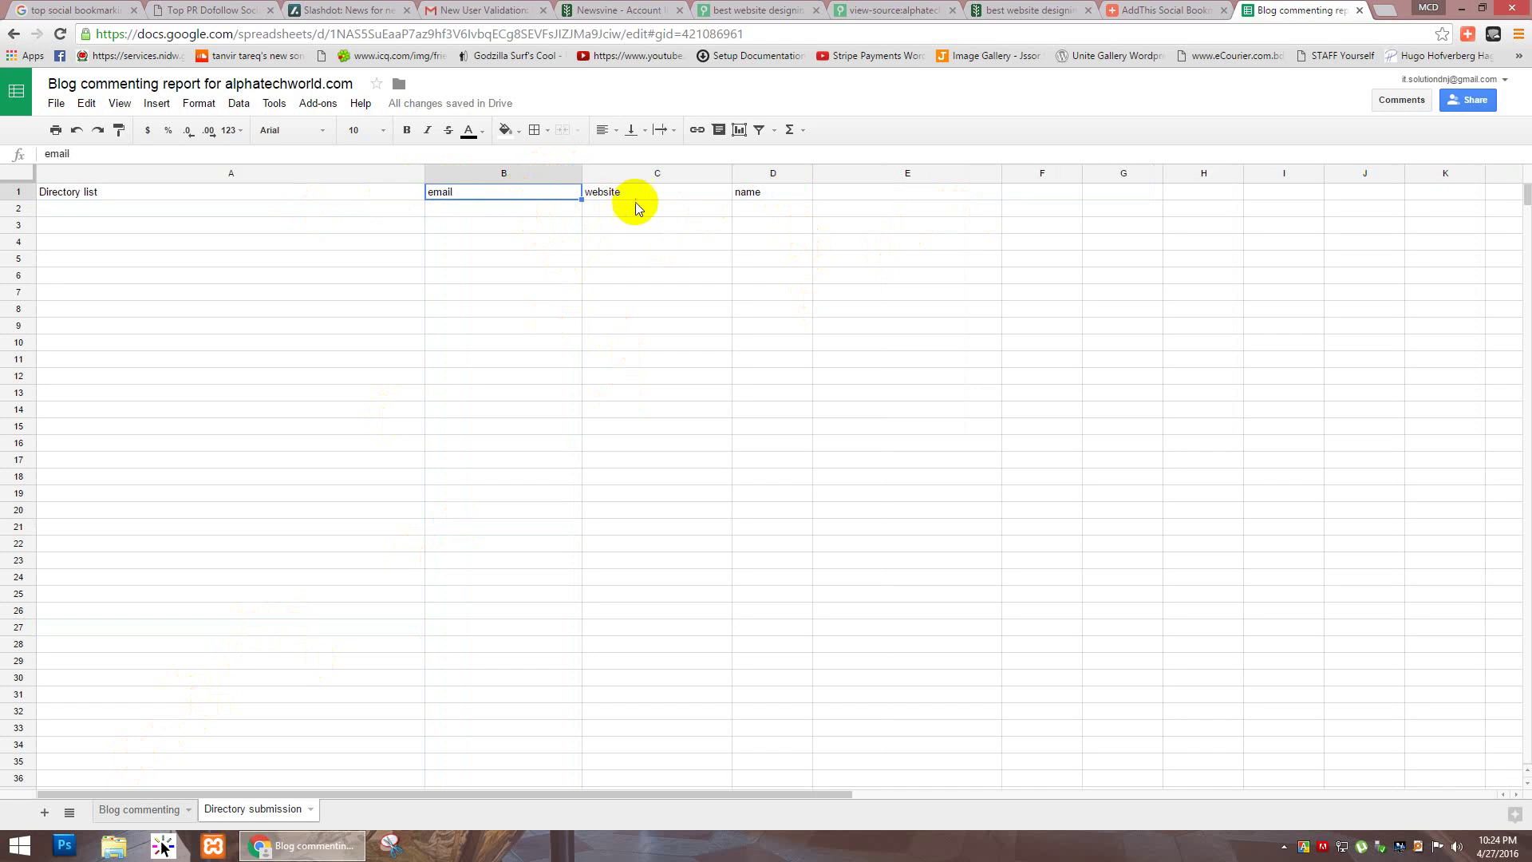
pyautogui.moveTo(730, 172); pyautogui.dragTo(793, 172)
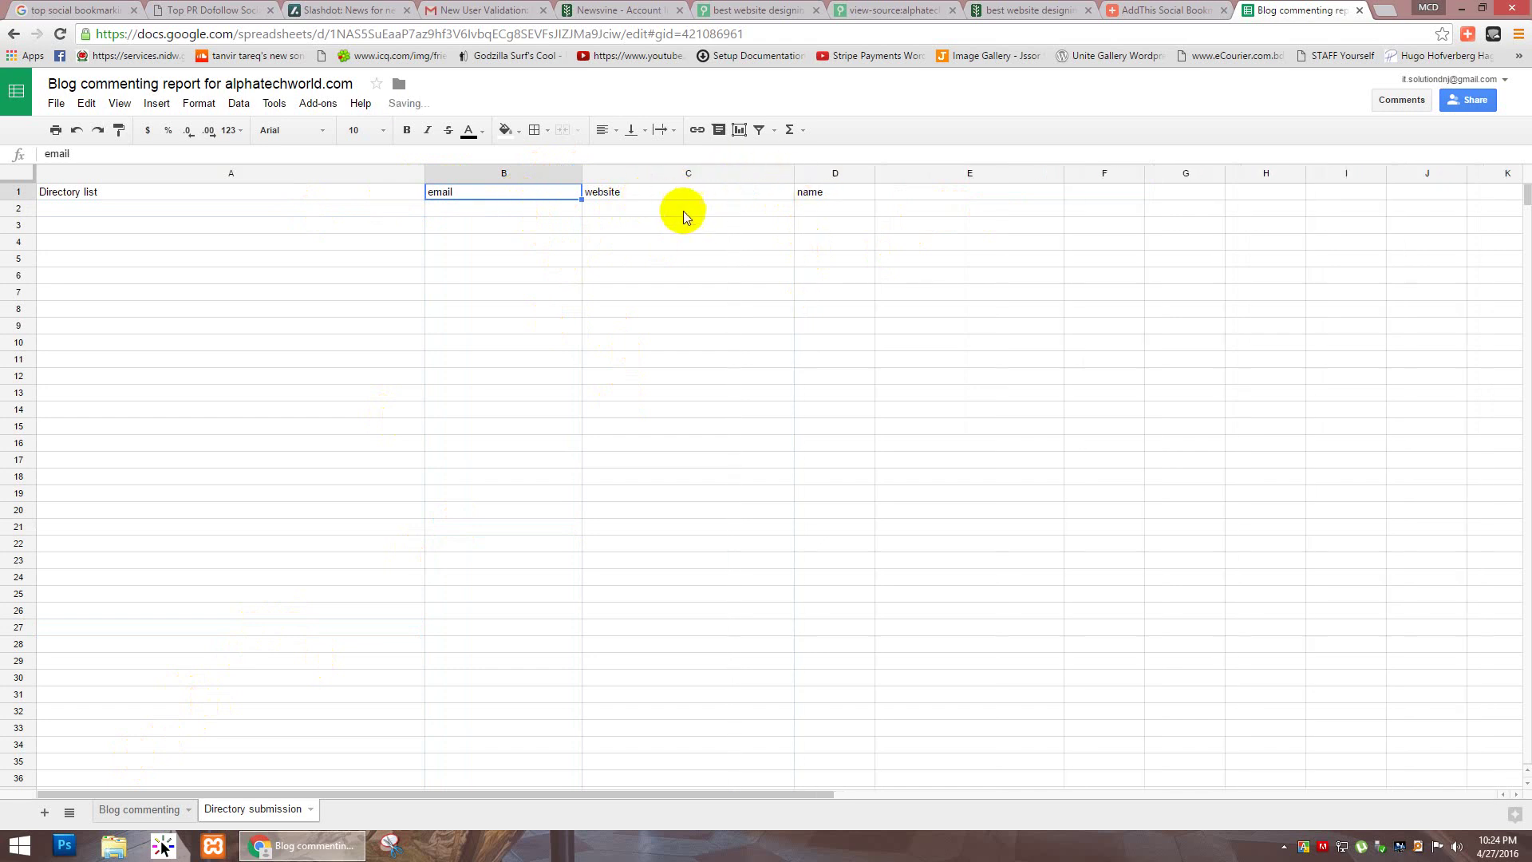
pyautogui.click(680, 211)
pyautogui.click(528, 197)
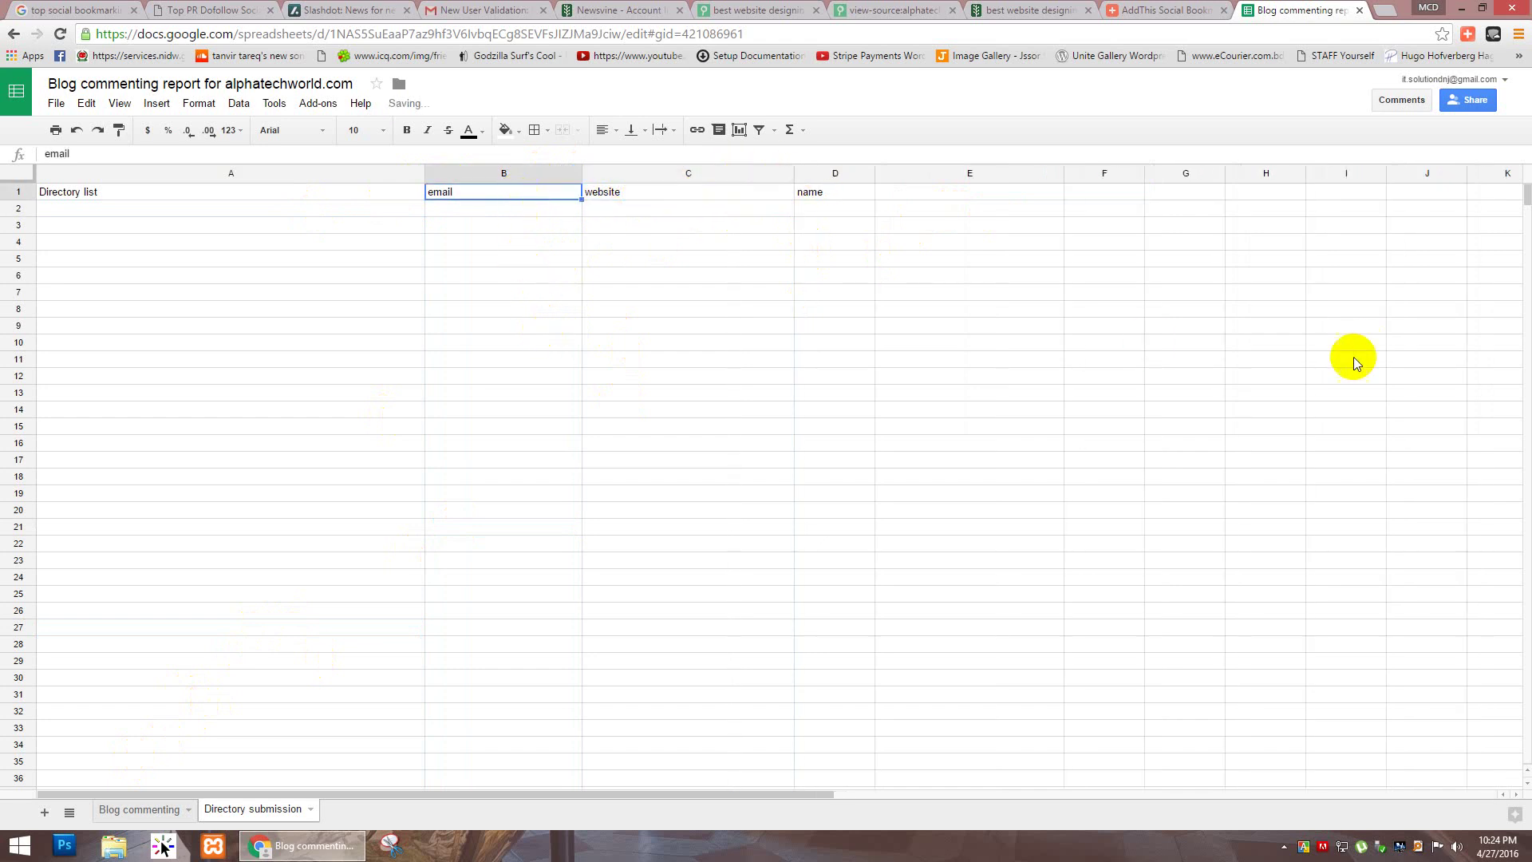
pyautogui.click(502, 443)
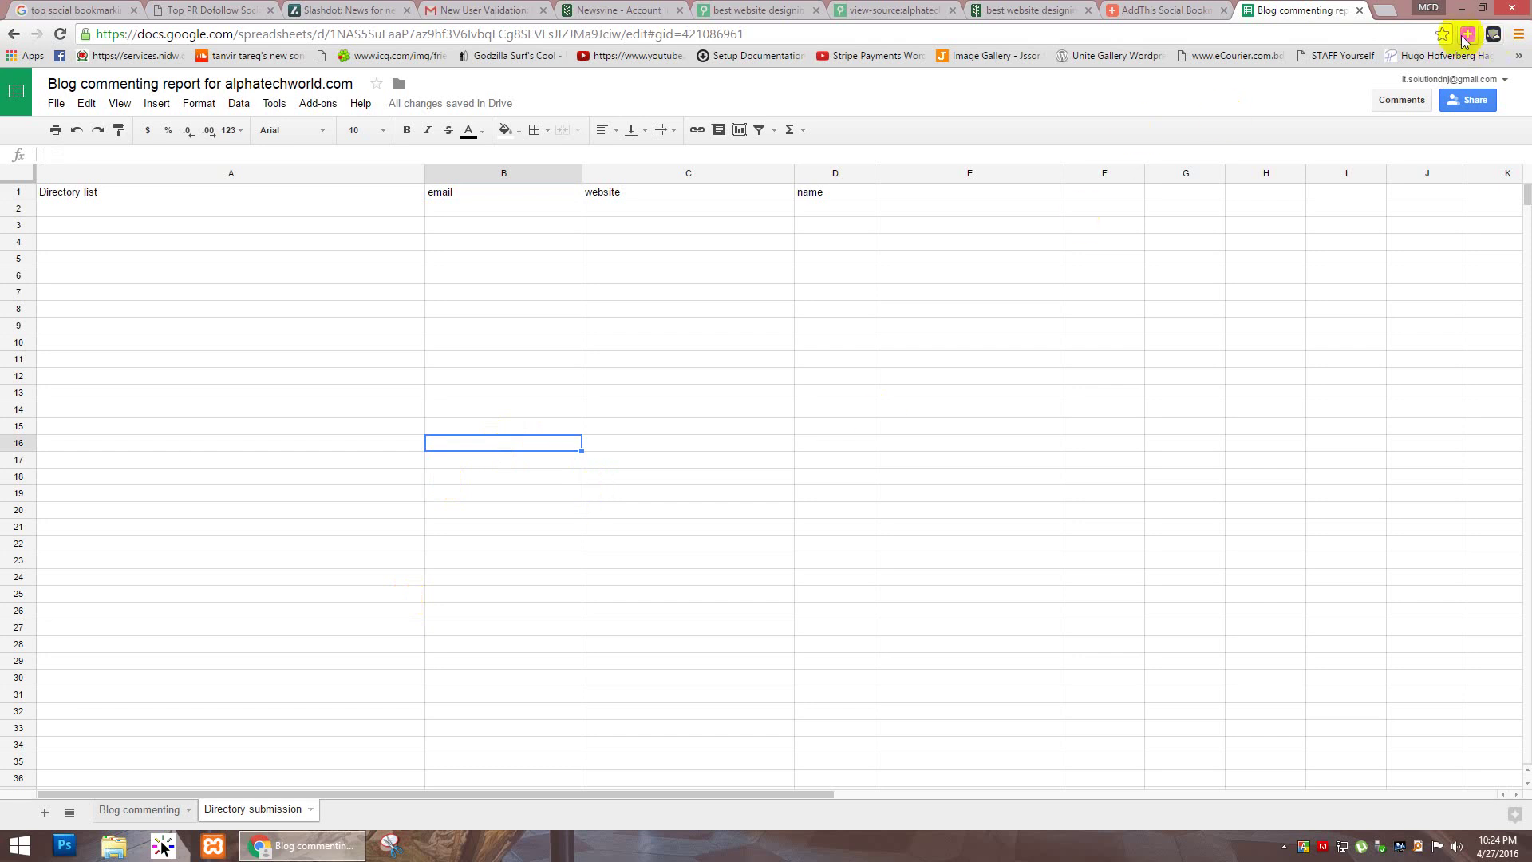
# Step: Search Google in a new tab for 'addthis - share and bookmark (new)'
pyautogui.click(1385, 9)
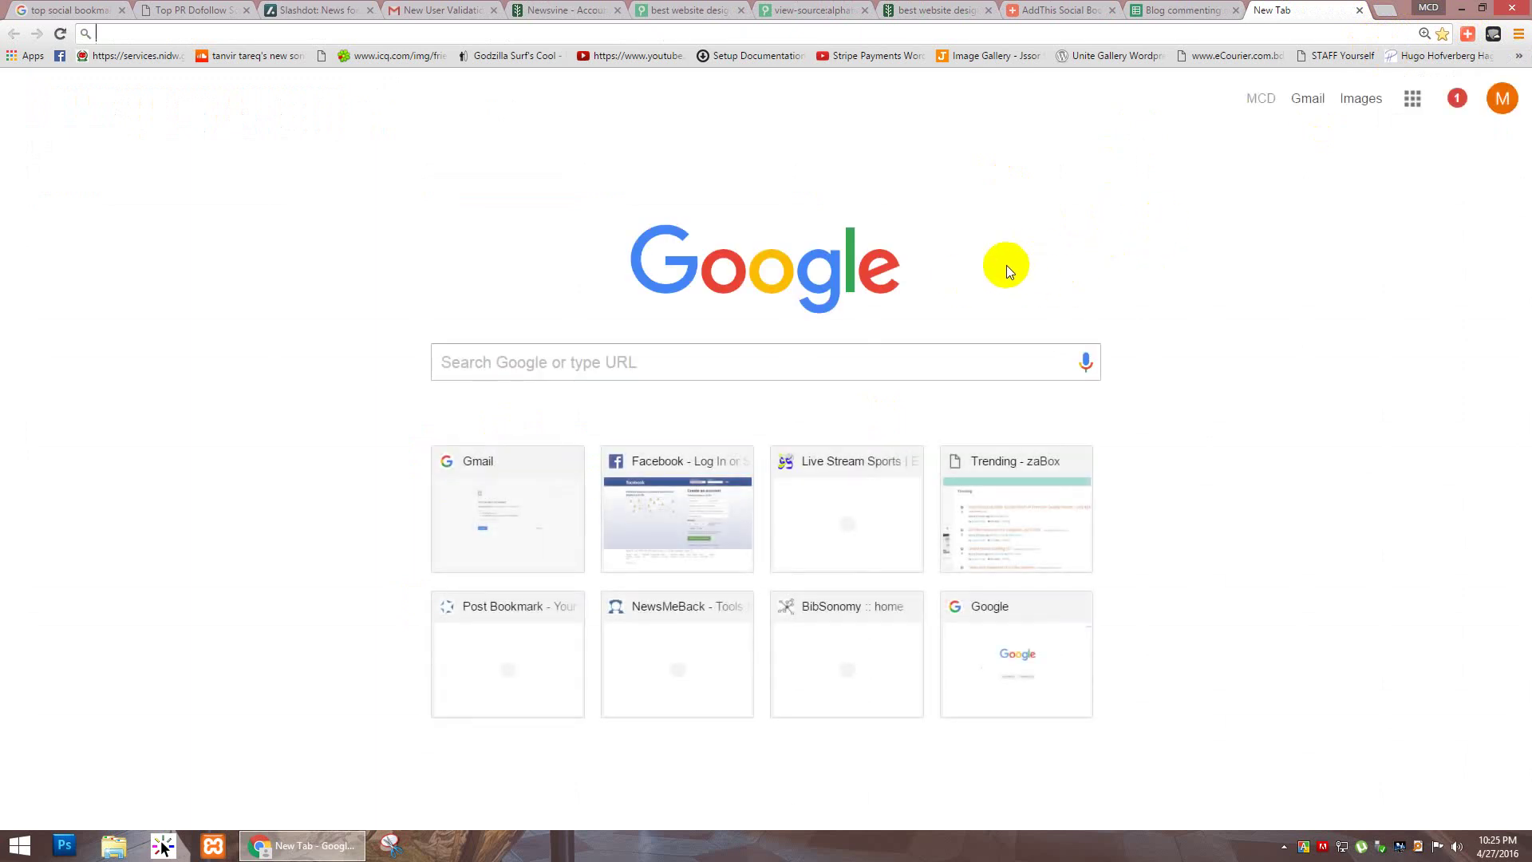
pyautogui.write('a')
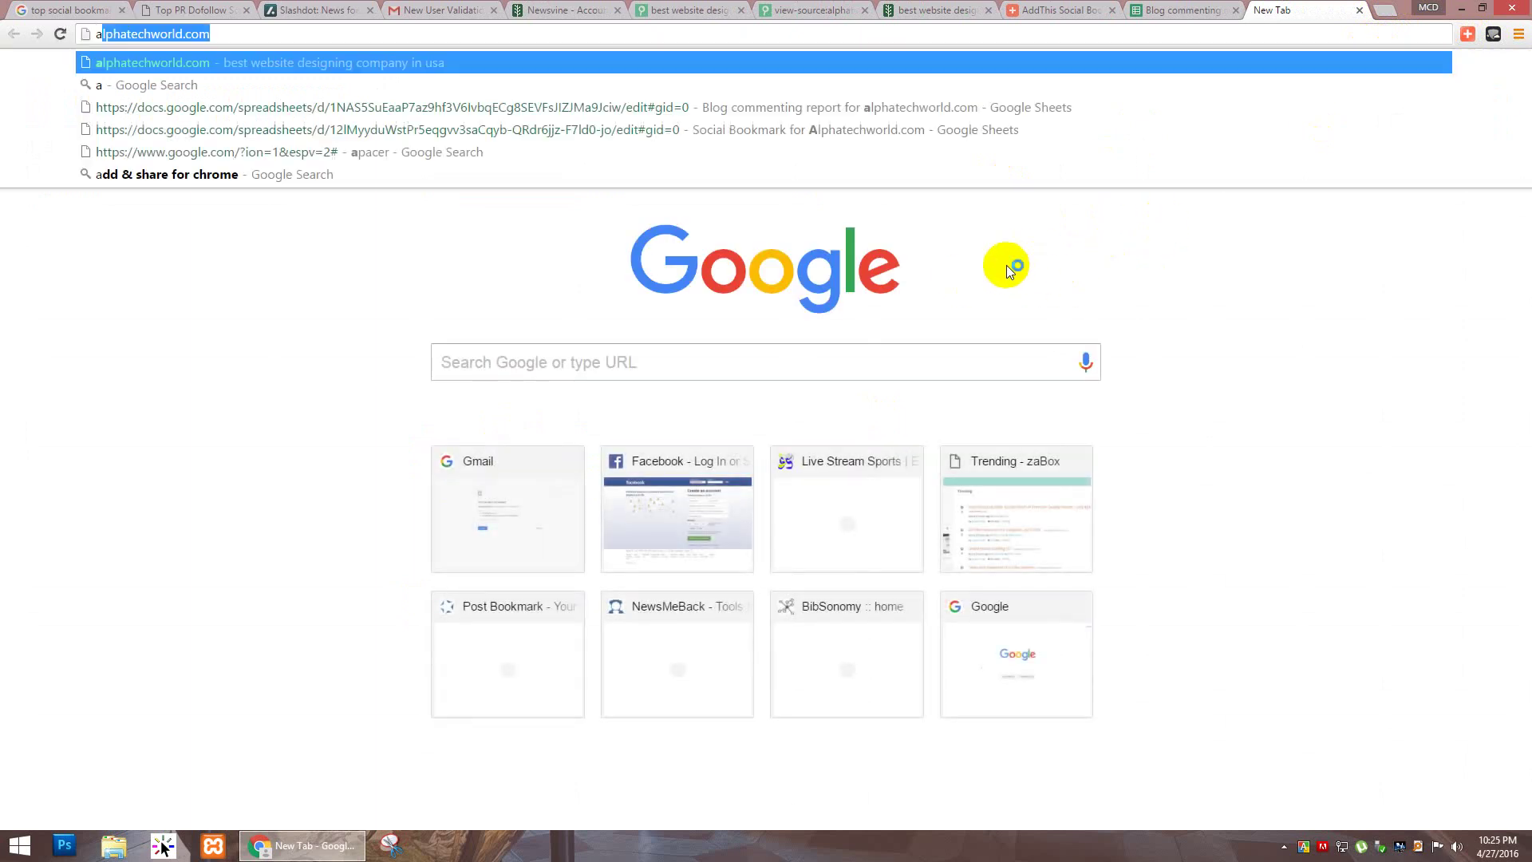
pyautogui.write('ddthis a')
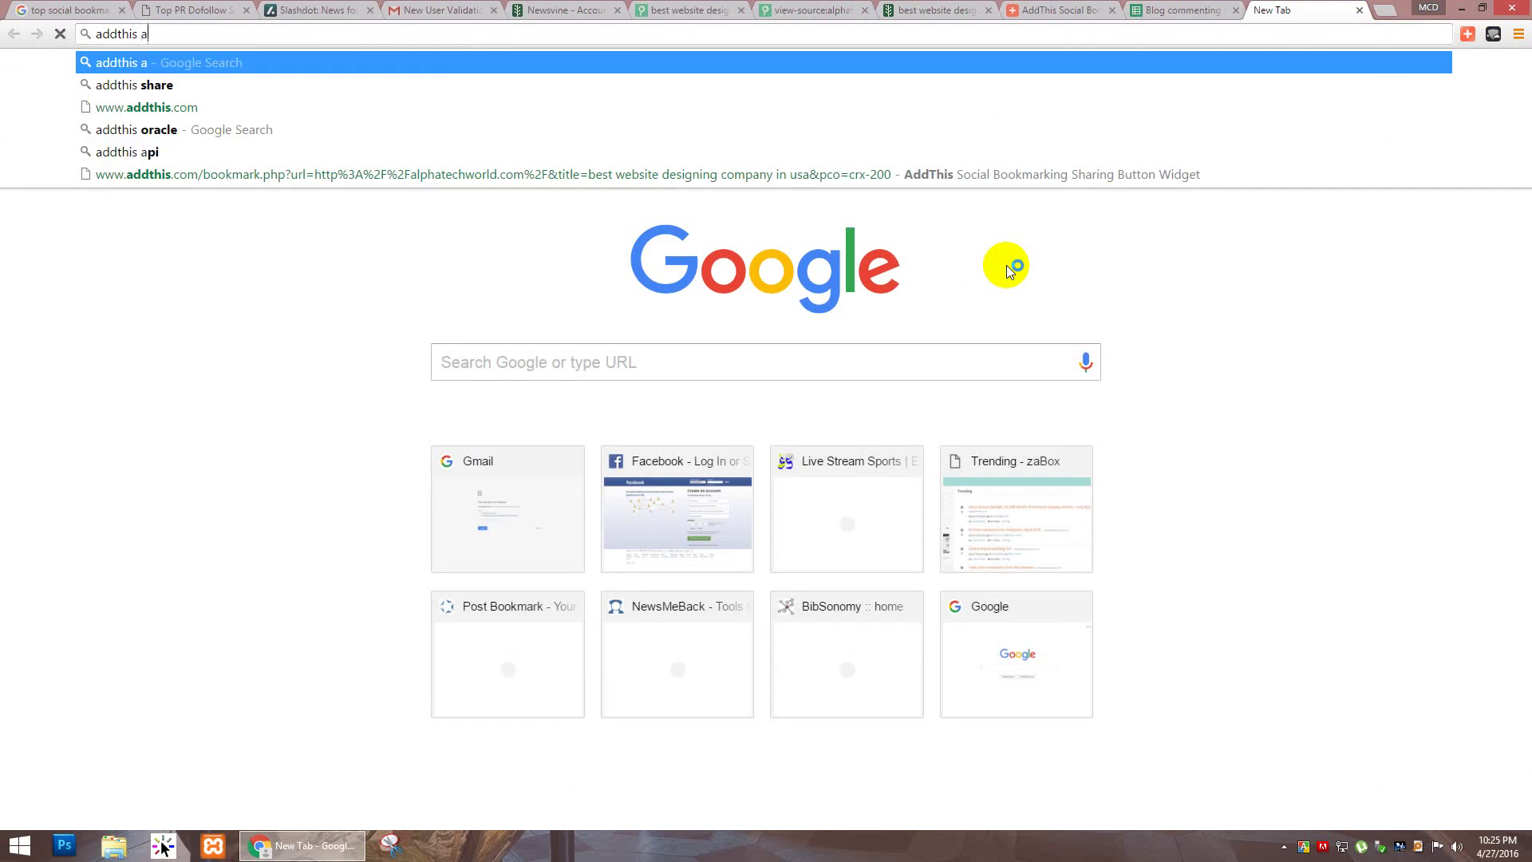
pyautogui.write('nd share')
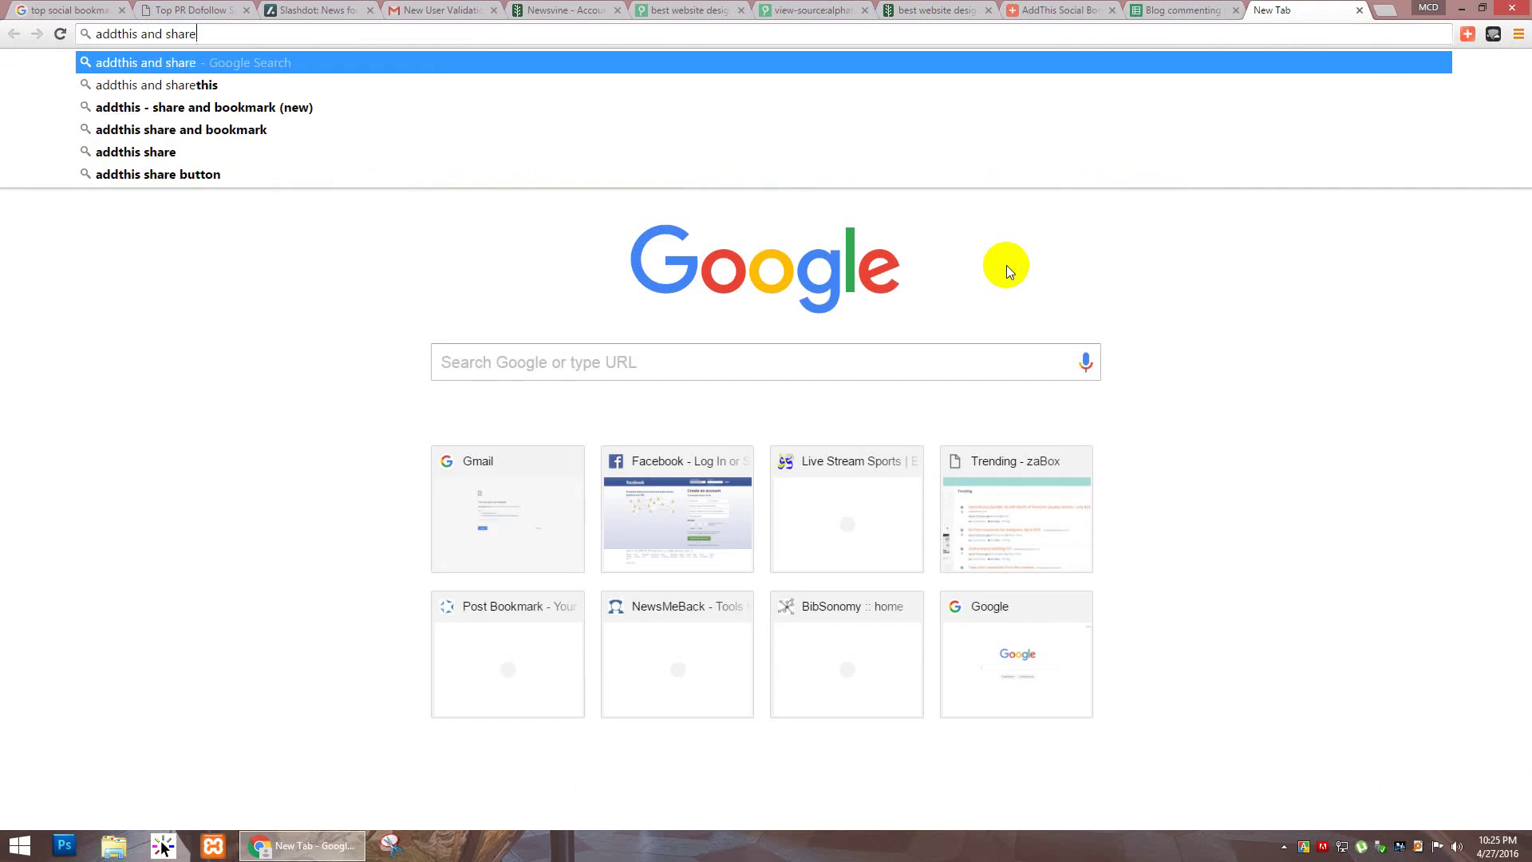
pyautogui.press('Down')
pyautogui.press('Down')
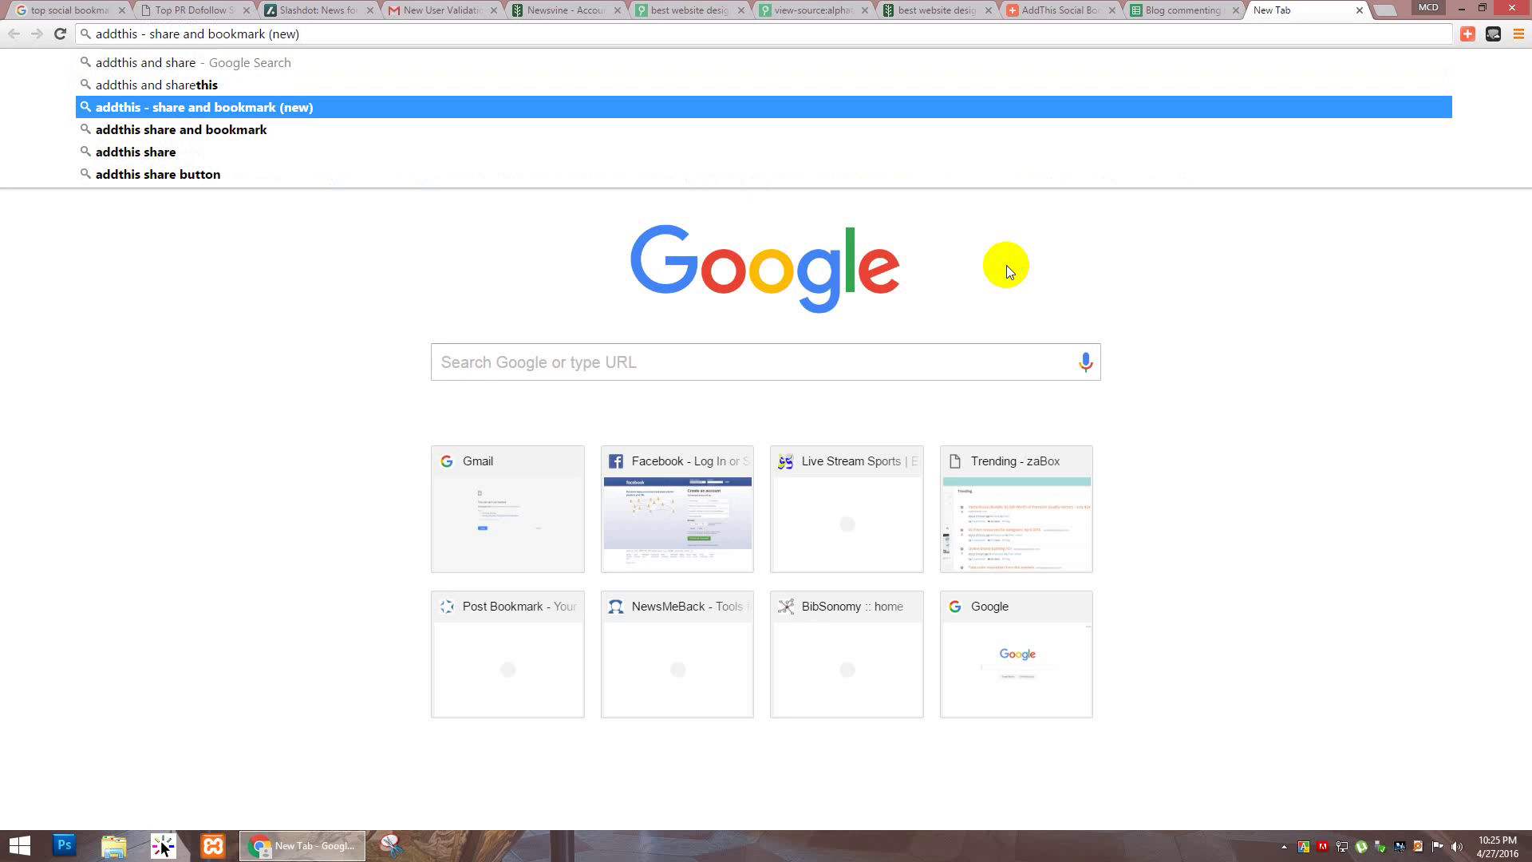
pyautogui.press('Return')
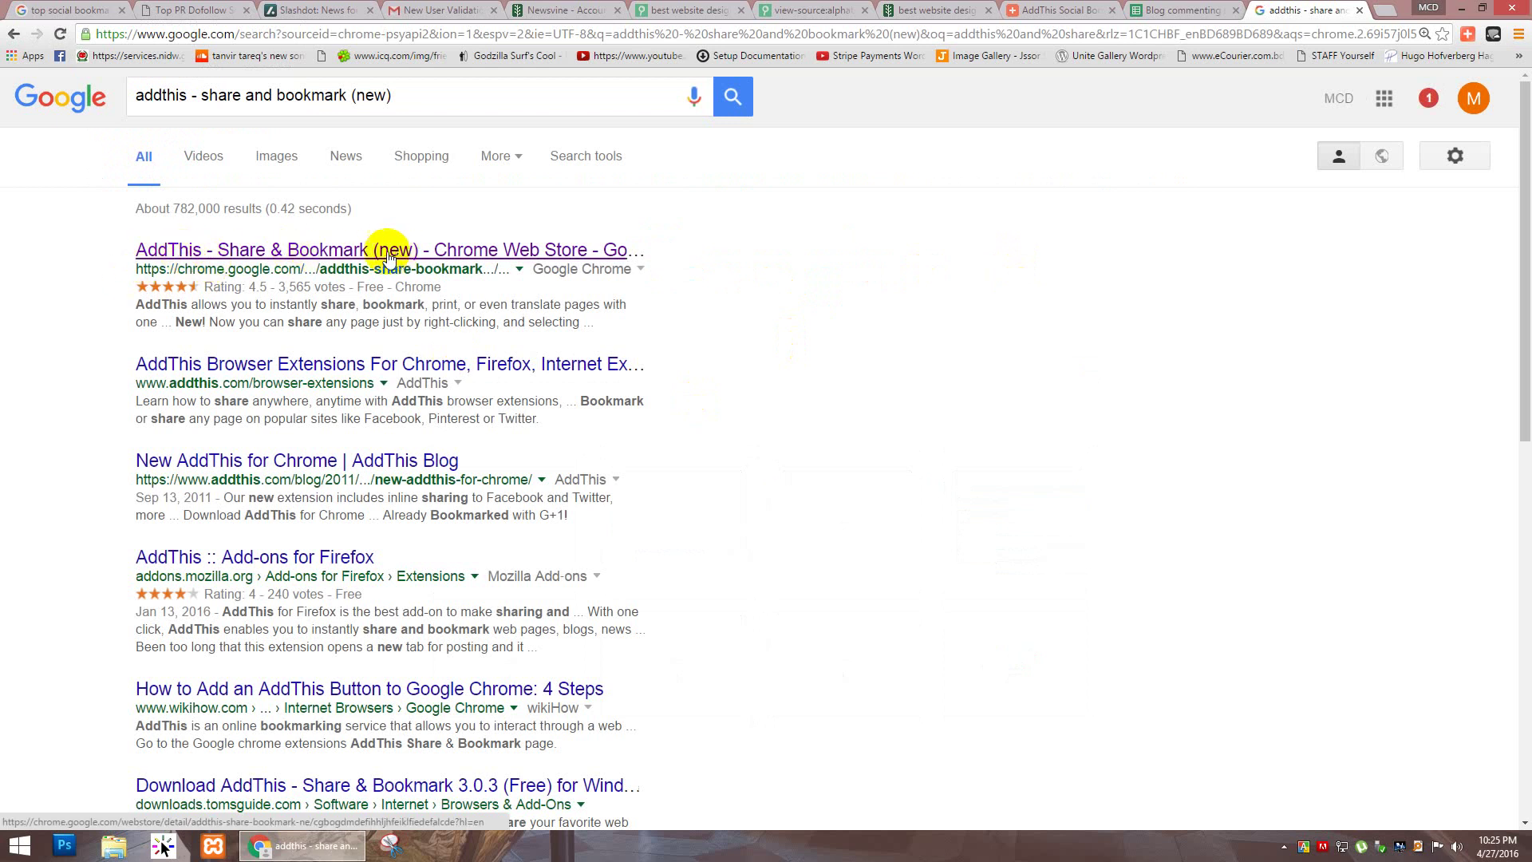
# Step: Open the 'AddThis - Share & Bookmark (new) - Chrome Web Store' result
pyautogui.click(359, 259)
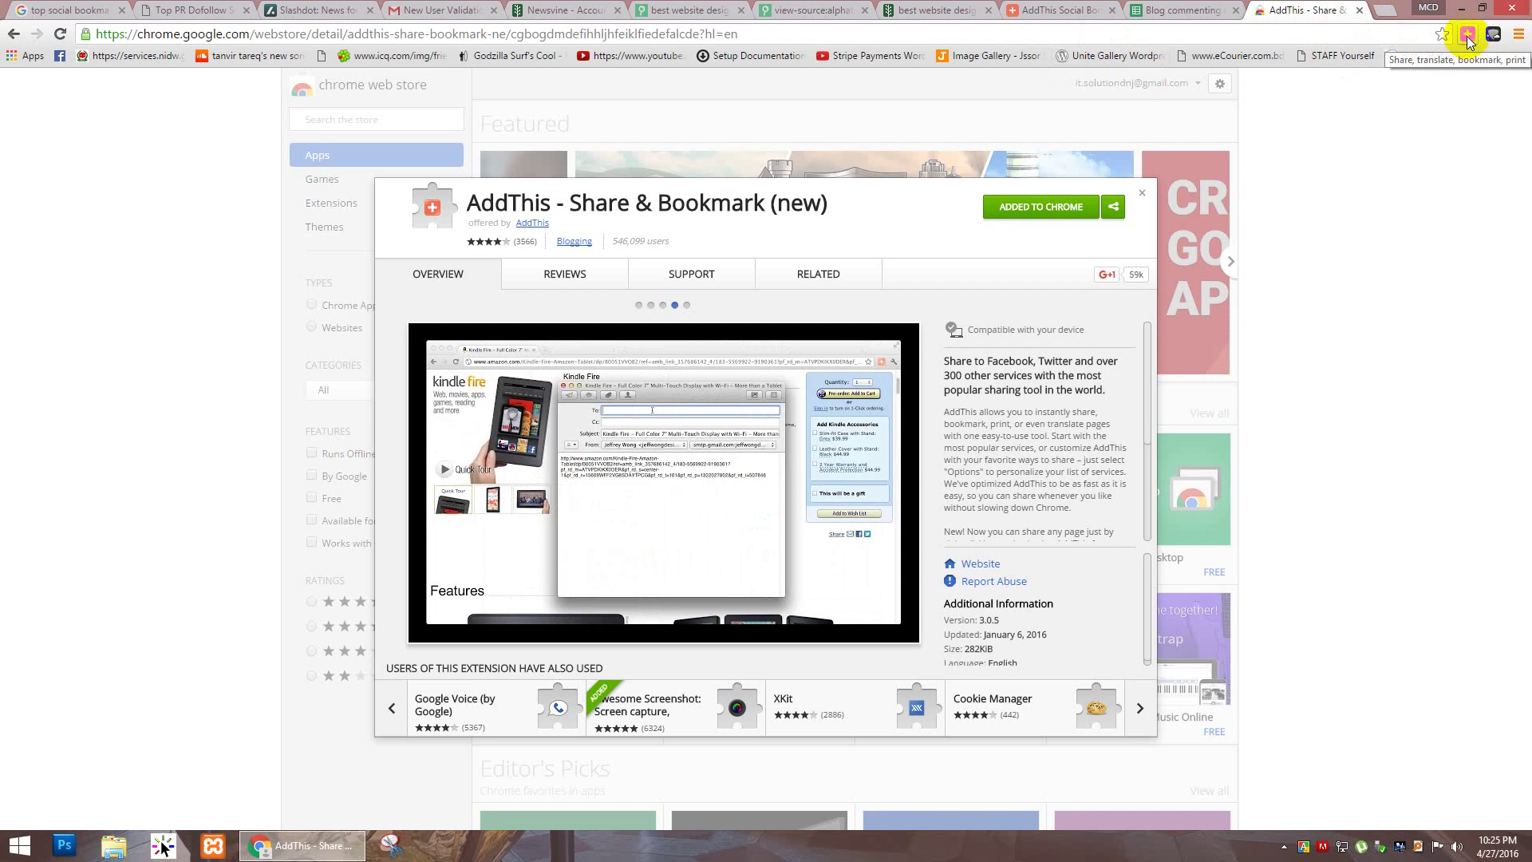
# Step: On the alphatechworld.com homepage, bring up the full list of AddThis sharing services
pyautogui.click(1358, 12)
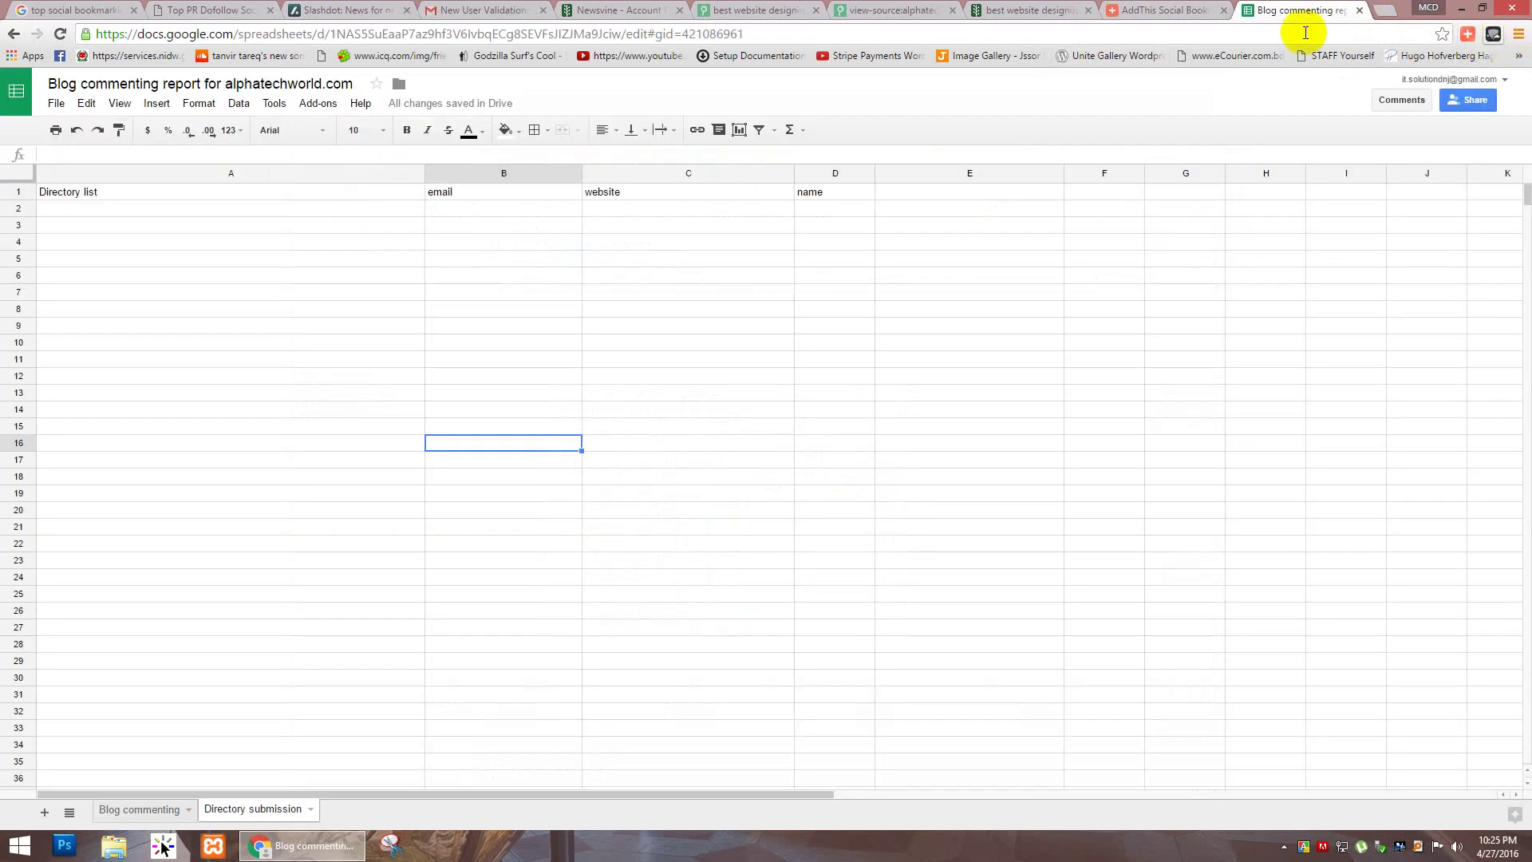
pyautogui.click(862, 9)
pyautogui.click(758, 11)
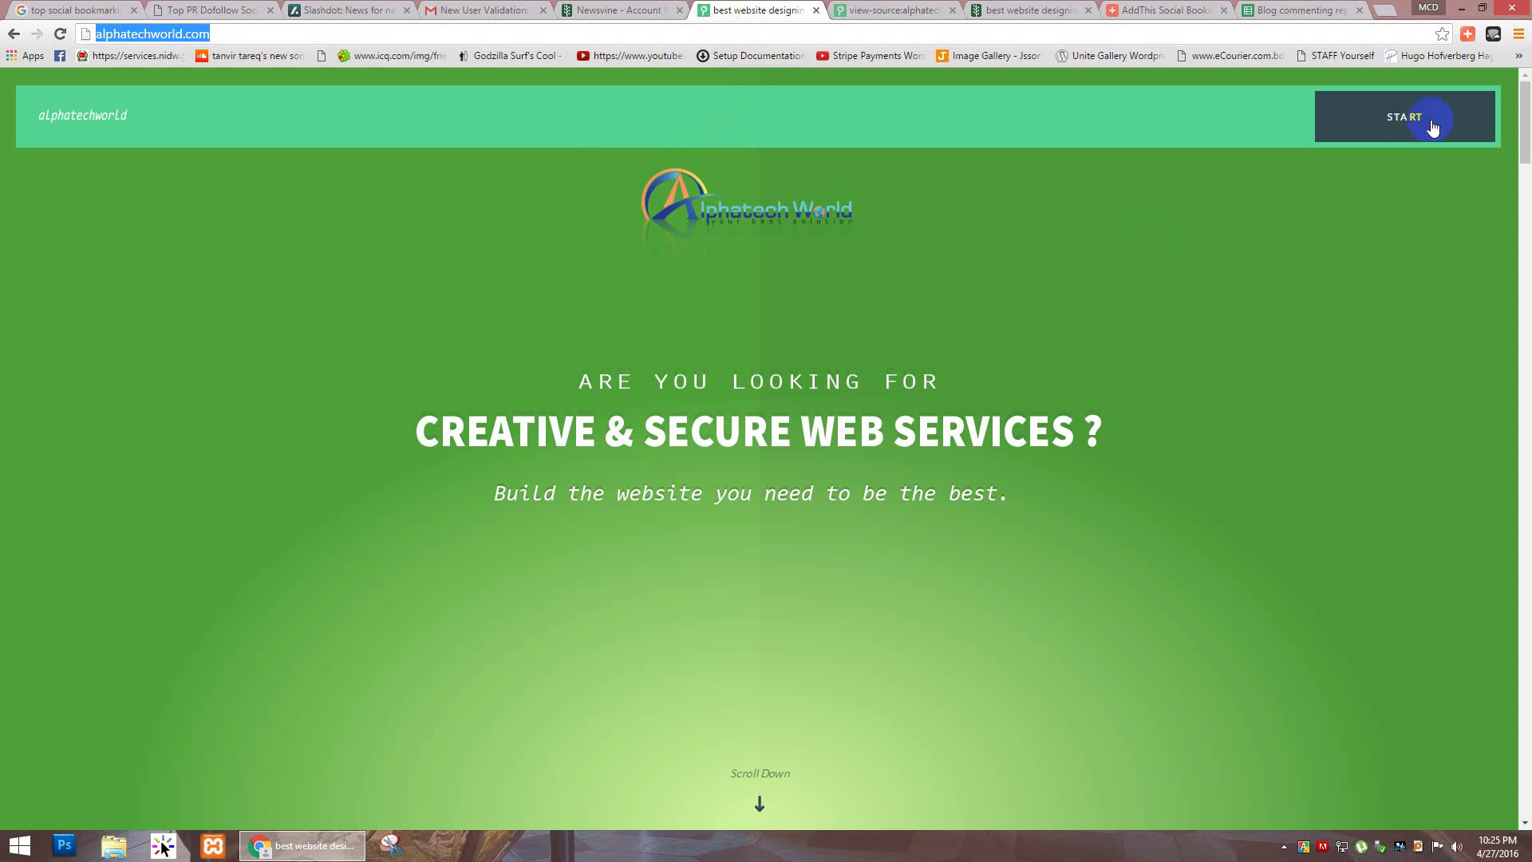
pyautogui.click(1469, 42)
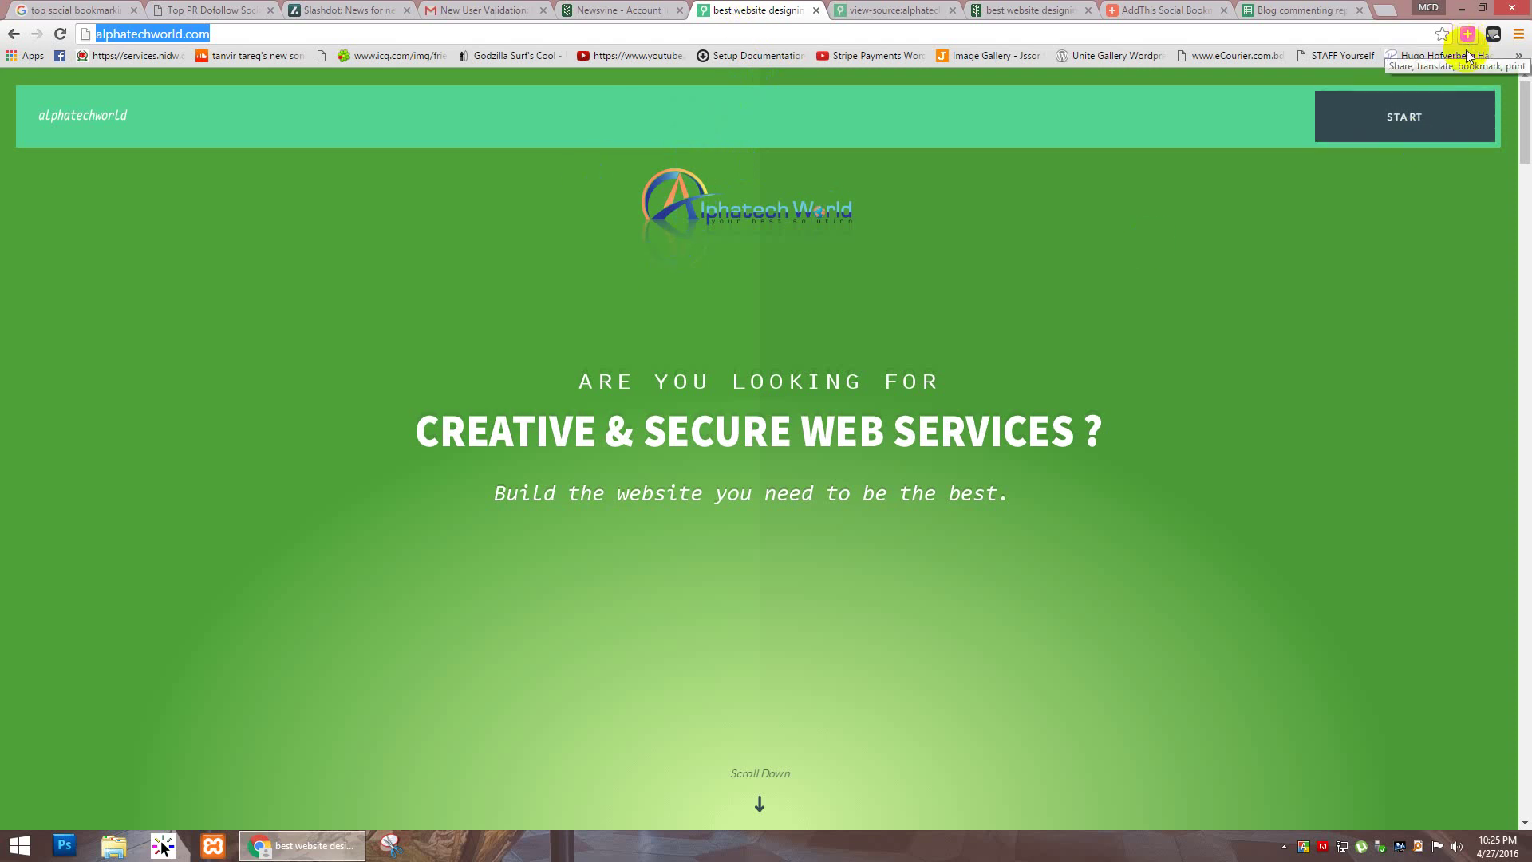
pyautogui.click(1467, 35)
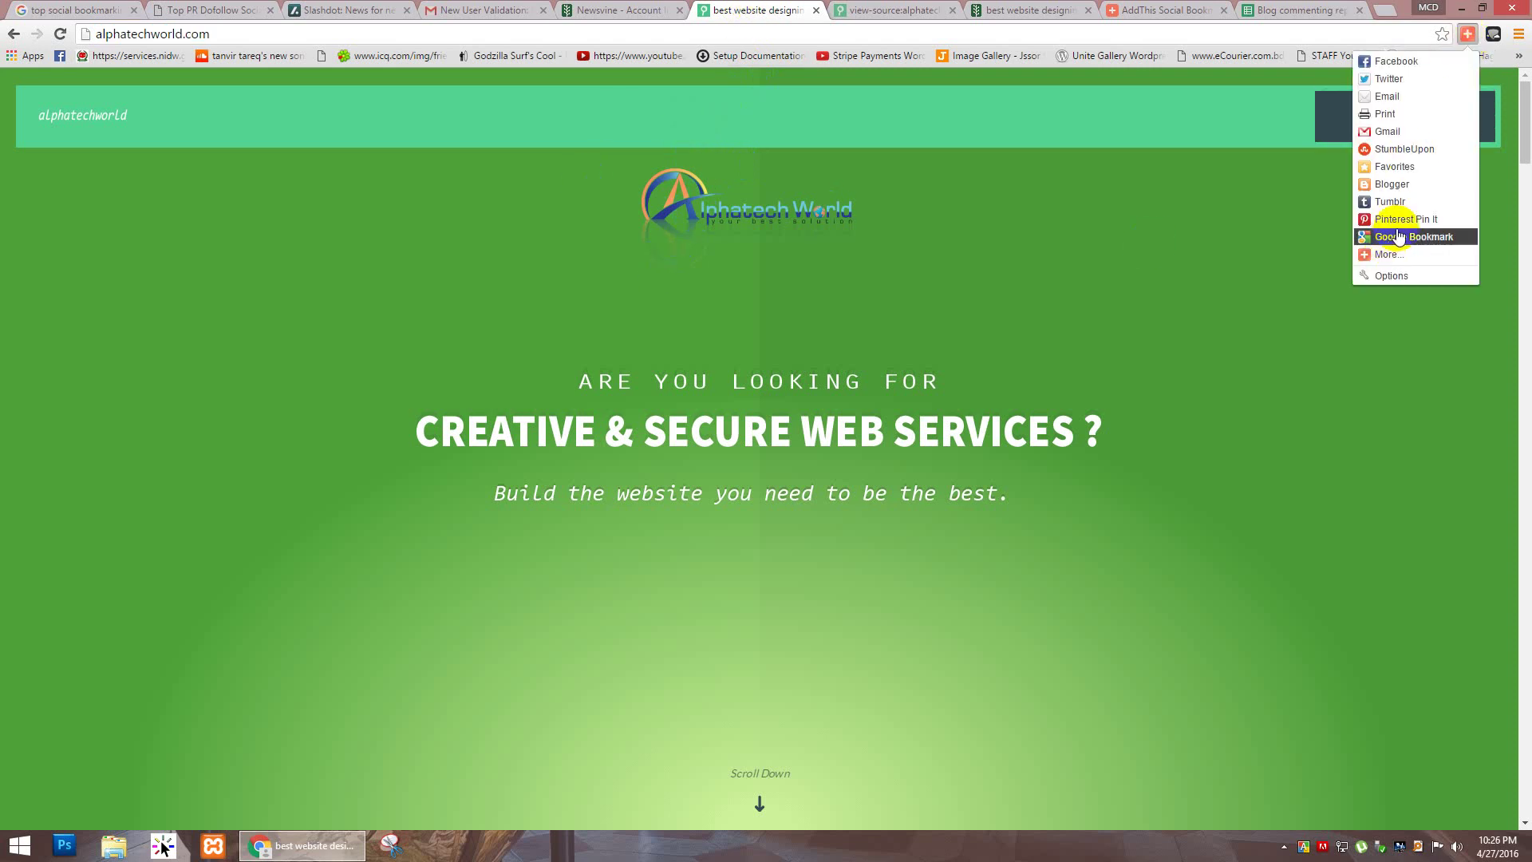
pyautogui.click(1385, 254)
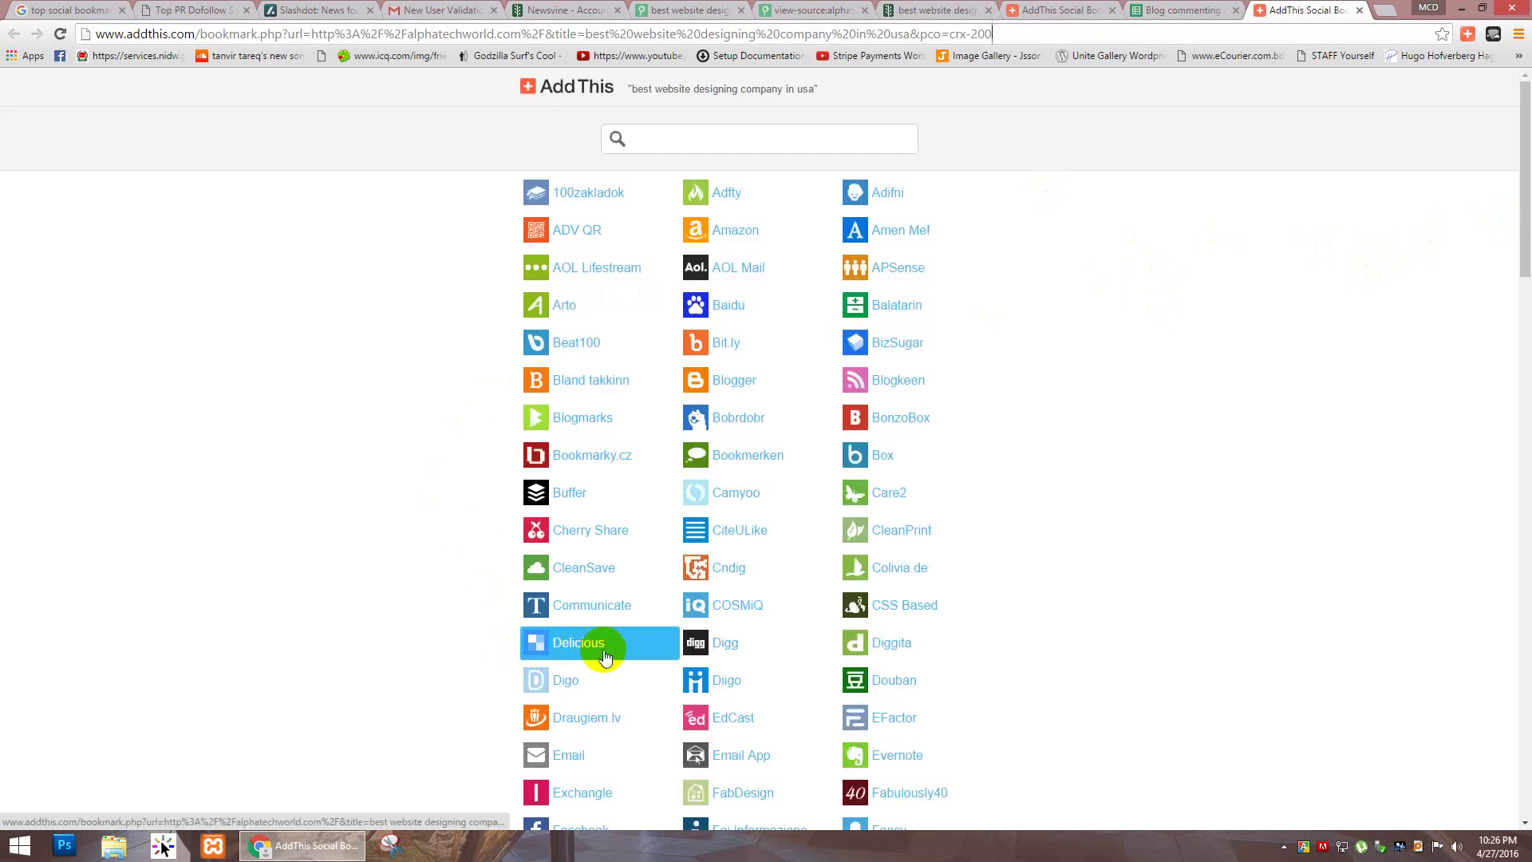
# Step: Try bookmarking to Digo, close the failed Wrong Referrer page, and return to the homepage
pyautogui.click(568, 682)
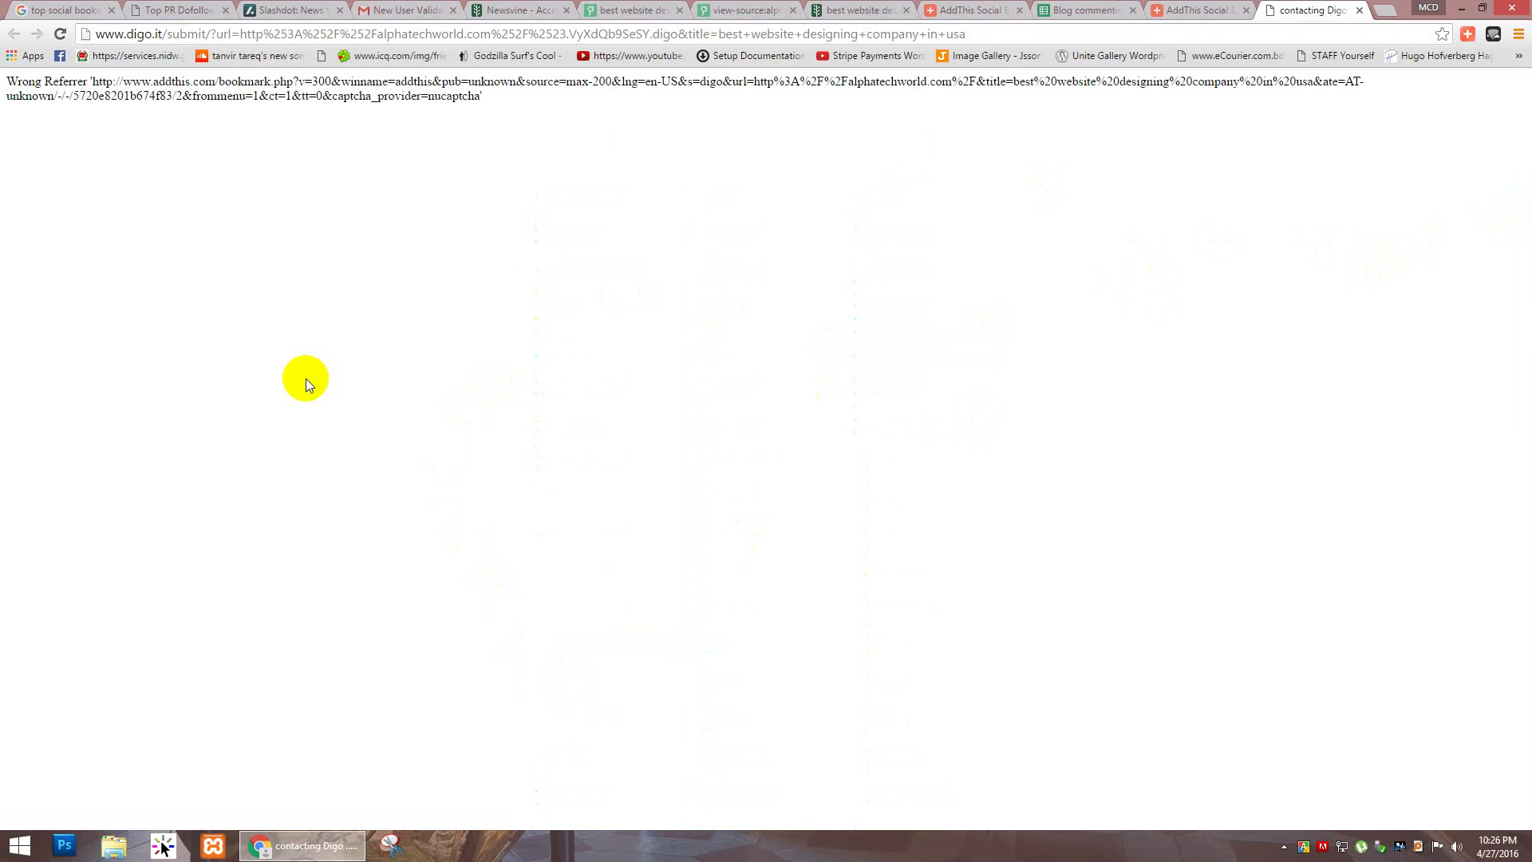
pyautogui.click(1359, 10)
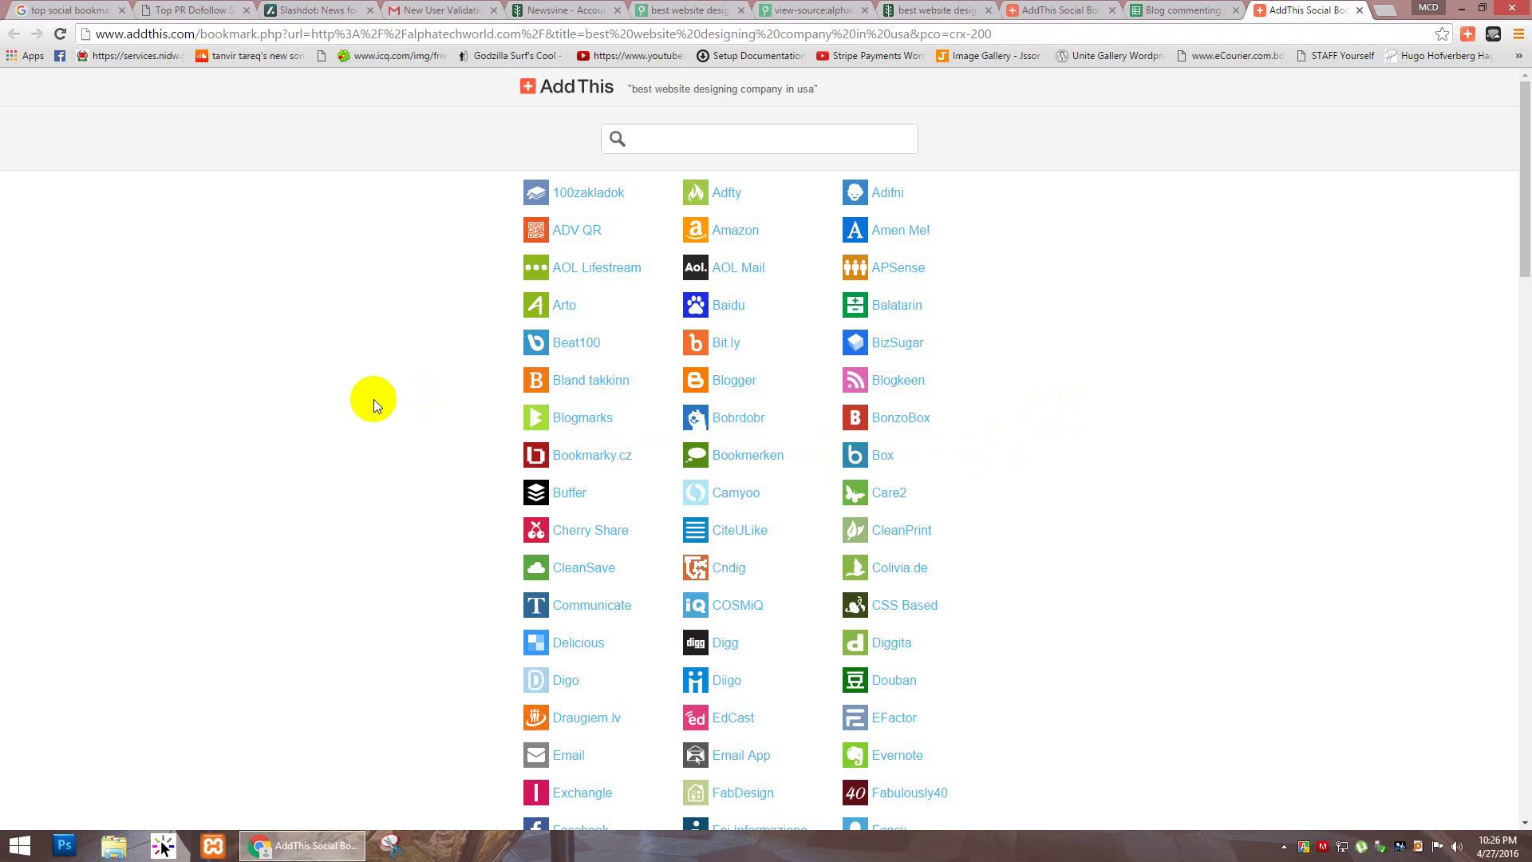
pyautogui.click(690, 10)
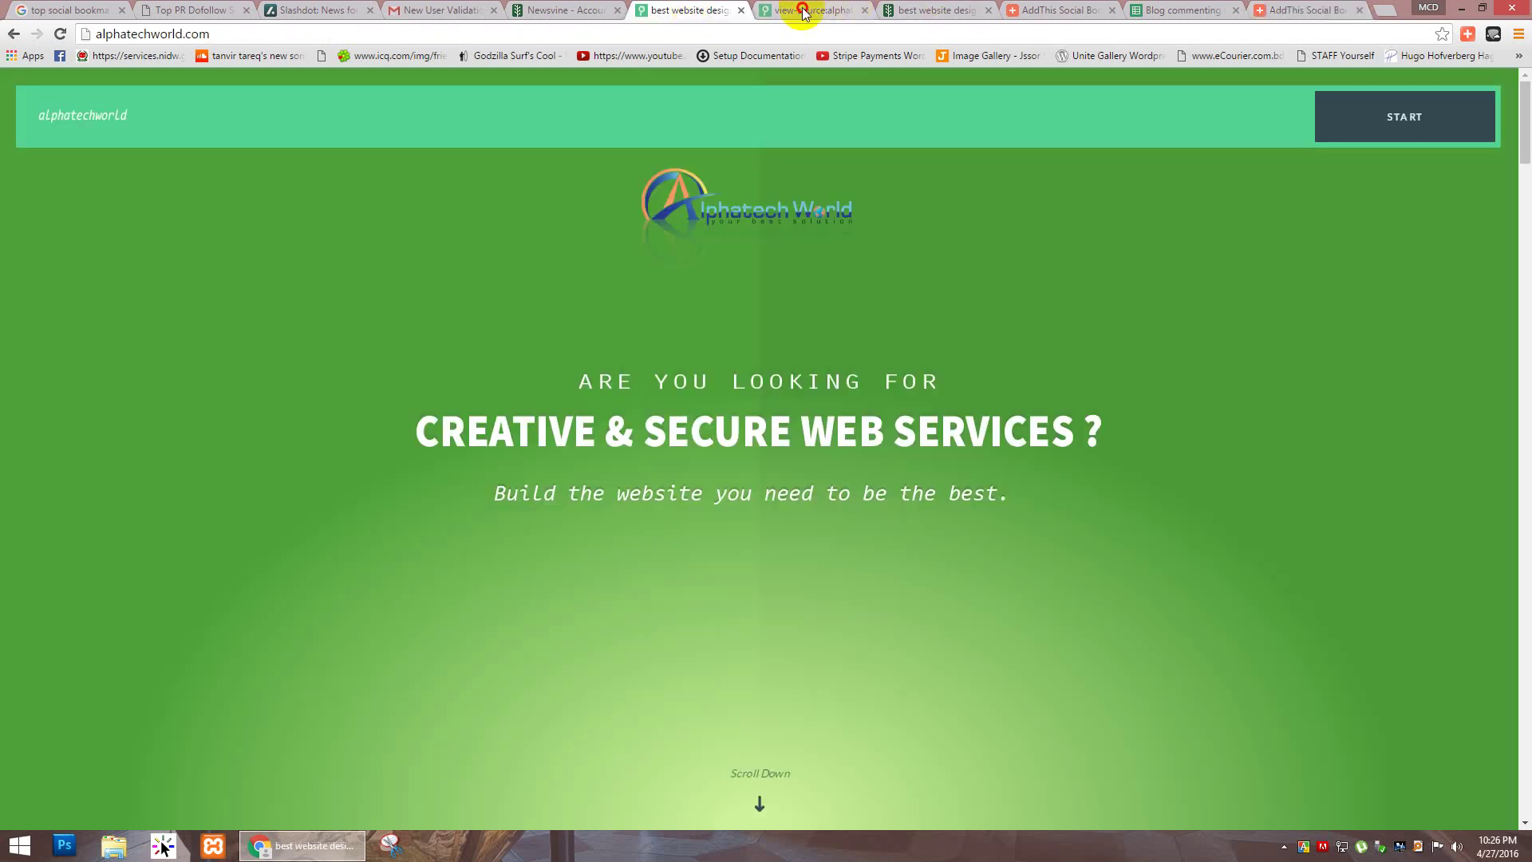
# Step: Check the Newsvine profile and scan the AddThis bookmarking services, then return to the report spreadsheet
pyautogui.click(803, 10)
pyautogui.click(562, 9)
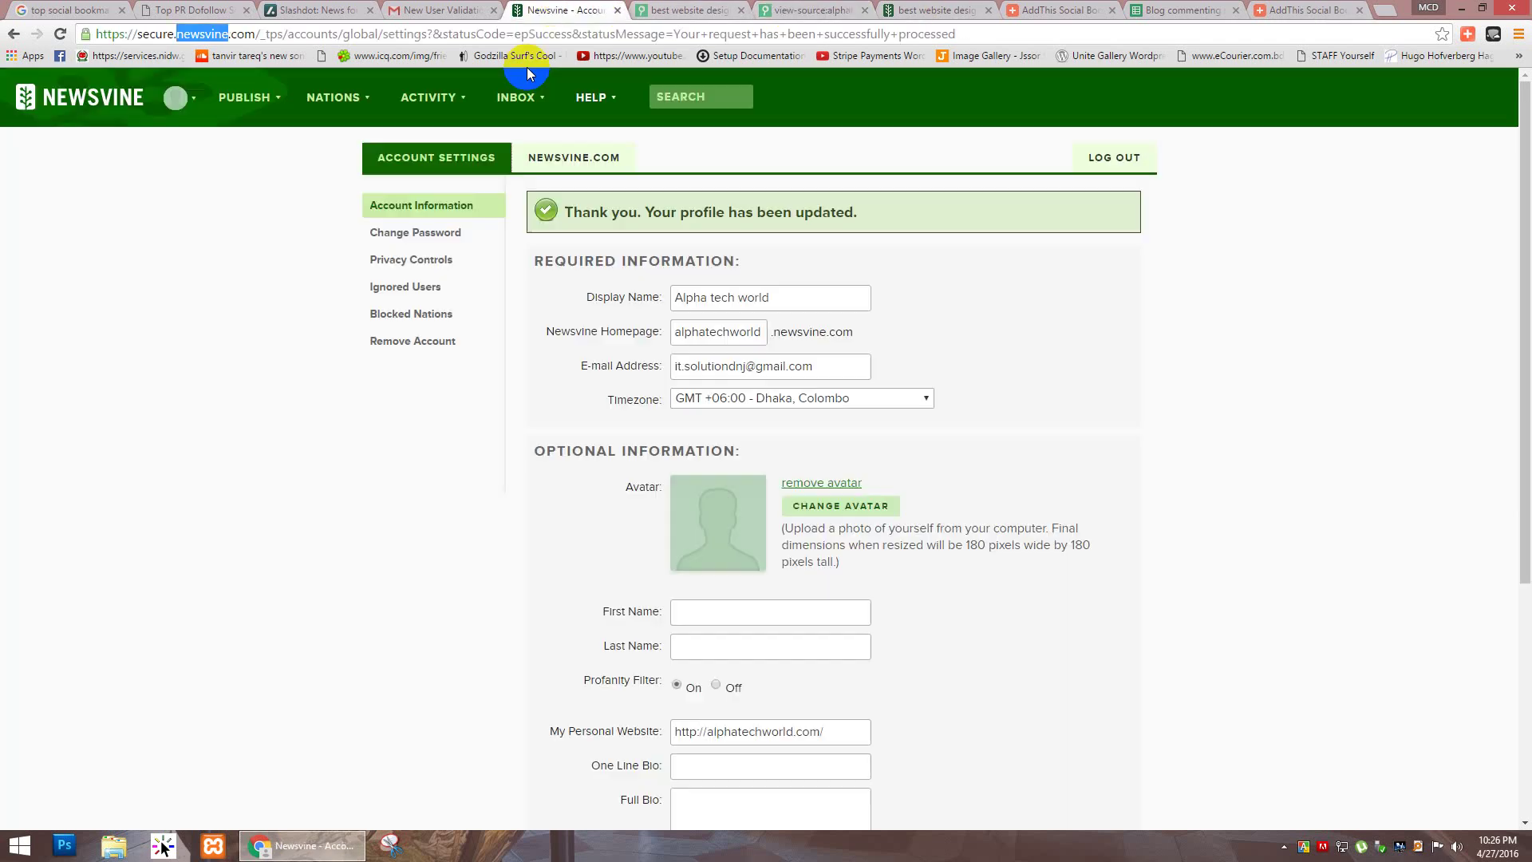
pyautogui.click(1312, 9)
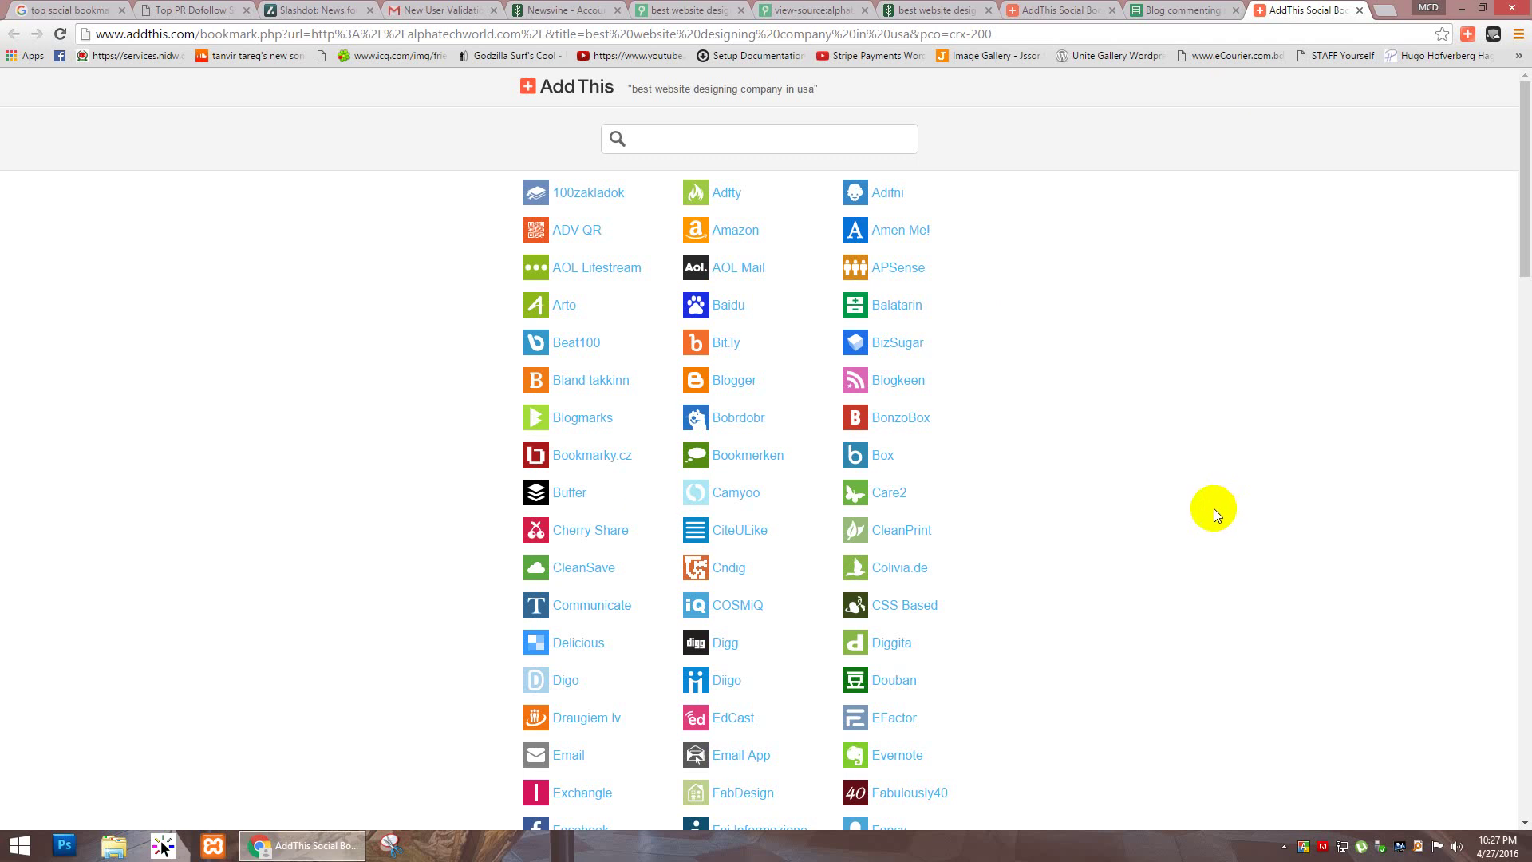
pyautogui.scroll(-13, 1194, 505)
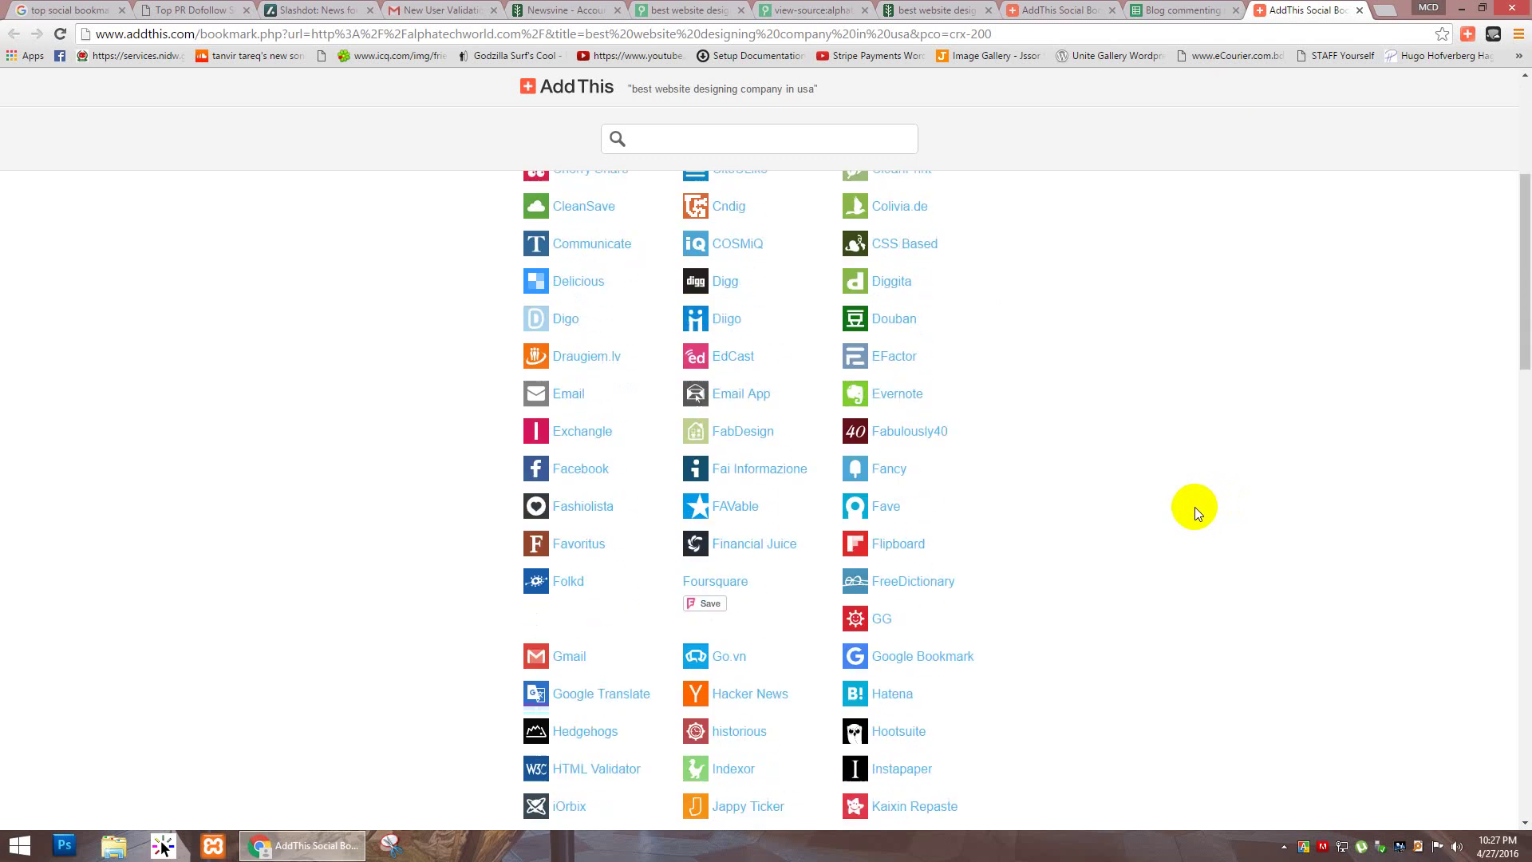
pyautogui.scroll(-1, 1207, 514)
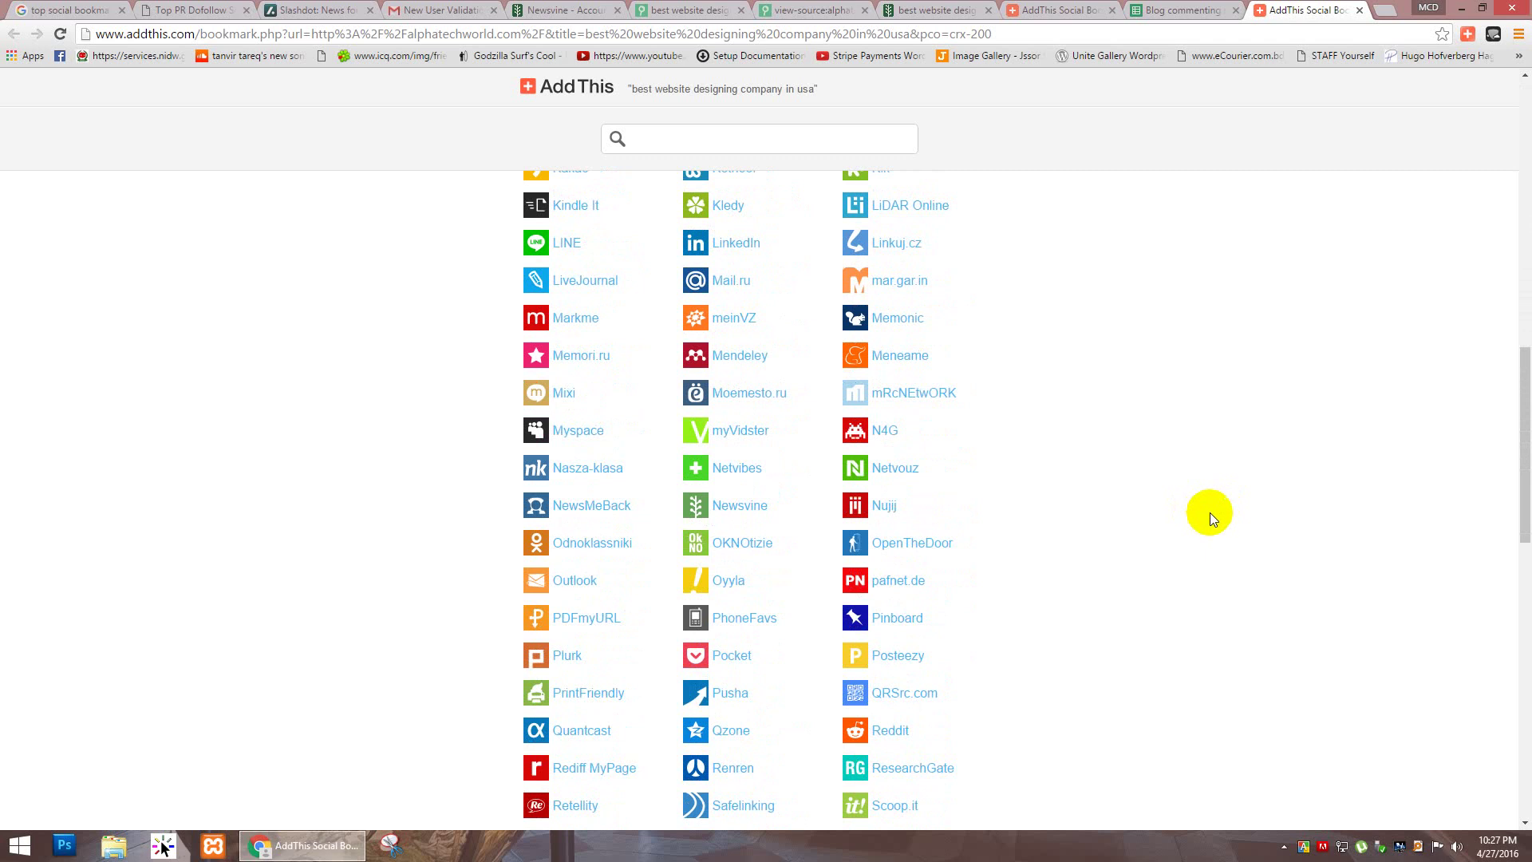
pyautogui.scroll(-6, 1211, 512)
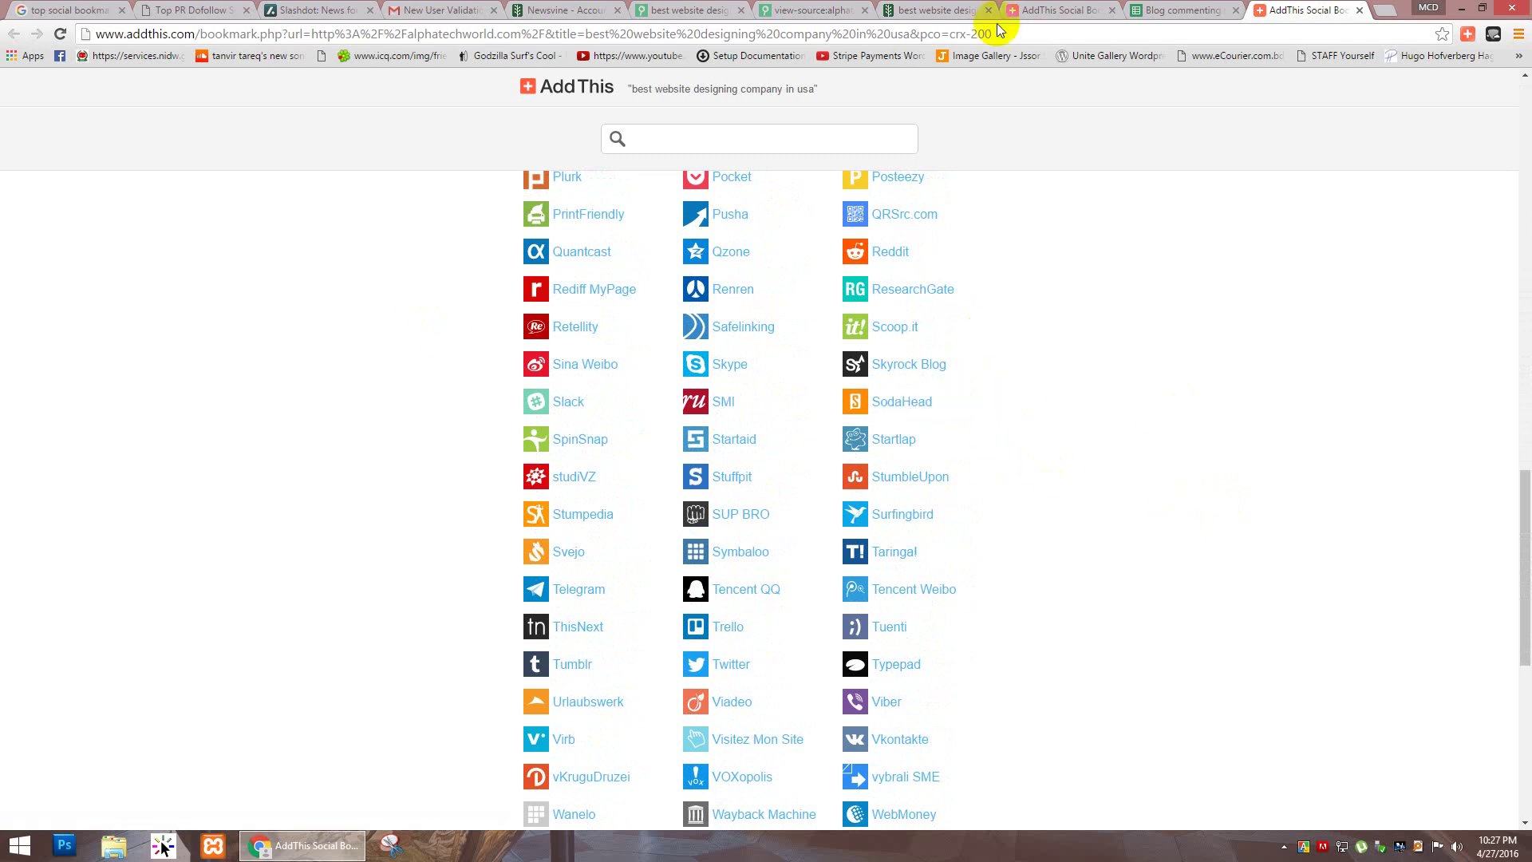
pyautogui.click(1166, 9)
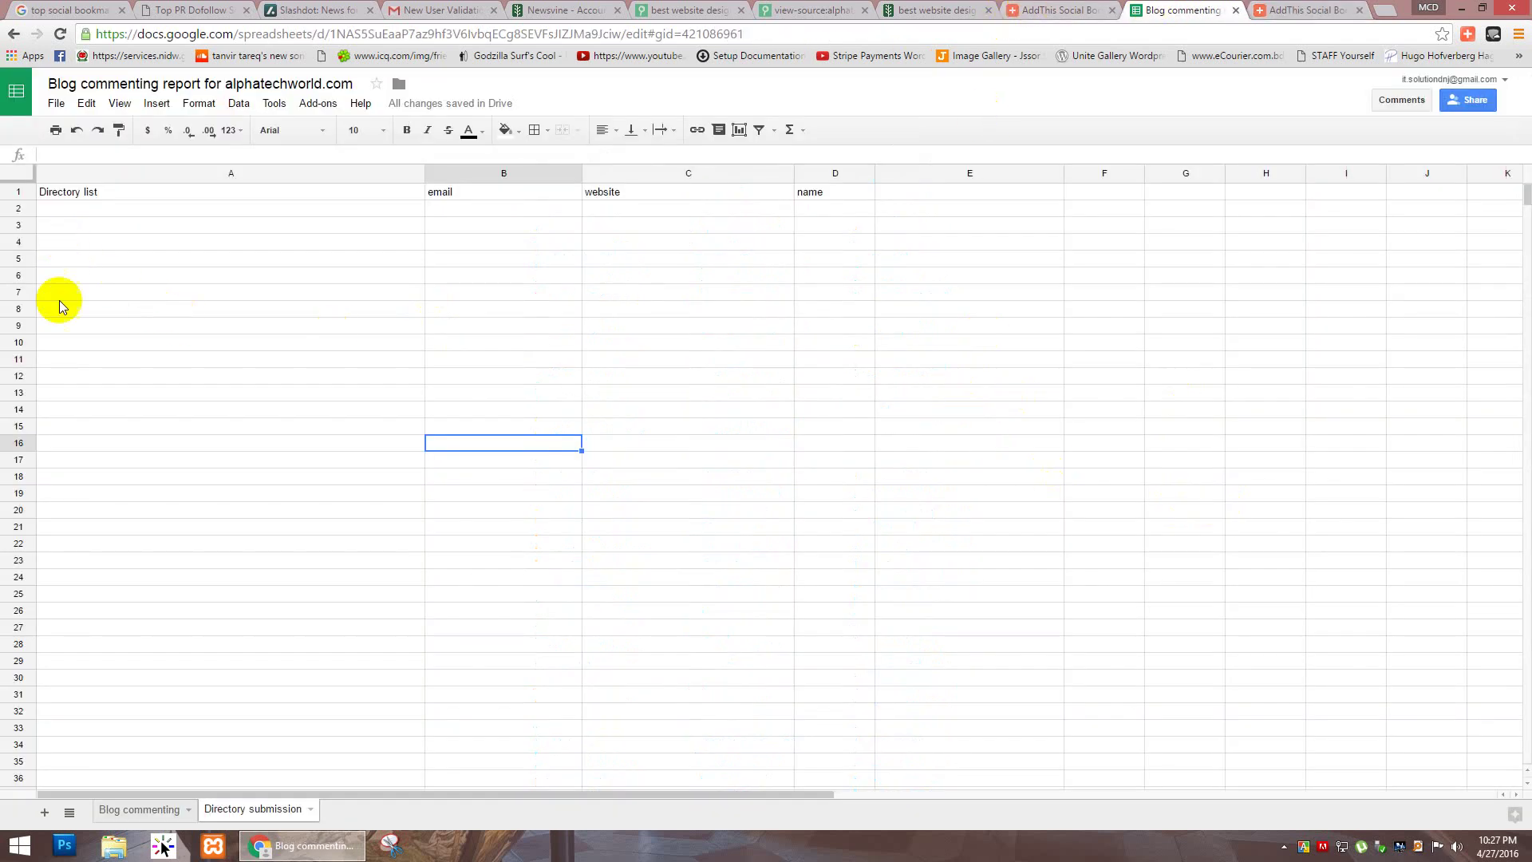
pyautogui.click(66, 391)
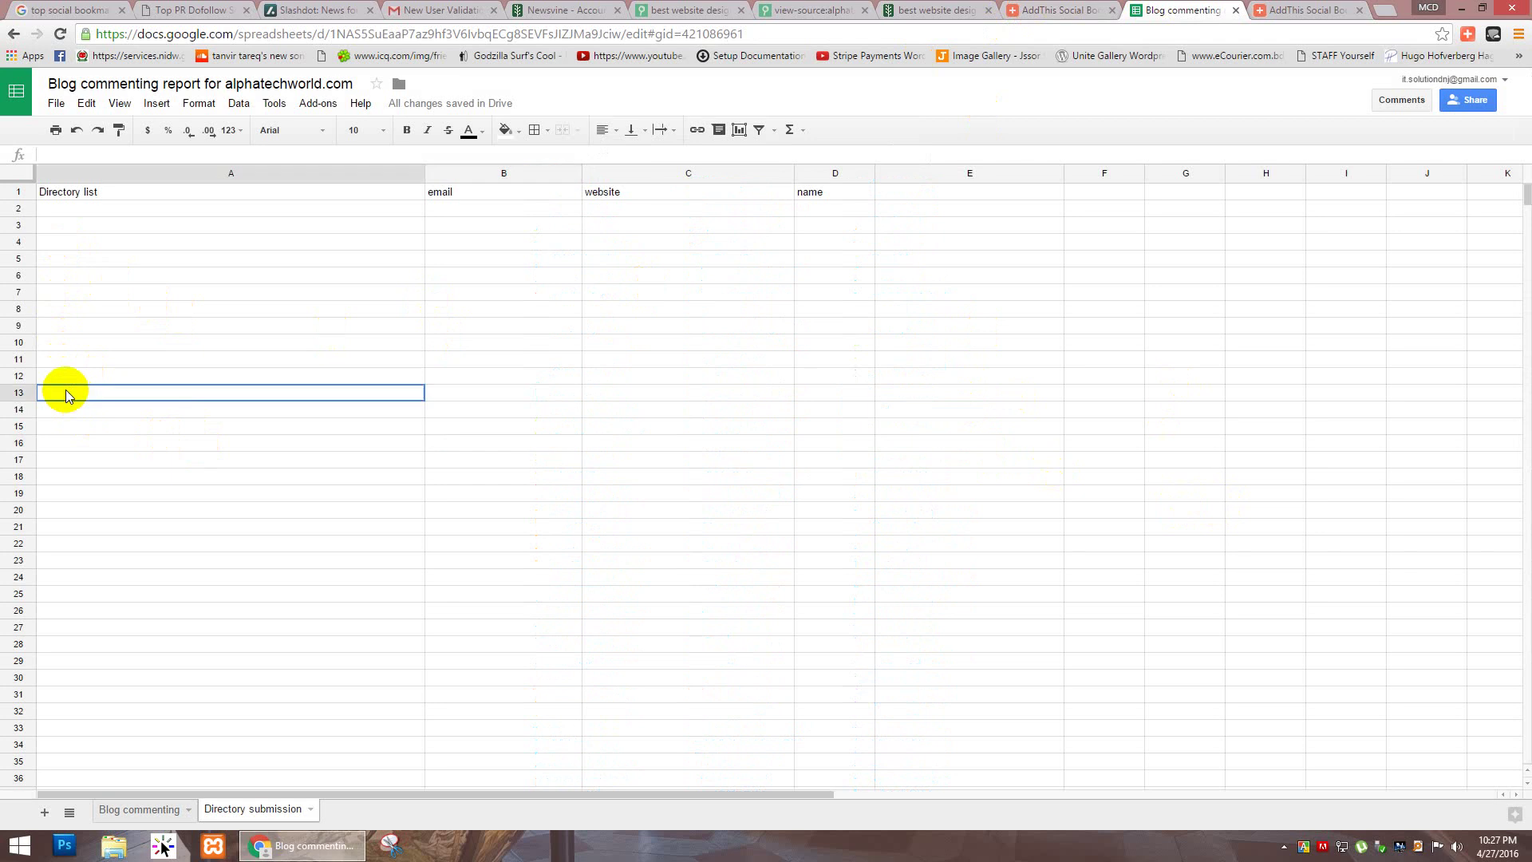
pyautogui.click(103, 410)
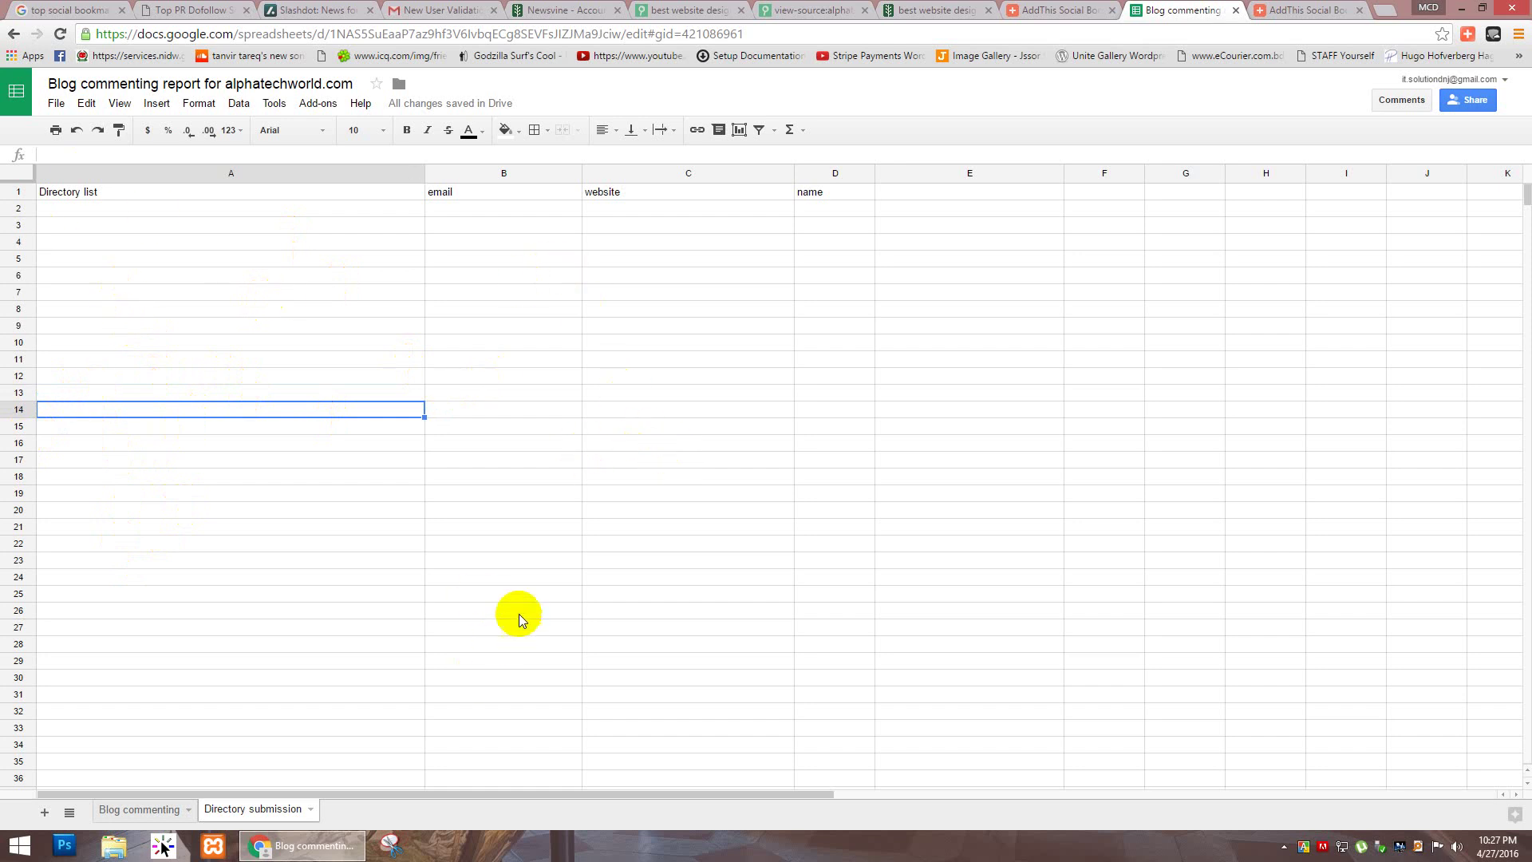
# Step: Switch to the Blog commenting sheet and step through row 2 cells A2 to E2
pyautogui.click(137, 811)
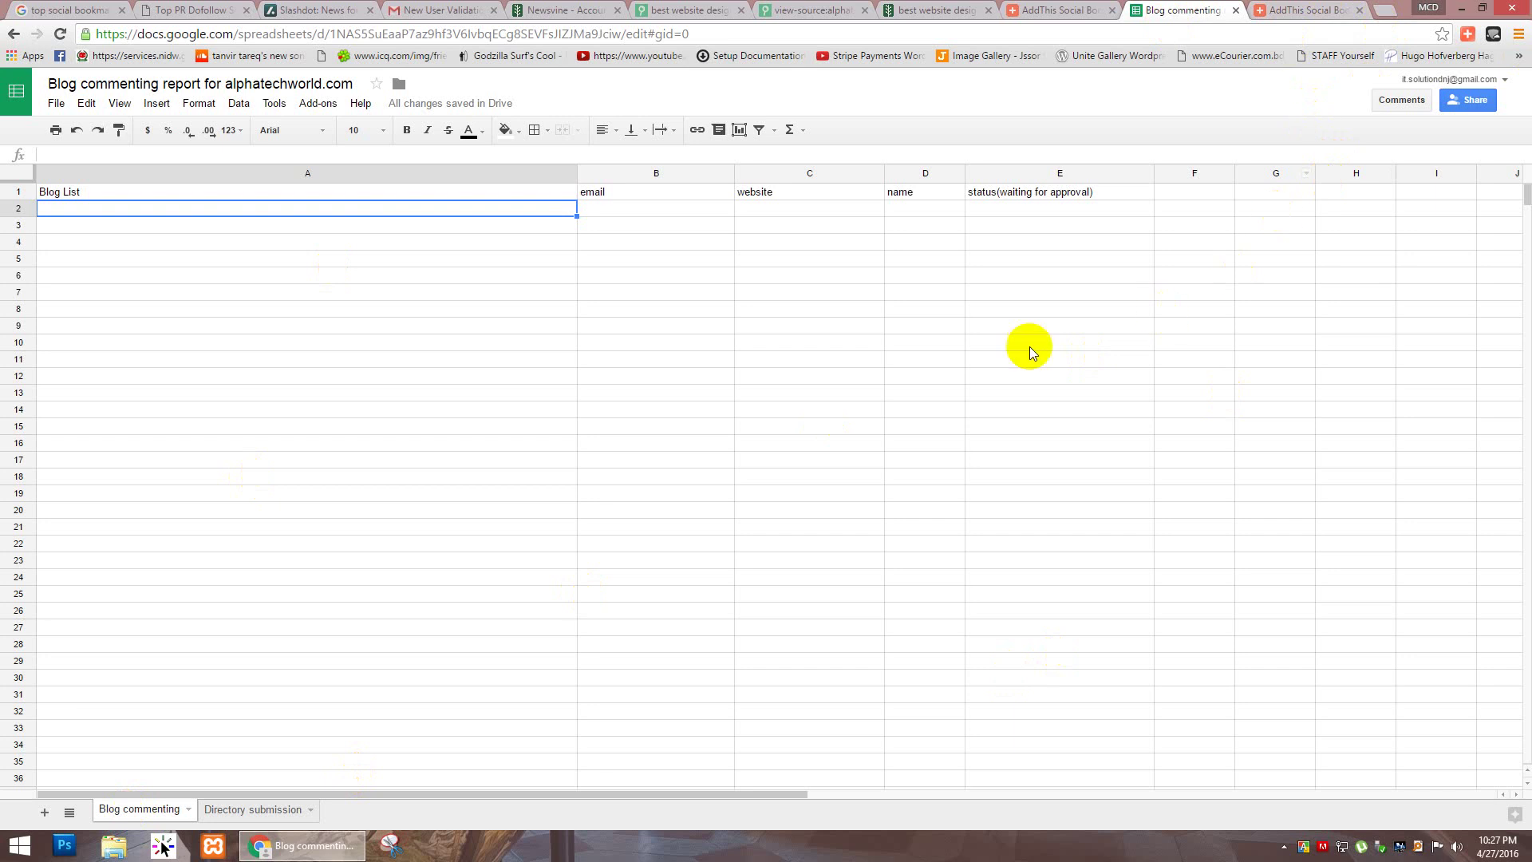
pyautogui.click(676, 212)
pyautogui.click(772, 212)
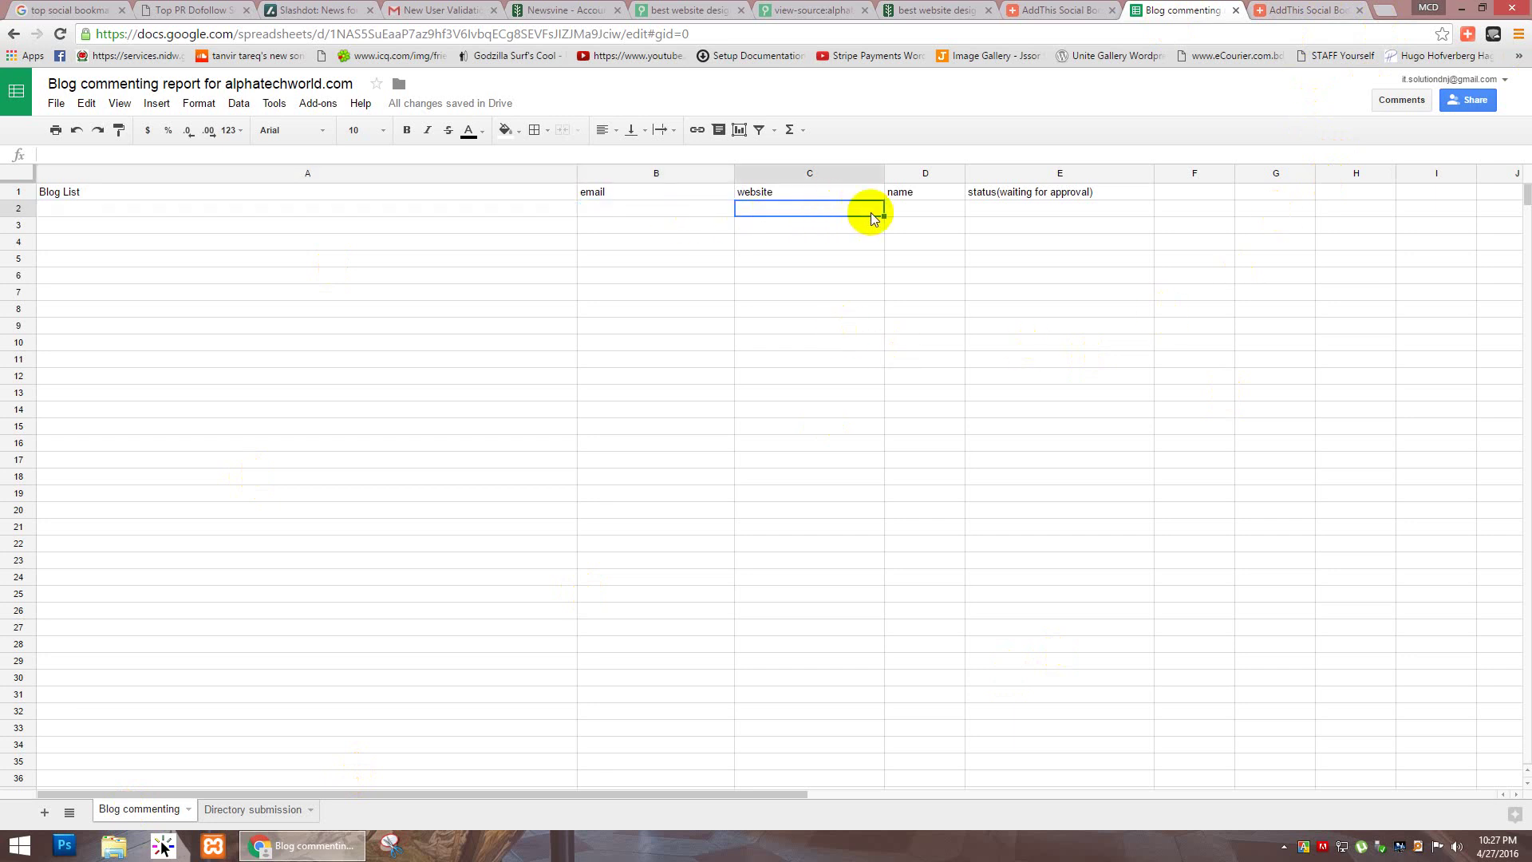
pyautogui.click(917, 208)
pyautogui.click(1028, 225)
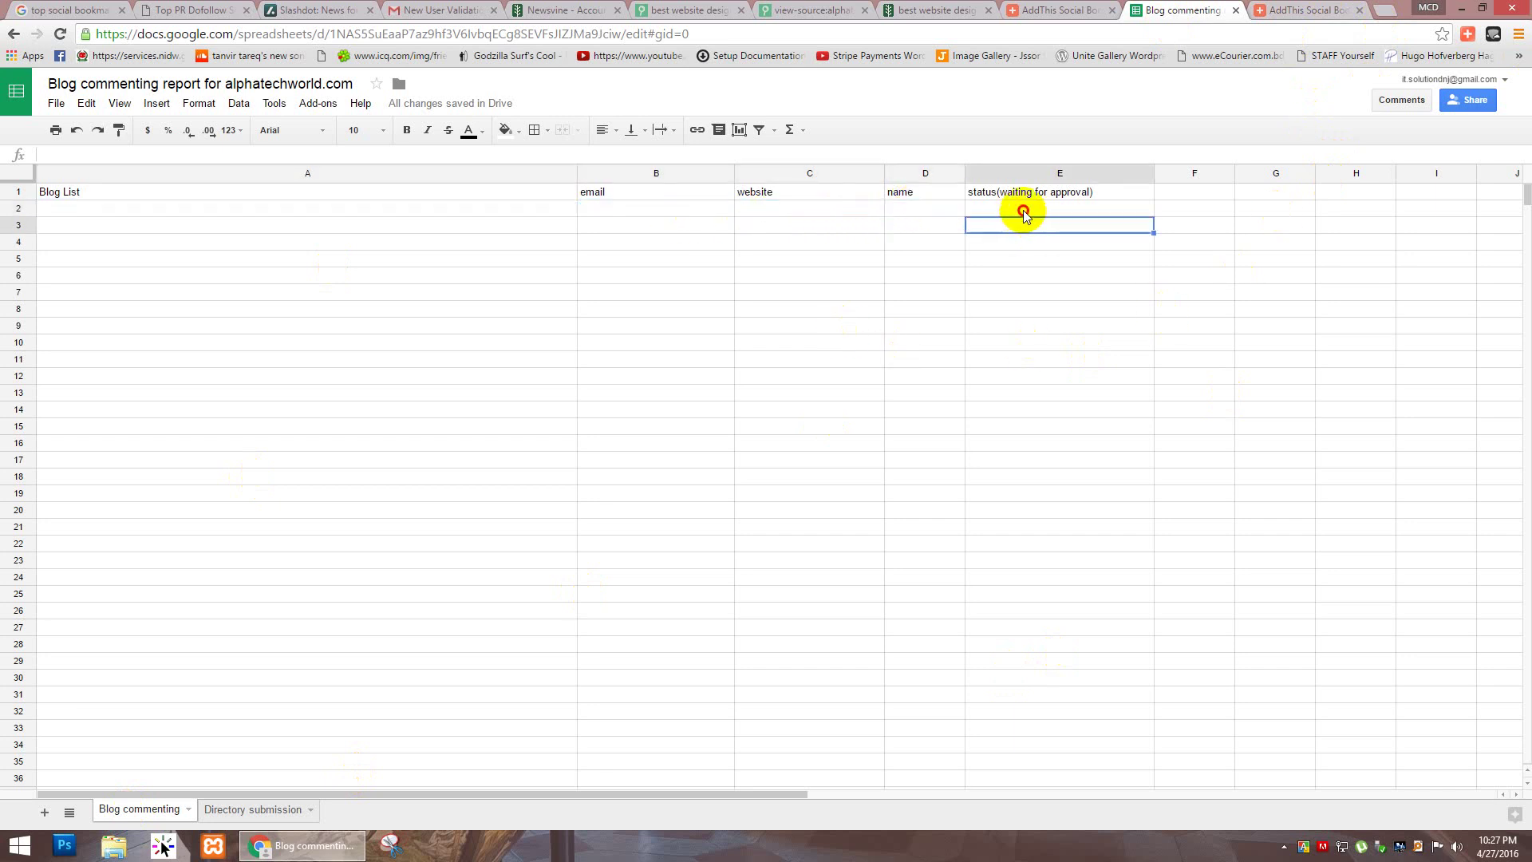
pyautogui.click(921, 209)
pyautogui.click(742, 216)
pyautogui.click(684, 204)
pyautogui.click(523, 205)
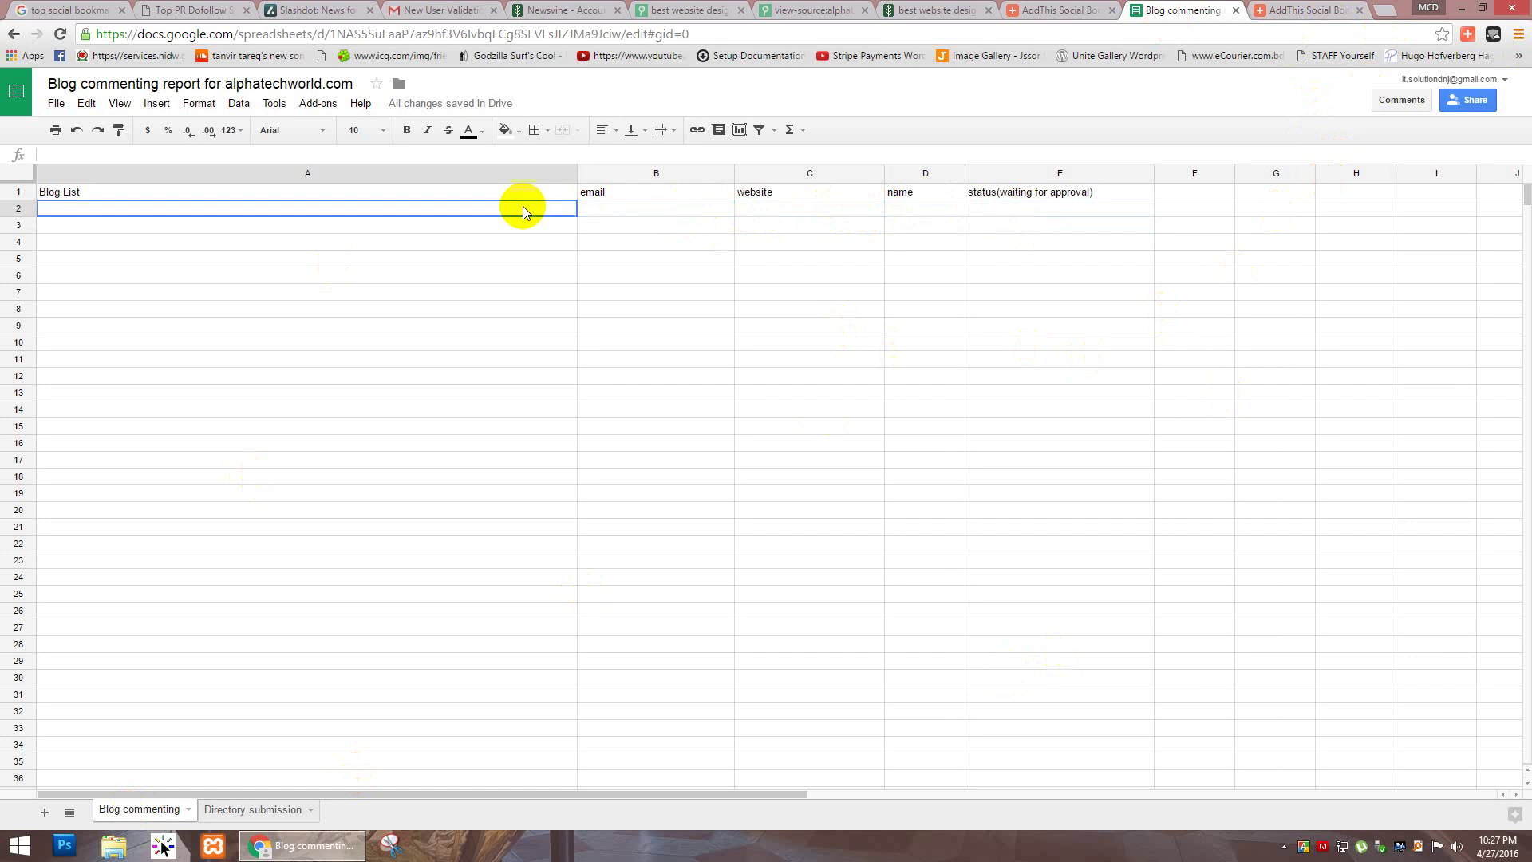
pyautogui.click(684, 206)
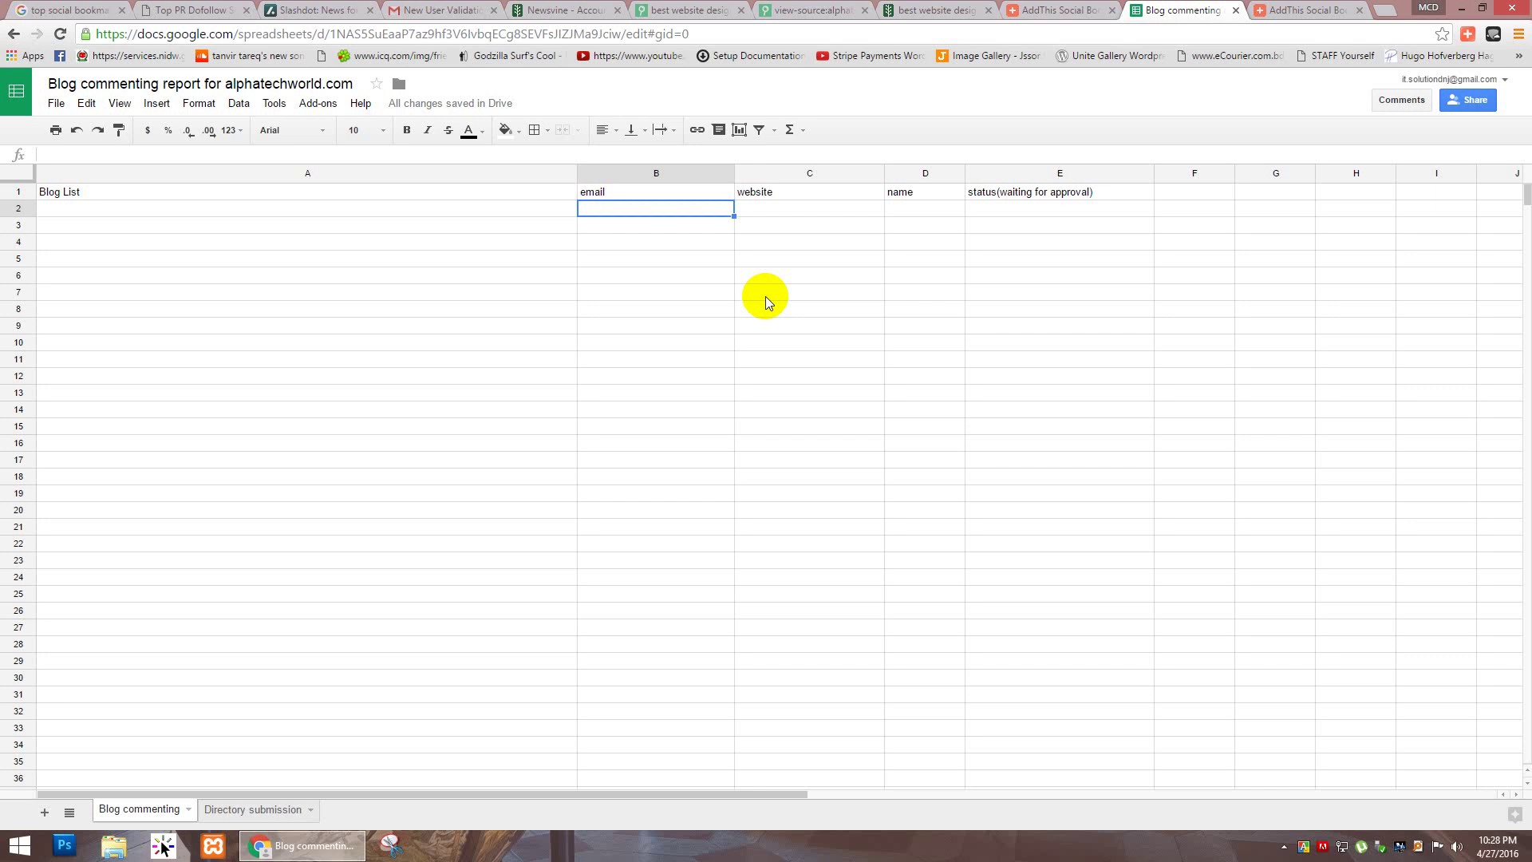
pyautogui.click(779, 209)
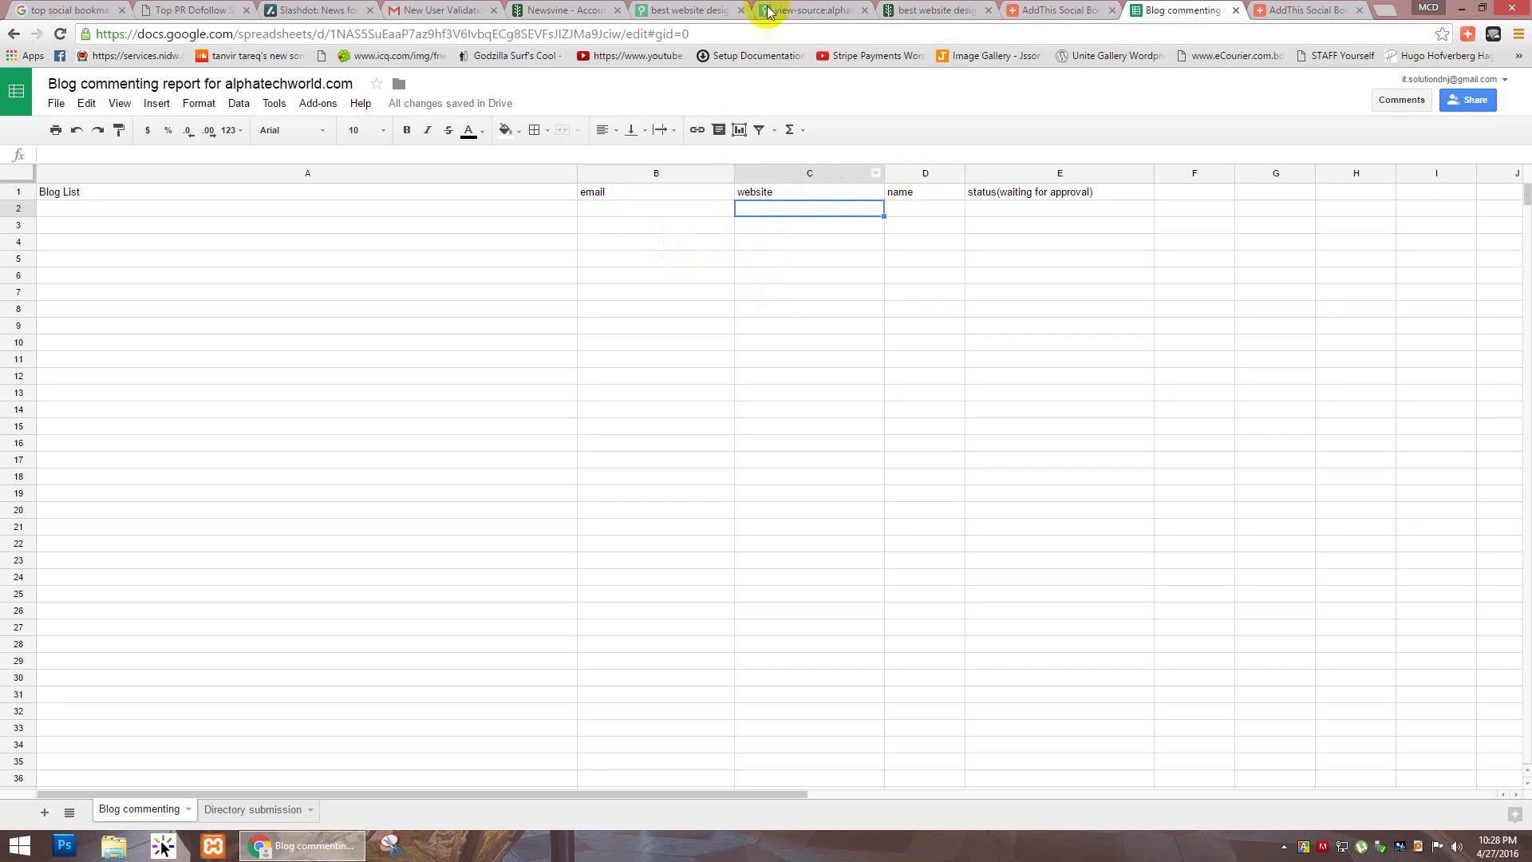
pyautogui.click(686, 10)
pyautogui.click(681, 33)
pyautogui.hotkey('ctrl', 'c')
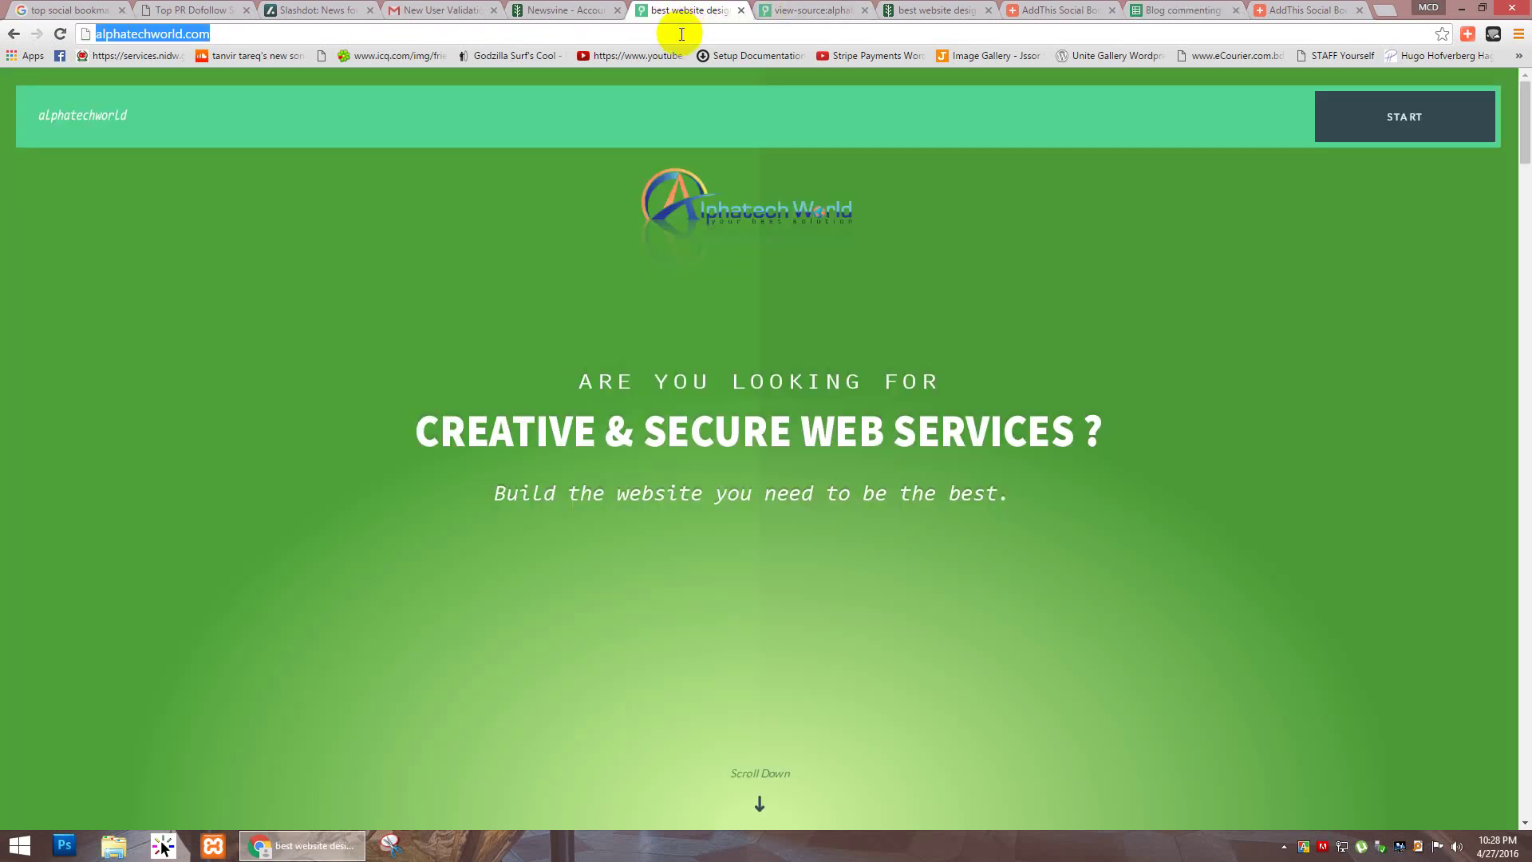
pyautogui.click(1189, 10)
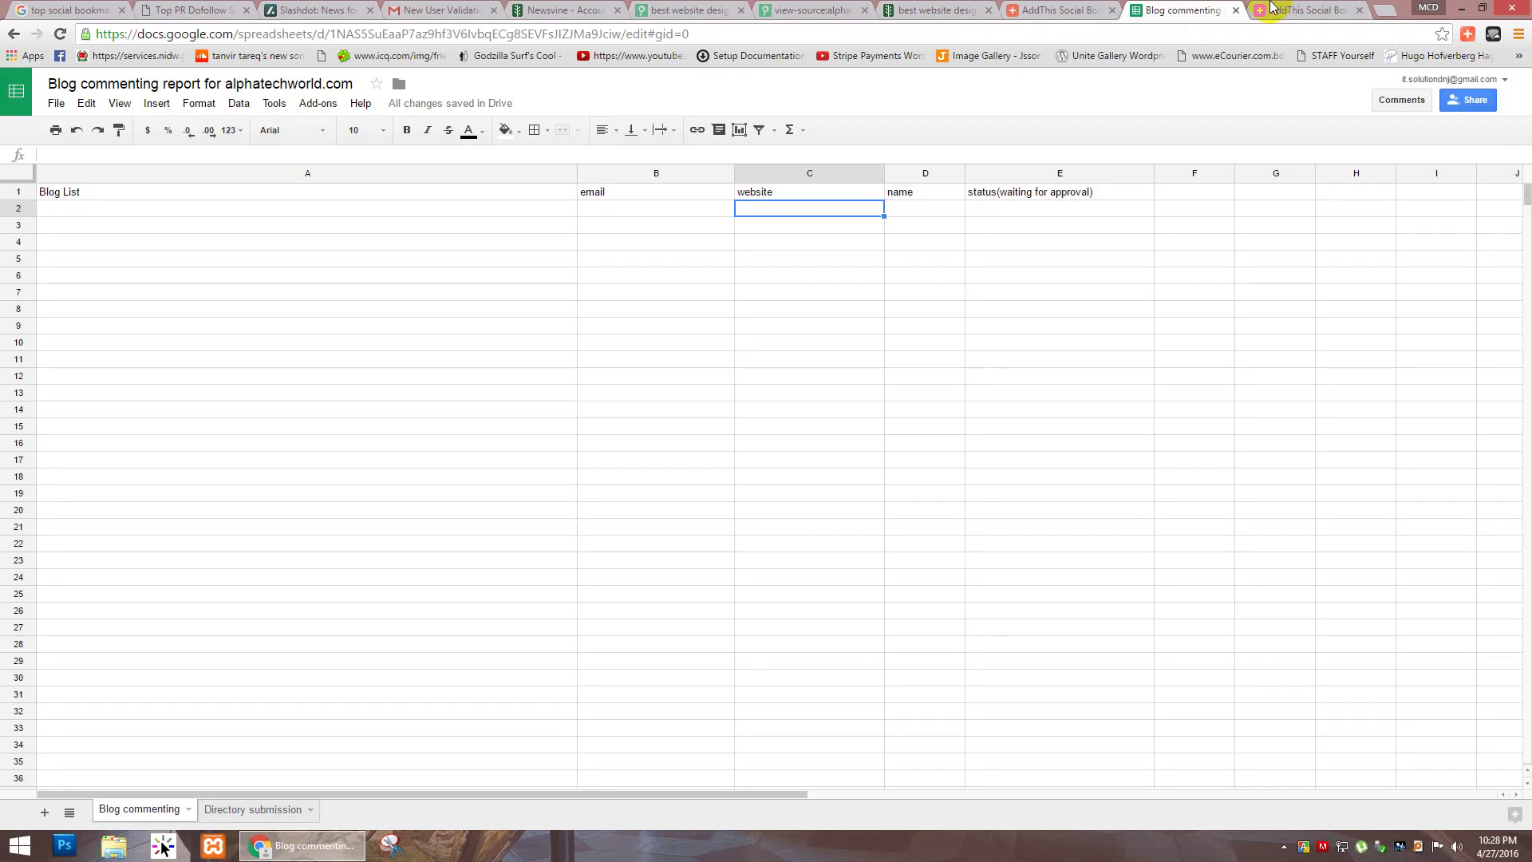
pyautogui.hotkey('ctrl', 'v')
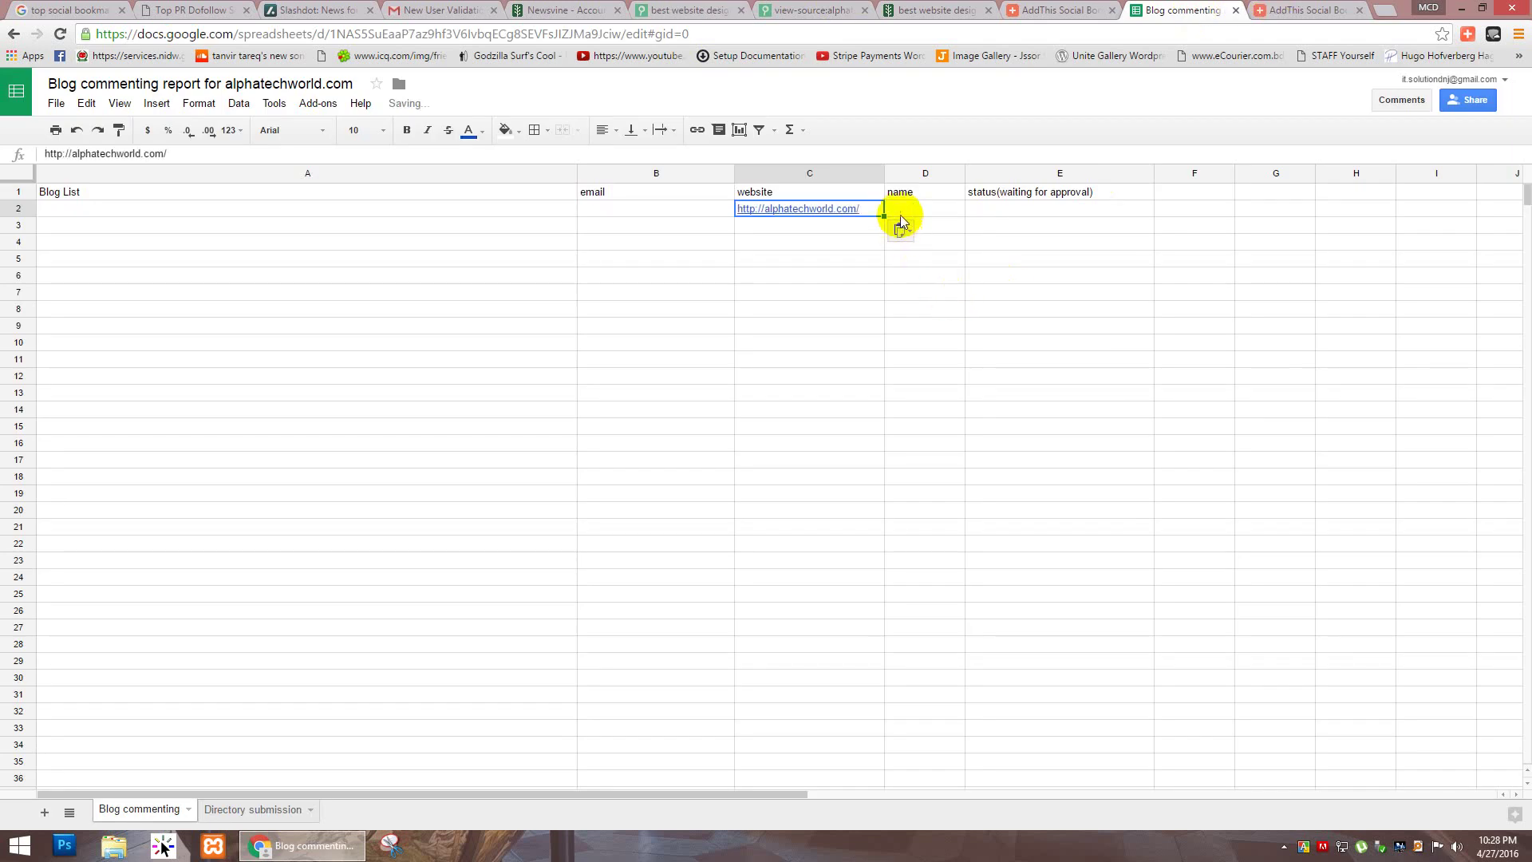
pyautogui.moveTo(886, 182); pyautogui.dragTo(872, 172)
# Step: Check the empty cells of rows 2 and 3 across columns A to E
pyautogui.click(941, 209)
pyautogui.click(988, 211)
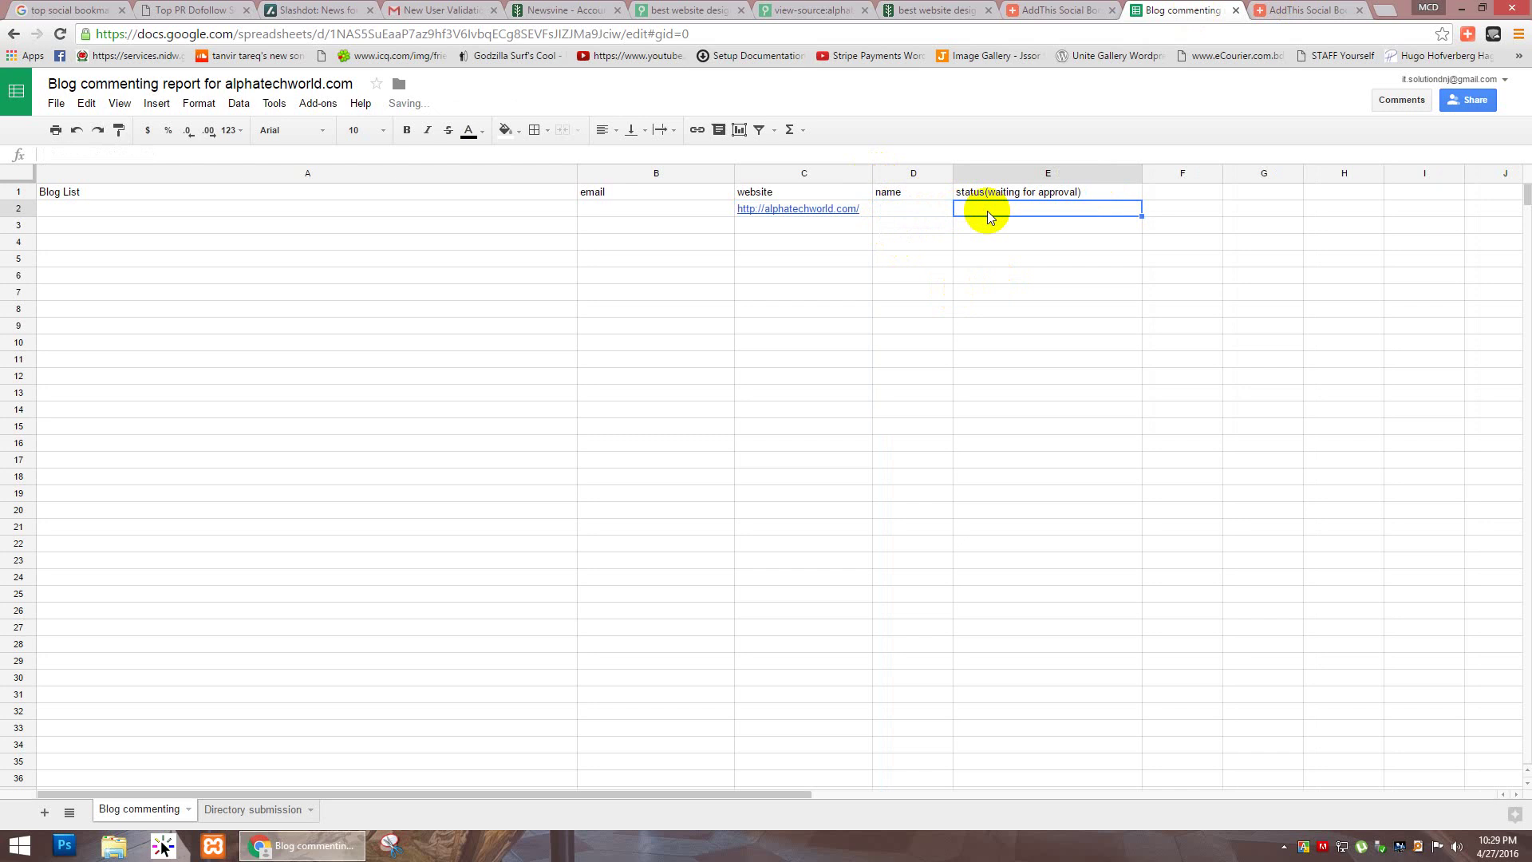
pyautogui.click(909, 210)
pyautogui.click(711, 213)
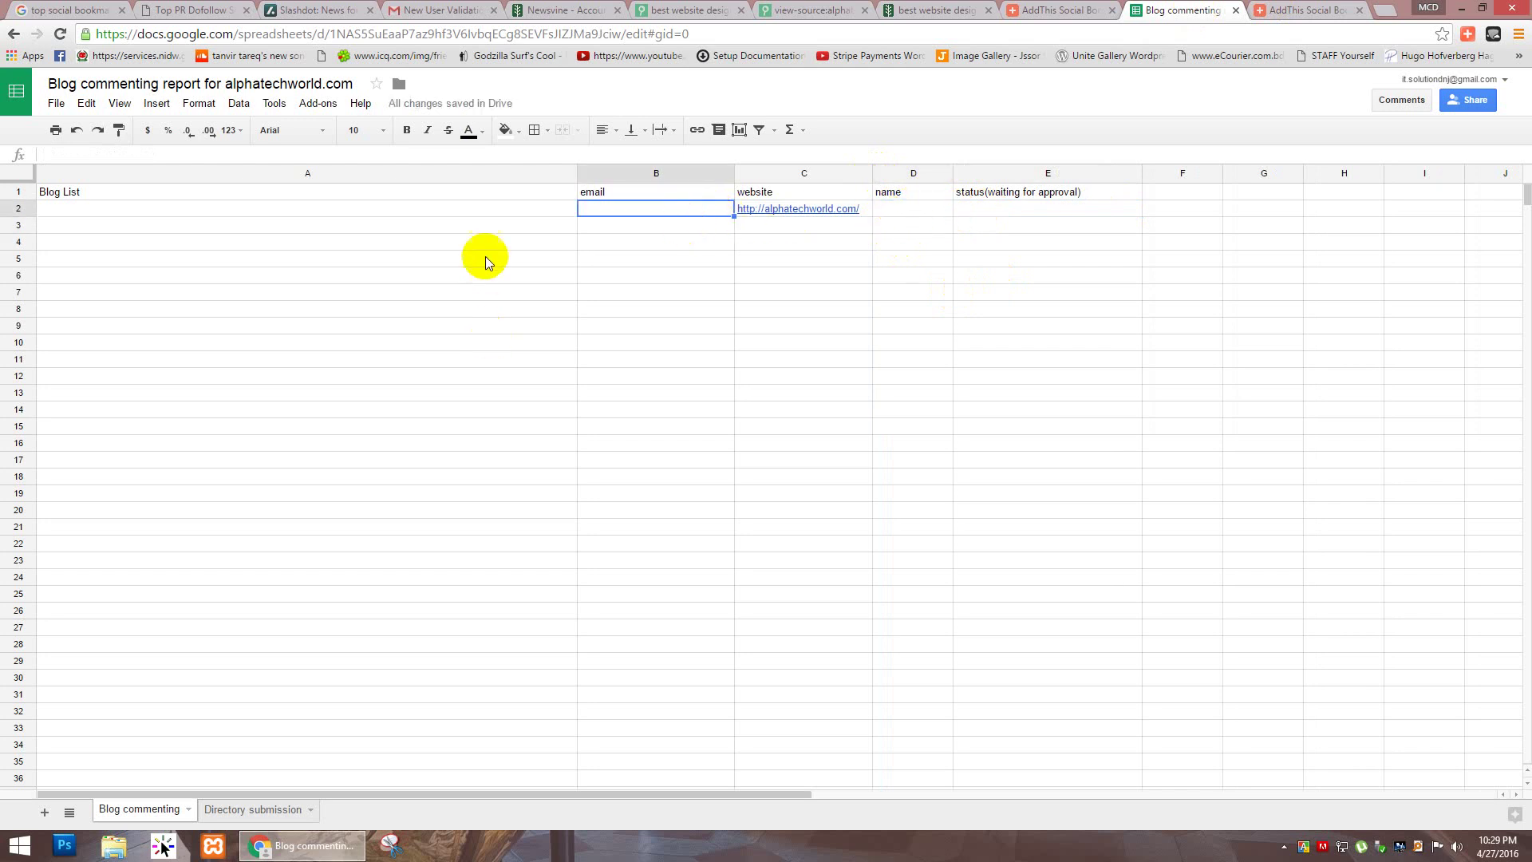
pyautogui.click(475, 225)
pyautogui.click(472, 207)
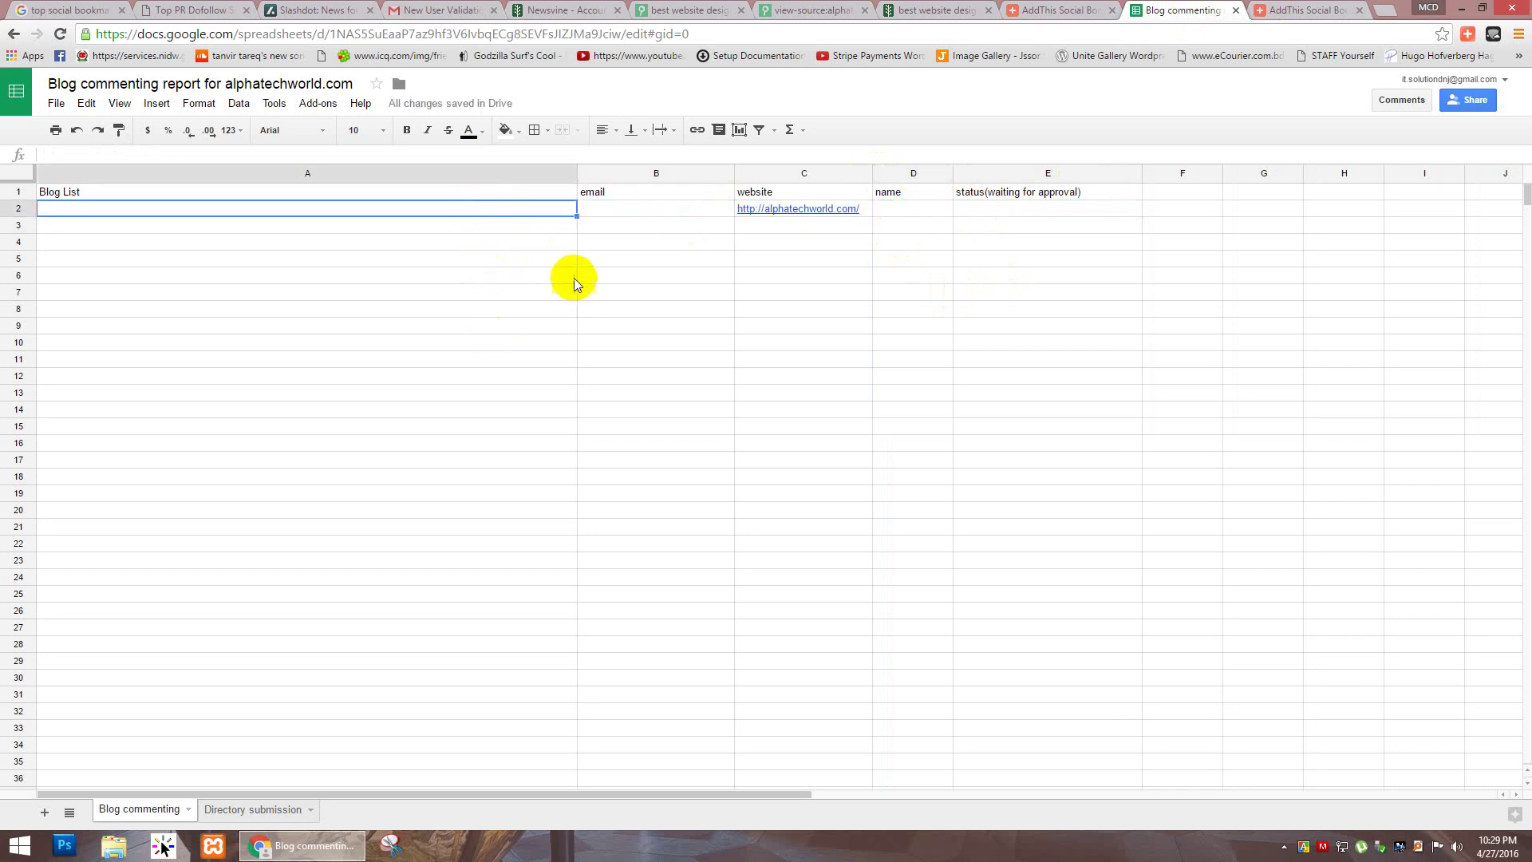
pyautogui.click(598, 208)
pyautogui.click(913, 209)
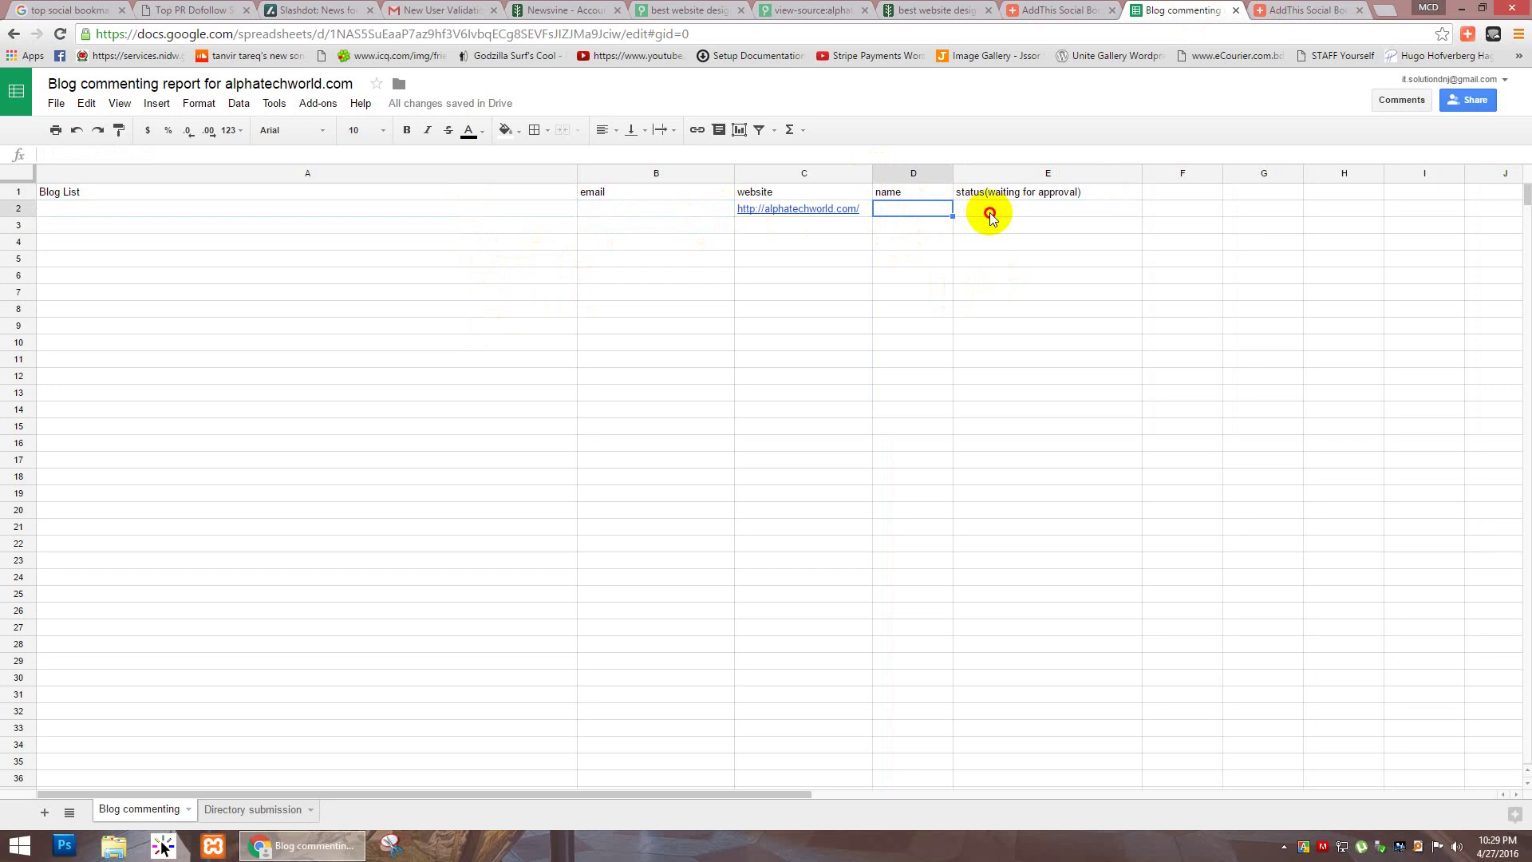
pyautogui.click(987, 210)
pyautogui.click(988, 228)
pyautogui.click(973, 208)
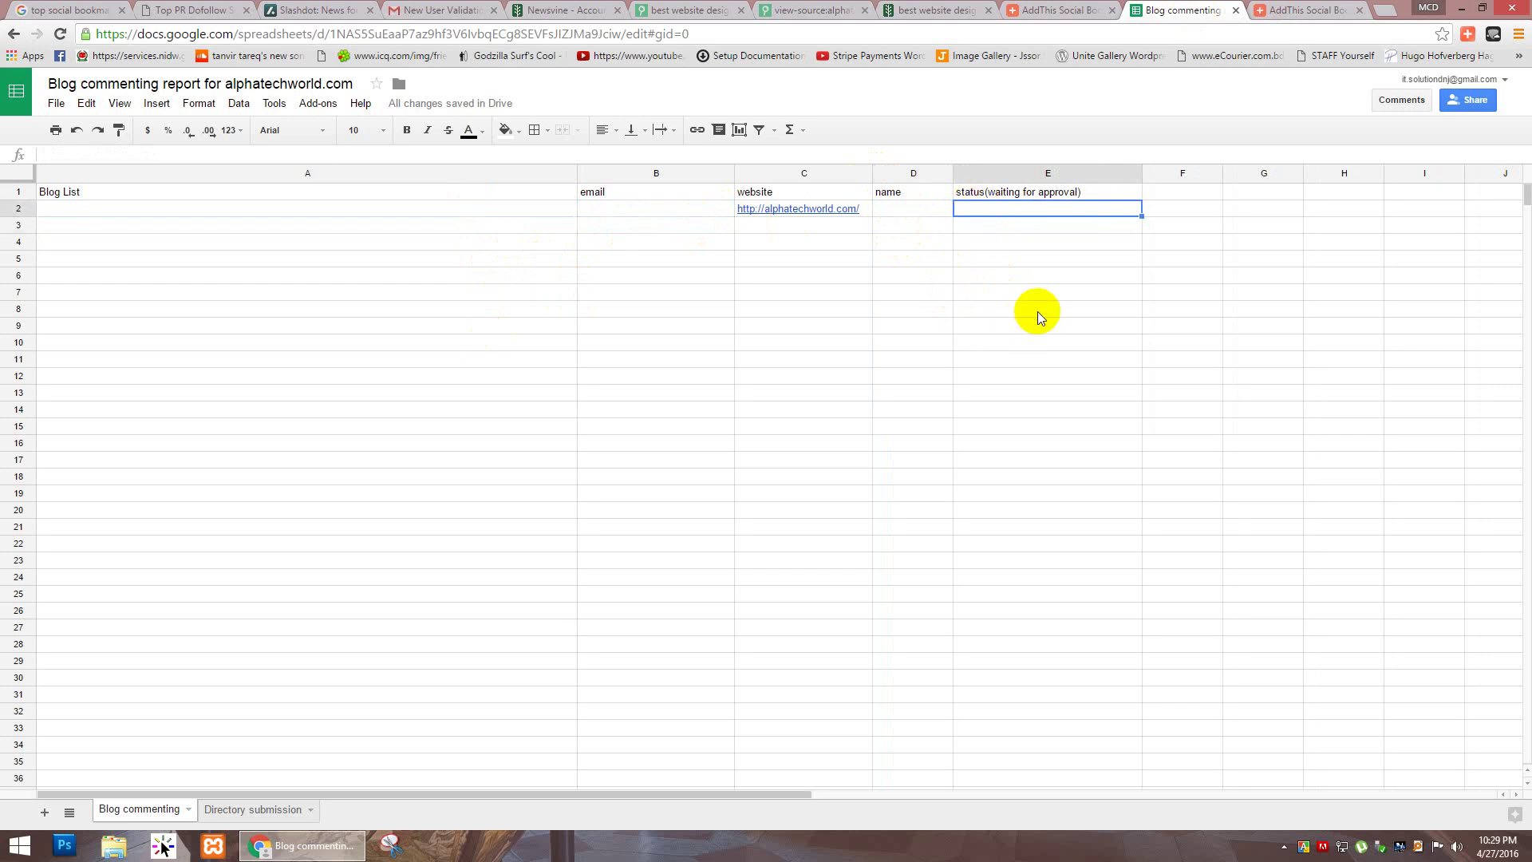
pyautogui.click(1055, 231)
pyautogui.click(1056, 212)
pyautogui.click(1046, 230)
pyautogui.click(1045, 209)
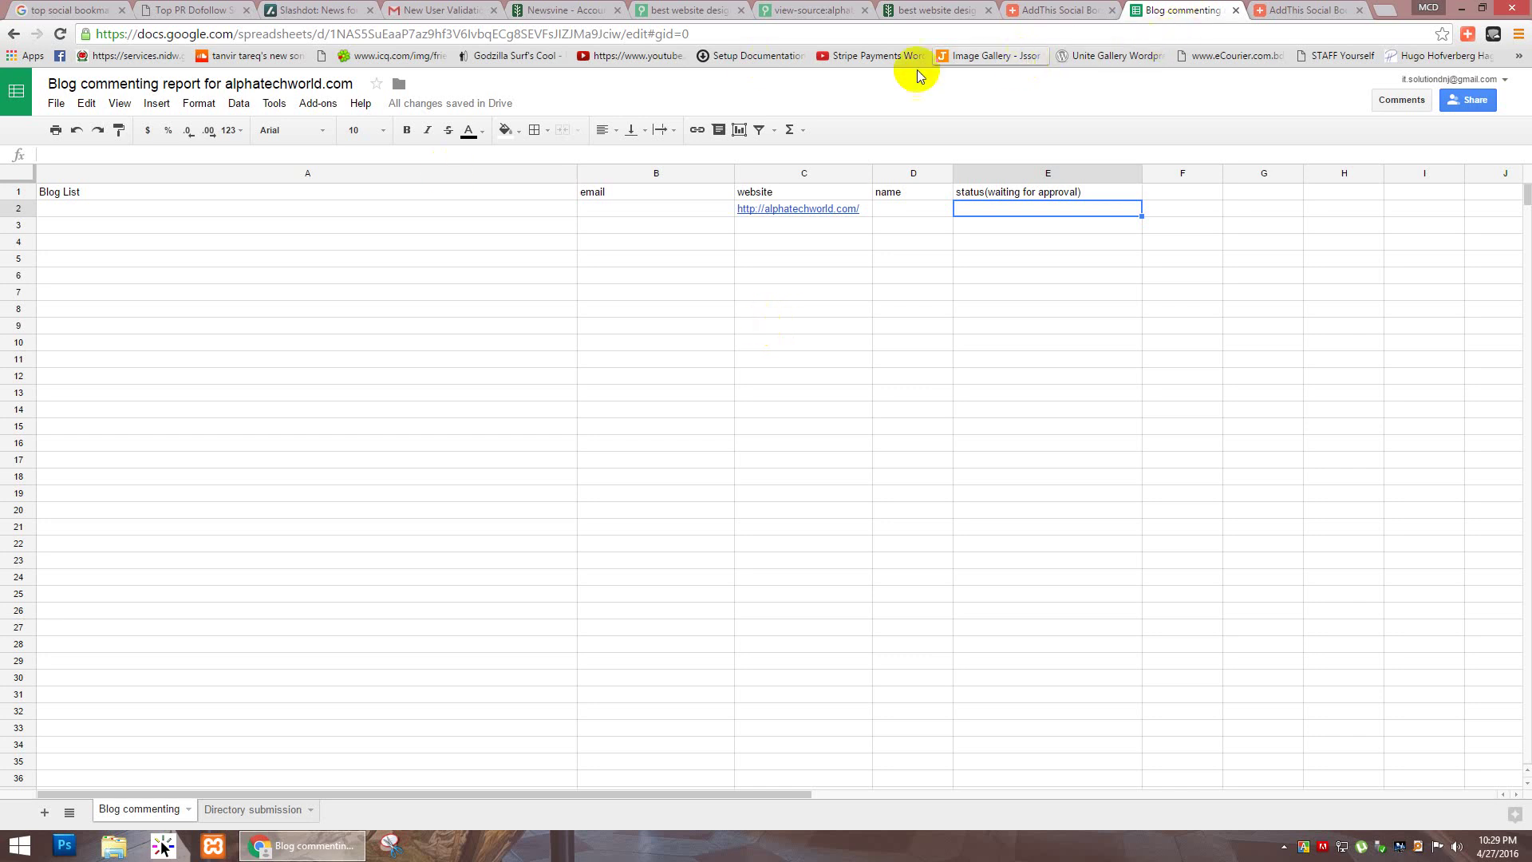
# Step: Scroll through the full AddThis sharing-services list, then start a blank new browser tab
pyautogui.click(1276, 9)
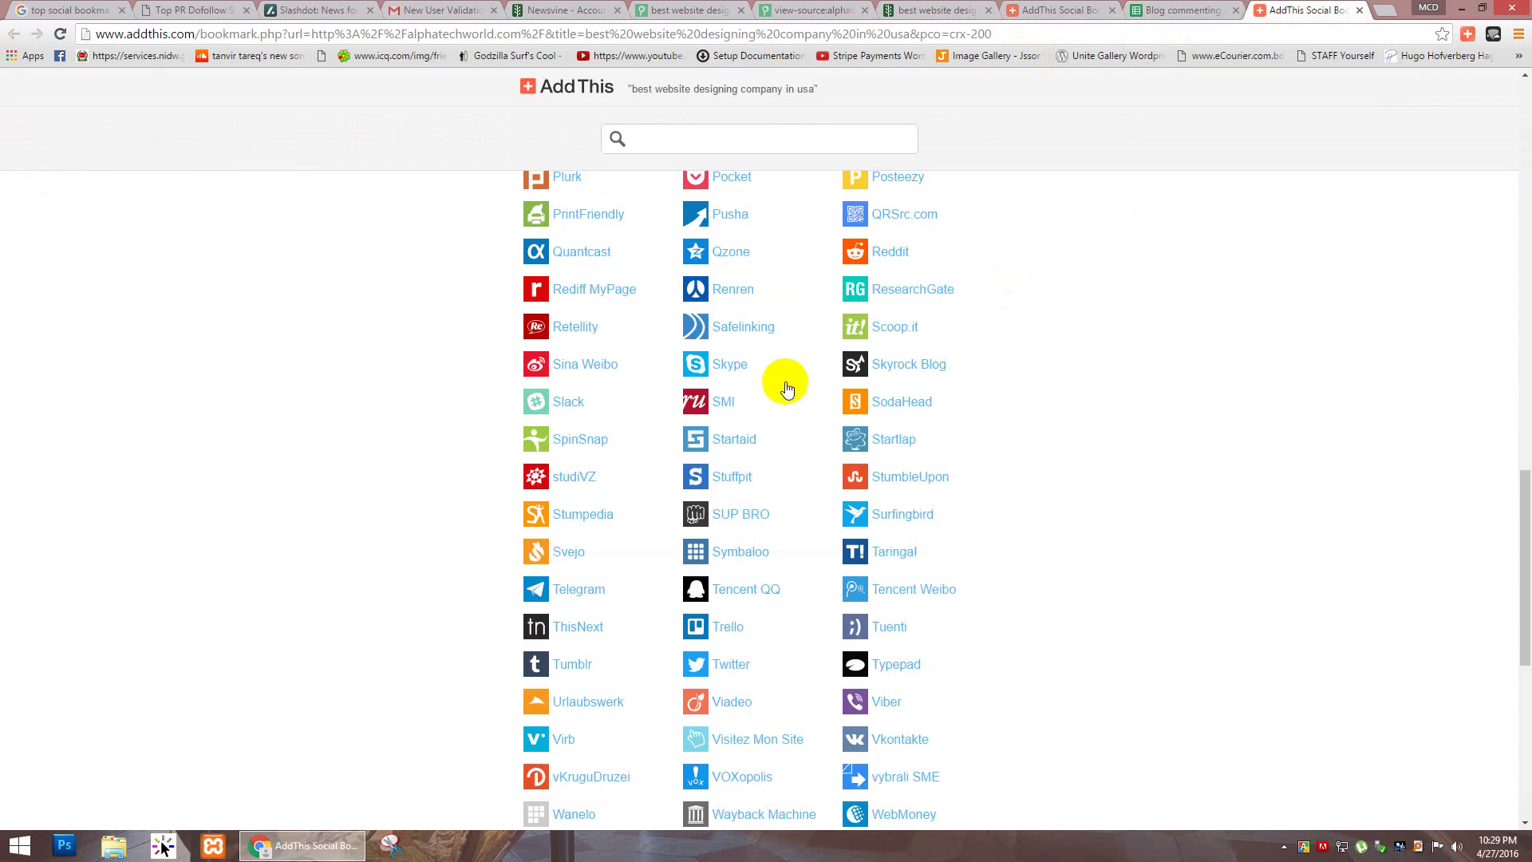
pyautogui.scroll(-8, 510, 540)
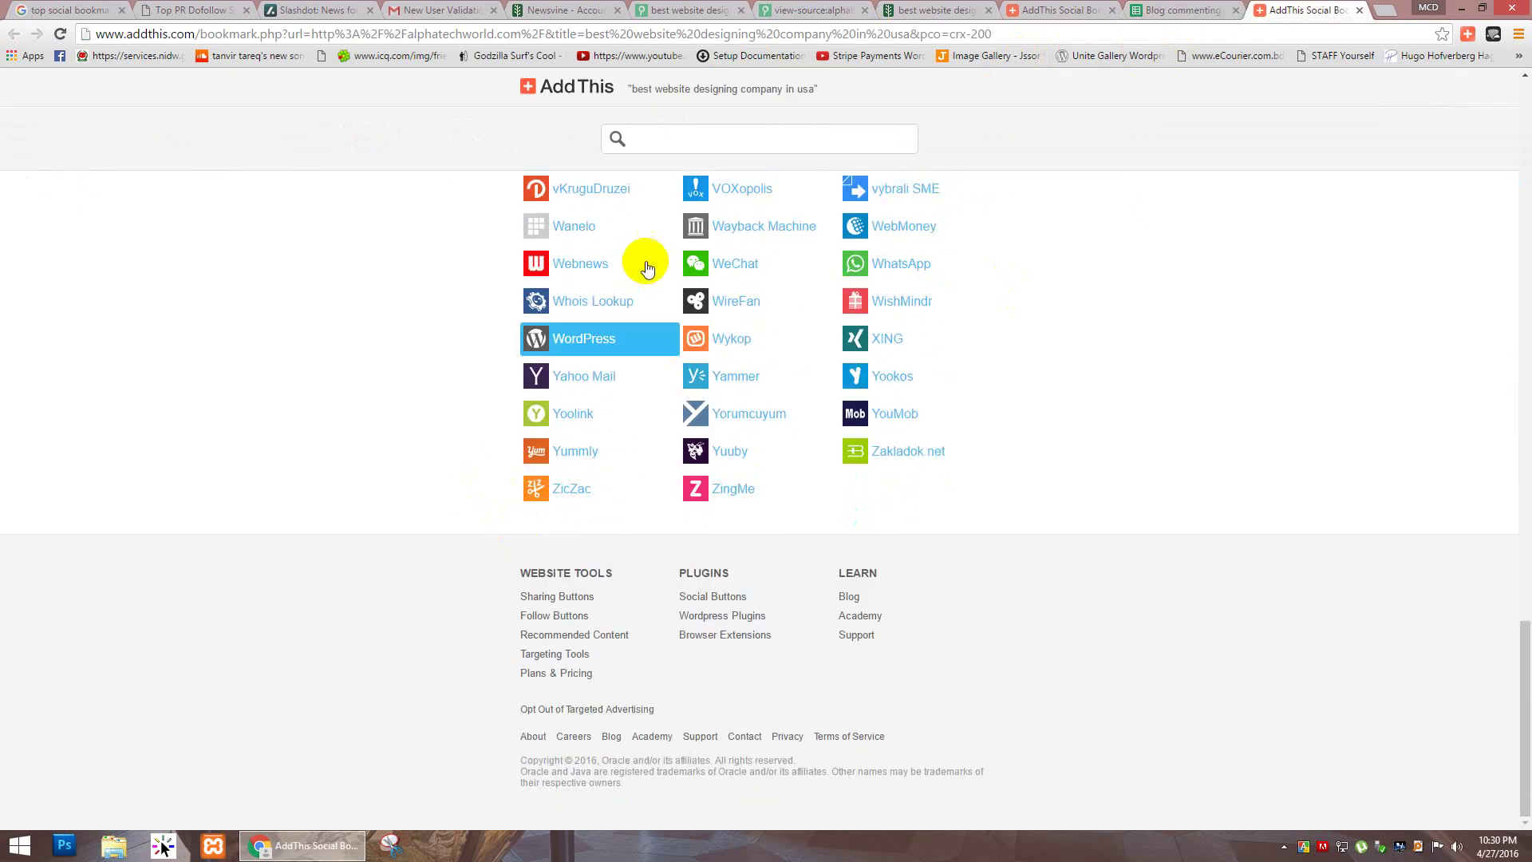
pyautogui.scroll(15, 1046, 276)
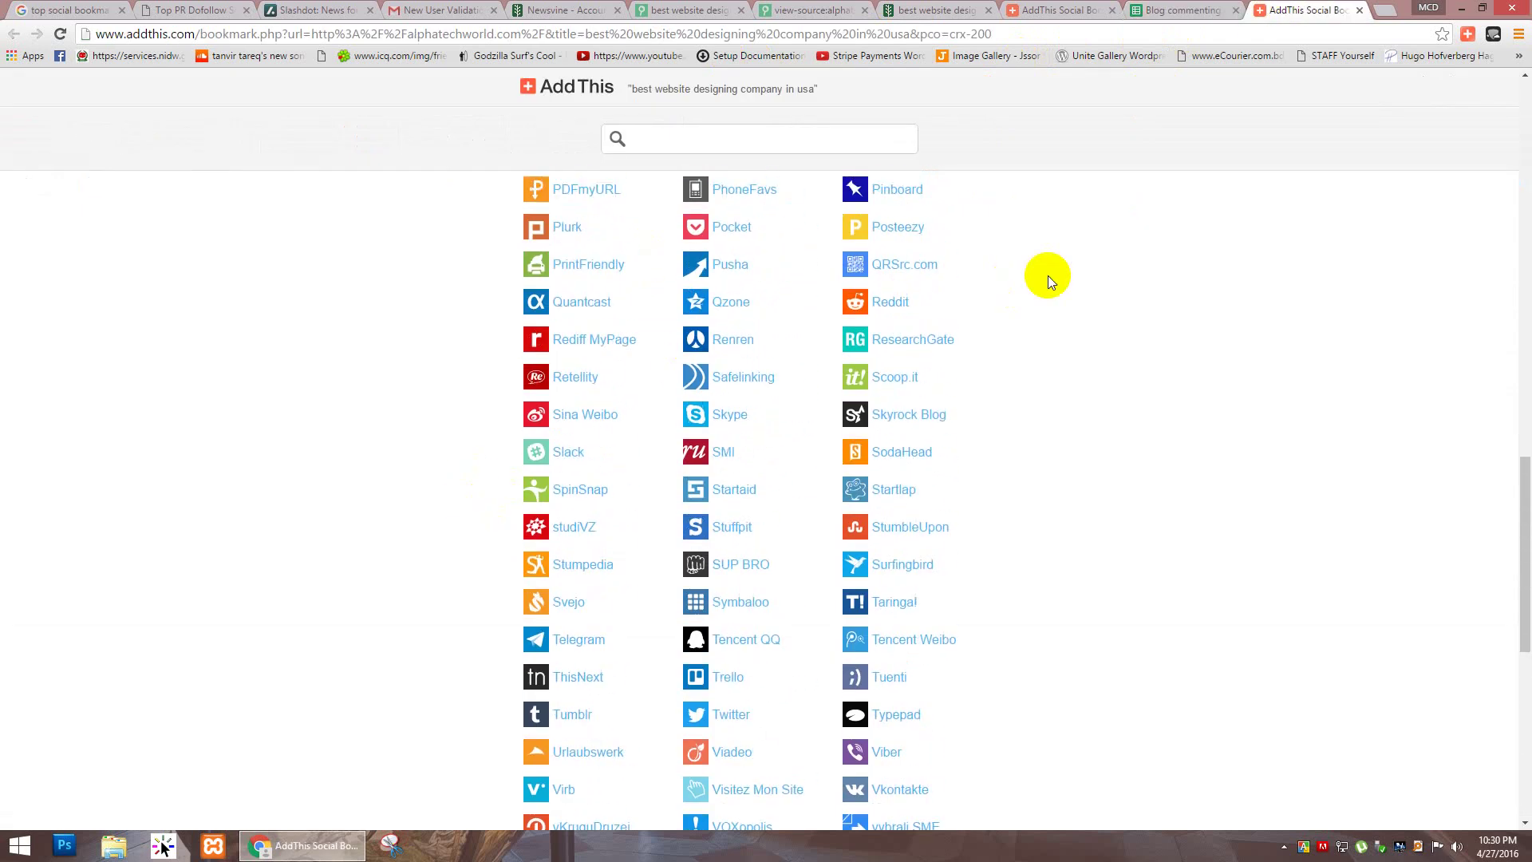
pyautogui.scroll(10, 1046, 275)
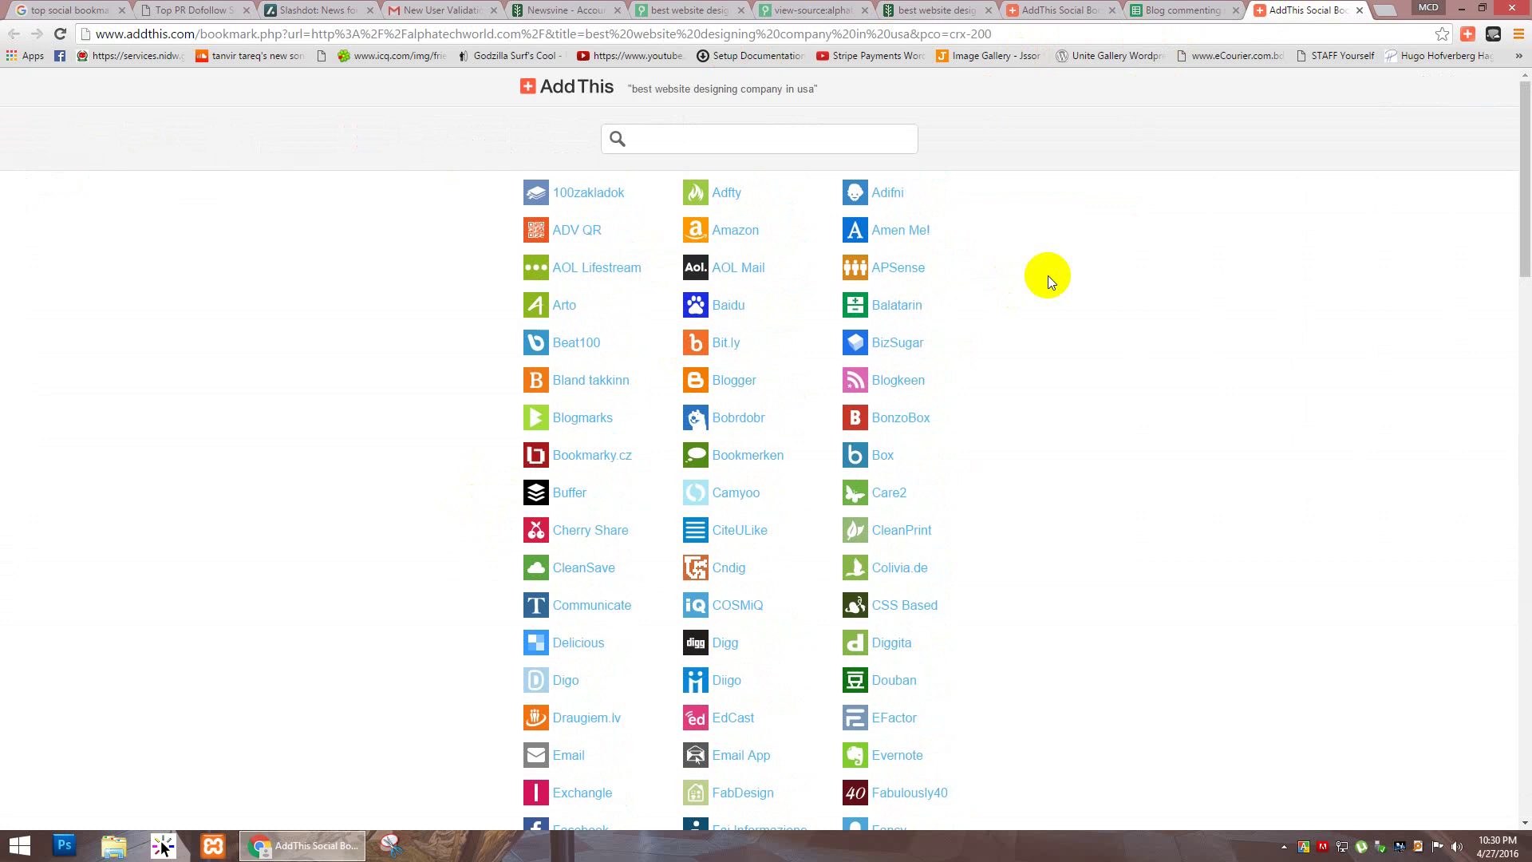
pyautogui.scroll(-20, 1046, 275)
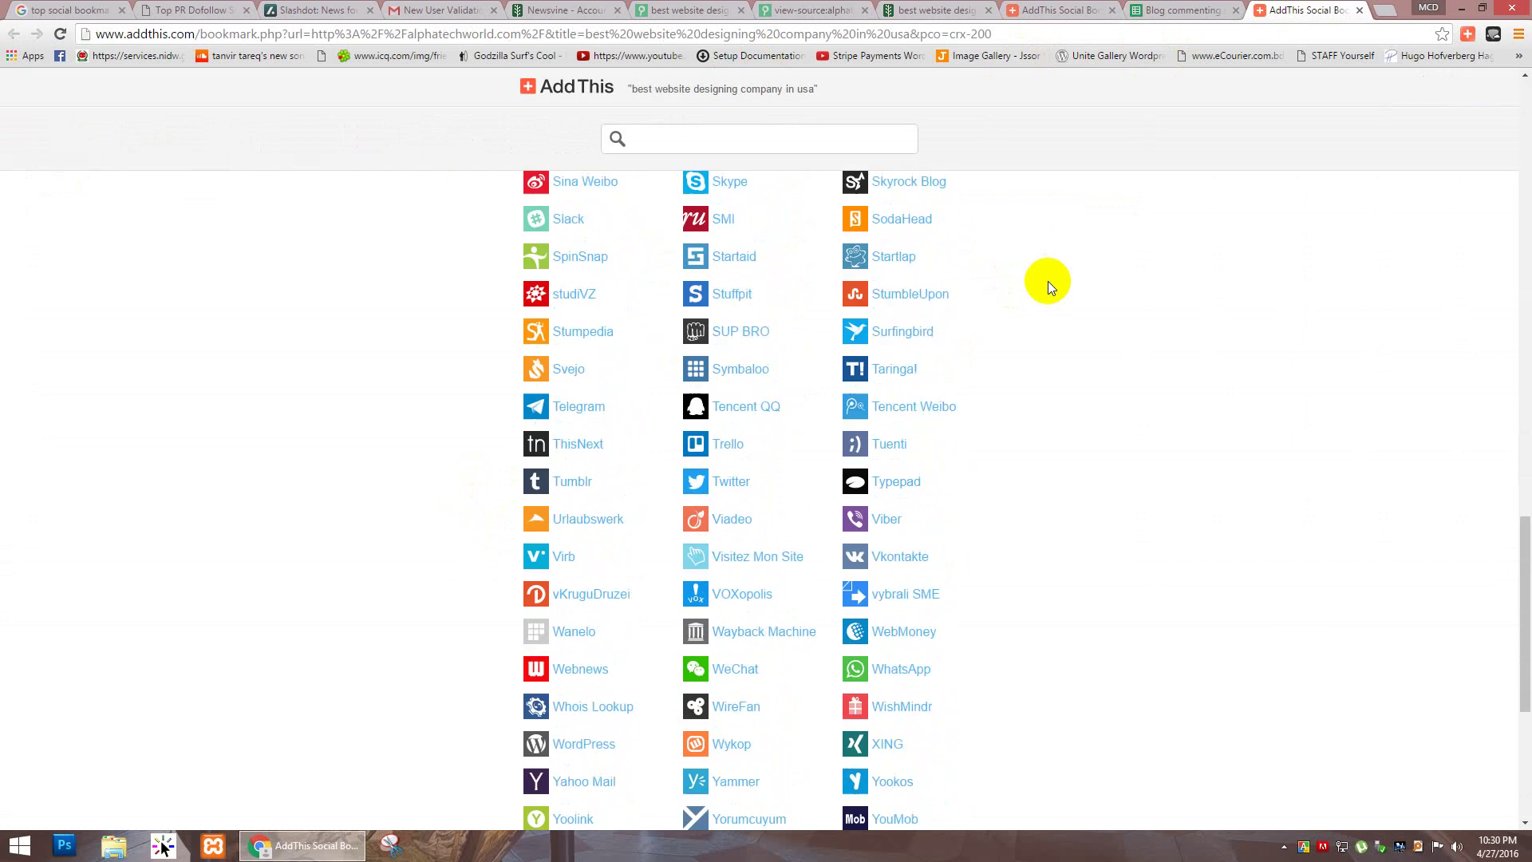
pyautogui.scroll(-5, 1047, 281)
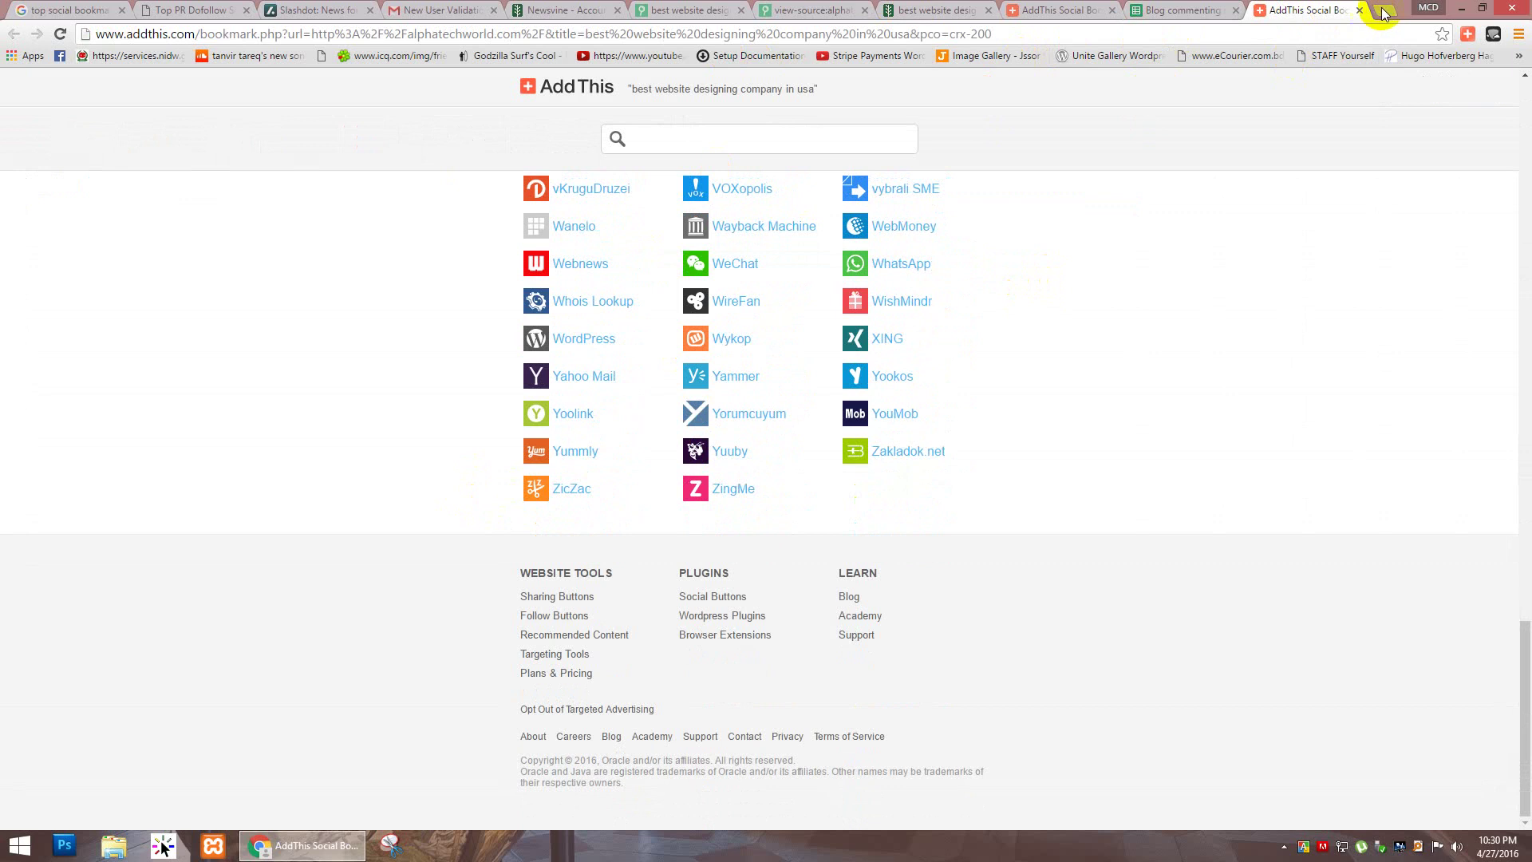
pyautogui.click(1382, 12)
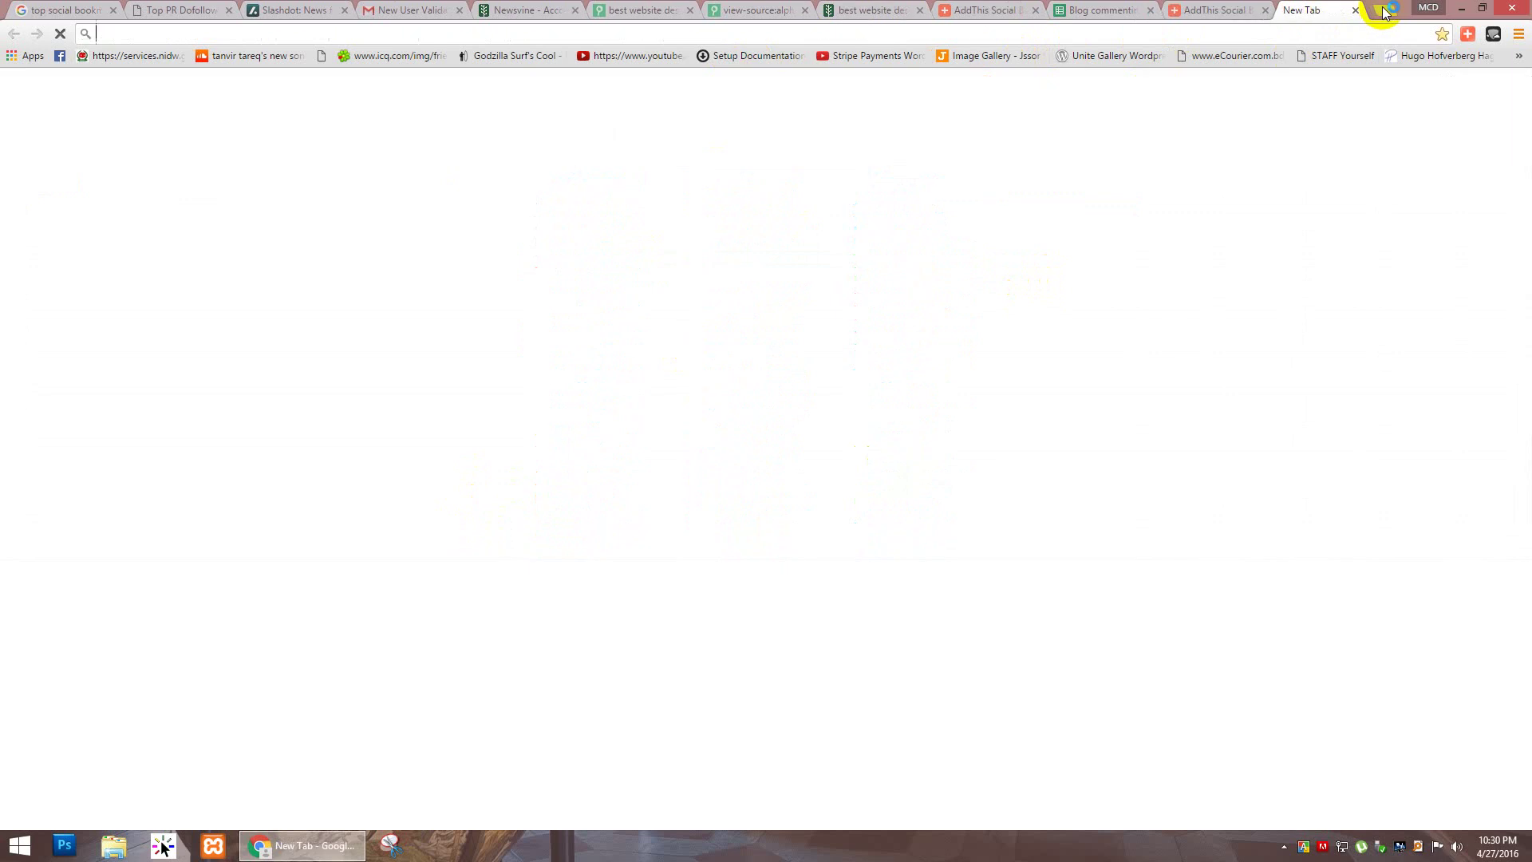
# Step: Return to the ciim.in Top PR Dofollow list, dismiss the SMS alert, and scroll to the table's end
pyautogui.click(157, 10)
pyautogui.scroll(-15, 268, 399)
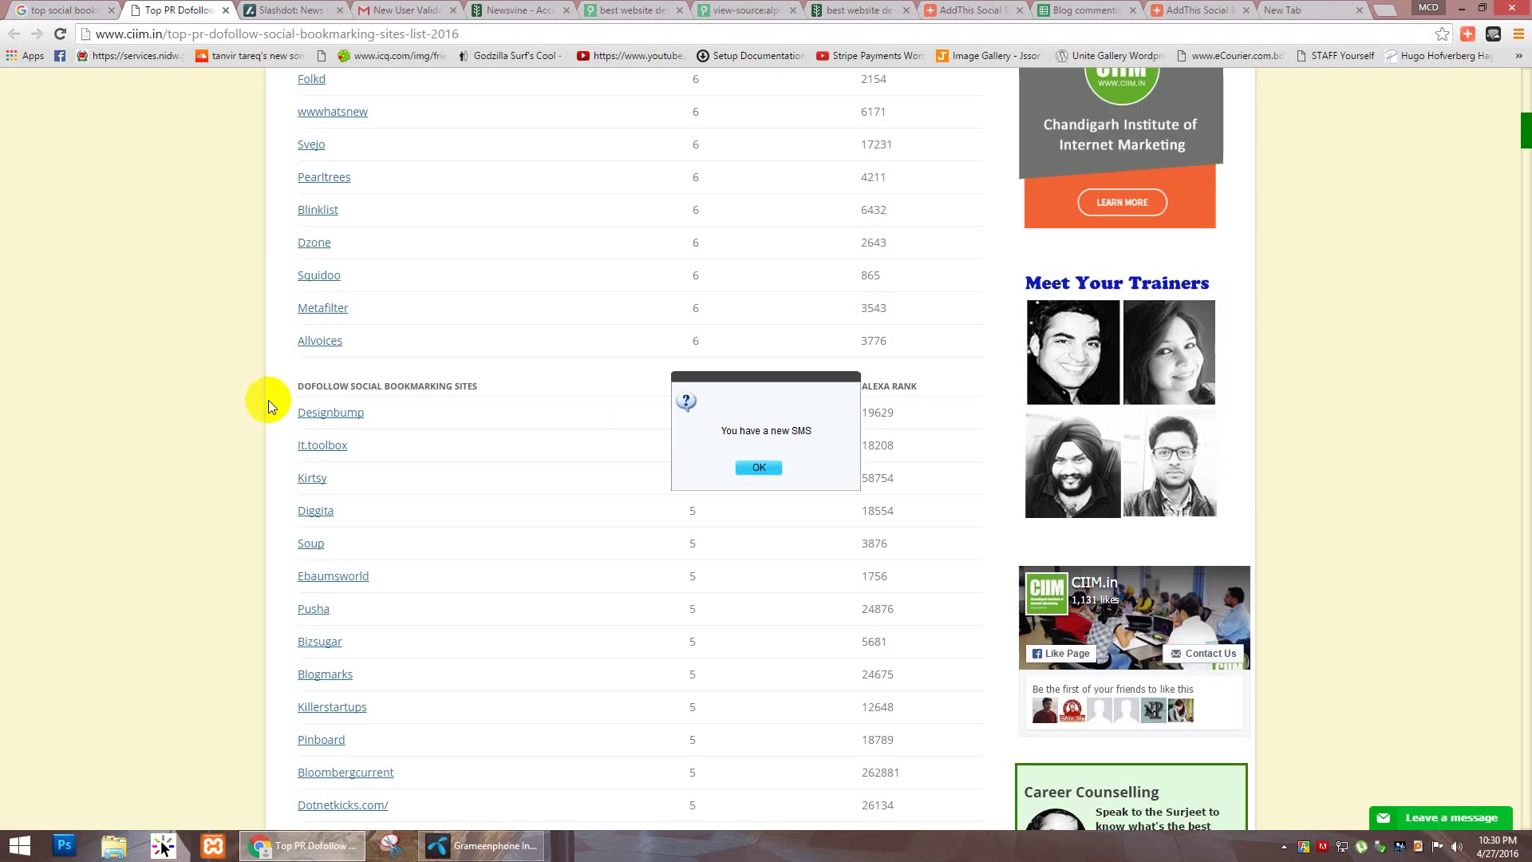
pyautogui.click(754, 468)
pyautogui.scroll(-3, 180, 406)
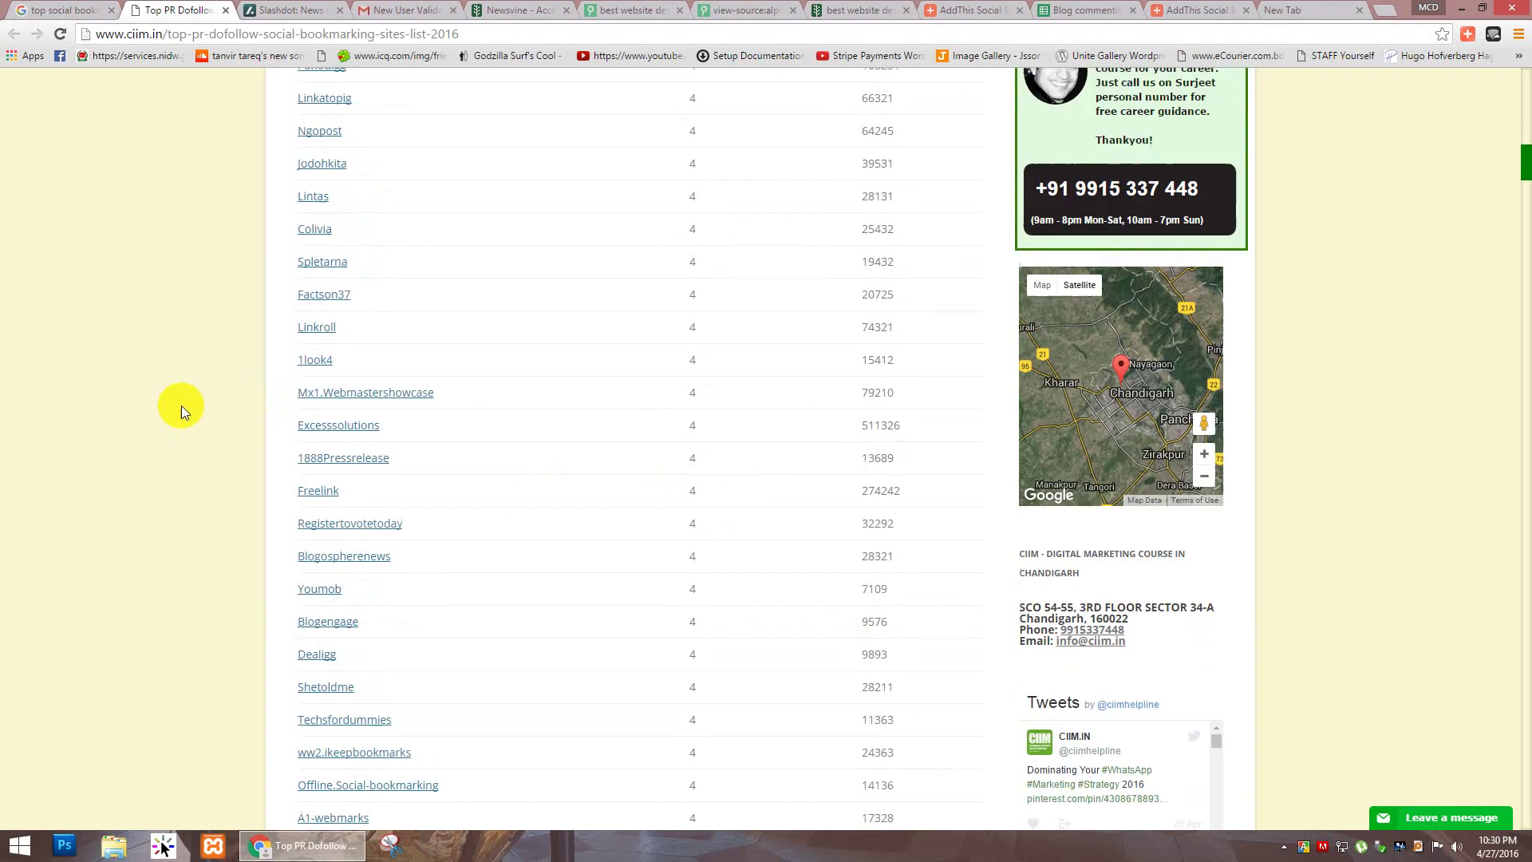
pyautogui.scroll(-20, 180, 405)
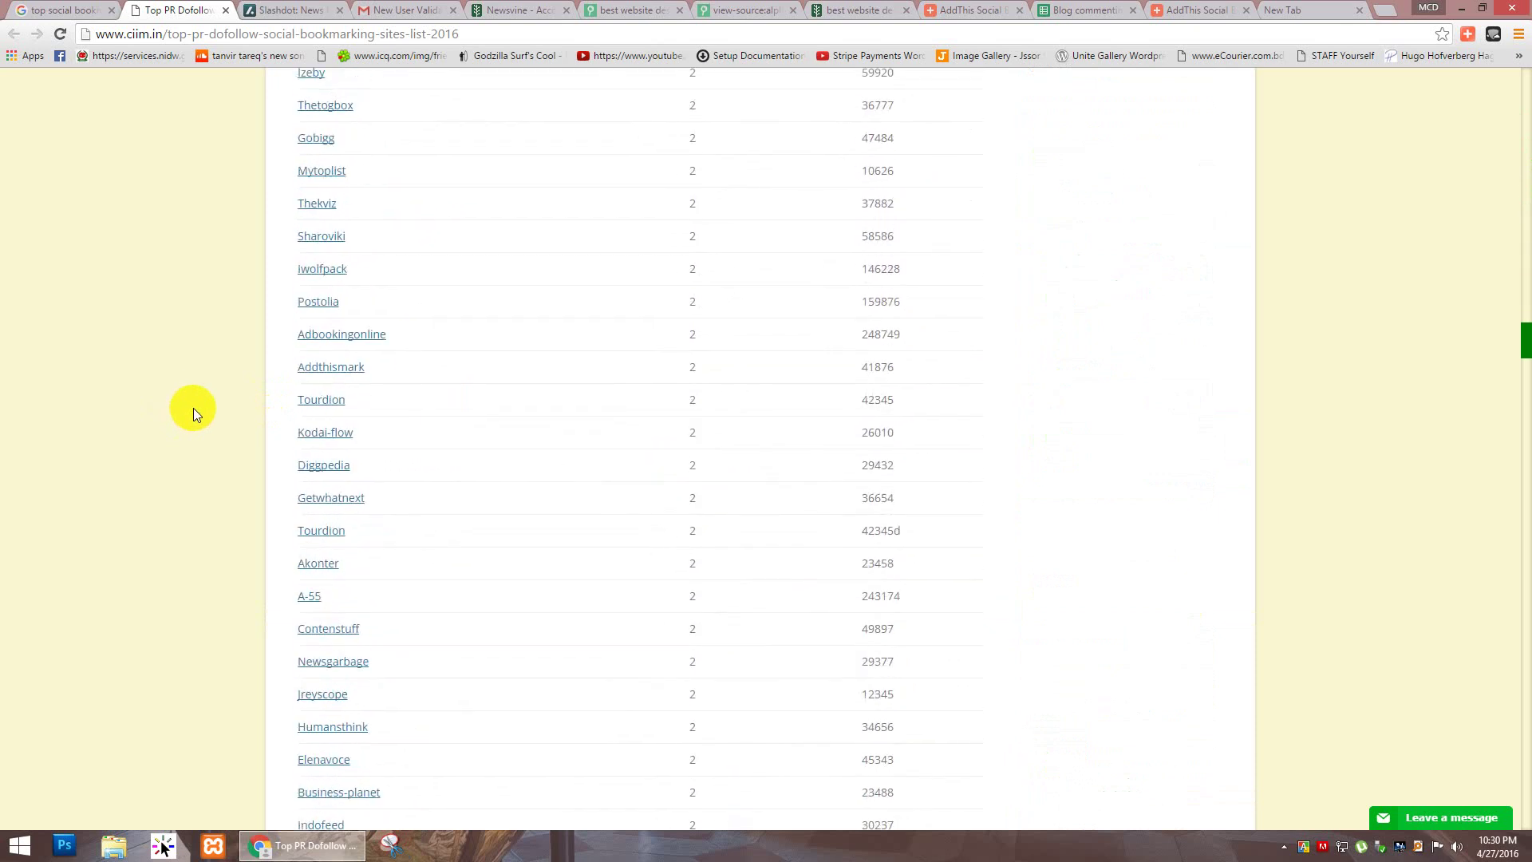
pyautogui.scroll(-20, 194, 408)
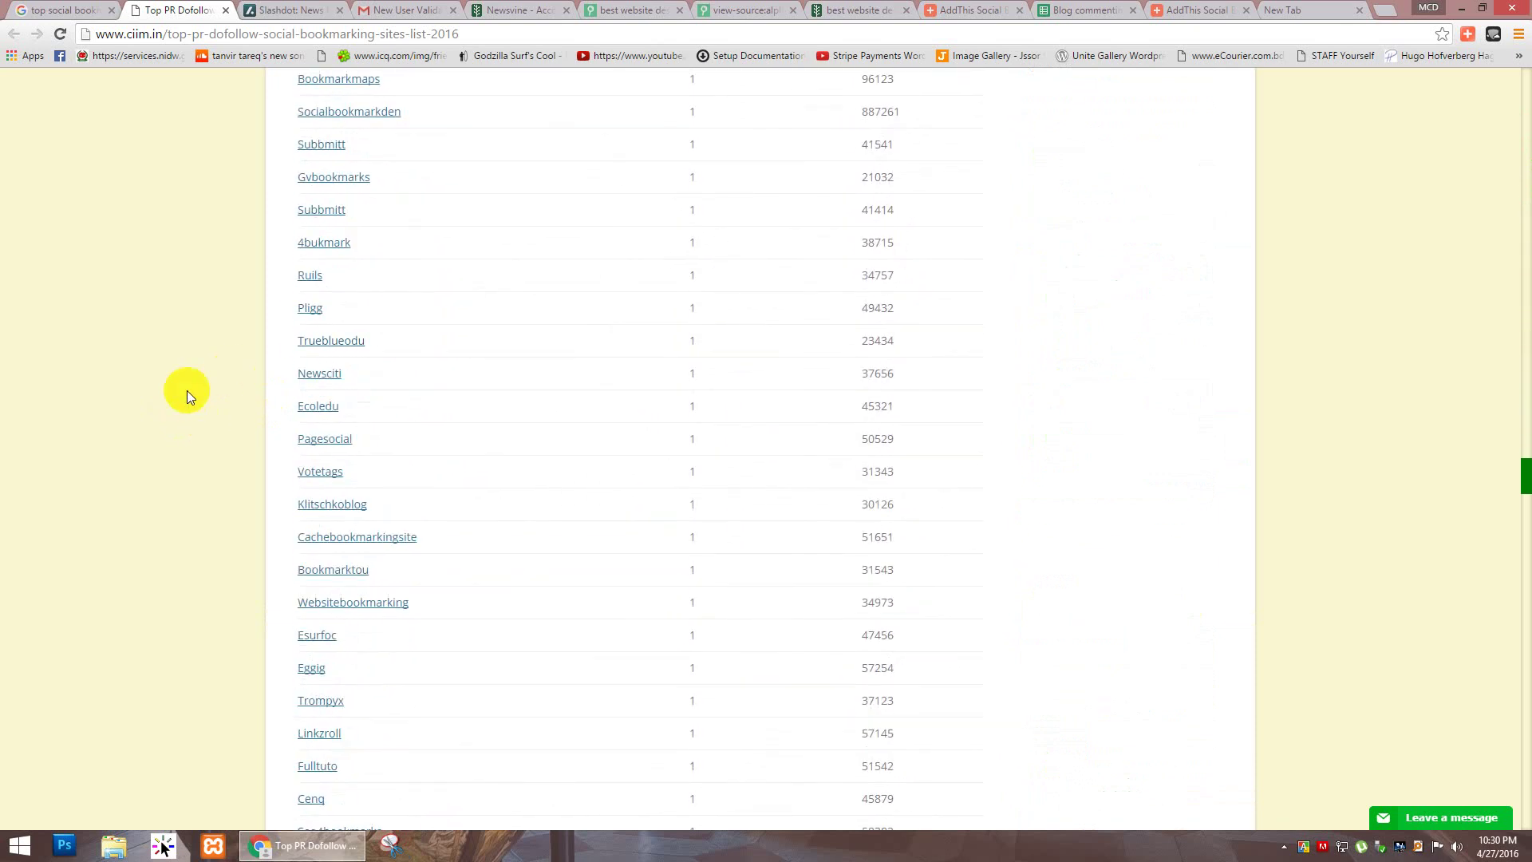
pyautogui.scroll(-20, 190, 407)
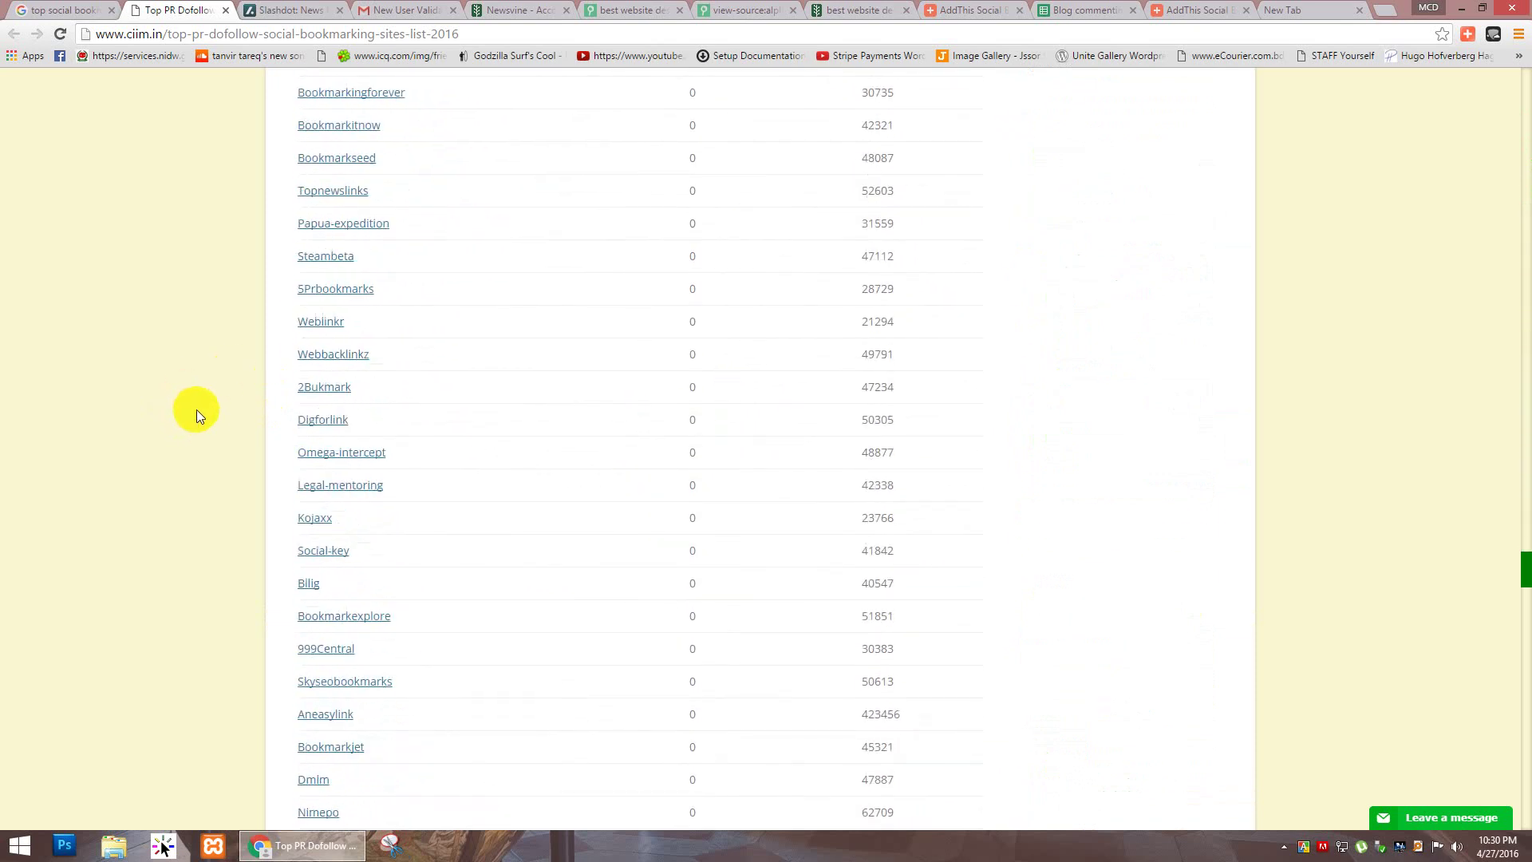
pyautogui.scroll(-20, 198, 410)
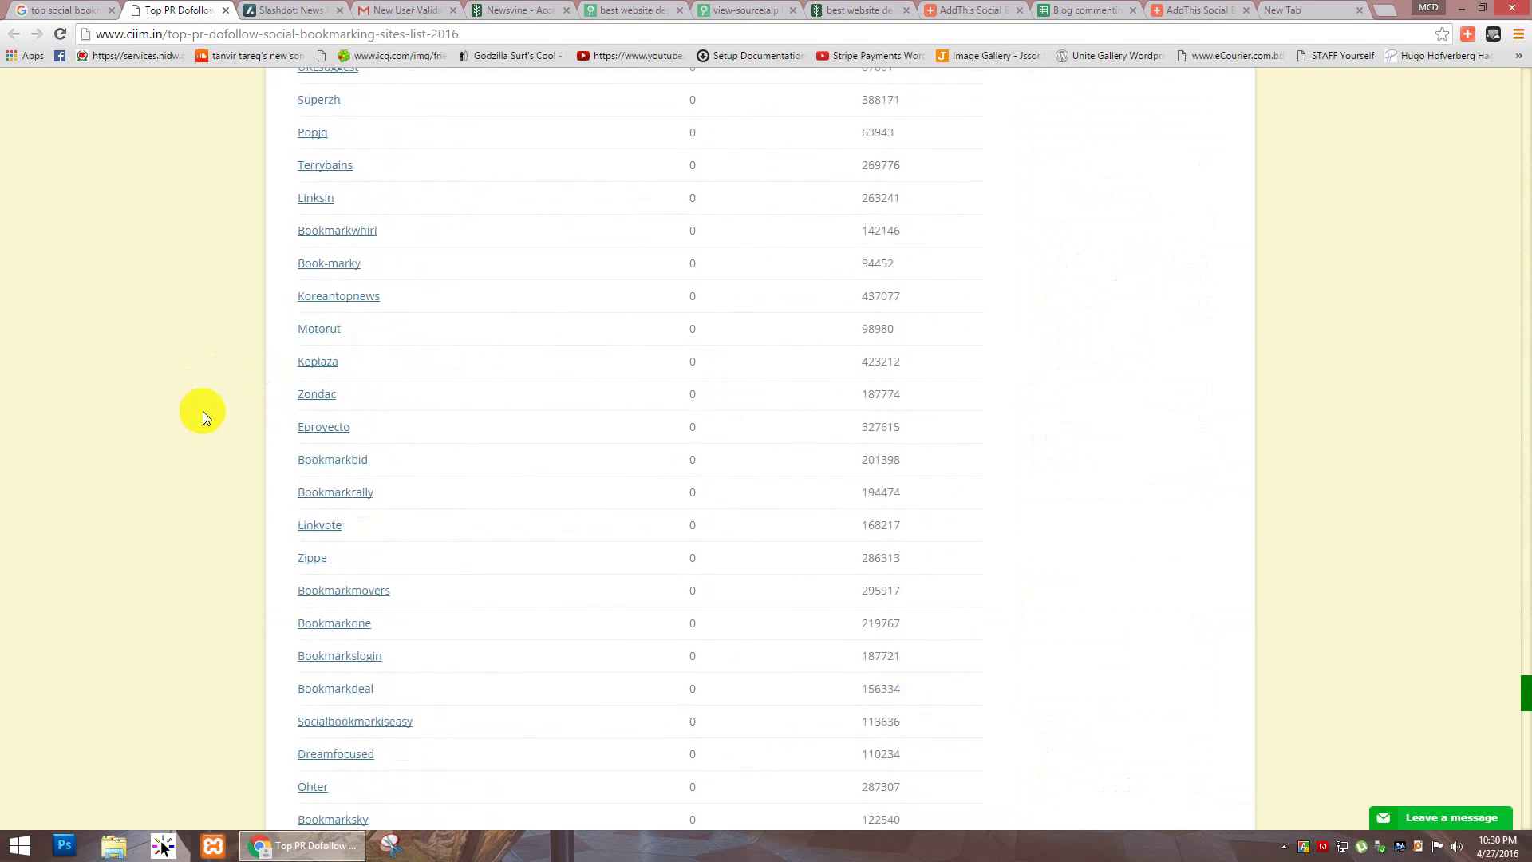
pyautogui.scroll(-20, 206, 423)
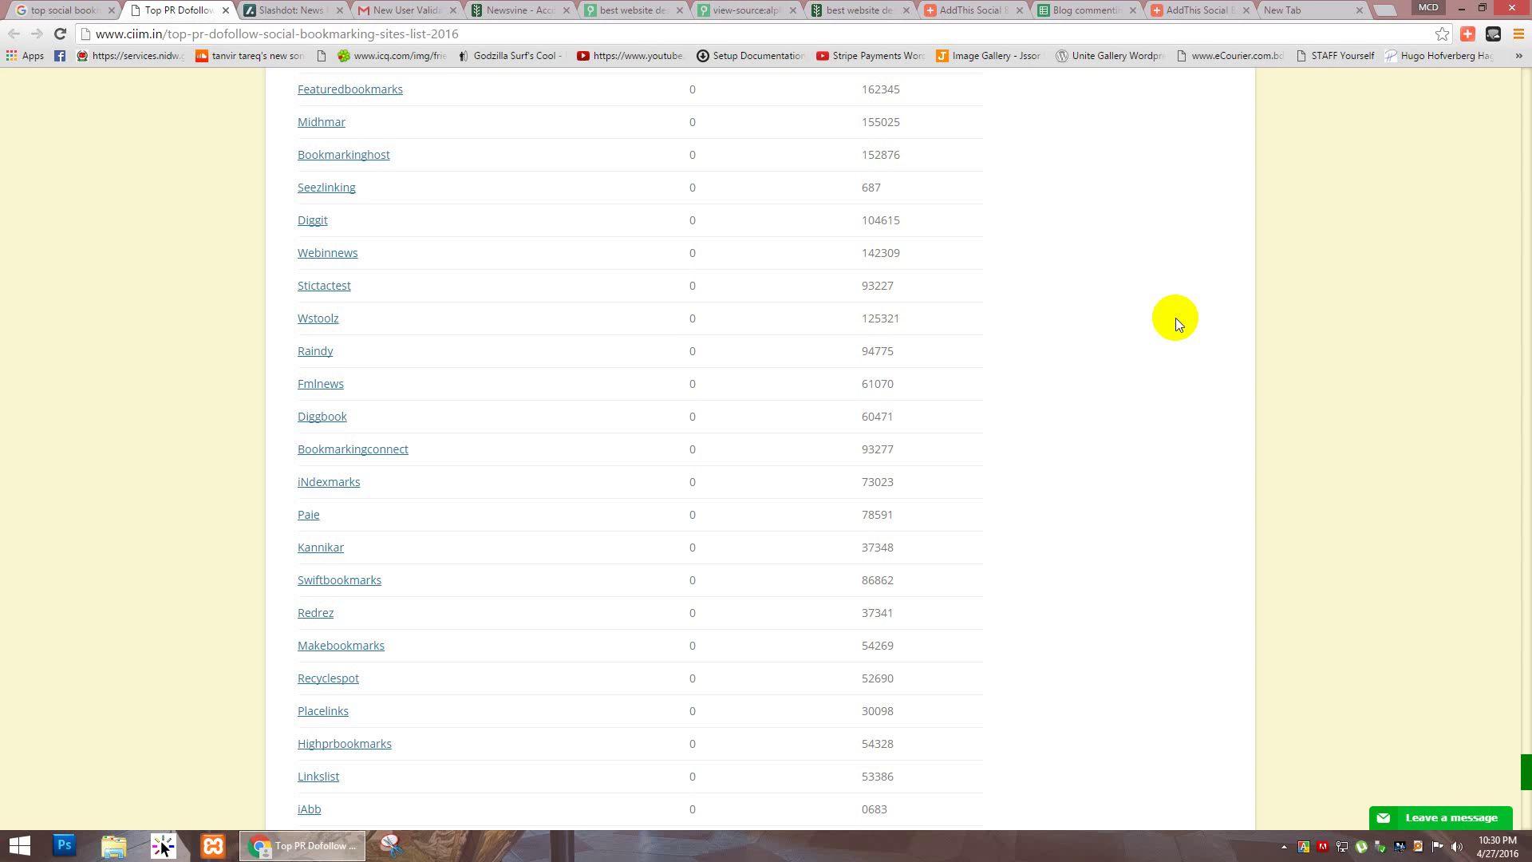
pyautogui.scroll(-10, 1149, 337)
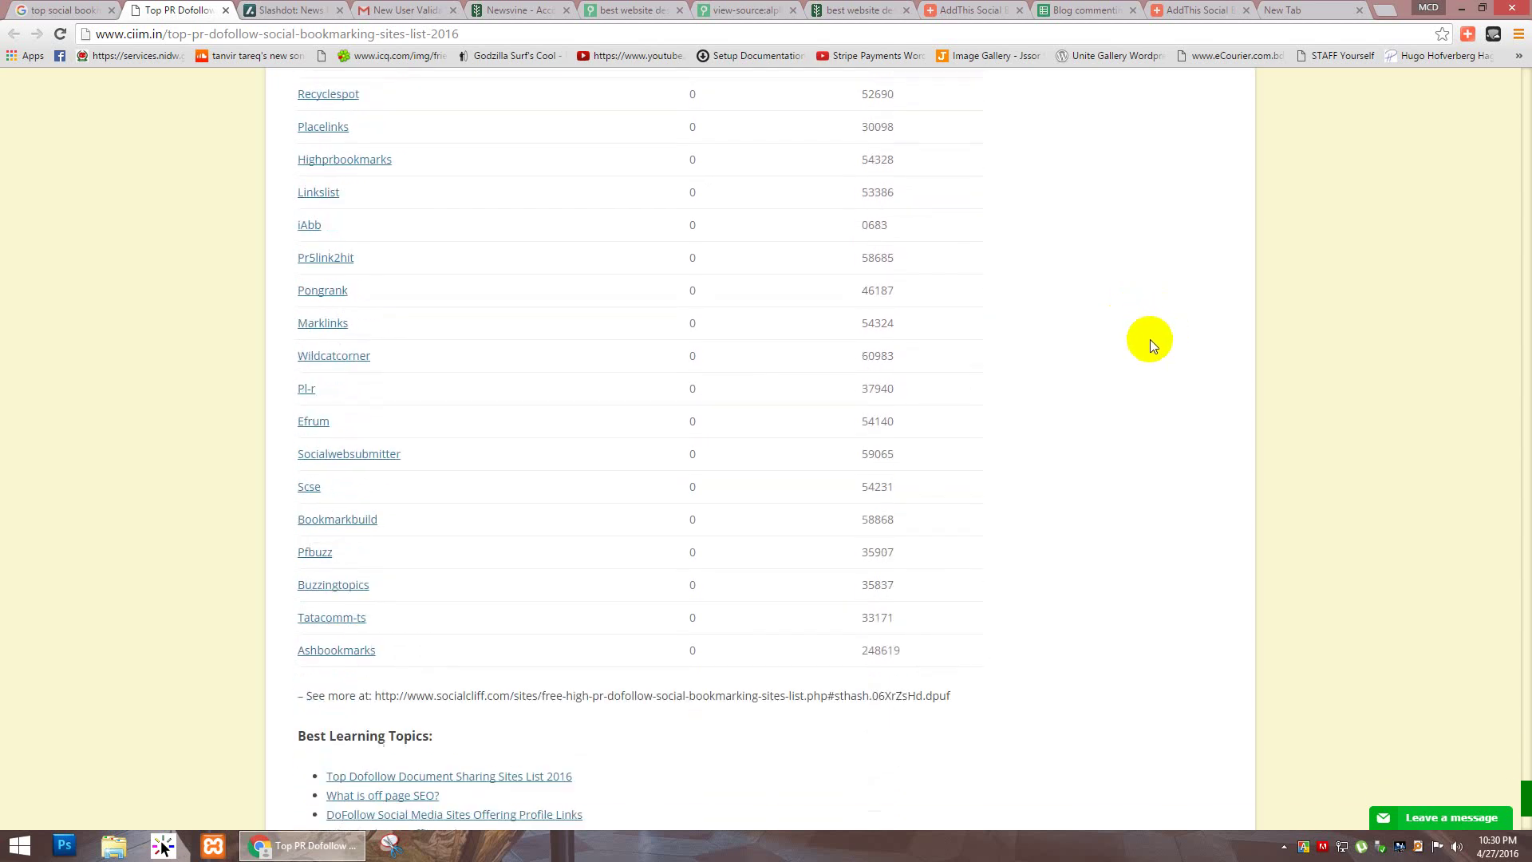
# Step: Back in AddThis, filter the services by 'my' and open Myspace from the results
pyautogui.scroll(20, 1150, 339)
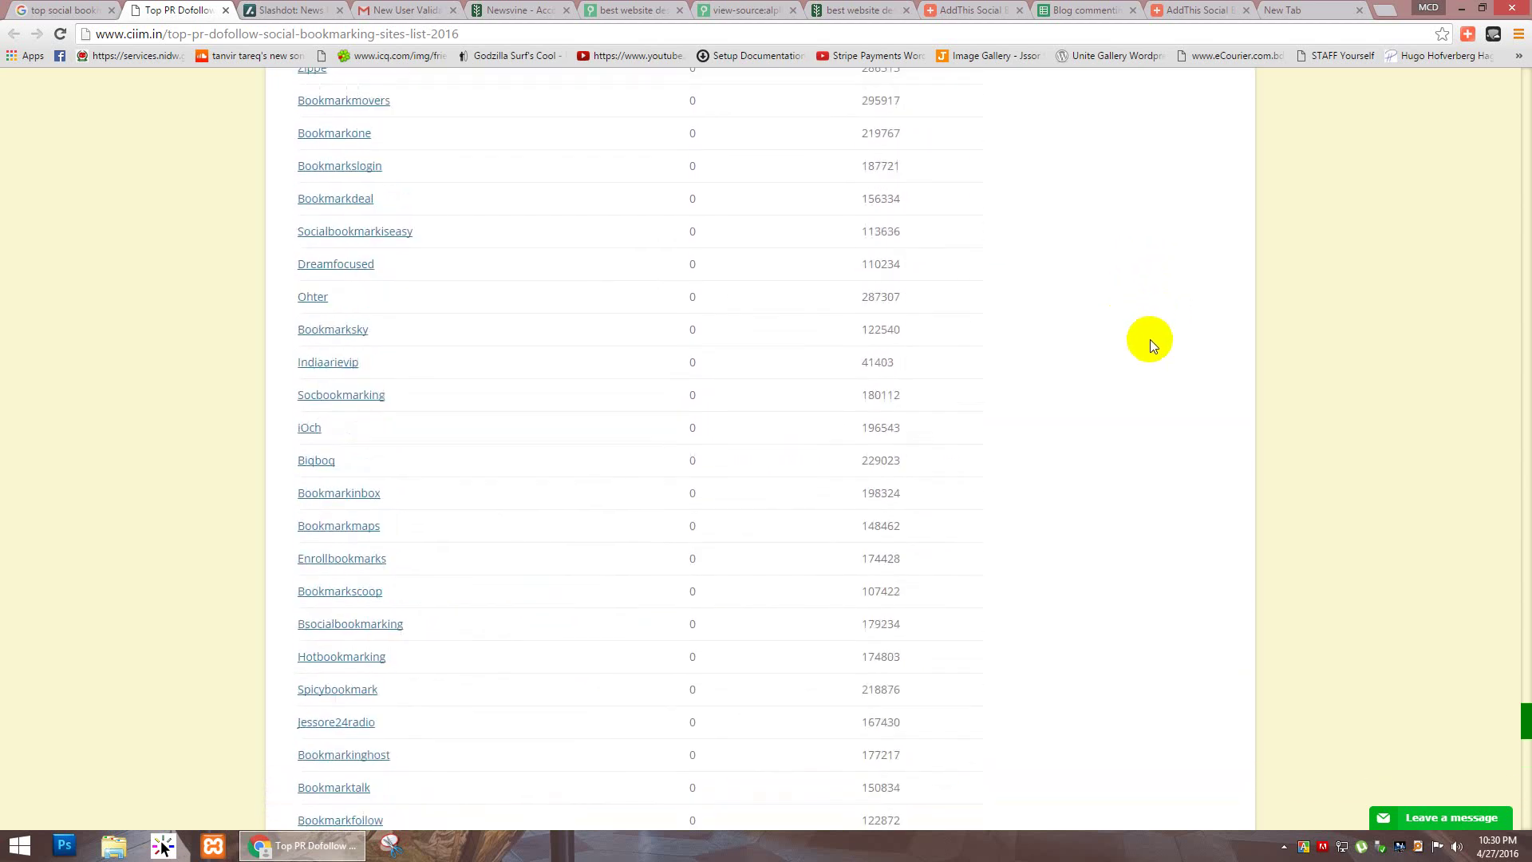
pyautogui.click(1173, 8)
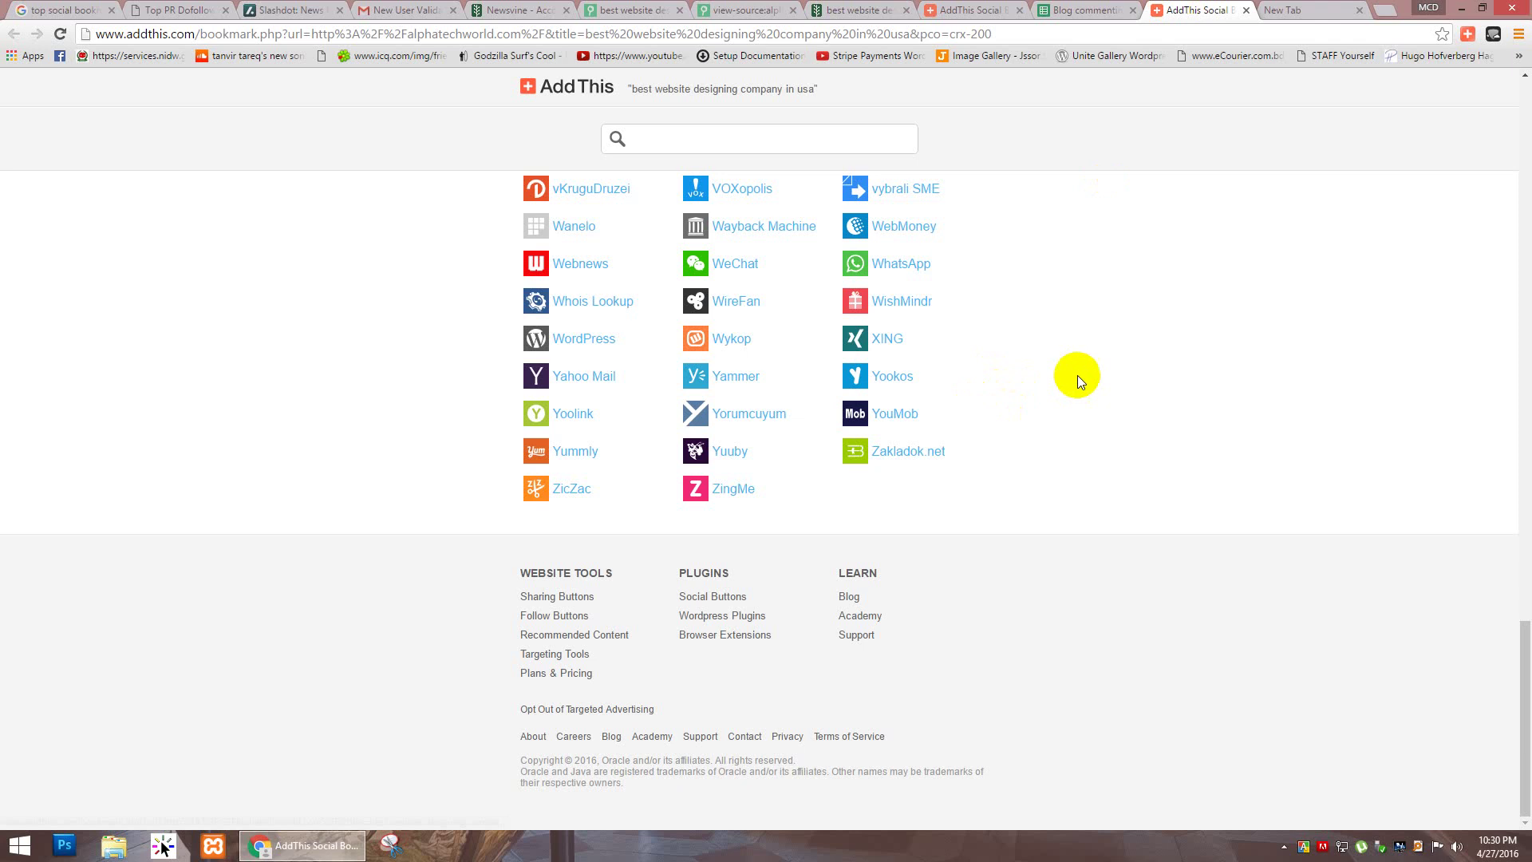
pyautogui.scroll(10, 1112, 334)
pyautogui.scroll(5, 1112, 334)
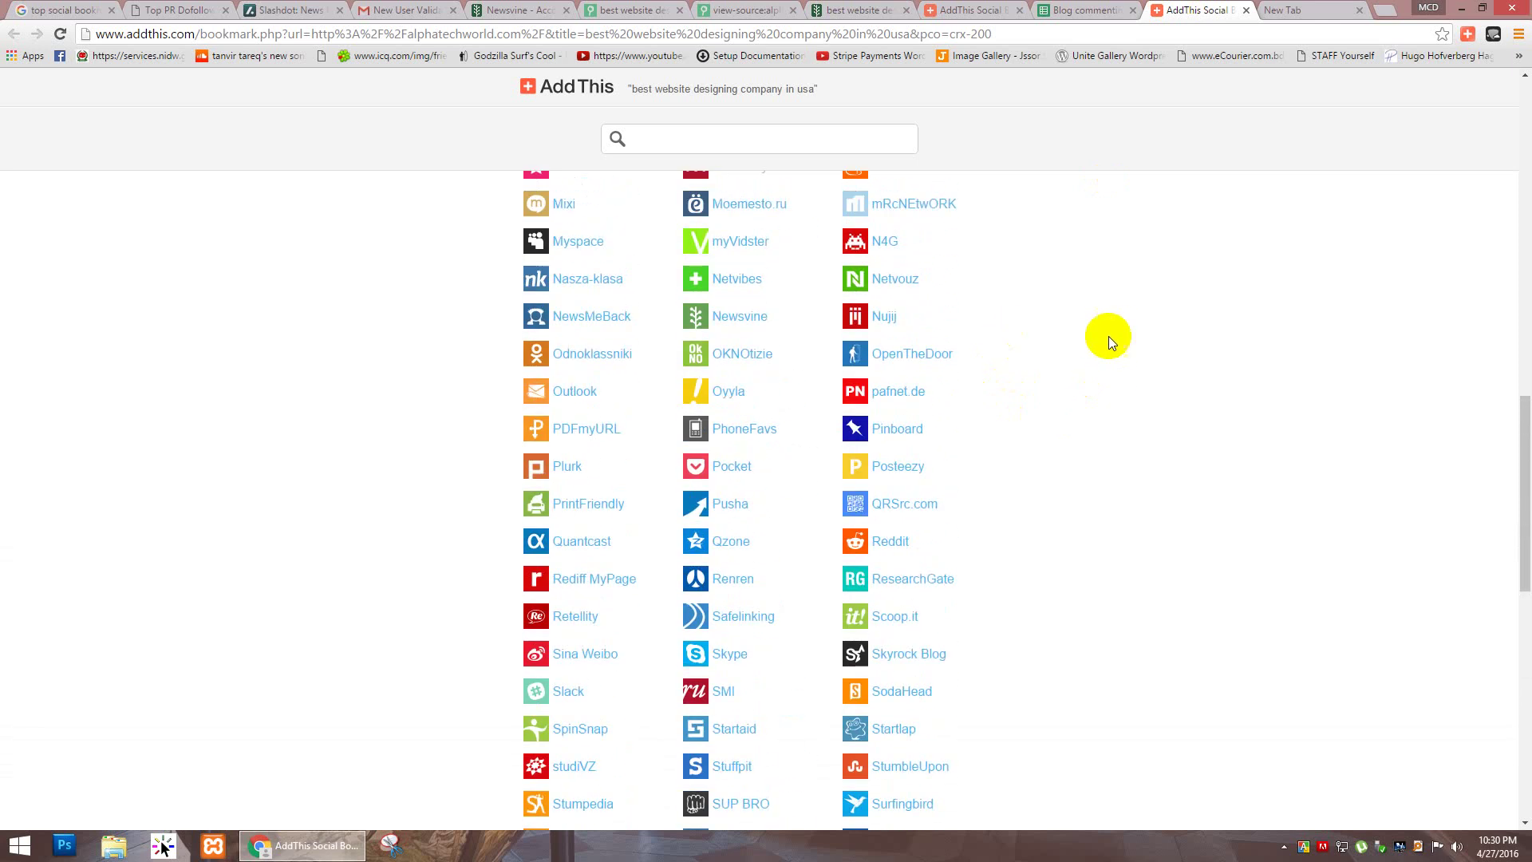
pyautogui.scroll(2, 1128, 336)
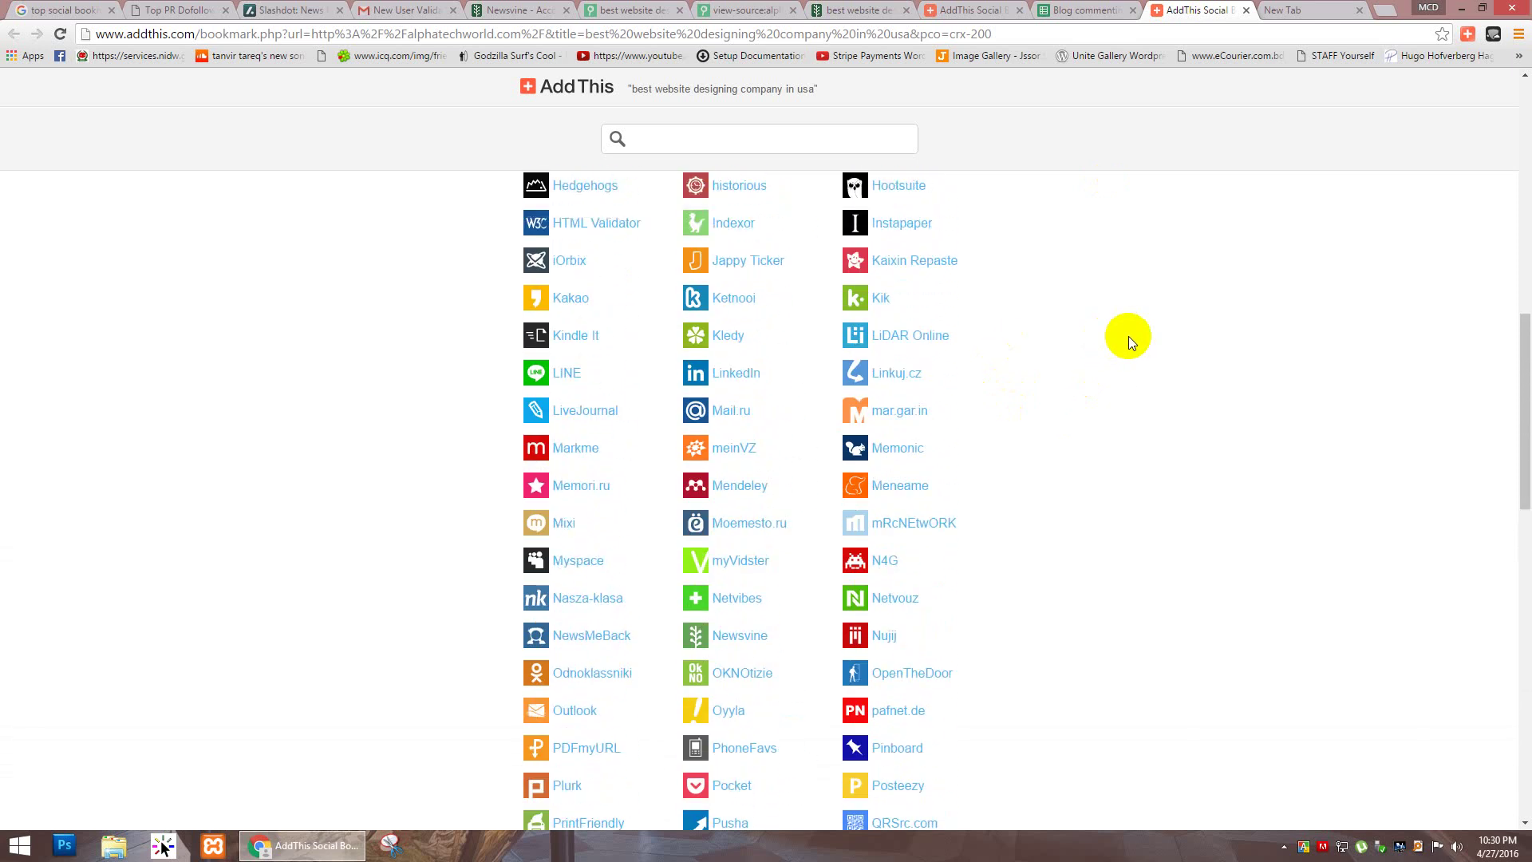
pyautogui.scroll(7, 1128, 336)
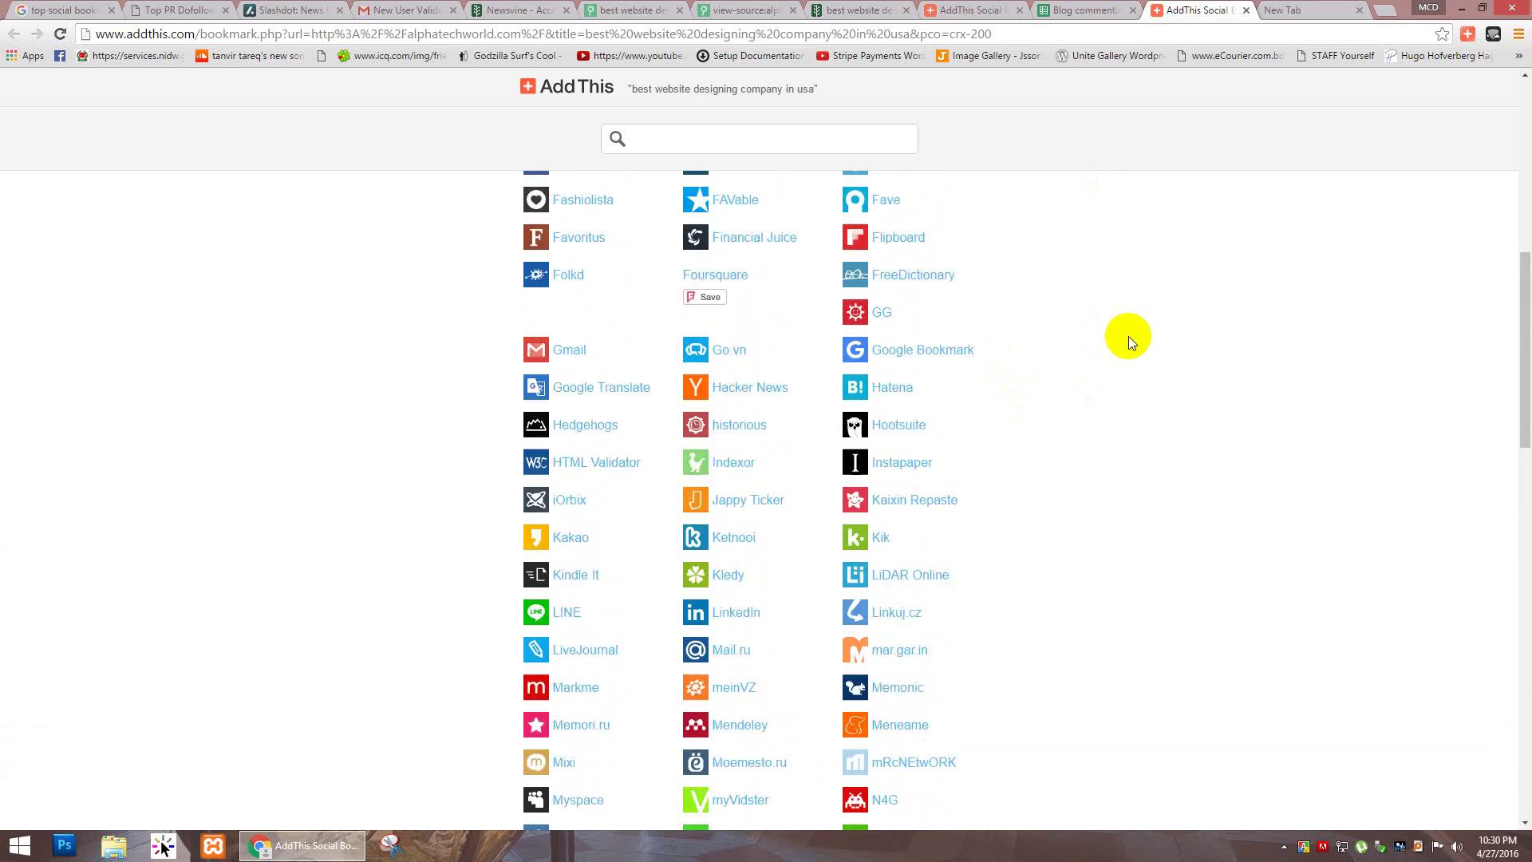
pyautogui.scroll(3, 1132, 332)
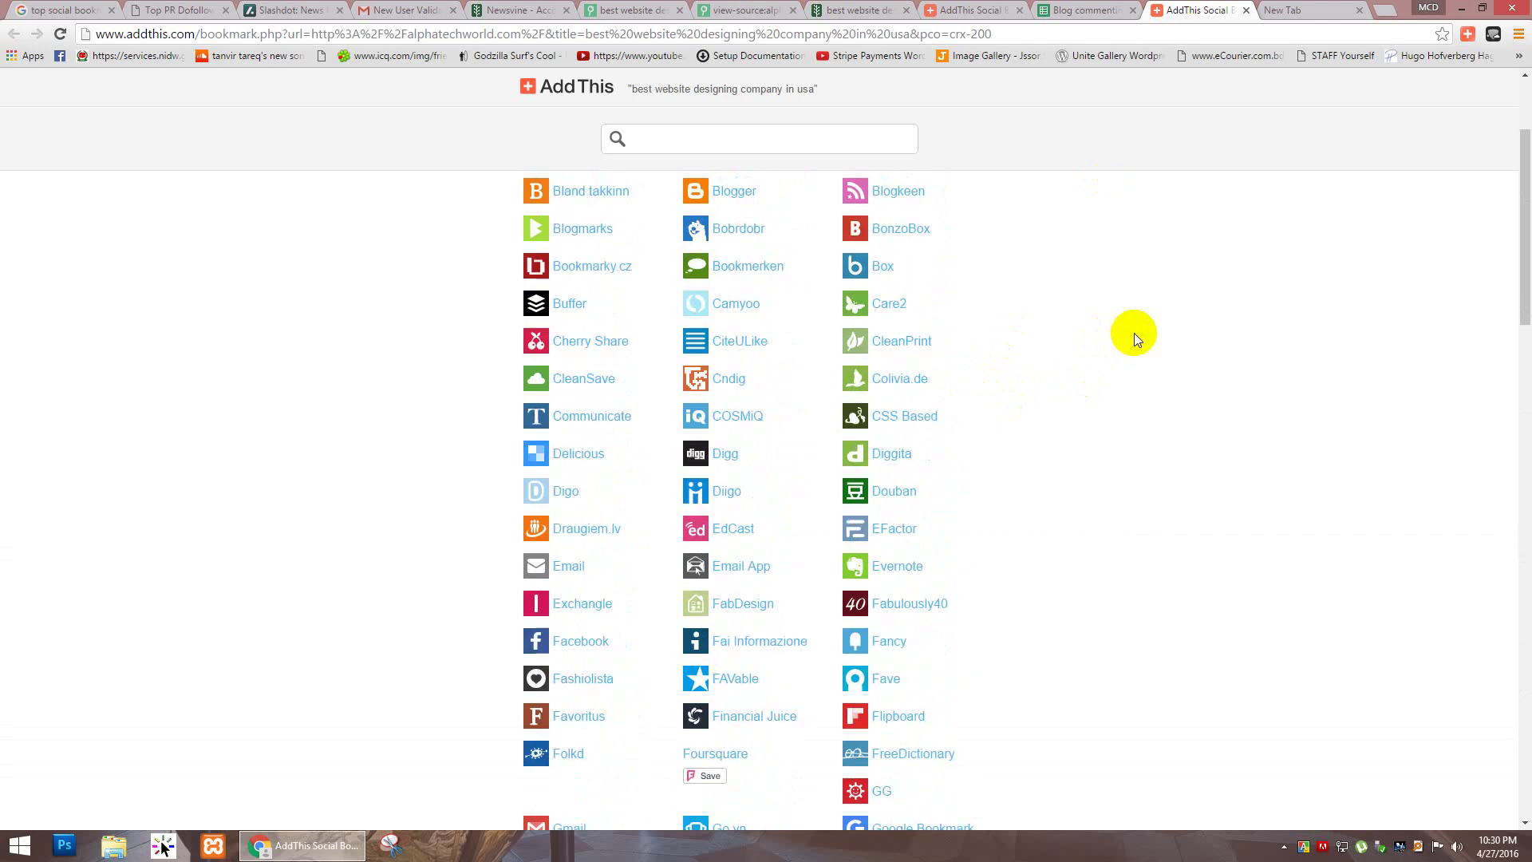
pyautogui.click(713, 138)
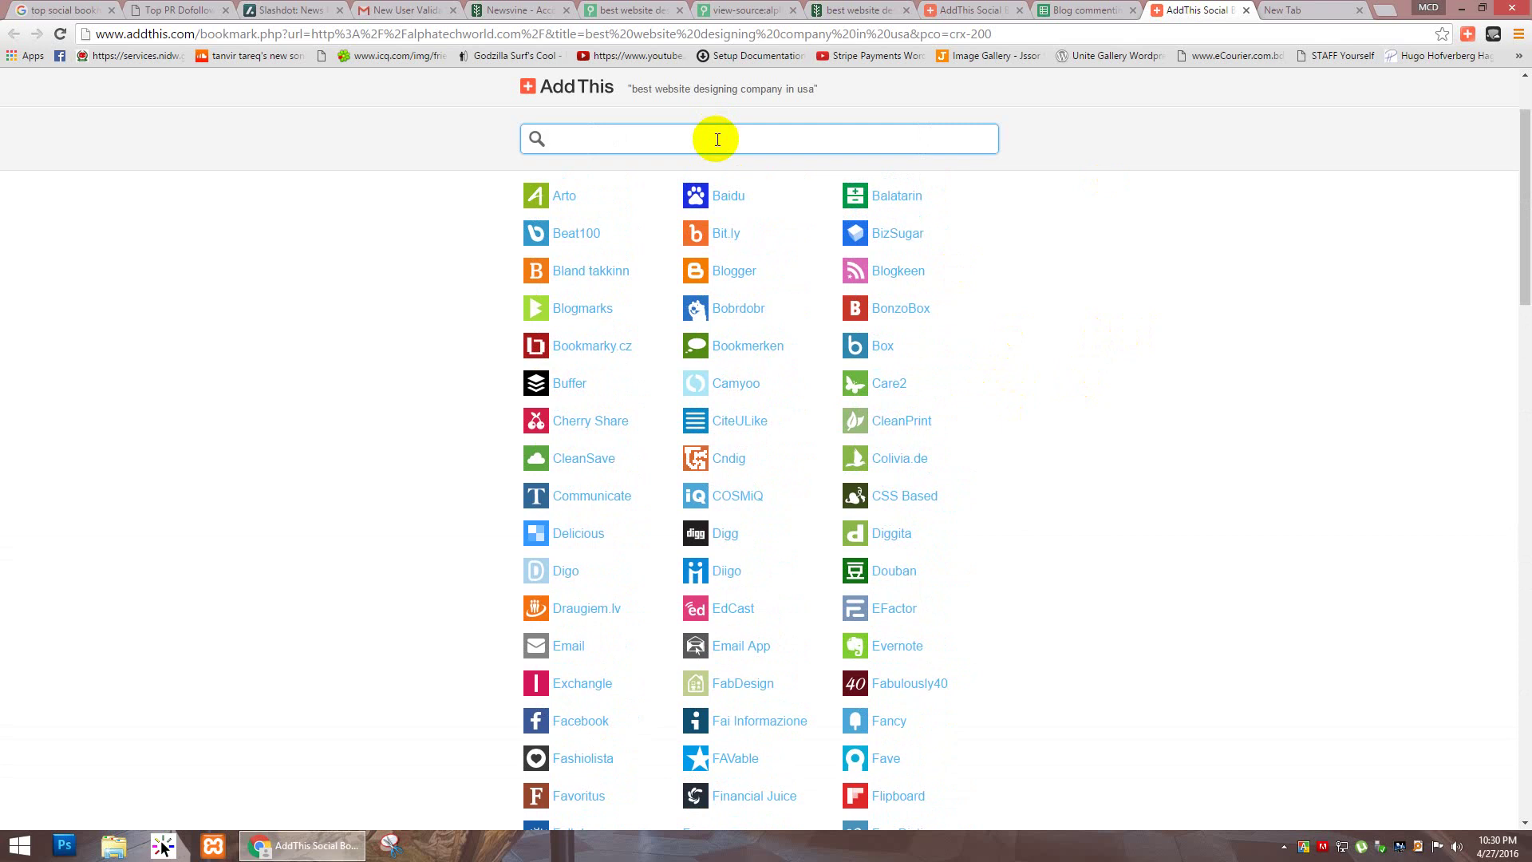
pyautogui.write('my')
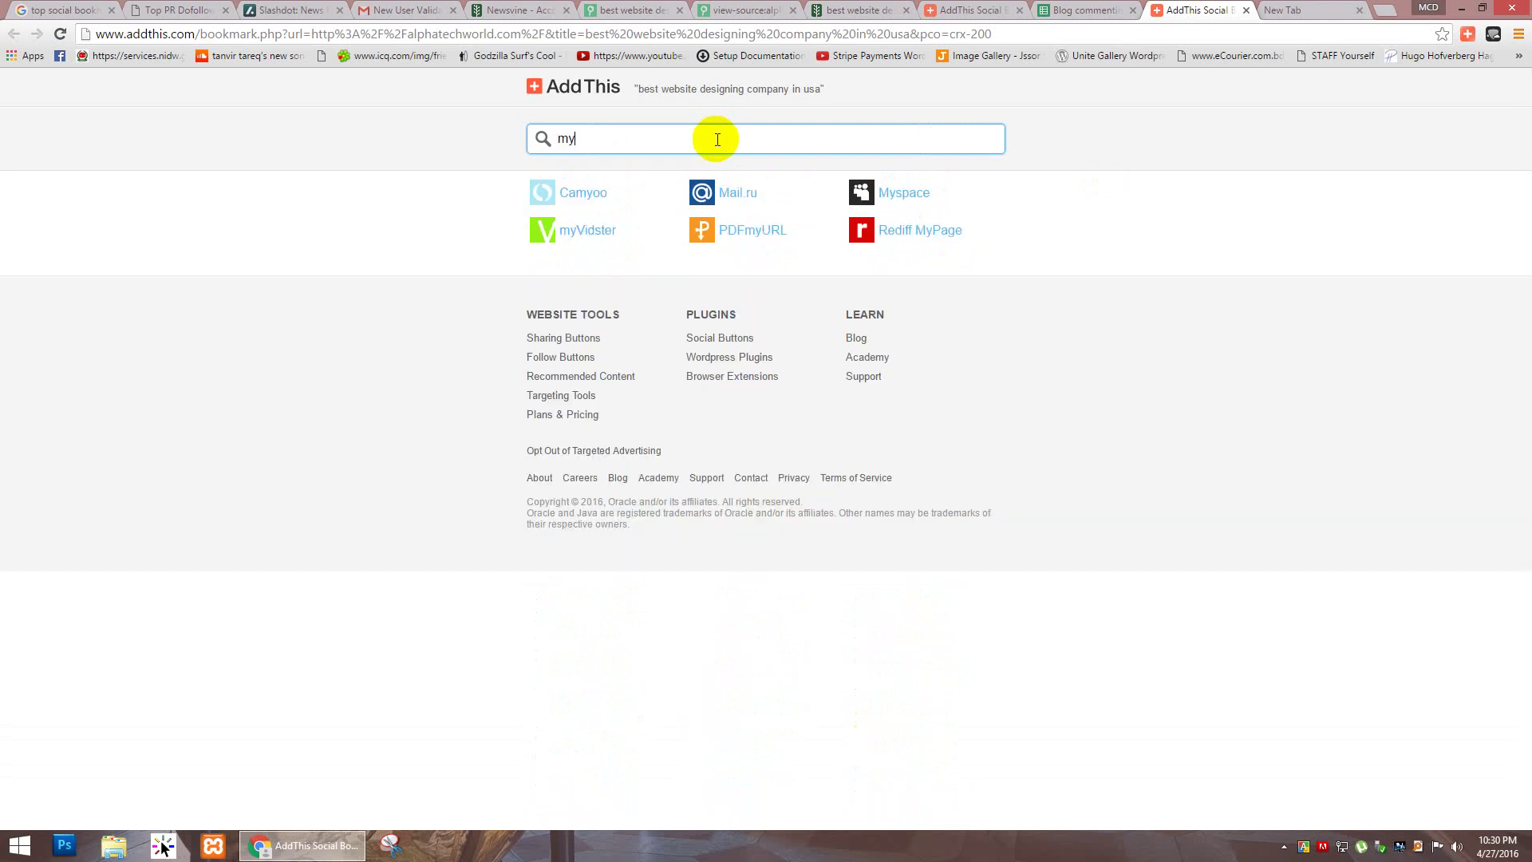
pyautogui.click(909, 194)
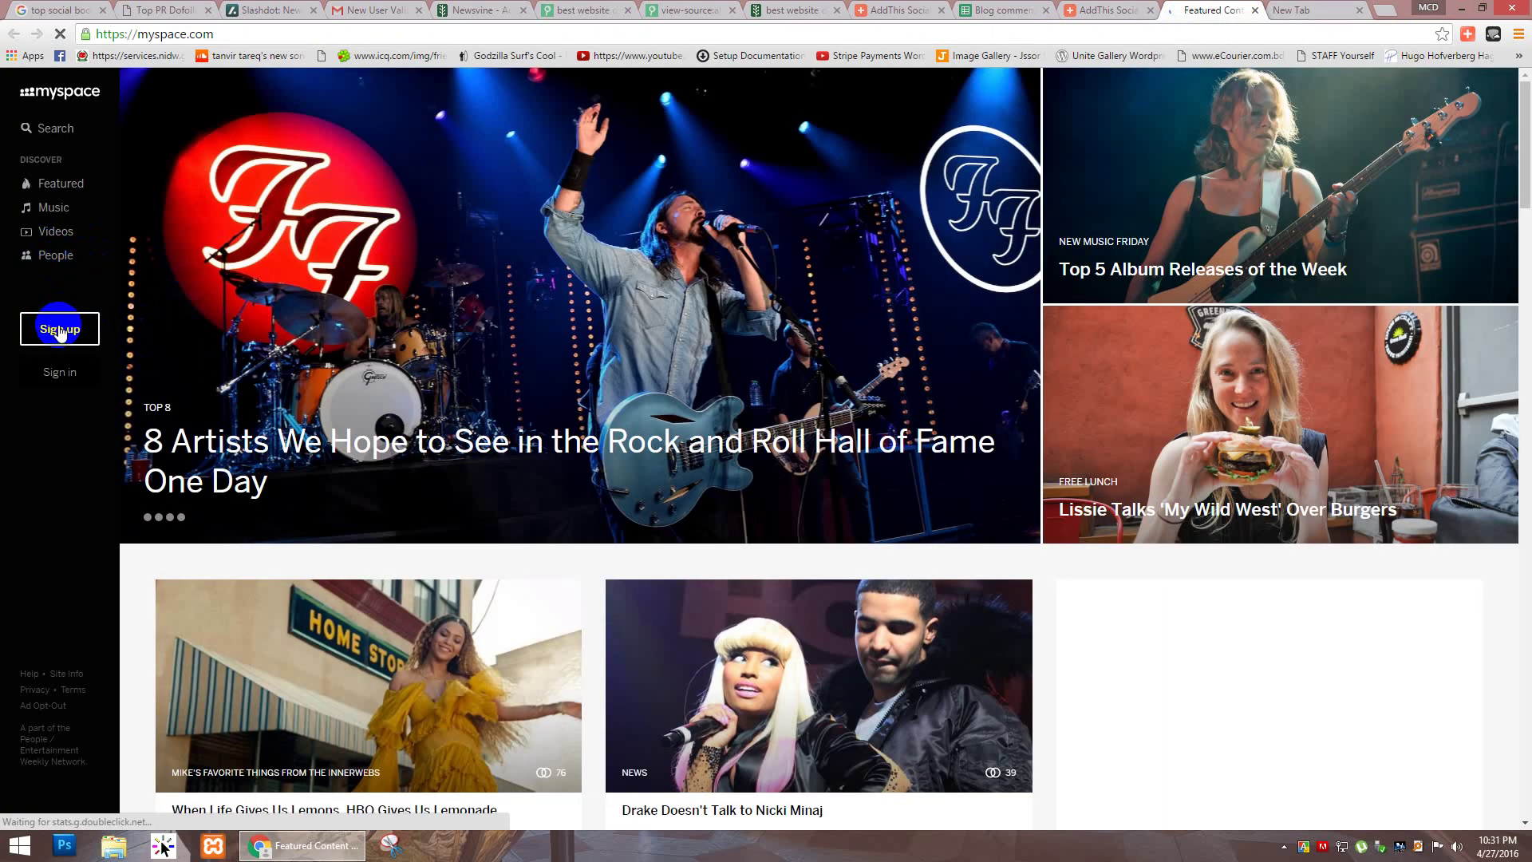
# Step: Close the unused blank tab and choose Twitter as the Myspace signup method
pyautogui.click(59, 331)
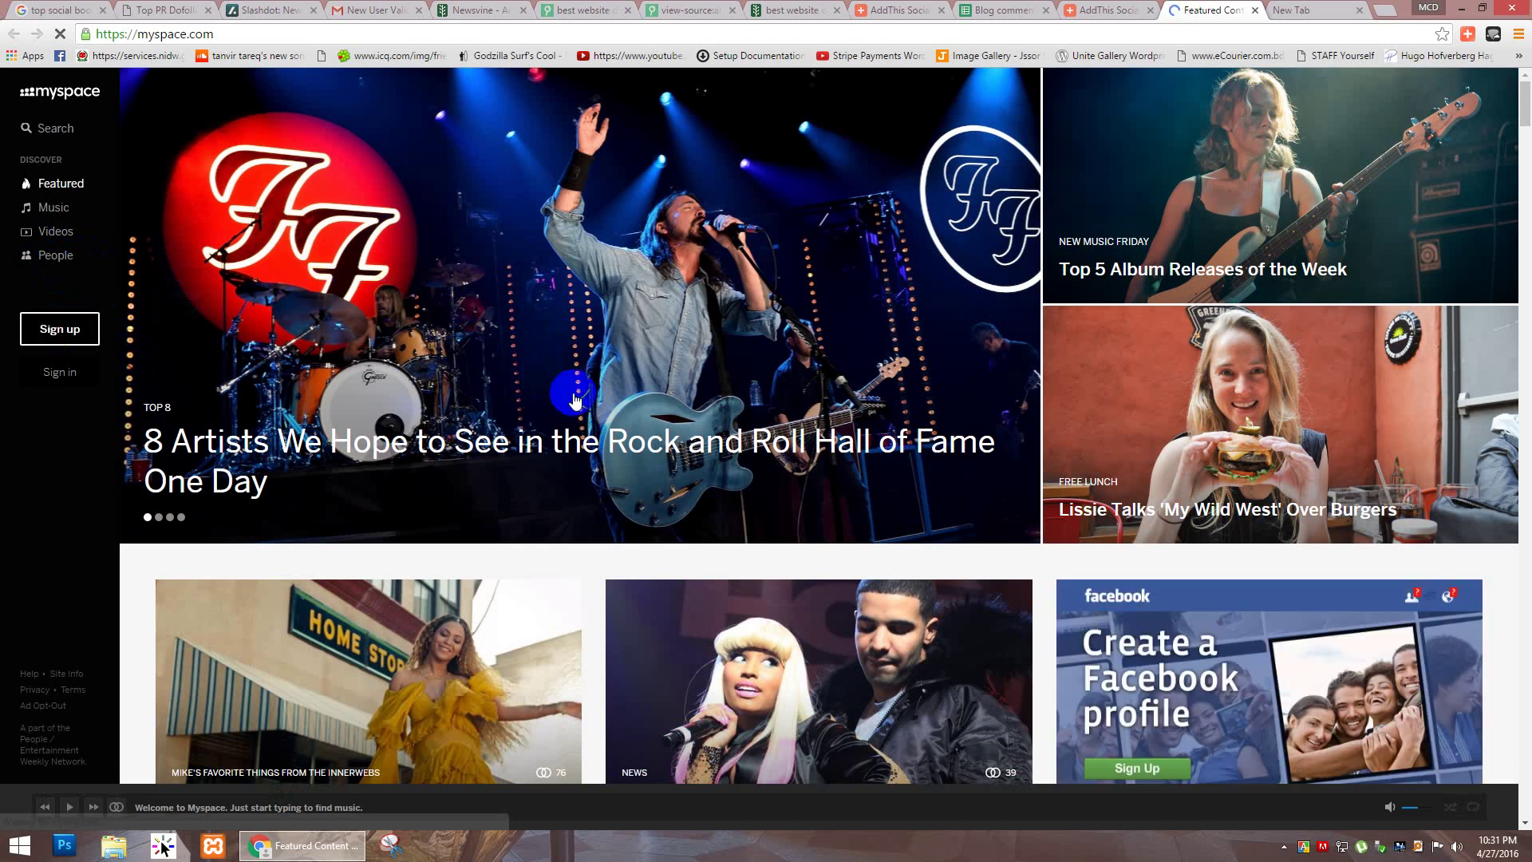
pyautogui.click(1356, 10)
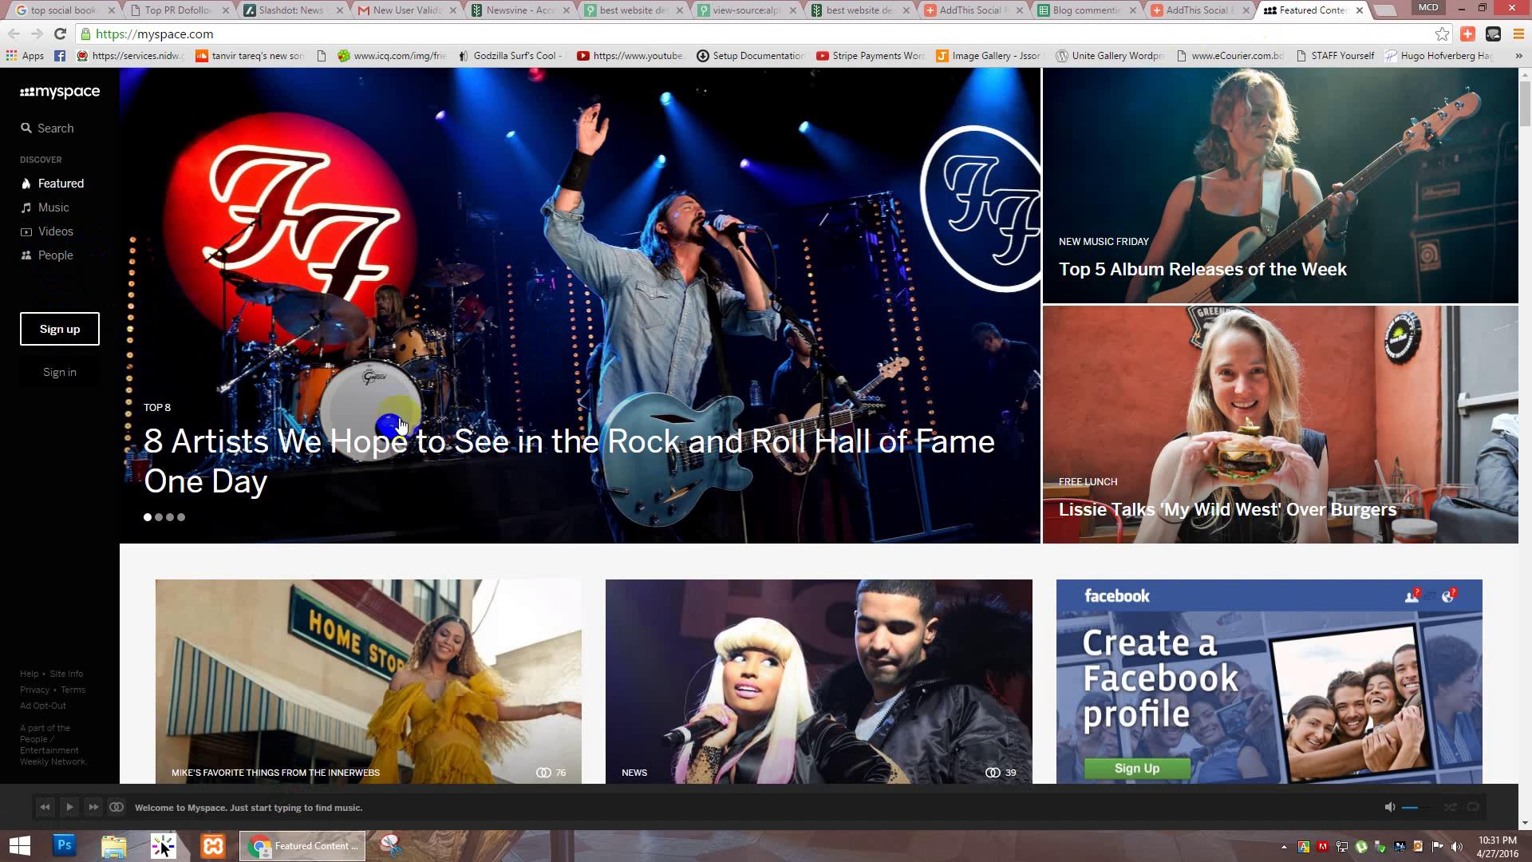
pyautogui.click(60, 328)
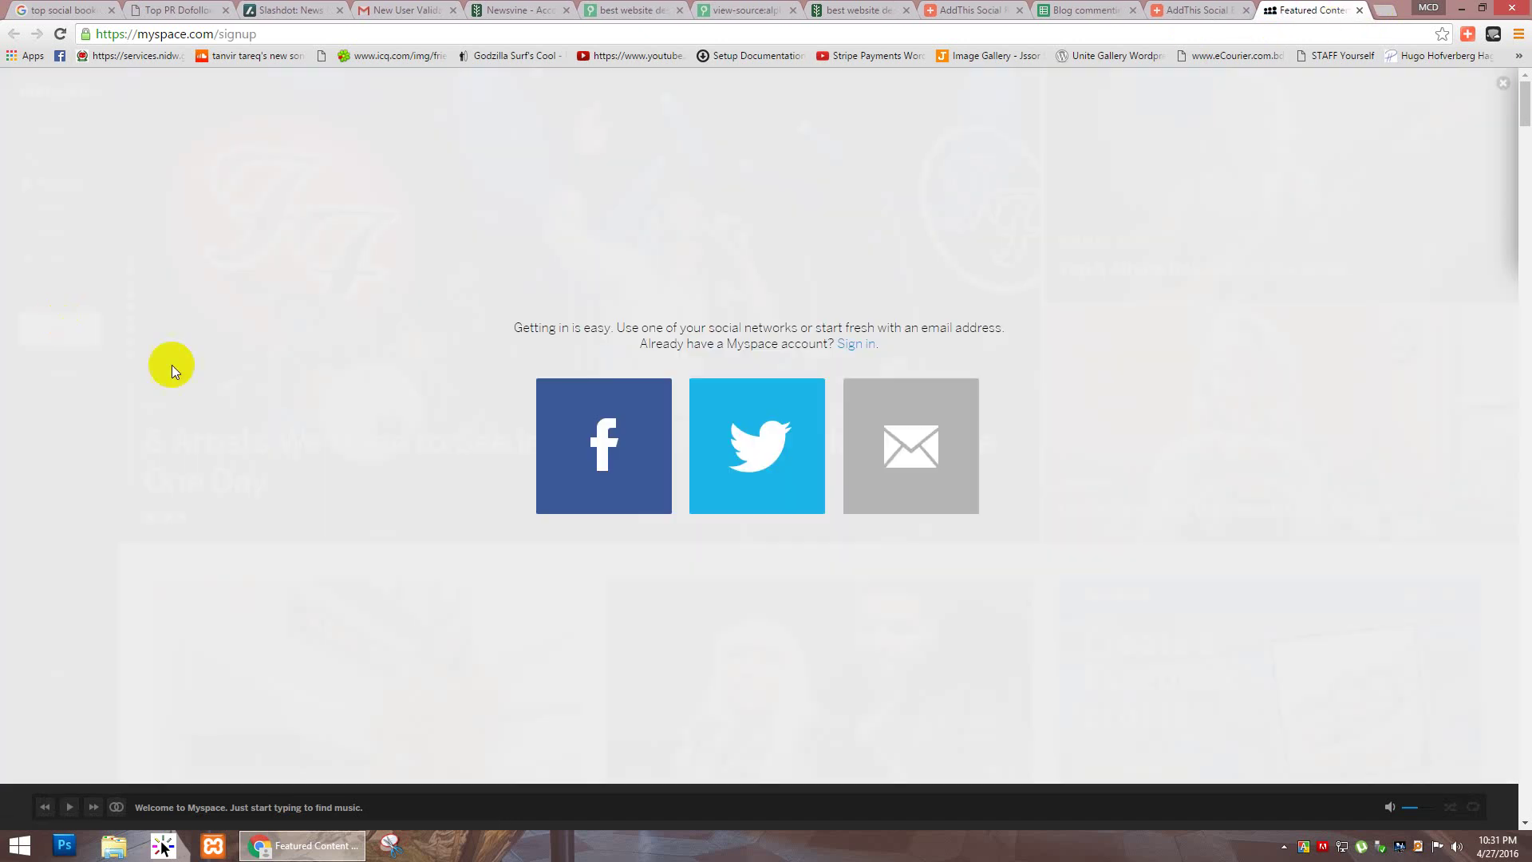
pyautogui.click(755, 443)
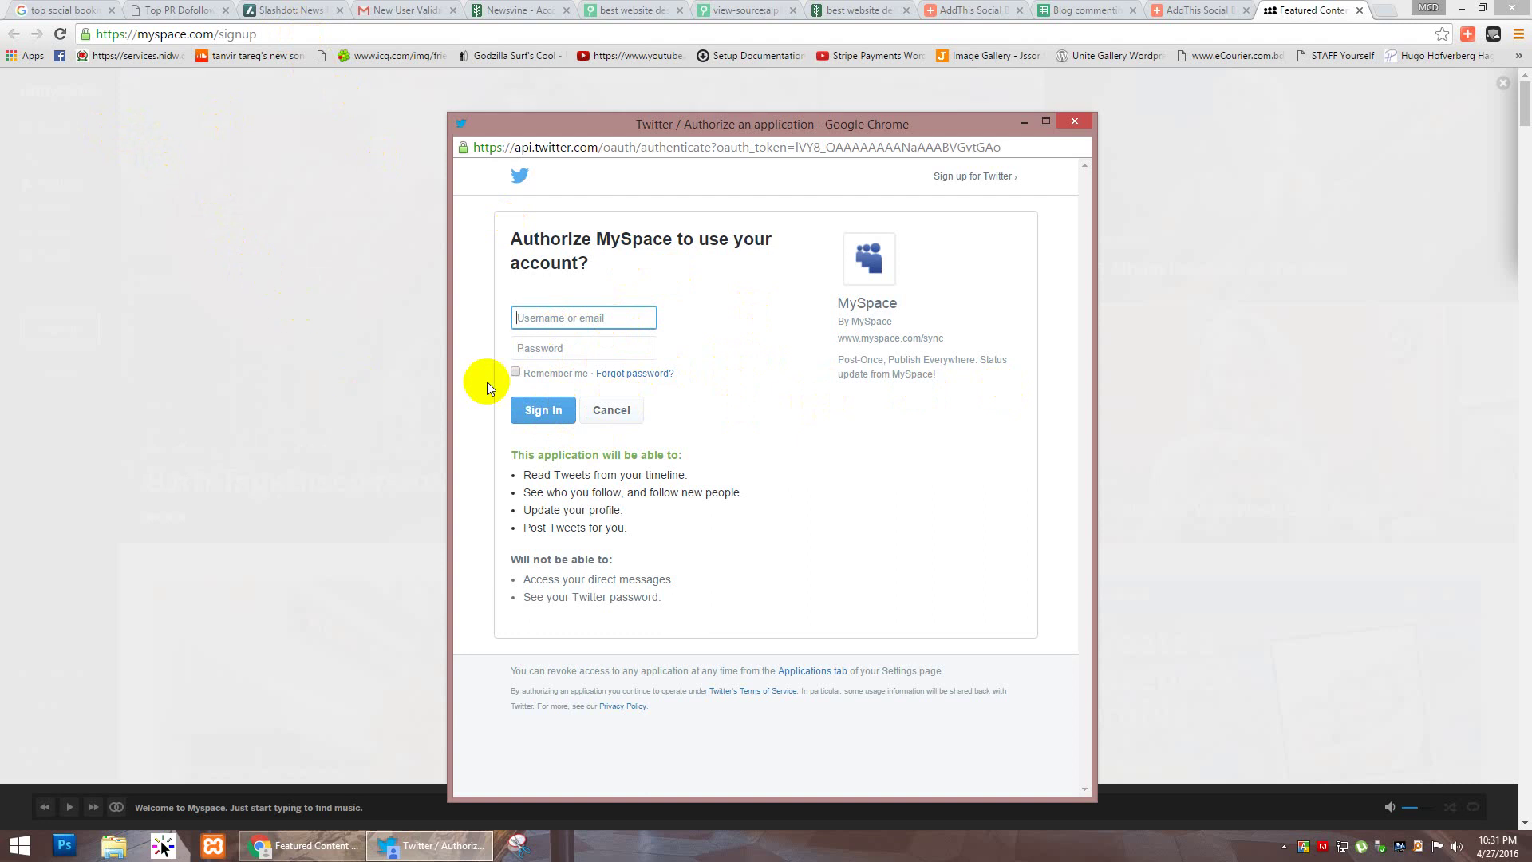
# Step: Move and close the Twitter authorization popup, then reopen it from Myspace's Twitter option
pyautogui.moveTo(674, 123); pyautogui.dragTo(722, 89)
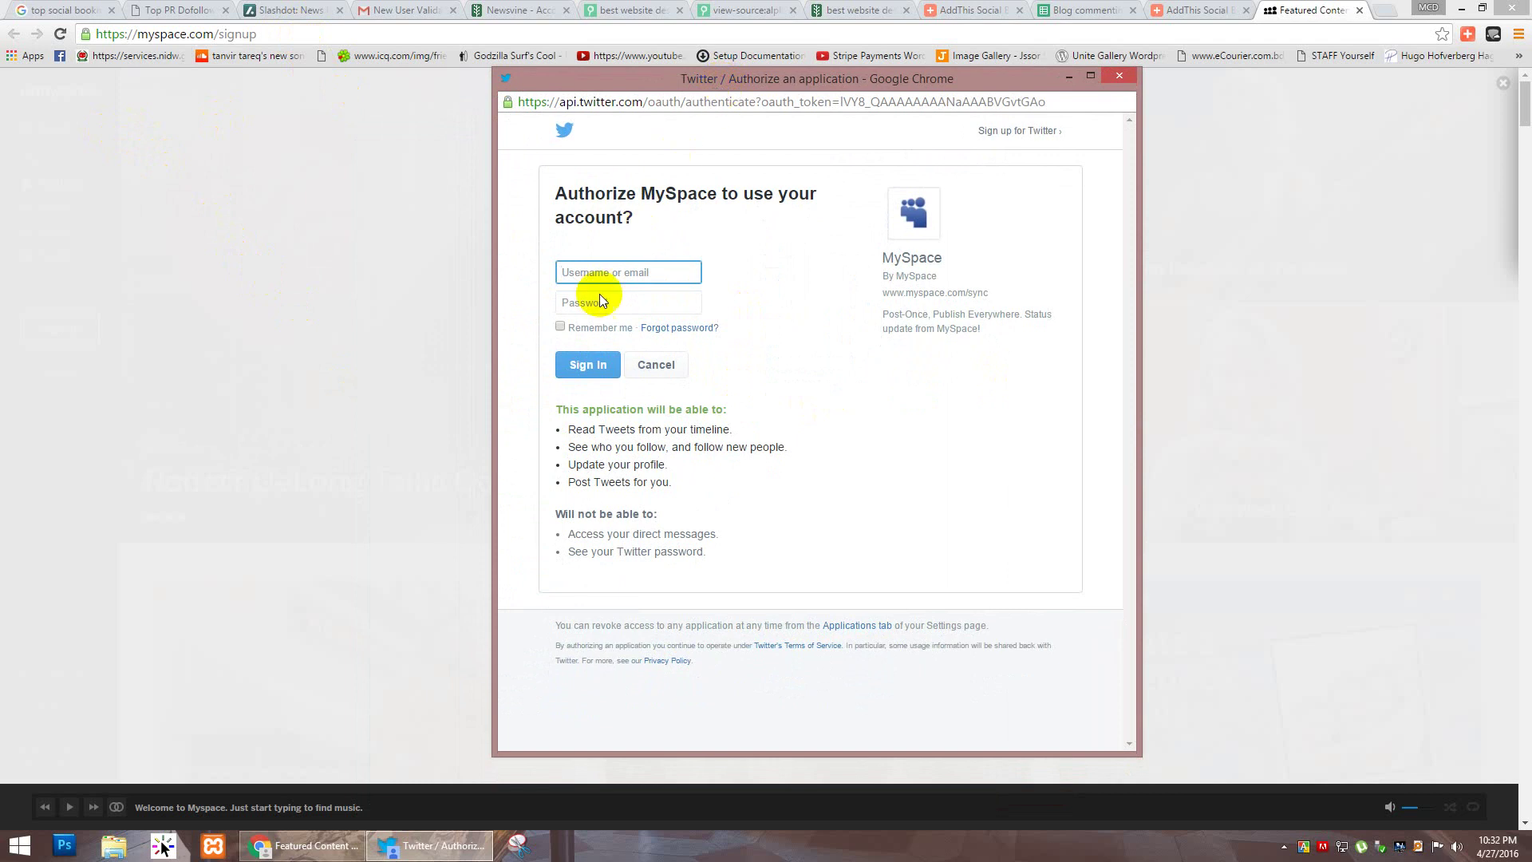
pyautogui.click(1122, 76)
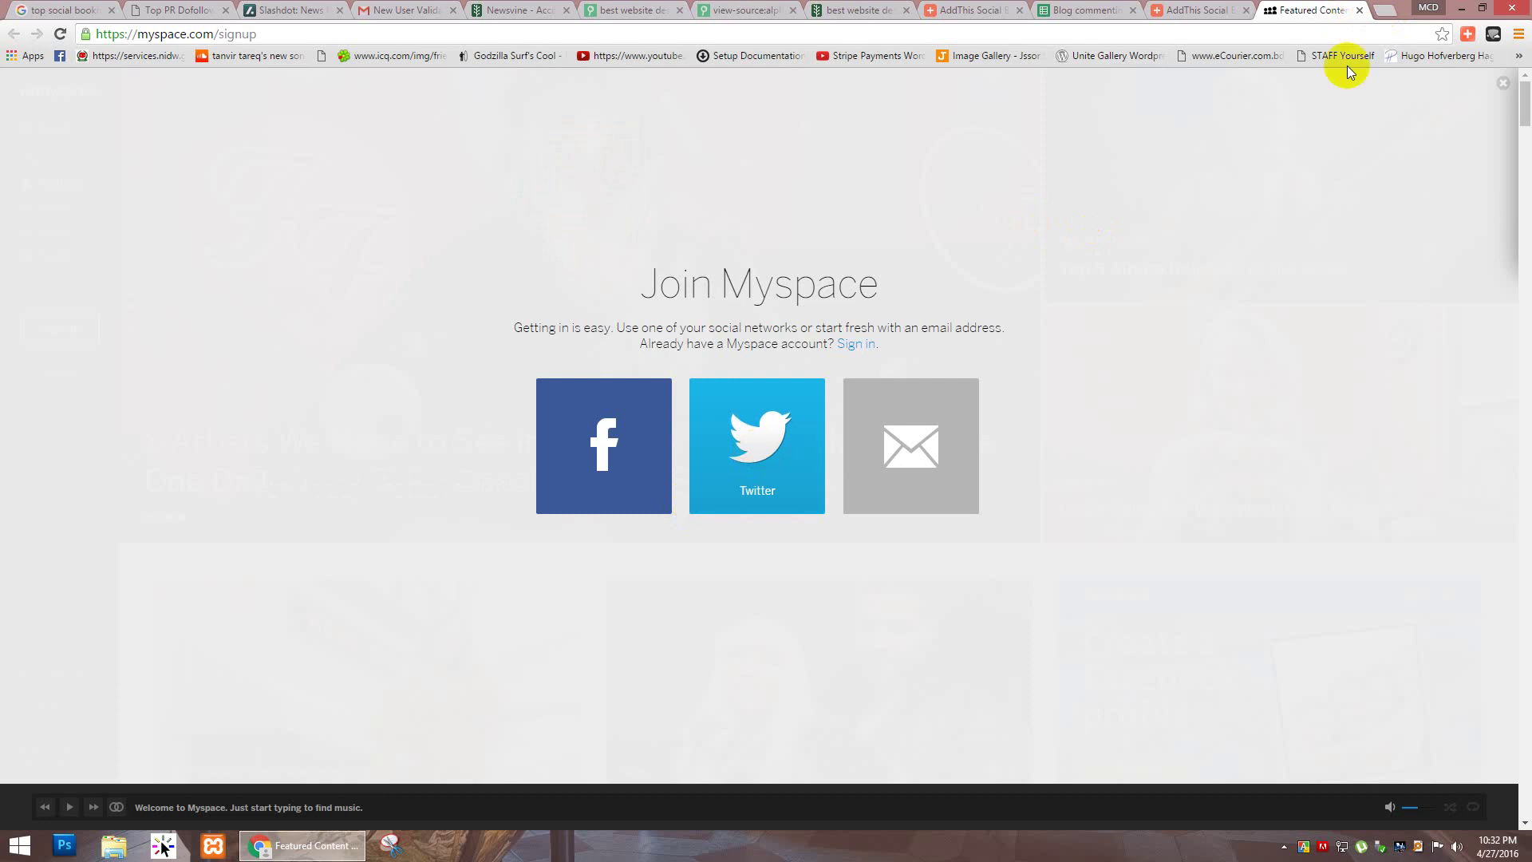
pyautogui.click(757, 439)
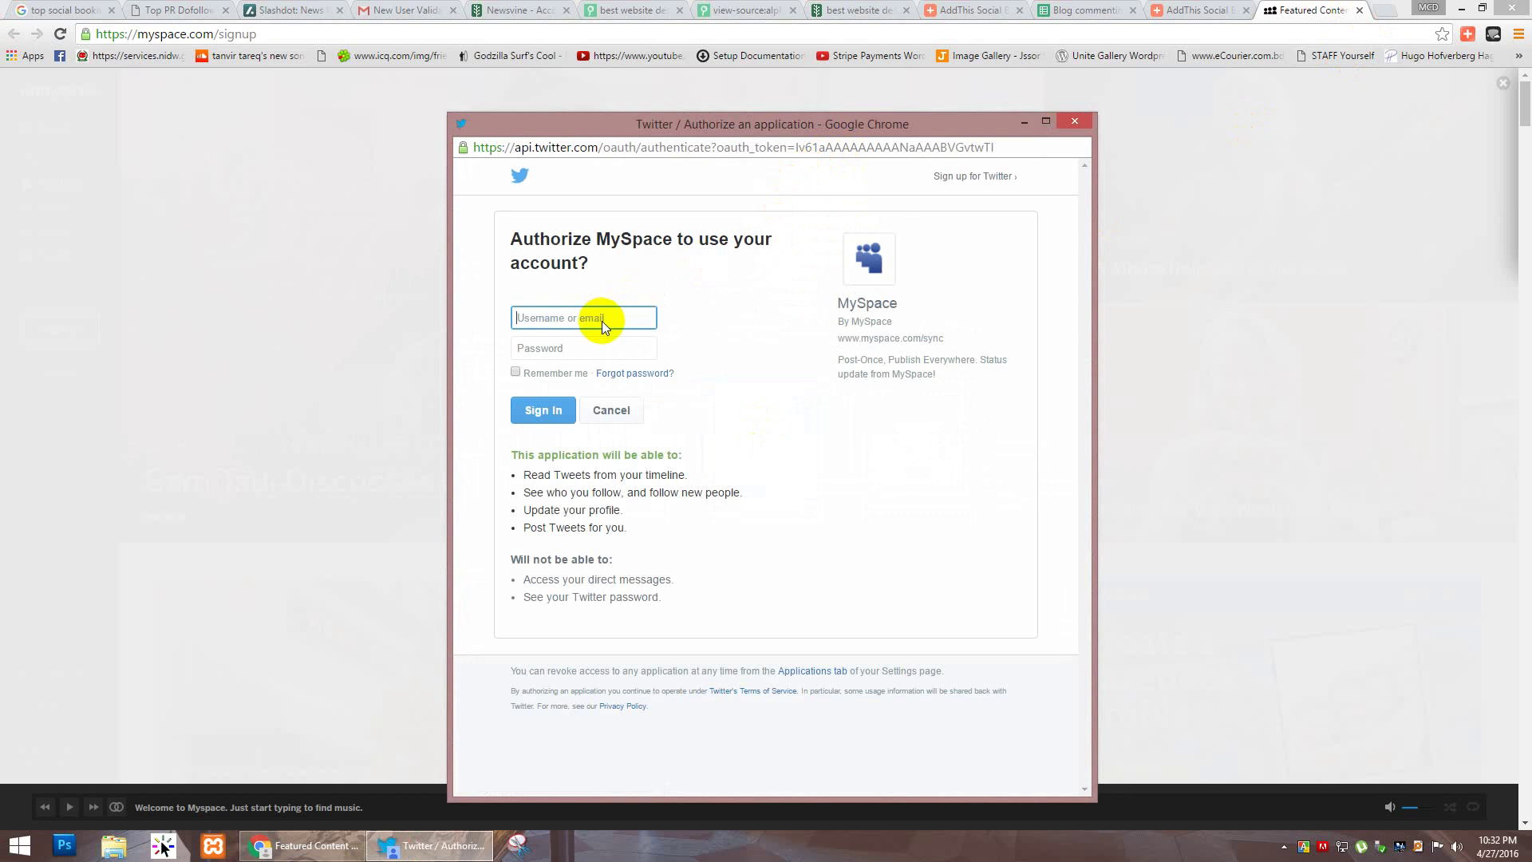
# Step: Enter the username 'alphatechwor' and a password, then switch to signing up for a new Twitter account
pyautogui.write('alphatechworld')
pyautogui.press('Tab')
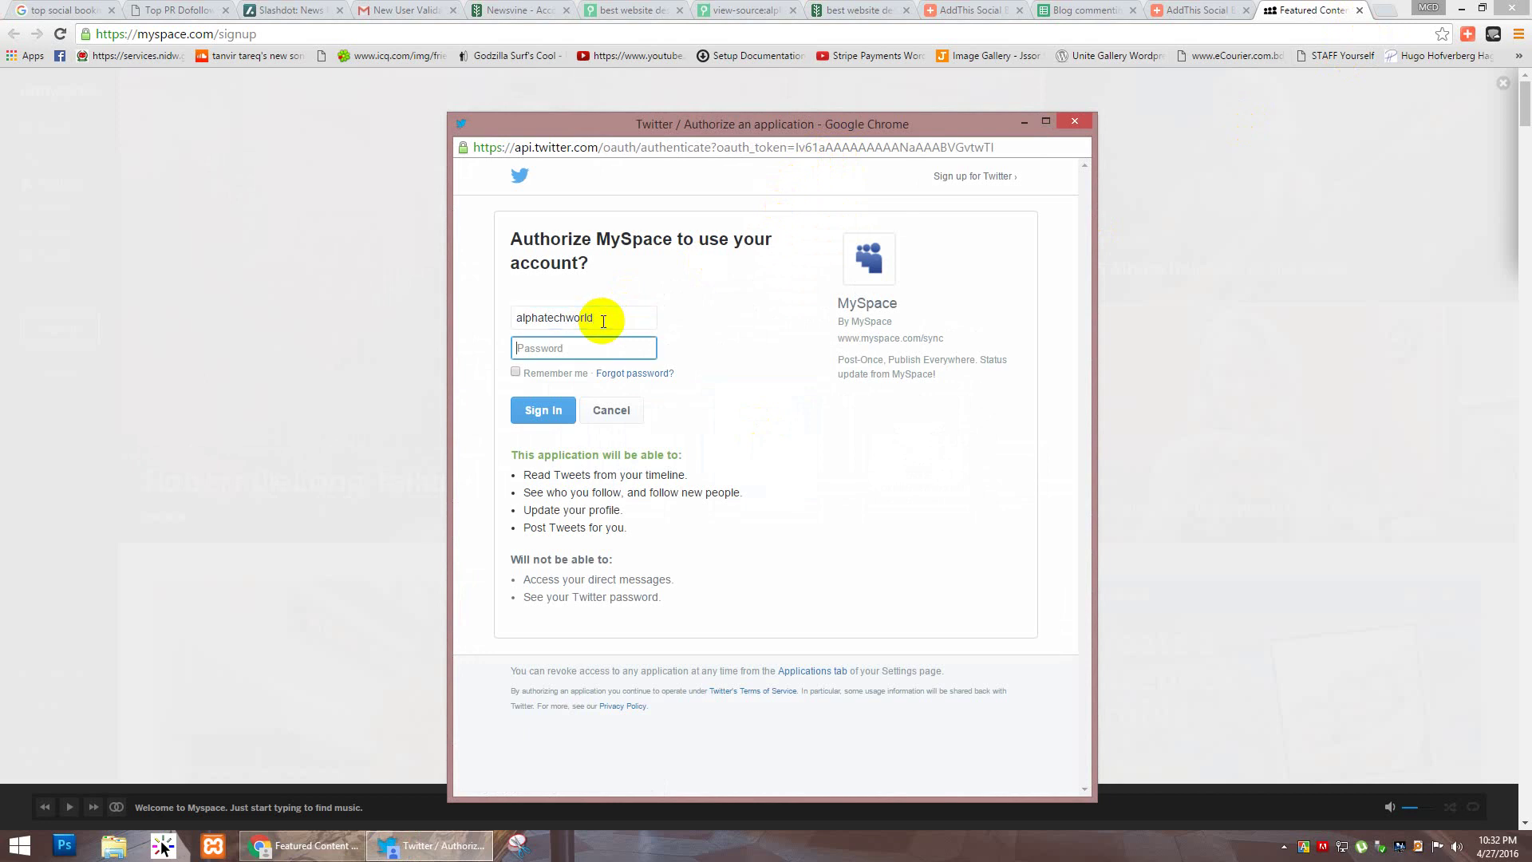
pyautogui.write('••')
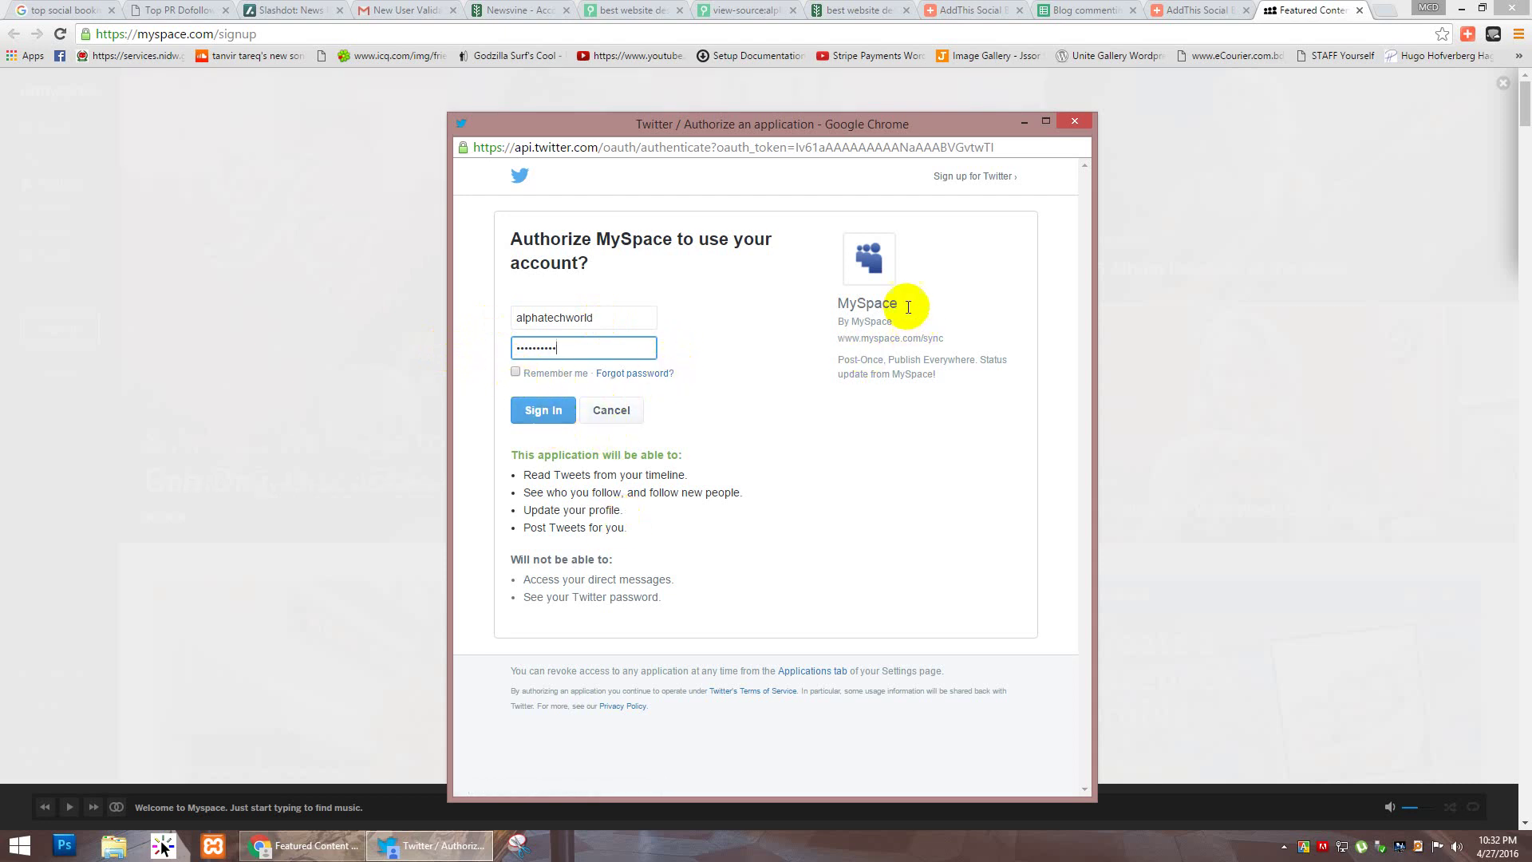
pyautogui.click(968, 173)
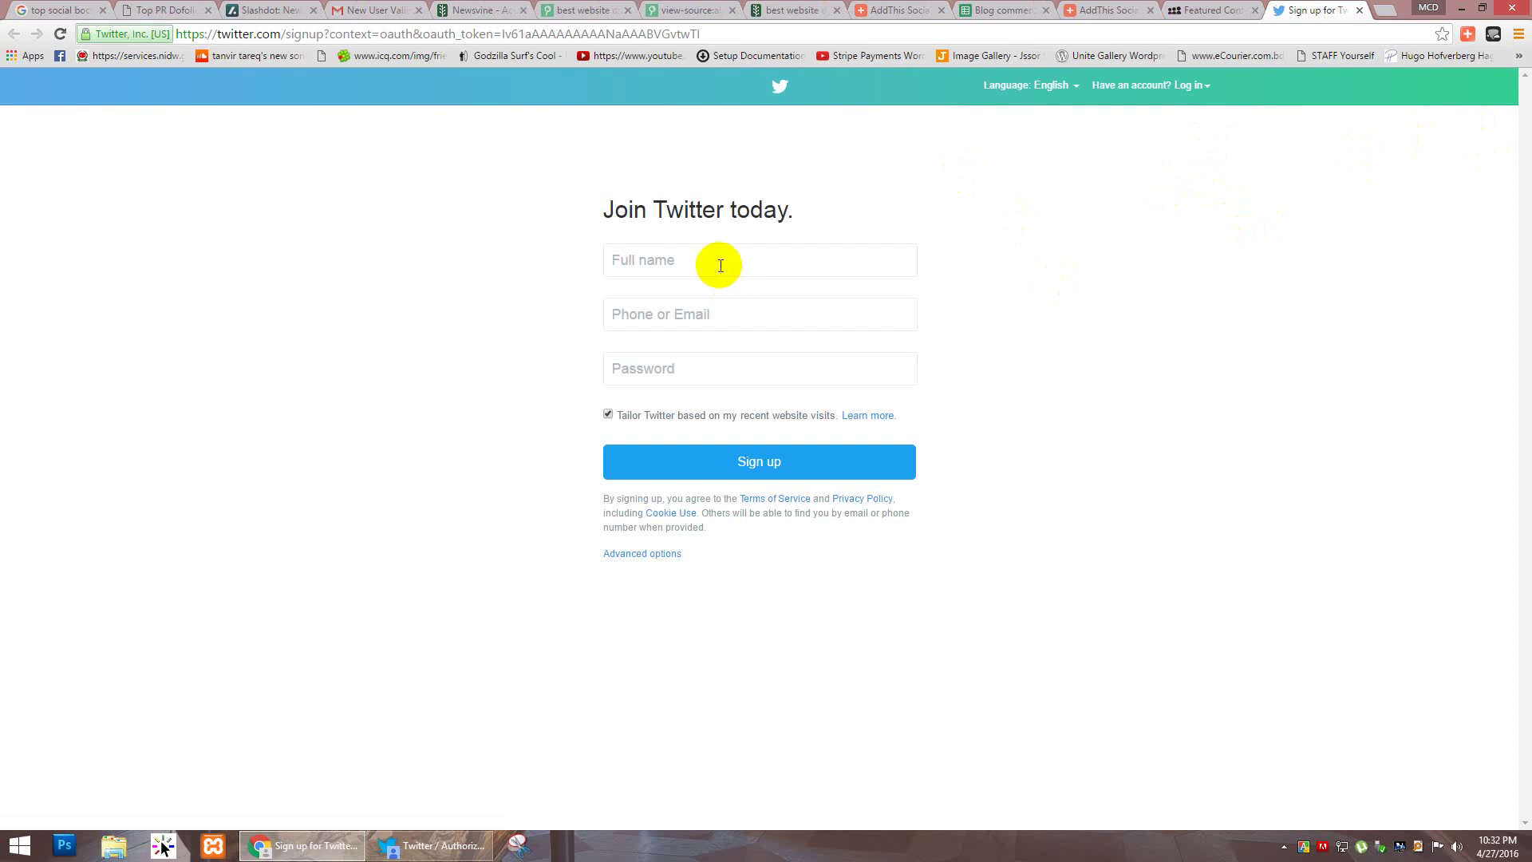
# Step: Fill the Twitter signup form with full name 'alphatechworld', the account's e-mail, and a password
pyautogui.click(721, 266)
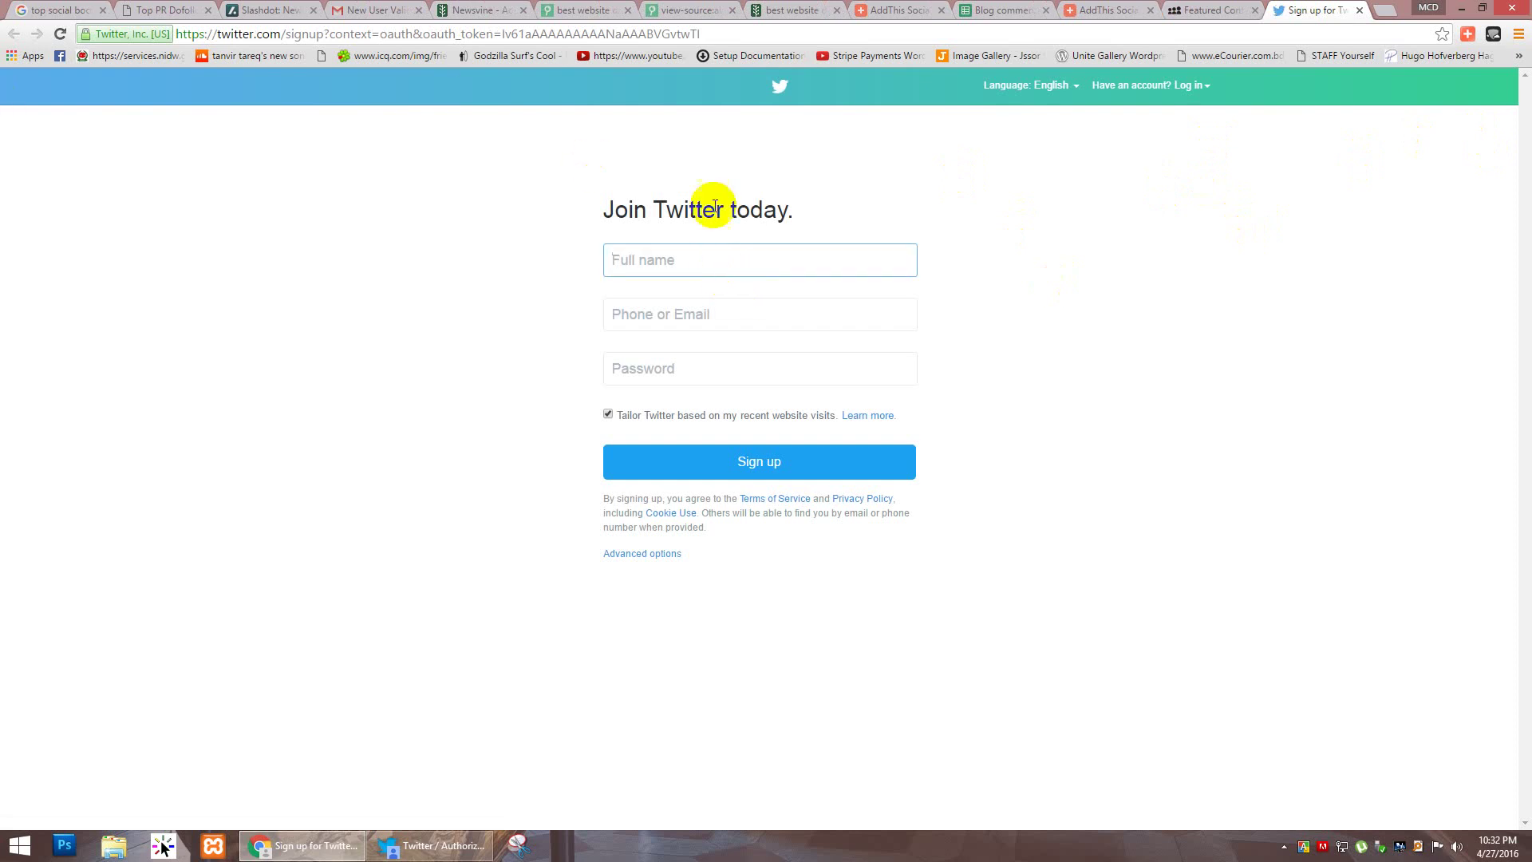
pyautogui.write('alphat')
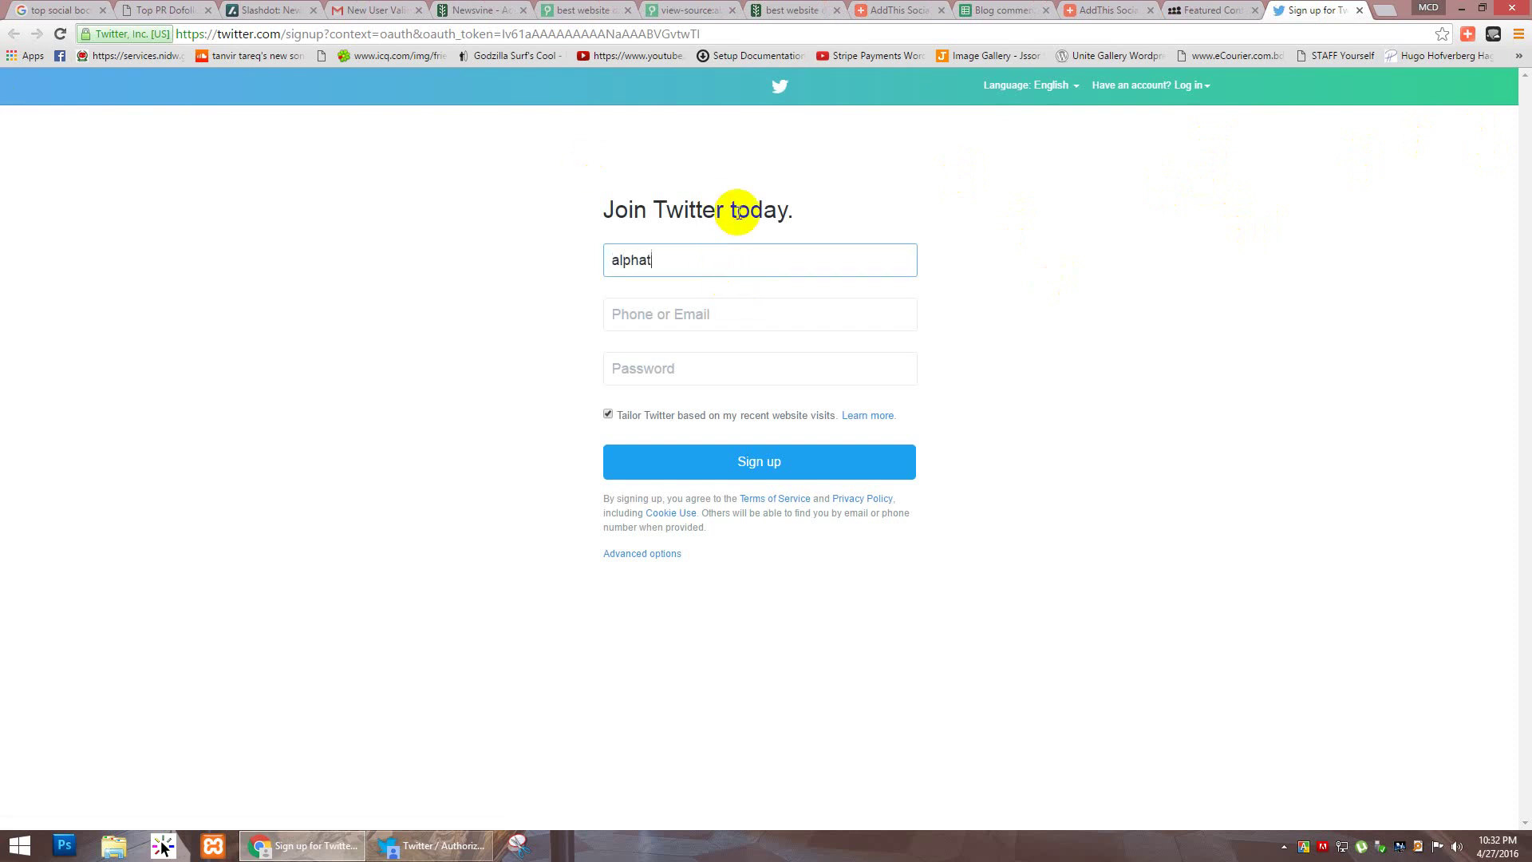
pyautogui.write('echworld')
pyautogui.press('Tab')
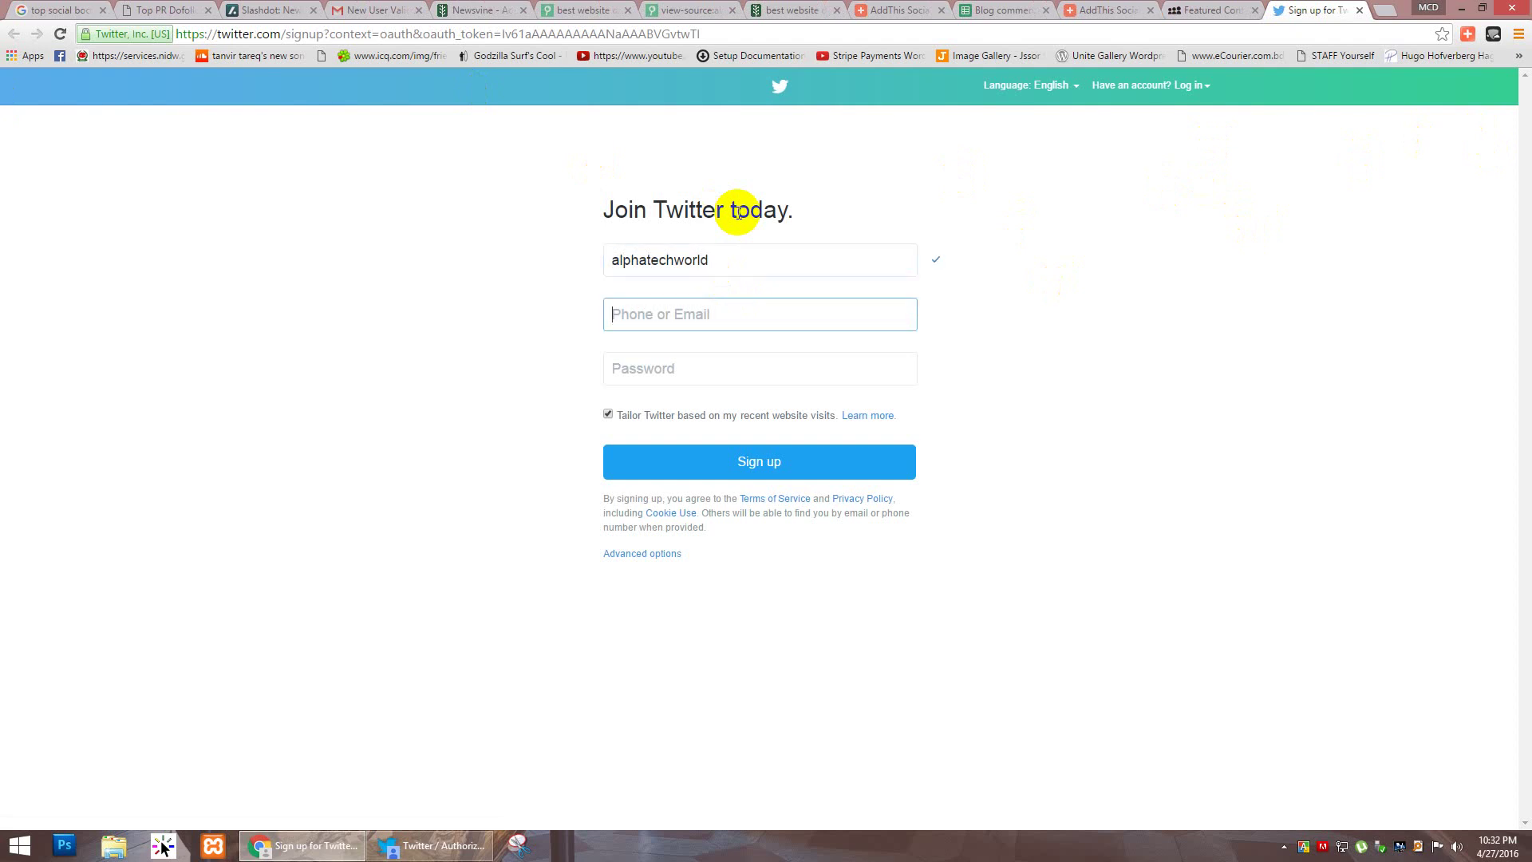
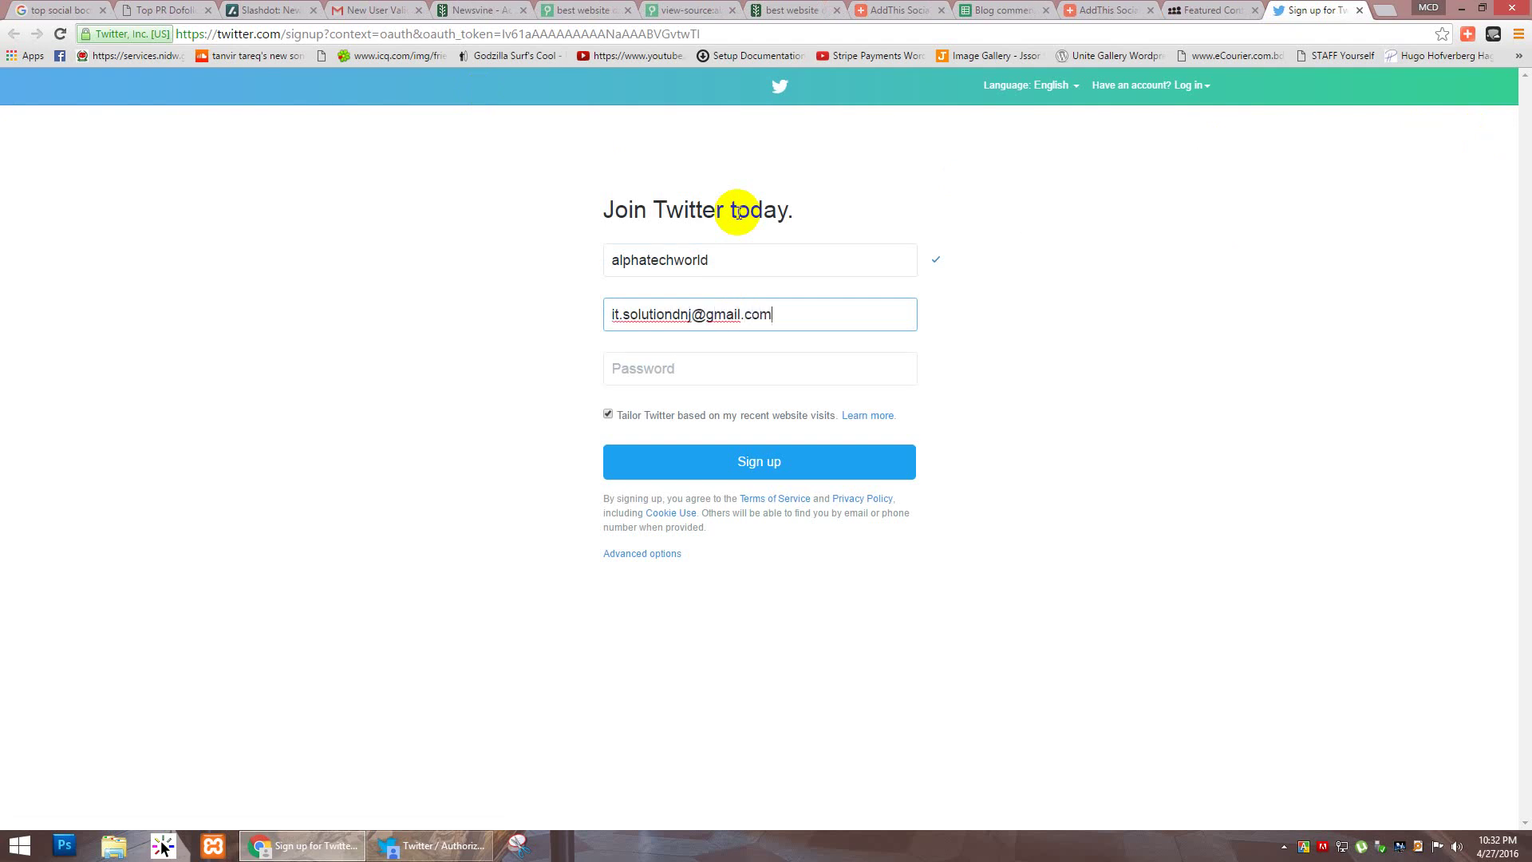
pyautogui.press('Tab')
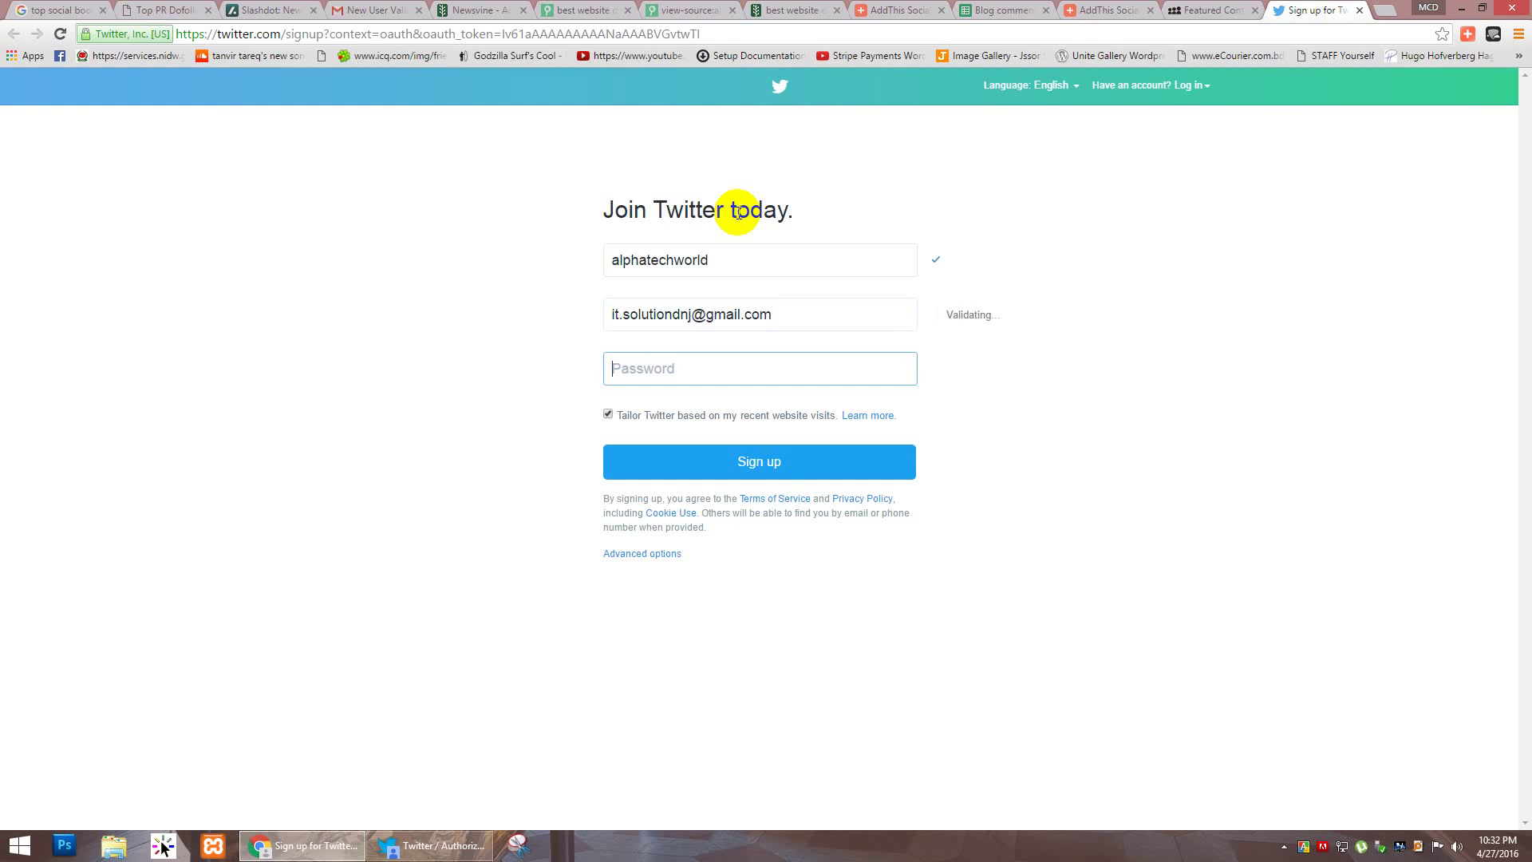
pyautogui.write('••••••••••')
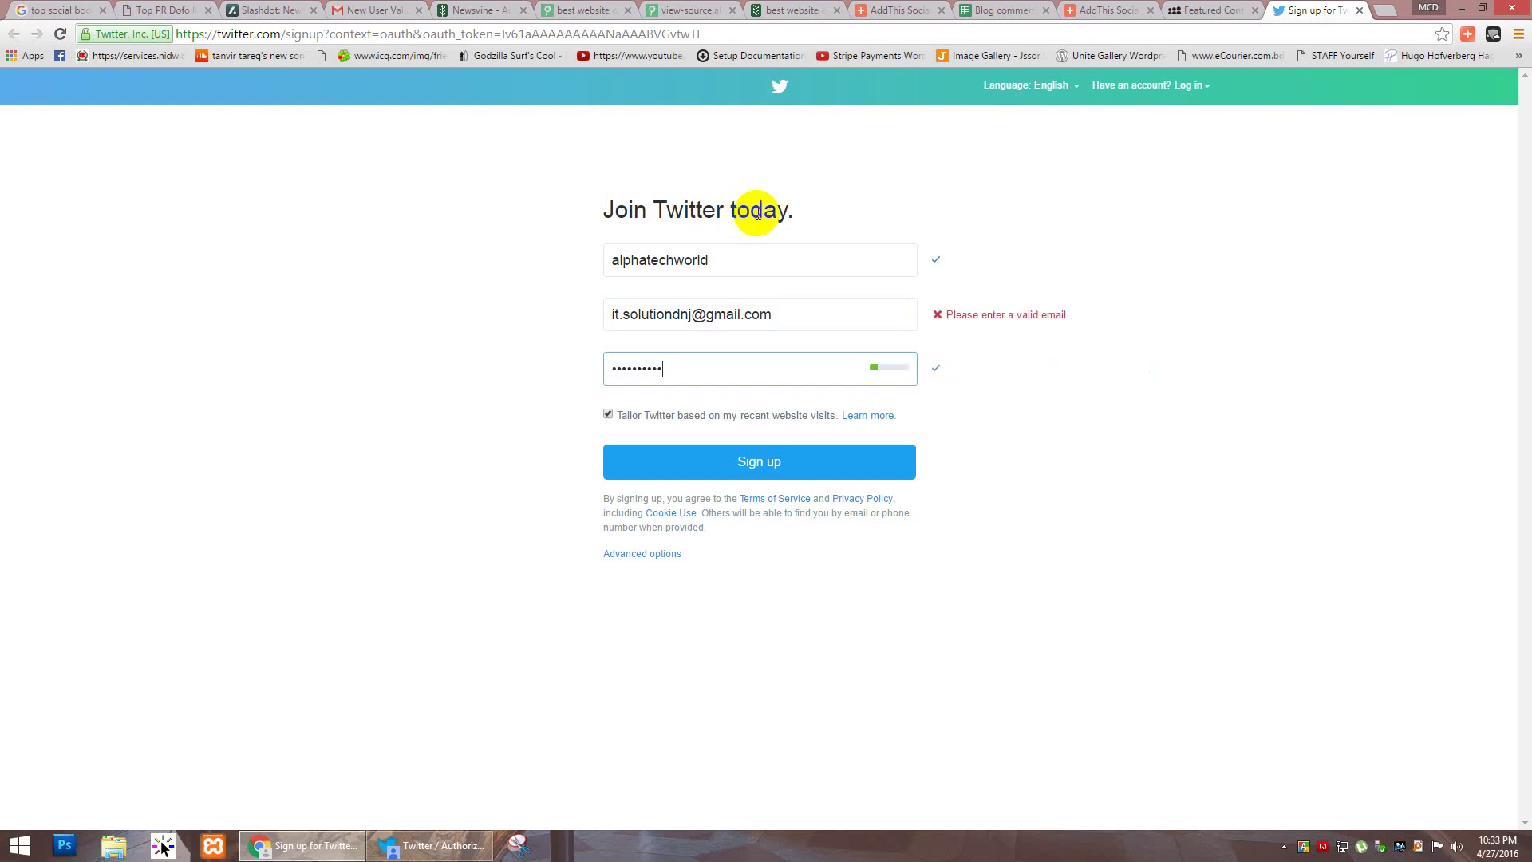
# Step: Correct the e-mail, submit the form twice, then follow the 'recover your password' link
pyautogui.click(835, 313)
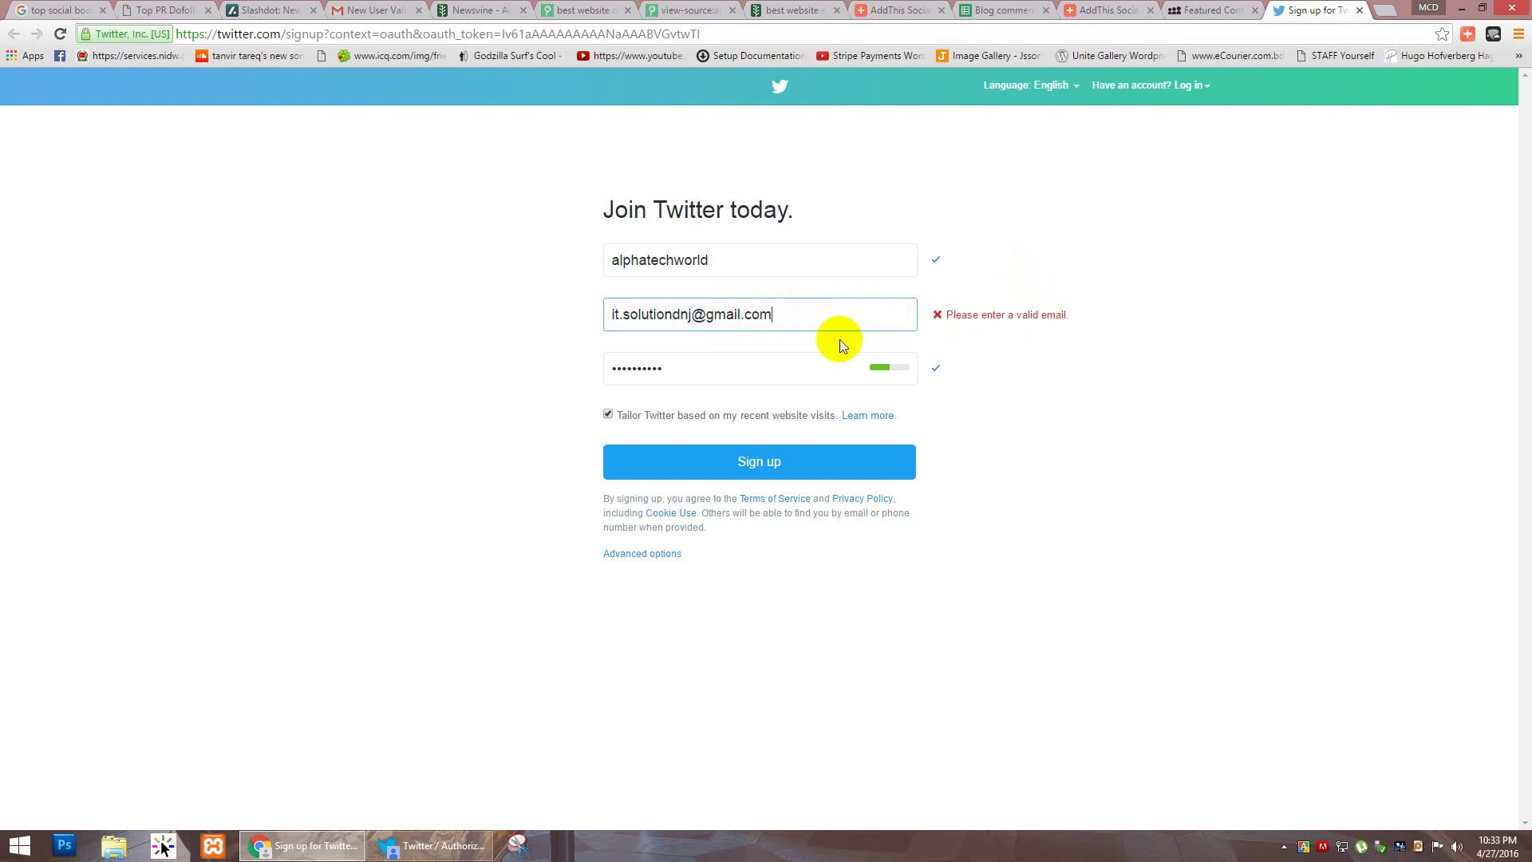
pyautogui.write('.')
pyautogui.press('BackSpace')
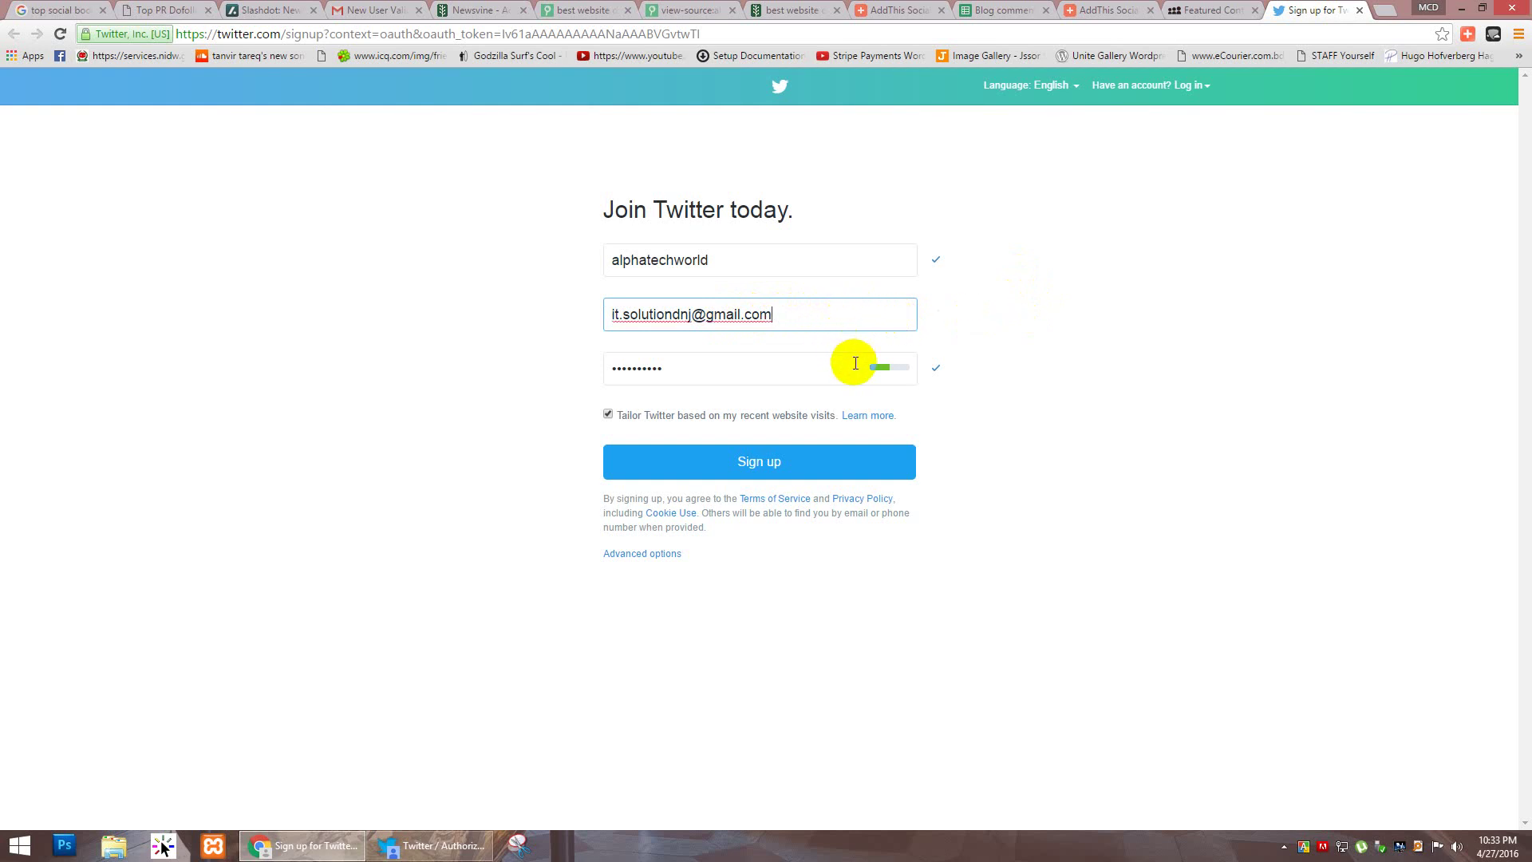
pyautogui.click(806, 461)
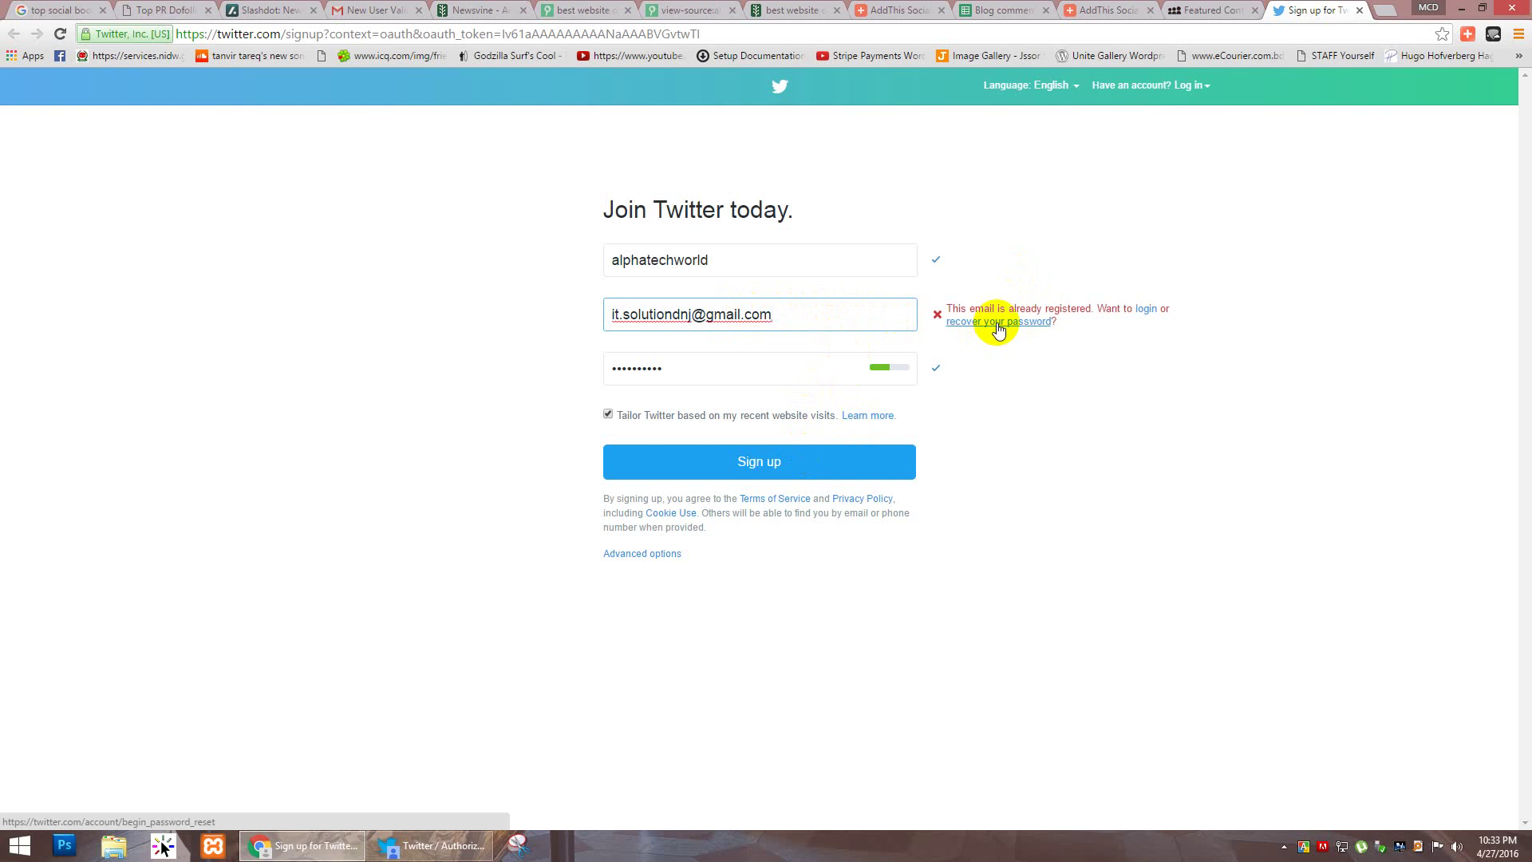
pyautogui.click(762, 462)
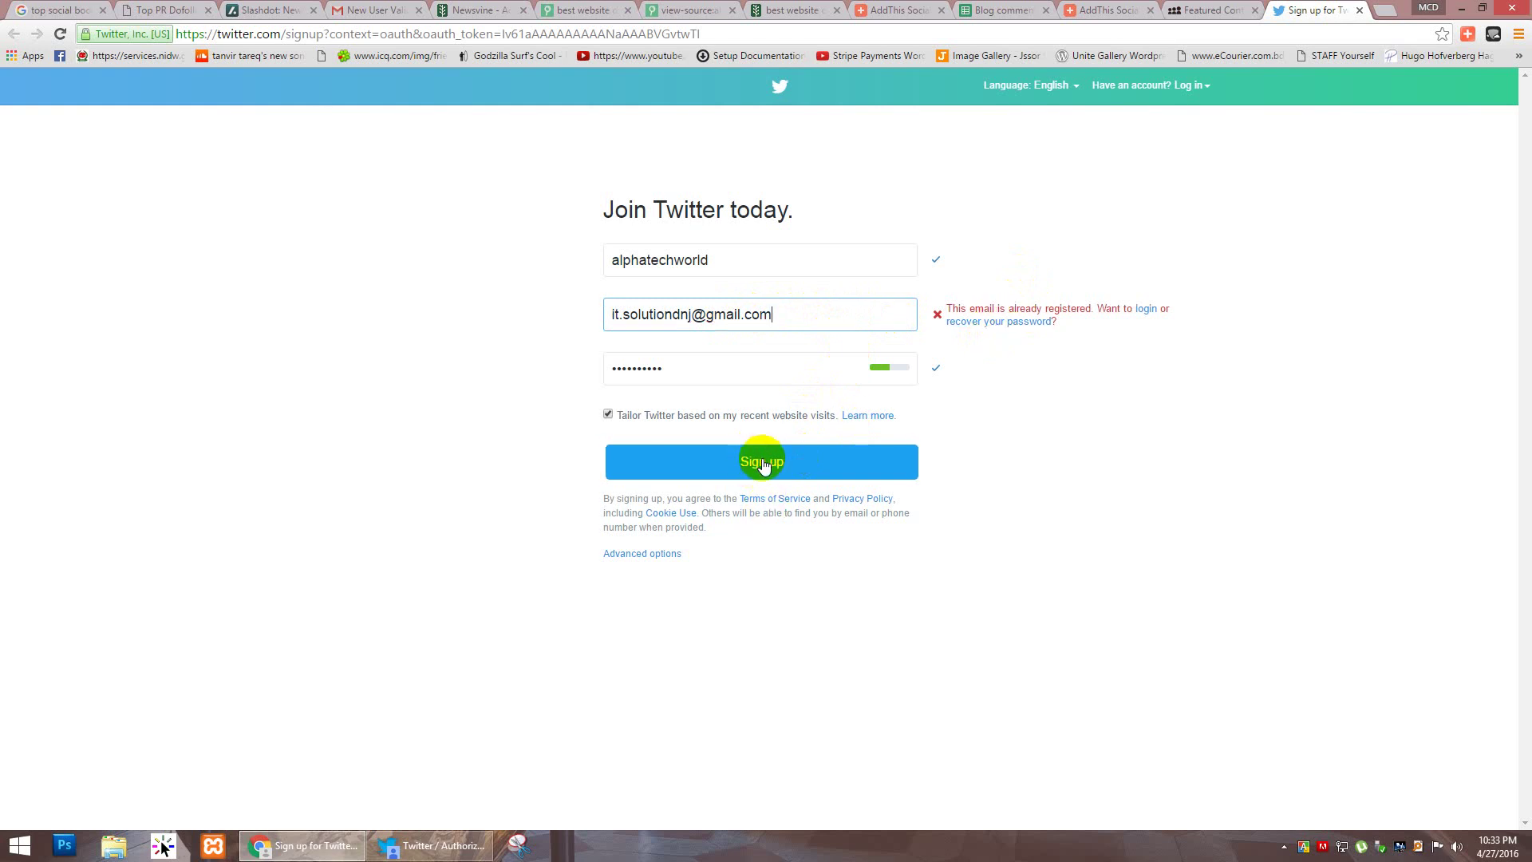
pyautogui.click(1003, 327)
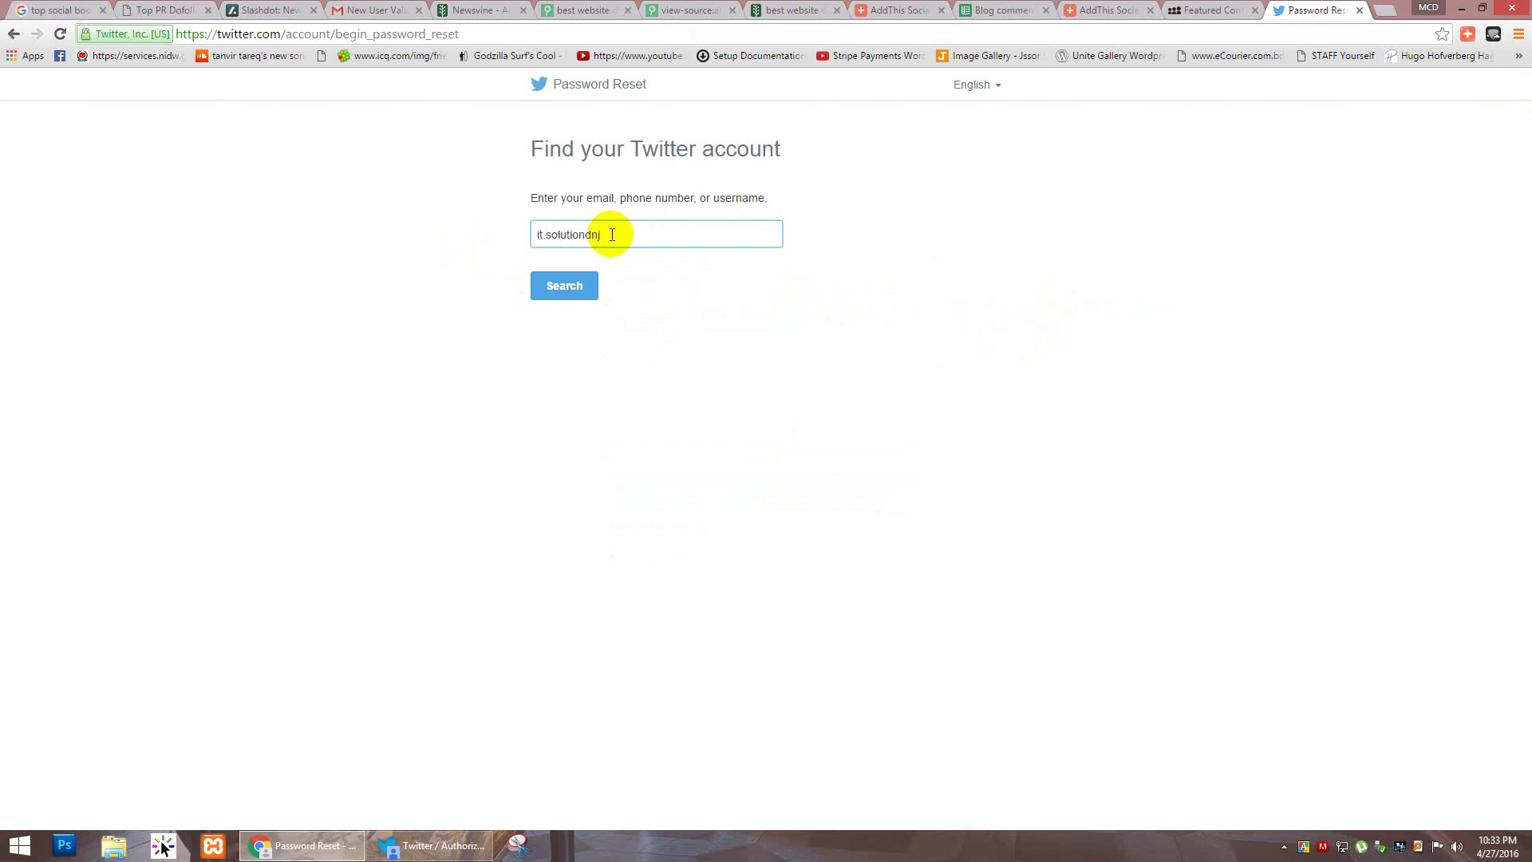
# Step: Look up the account by its Gmail address, request the reset link by e-mail, and start a new tab
pyautogui.write('@gmail.com')
pyautogui.click(582, 288)
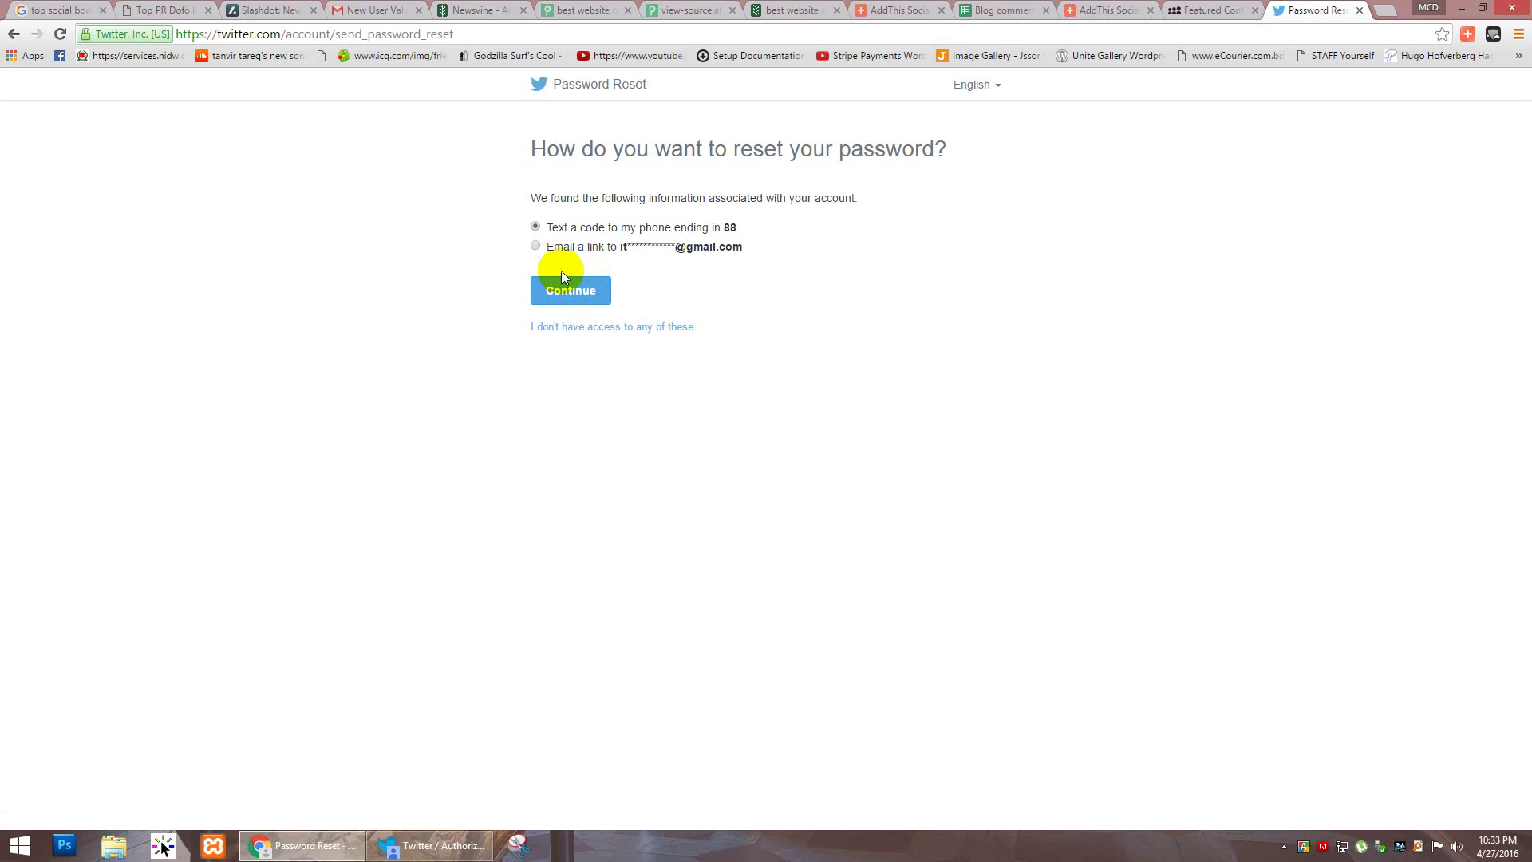
pyautogui.click(536, 247)
pyautogui.click(568, 289)
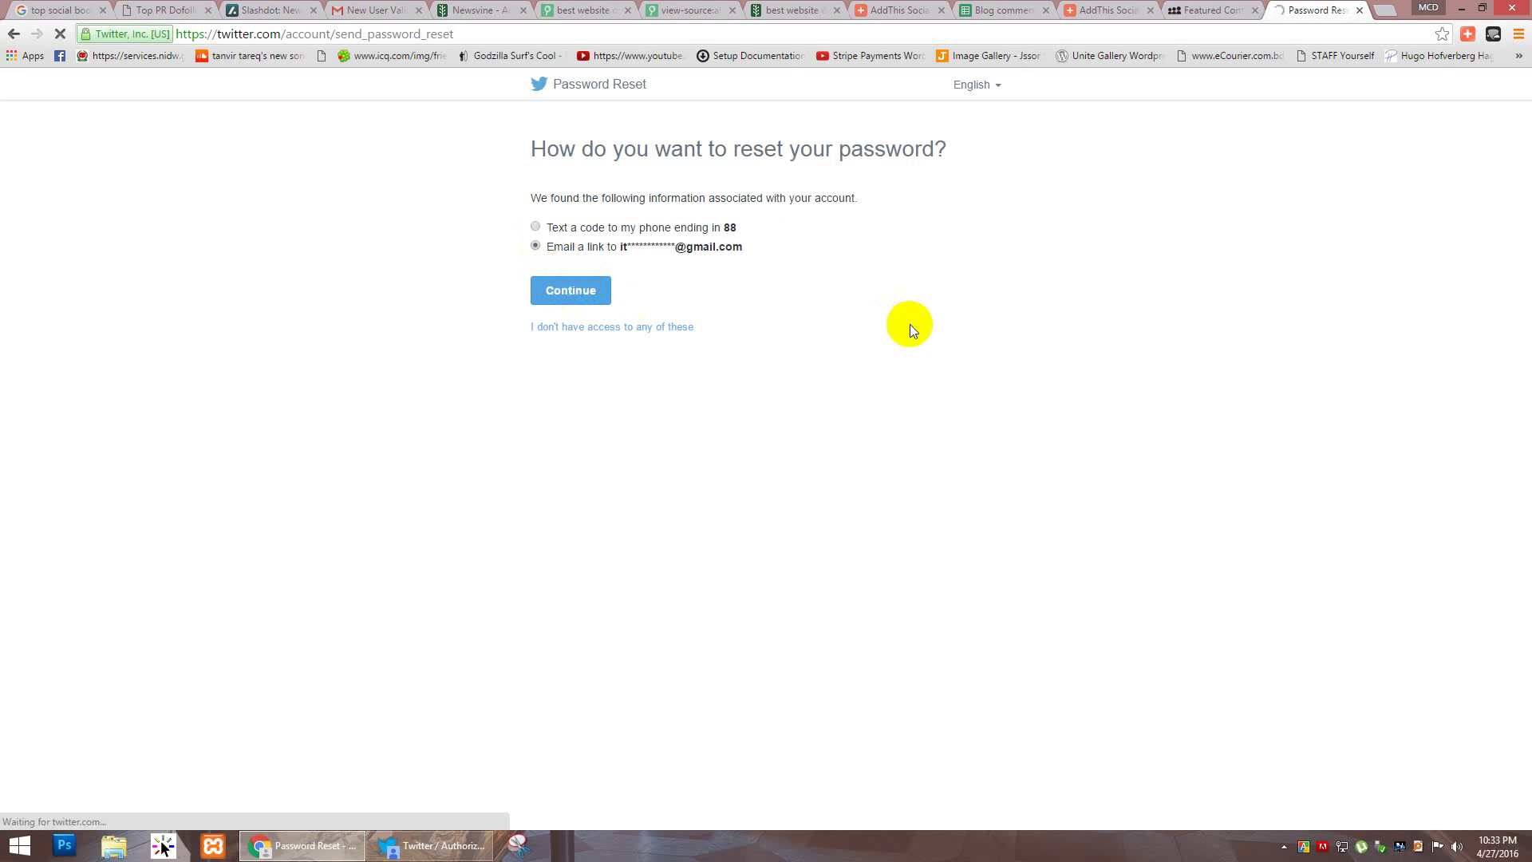
pyautogui.click(1380, 10)
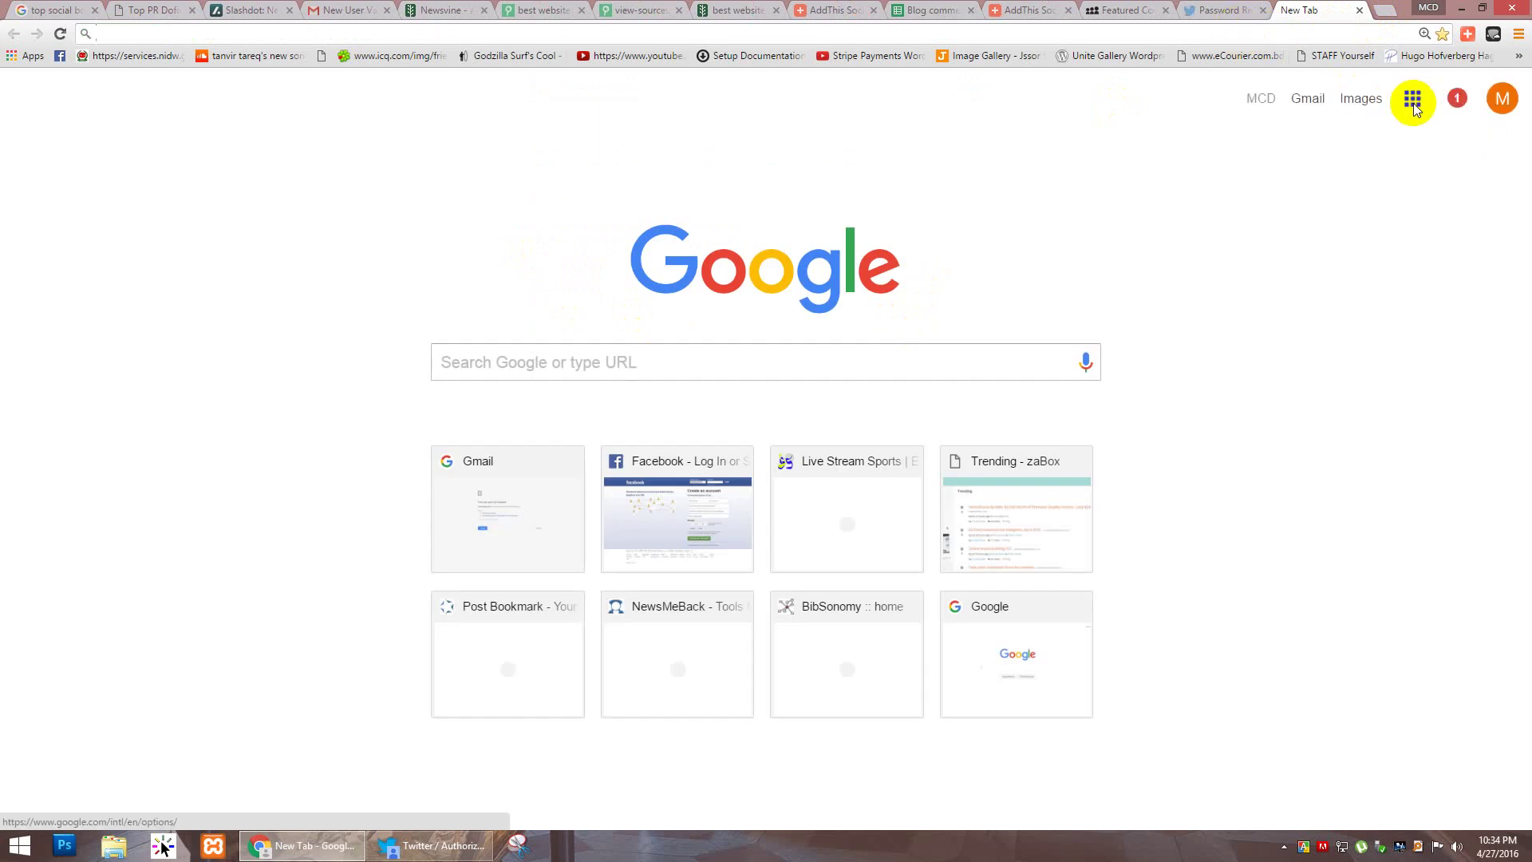
# Step: In Gmail, open the 'Reset your Twitter password' e-mail and follow its Reset password link
pyautogui.click(1414, 102)
pyautogui.click(1264, 397)
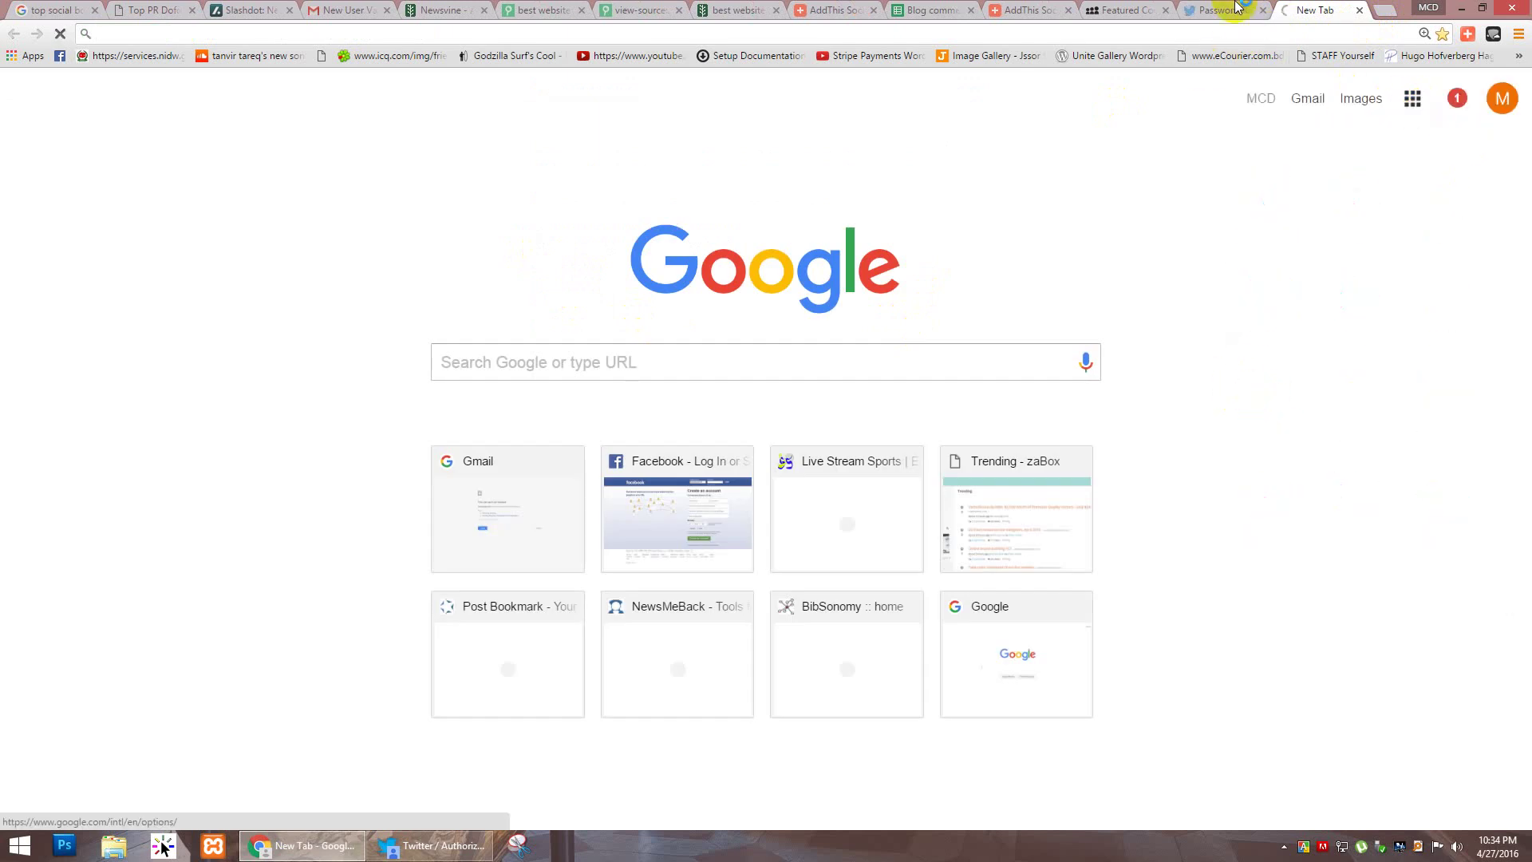
pyautogui.click(1236, 10)
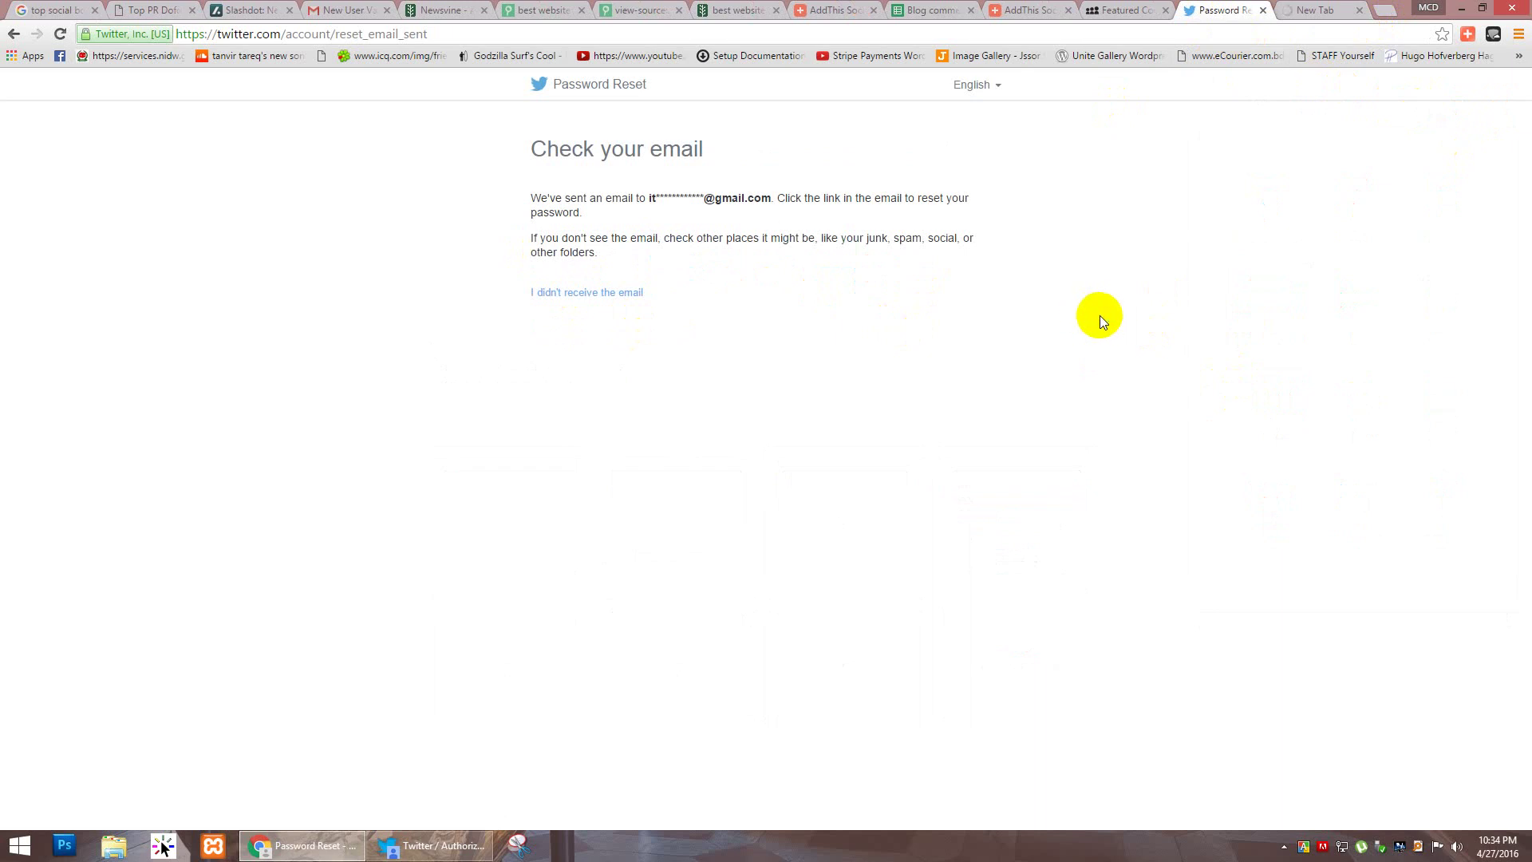
pyautogui.click(1320, 10)
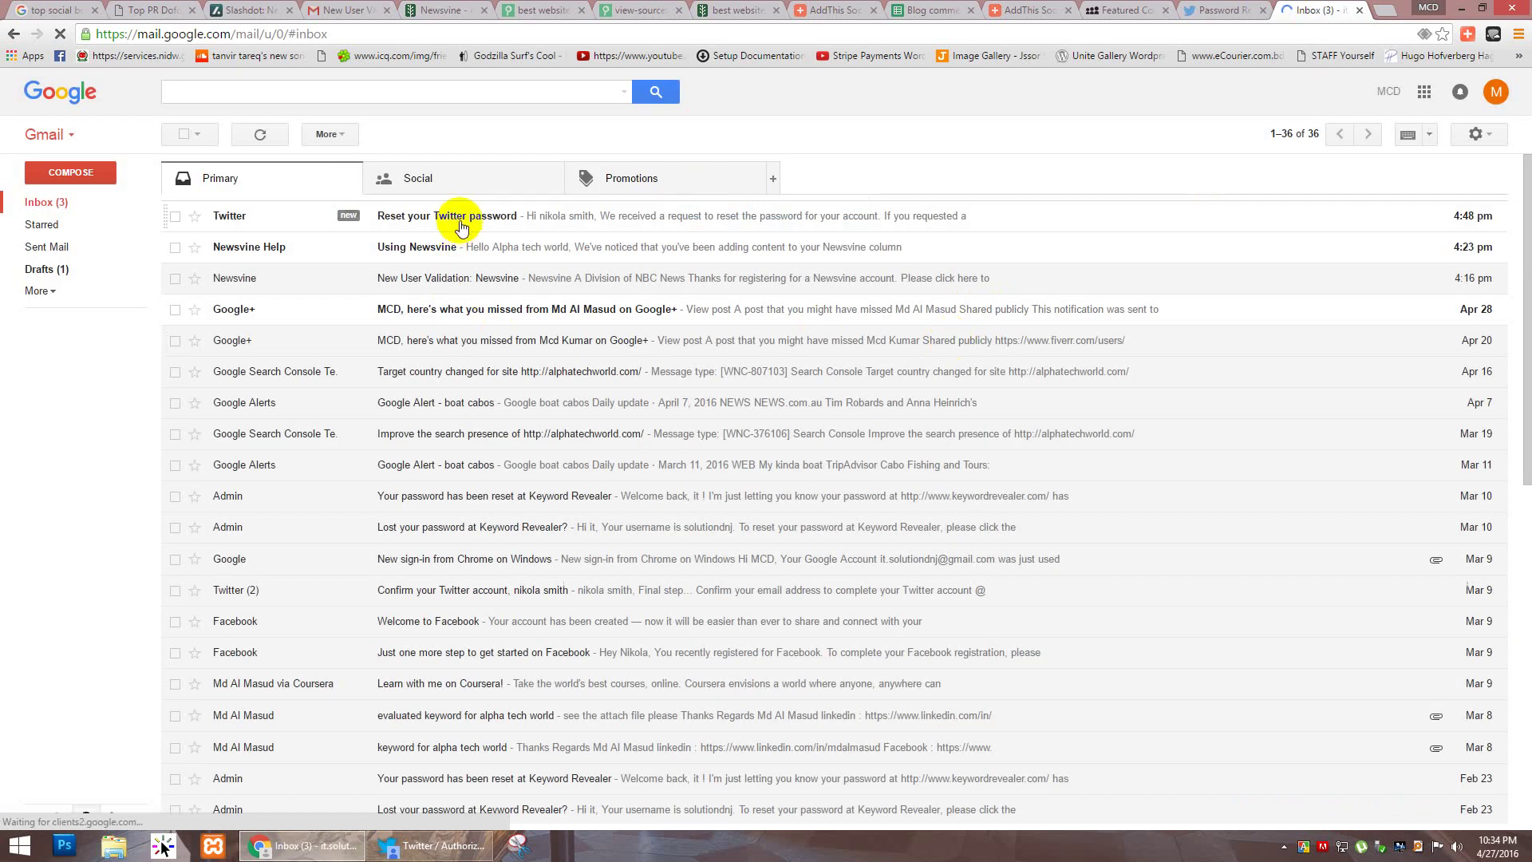
pyautogui.click(461, 227)
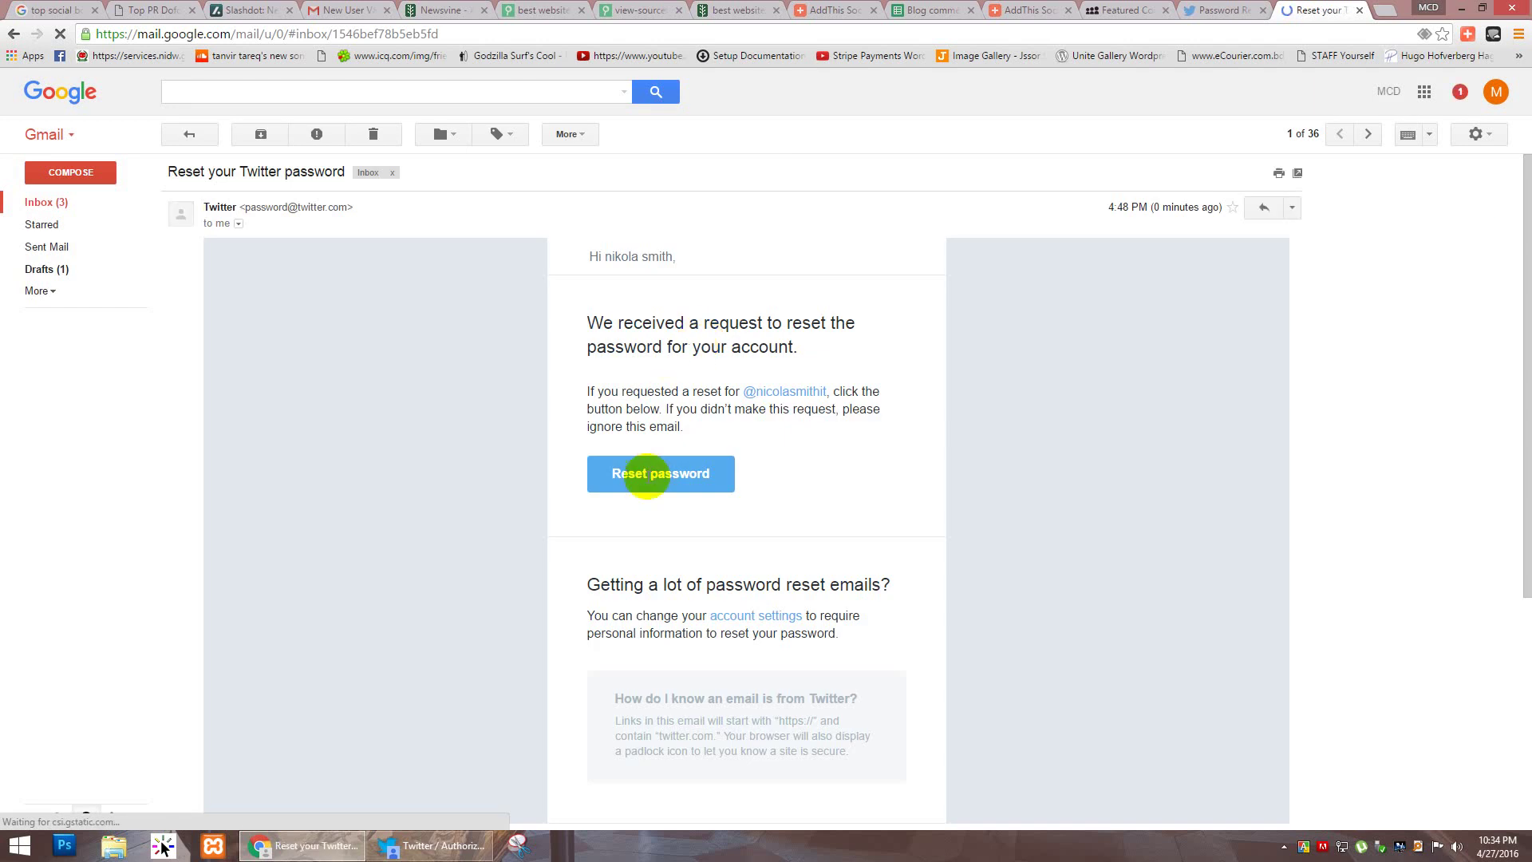
pyautogui.click(648, 474)
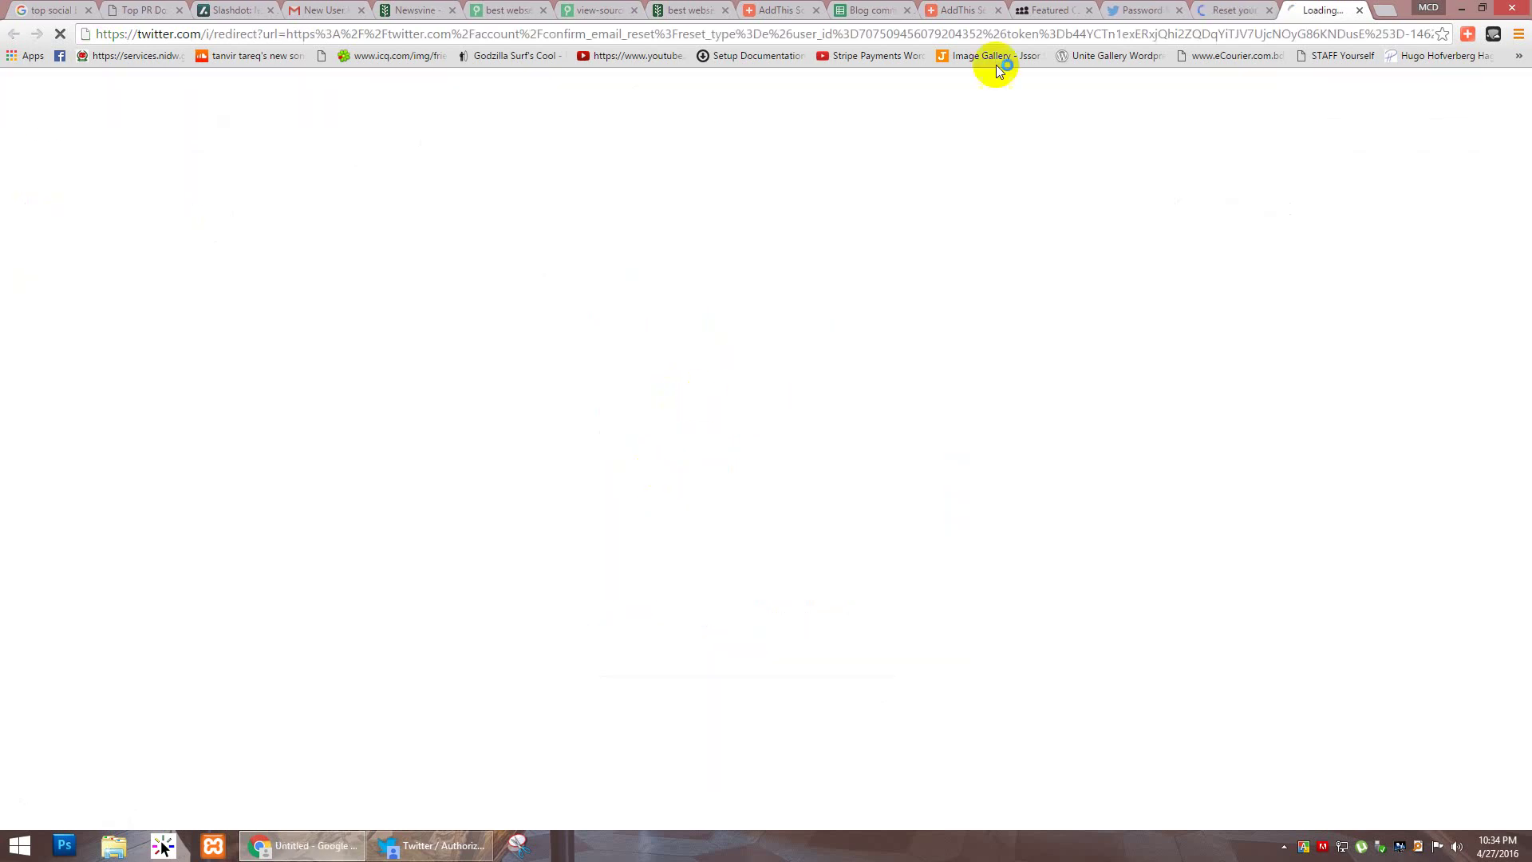
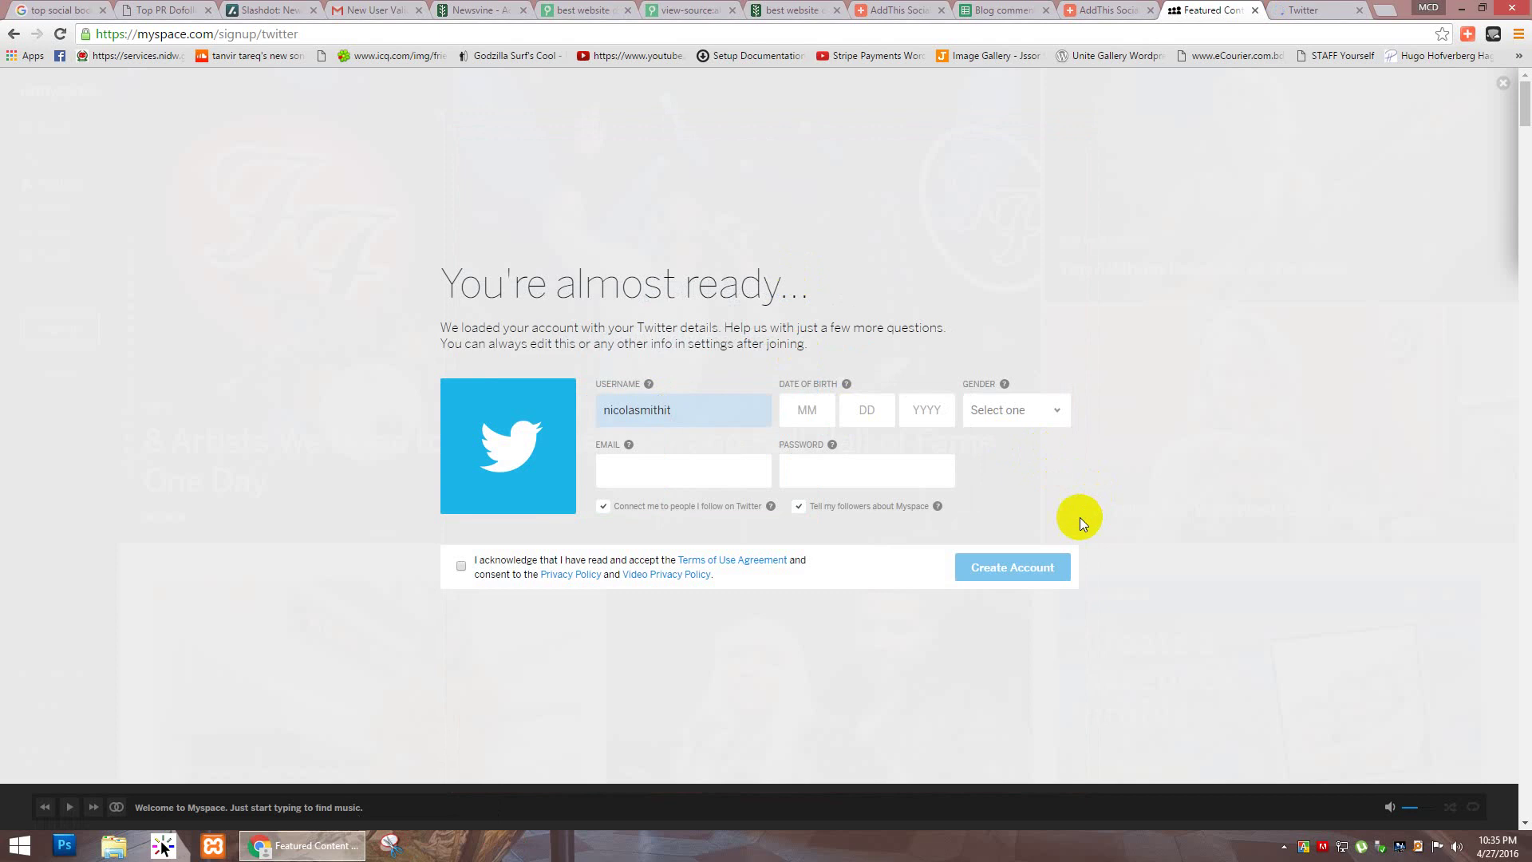
# Step: Enter the suggested e-mail address and the account password in the Myspace sign-up form
pyautogui.click(644, 473)
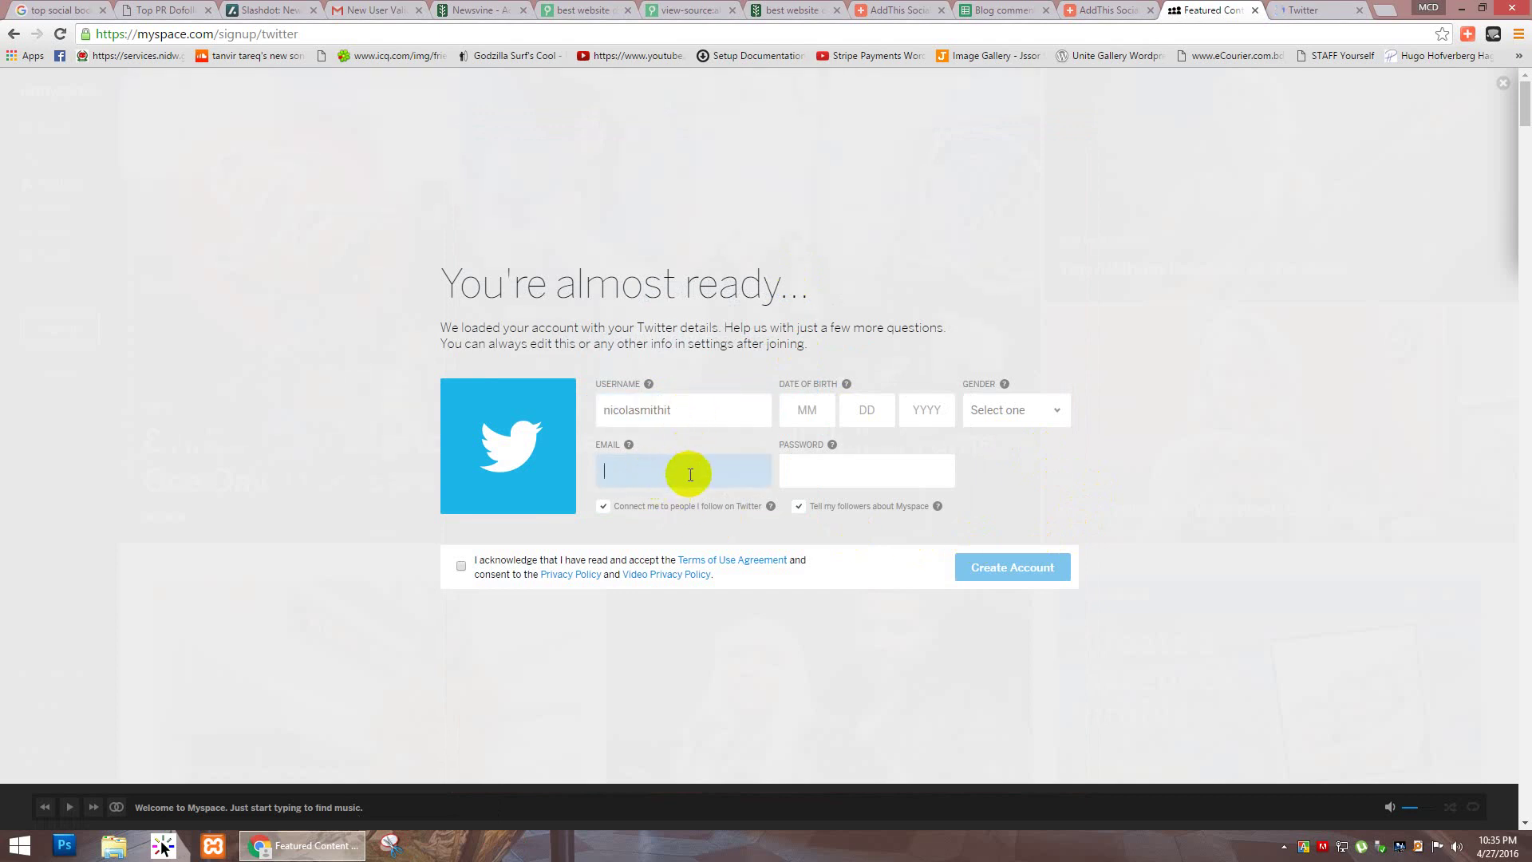
pyautogui.write('it')
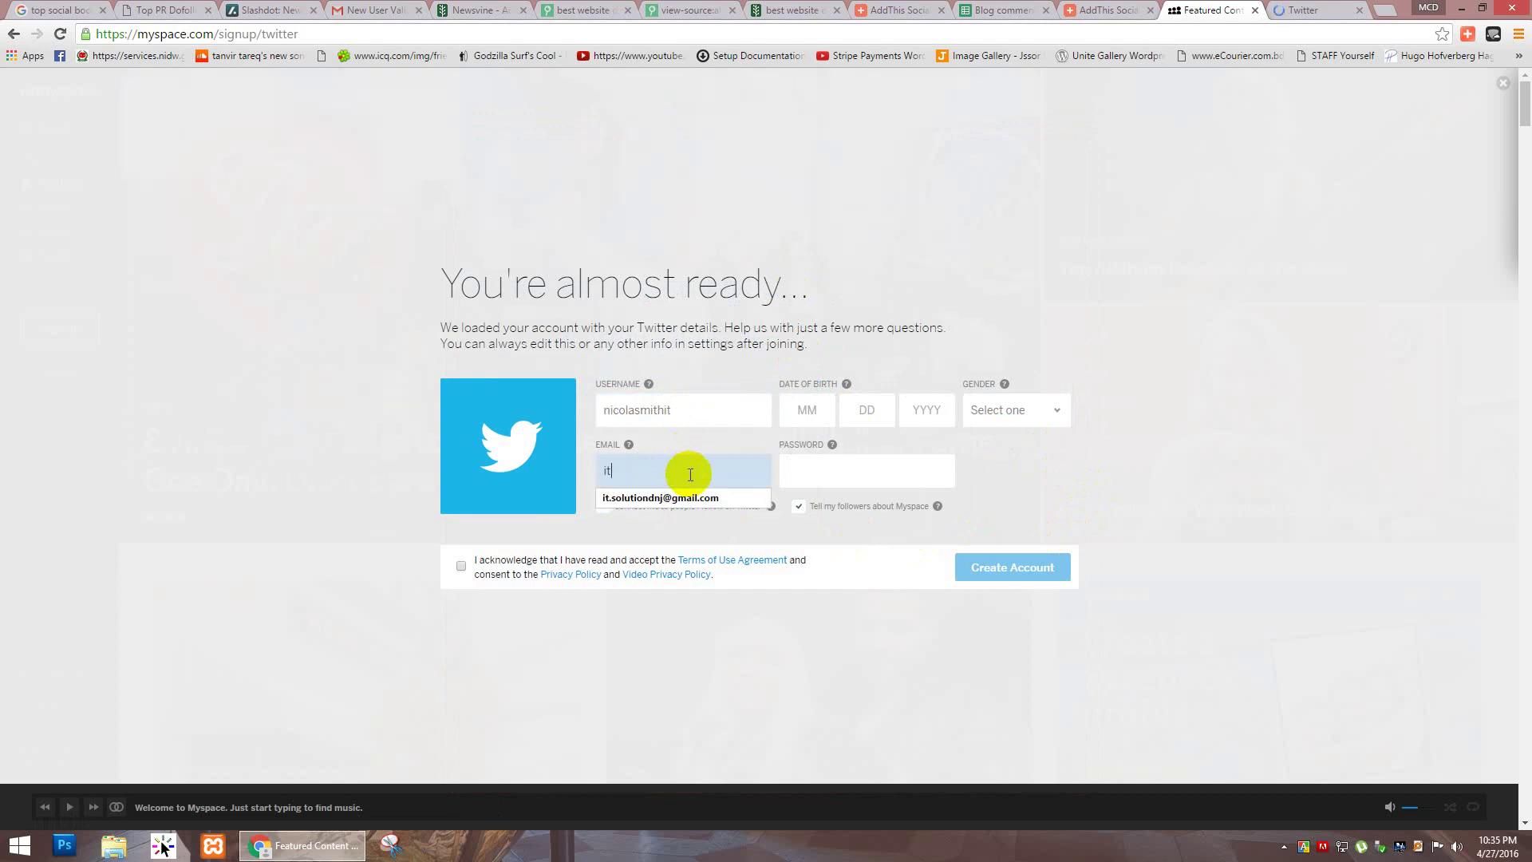
pyautogui.write('.s')
pyautogui.press('Down')
pyautogui.press('Return')
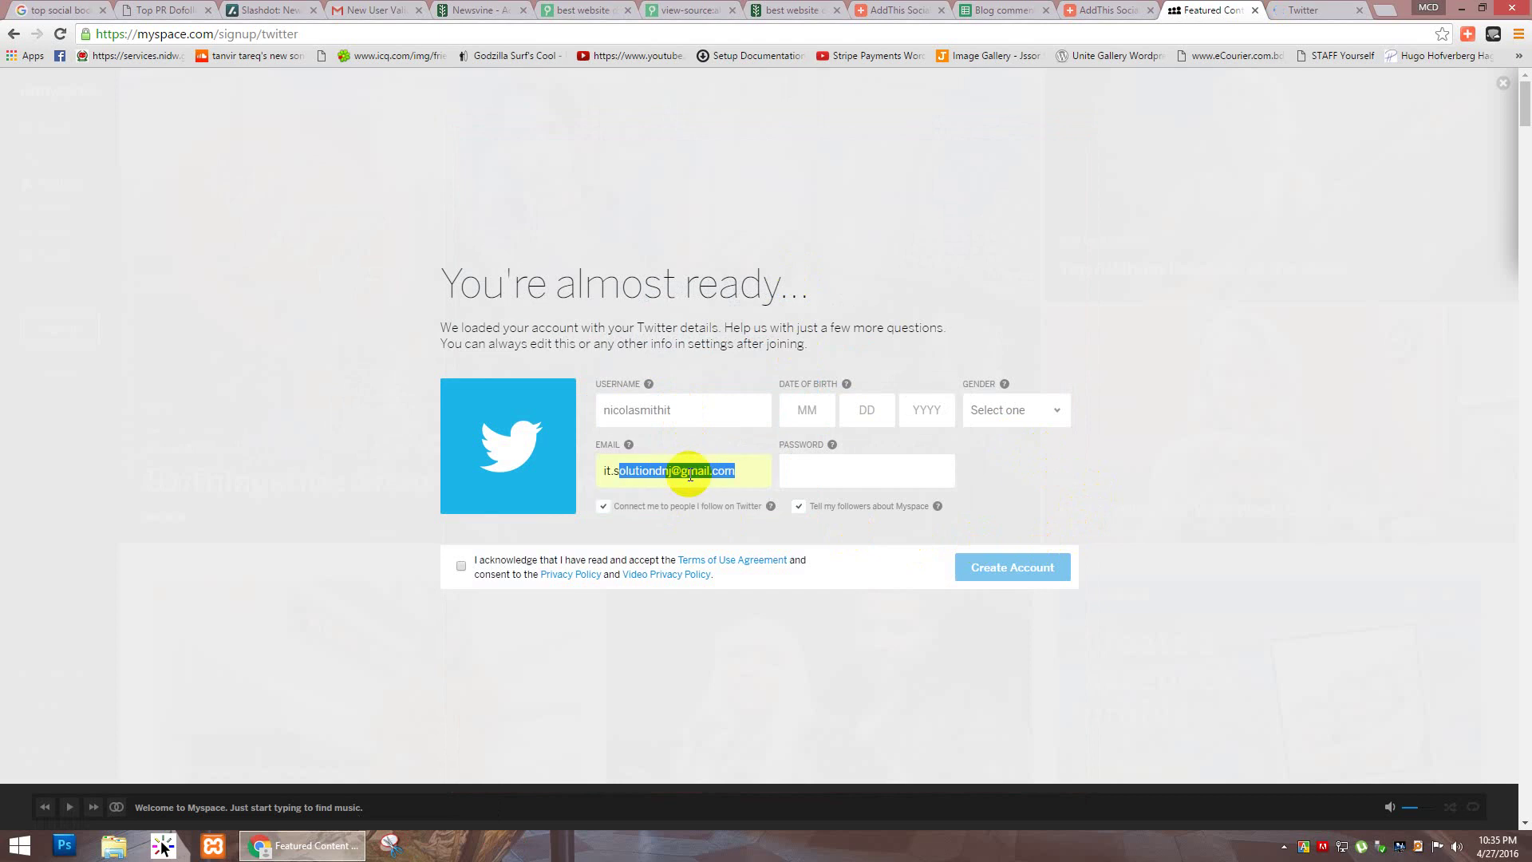
pyautogui.click(901, 482)
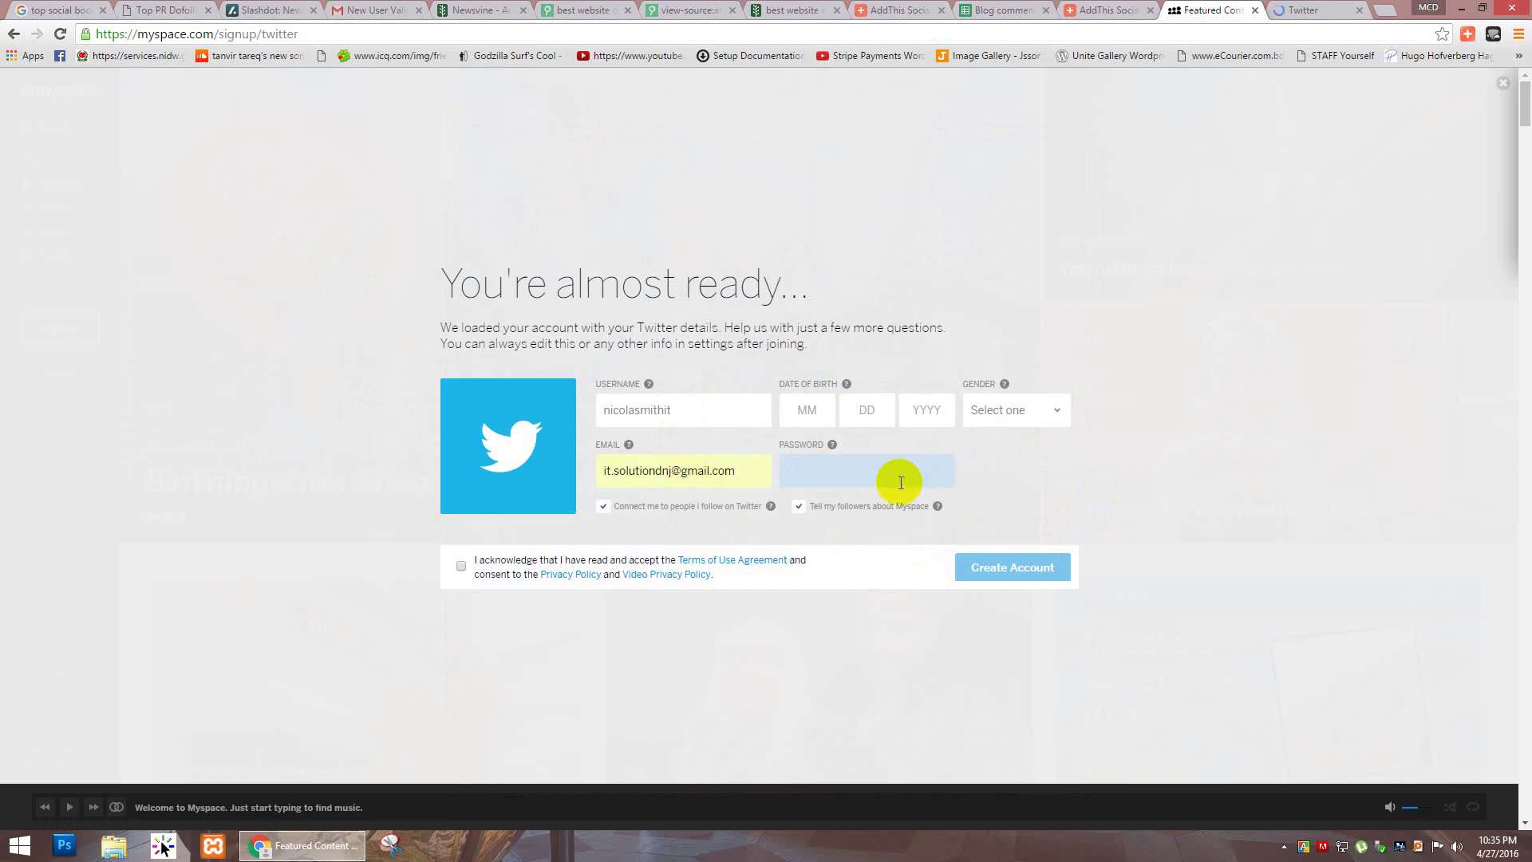
pyautogui.write('•••••••••')
# Step: Set the date of birth to 06/01/1976
pyautogui.click(810, 410)
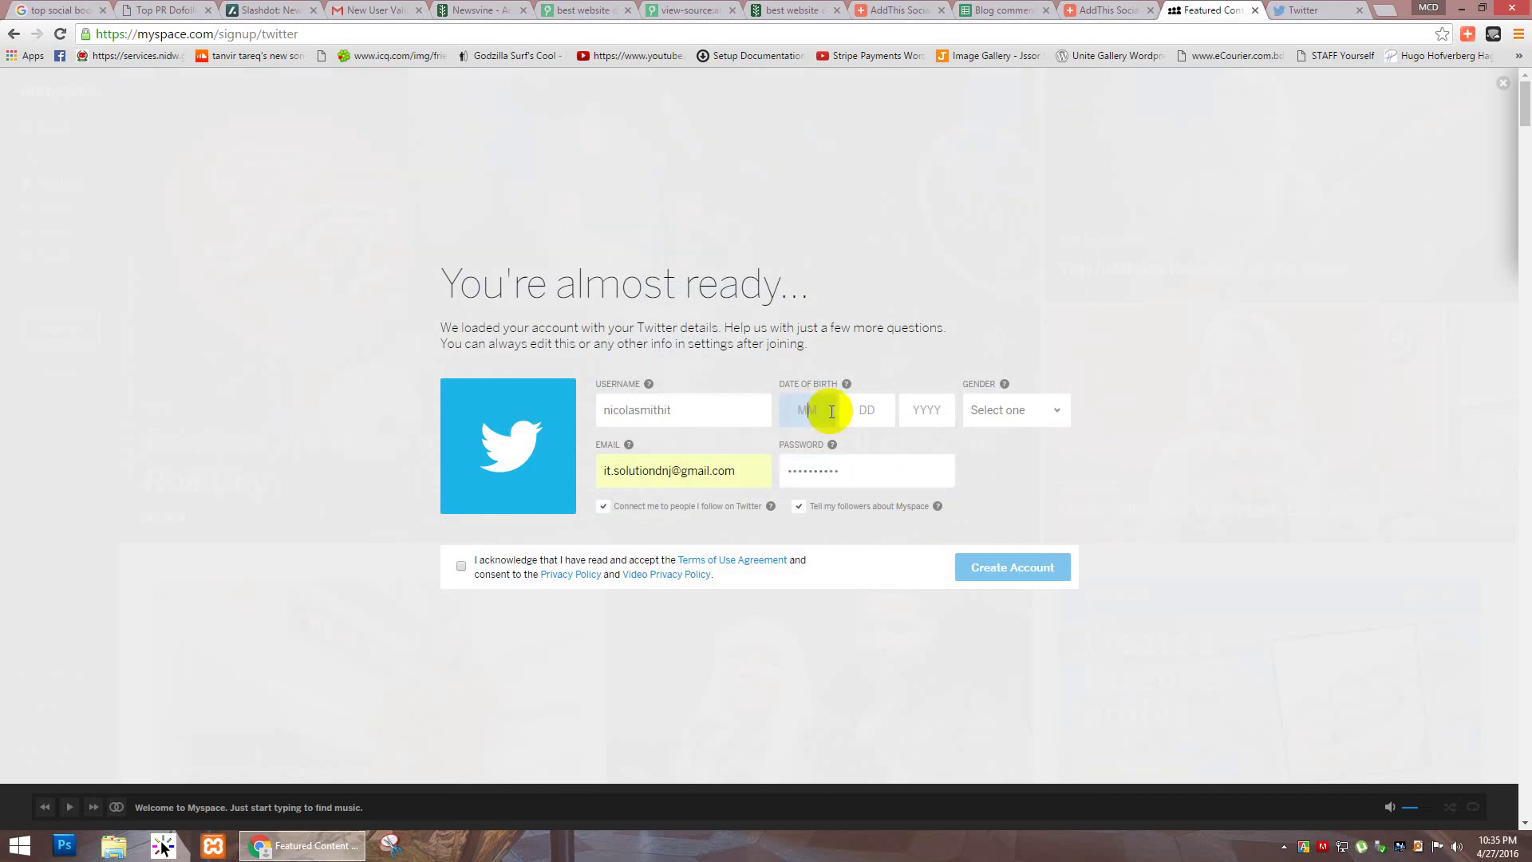
pyautogui.write('06')
pyautogui.press('Tab')
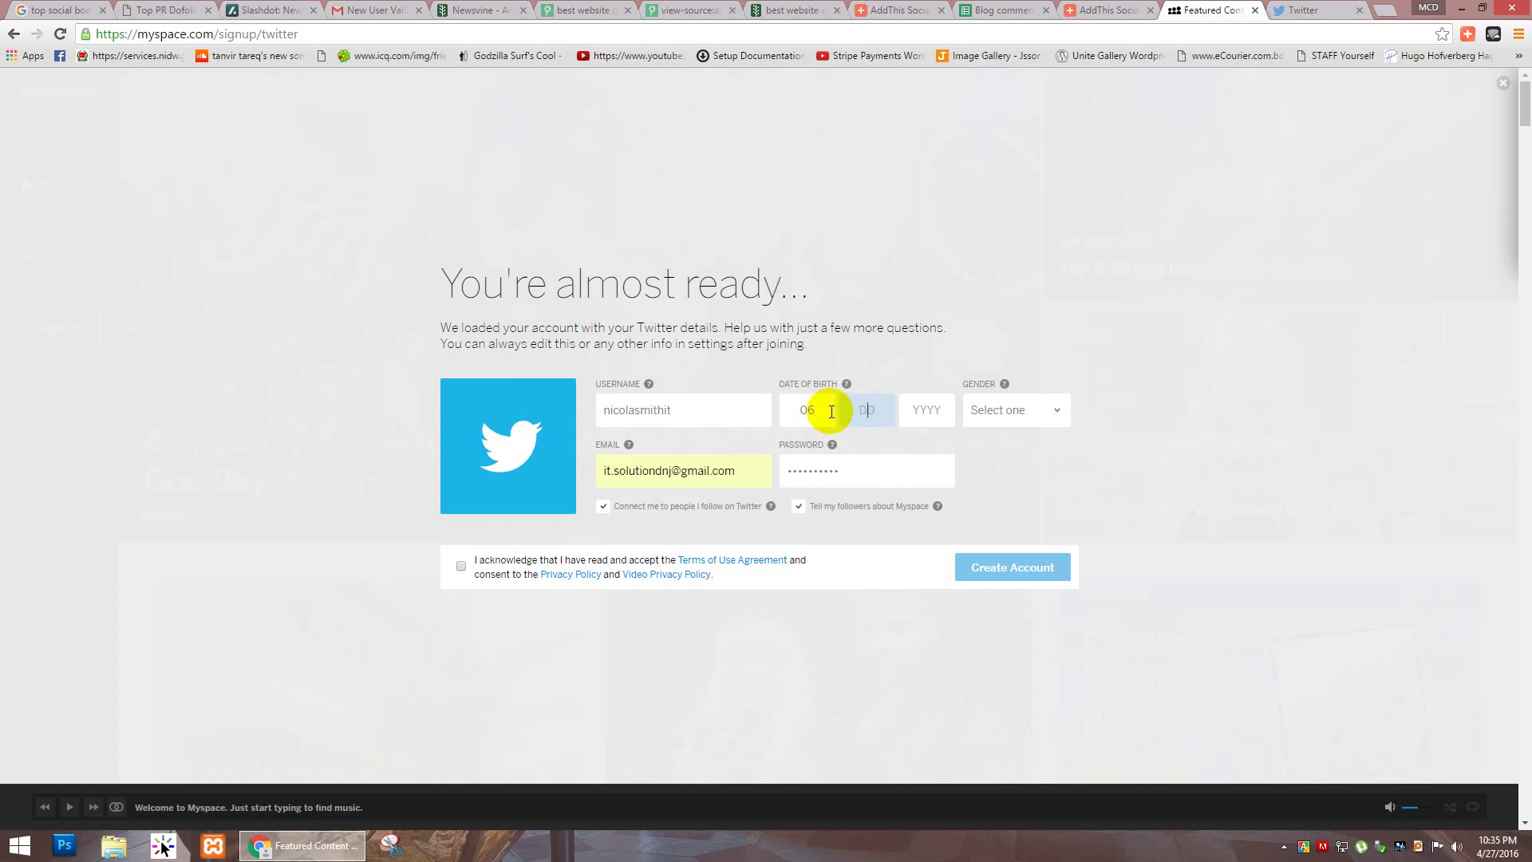
pyautogui.write('01')
pyautogui.press('Tab')
pyautogui.write('1')
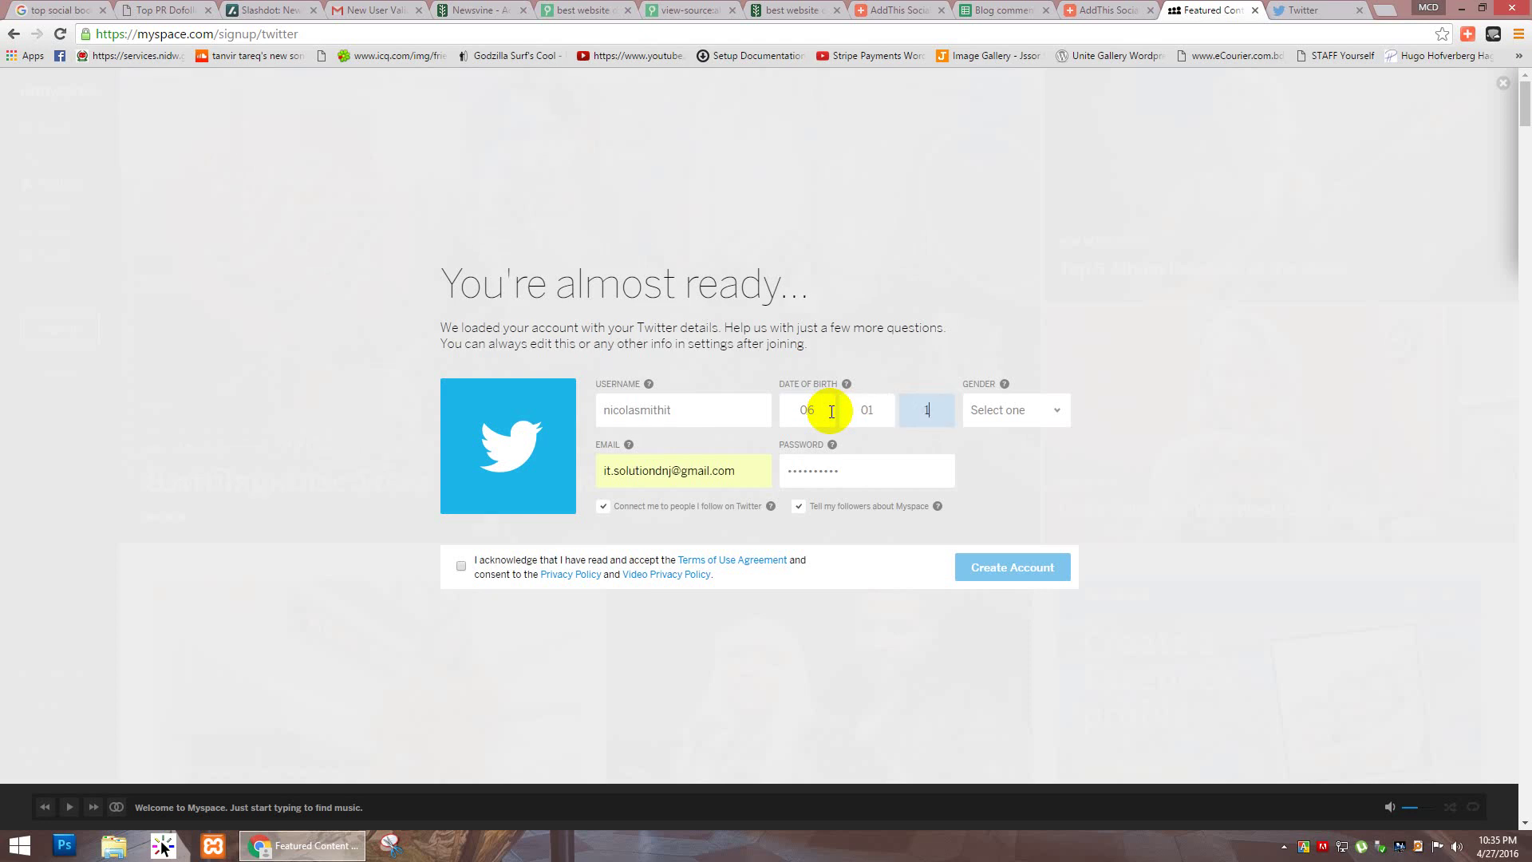
pyautogui.write('976')
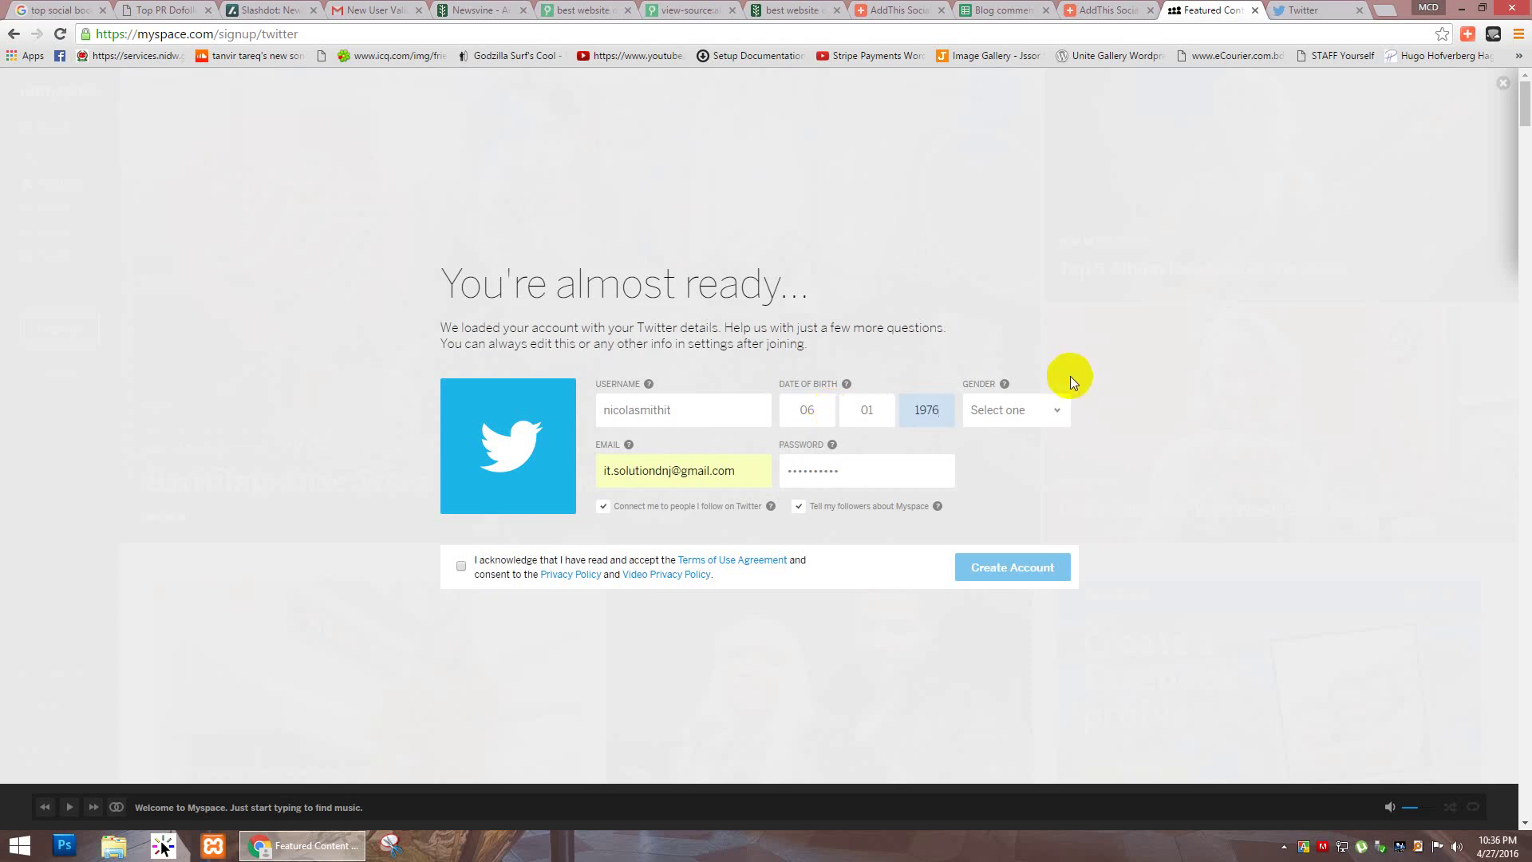
# Step: Choose Female as gender, accept the terms and privacy policy, and create the account
pyautogui.click(1041, 415)
pyautogui.click(1020, 469)
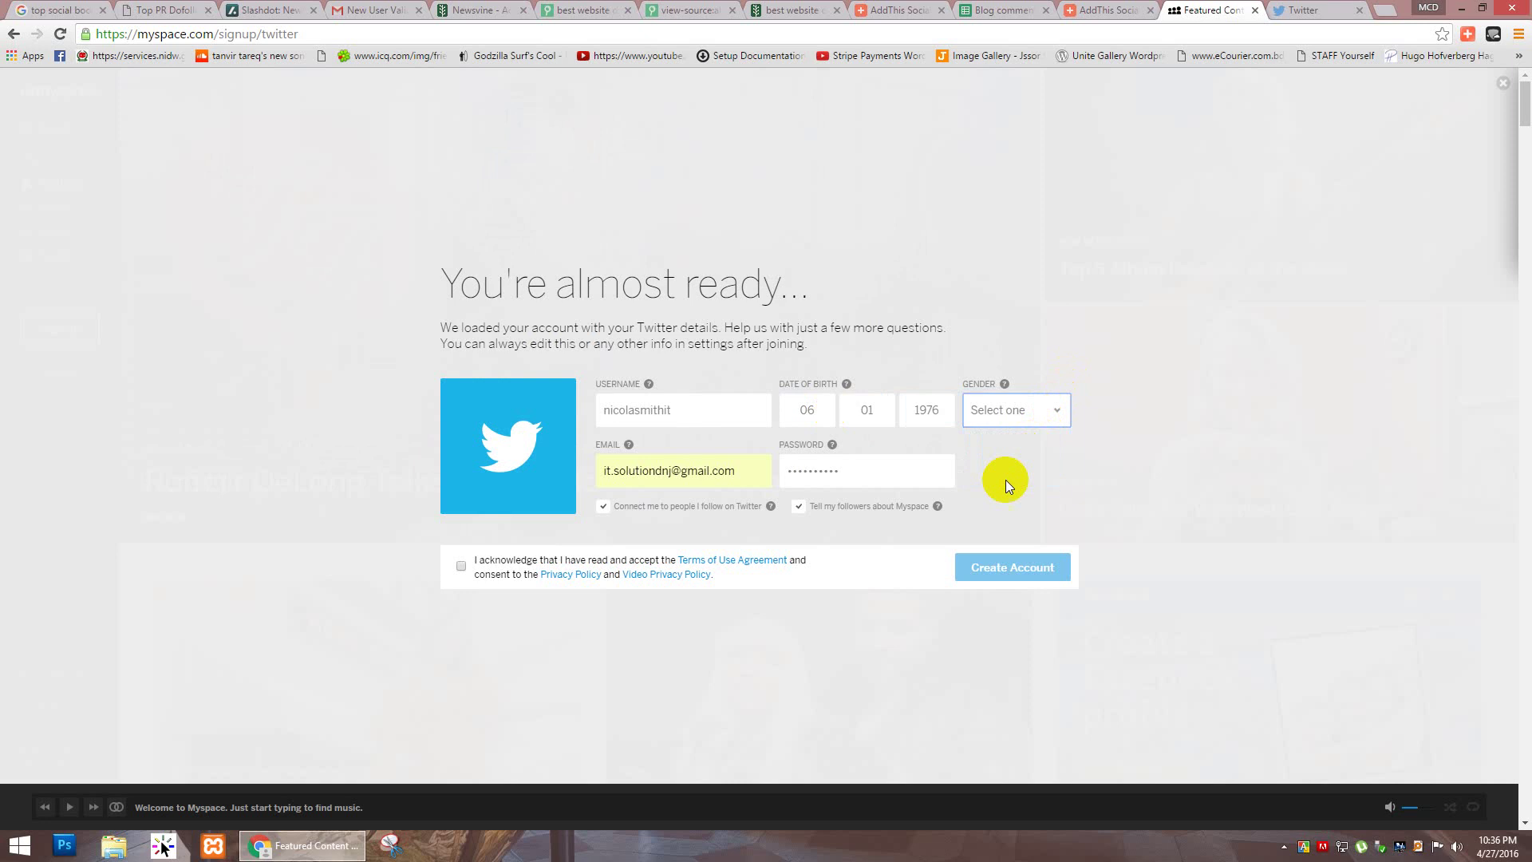
pyautogui.click(1030, 416)
pyautogui.click(1029, 453)
pyautogui.click(462, 566)
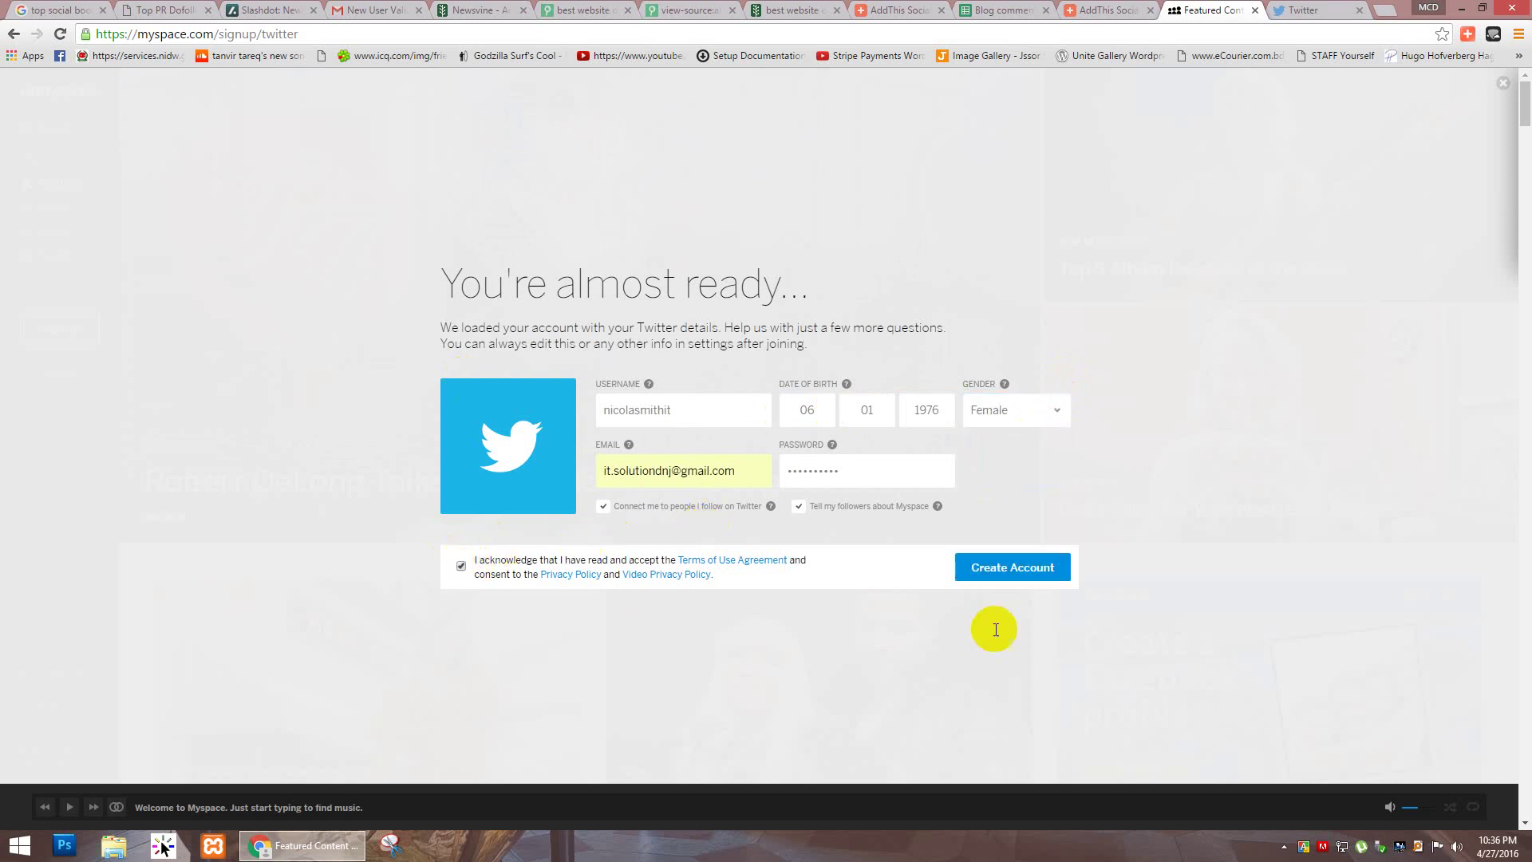
pyautogui.click(994, 567)
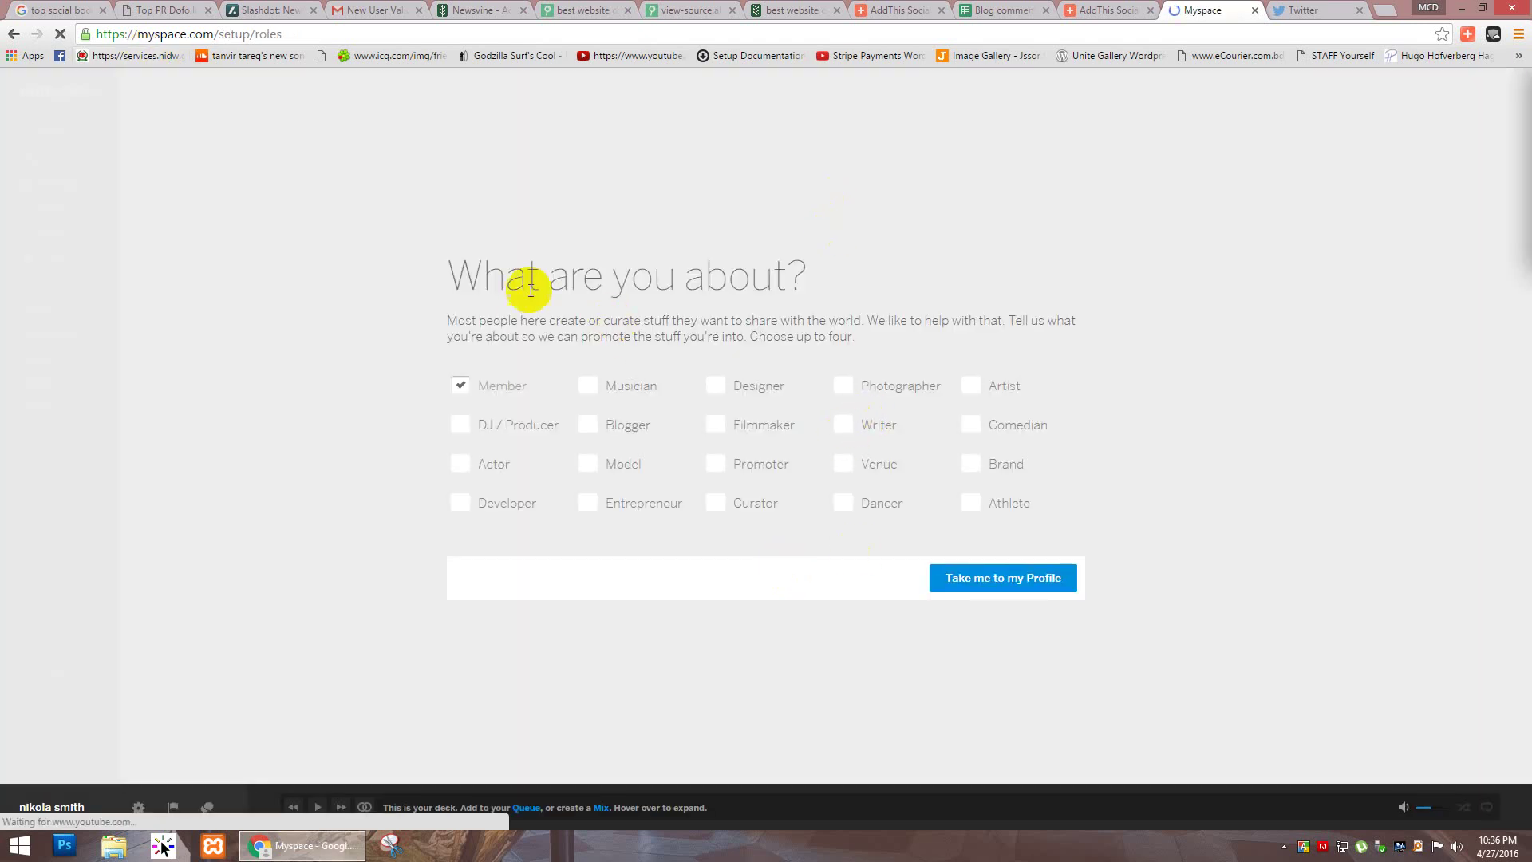
# Step: Add the Blogger, Writer, Brand and Venue roles, go to the profile and start a post
pyautogui.moveTo(451, 281); pyautogui.dragTo(706, 275)
pyautogui.click(510, 393)
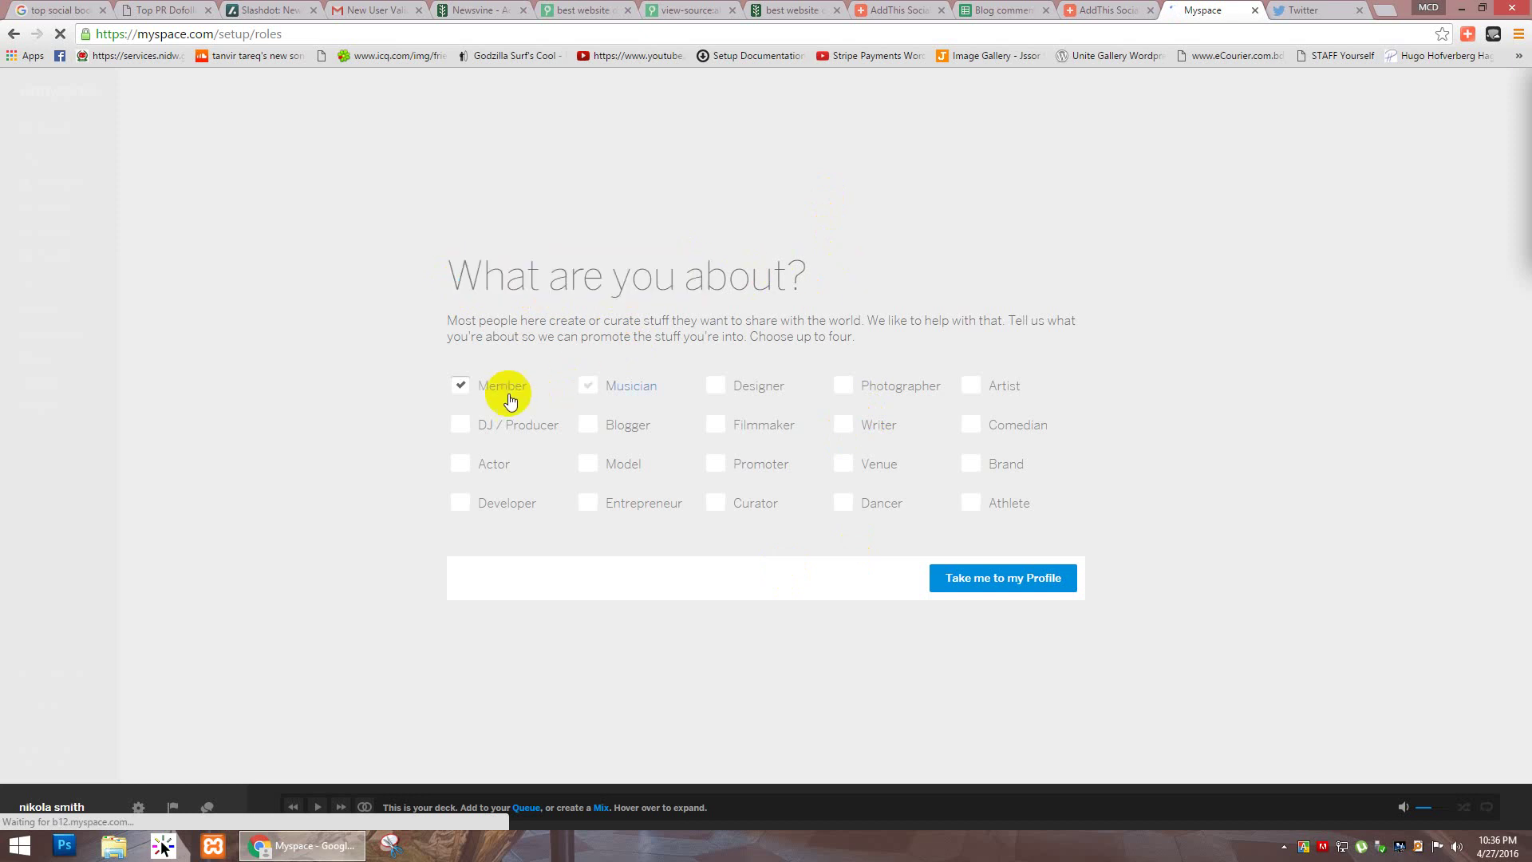
pyautogui.click(589, 426)
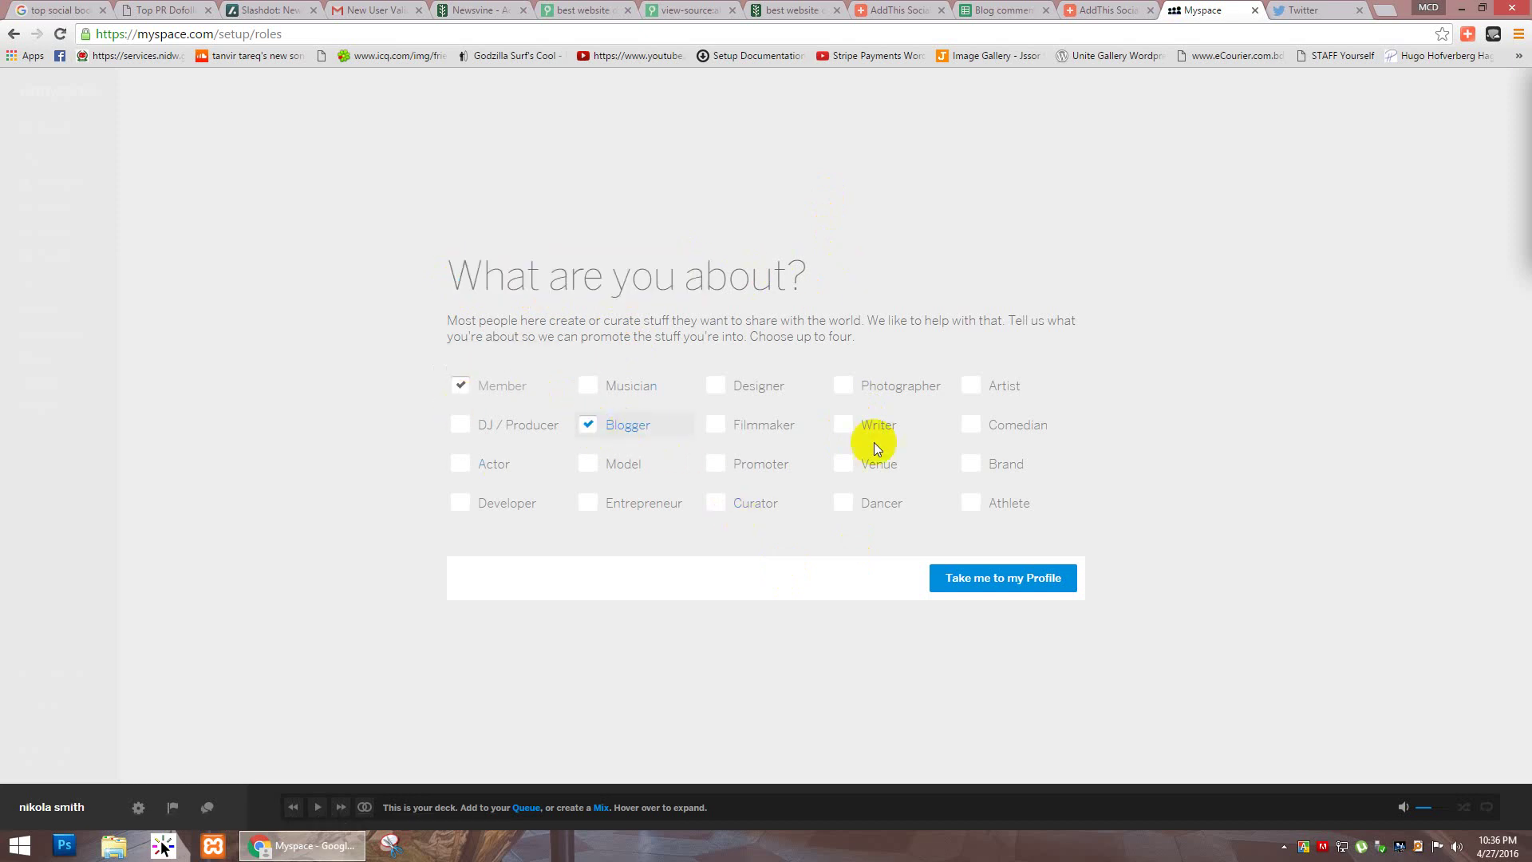
pyautogui.click(857, 435)
pyautogui.click(970, 470)
pyautogui.click(845, 464)
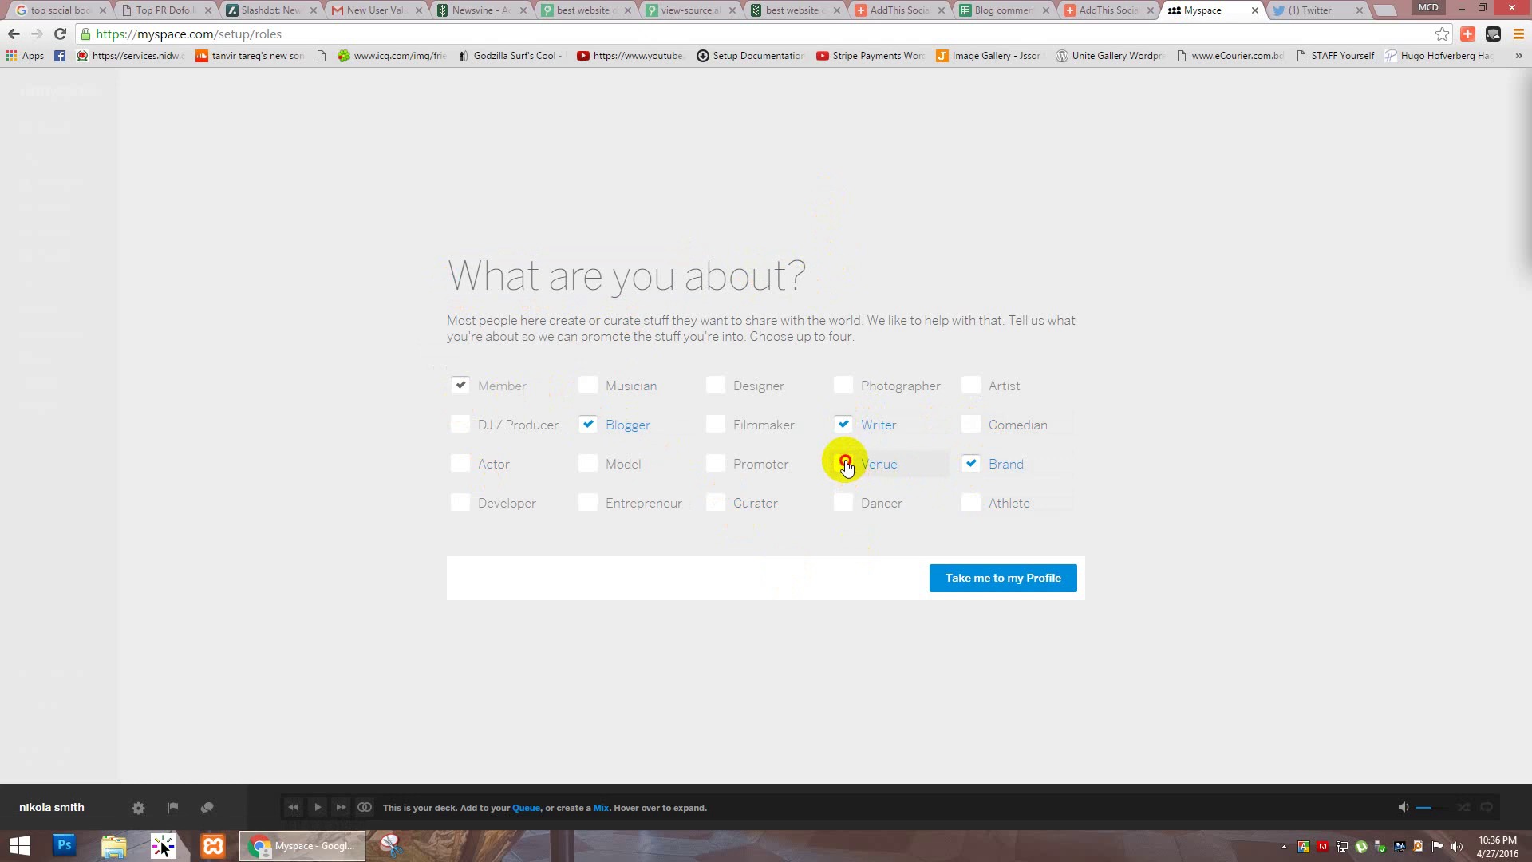
pyautogui.click(985, 579)
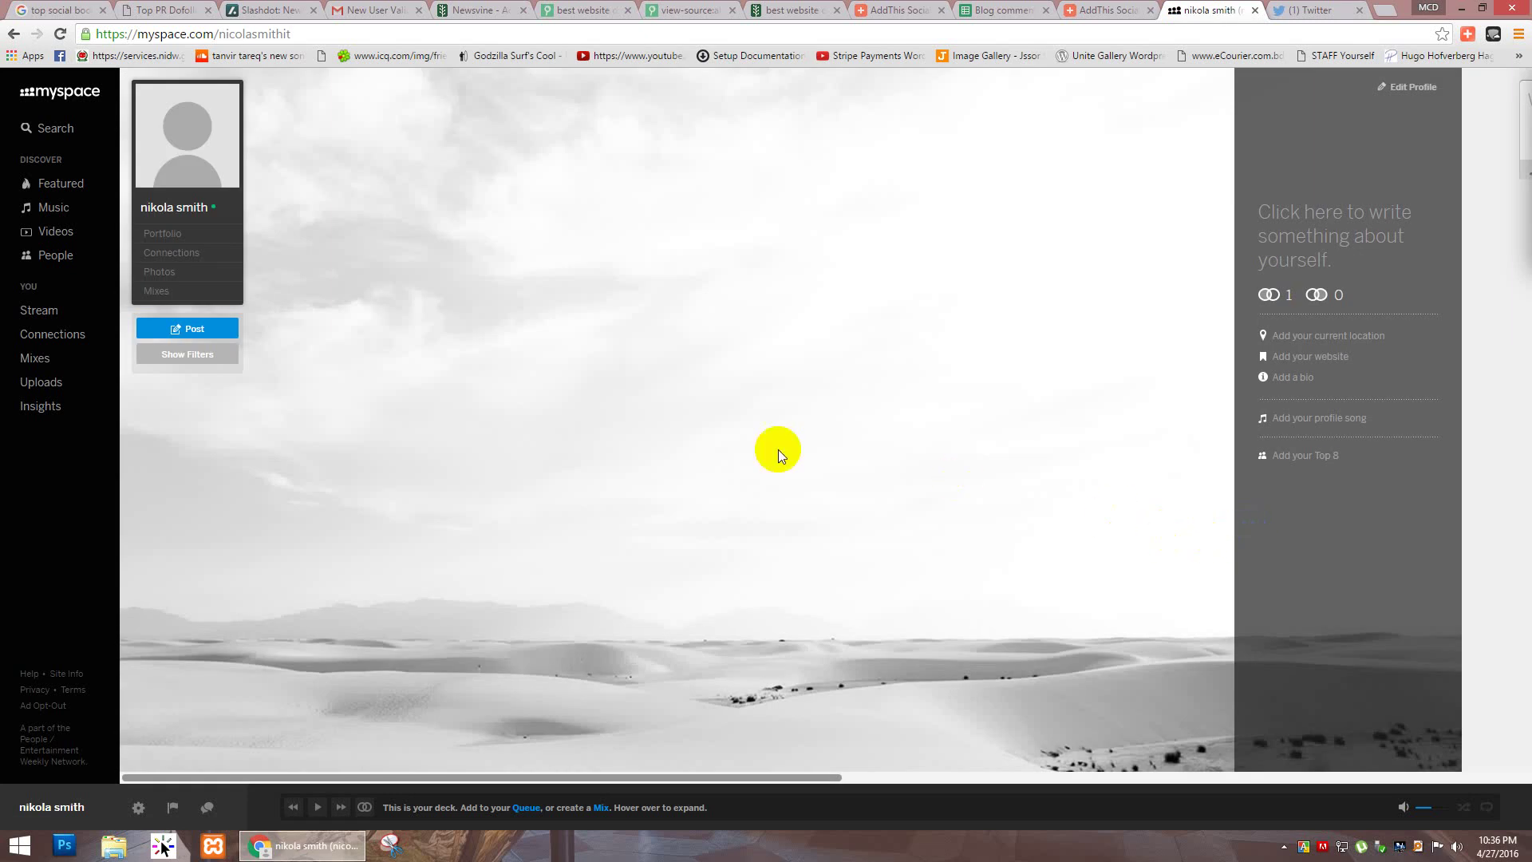
pyautogui.click(192, 329)
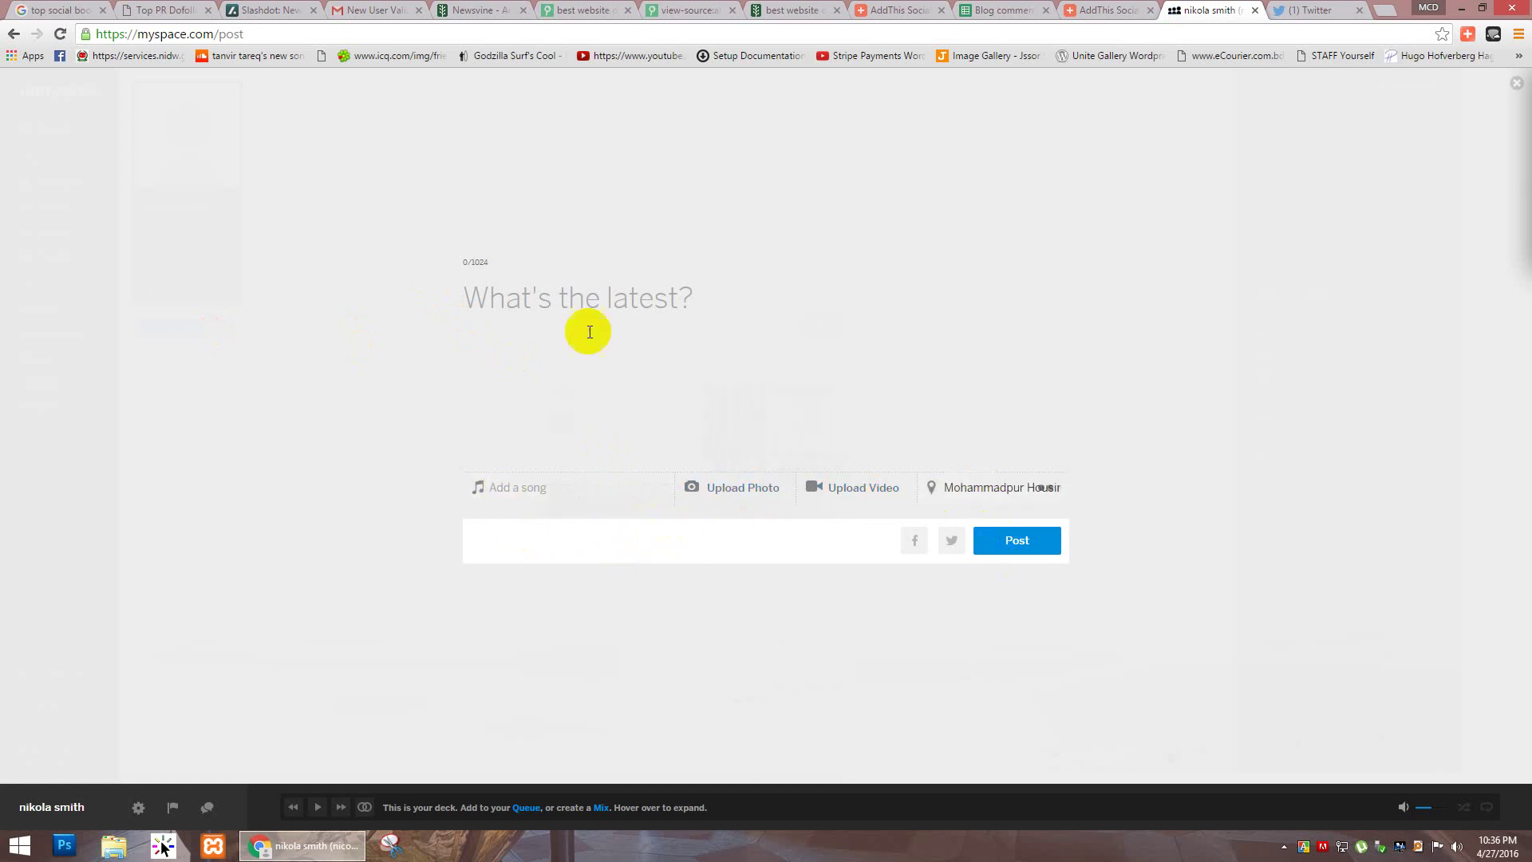
pyautogui.click(580, 299)
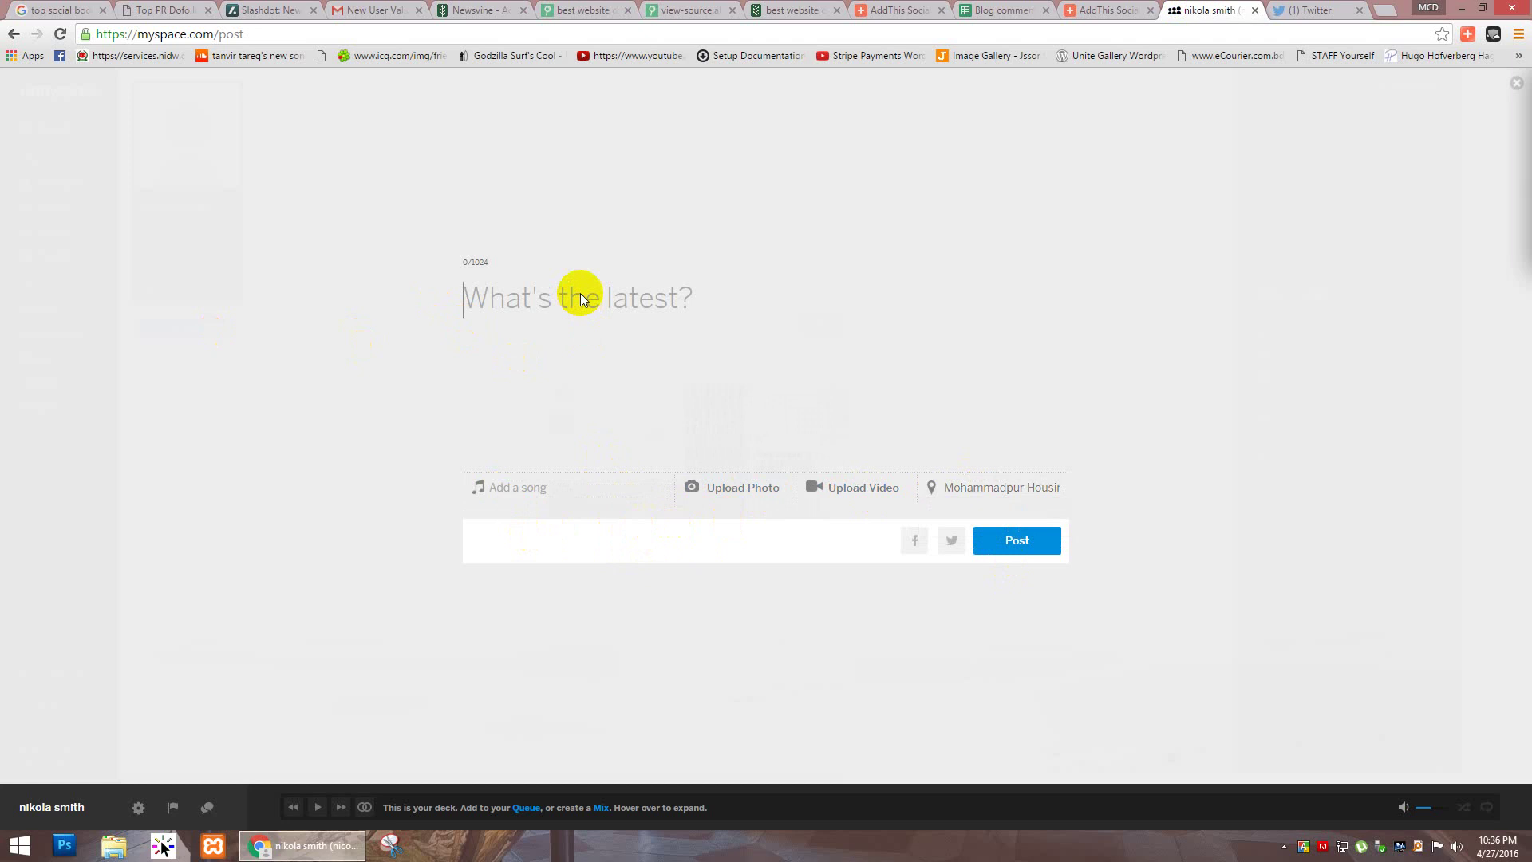
pyautogui.click(581, 11)
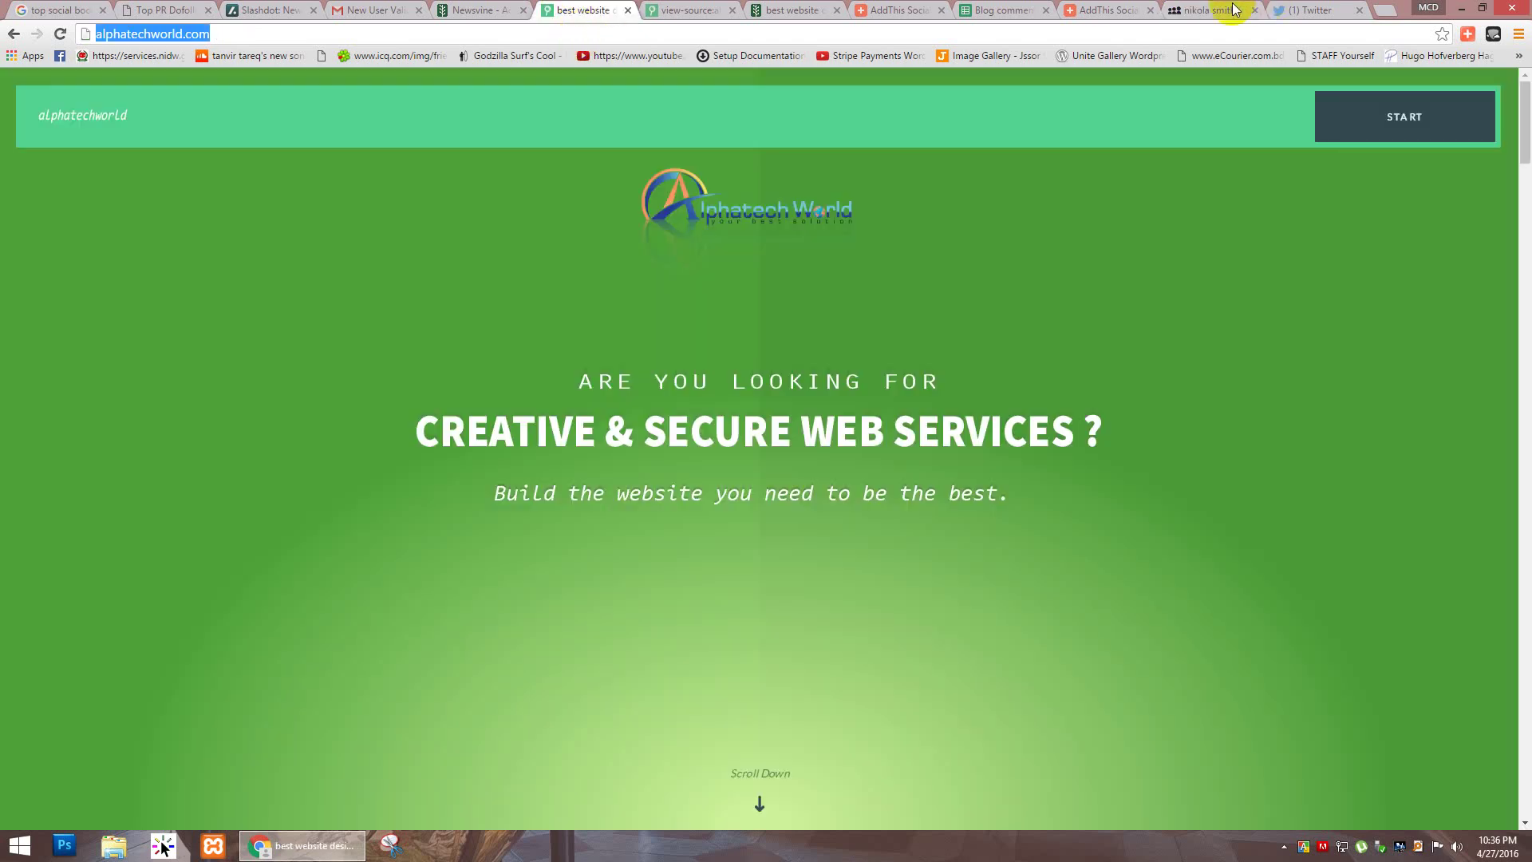
pyautogui.click(1209, 10)
pyautogui.write('http://alphatechworld.com/')
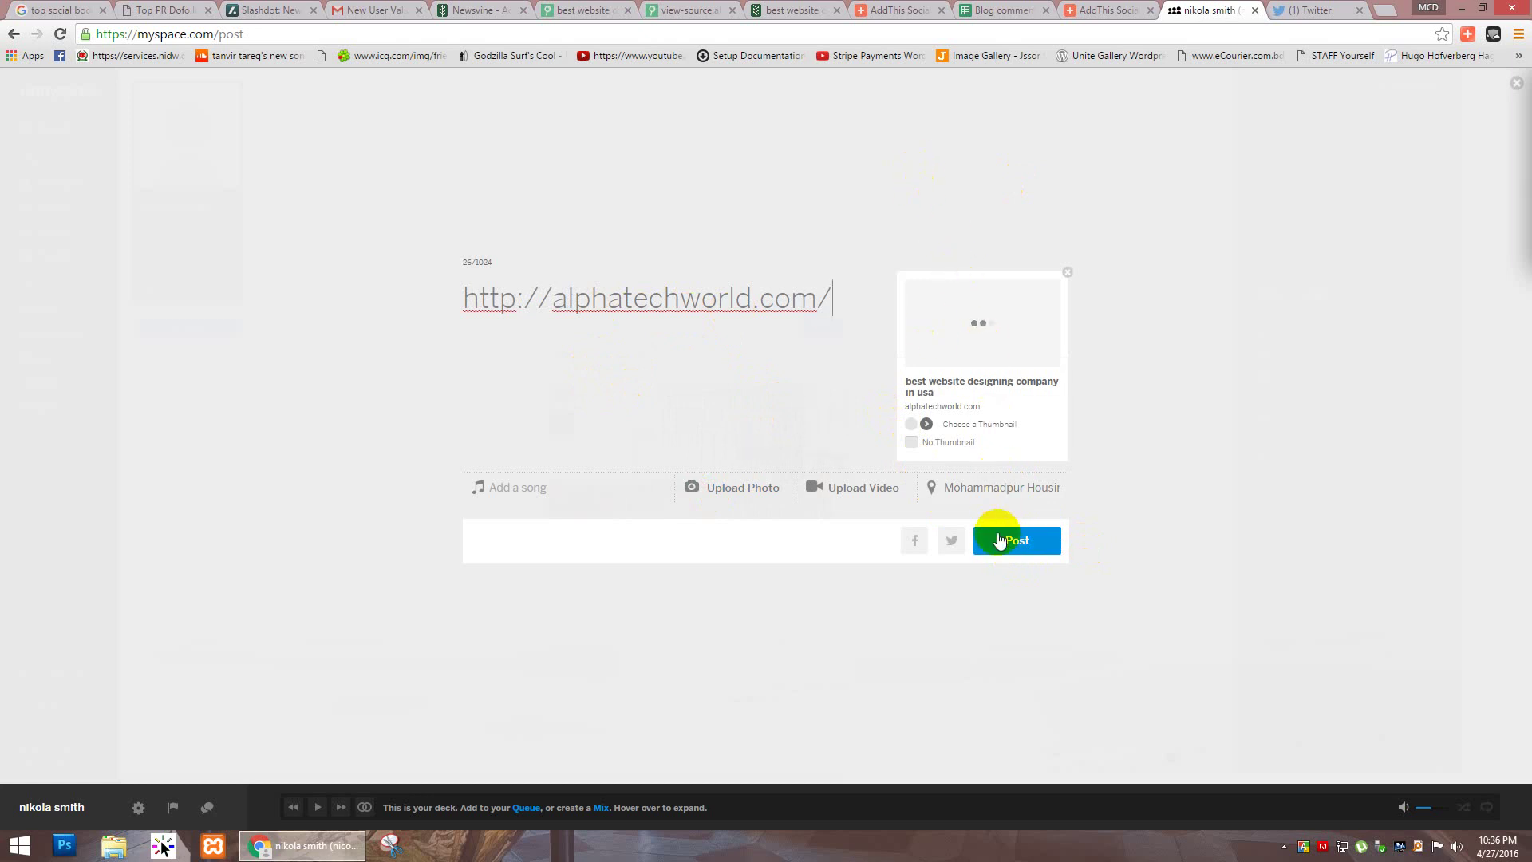
pyautogui.click(1000, 541)
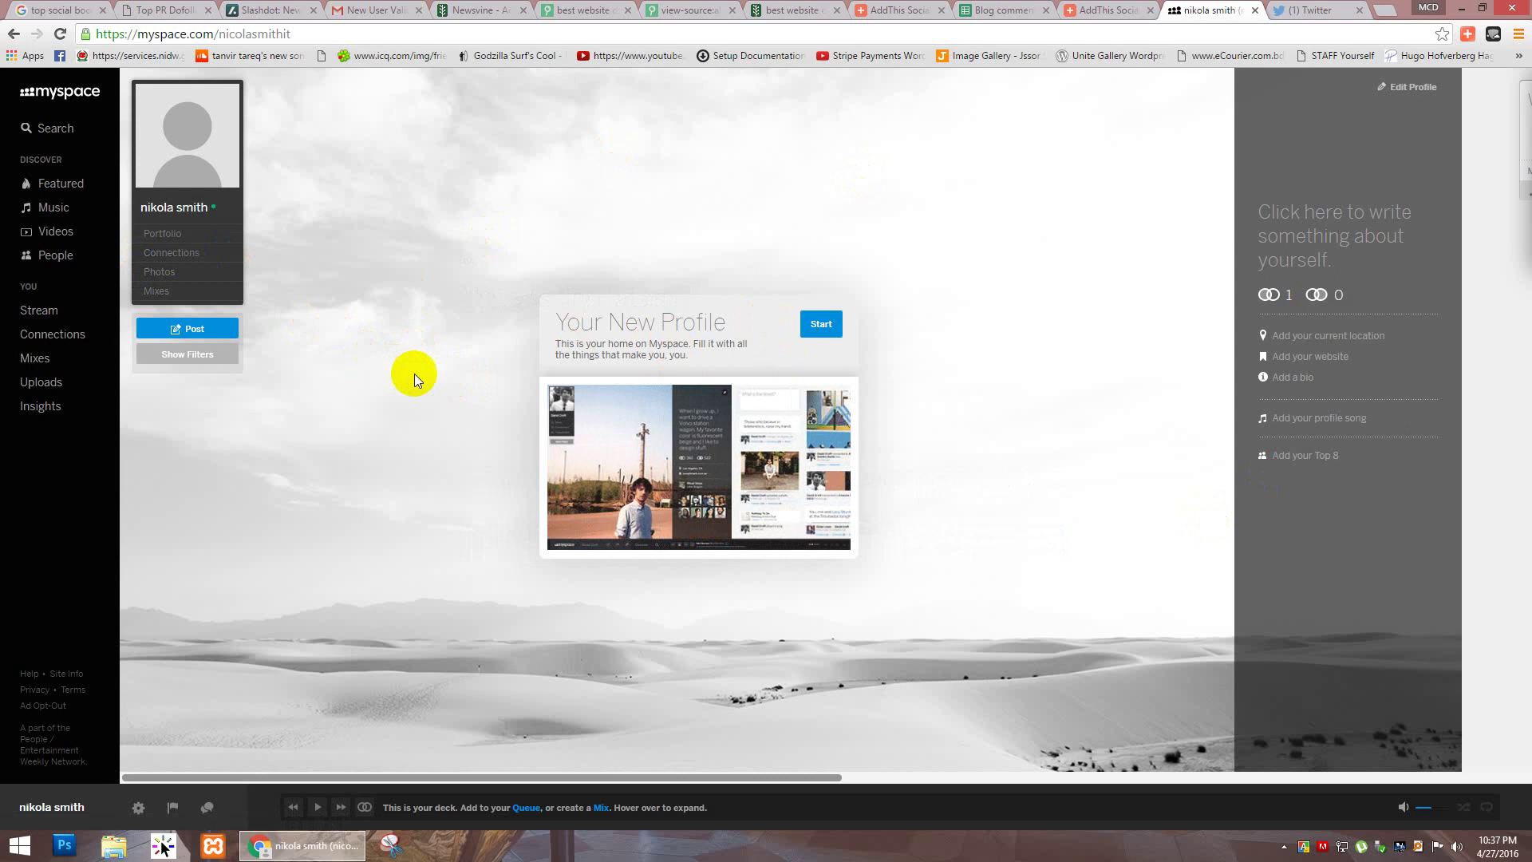
# Step: Look over the new profile's post box, then return to the AddThis 'my' search results
pyautogui.scroll(-3, 414, 373)
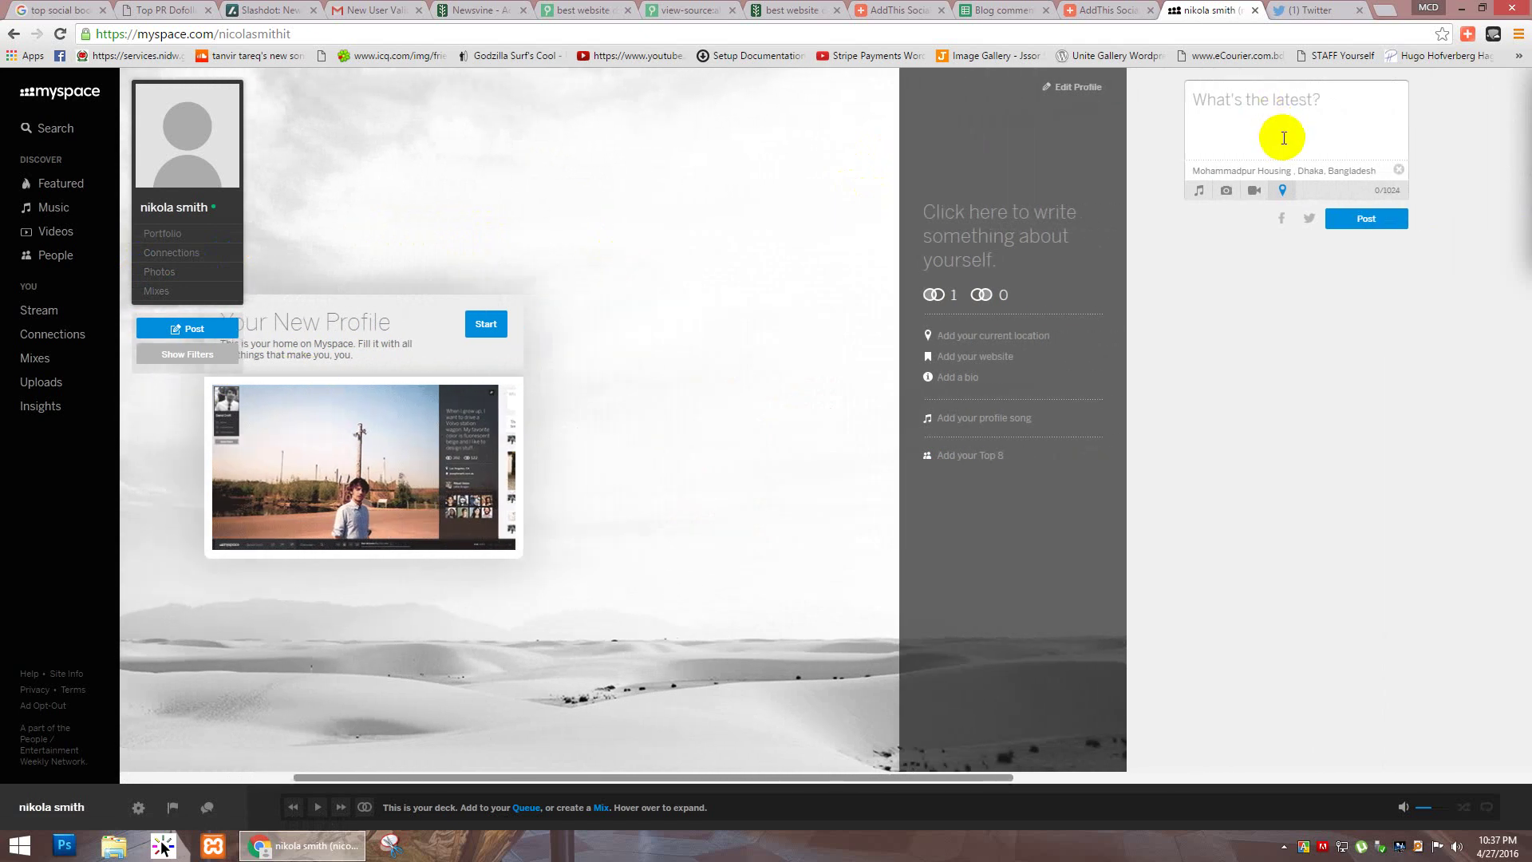
pyautogui.click(1332, 144)
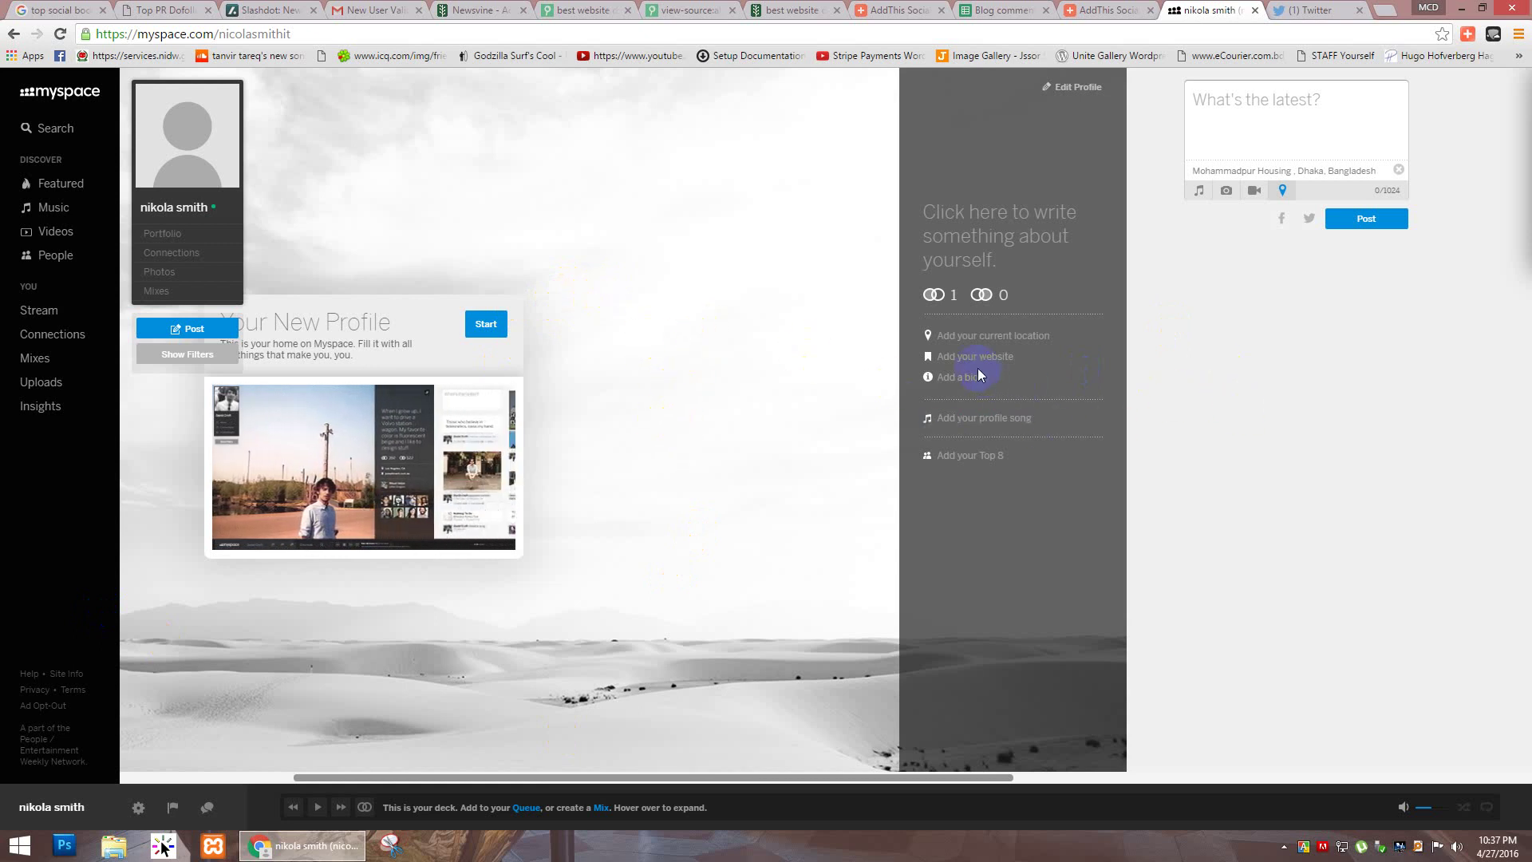
pyautogui.click(957, 378)
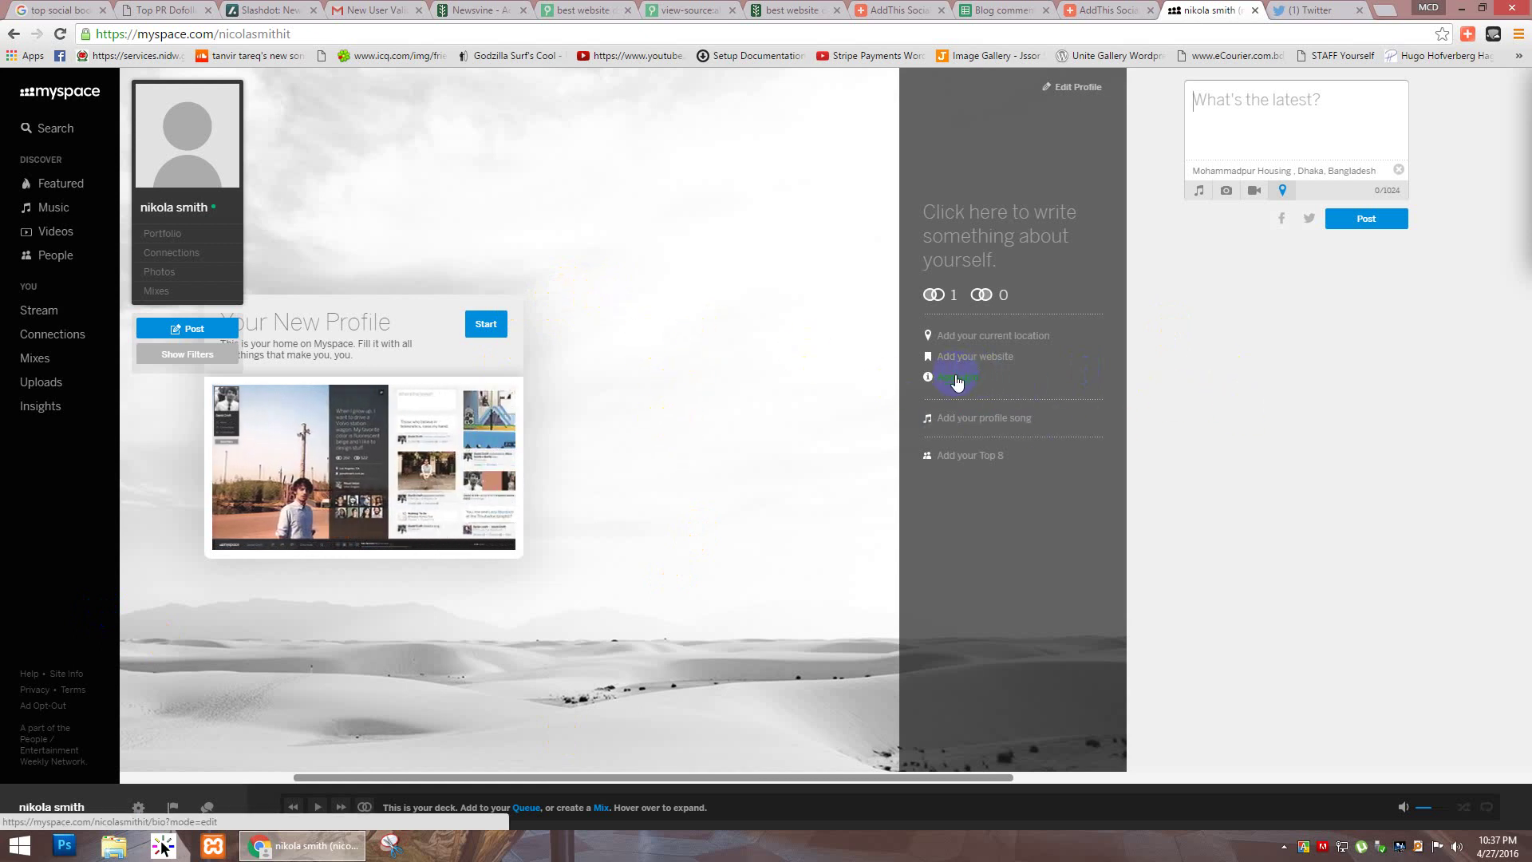
pyautogui.click(1101, 10)
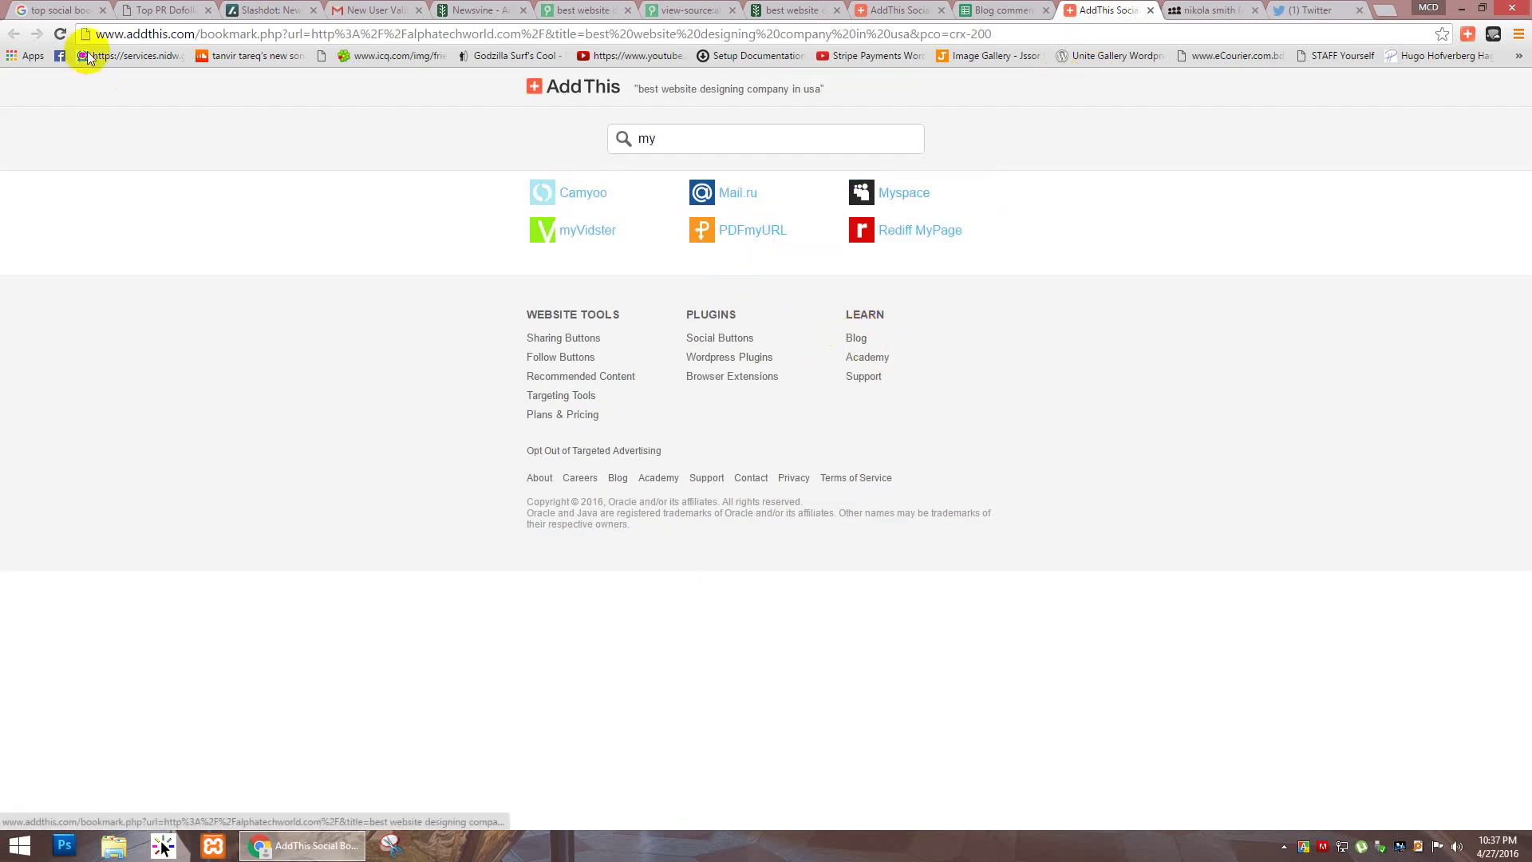
# Step: Delete 'my' from the AddThis search and scroll through the full list of sharing services
pyautogui.click(165, 8)
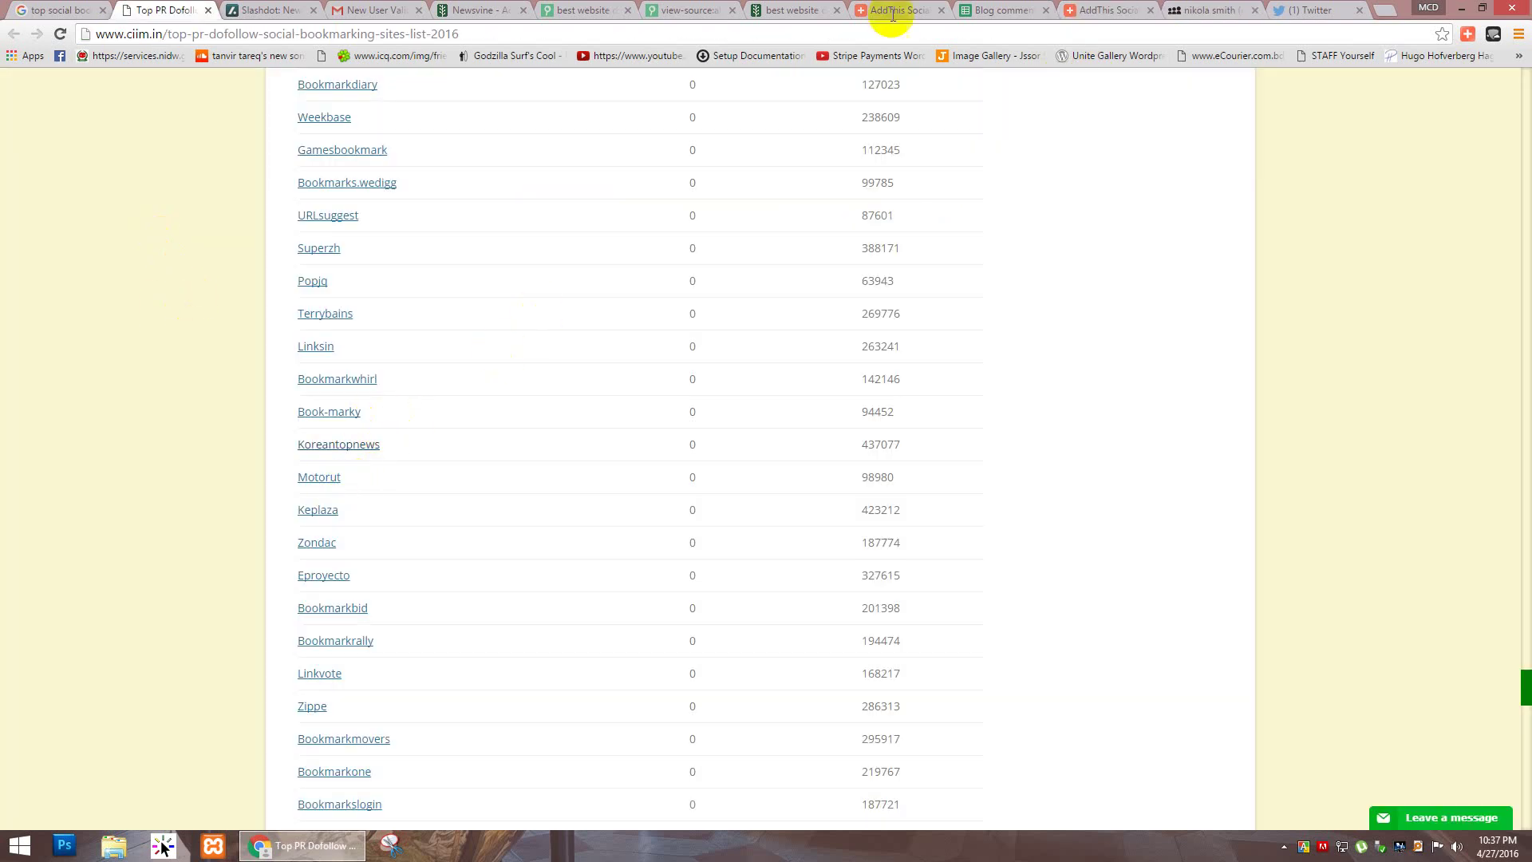
pyautogui.click(1113, 10)
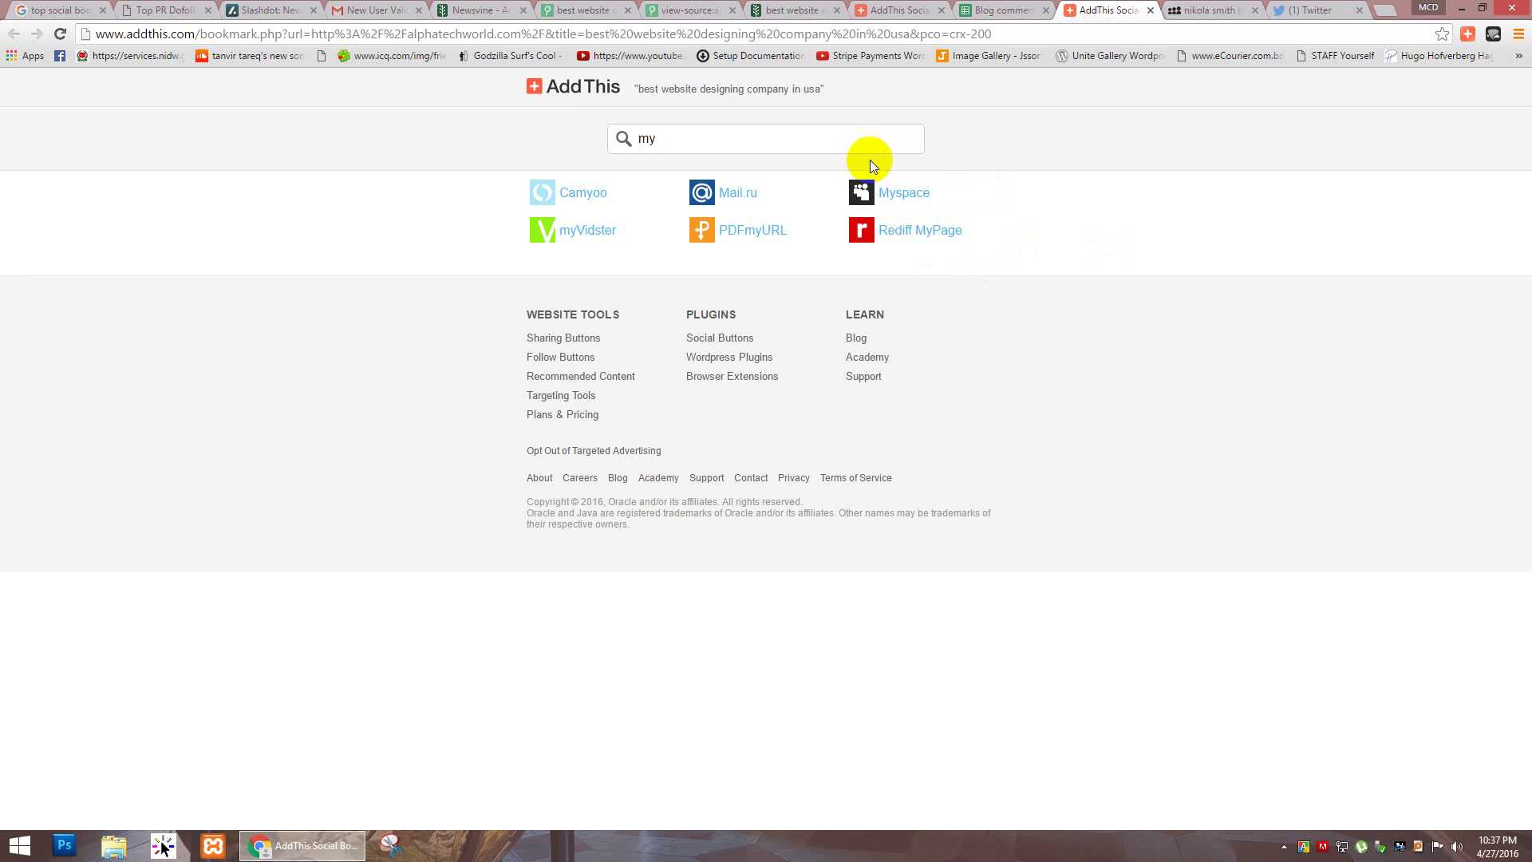
pyautogui.click(776, 151)
pyautogui.press('BackSpace')
pyautogui.press('BackSpace')
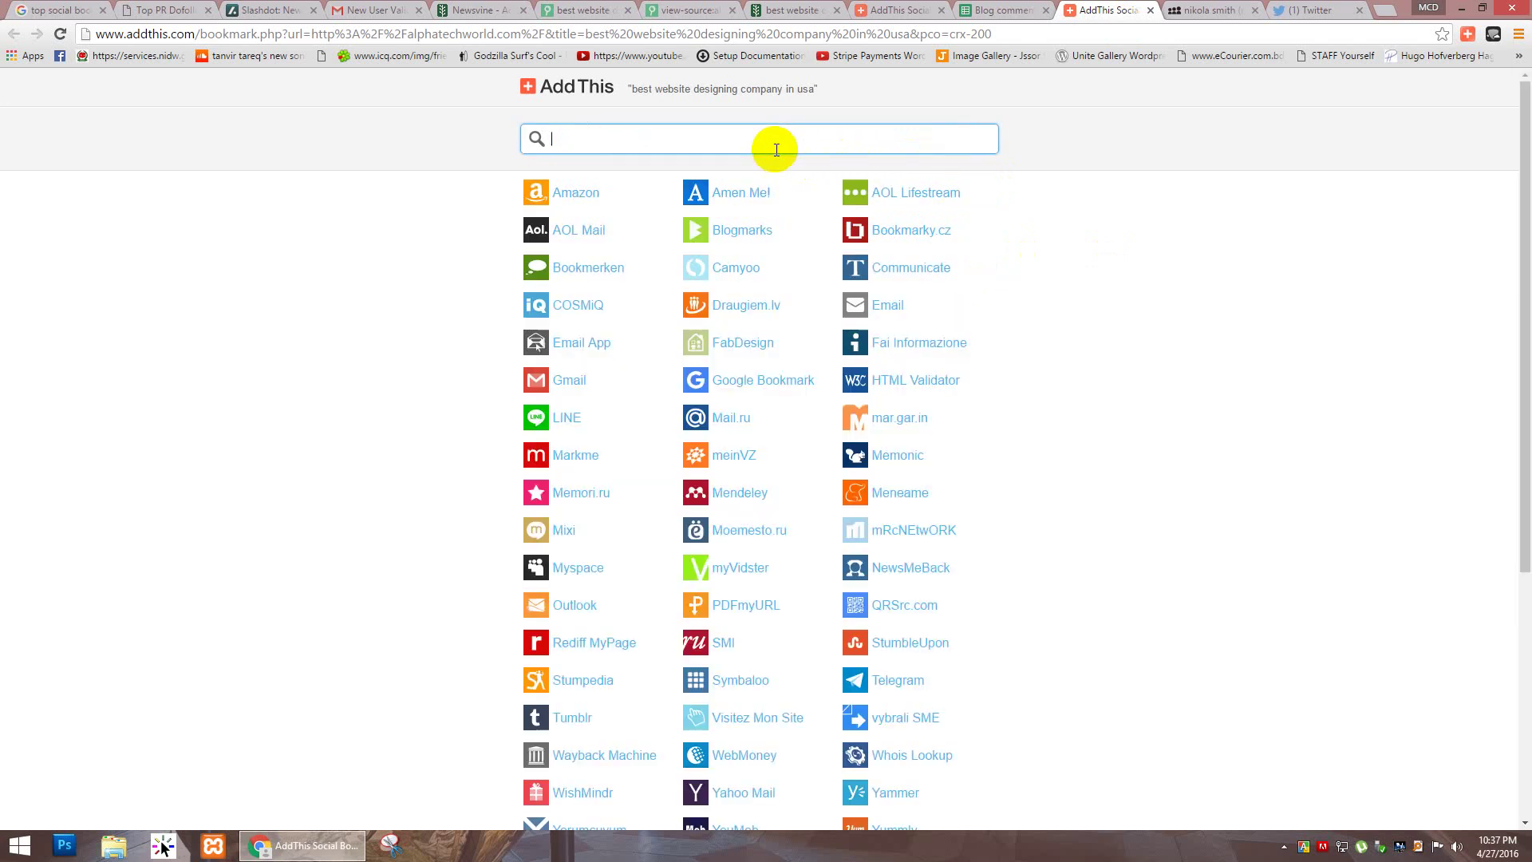
pyautogui.scroll(-20, 431, 359)
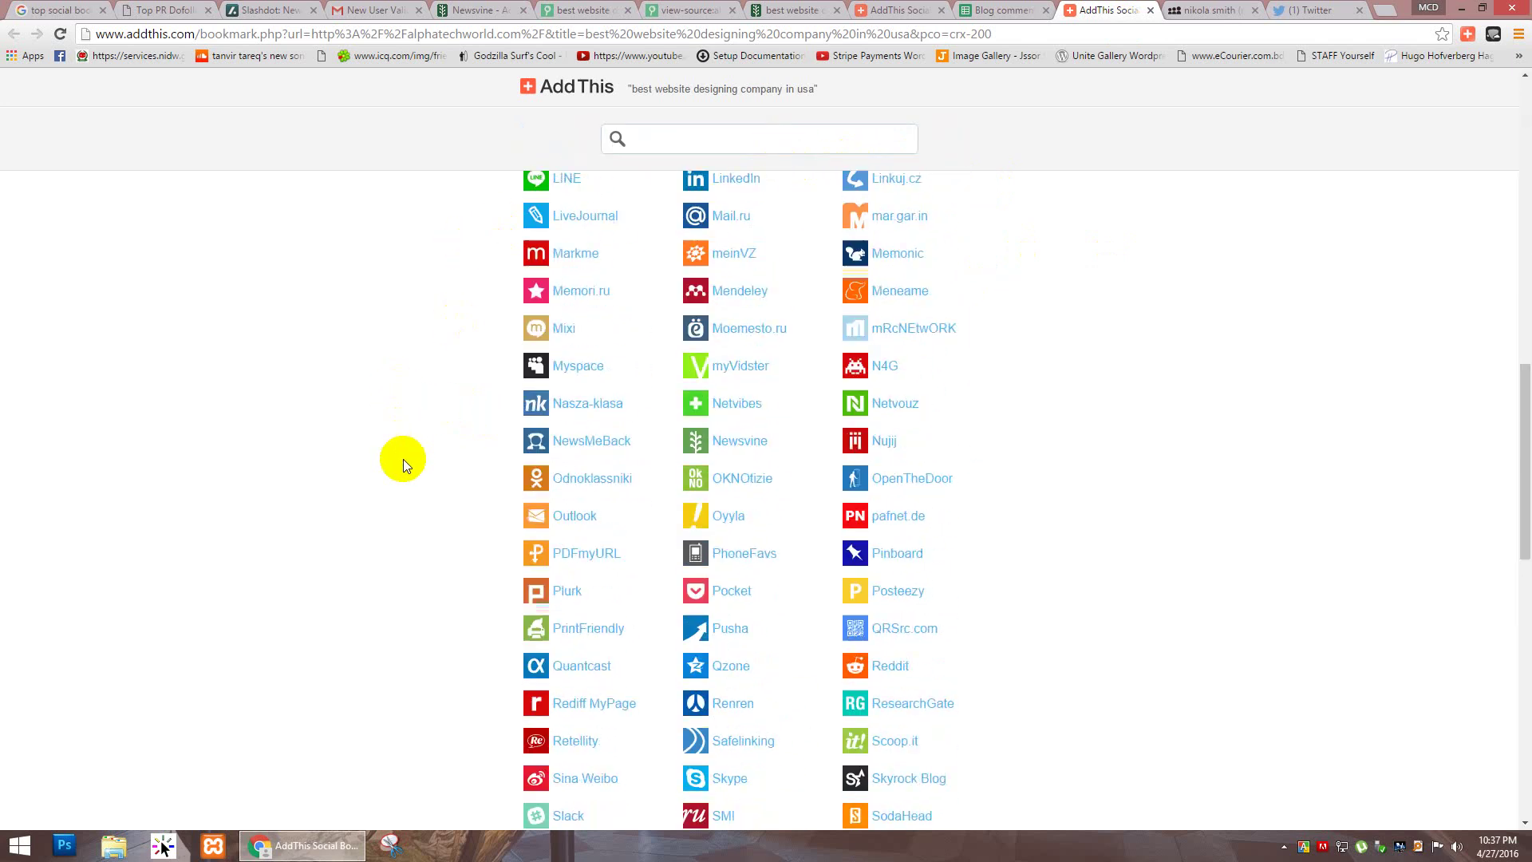
pyautogui.scroll(-5, 400, 477)
pyautogui.scroll(15, 394, 491)
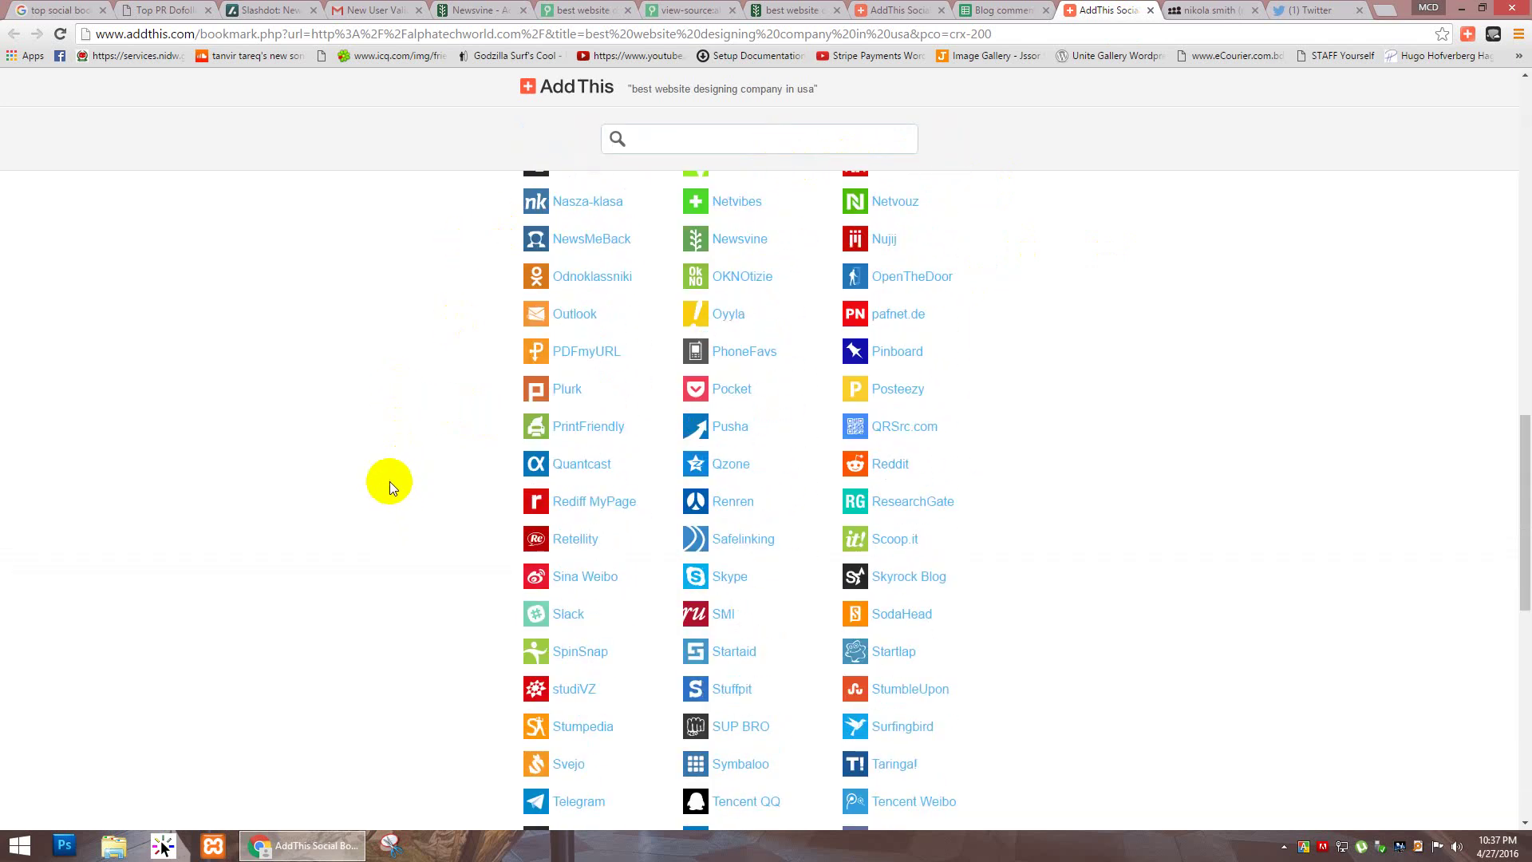
pyautogui.scroll(4, 379, 480)
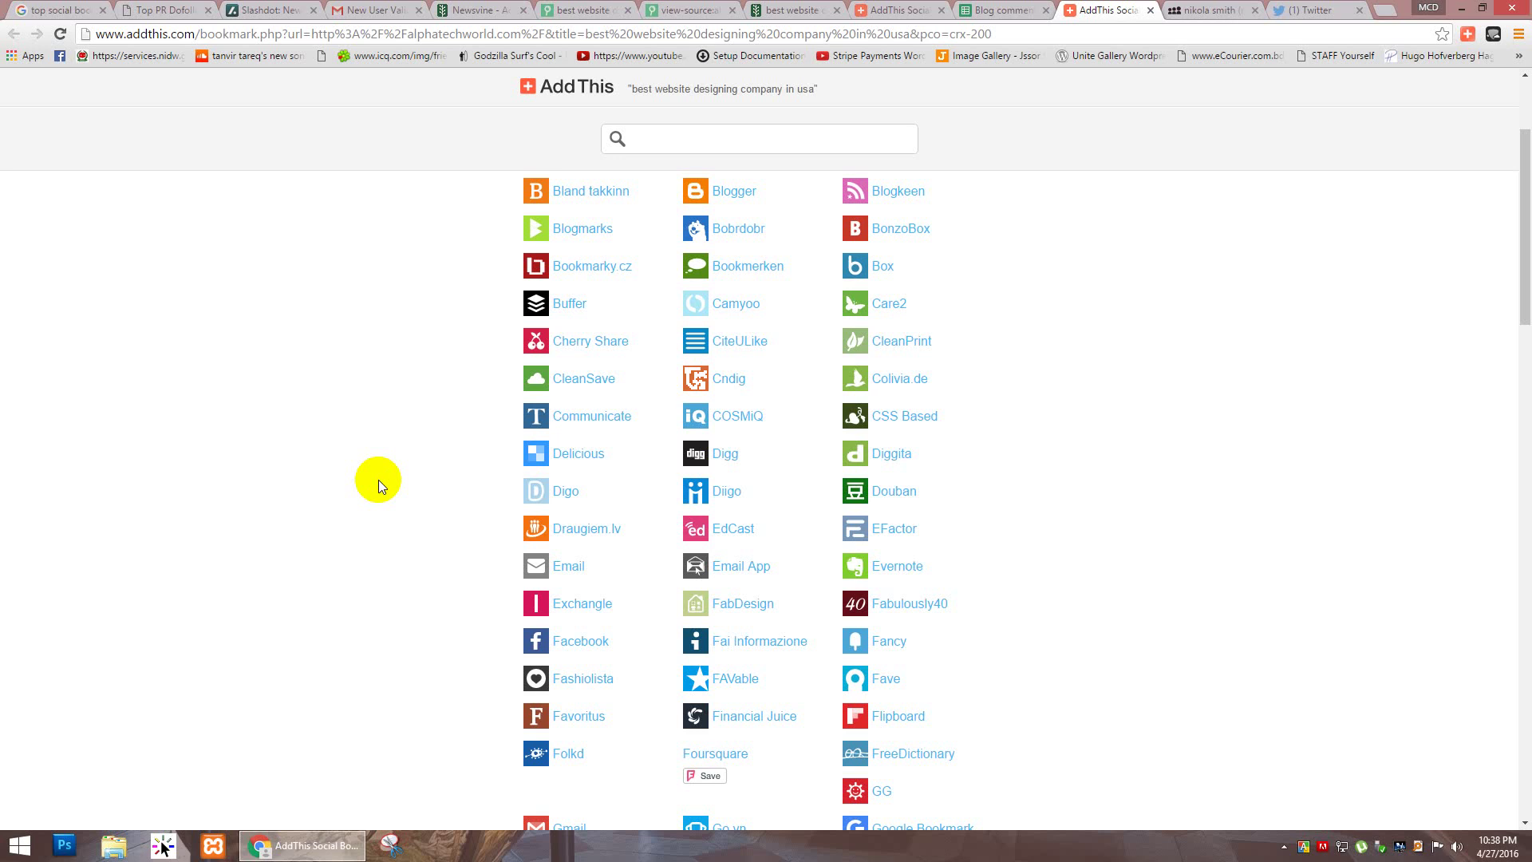
pyautogui.scroll(-15, 274, 384)
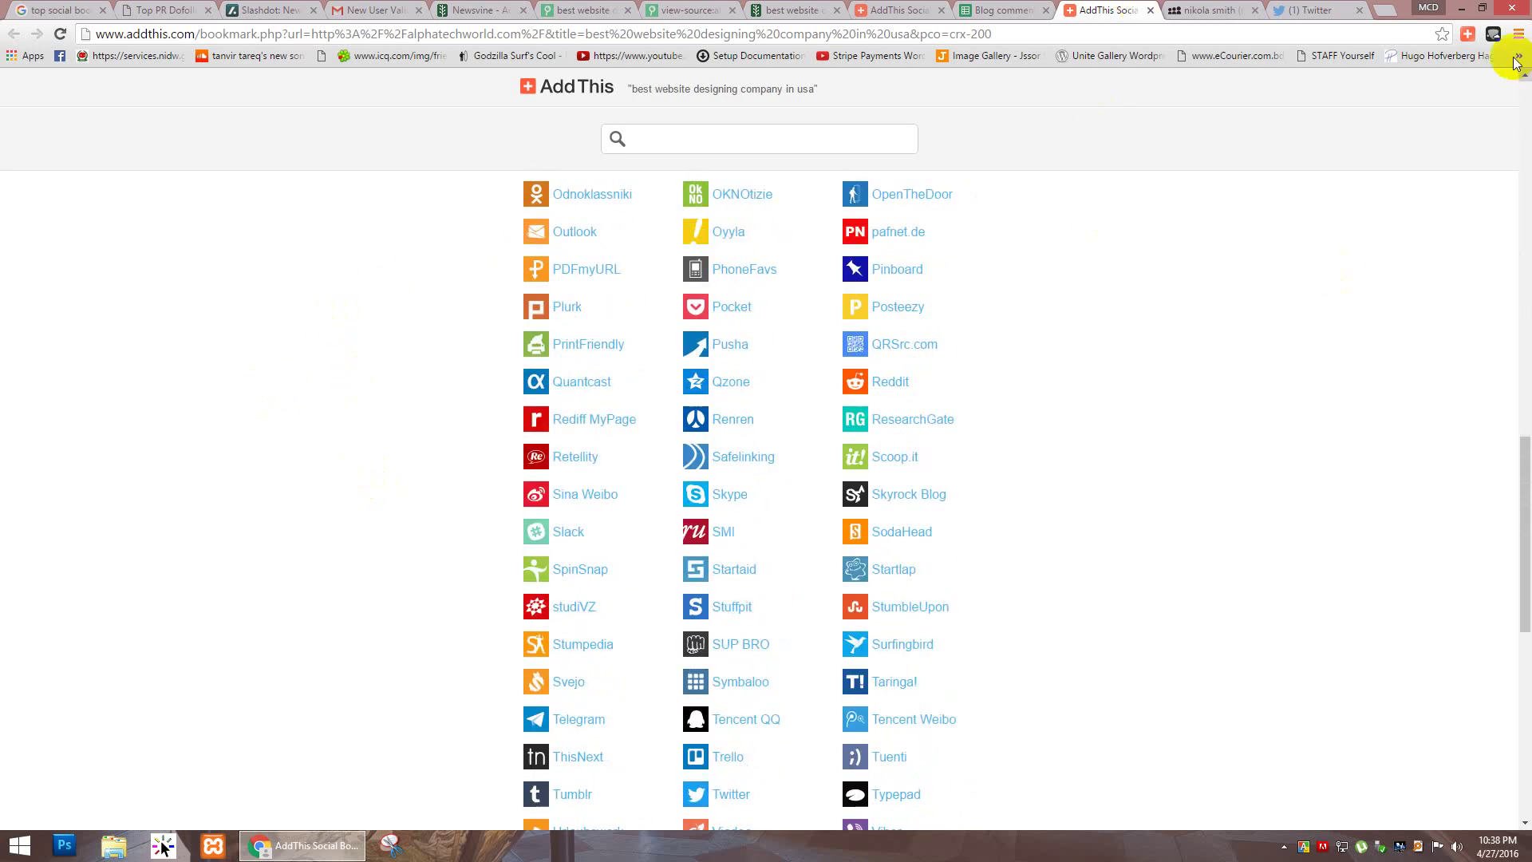